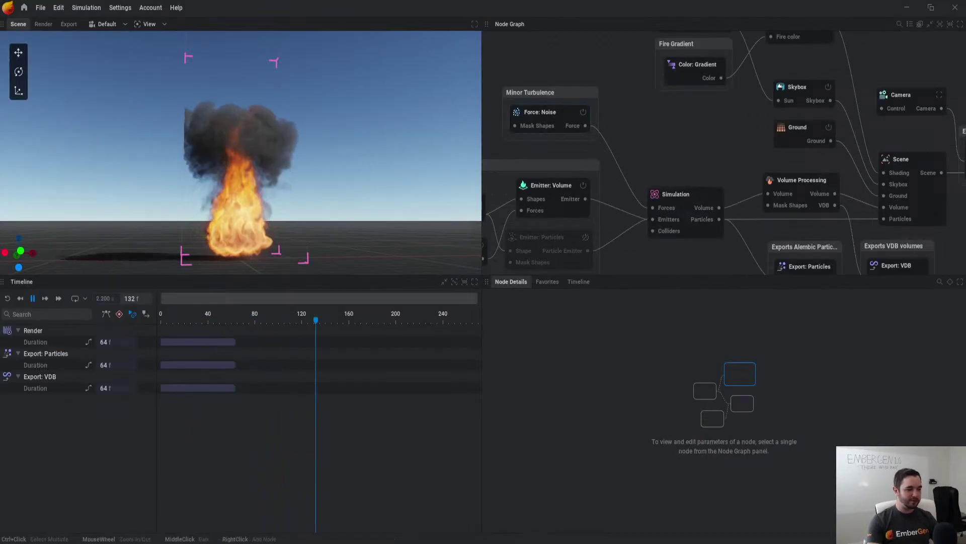
pyautogui.scroll(-3, 723, 151)
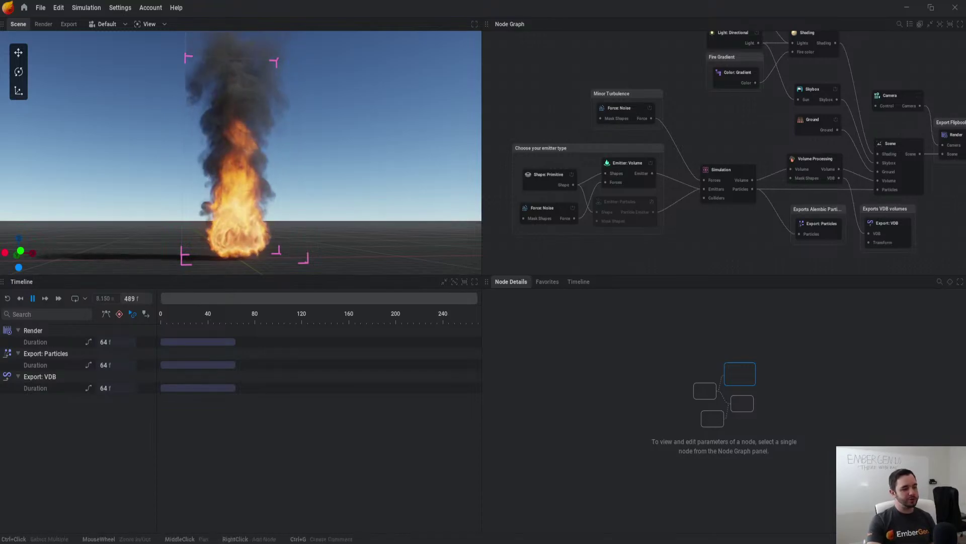
pyautogui.moveTo(723, 143); pyautogui.dragTo(724, 151, button='middle')
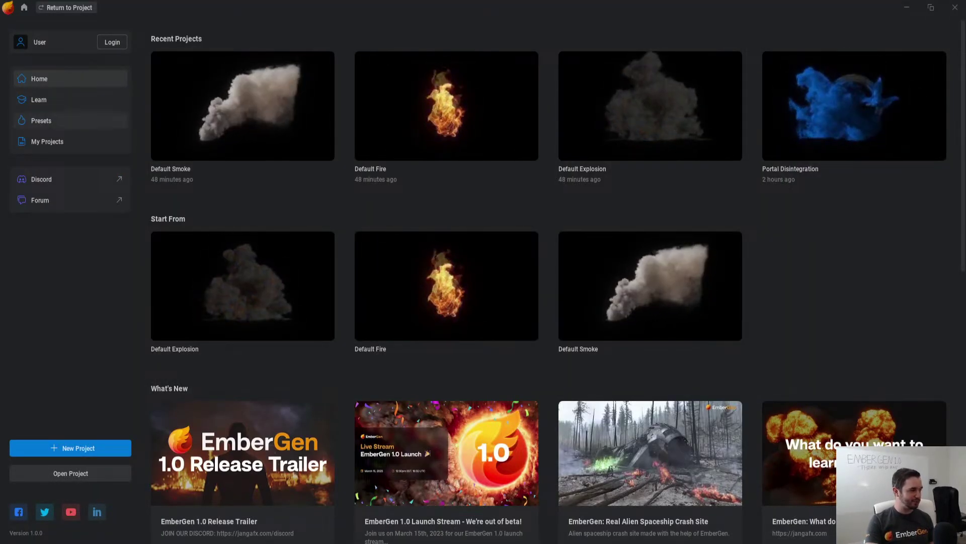
# Step: Open the preset library and look through the full list of presets from start to end
pyautogui.click(70, 121)
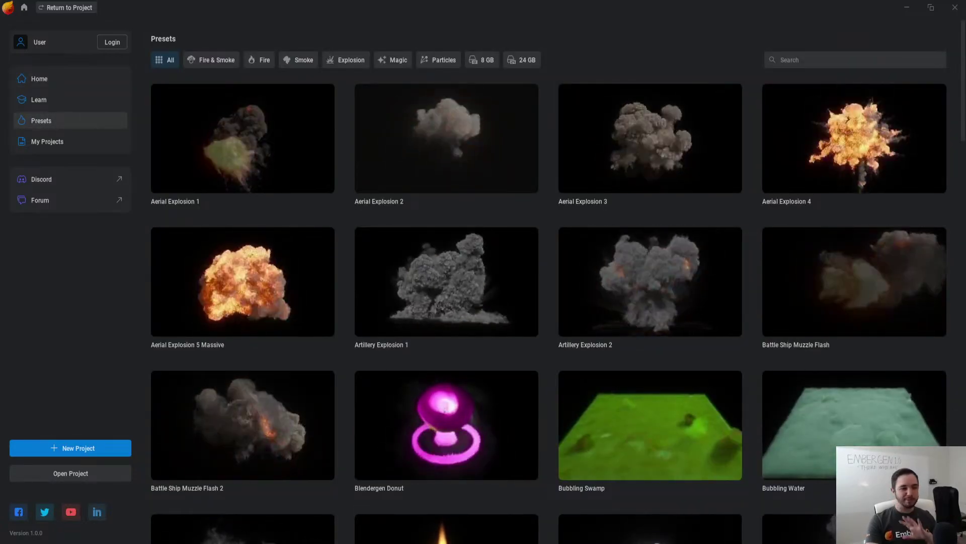
pyautogui.scroll(-5, 548, 280)
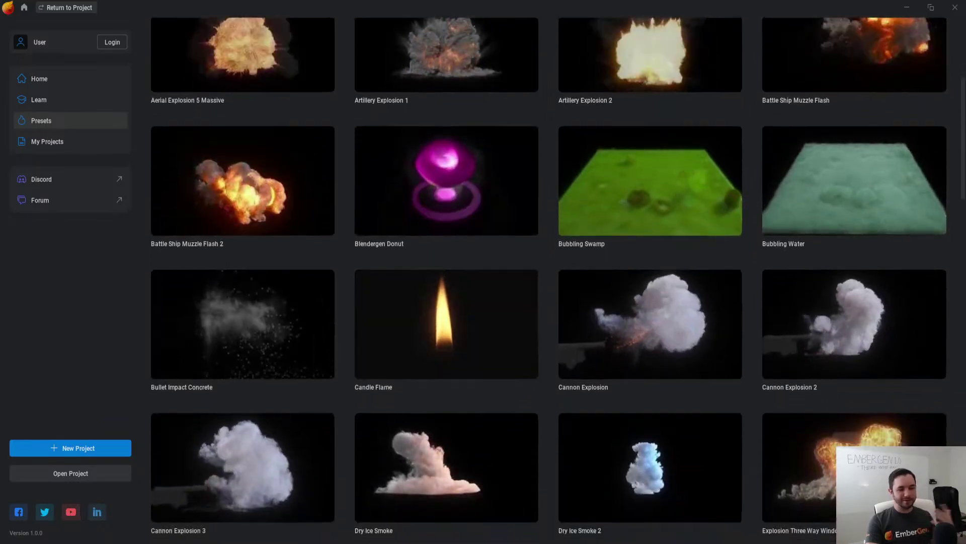
pyautogui.scroll(-5, 549, 280)
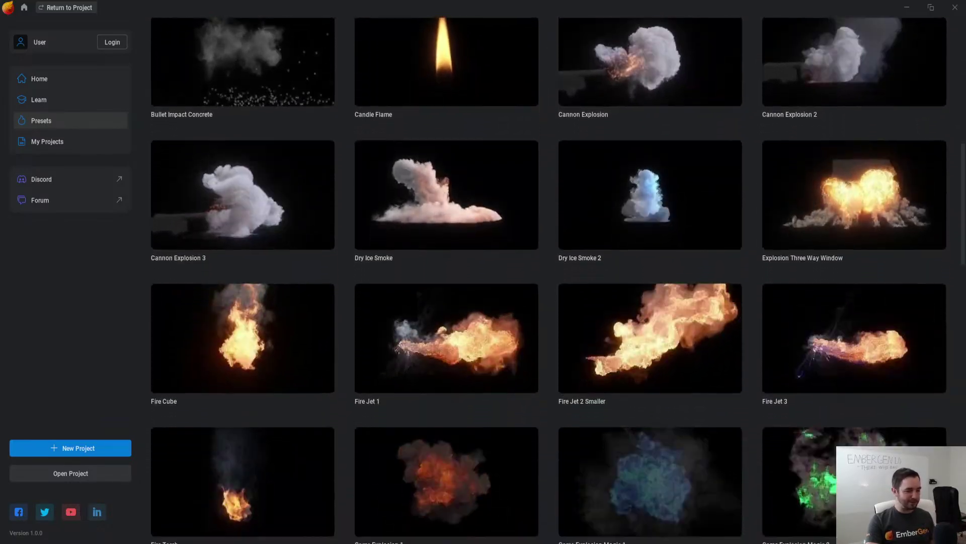
pyautogui.scroll(-2, 548, 280)
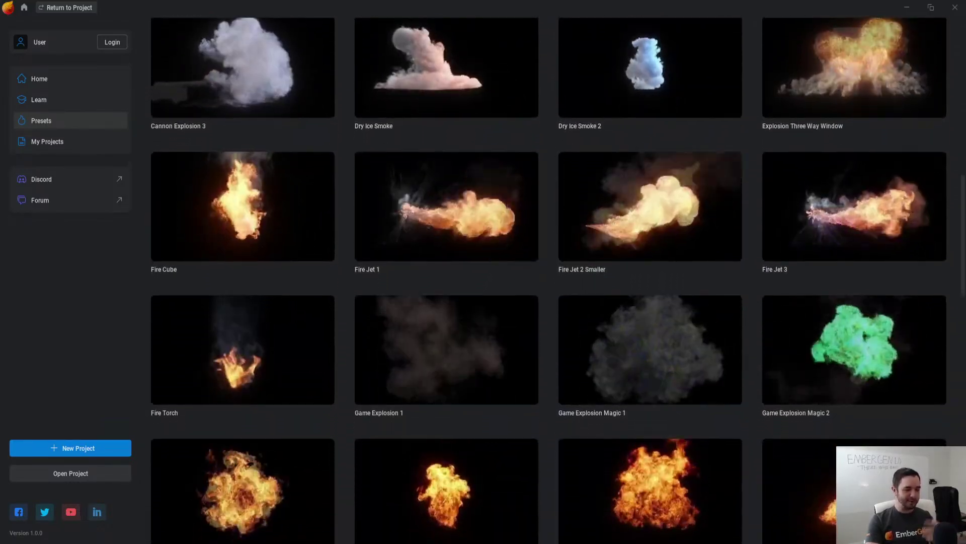
pyautogui.scroll(-4, 549, 280)
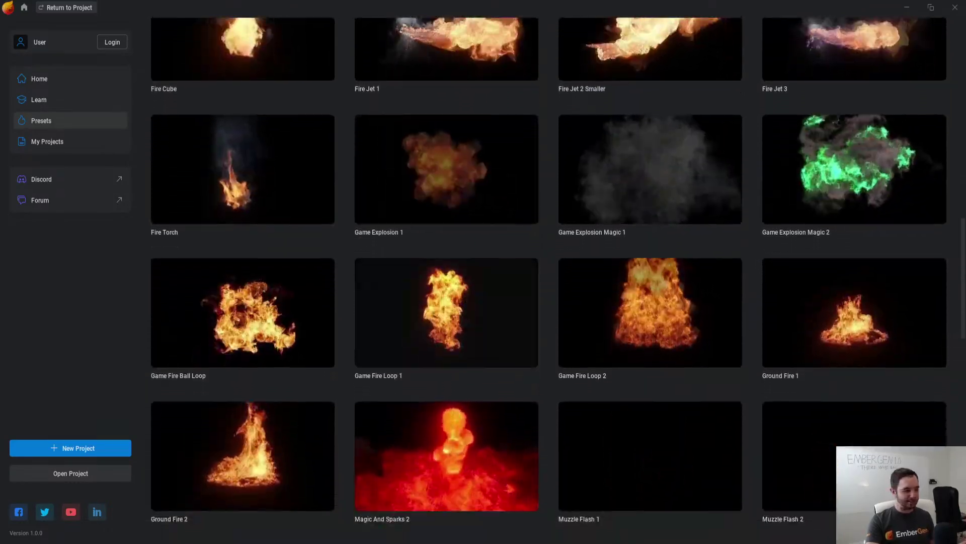
pyautogui.scroll(-10, 549, 280)
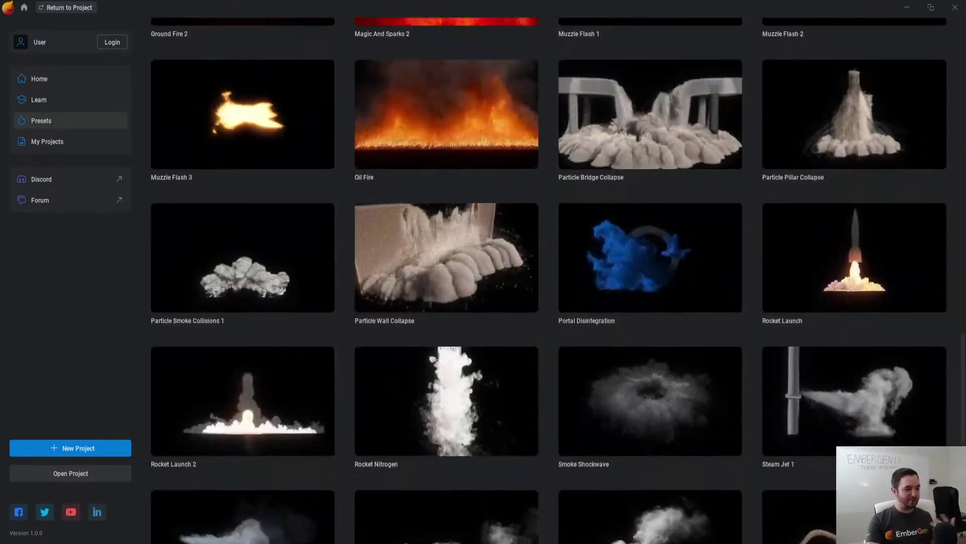
pyautogui.scroll(-8, 549, 280)
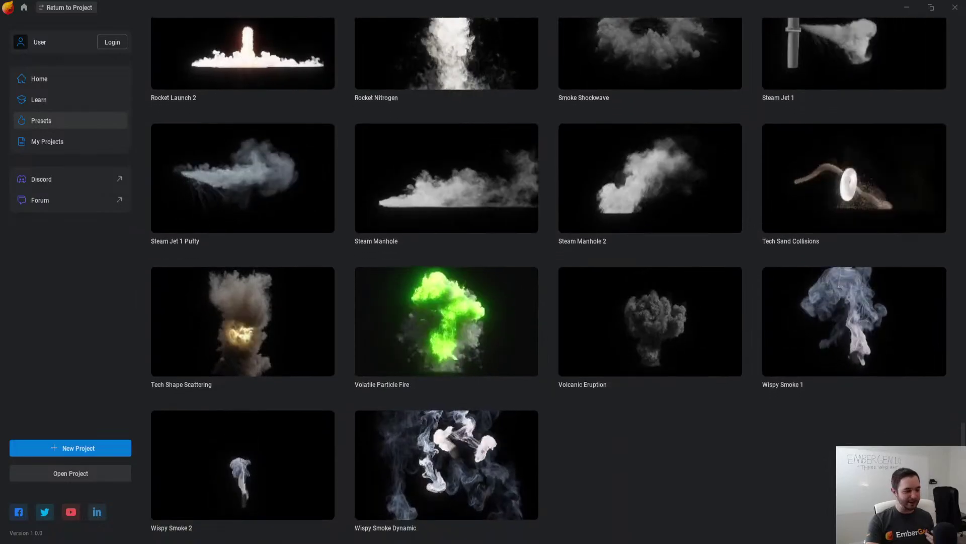
pyautogui.scroll(17, 548, 280)
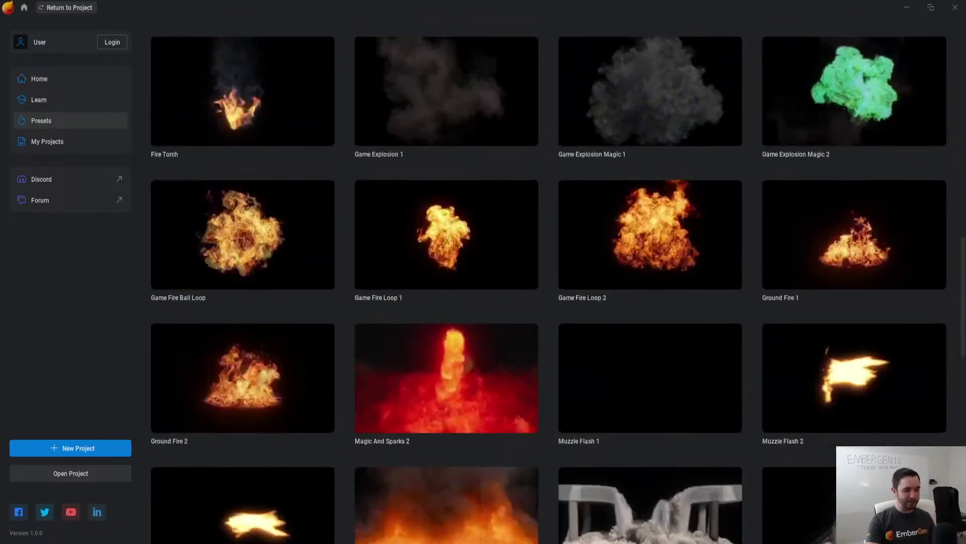
pyautogui.scroll(14, 548, 280)
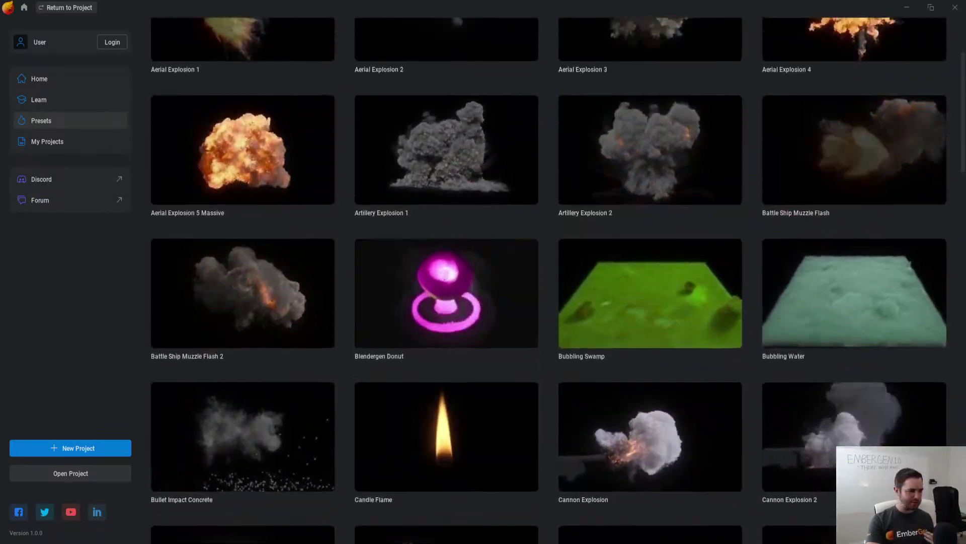
pyautogui.scroll(3, 548, 280)
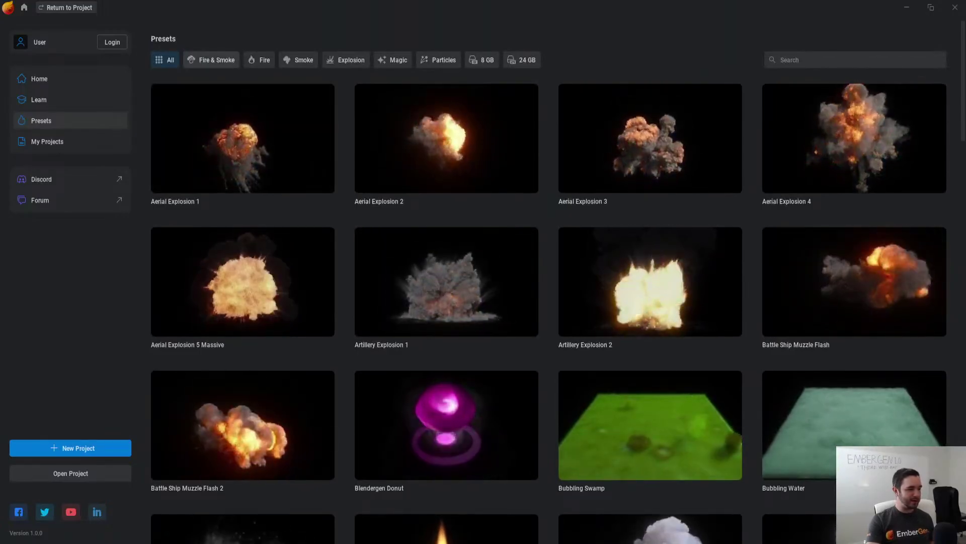
# Step: View the presets filtered by Fire & Smoke, Fire, Smoke, Explosion, Magic and Particles in turn
pyautogui.click(211, 60)
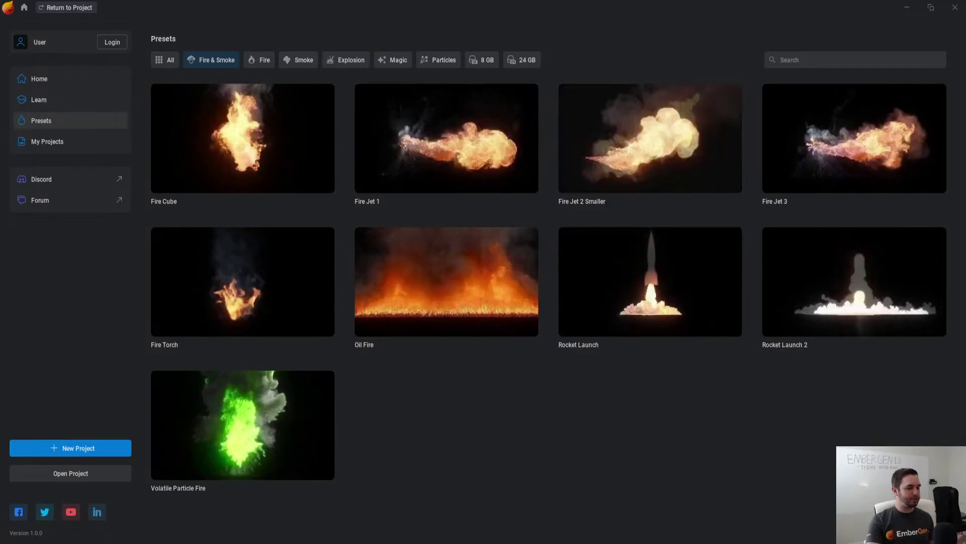
pyautogui.click(259, 60)
pyautogui.click(299, 59)
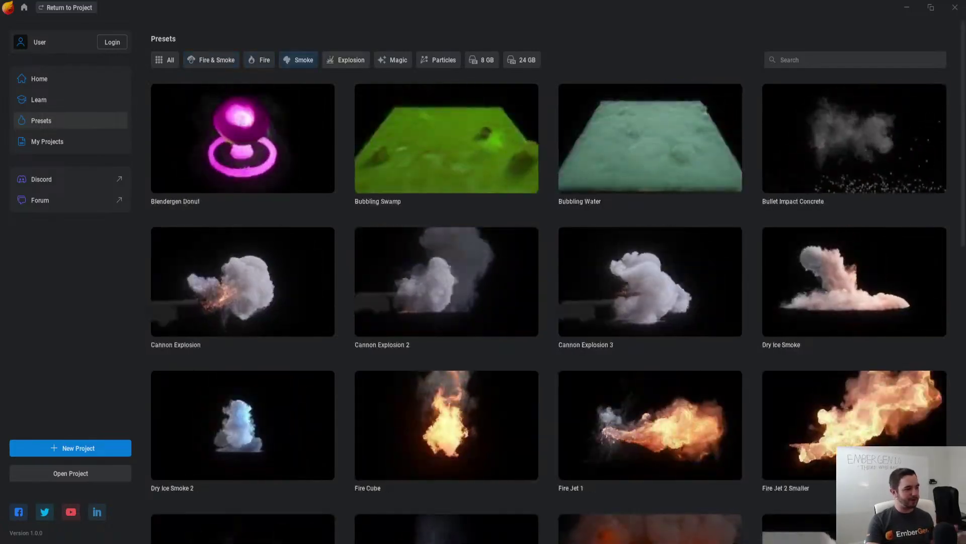
pyautogui.click(346, 60)
pyautogui.click(393, 60)
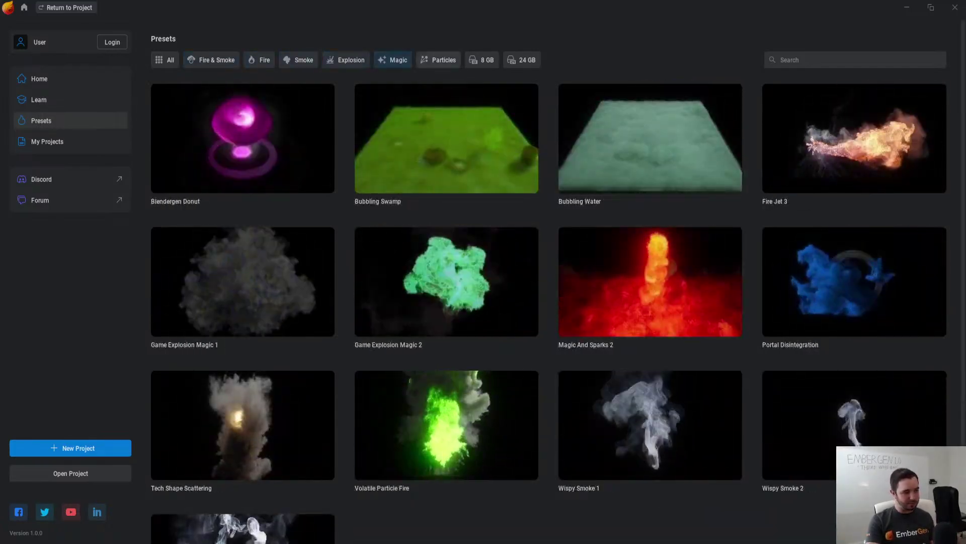
pyautogui.click(439, 60)
# Step: Look through the presets filtered by the 8 GB and 24 GB memory categories
pyautogui.click(482, 60)
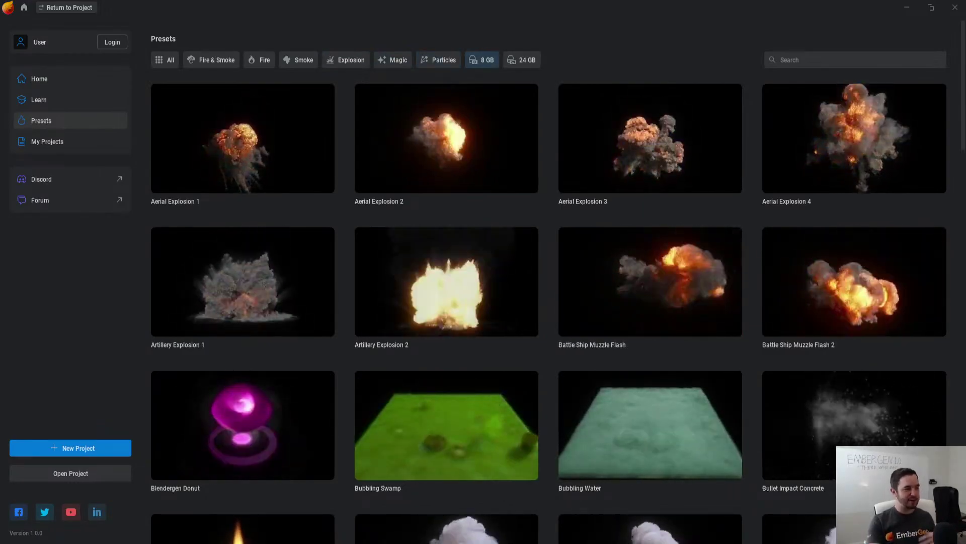
pyautogui.scroll(-10, 548, 282)
pyautogui.scroll(10, 548, 282)
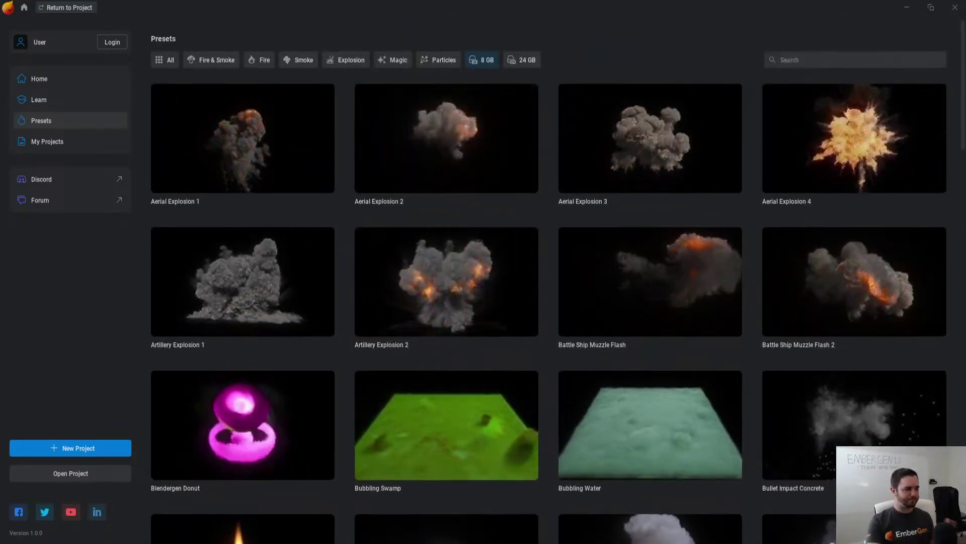
pyautogui.click(522, 60)
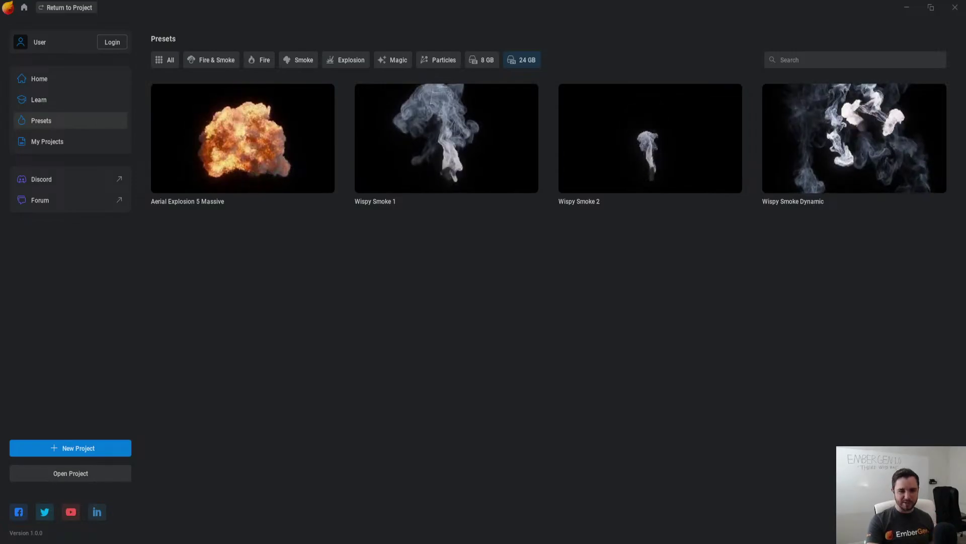
# Step: Browse all presets again without a category filter and search the preset library for "game"
pyautogui.click(165, 60)
pyautogui.scroll(-2, 549, 302)
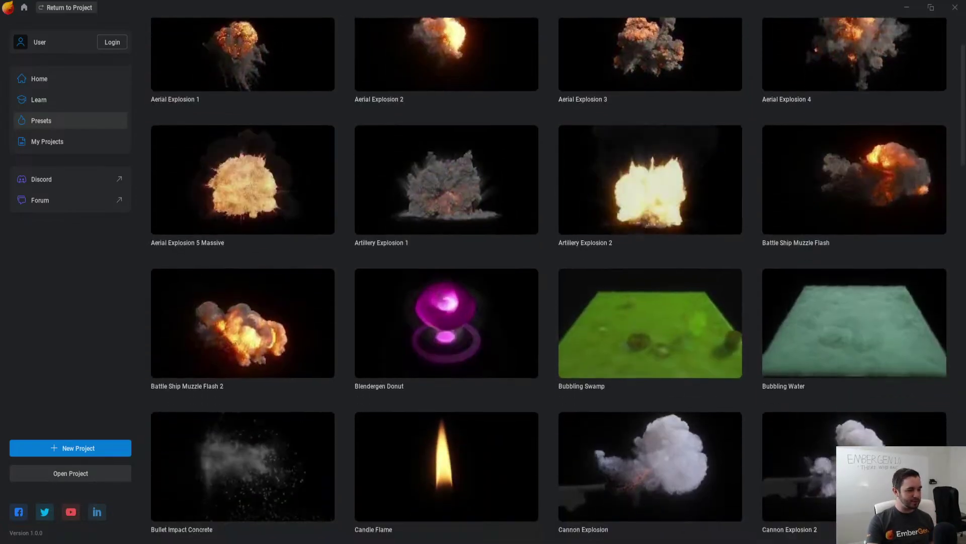
pyautogui.scroll(-5, 549, 302)
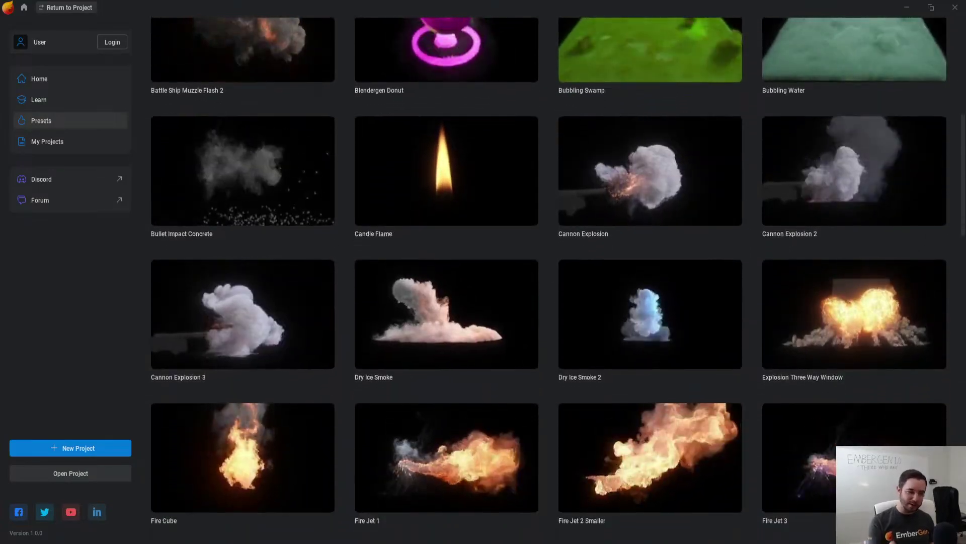
pyautogui.scroll(-4, 549, 302)
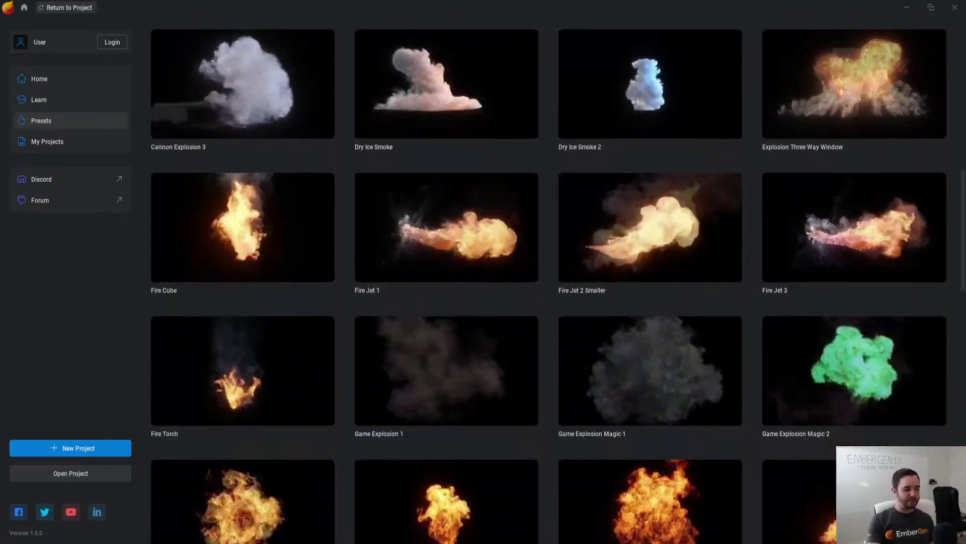
pyautogui.scroll(-4, 548, 302)
pyautogui.scroll(7, 549, 302)
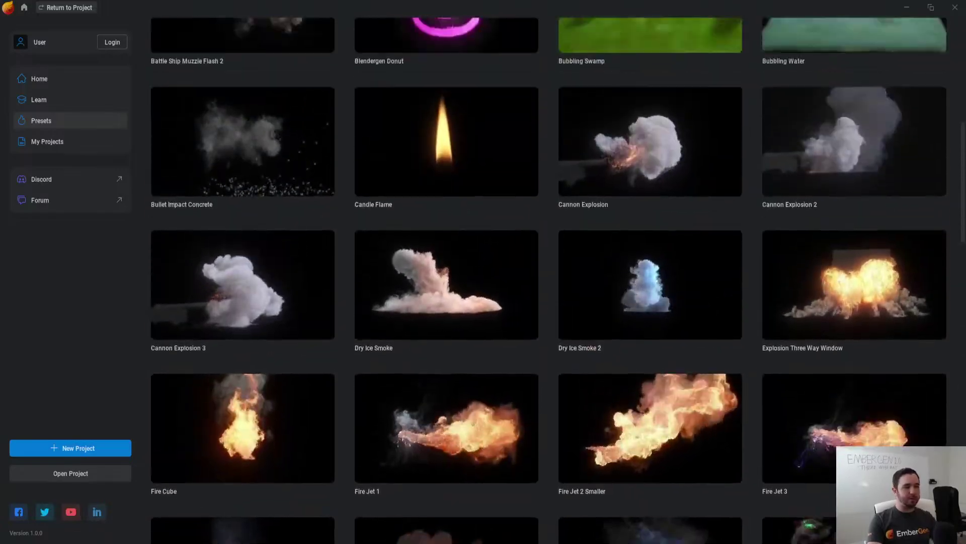
pyautogui.scroll(6, 549, 302)
pyautogui.click(856, 60)
pyautogui.write('game')
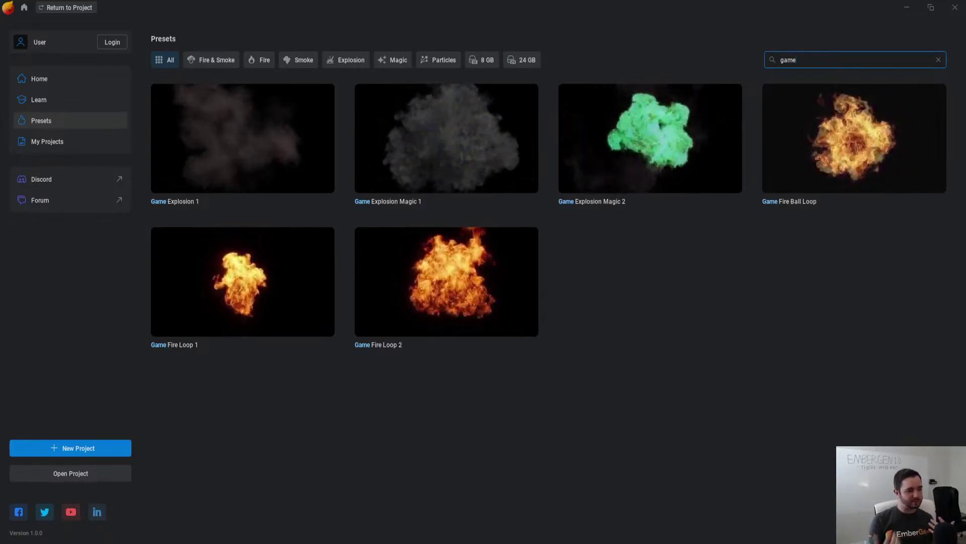
# Step: View the home page with its recent and starter projects, and the My Projects list
pyautogui.click(69, 79)
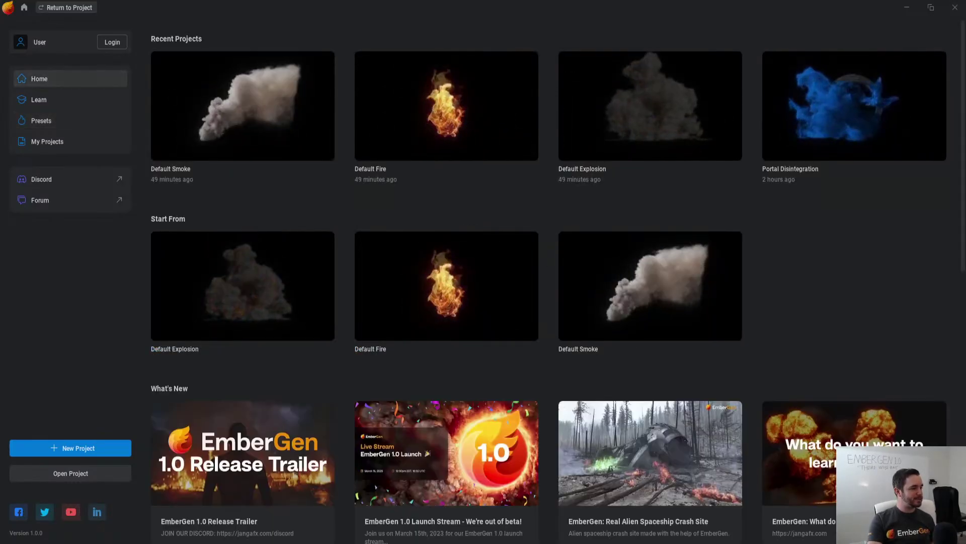
pyautogui.click(47, 142)
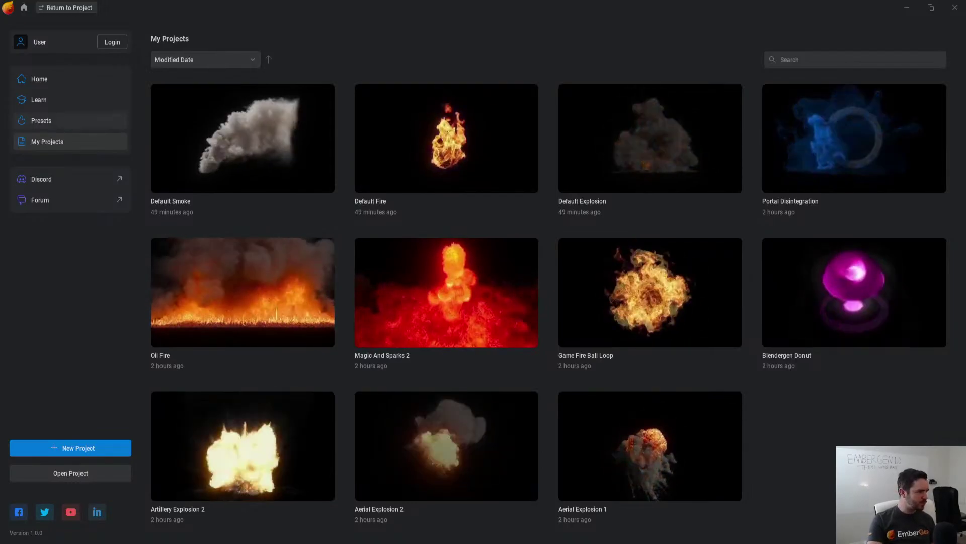
# Step: Open the Aerial Explosion 2 preset and enlarge the scene viewport by making the timeline shorter
pyautogui.click(70, 121)
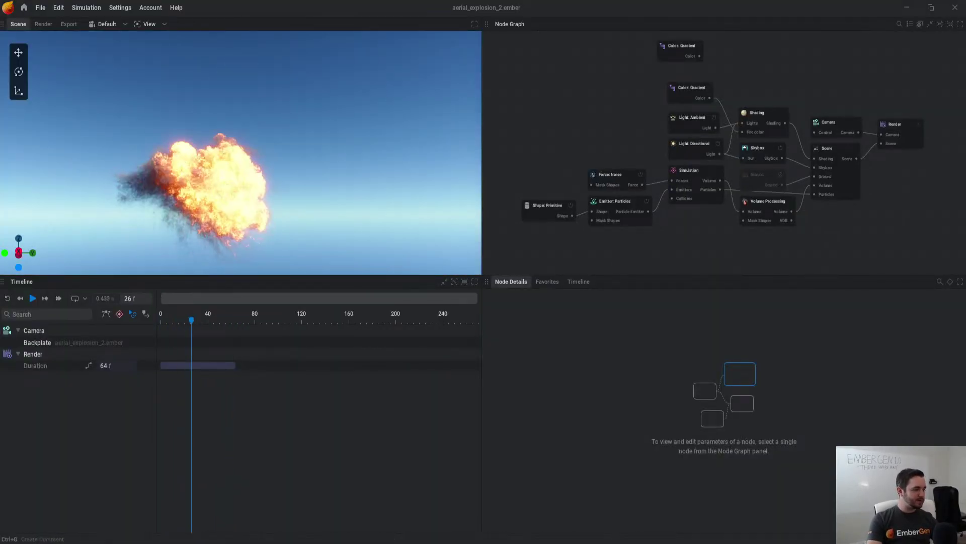
pyautogui.moveTo(240, 276); pyautogui.dragTo(240, 379)
pyautogui.moveTo(241, 201); pyautogui.dragTo(241, 232)
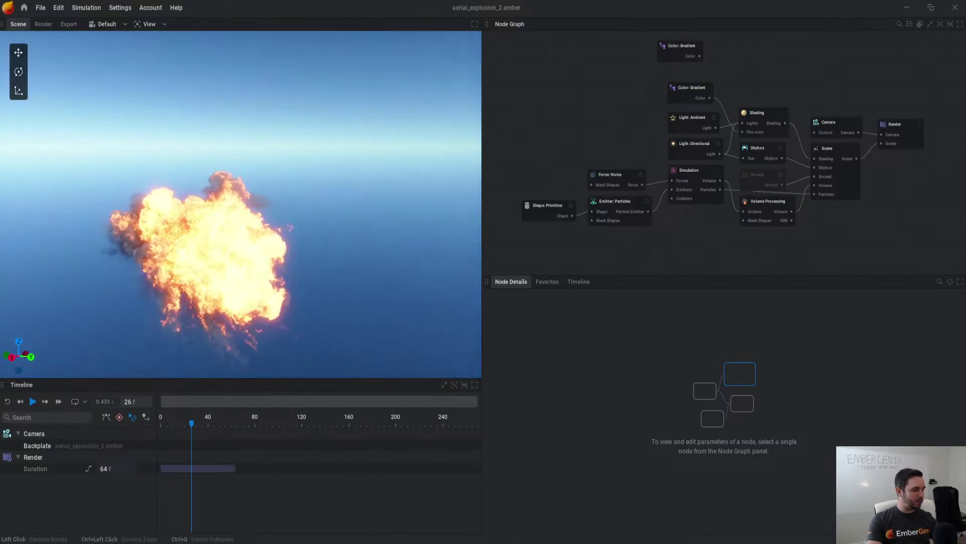
# Step: Compare the explosion with raymarch sharpening off and on in the Shading node's rendering settings
pyautogui.moveTo(725, 242); pyautogui.dragTo(750, 221, button='middle')
pyautogui.click(790, 91)
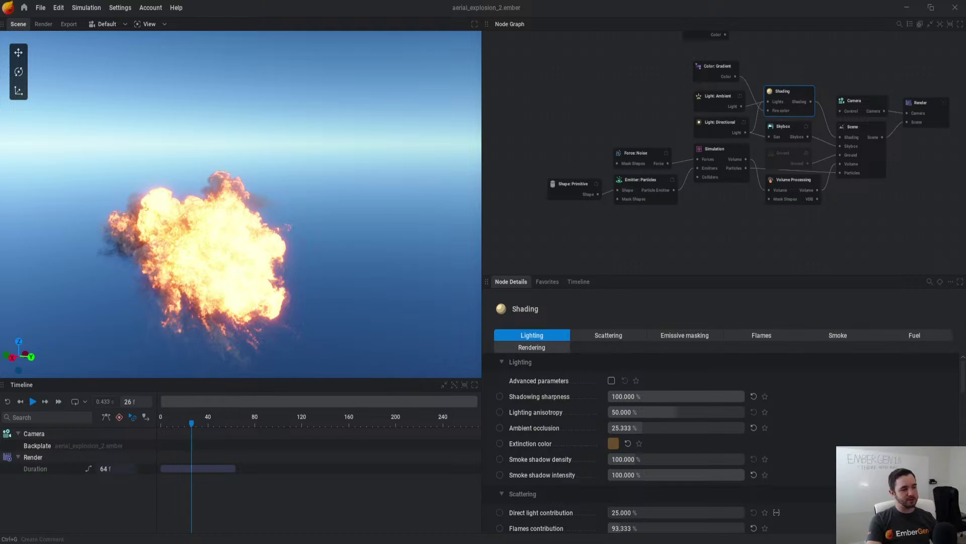
pyautogui.click(532, 347)
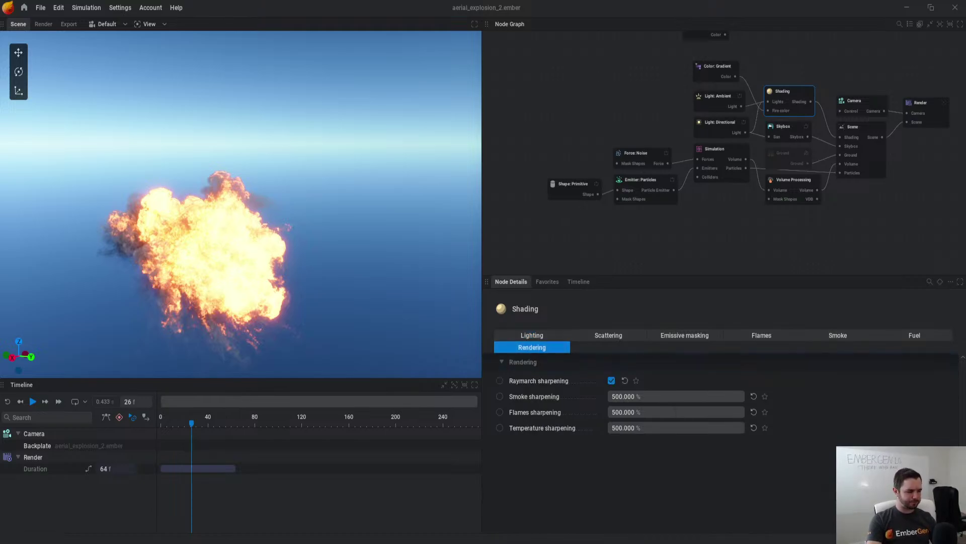
pyautogui.click(611, 380)
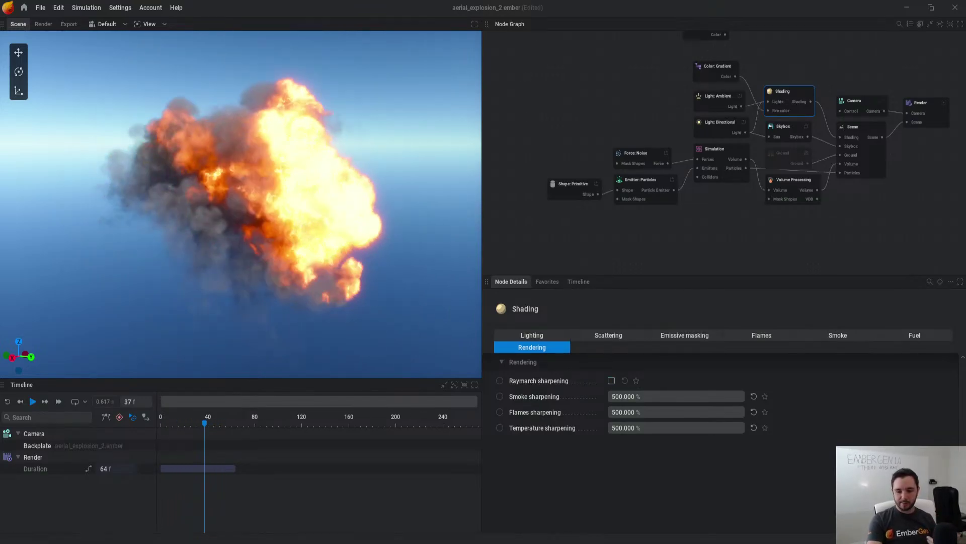
pyautogui.click(612, 380)
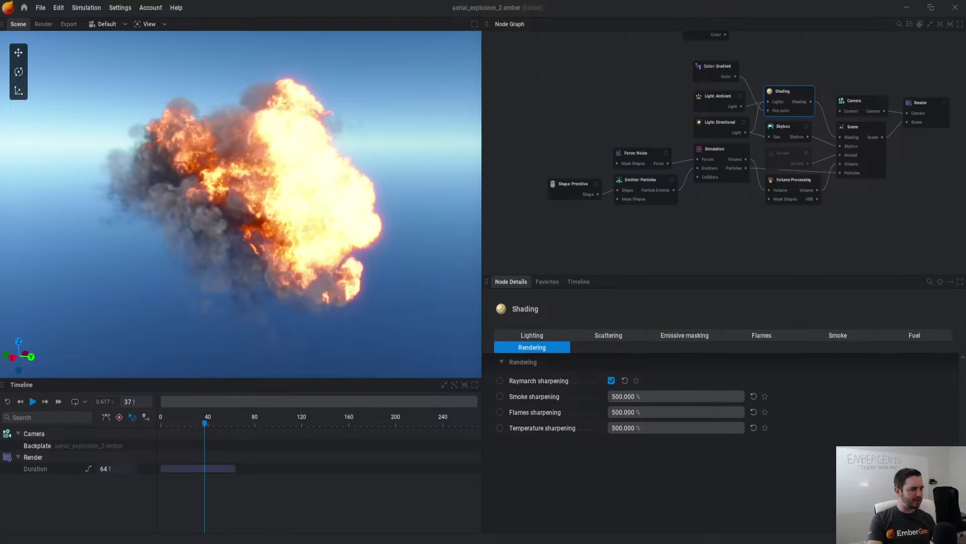
# Step: Disable the Skybox node and play the explosion simulation against a black background
pyautogui.press('space')
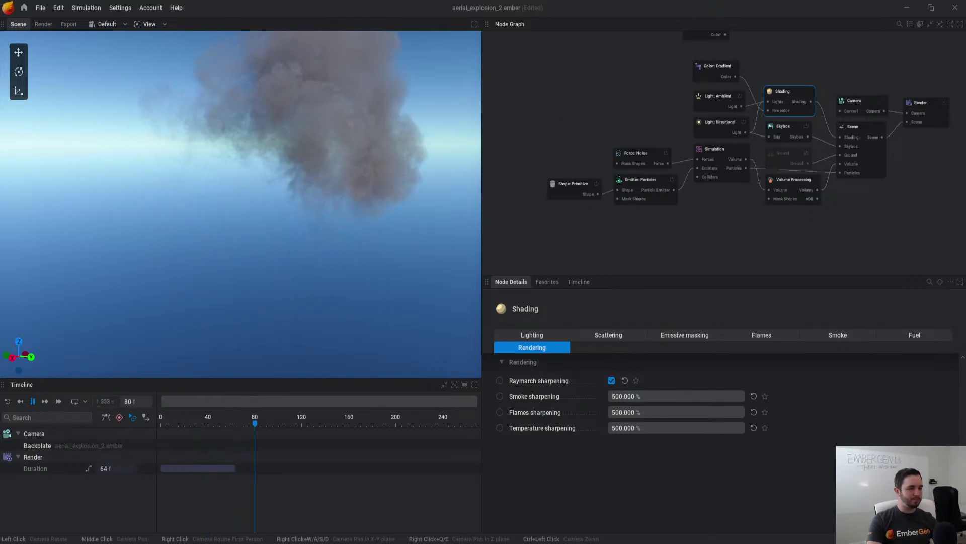
pyautogui.click(806, 126)
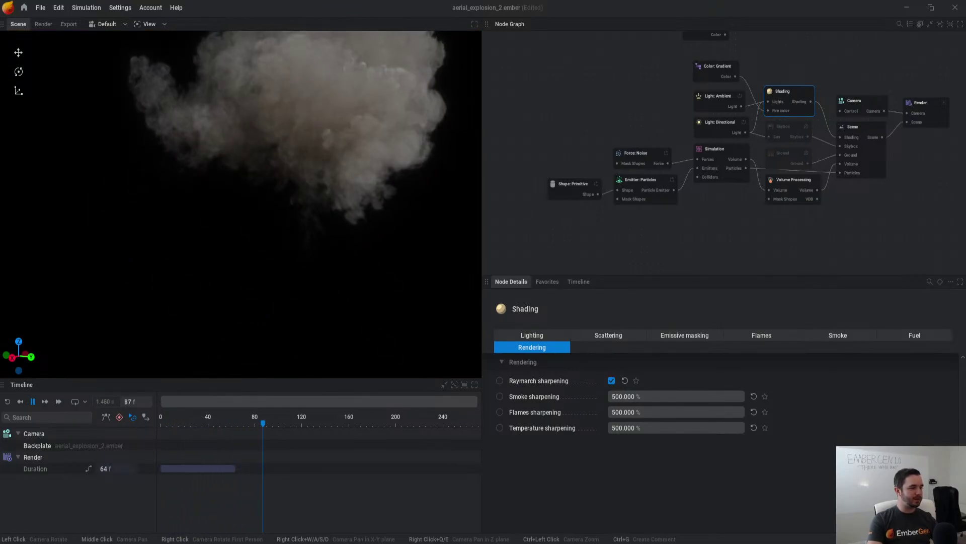
pyautogui.press('space')
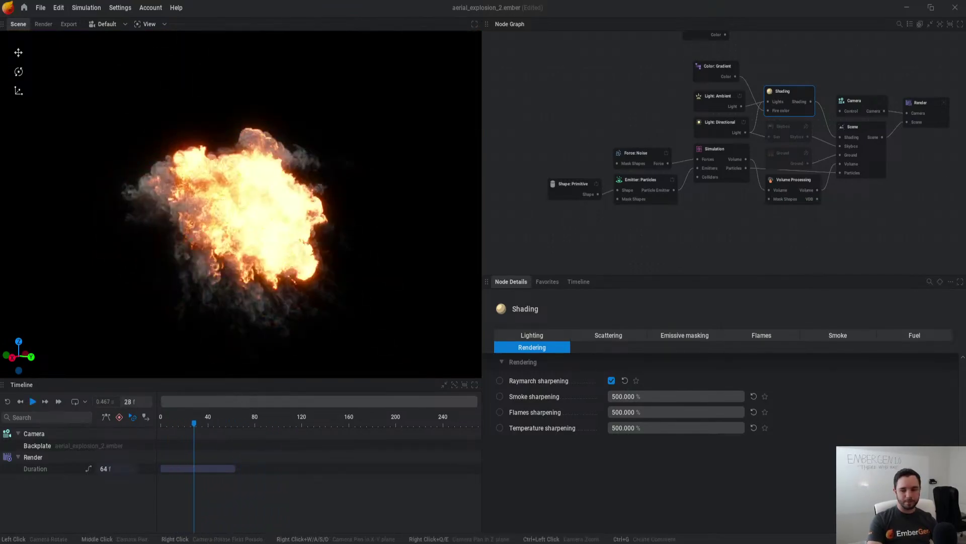
pyautogui.press('space')
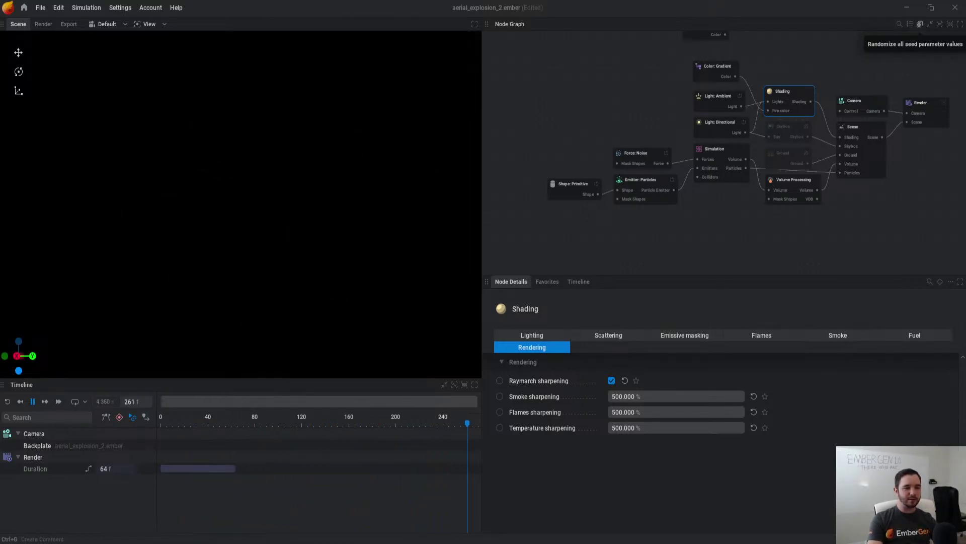
# Step: Randomize all seed parameter values several times to generate different variations of the aerial explosion
pyautogui.click(920, 24)
pyautogui.click(919, 25)
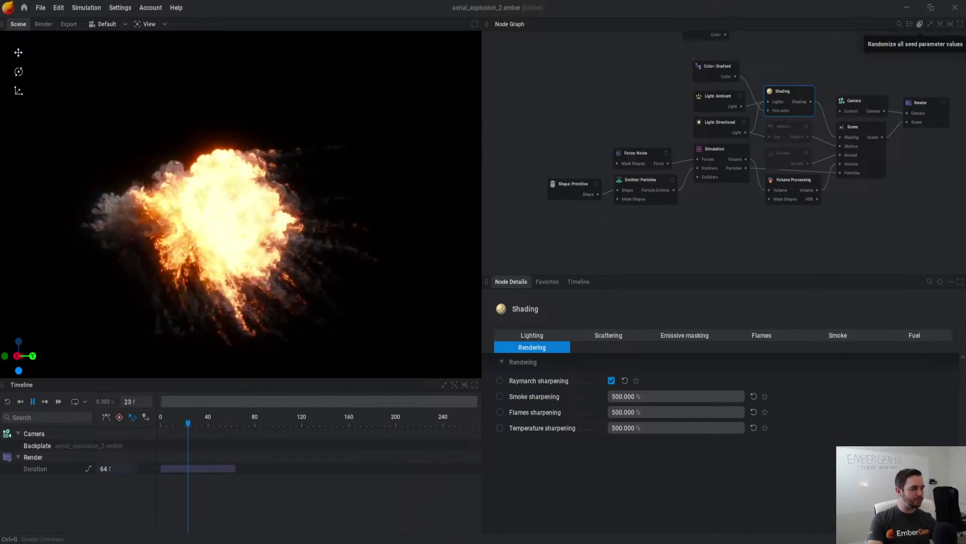
pyautogui.click(920, 24)
pyautogui.click(919, 24)
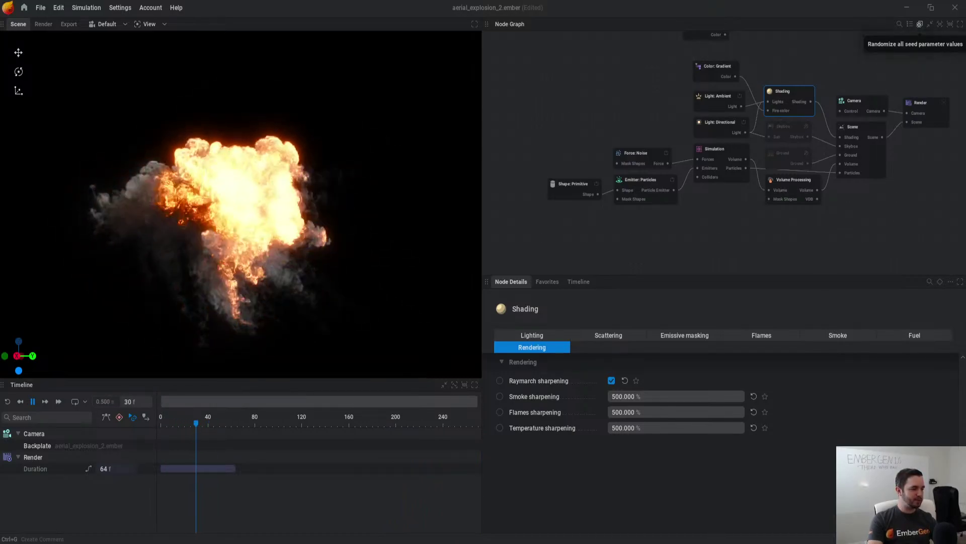
pyautogui.click(920, 25)
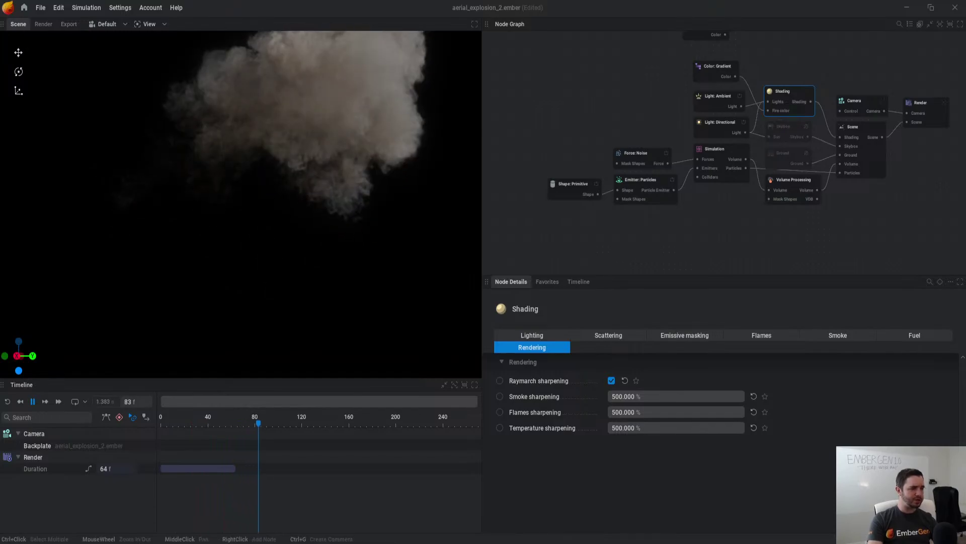
# Step: Examine the parameters of the Emitter: Particles, Force: Noise and Simulation nodes
pyautogui.click(641, 180)
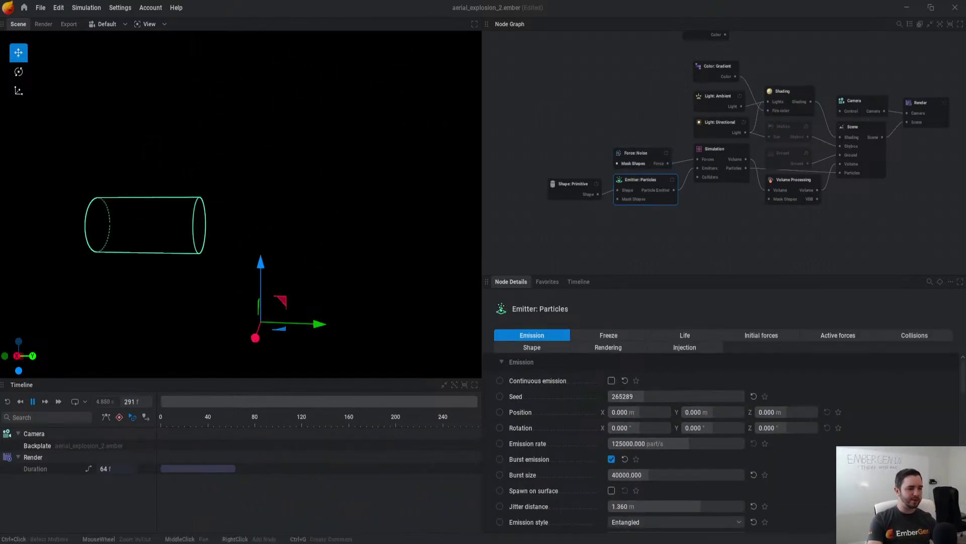
pyautogui.click(635, 153)
pyautogui.press('Escape')
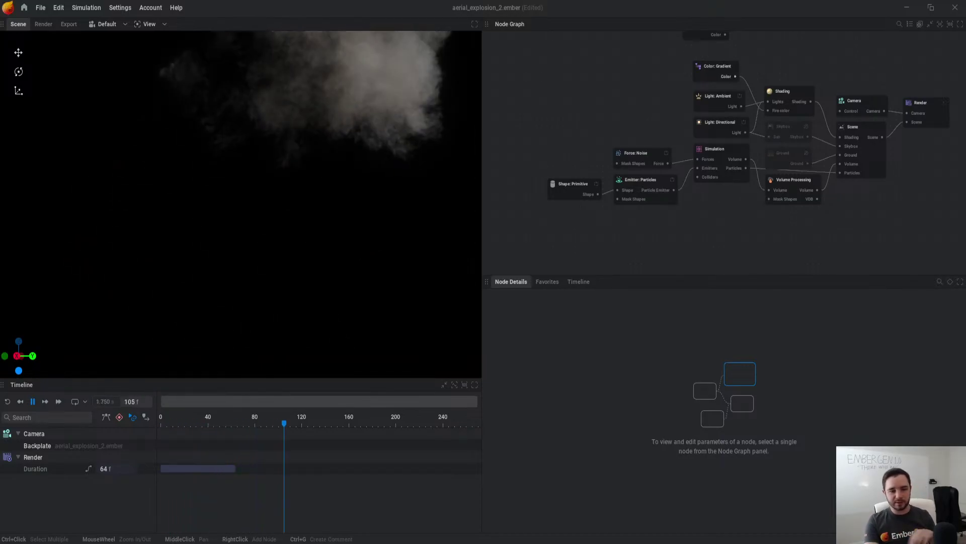
pyautogui.click(714, 149)
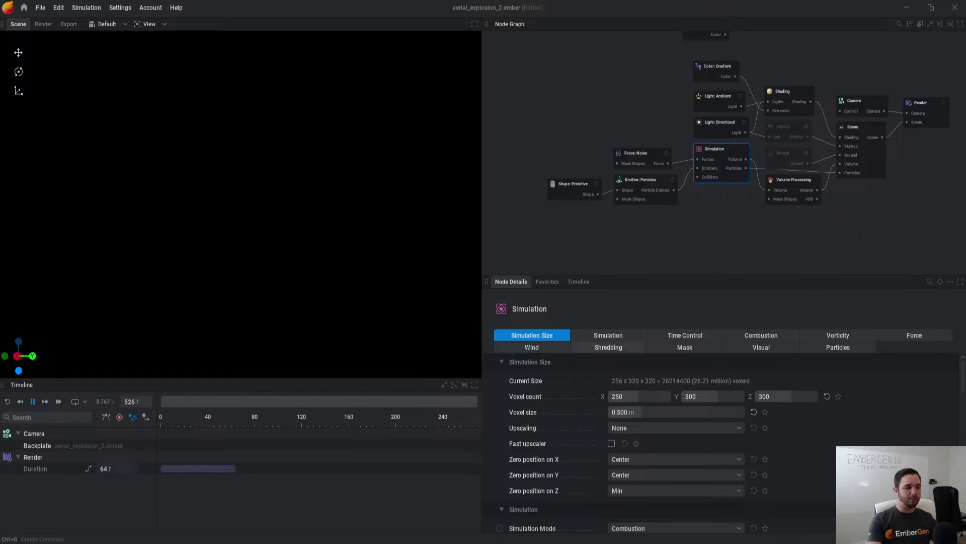
pyautogui.click(636, 153)
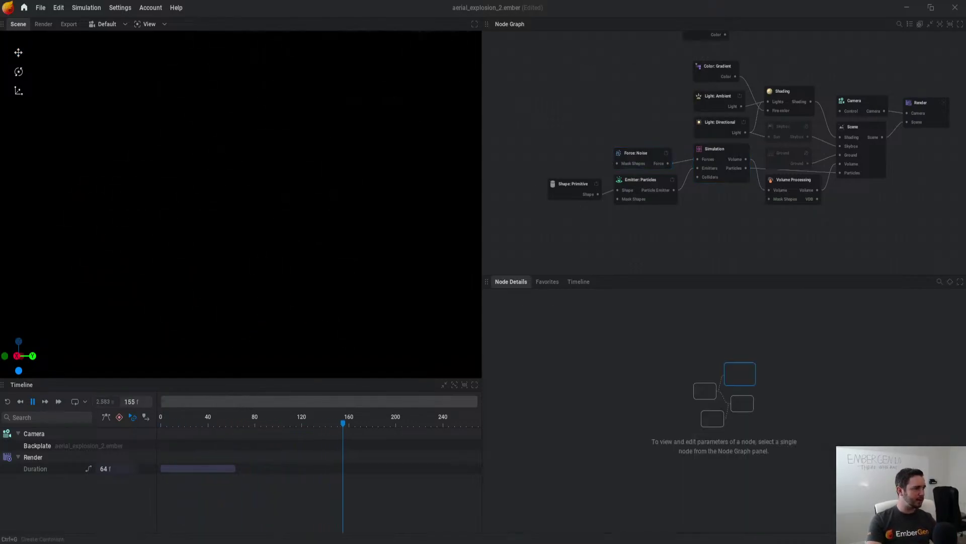
# Step: Open the Artillery Explosion 1 preset from the preset library and play its simulation, viewing the blast close up
pyautogui.click(23, 7)
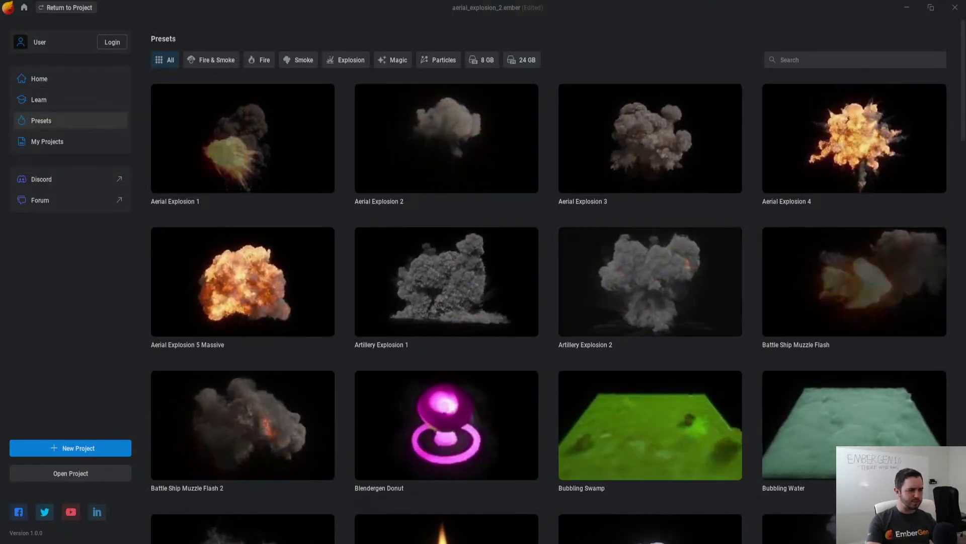
pyautogui.click(446, 282)
pyautogui.click(399, 306)
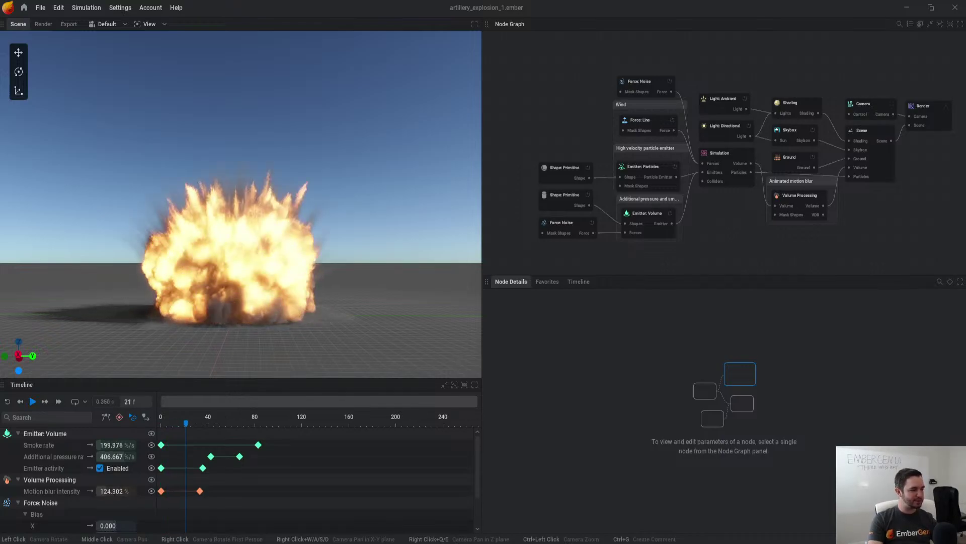
pyautogui.scroll(4, 241, 204)
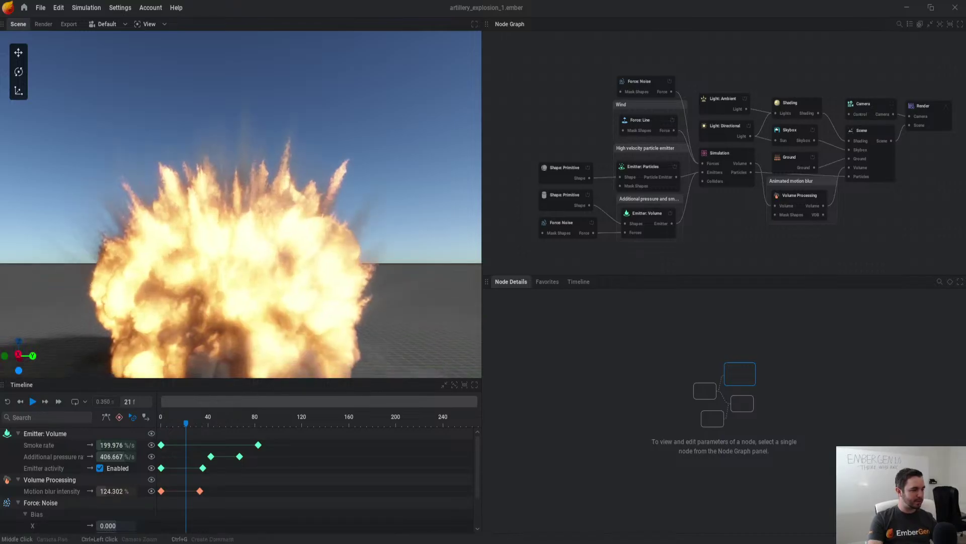
pyautogui.press('space')
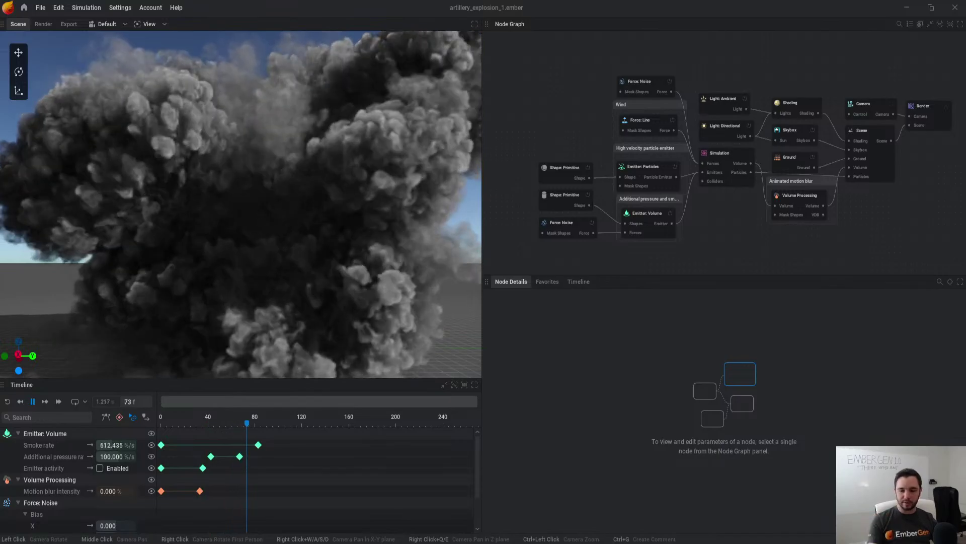
pyautogui.scroll(-4, 241, 205)
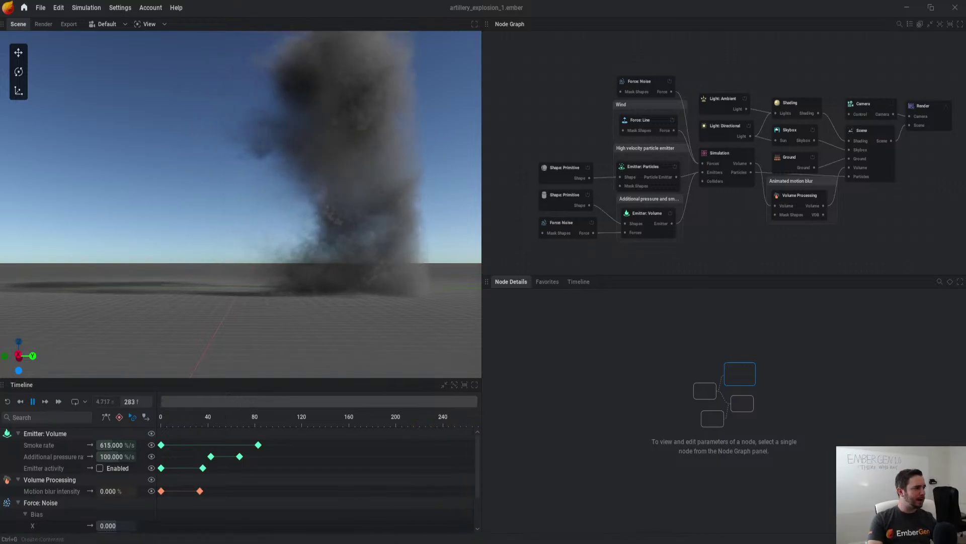
# Step: Open the Battle Ship Muzzle Flash 2 preset from the preset library and play its simulation from the start
pyautogui.click(25, 7)
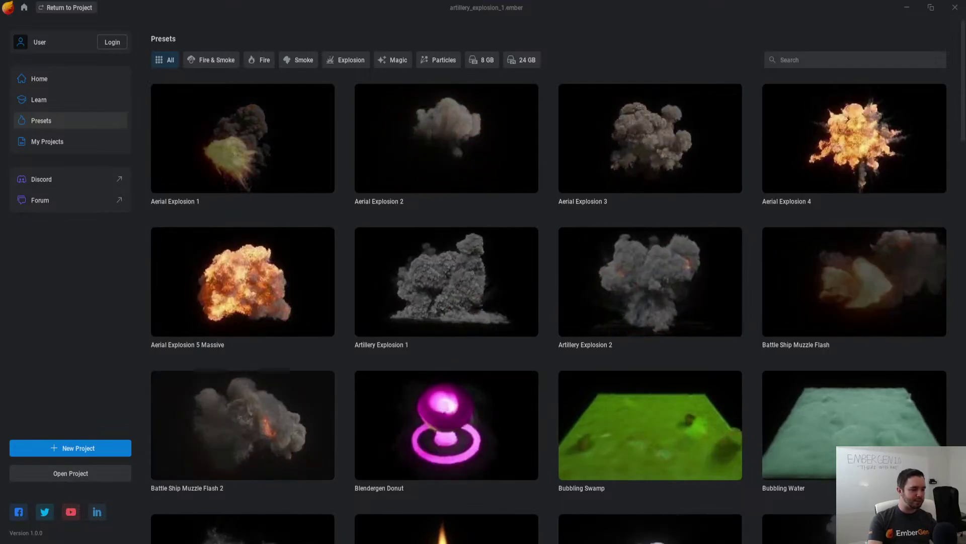
pyautogui.click(243, 425)
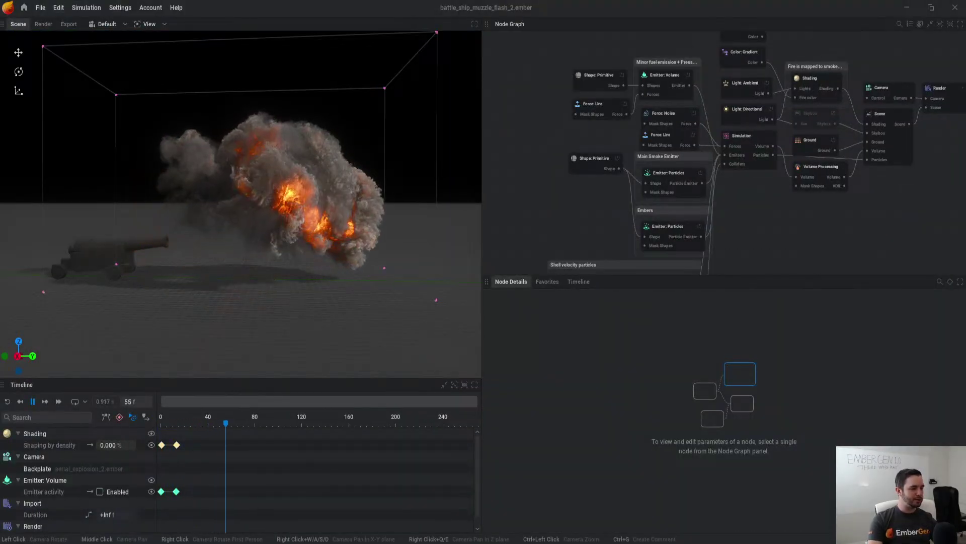
pyautogui.press('r')
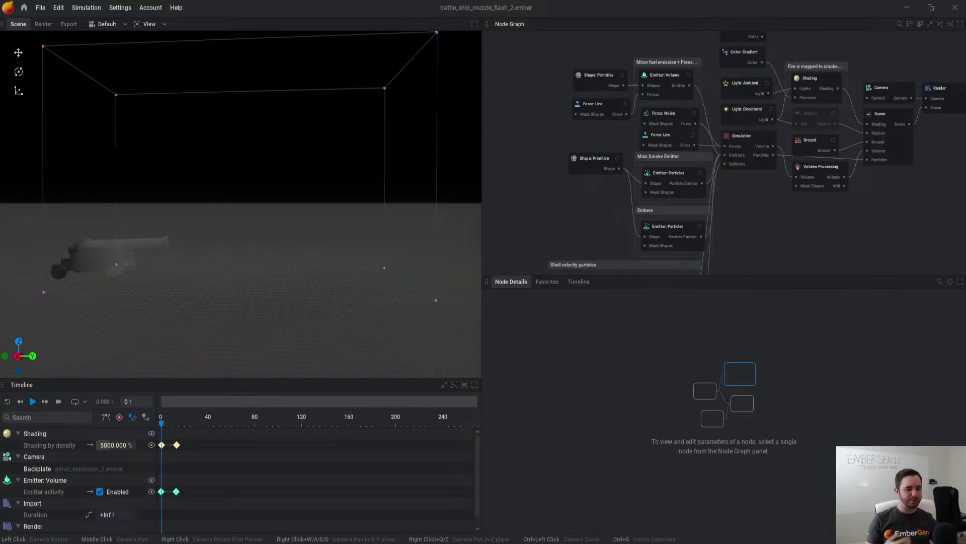
pyautogui.press('space')
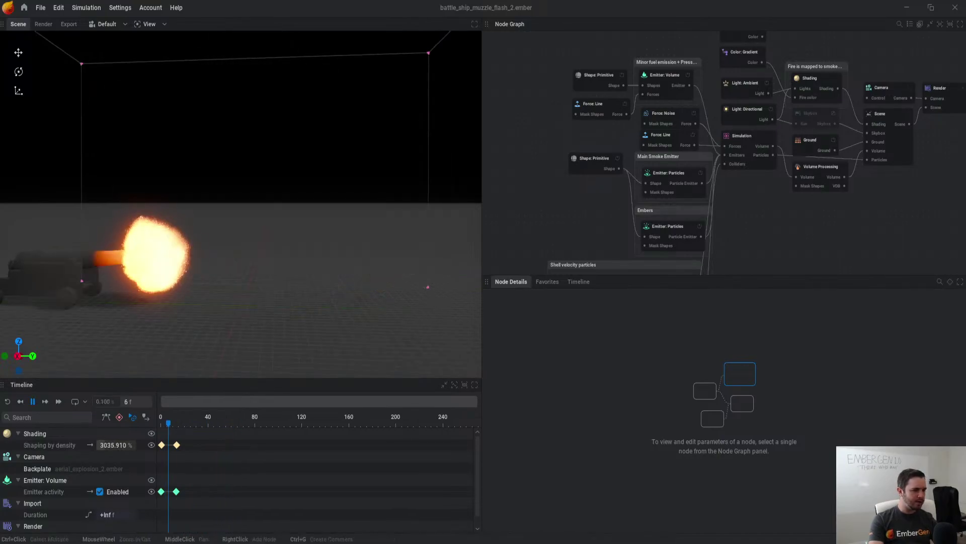
# Step: Pause the simulation and examine the node graph's commented groups, from the cannon import and shell particles to the emitters and Shading node
pyautogui.moveTo(607, 252); pyautogui.dragTo(656, 139, button='middle')
pyautogui.press('space')
pyautogui.scroll(3, 656, 213)
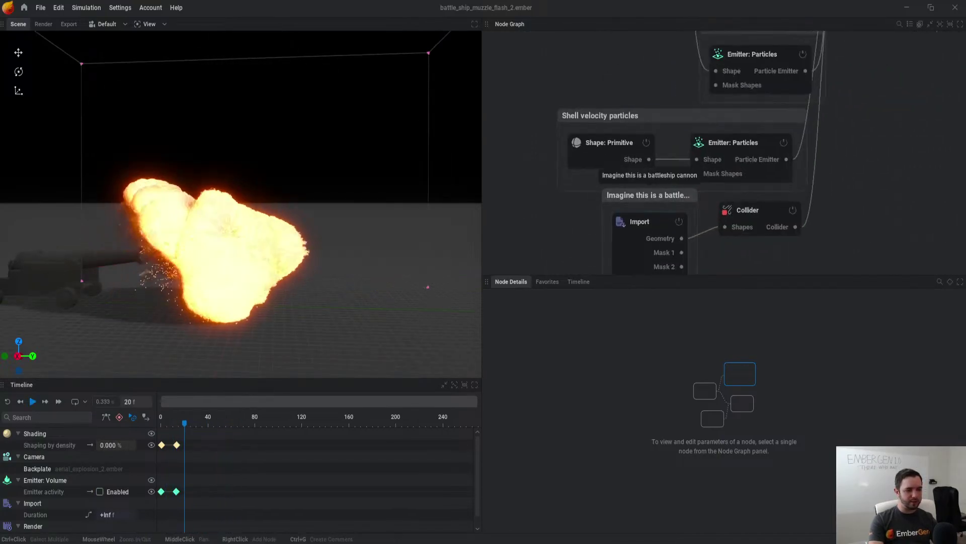
pyautogui.moveTo(677, 184); pyautogui.dragTo(656, 235, button='middle')
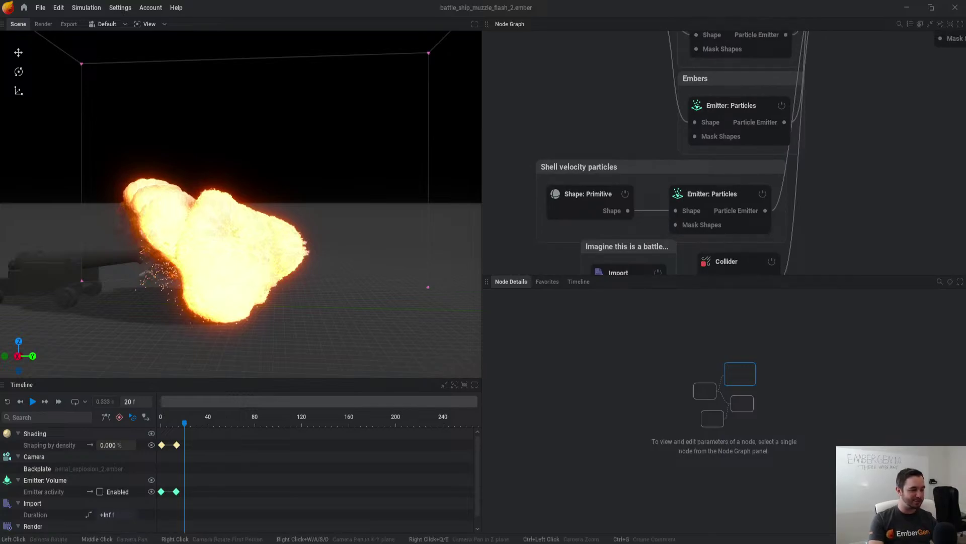
pyautogui.moveTo(675, 201); pyautogui.dragTo(657, 240, button='middle')
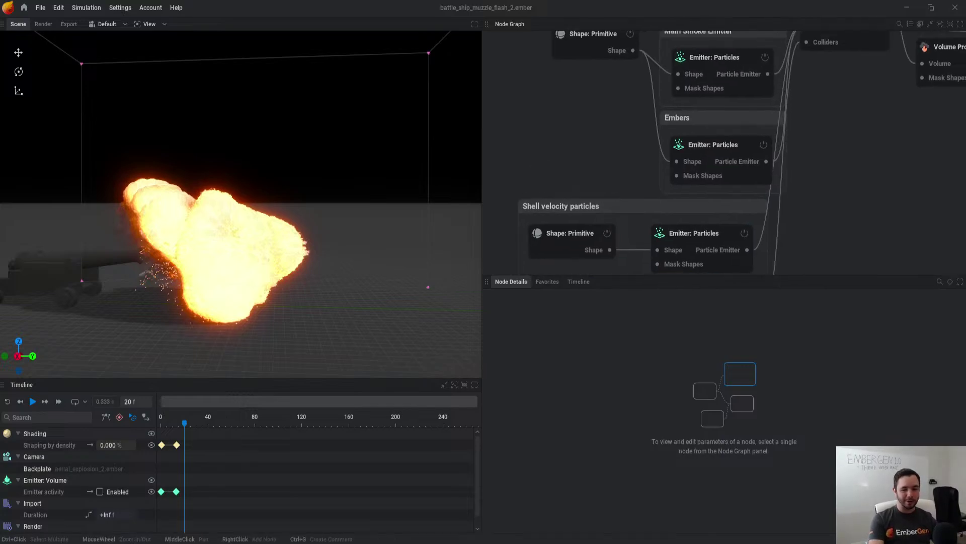
pyautogui.moveTo(684, 175); pyautogui.dragTo(669, 248, button='middle')
pyautogui.moveTo(674, 191); pyautogui.dragTo(662, 245, button='middle')
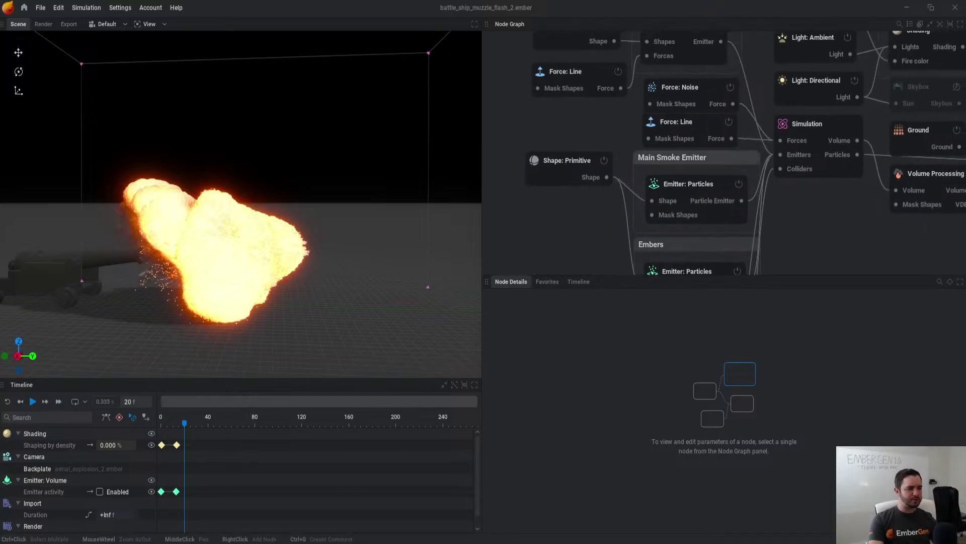
pyautogui.scroll(-3, 705, 199)
pyautogui.moveTo(705, 199); pyautogui.dragTo(659, 230, button='middle')
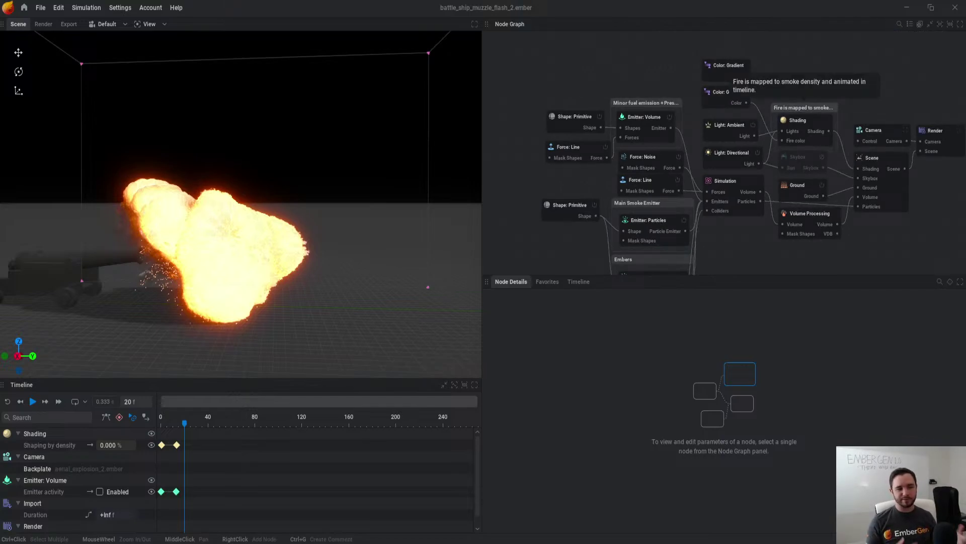
# Step: Connect the upper Color: Gradient node to the Shading node's Fire color input in place of the lower gradient
pyautogui.scroll(2, 851, 88)
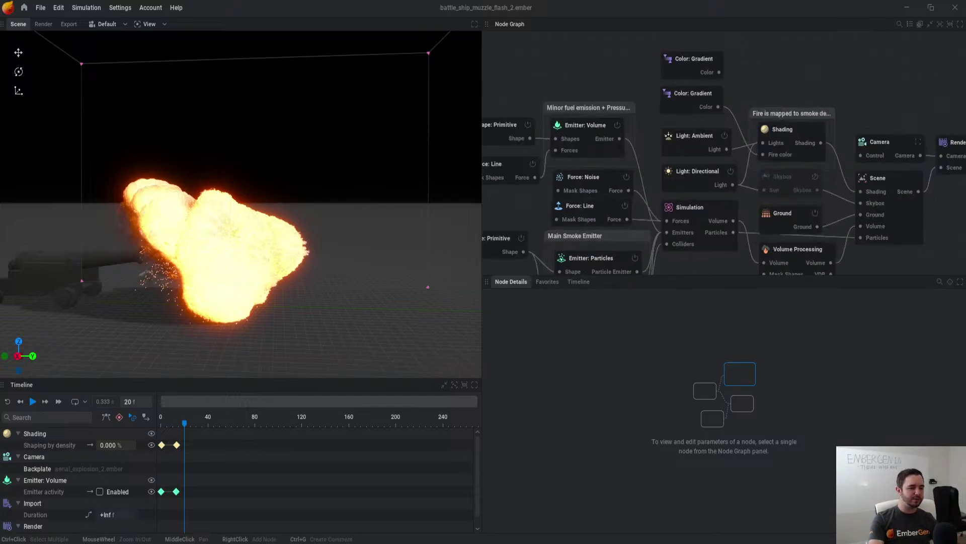
pyautogui.click(741, 130)
pyautogui.moveTo(719, 73); pyautogui.dragTo(763, 155)
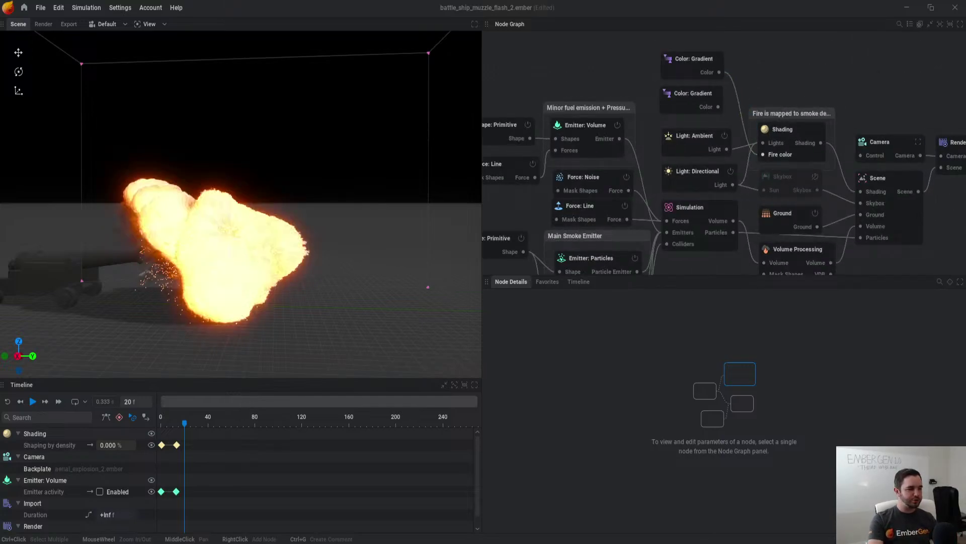
# Step: Replay the muzzle flash simulation from the start and pause it at frame 52
pyautogui.press('space')
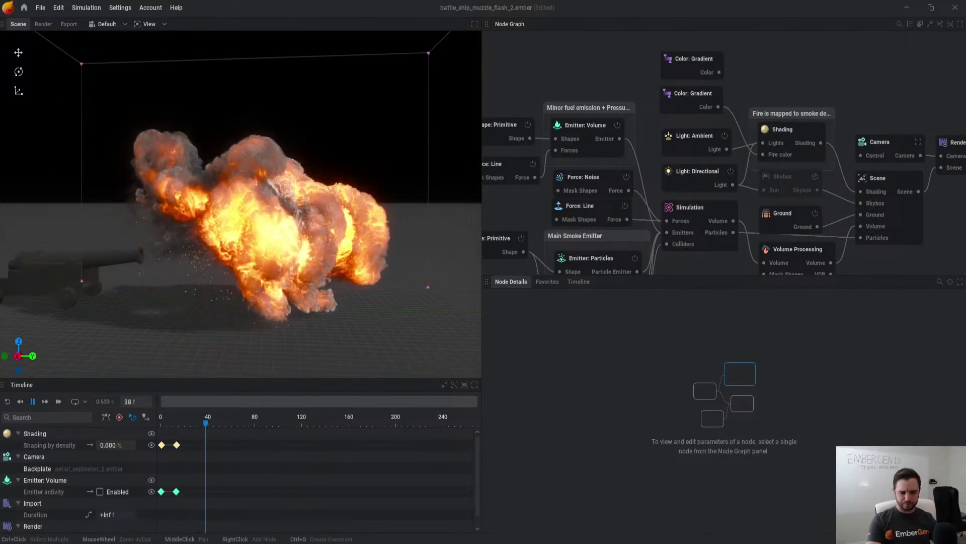
pyautogui.scroll(-1, 241, 203)
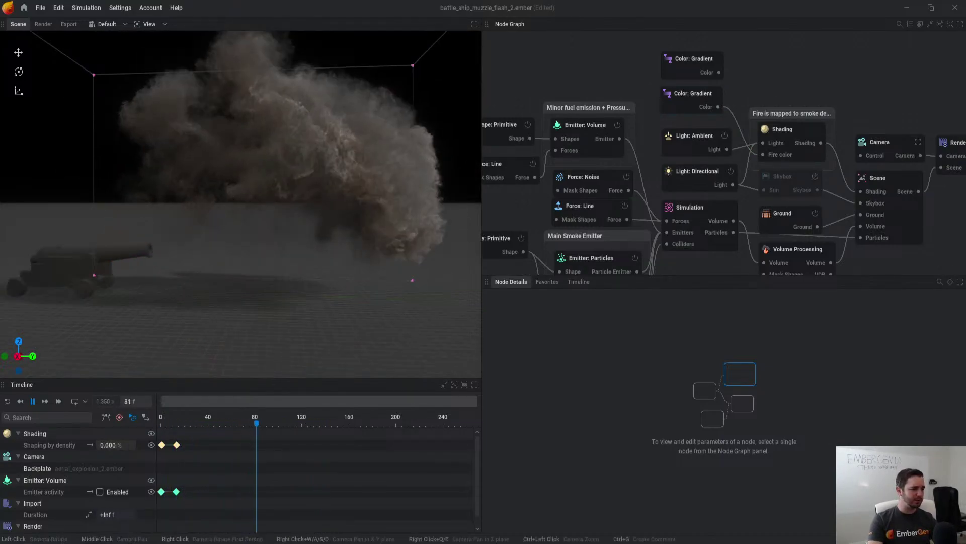
pyautogui.press('r')
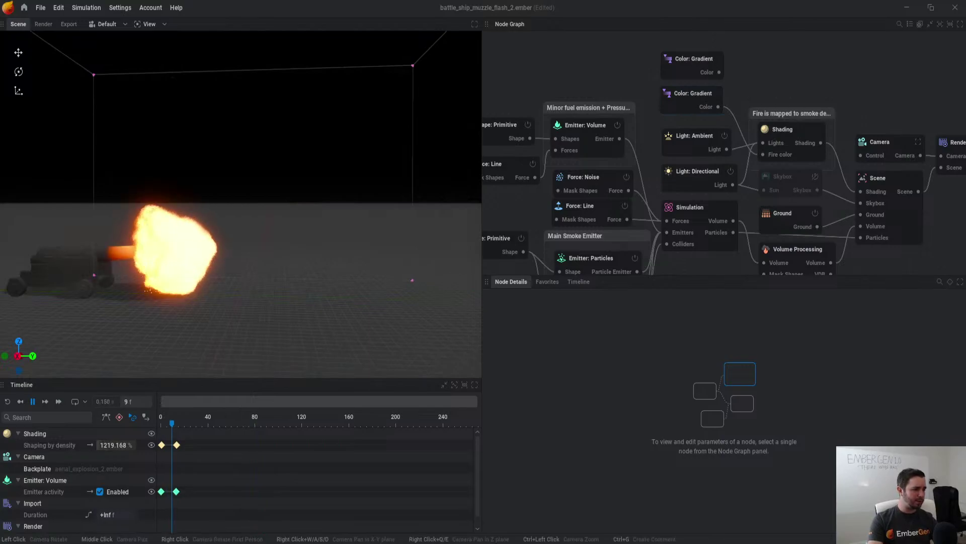
pyautogui.press('space')
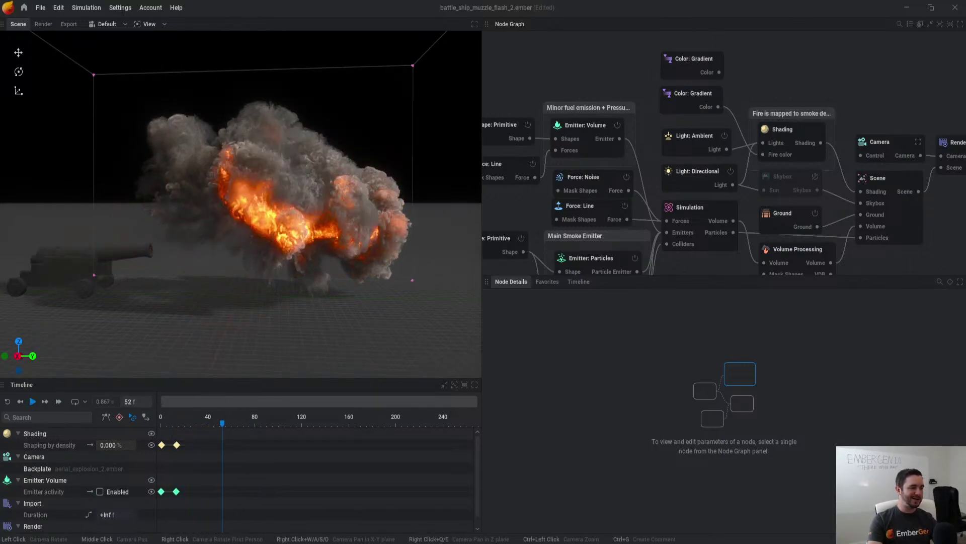
# Step: Inspect the paused muzzle flash's smoke and fire detail close up from several angles around the cloud
pyautogui.moveTo(312, 182); pyautogui.dragTo(131, 166)
pyautogui.scroll(4, 201, 201)
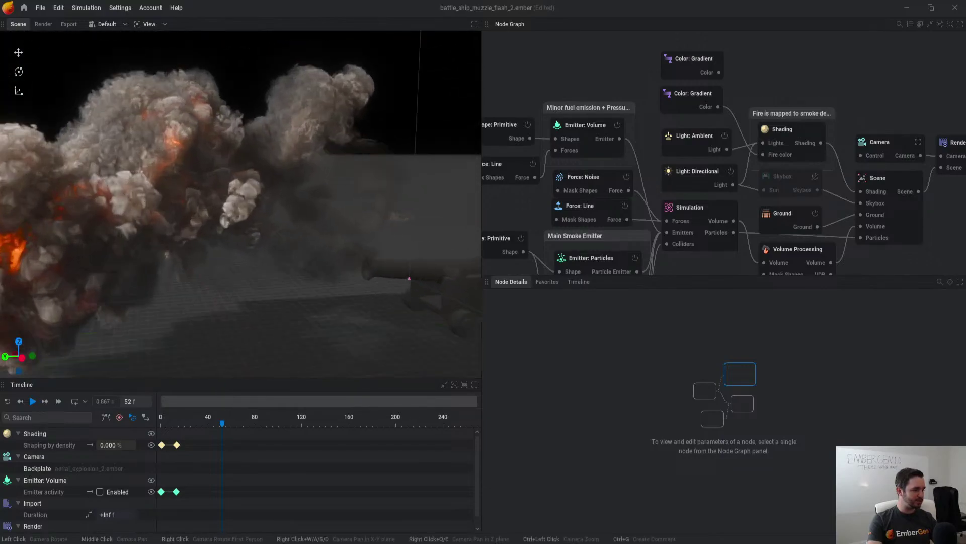
pyautogui.moveTo(201, 201); pyautogui.dragTo(262, 176)
pyautogui.moveTo(262, 177); pyautogui.dragTo(292, 187, button='middle')
pyautogui.moveTo(291, 186); pyautogui.dragTo(307, 198)
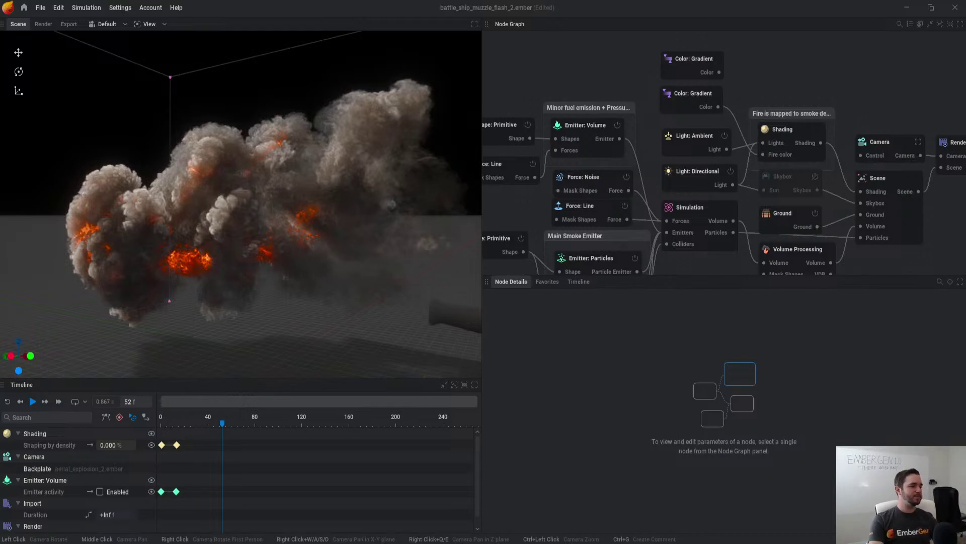
pyautogui.scroll(2, 241, 204)
pyautogui.moveTo(242, 201); pyautogui.dragTo(352, 221)
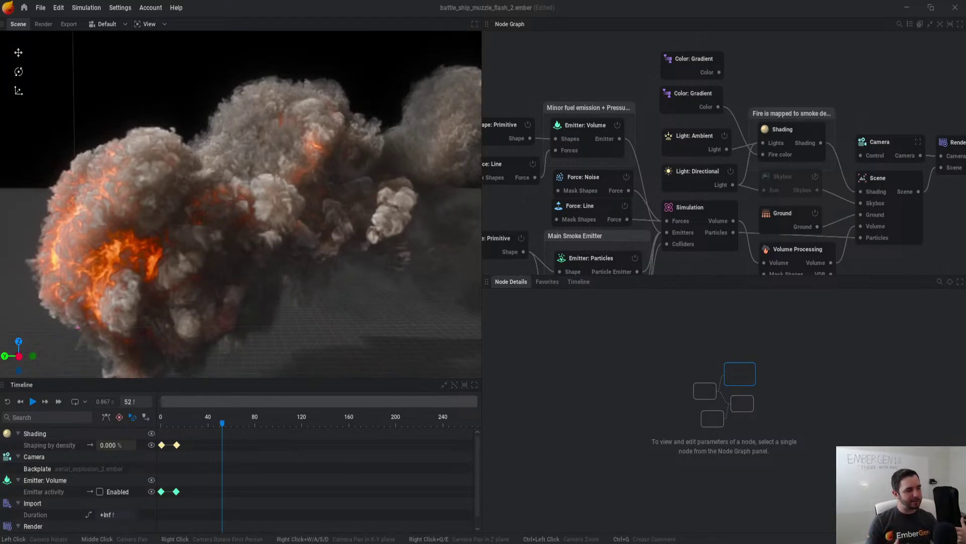
# Step: Resume the simulation and set the Simulation node's vorticity intensity to 10%
pyautogui.press('space')
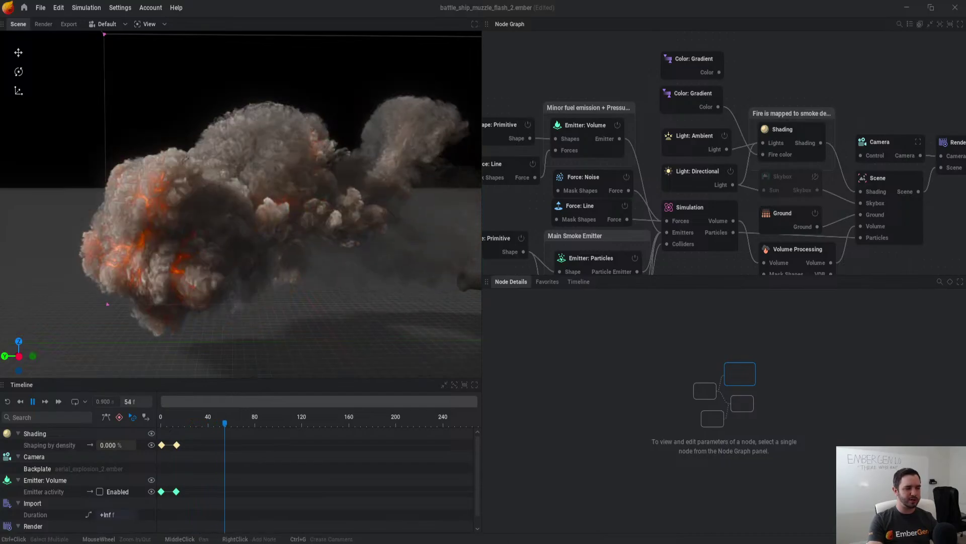
pyautogui.click(698, 209)
pyautogui.click(838, 347)
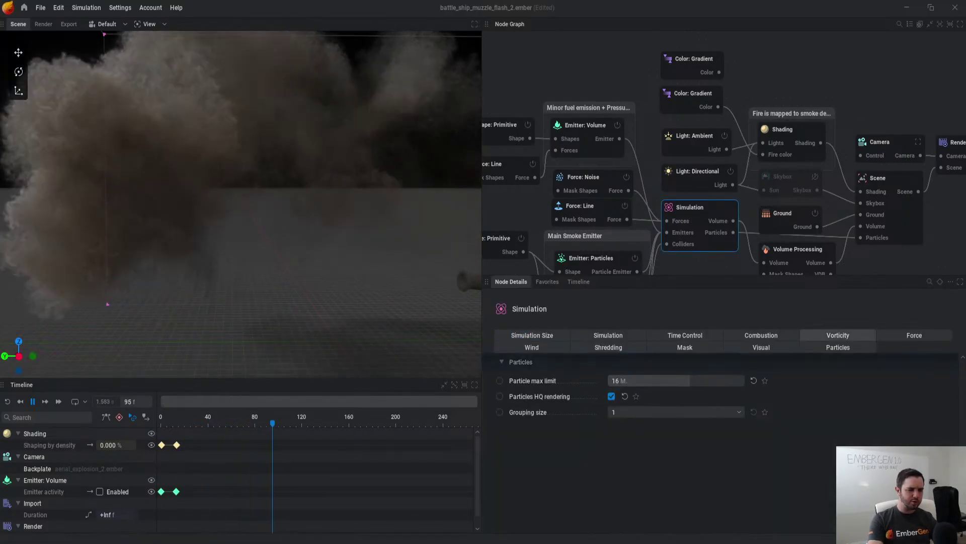
pyautogui.click(838, 335)
pyautogui.moveTo(650, 397); pyautogui.dragTo(621, 397)
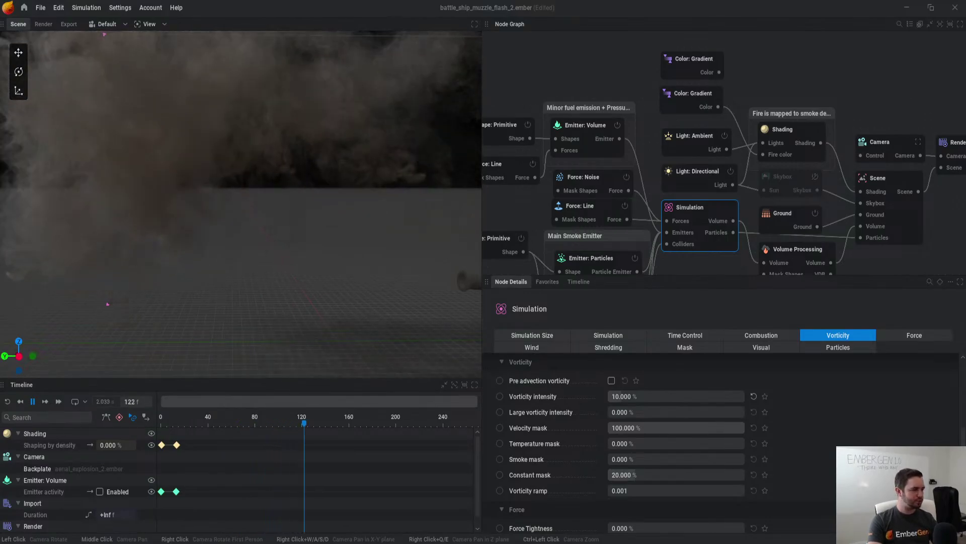
# Step: Open the Blendergen Donut preset from the preset library without saving the changes to the current muzzle flash project
pyautogui.click(24, 7)
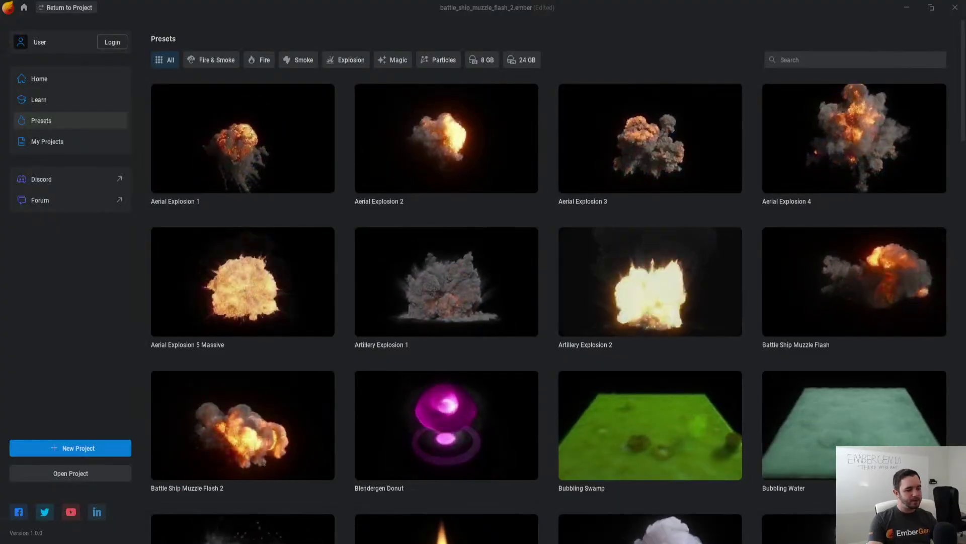
pyautogui.scroll(-1, 548, 302)
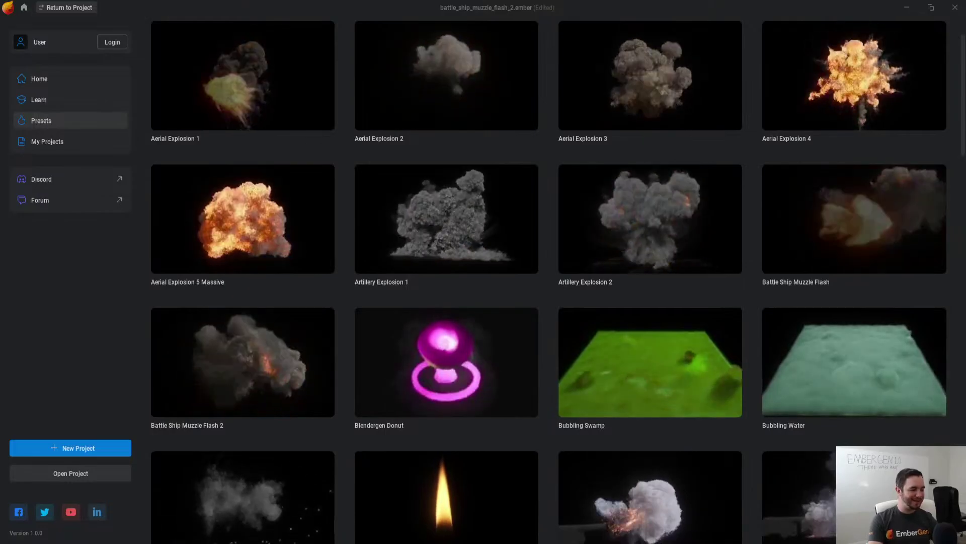
pyautogui.scroll(-1, 548, 282)
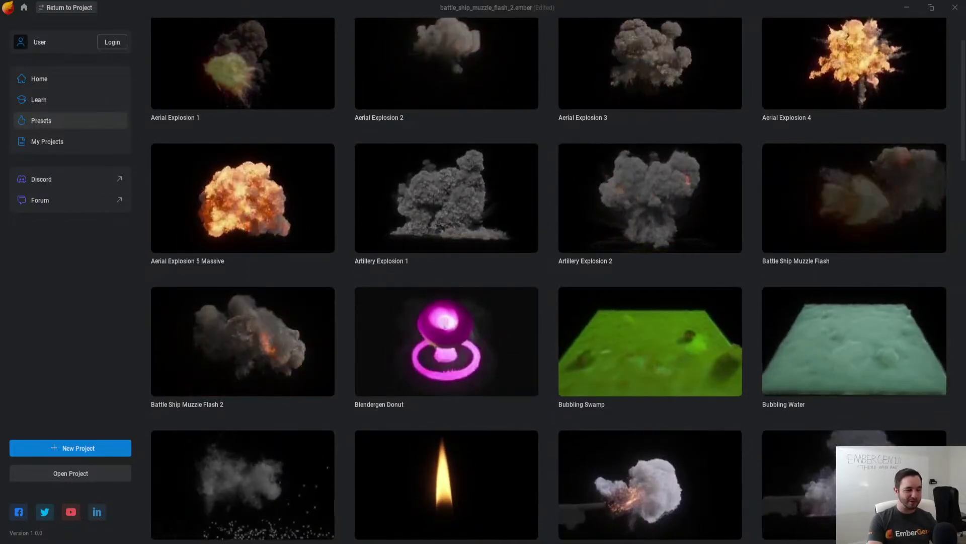
pyautogui.click(447, 341)
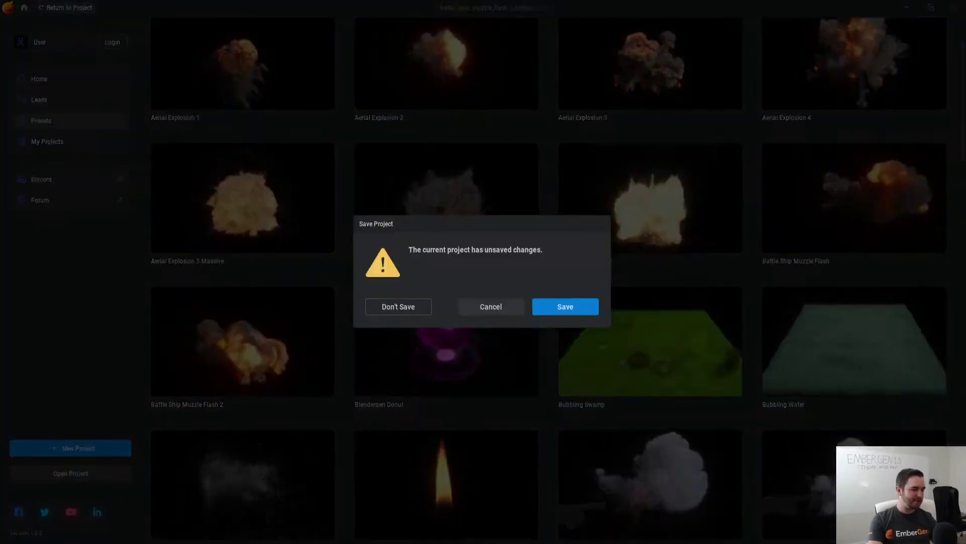
pyautogui.click(399, 306)
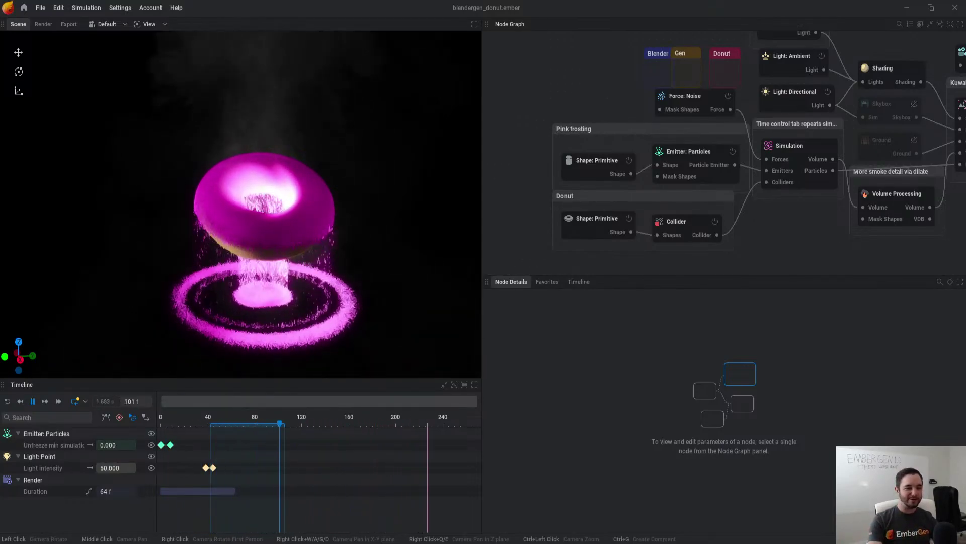
# Step: Examine the Scene node's Style settings and the available rendering style options for the donut
pyautogui.moveTo(805, 237); pyautogui.dragTo(622, 245, button='middle')
pyautogui.click(805, 115)
pyautogui.click(778, 335)
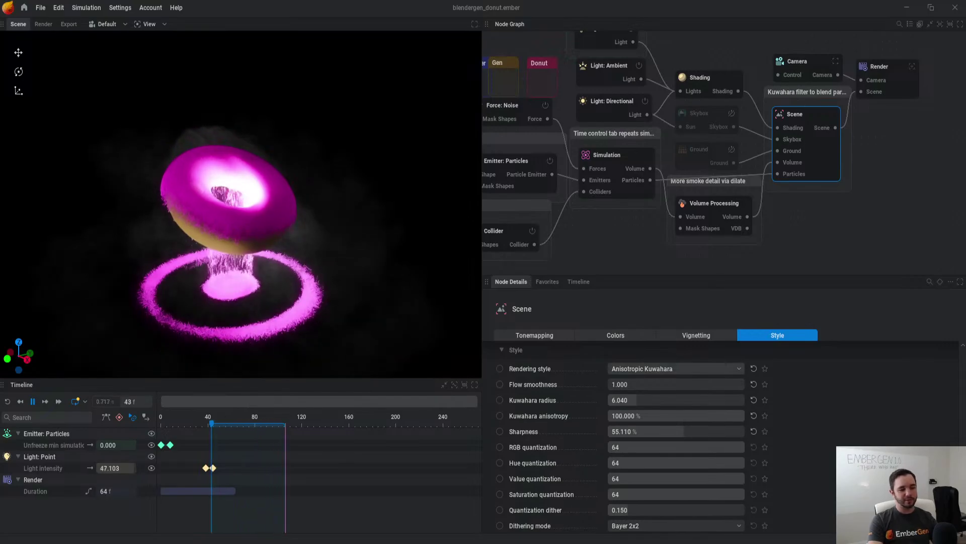
pyautogui.click(675, 369)
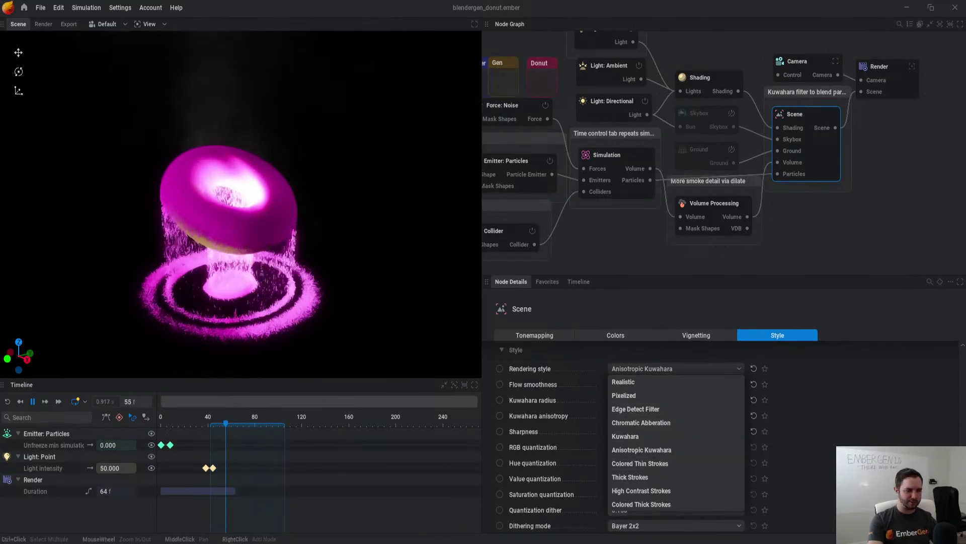
pyautogui.click(846, 223)
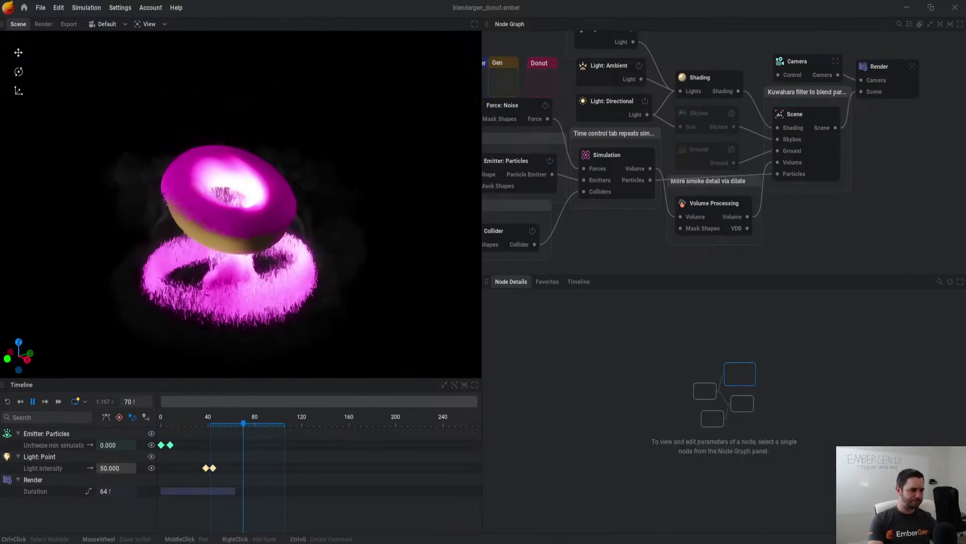
# Step: Set the injected smoke of the Pink frosting particle emitter to 100% and restart the simulation
pyautogui.moveTo(654, 151); pyautogui.dragTo(843, 94, button='middle')
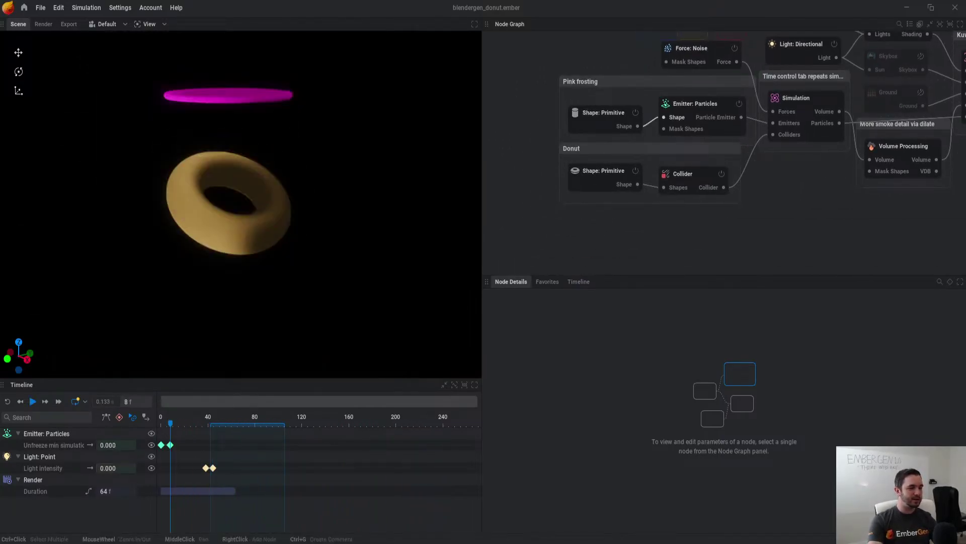
pyautogui.click(677, 117)
pyautogui.click(685, 347)
pyautogui.scroll(-5, 713, 438)
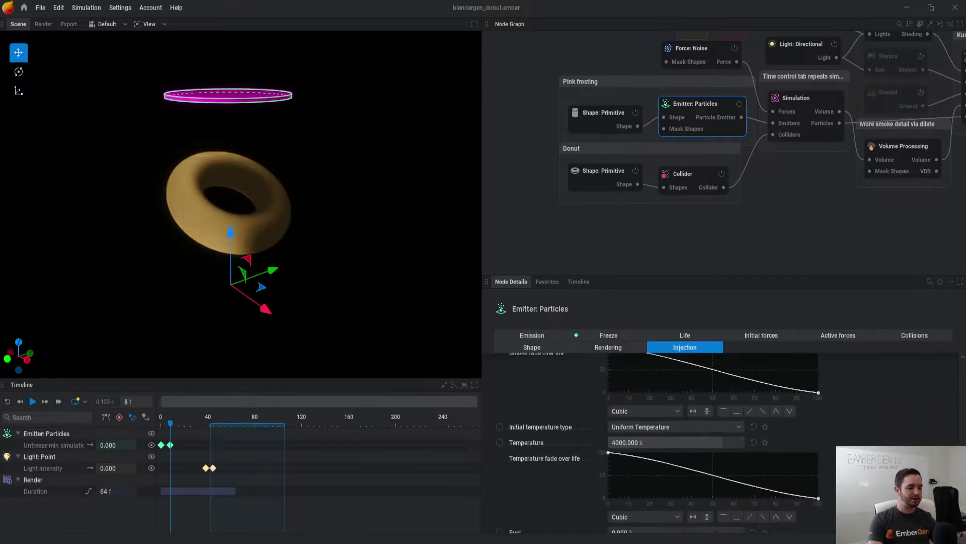
pyautogui.scroll(2, 713, 438)
pyautogui.scroll(2, 713, 438)
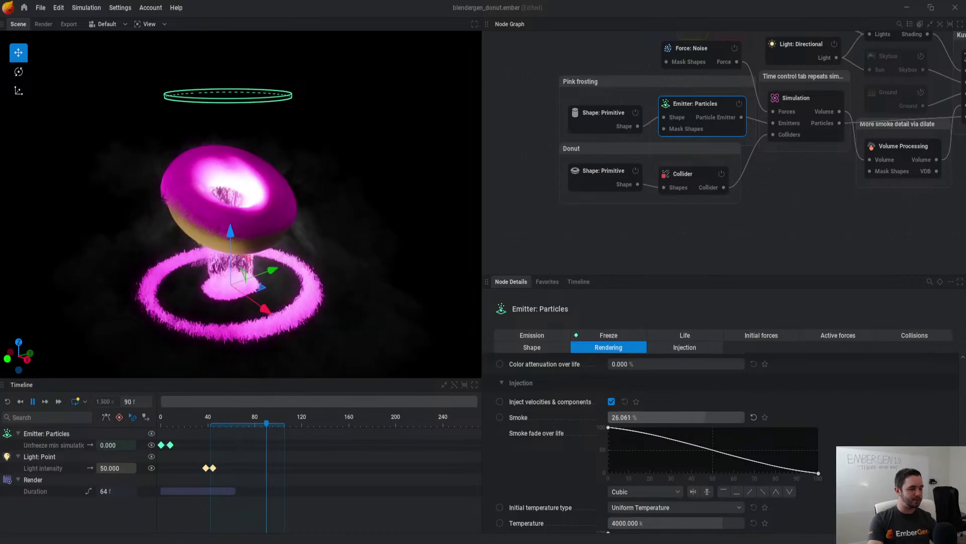
pyautogui.moveTo(673, 418); pyautogui.dragTo(742, 417)
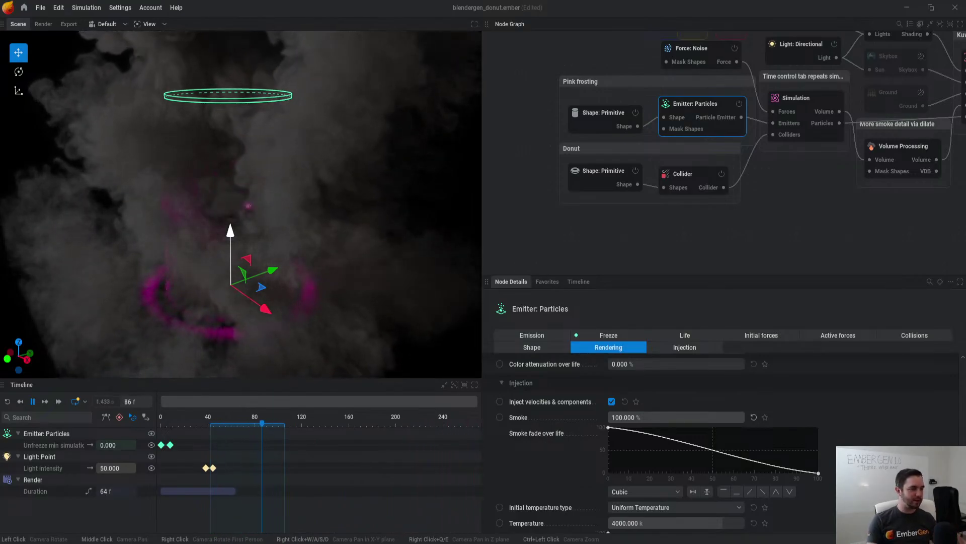
pyautogui.press('Escape')
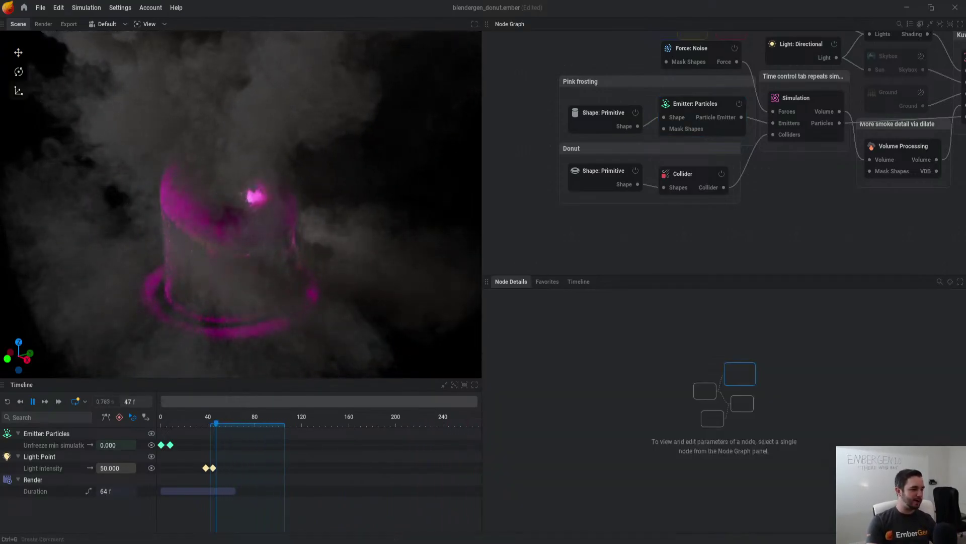
pyautogui.press('r')
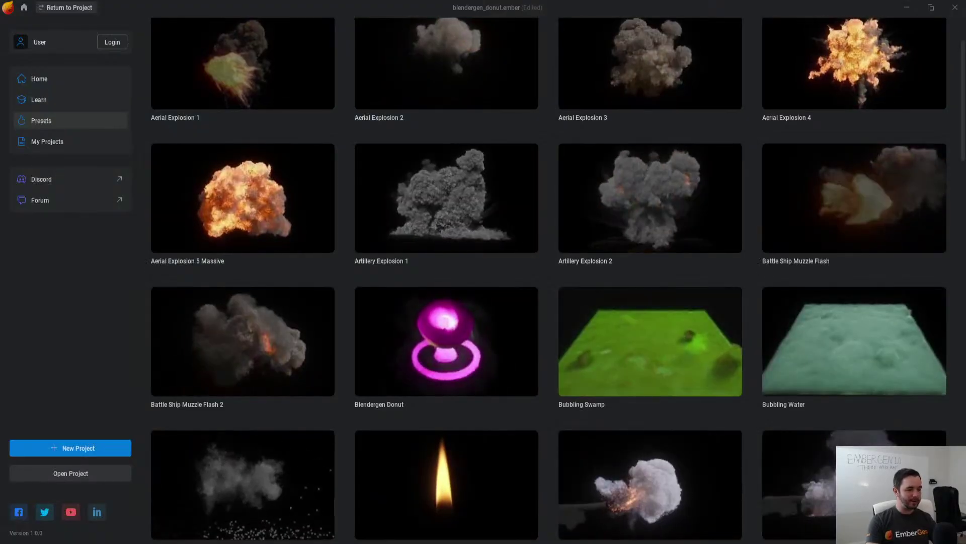
# Step: Open the Bubbling Swamp preset without saving the donut project's changes
pyautogui.scroll(-2, 549, 280)
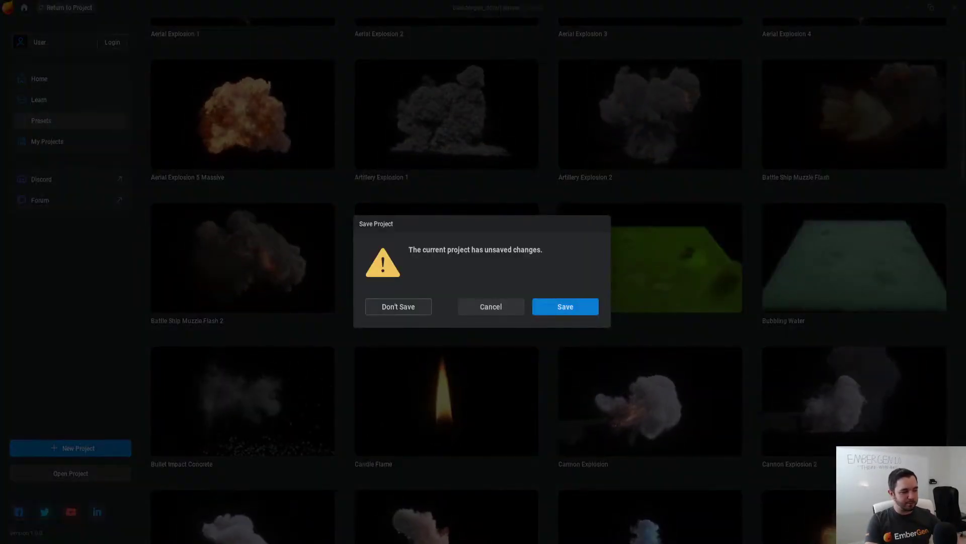
pyautogui.click(398, 307)
pyautogui.scroll(5, 240, 226)
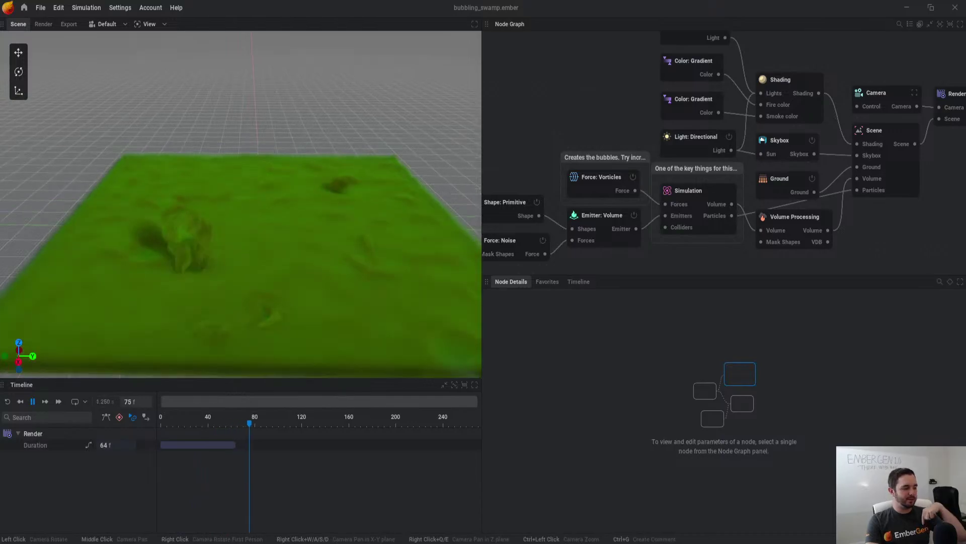
# Step: Set the vorticles count of the swamp's Force: Vorticles node to 155
pyautogui.moveTo(241, 226); pyautogui.dragTo(249, 216)
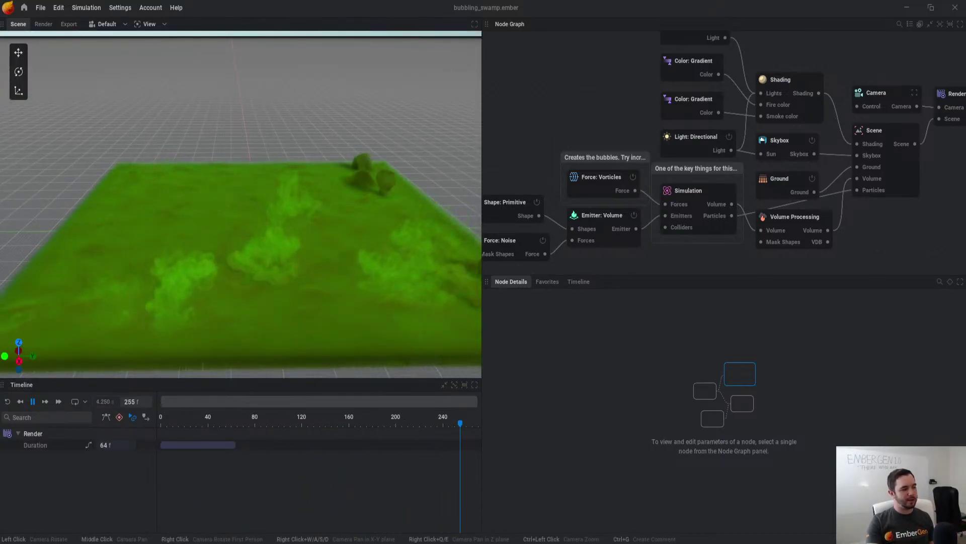
pyautogui.scroll(2, 240, 205)
pyautogui.moveTo(604, 192); pyautogui.dragTo(655, 148, button='middle')
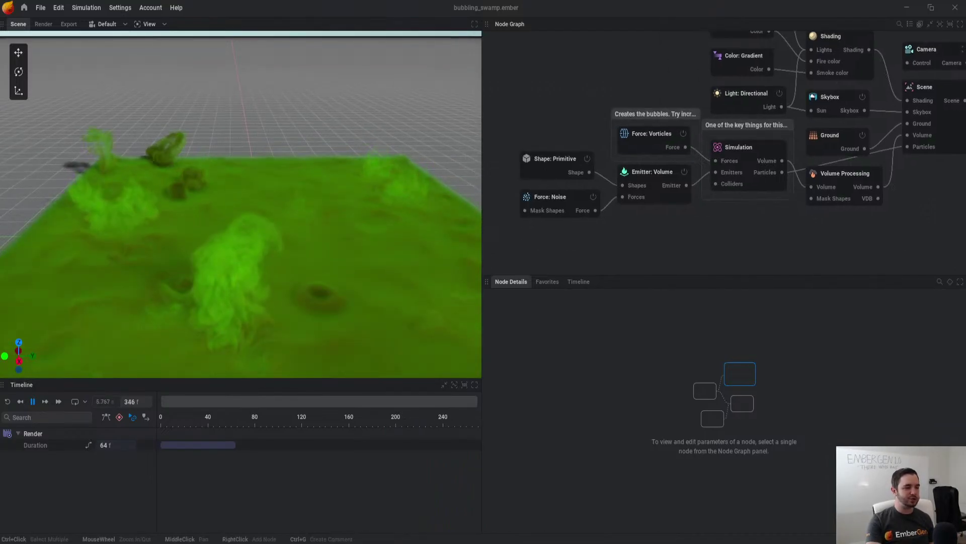
pyautogui.click(652, 136)
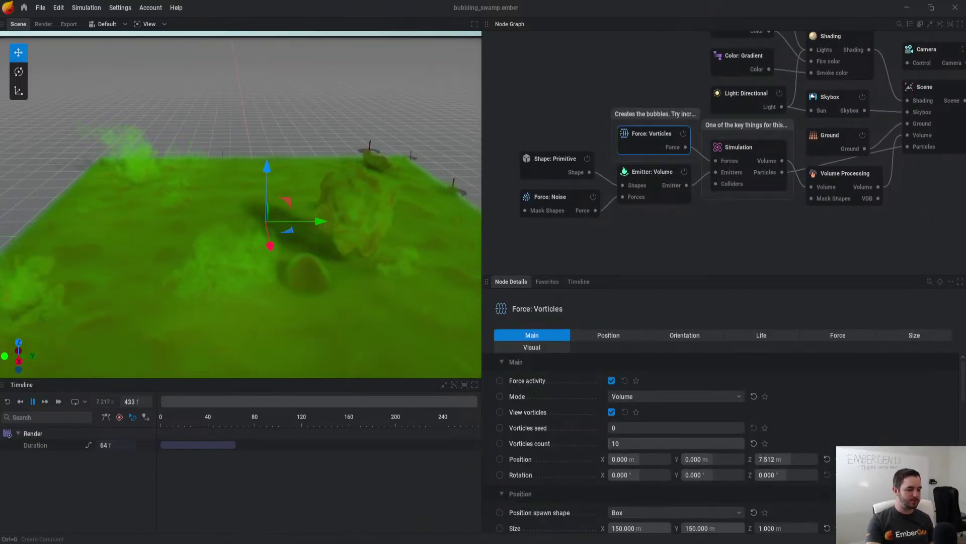
pyautogui.moveTo(647, 443); pyautogui.dragTo(648, 443)
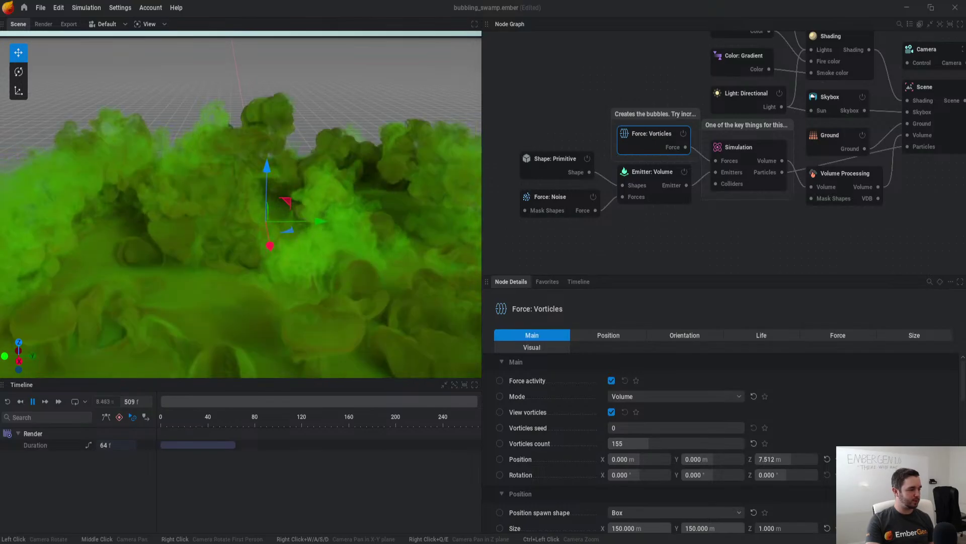
# Step: Open the Bubbling Water preset without saving the swamp project's changes
pyautogui.click(24, 7)
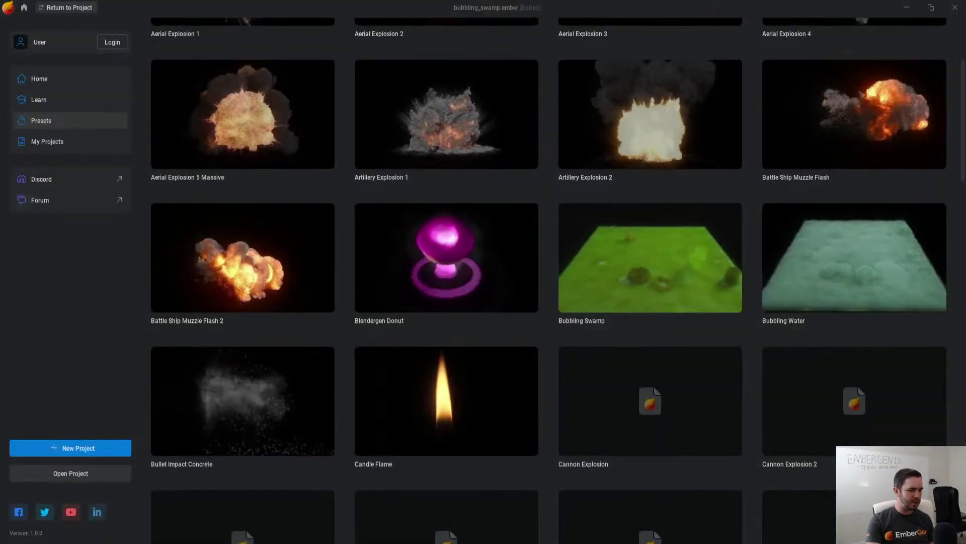
pyautogui.click(854, 257)
pyautogui.click(398, 306)
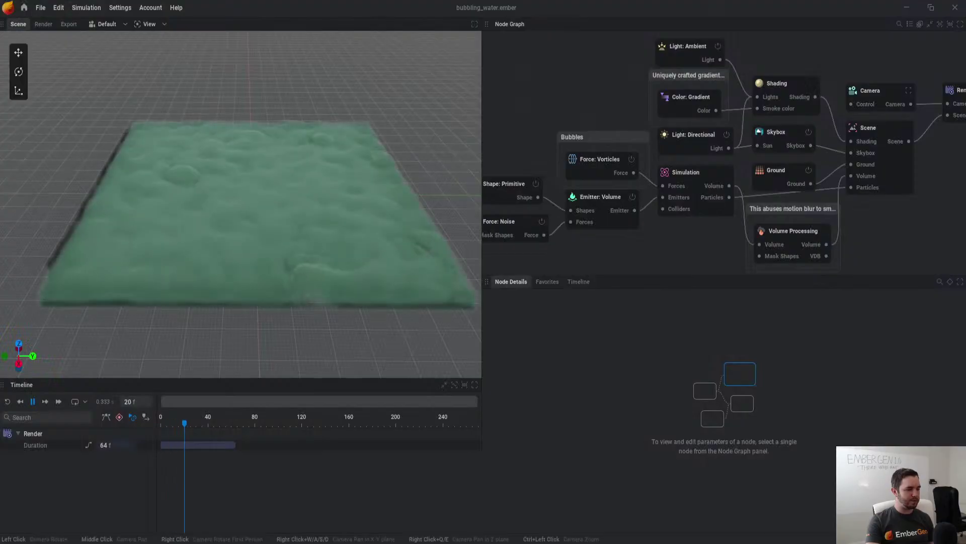
# Step: Reset the Volume Processing node's motion blur intensity to its default of 100%, and undo the reset
pyautogui.scroll(3, 241, 204)
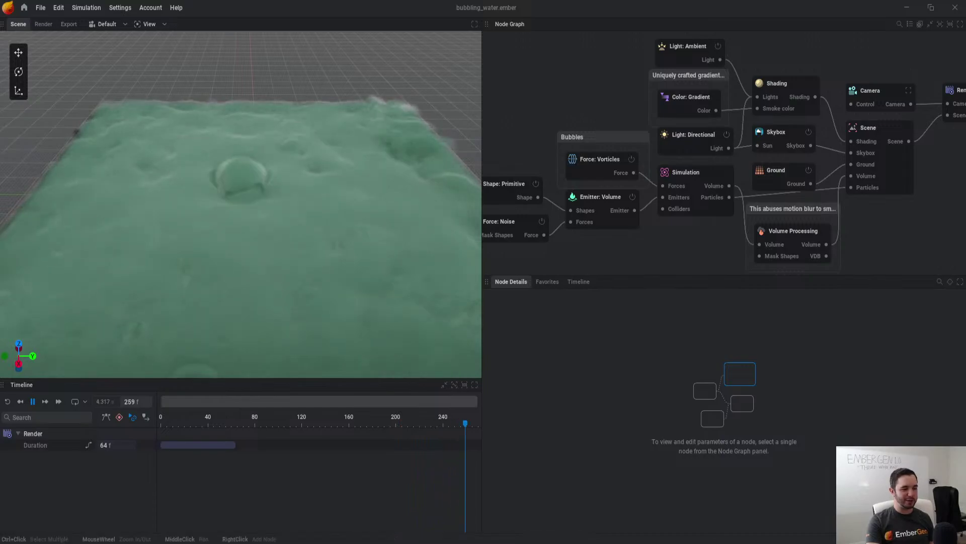
pyautogui.click(793, 231)
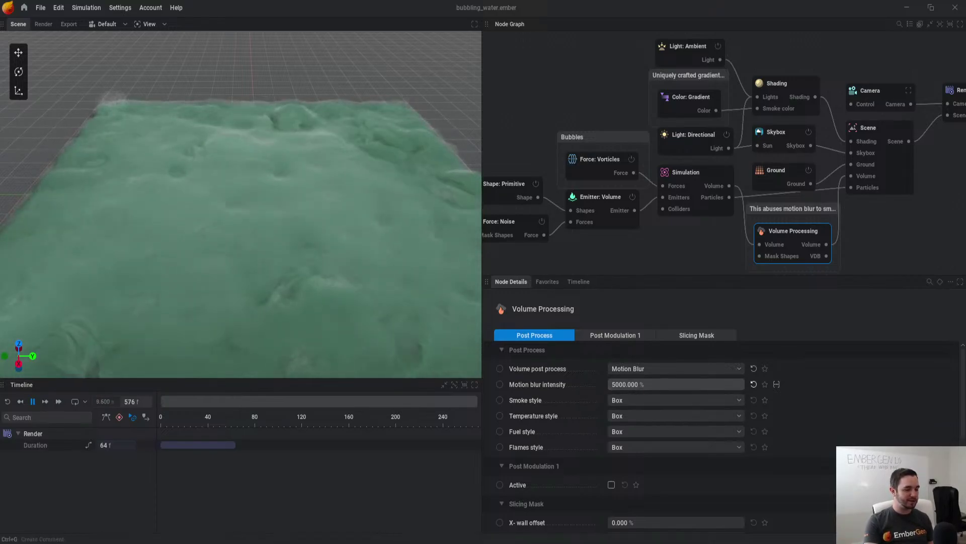
pyautogui.click(754, 384)
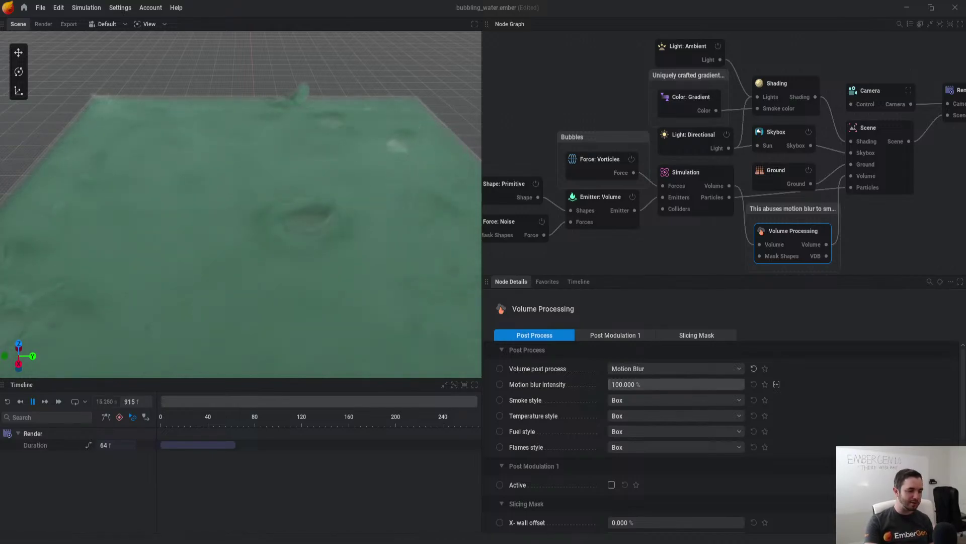
pyautogui.hotkey('ctrl', 'z')
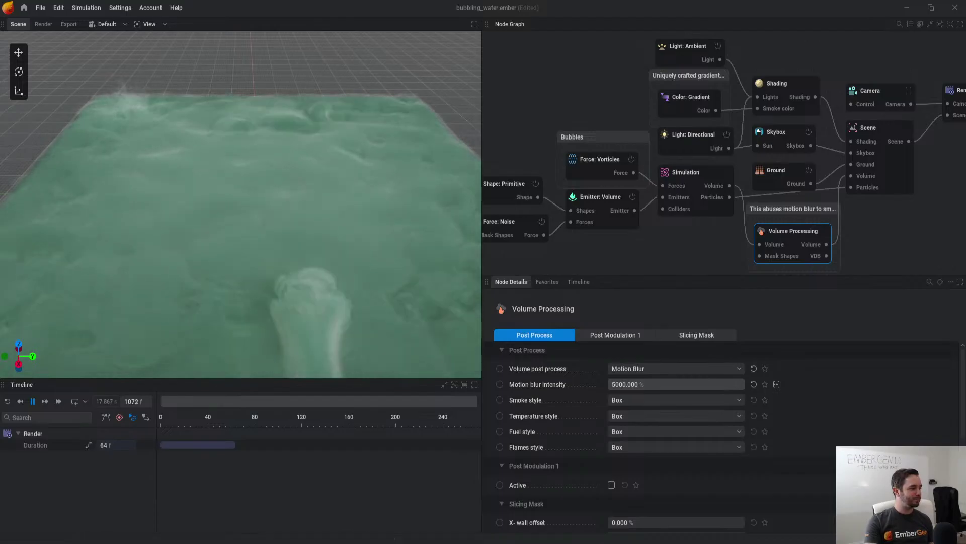
# Step: Open the Bullet Impact Concrete preset from the preset library without saving the water project's changes
pyautogui.click(25, 7)
pyautogui.scroll(-1, 549, 280)
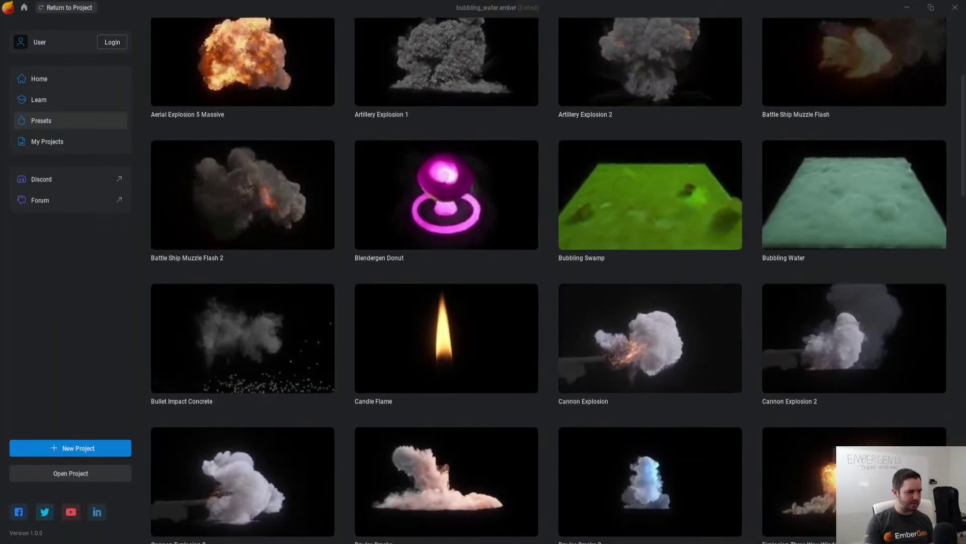
pyautogui.click(650, 195)
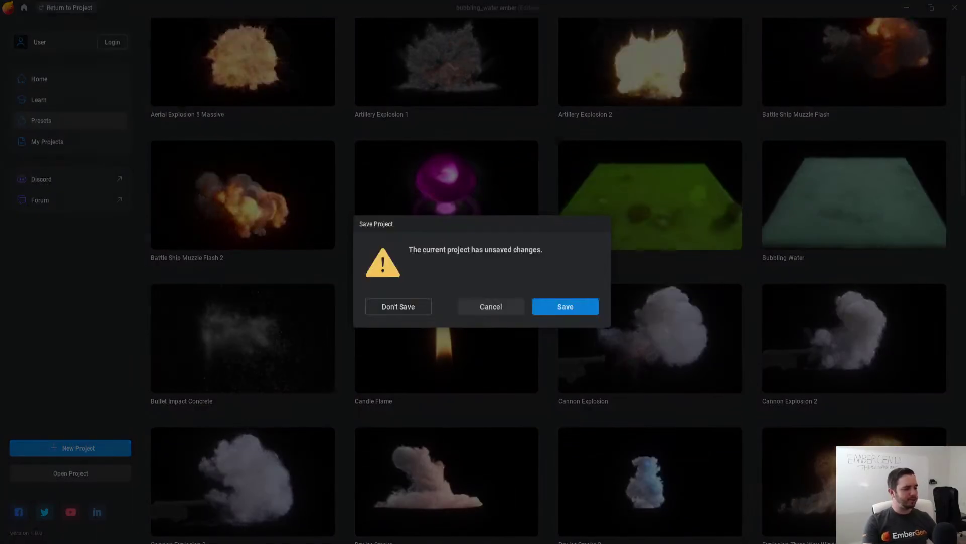
pyautogui.click(398, 307)
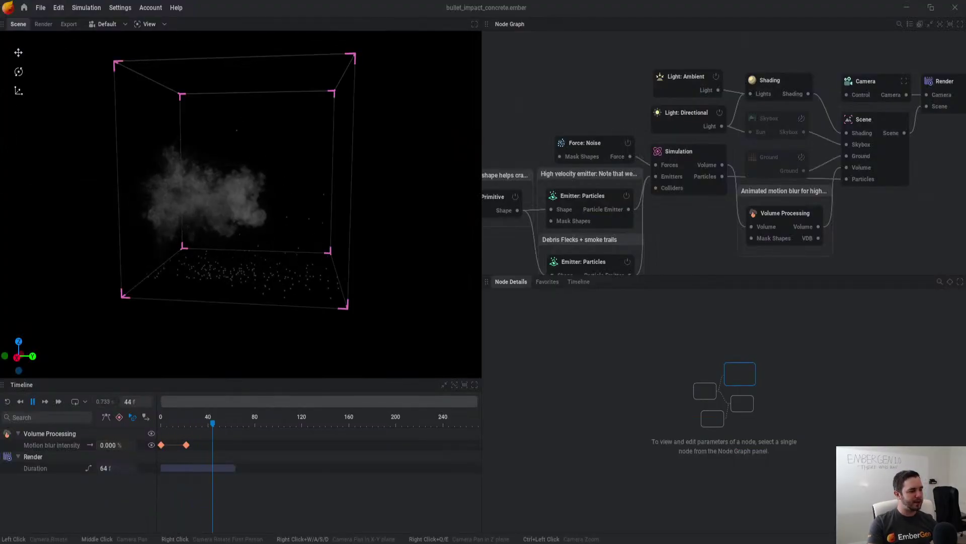
# Step: View the bullet impact's smoke and debris close up while replaying the simulation from the start
pyautogui.scroll(3, 241, 201)
pyautogui.scroll(2, 241, 201)
pyautogui.moveTo(241, 201); pyautogui.dragTo(259, 200)
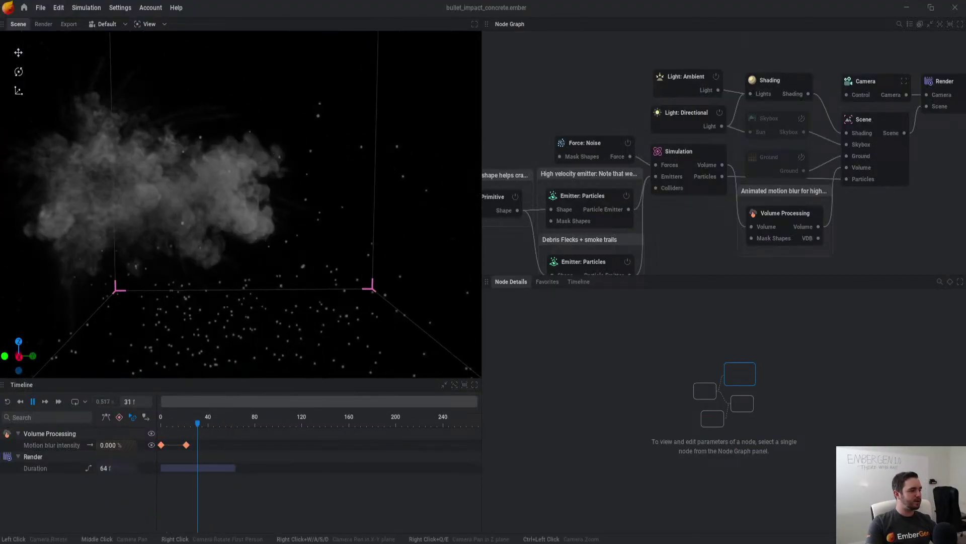
pyautogui.press('r')
pyautogui.press('r')
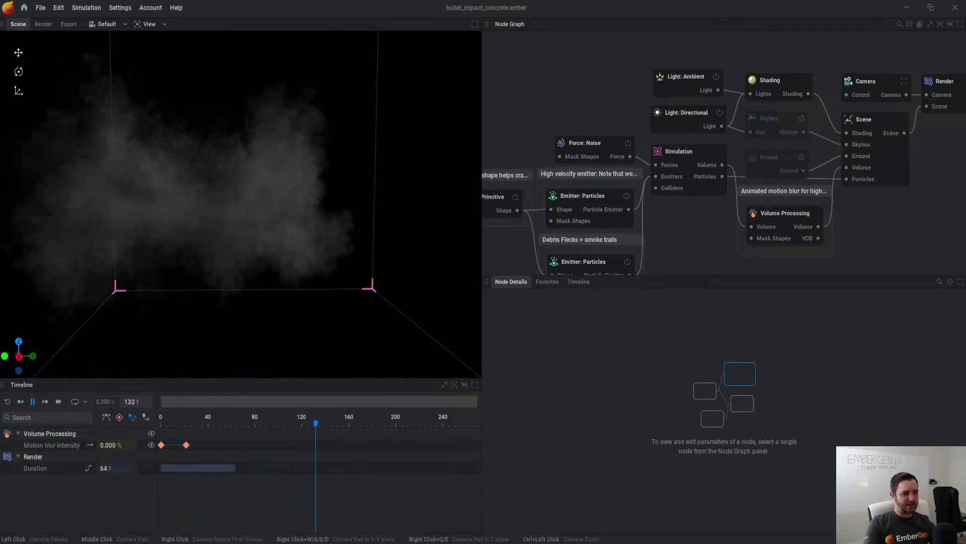
# Step: Open the Cannon Explosion 3 preset from the preset library and view the blast from another angle near the cannon's muzzle
pyautogui.click(24, 8)
pyautogui.scroll(-2, 548, 280)
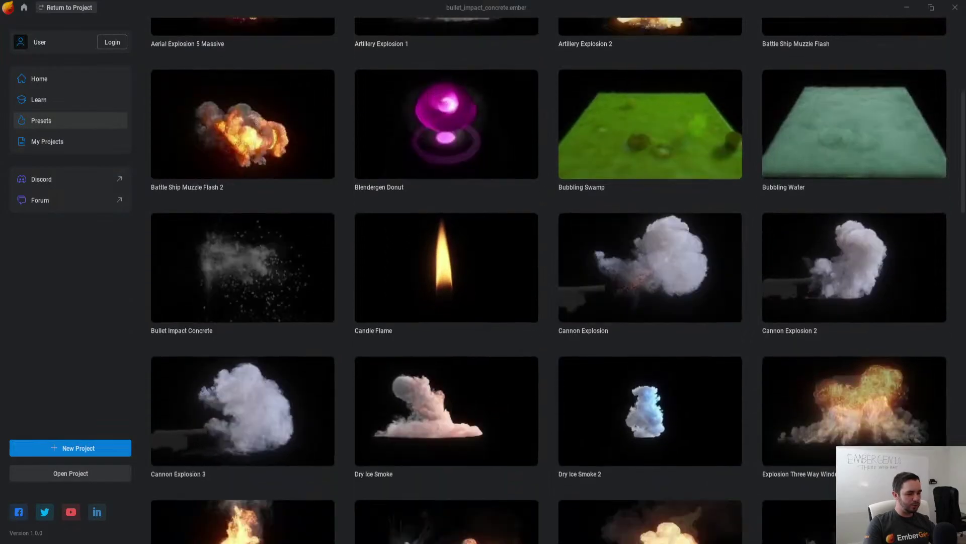
pyautogui.scroll(-1, 549, 280)
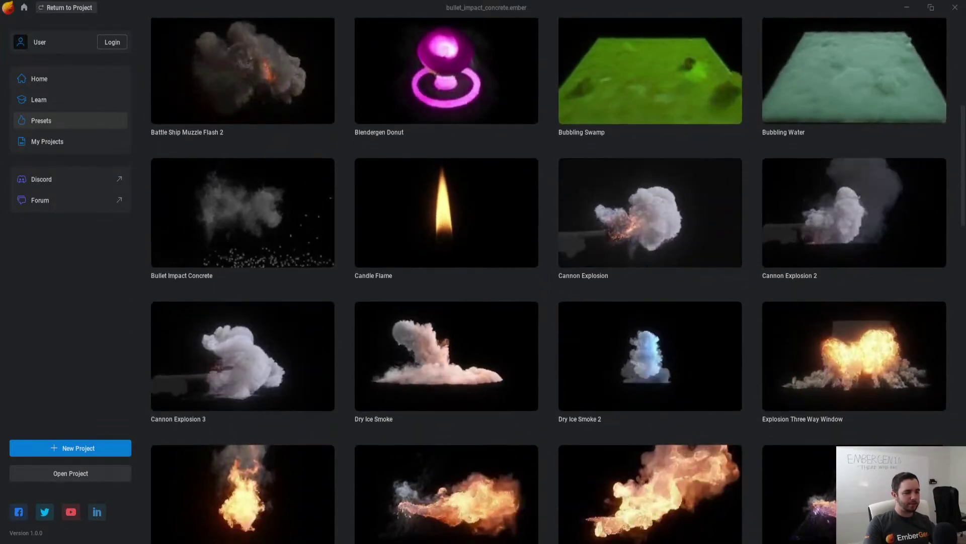
pyautogui.click(242, 356)
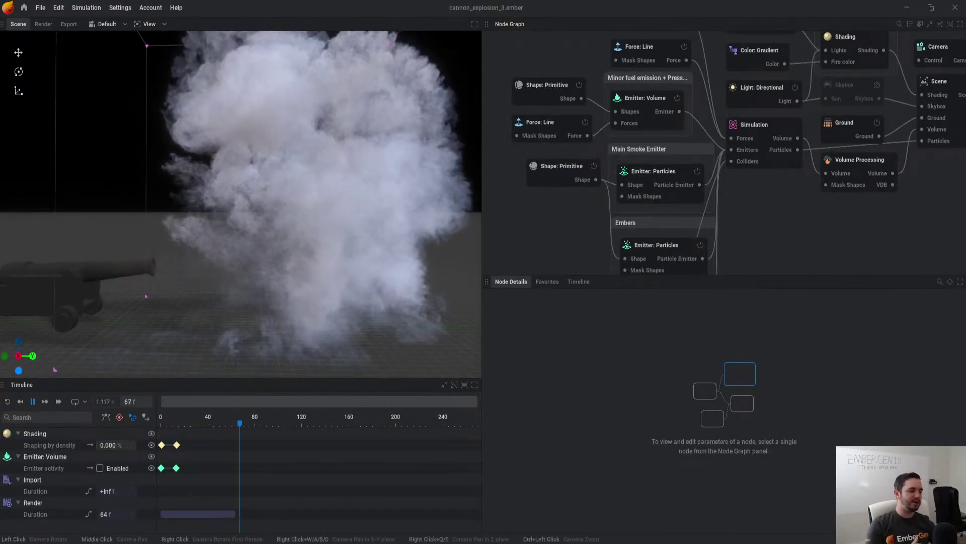
pyautogui.moveTo(242, 201); pyautogui.dragTo(297, 209)
pyautogui.moveTo(297, 209); pyautogui.dragTo(280, 164, button='middle')
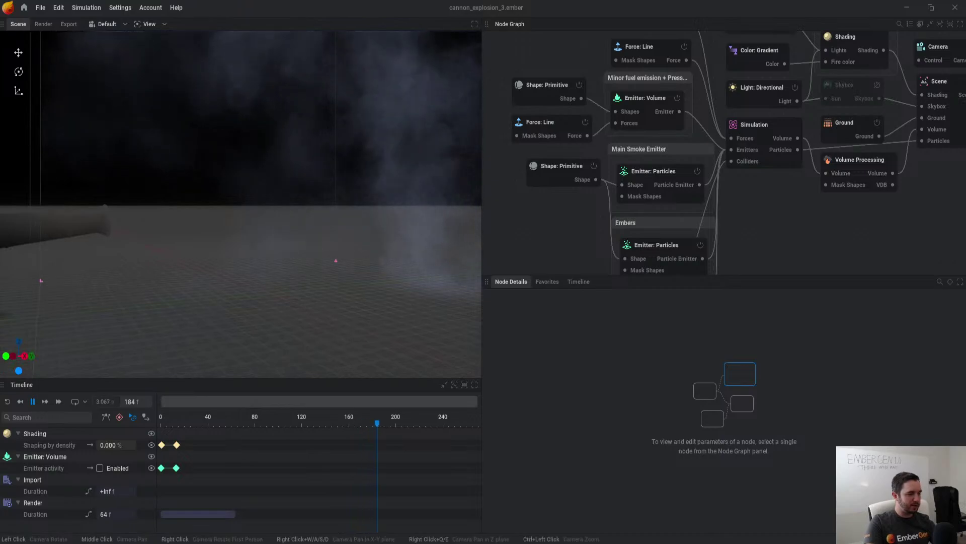
# Step: Replay the cannon explosion from the start and view the blast from another angle around the muzzle
pyautogui.press('r')
pyautogui.moveTo(242, 201); pyautogui.dragTo(207, 263)
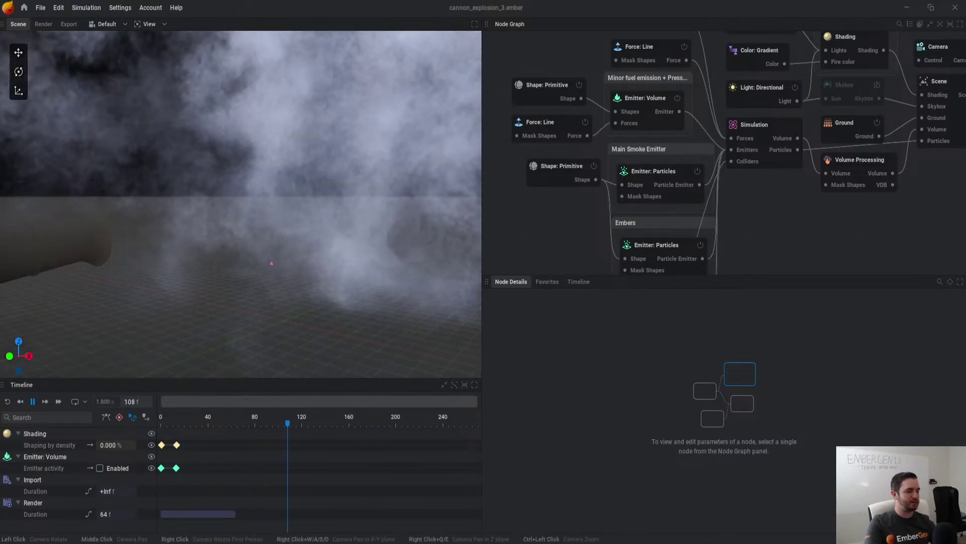
pyautogui.press('r')
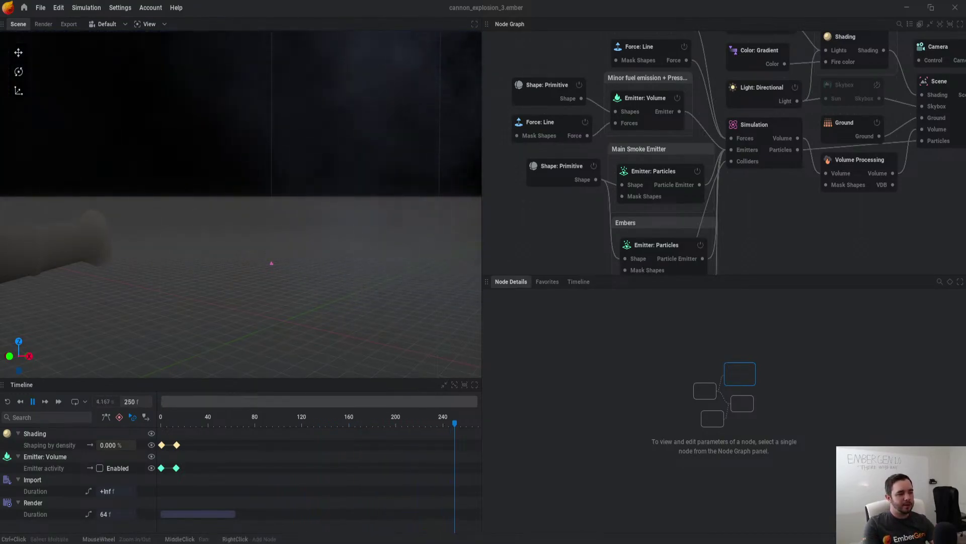
# Step: Disable the Emitter: Volume node in the minor fuel emission group and view the cannon from the side
pyautogui.moveTo(725, 202); pyautogui.dragTo(724, 166, button='middle')
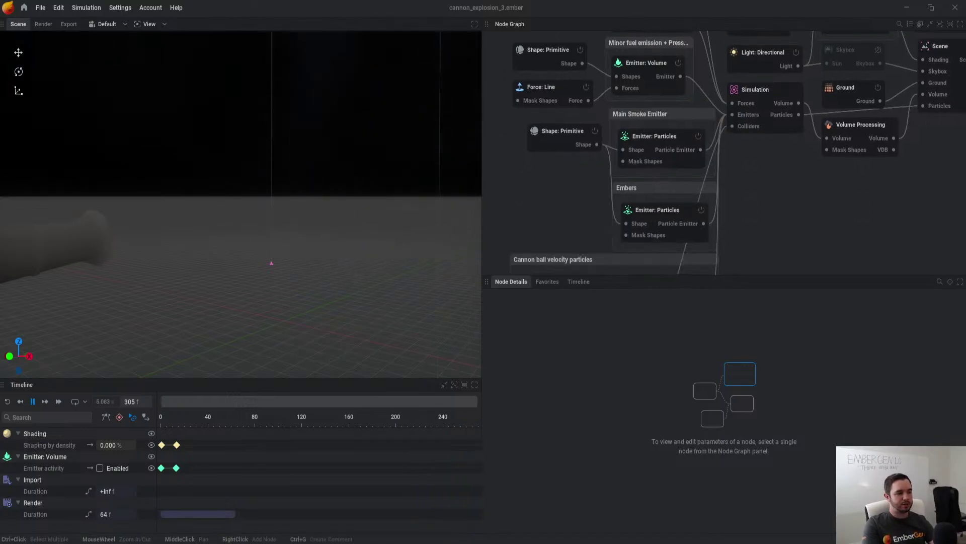
pyautogui.click(646, 63)
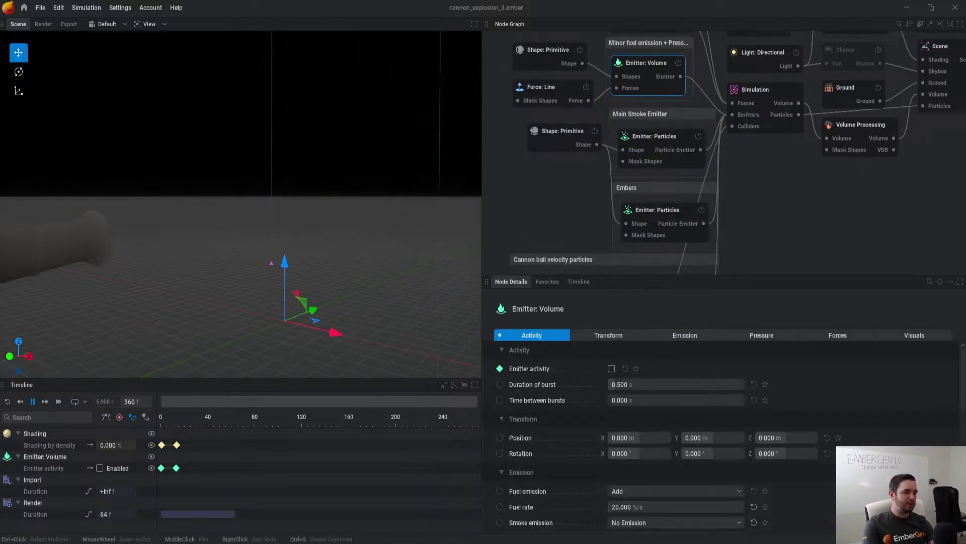
pyautogui.click(822, 197)
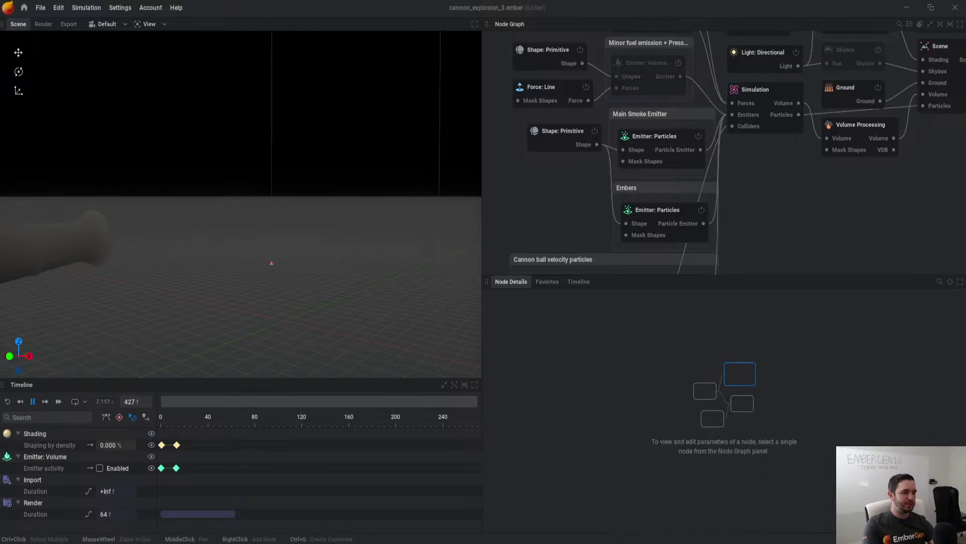
pyautogui.scroll(-3, 241, 204)
pyautogui.moveTo(302, 202); pyautogui.dragTo(204, 211)
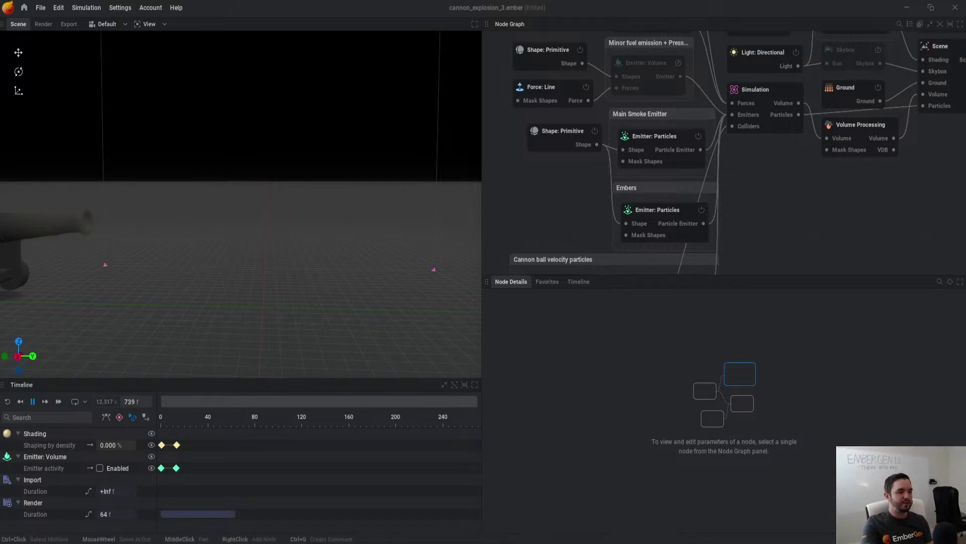
# Step: Examine the main smoke, embers, cannon ball velocity and cannon mesh node groups in the cannon explosion's node graph
pyautogui.moveTo(755, 182); pyautogui.dragTo(770, 218, button='middle')
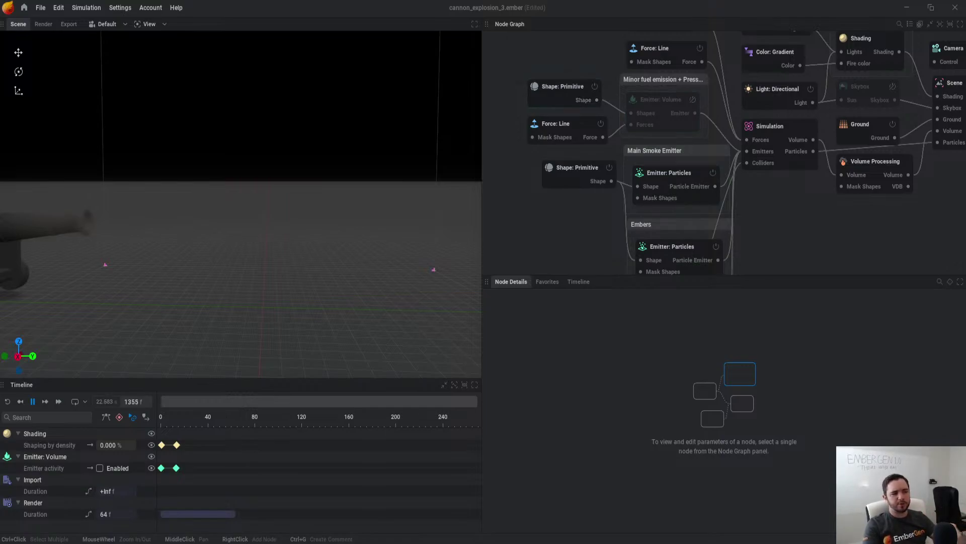
pyautogui.scroll(-1, 712, 191)
pyautogui.moveTo(712, 191); pyautogui.dragTo(707, 128, button='middle')
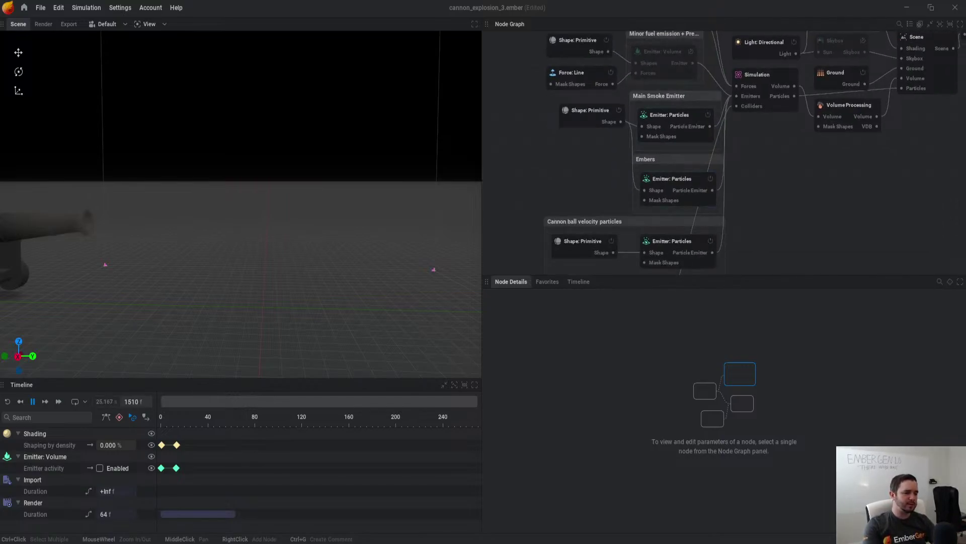
pyautogui.moveTo(707, 129); pyautogui.dragTo(713, 43, button='middle')
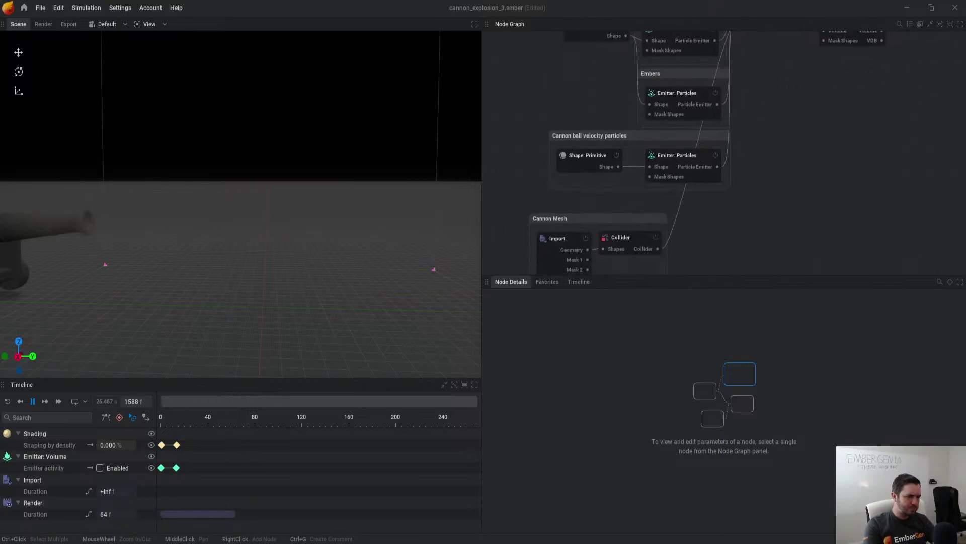
pyautogui.moveTo(712, 151); pyautogui.dragTo(743, 86, button='middle')
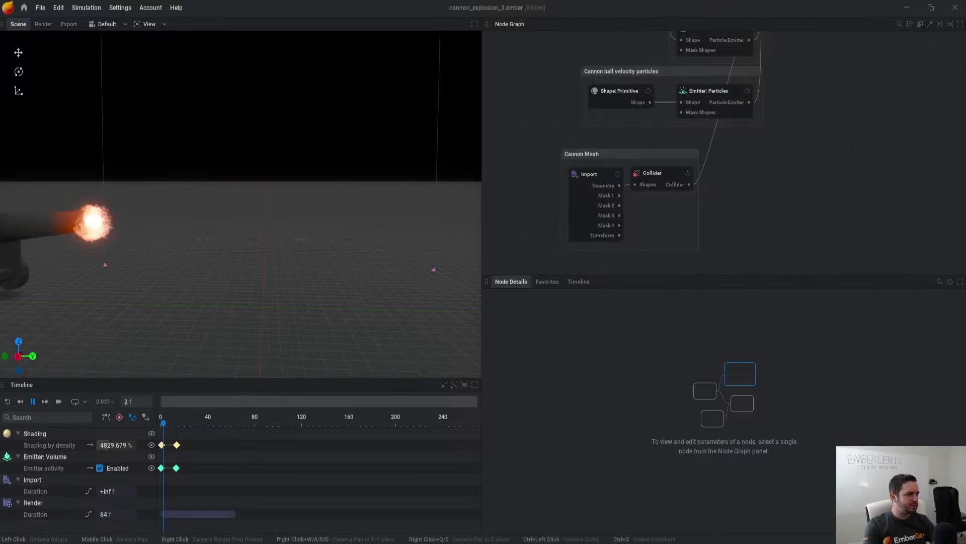
pyautogui.moveTo(712, 138); pyautogui.dragTo(726, 244, button='middle')
pyautogui.moveTo(713, 129); pyautogui.dragTo(724, 233, button='middle')
# Step: Replay the blast without the volume emitter, then re-enable Emitter: Volume and replay it from a wider angle
pyautogui.press('r')
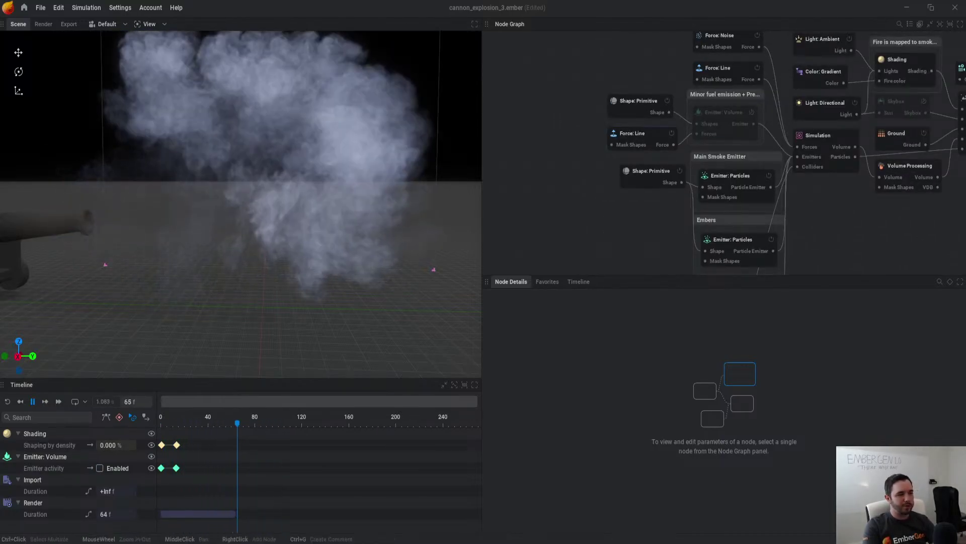
pyautogui.press('r')
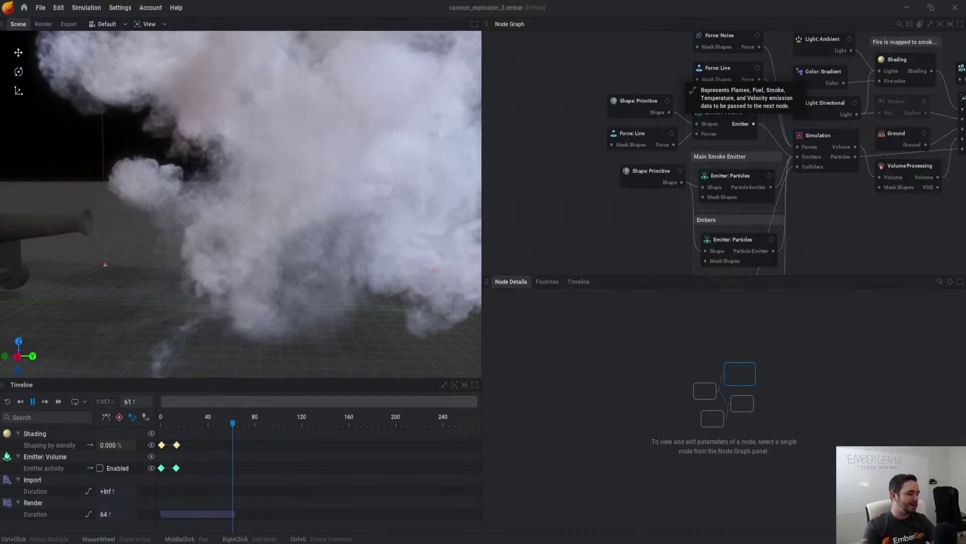
pyautogui.moveTo(242, 211); pyautogui.dragTo(322, 214)
pyautogui.scroll(-3, 322, 214)
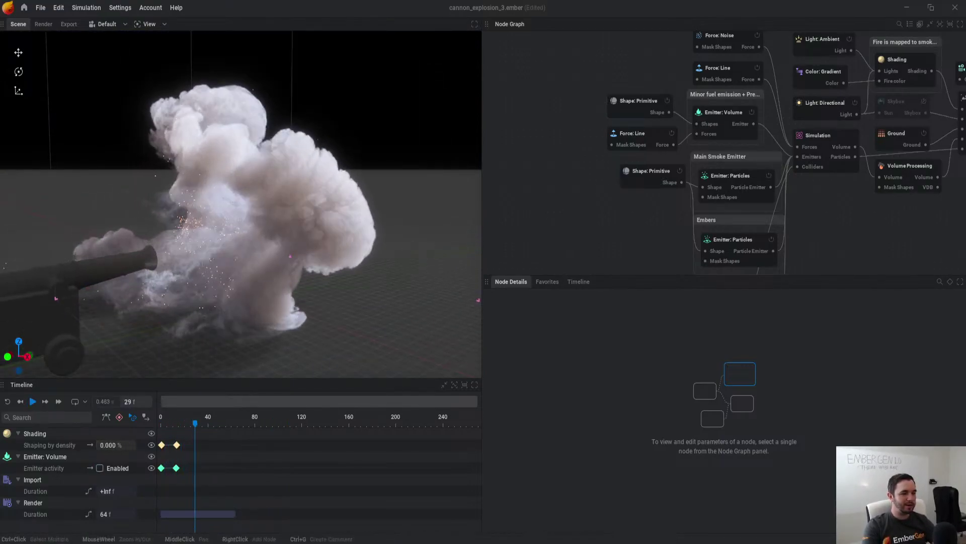
# Step: Enable Raymarch sharpening in the Shading node's Rendering settings and pause the simulation to inspect the smoke
pyautogui.click(897, 60)
pyautogui.click(609, 347)
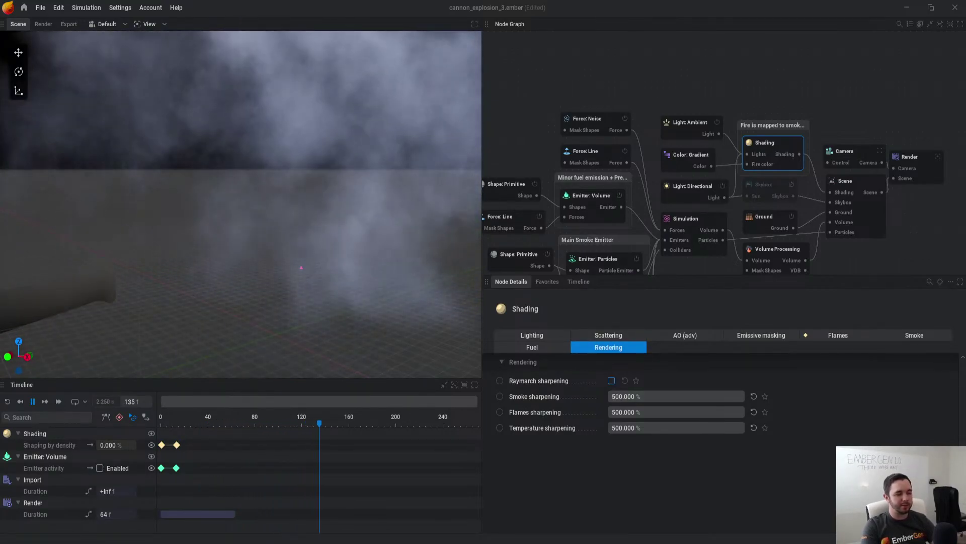
pyautogui.click(612, 381)
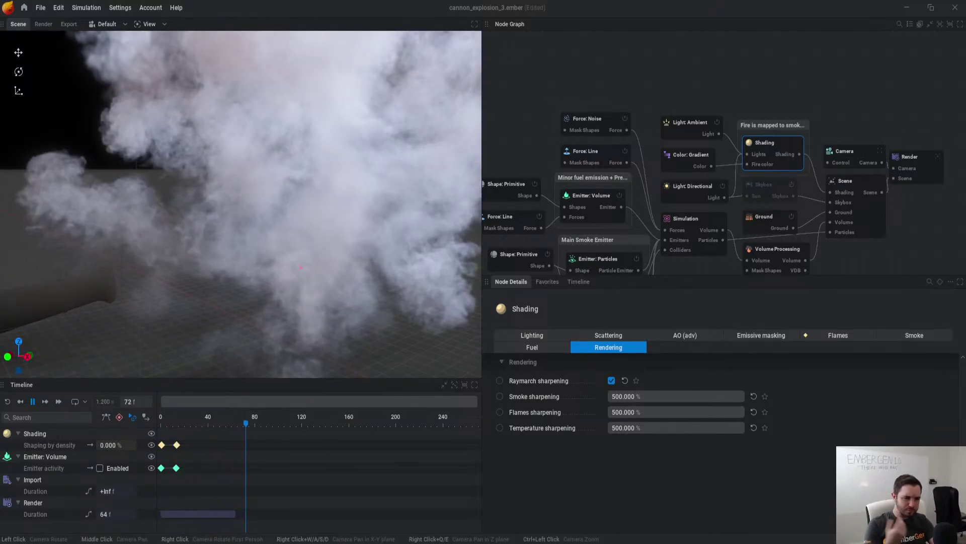
pyautogui.press('space')
pyautogui.scroll(-3, 240, 204)
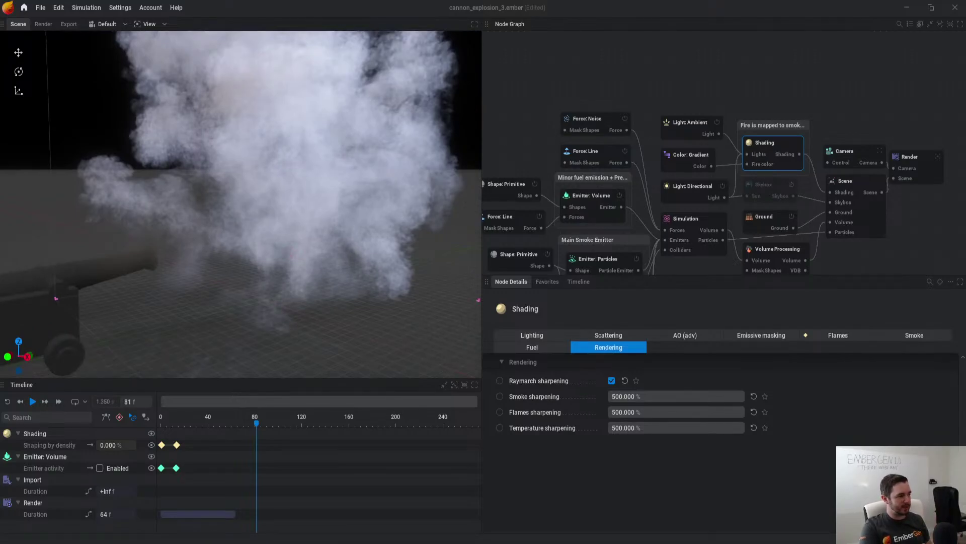
# Step: Open the Fire Jet 3 preset from the preset library without saving the cannon project's changes
pyautogui.click(24, 7)
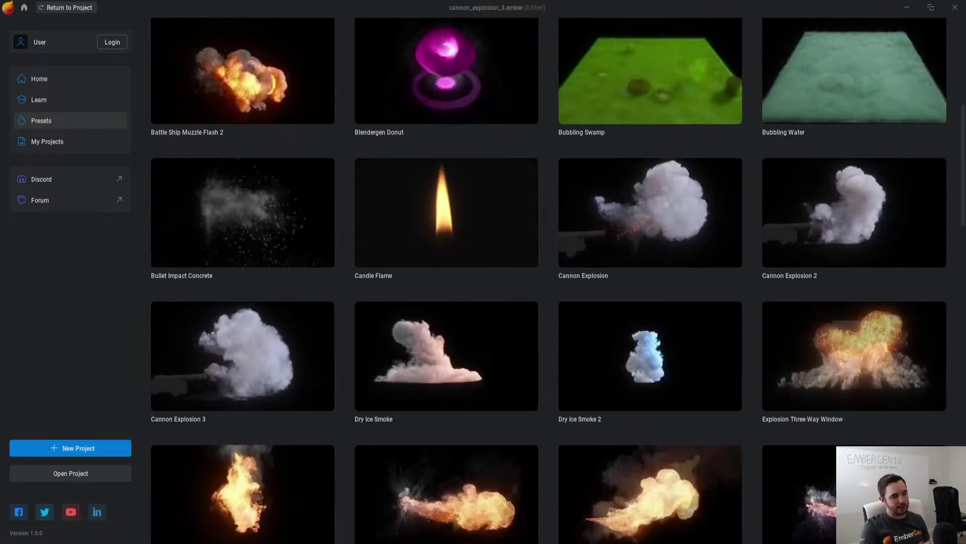
pyautogui.scroll(-1, 548, 280)
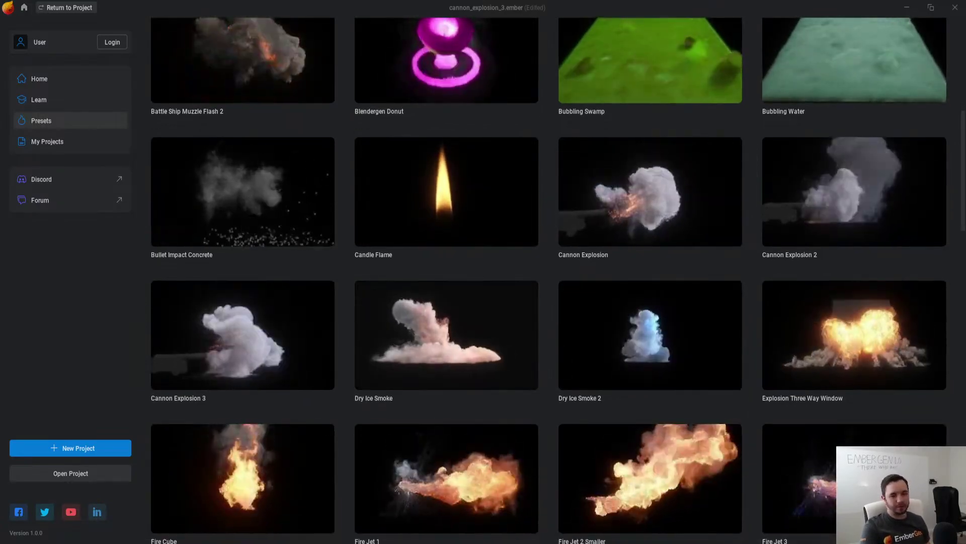
pyautogui.scroll(-2, 549, 280)
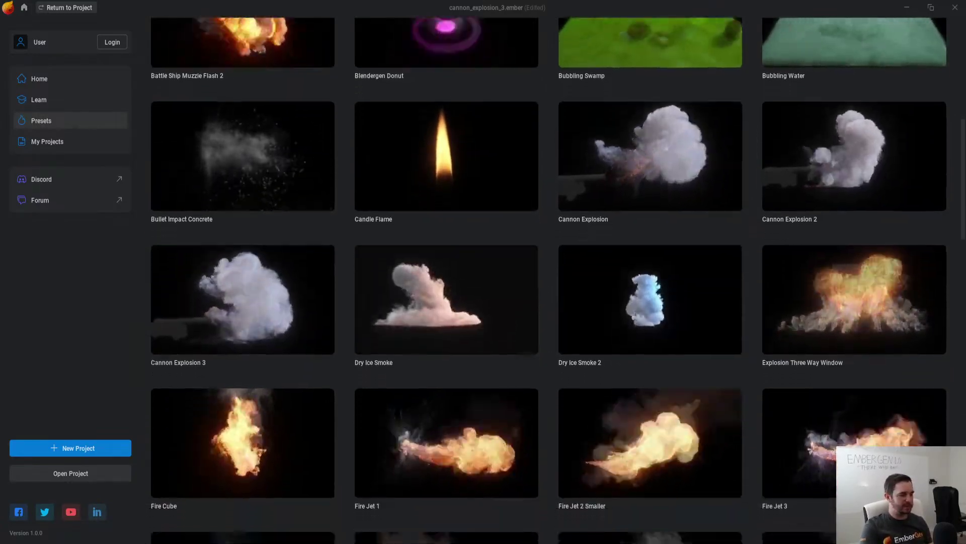
pyautogui.scroll(-2, 548, 279)
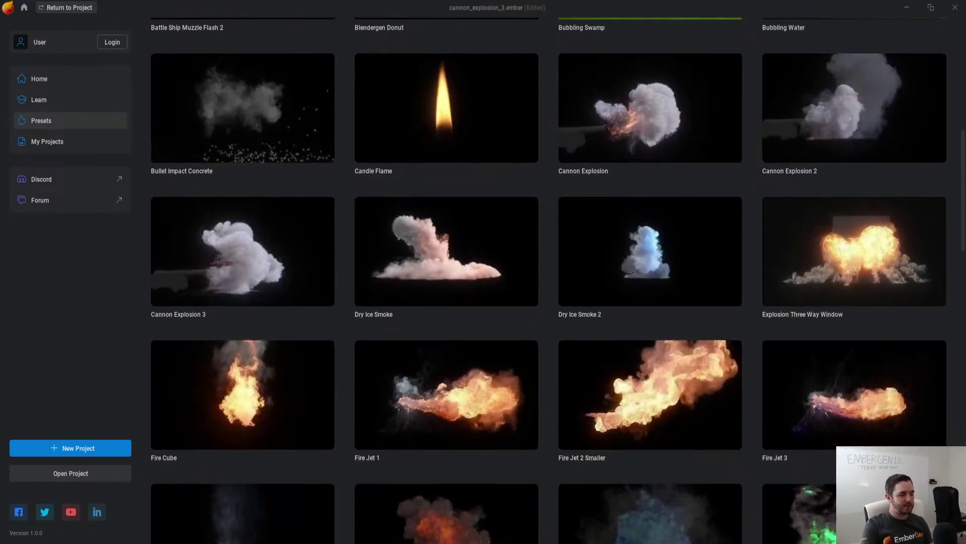
pyautogui.click(854, 251)
pyautogui.click(399, 306)
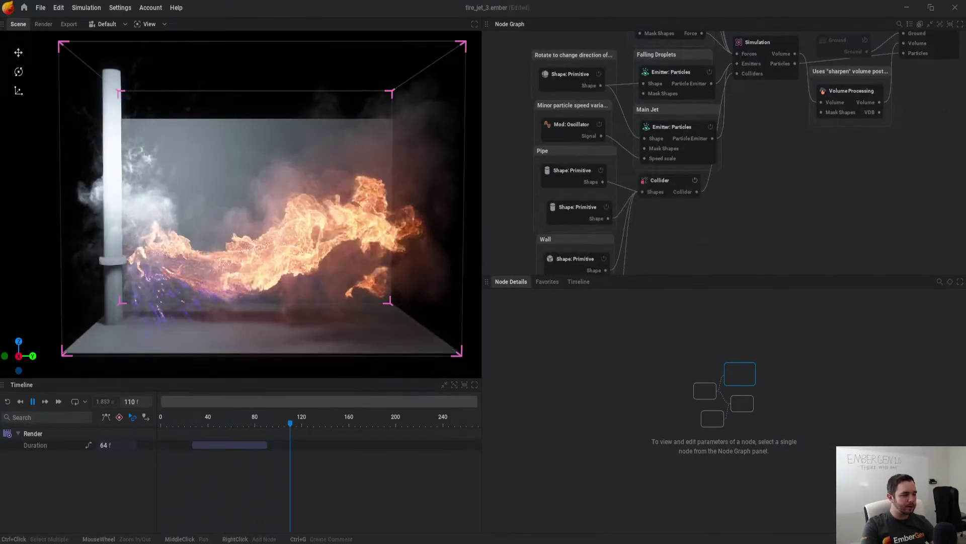
# Step: Try to save the Fire Jet 3 project and dismiss the save dialog
pyautogui.hotkey('ctrl', 's')
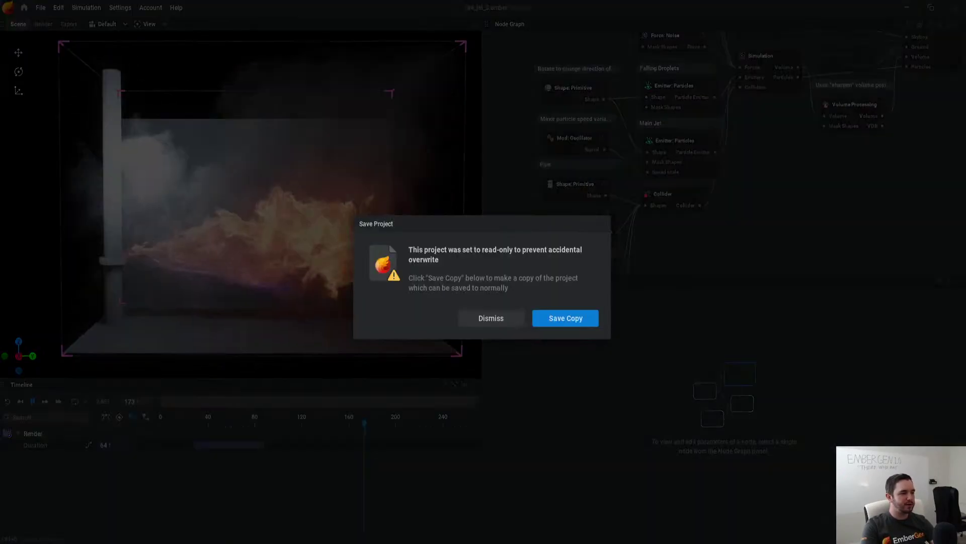
pyautogui.press('Escape')
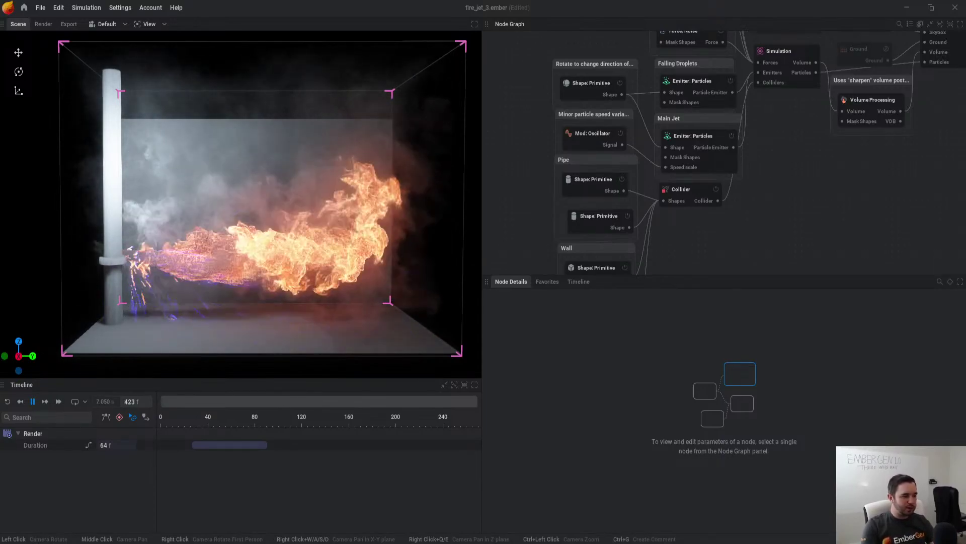
# Step: Inspect the settings of the fire jet's Volume Processing node and its Shading node
pyautogui.moveTo(785, 131); pyautogui.dragTo(772, 212, button='middle')
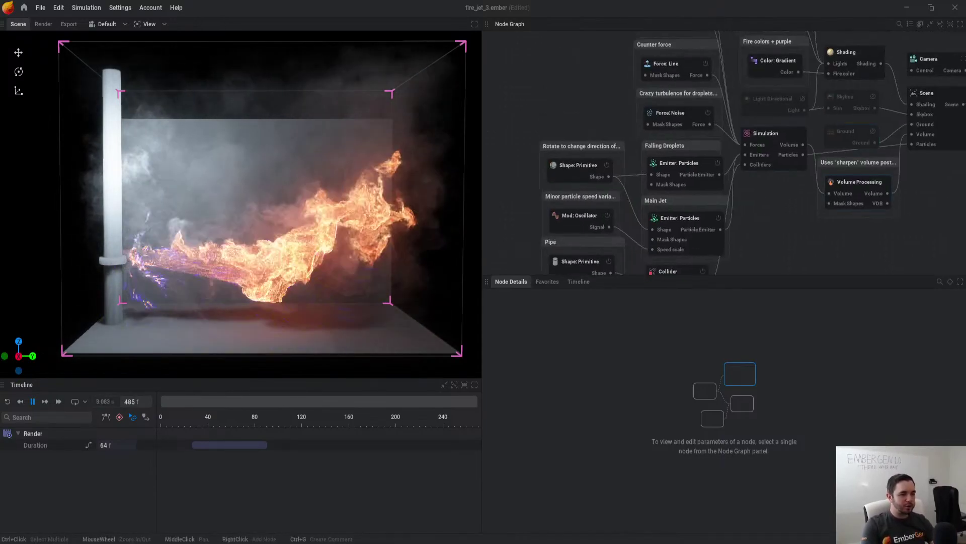
pyautogui.click(858, 183)
pyautogui.moveTo(808, 121); pyautogui.dragTo(806, 158, button='middle')
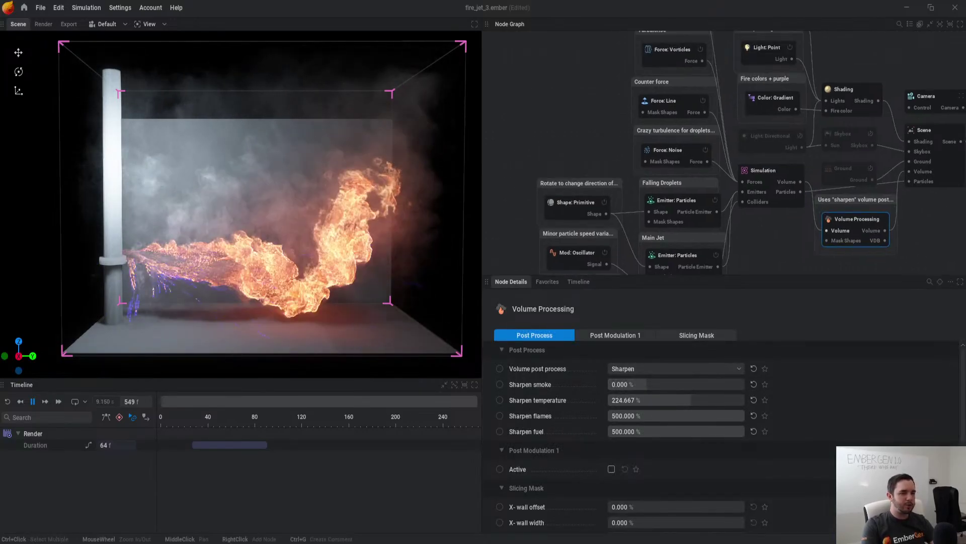
pyautogui.click(845, 90)
# Step: Review the Main Jet particle emitter's Injection settings and view the flame close up at the pipe
pyautogui.moveTo(679, 259); pyautogui.dragTo(741, 142, button='middle')
pyautogui.click(740, 141)
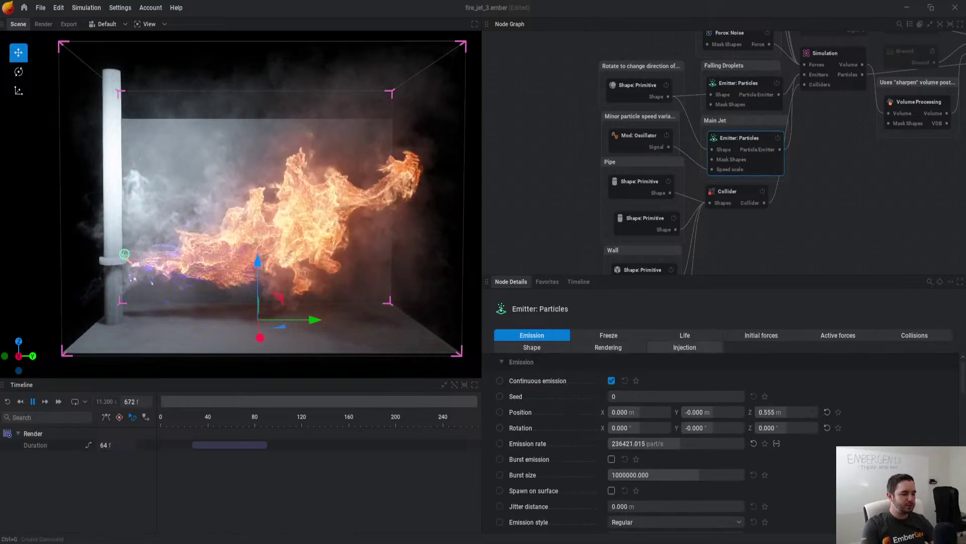
pyautogui.click(685, 347)
pyautogui.scroll(-5, 715, 443)
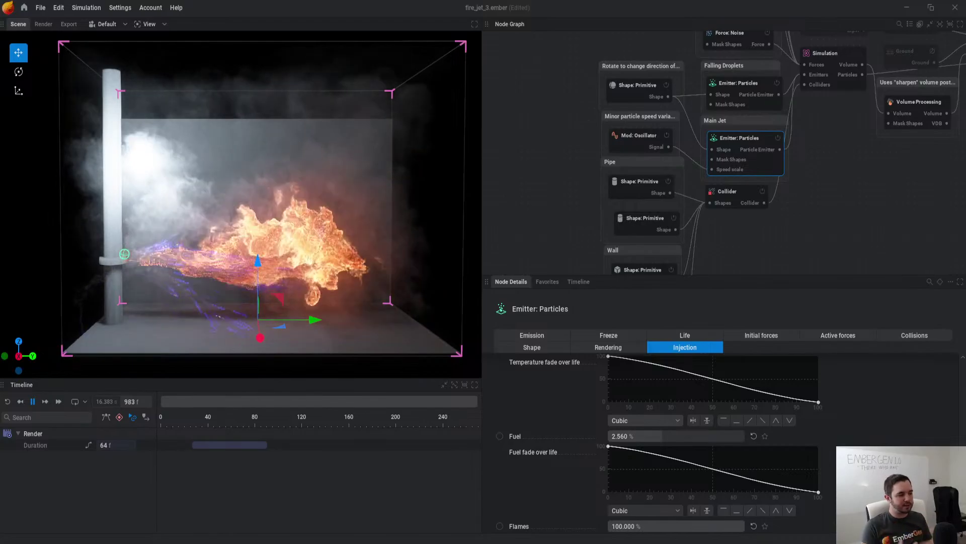
pyautogui.scroll(5, 241, 204)
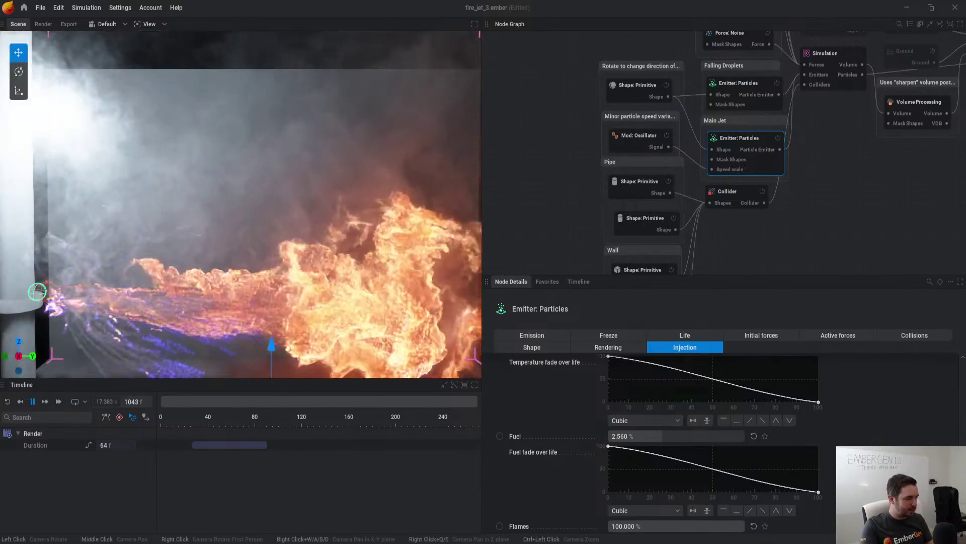
pyautogui.moveTo(151, 322); pyautogui.dragTo(285, 216, button='middle')
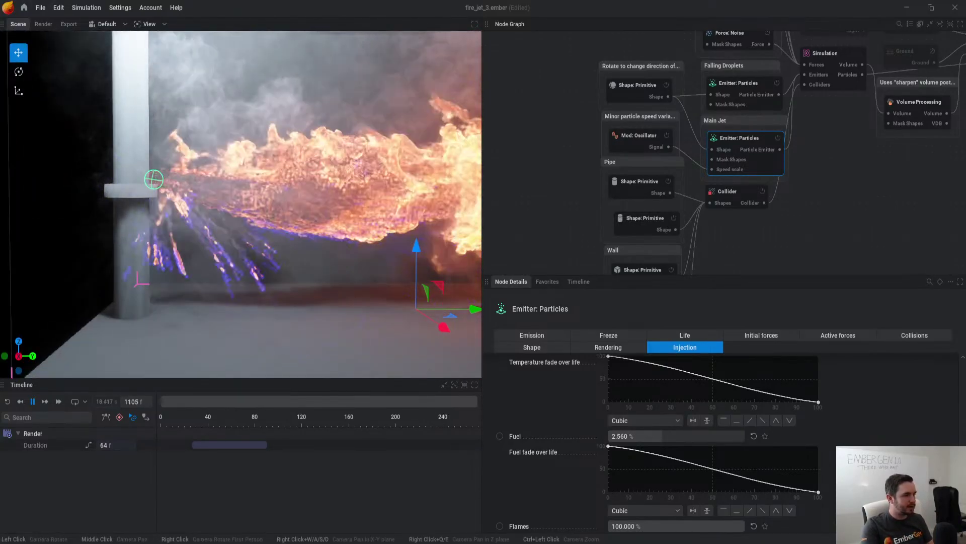
# Step: Disable the Falling Droplets emitter, set the Main Jet emitter's emission rate to 3000000 part/s, and view the whole flame
pyautogui.click(532, 336)
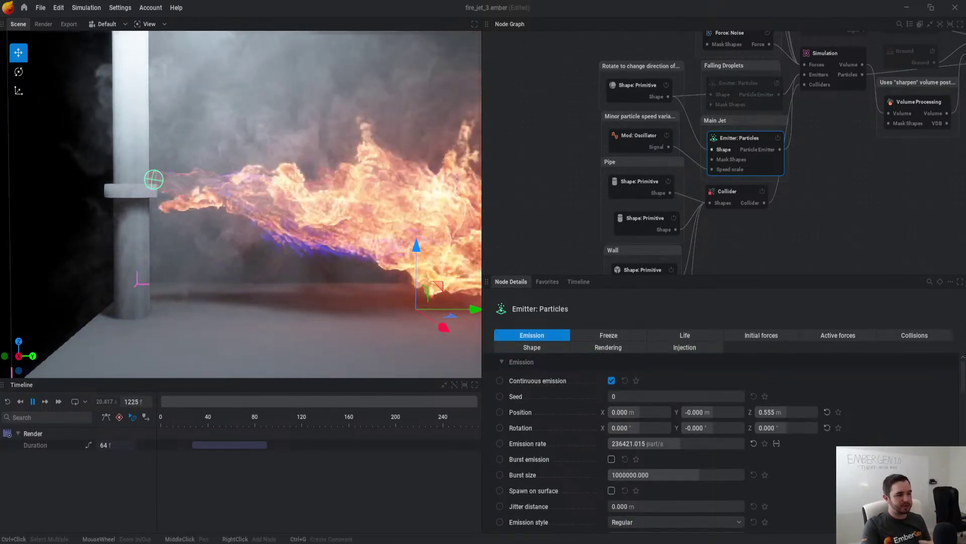
pyautogui.click(777, 82)
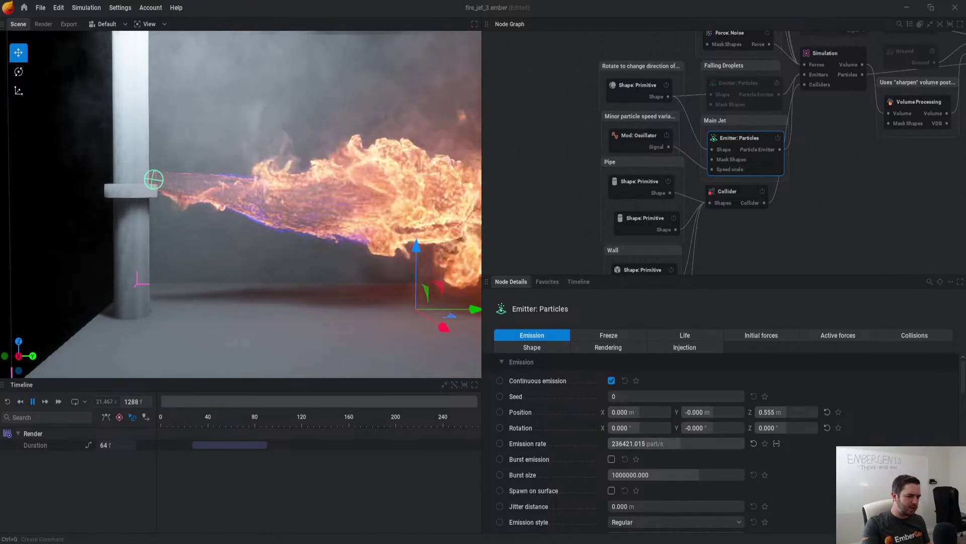
pyautogui.moveTo(699, 443); pyautogui.dragTo(745, 444)
pyautogui.scroll(-5, 302, 226)
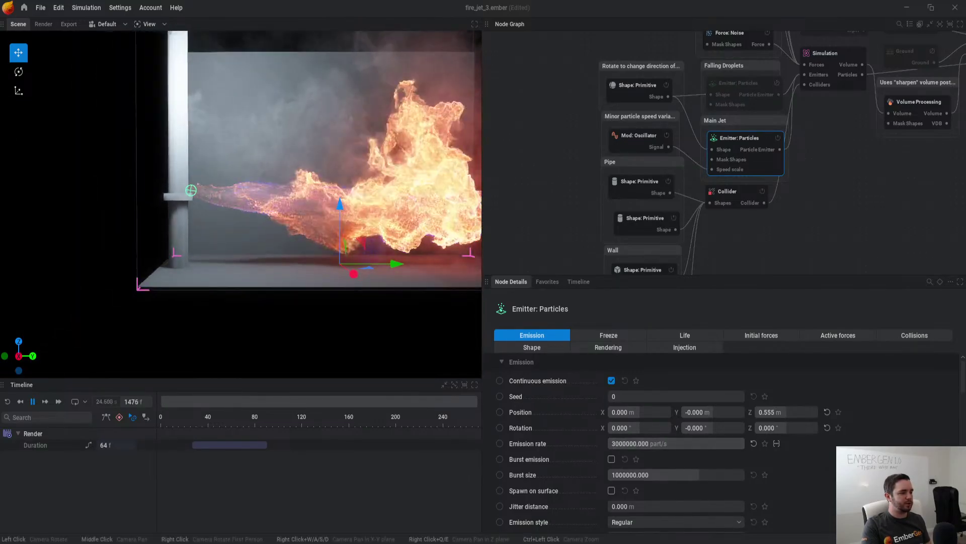
pyautogui.moveTo(302, 226); pyautogui.dragTo(239, 266, button='middle')
pyautogui.scroll(-1, 241, 204)
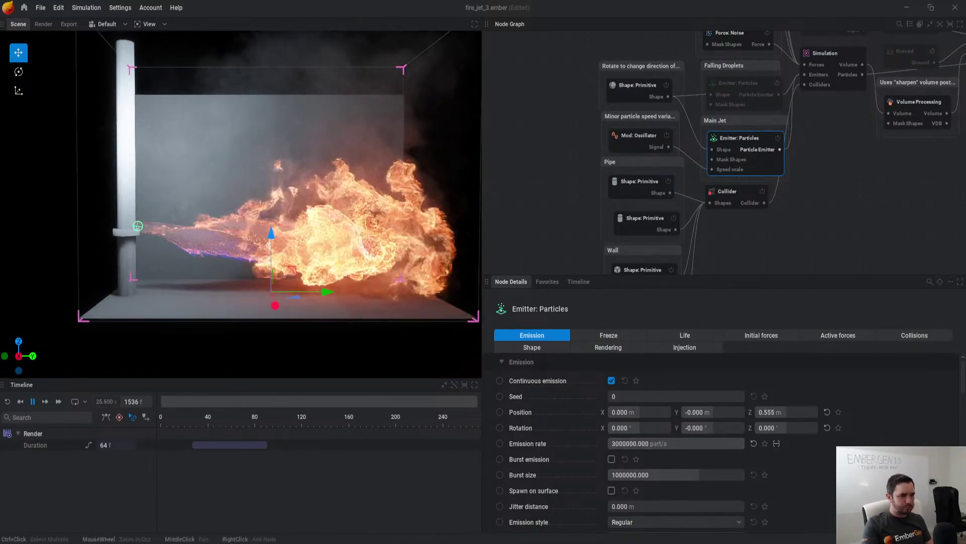
# Step: Inspect the settings of the Turbulence group's Force: Vorticles node and the droplets' uppermost Force: Noise node
pyautogui.moveTo(830, 133); pyautogui.dragTo(825, 245, button='middle')
pyautogui.moveTo(730, 100); pyautogui.dragTo(719, 210, button='middle')
pyautogui.click(718, 153)
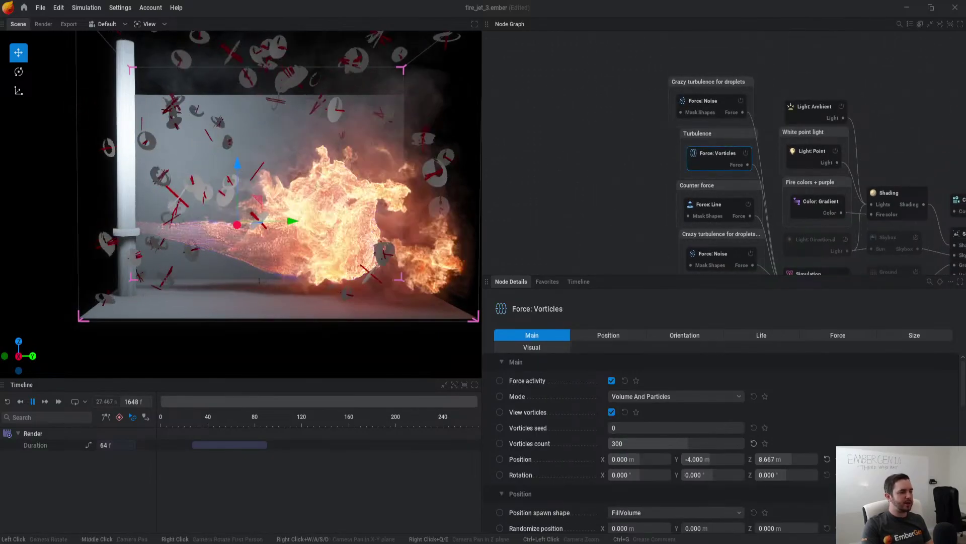
pyautogui.click(704, 102)
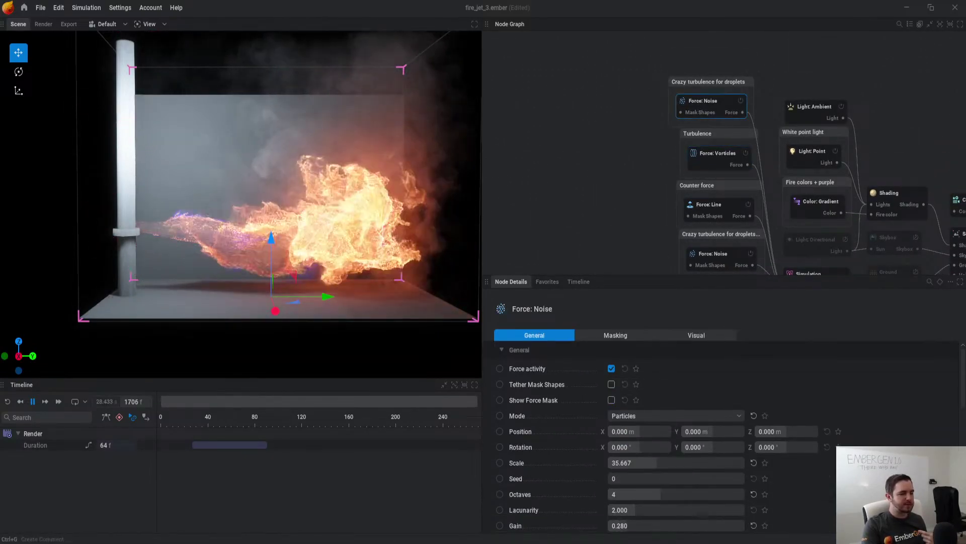
# Step: Check the available modes of the droplets' uppermost Force: Noise node, keeping it on Particles
pyautogui.moveTo(724, 241); pyautogui.dragTo(764, 62, button='middle')
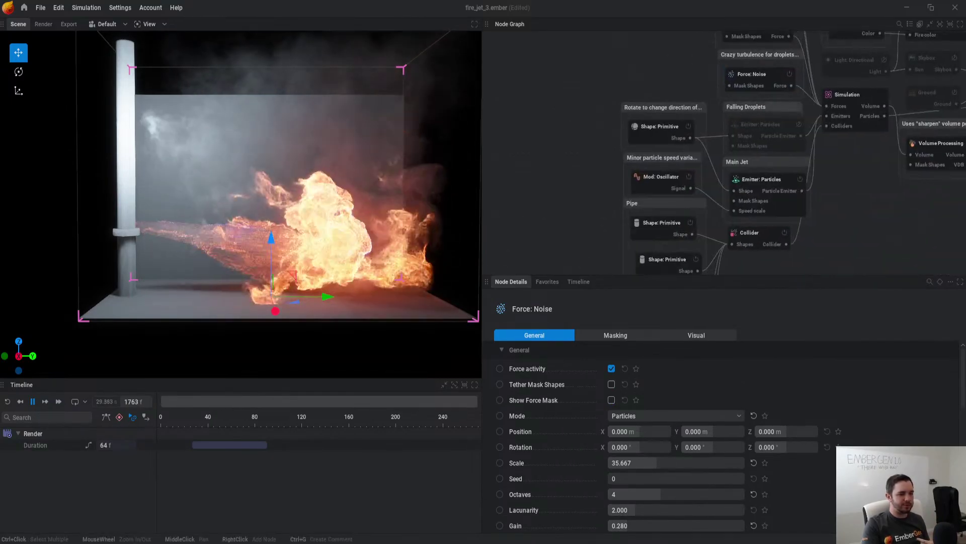
pyautogui.moveTo(663, 107); pyautogui.dragTo(643, 262, button='middle')
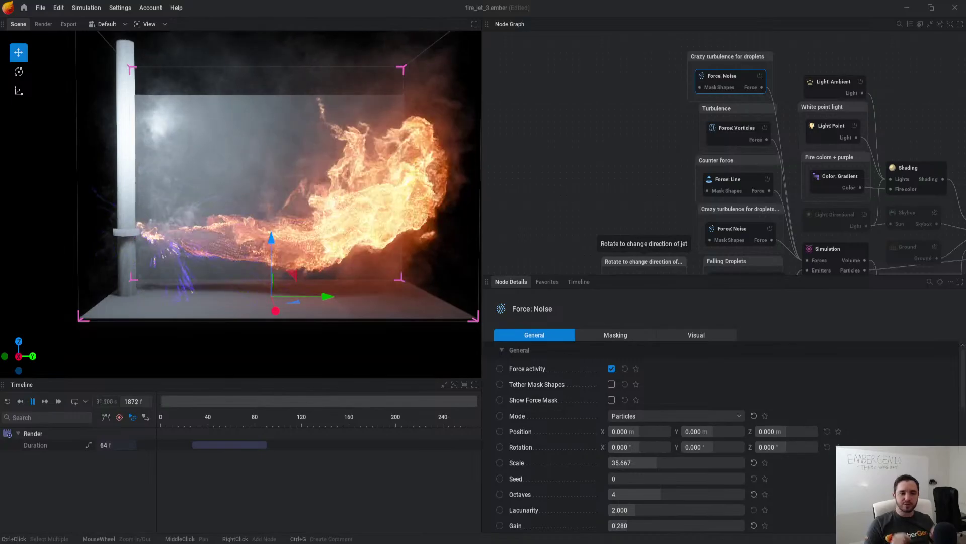
pyautogui.click(635, 202)
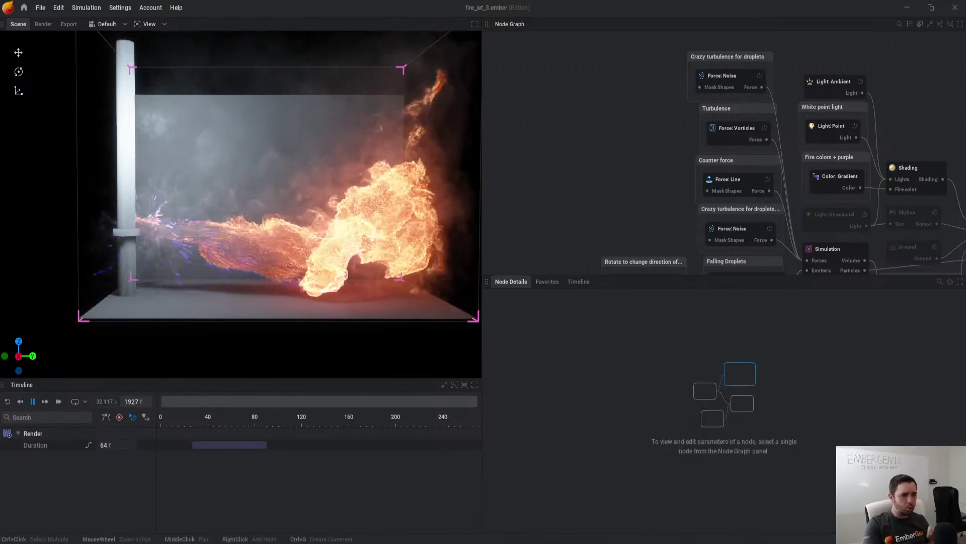
pyautogui.click(731, 77)
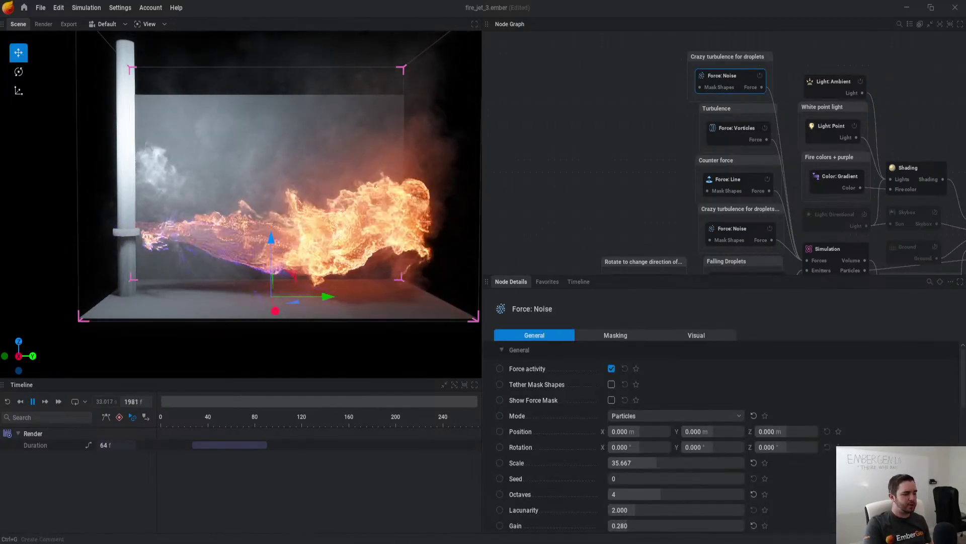
pyautogui.click(705, 415)
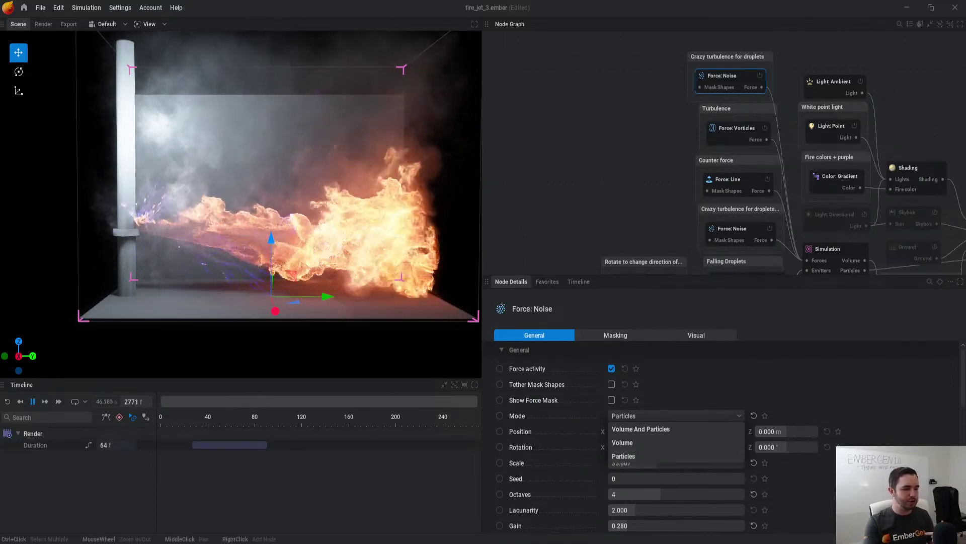
pyautogui.click(632, 202)
# Step: Re-enable the Falling Droplets emitter, raise its emission rate to about 2323 part/s, and restart the simulation
pyautogui.moveTo(631, 202); pyautogui.dragTo(616, 101, button='middle')
pyautogui.click(725, 179)
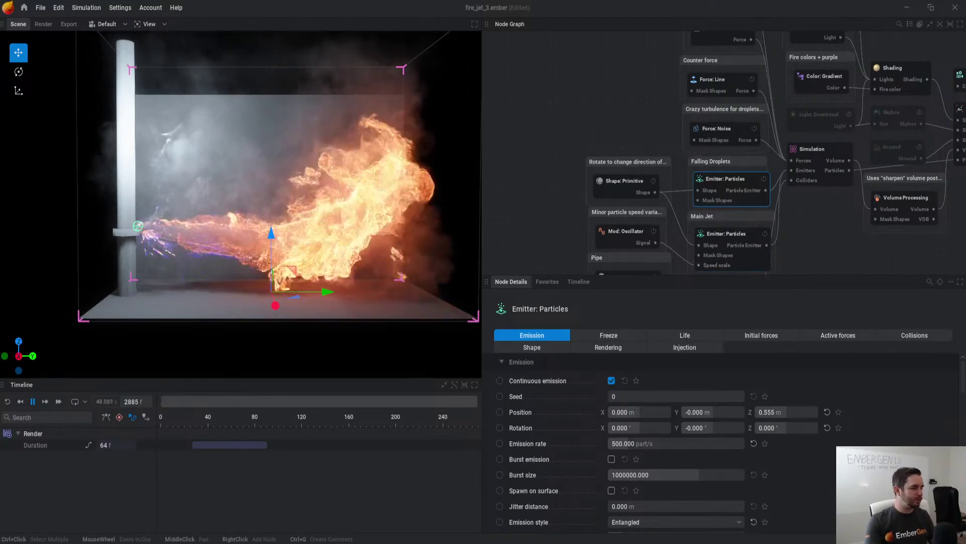
pyautogui.moveTo(725, 179); pyautogui.dragTo(732, 116, button='middle')
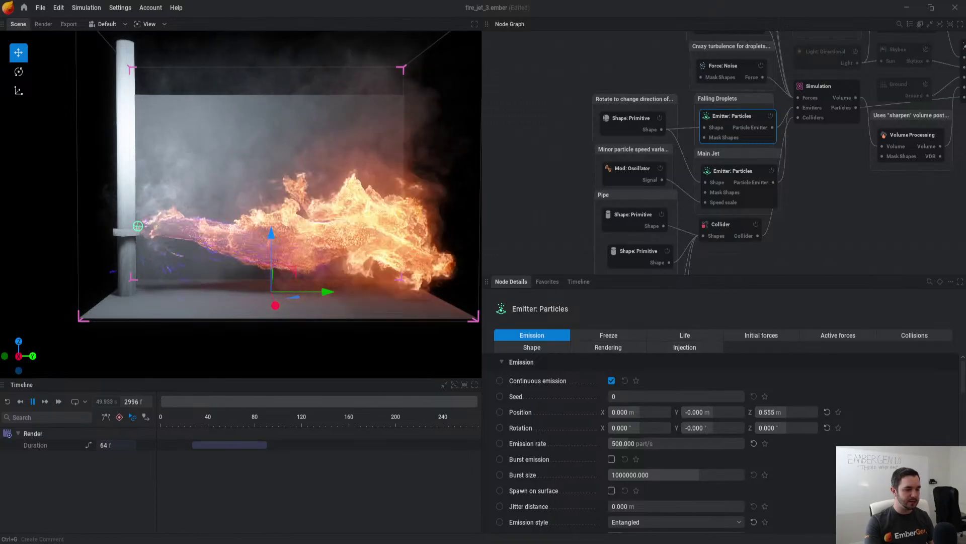
pyautogui.moveTo(625, 443)
pyautogui.mouseDown()
pyautogui.moveTo(709, 443)
pyautogui.moveTo(612, 443)
pyautogui.mouseUp()
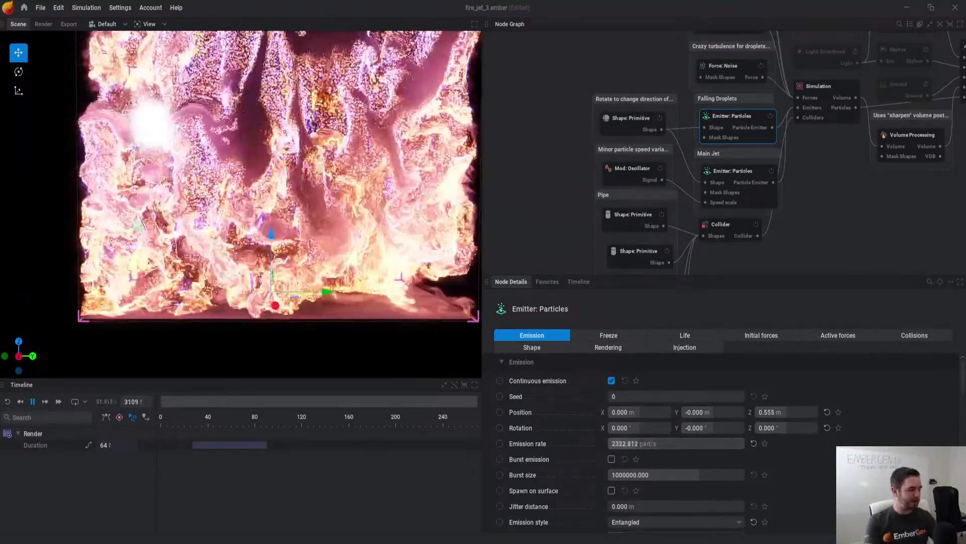
pyautogui.press('r')
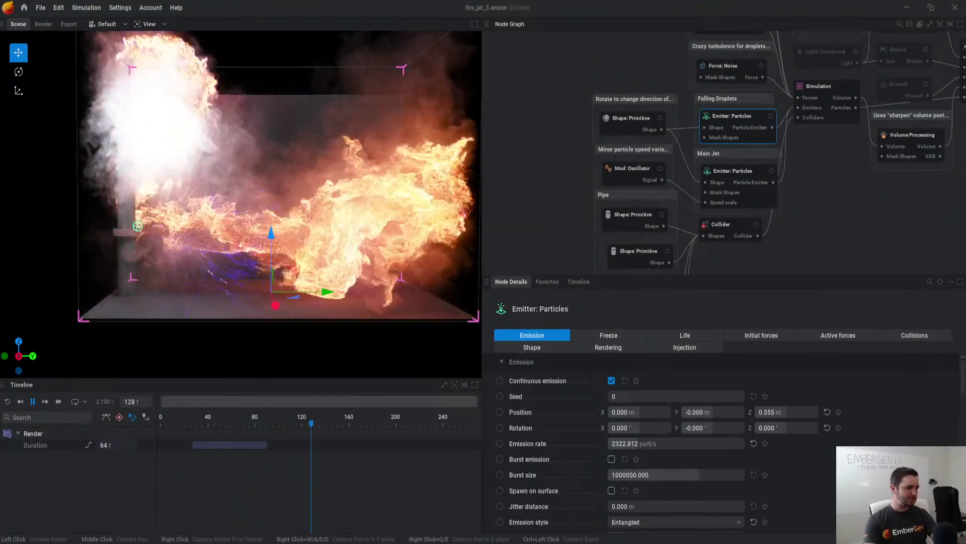
# Step: Inspect the general and masking settings of the uppermost Force: Noise node in the droplets turbulence group
pyautogui.moveTo(725, 70); pyautogui.dragTo(716, 222, button='middle')
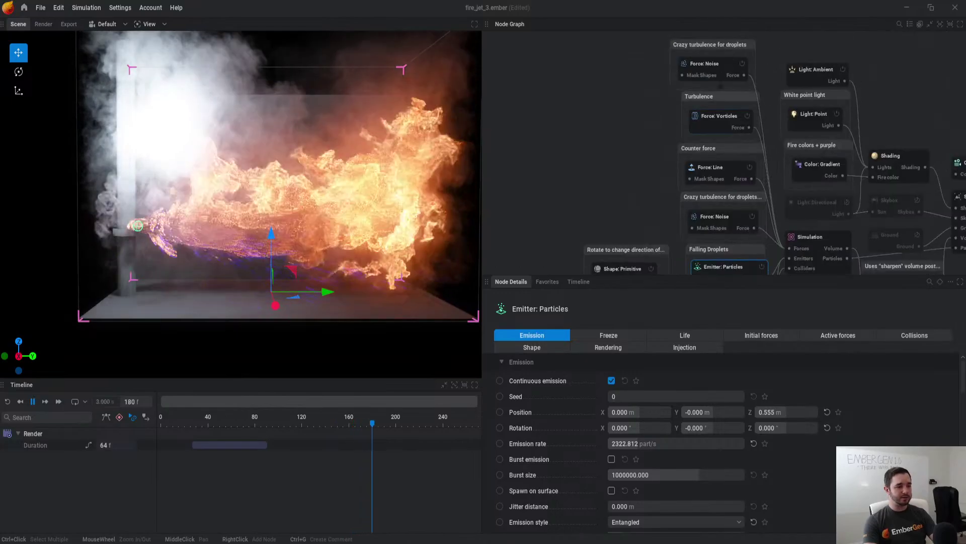
pyautogui.click(712, 66)
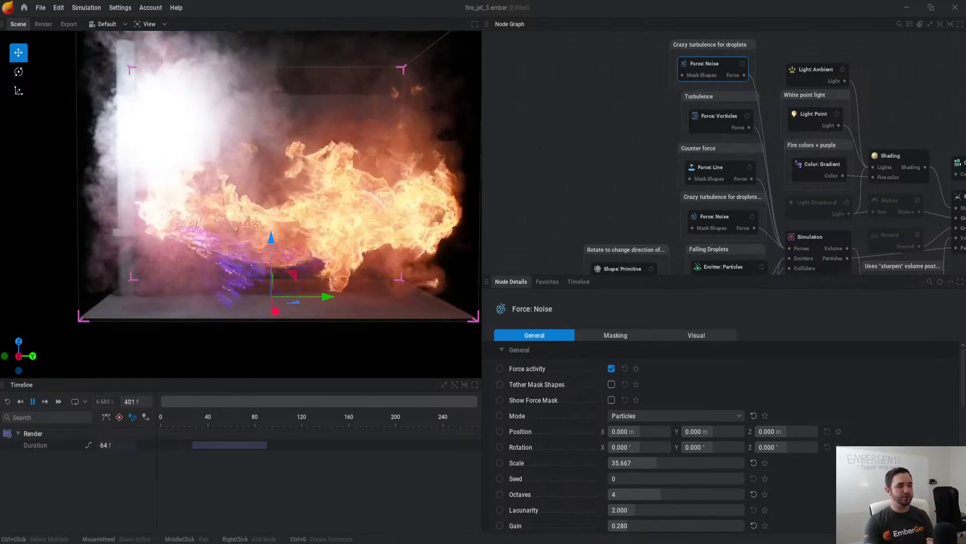
pyautogui.moveTo(629, 151); pyautogui.dragTo(617, 183, button='middle')
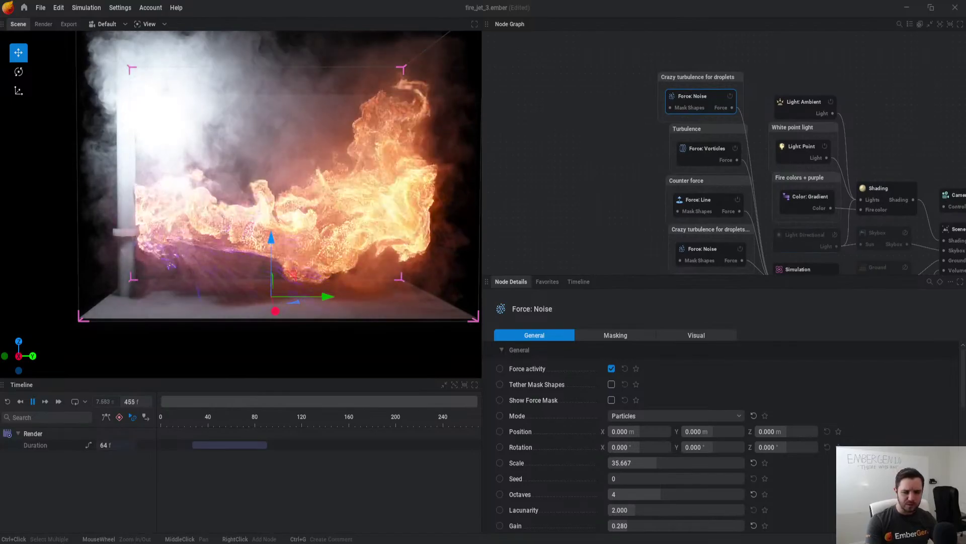
pyautogui.click(615, 335)
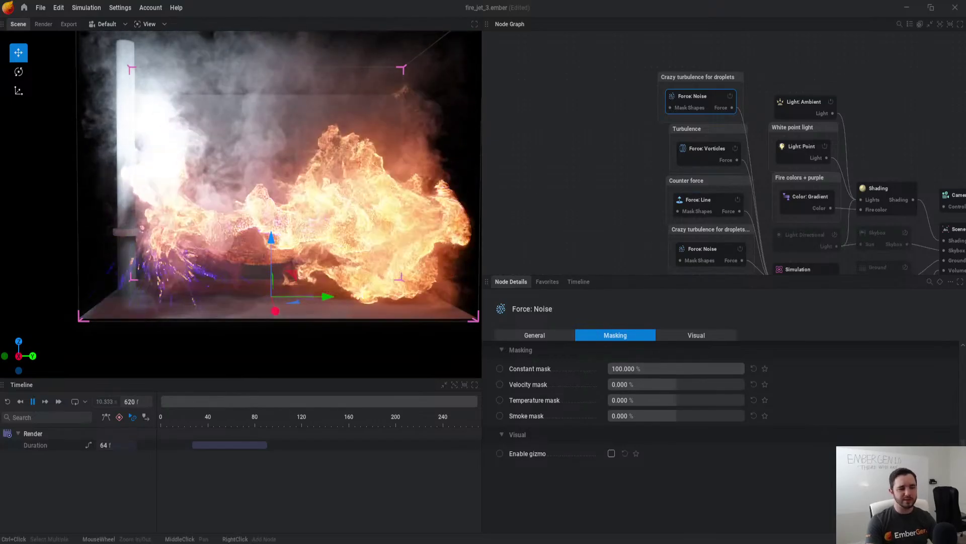
# Step: Inspect the settings of the Turbulence group's Force: Vorticles node and the Counter force group's Force: Line node
pyautogui.moveTo(705, 151); pyautogui.dragTo(707, 85, button='middle')
pyautogui.click(707, 86)
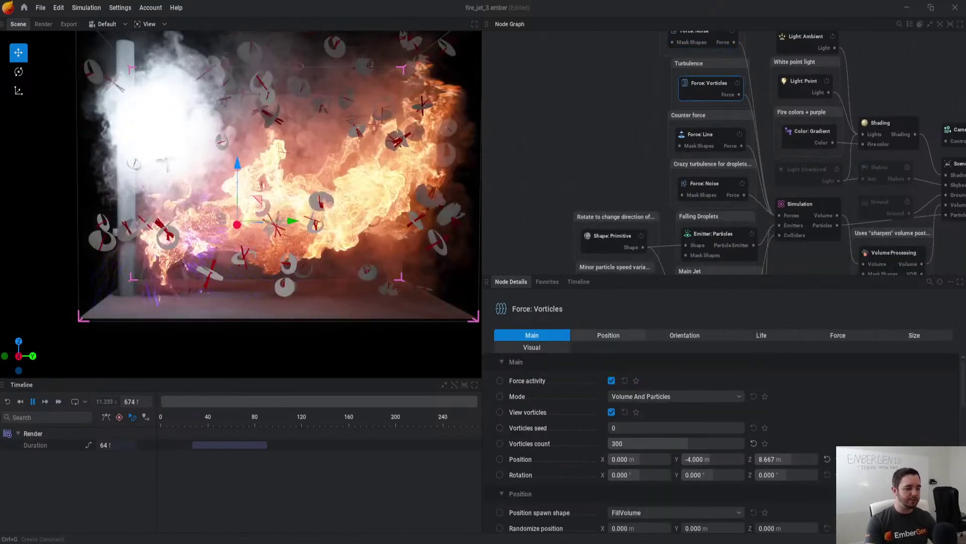
pyautogui.click(702, 134)
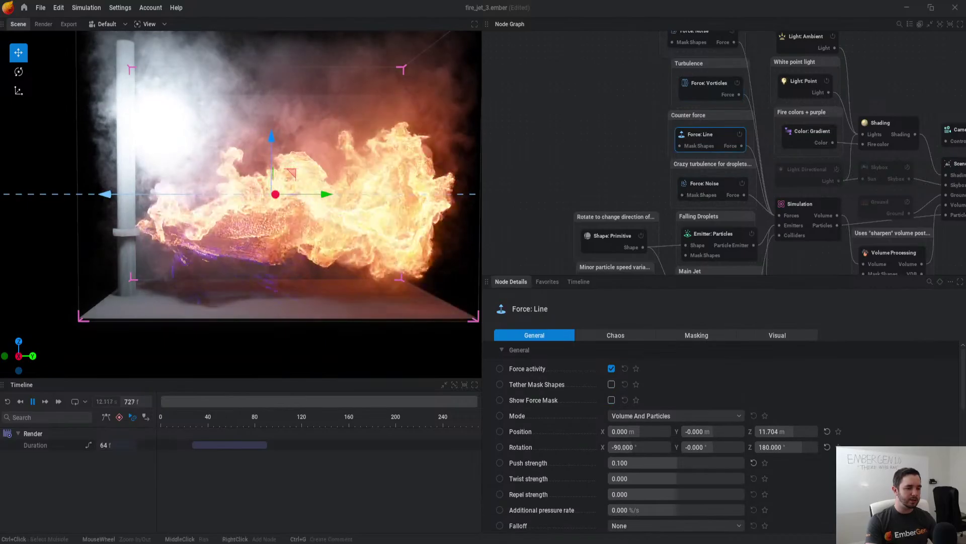
# Step: Inspect the general and masking settings of the Force: Noise node below the counter force, and replay the simulation from the start
pyautogui.click(705, 184)
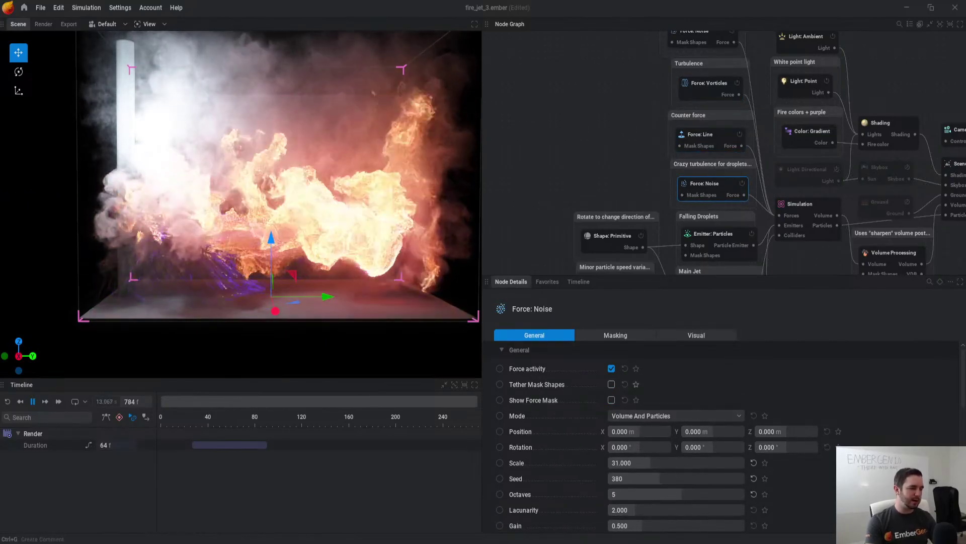
pyautogui.click(571, 118)
pyautogui.click(712, 185)
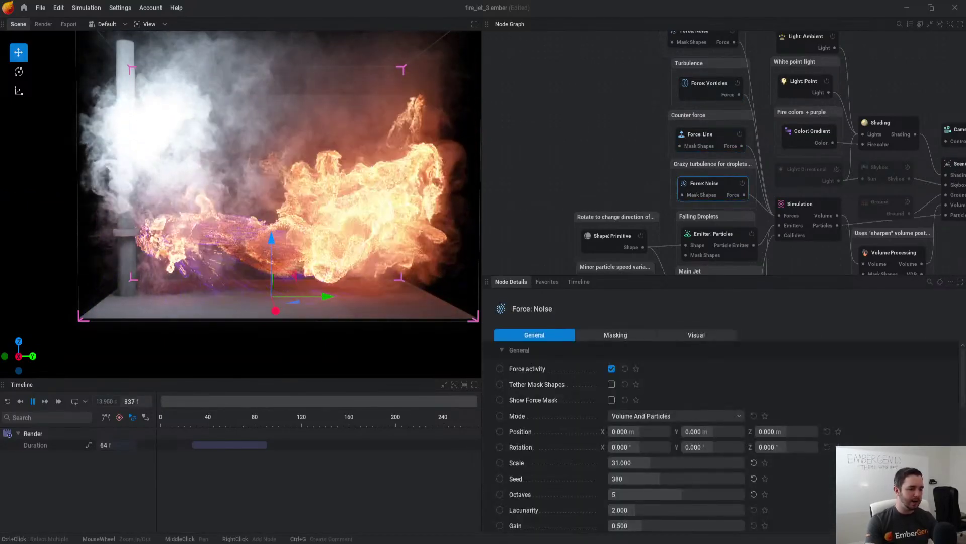
pyautogui.click(615, 336)
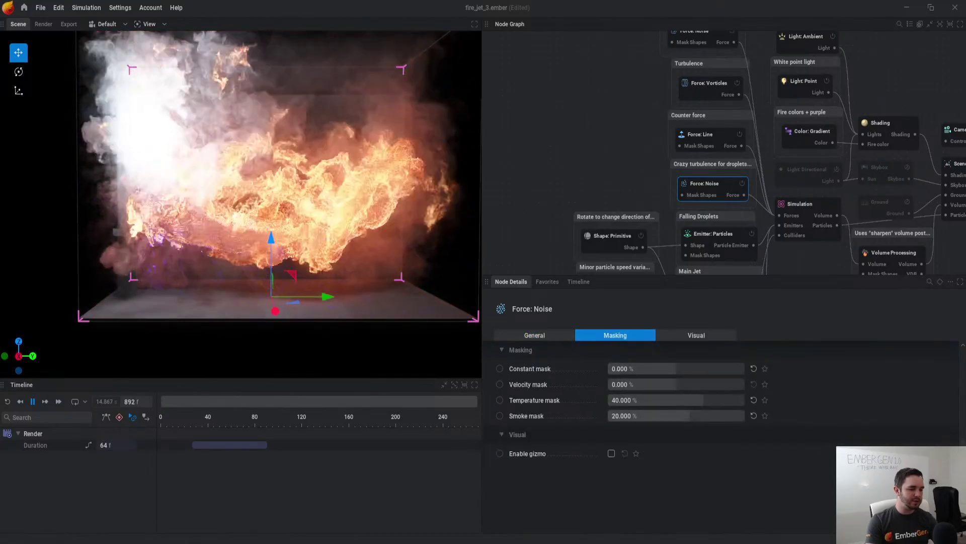
pyautogui.press('r')
pyautogui.press('space')
pyautogui.press('space')
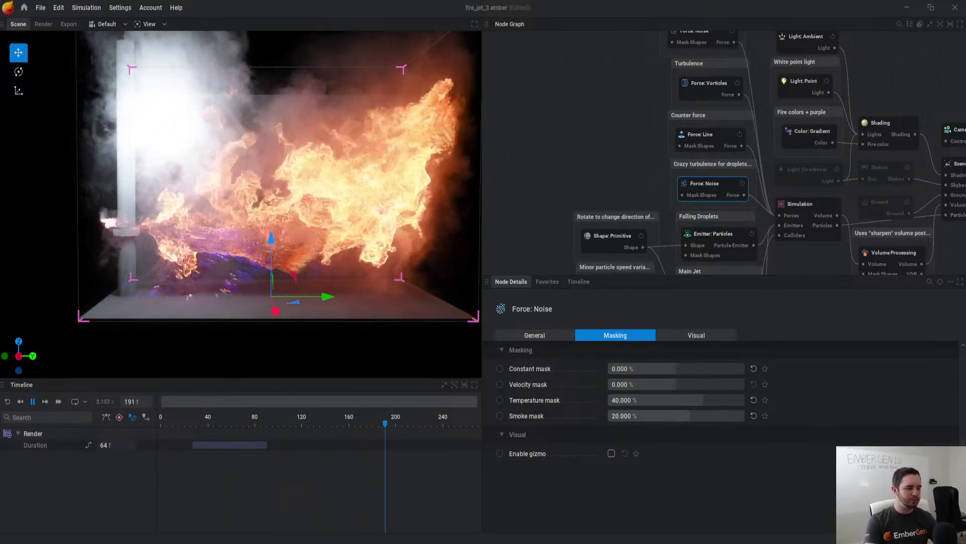
# Step: Open the Dry Ice Smoke preset, discarding the unsaved changes to the fire jet project
pyautogui.click(25, 8)
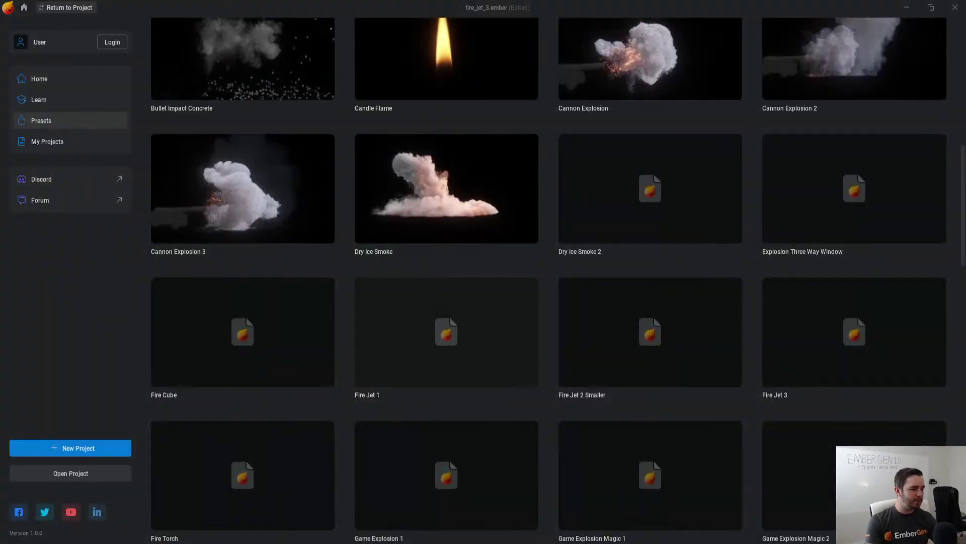
pyautogui.click(447, 201)
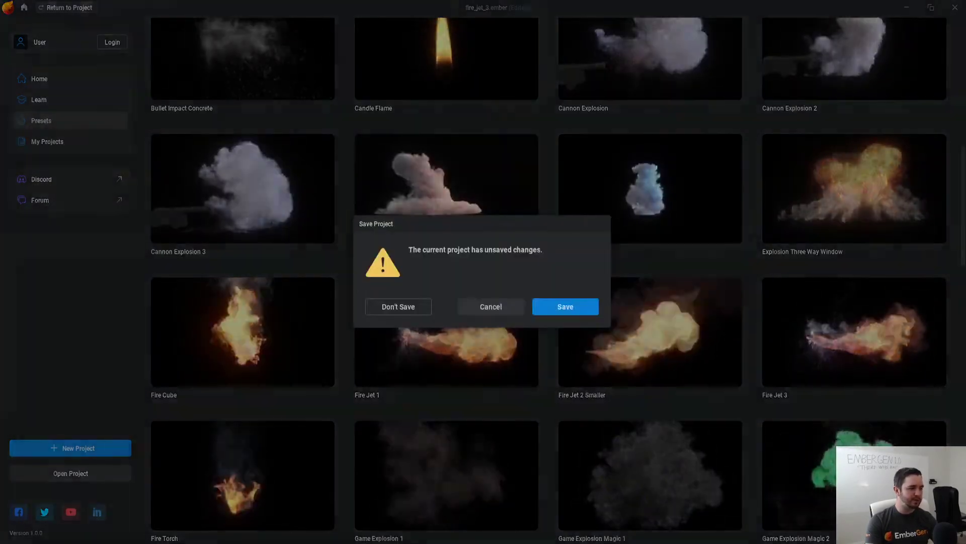
pyautogui.click(399, 306)
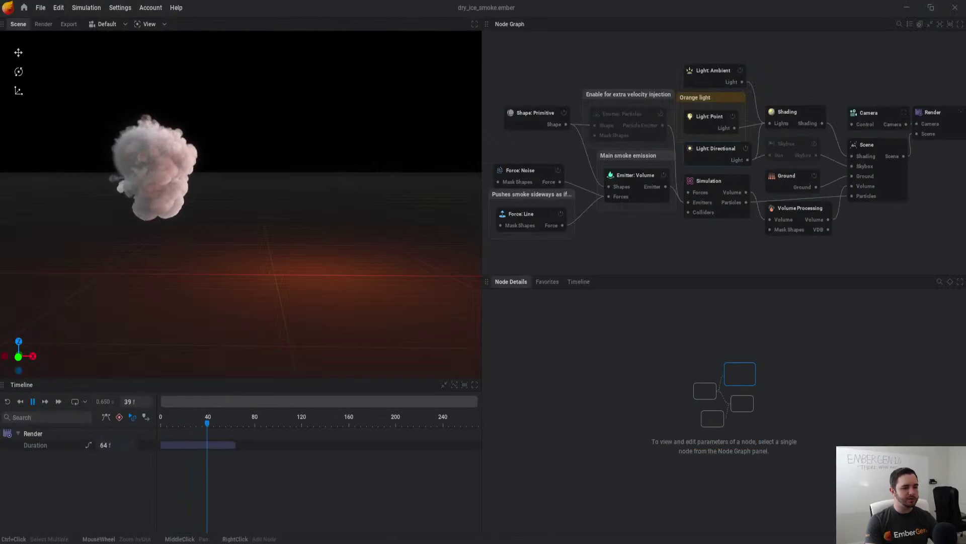
# Step: Enable the Simulation node's visual gizmo and examine its 3D grid of arrows around the smoke
pyautogui.click(717, 181)
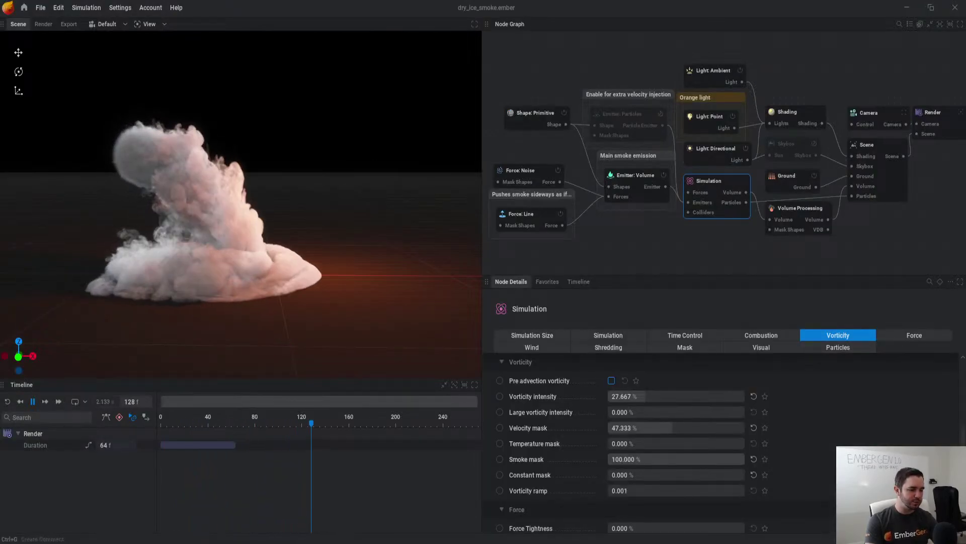
pyautogui.click(761, 348)
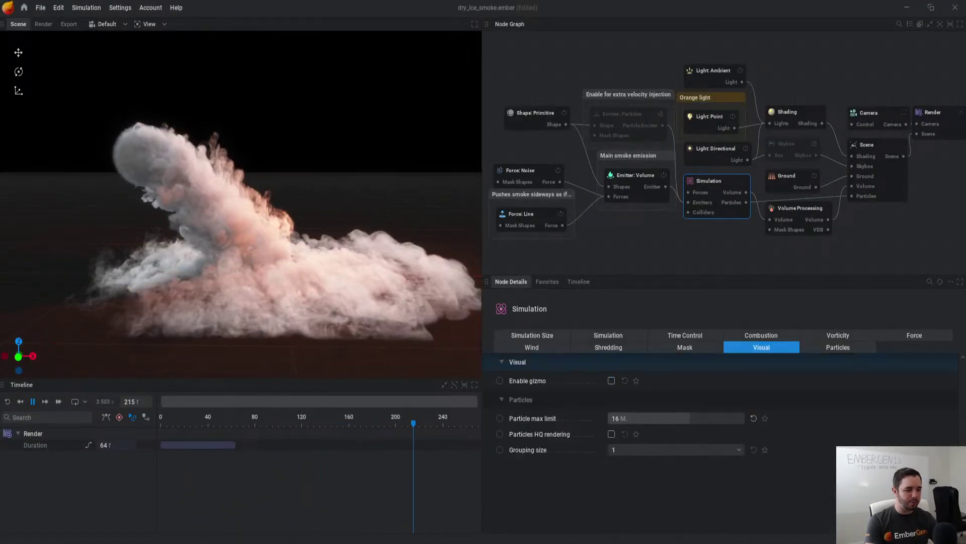
pyautogui.click(612, 381)
pyautogui.scroll(3, 251, 202)
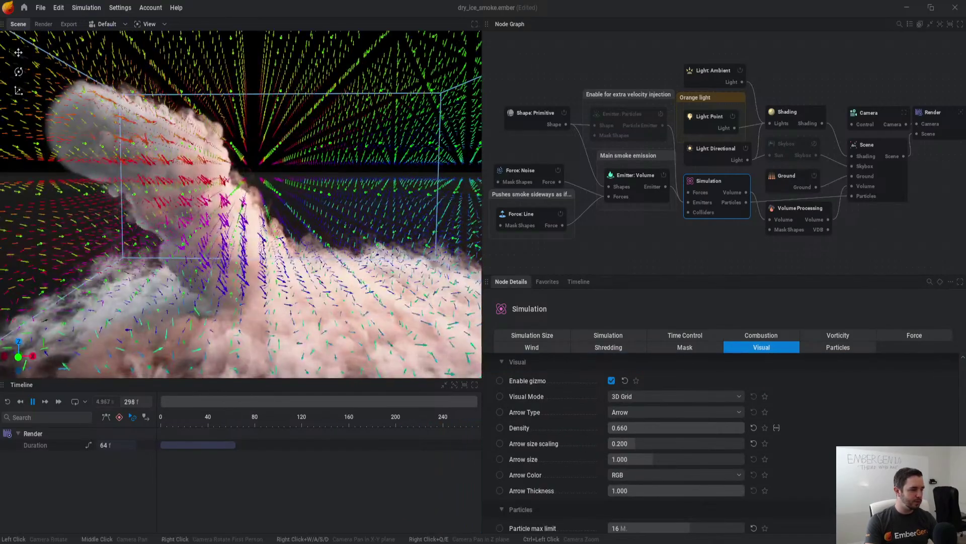
pyautogui.scroll(-3, 251, 201)
pyautogui.moveTo(251, 202); pyautogui.dragTo(231, 182)
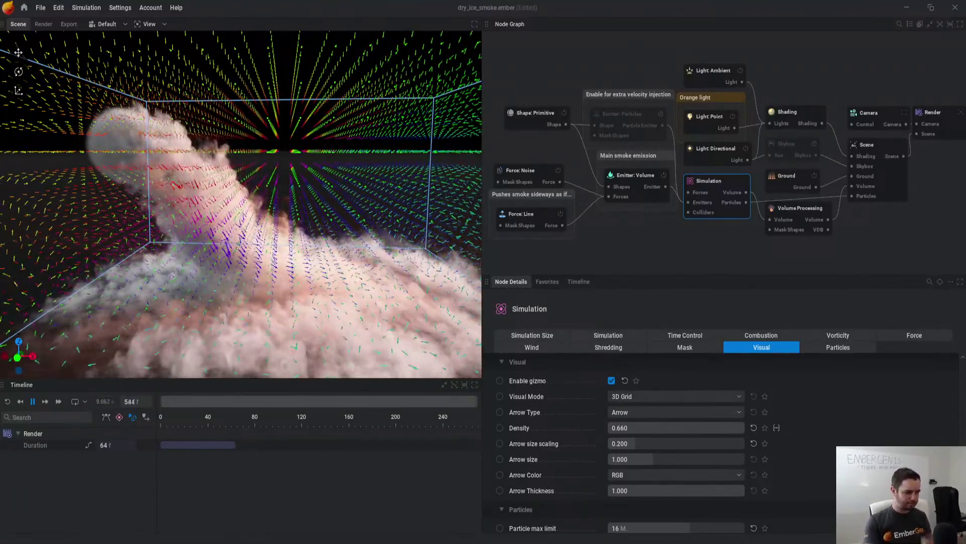
# Step: Switch the simulation gizmo to 2D Grid mode on the Y axis, view the slice, and restart the simulation
pyautogui.click(675, 396)
pyautogui.click(674, 423)
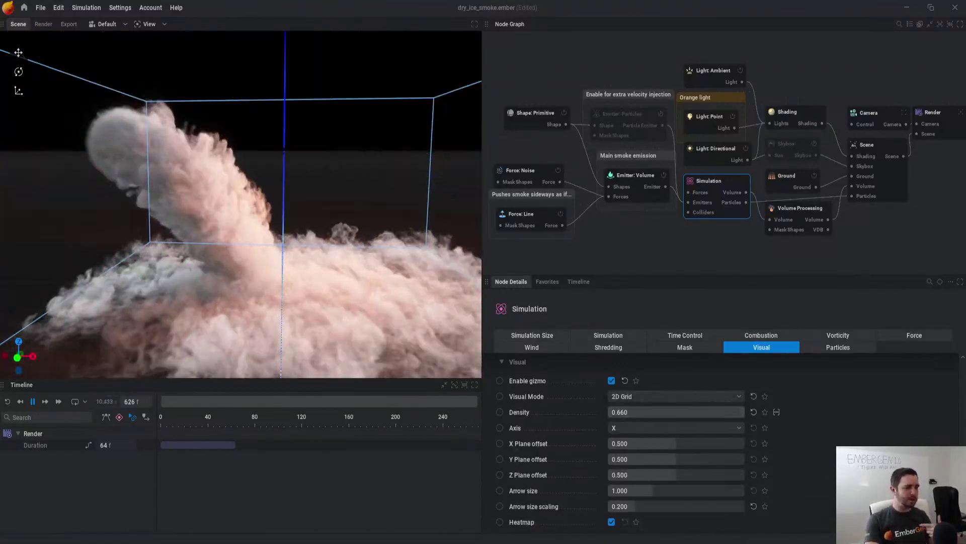
pyautogui.click(674, 427)
pyautogui.click(674, 452)
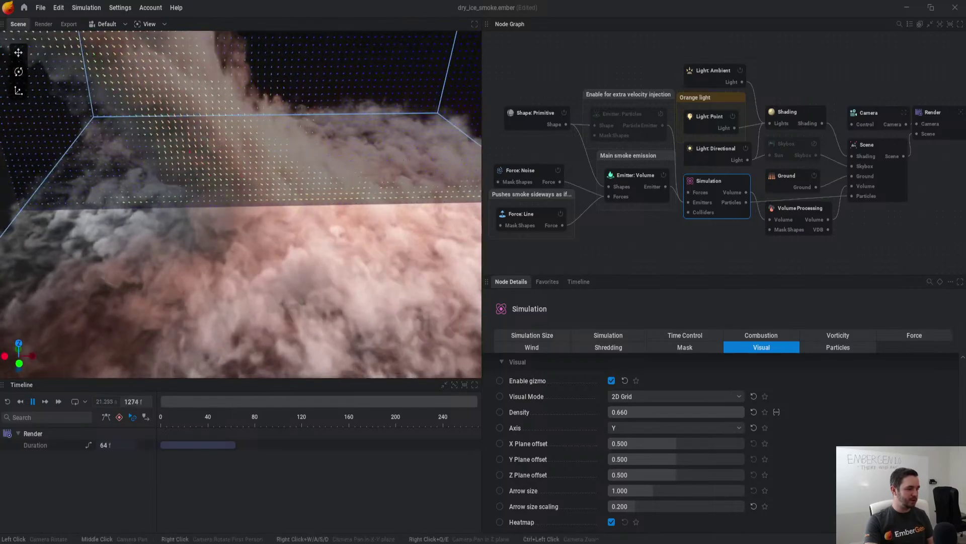
pyautogui.press('Escape')
pyautogui.press('r')
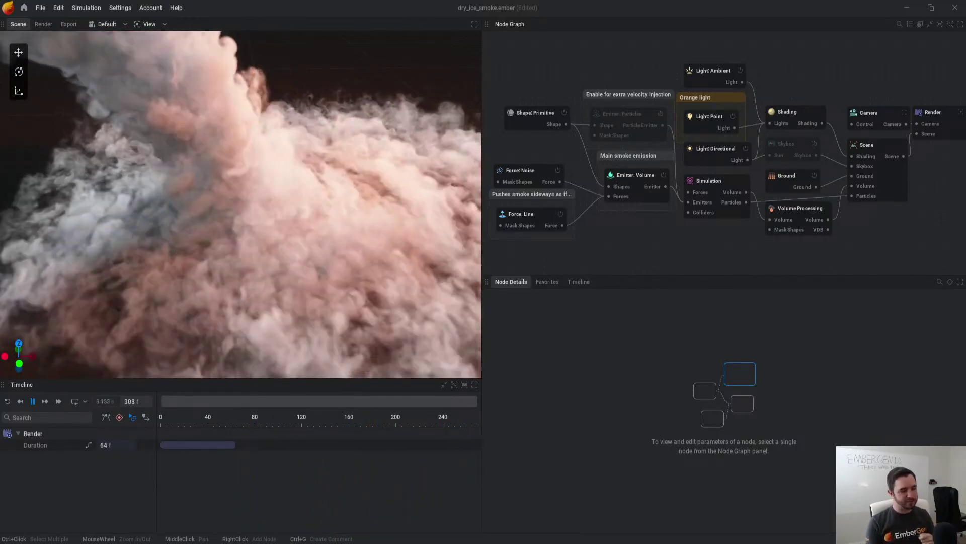
# Step: Add a Collider node to the Simulation and feed it a new Shape: Primitive node of type Box
pyautogui.click(634, 236)
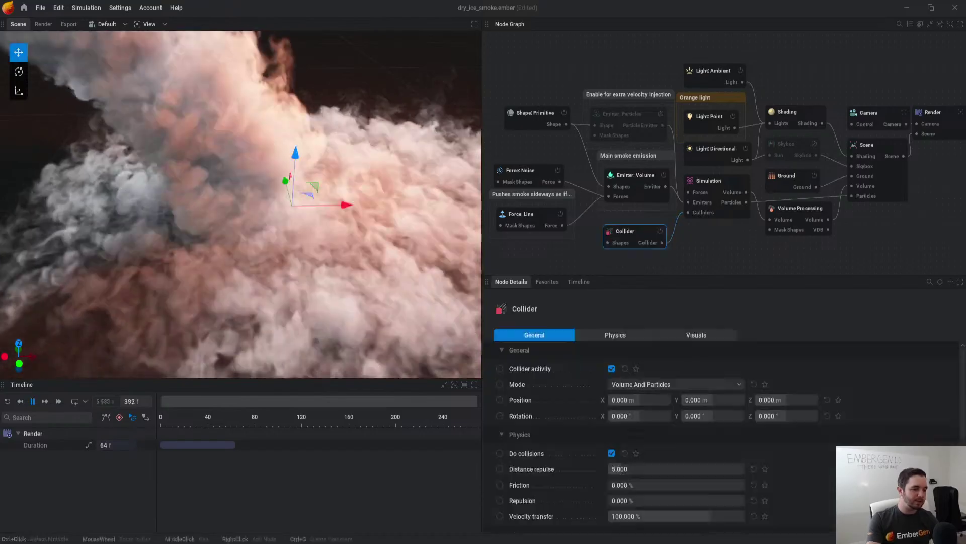
pyautogui.moveTo(654, 151); pyautogui.dragTo(680, 142, button='middle')
pyautogui.rightClick(523, 260)
pyautogui.click(551, 267)
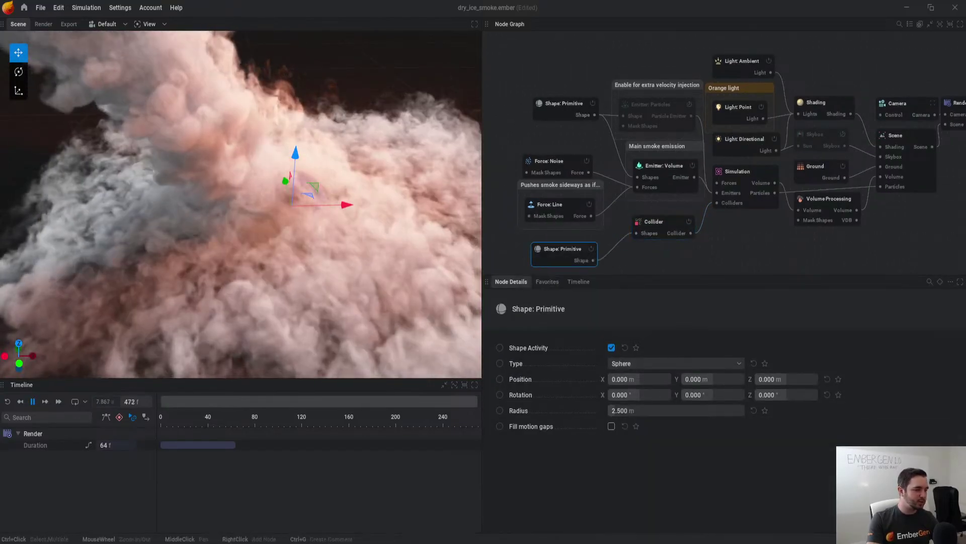
pyautogui.click(675, 364)
pyautogui.click(618, 200)
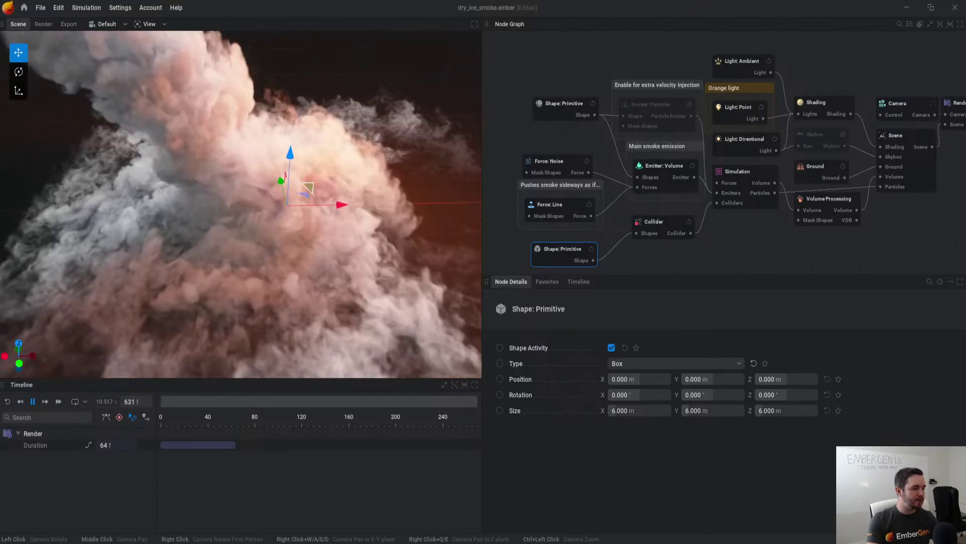
# Step: Position the collider box at X 0.183 m, Z 1.578 m, tilted about -35° around Y and sized 16.833 by 28.167 m in X and Y
pyautogui.moveTo(308, 187); pyautogui.dragTo(308, 188)
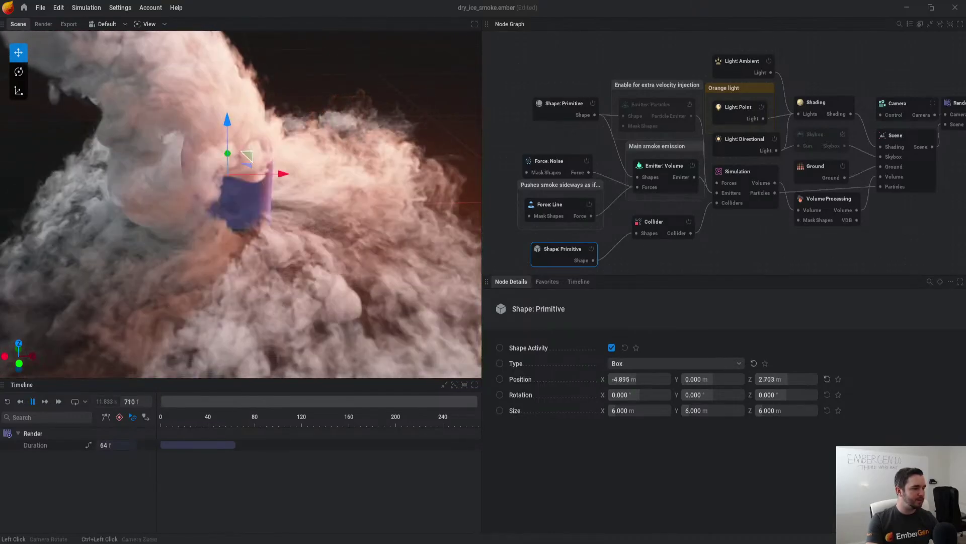
pyautogui.moveTo(191, 156); pyautogui.dragTo(246, 183)
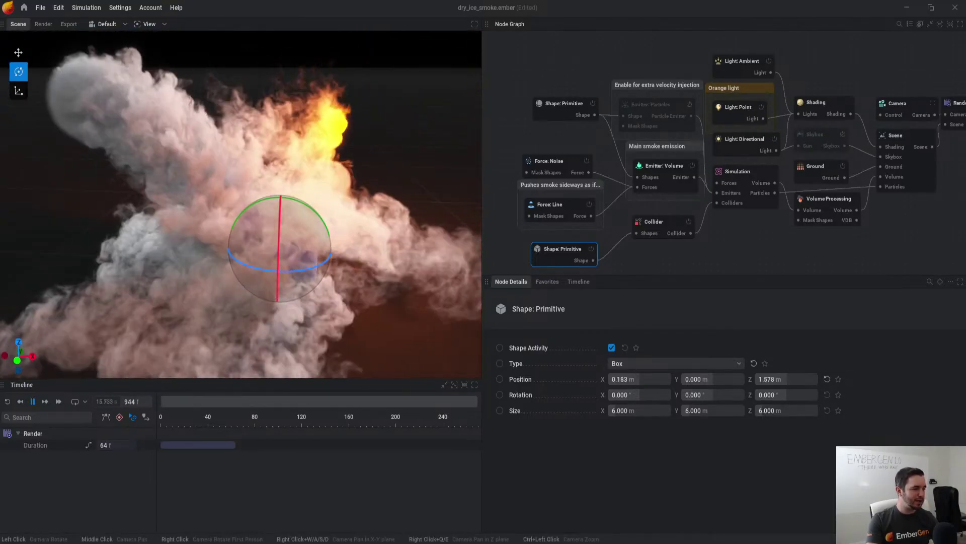
pyautogui.moveTo(303, 203); pyautogui.dragTo(310, 208)
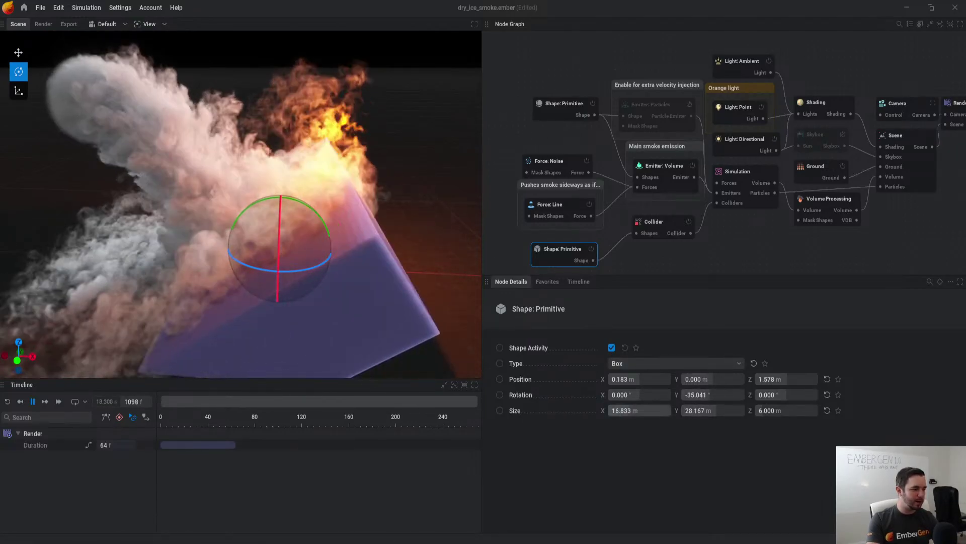
# Step: Delete the Collider node and the box Shape: Primitive node feeding it
pyautogui.click(603, 62)
pyautogui.moveTo(176, 201)
pyautogui.mouseDown()
pyautogui.moveTo(343, 199)
pyautogui.moveTo(358, 201)
pyautogui.moveTo(362, 229)
pyautogui.moveTo(342, 192)
pyautogui.moveTo(192, 198)
pyautogui.mouseUp()
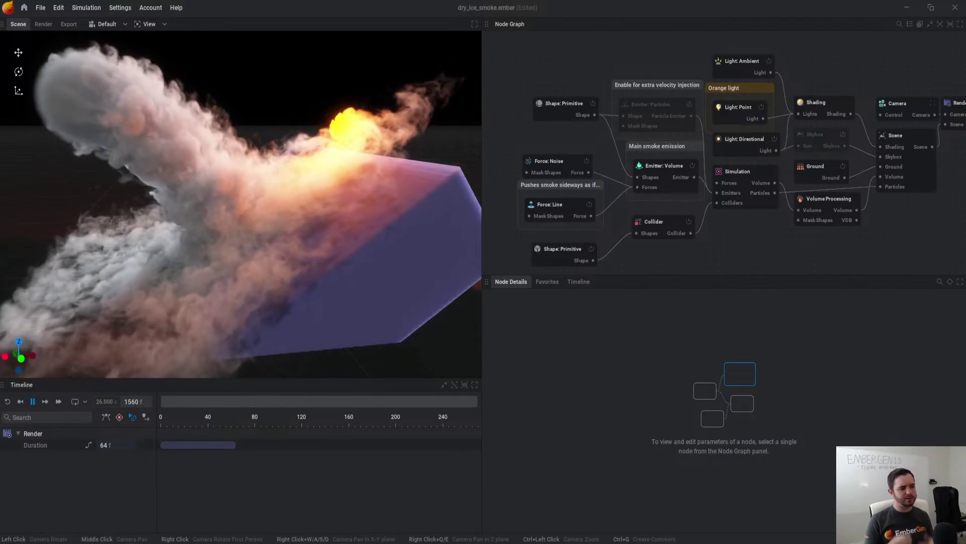
pyautogui.moveTo(705, 251); pyautogui.dragTo(717, 217, button='middle')
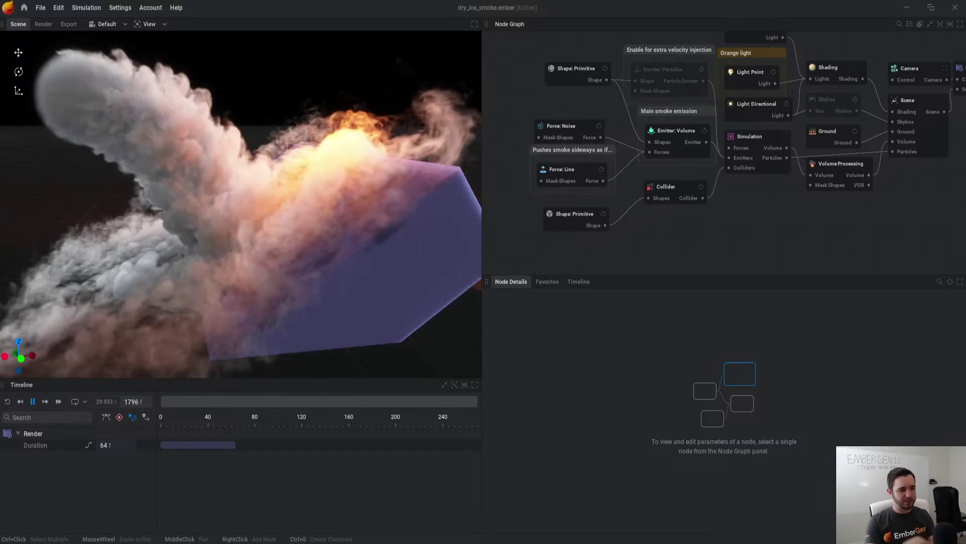
pyautogui.moveTo(717, 275); pyautogui.dragTo(582, 228)
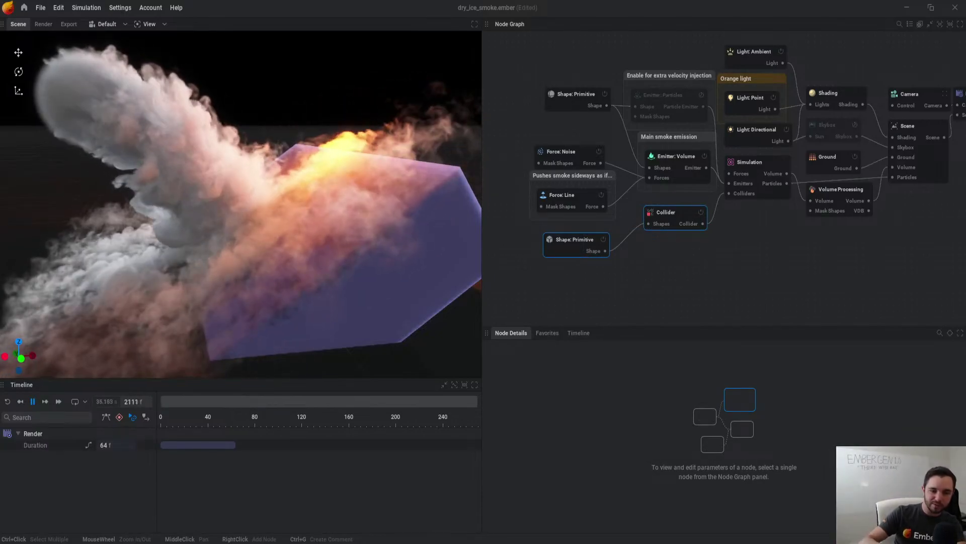
pyautogui.press('Delete')
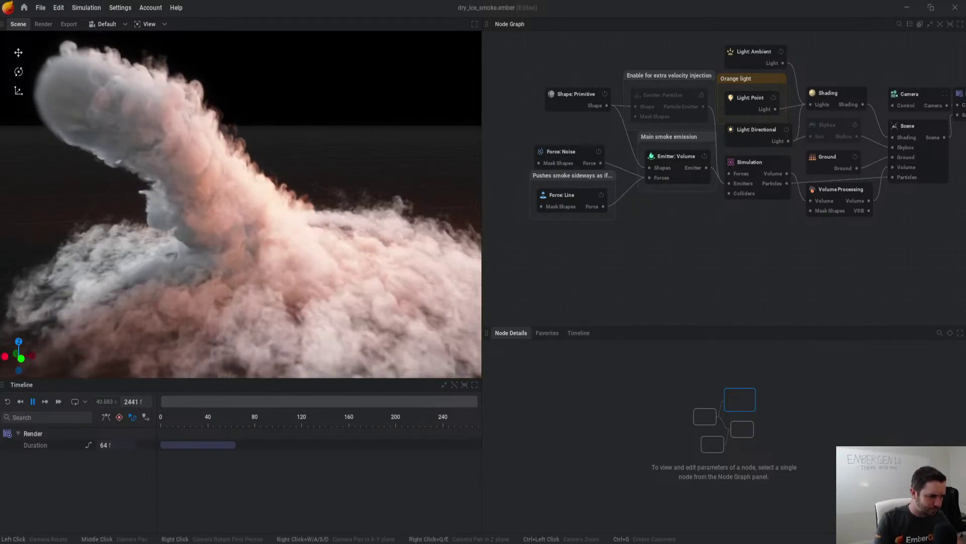
# Step: Set the arrow size of the Simulation node's visual gizmo to 2.920
pyautogui.moveTo(241, 202); pyautogui.dragTo(234, 209)
pyautogui.moveTo(654, 256); pyautogui.dragTo(656, 245, button='middle')
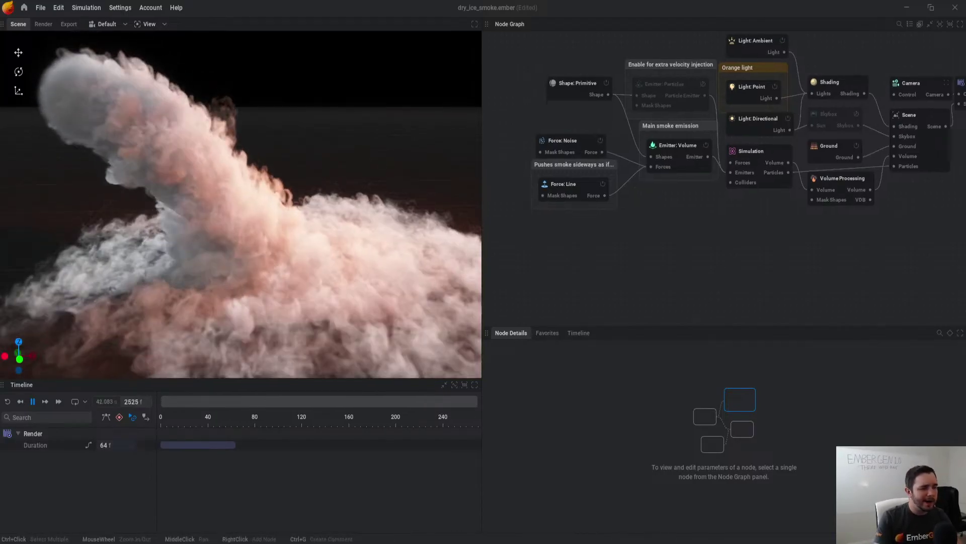
pyautogui.click(760, 163)
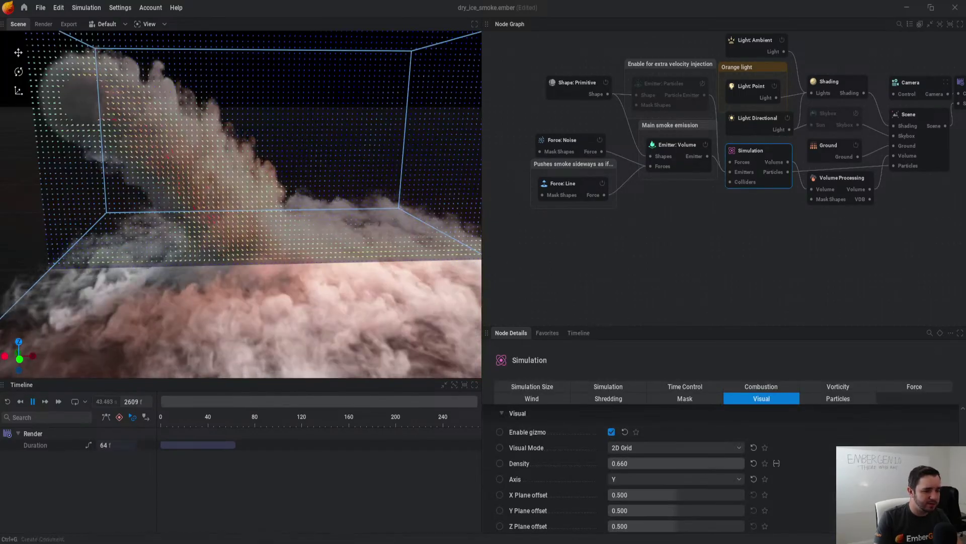
pyautogui.scroll(-3, 654, 468)
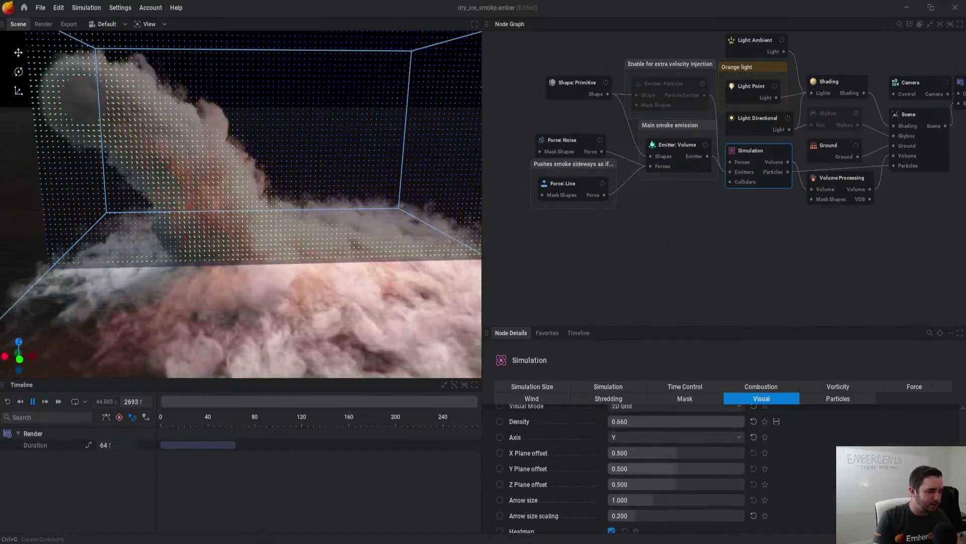
pyautogui.moveTo(654, 500); pyautogui.dragTo(742, 500)
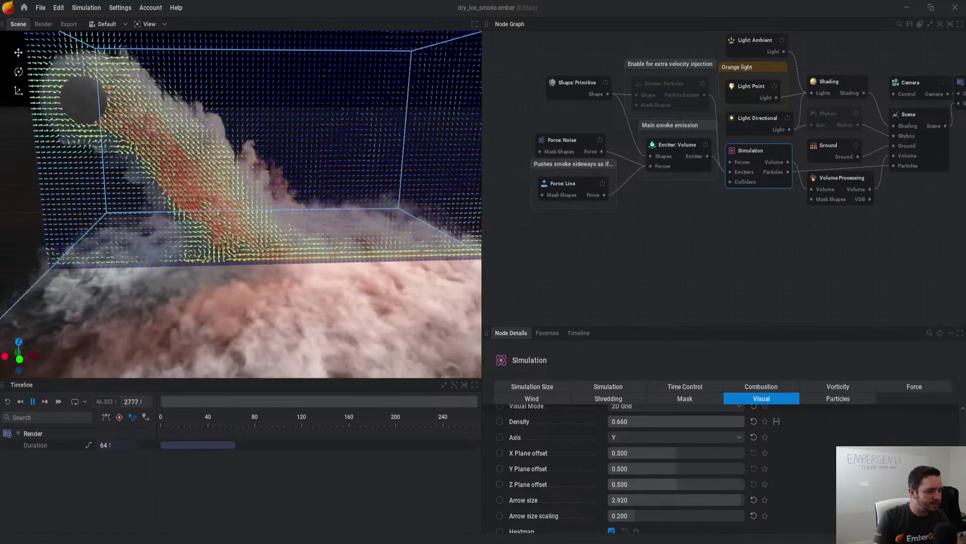
pyautogui.scroll(6, 677, 478)
pyautogui.scroll(-10, 655, 468)
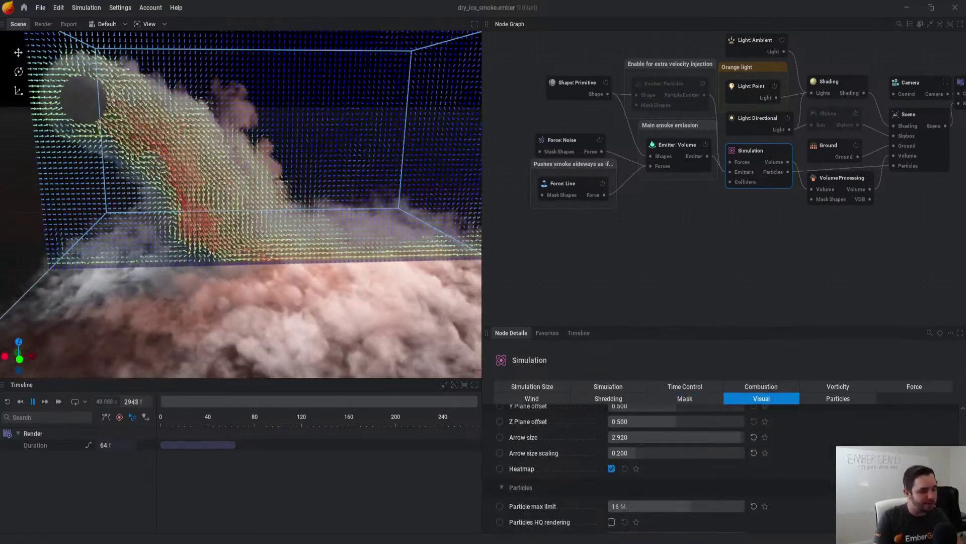
# Step: Switch the simulation gizmo to 3D Grid mode, view its arrows around the smoke, and deselect the Simulation node
pyautogui.scroll(-3, 655, 468)
pyautogui.scroll(7, 655, 468)
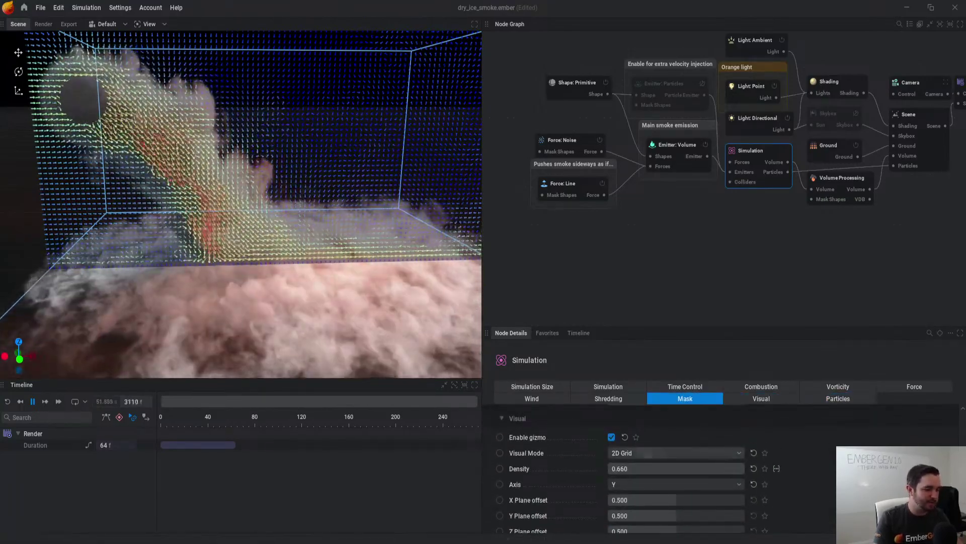
pyautogui.click(648, 453)
pyautogui.click(648, 480)
pyautogui.scroll(-5, 302, 201)
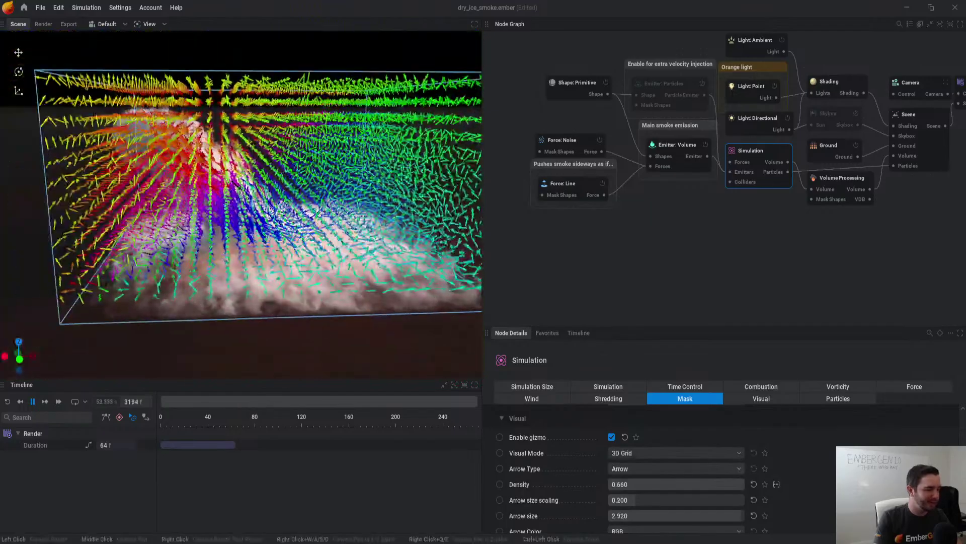
pyautogui.moveTo(252, 201); pyautogui.dragTo(277, 211)
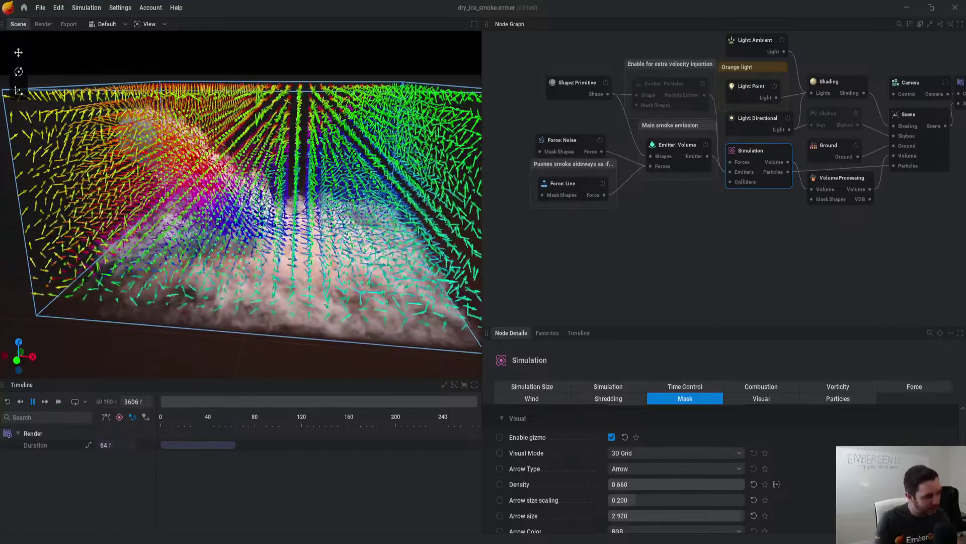
pyautogui.click(705, 257)
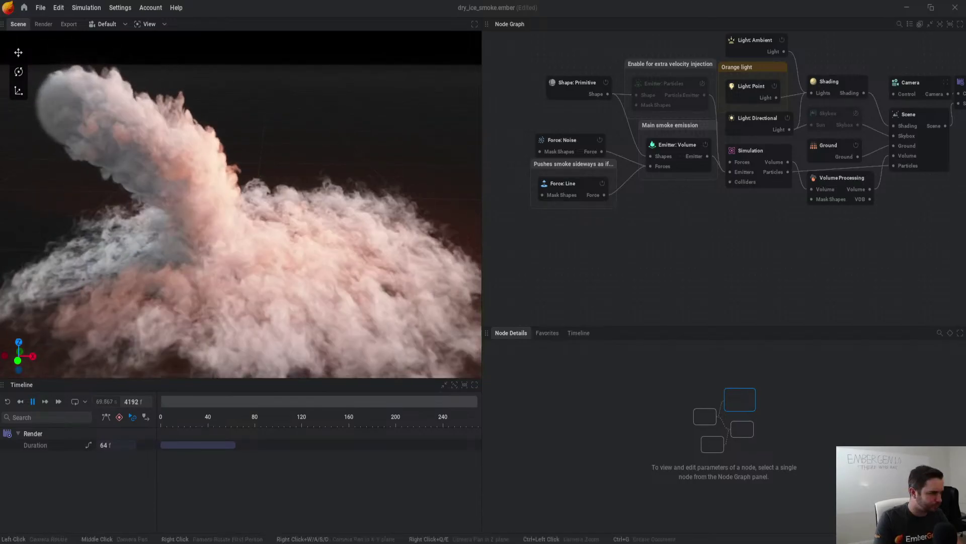
# Step: Load the Game Explosion 1 preset from the preset library, discarding the unsaved changes to the current project
pyautogui.click(25, 7)
pyautogui.scroll(-5, 548, 280)
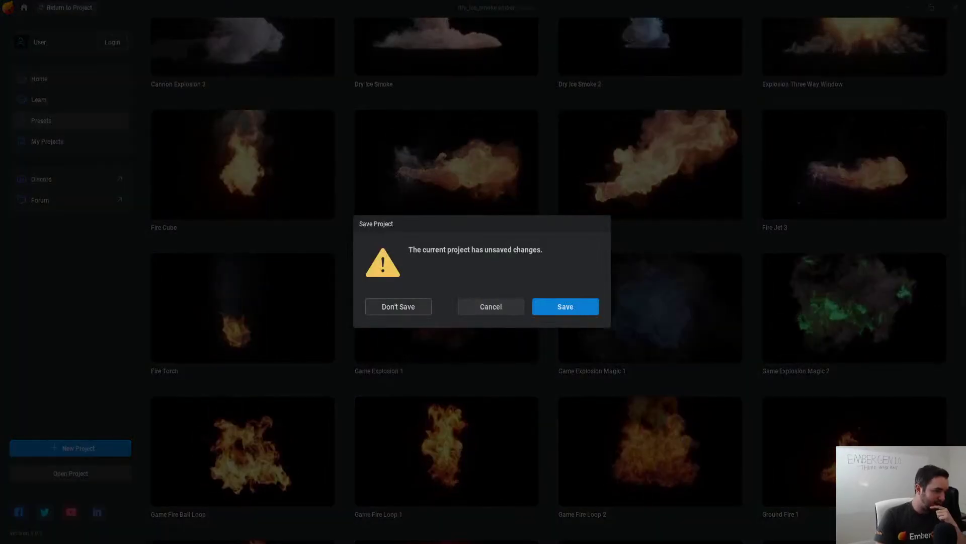
pyautogui.click(398, 306)
# Step: Set the Render node's export directory to D:\1.0.0
pyautogui.moveTo(866, 277); pyautogui.dragTo(679, 240, button='middle')
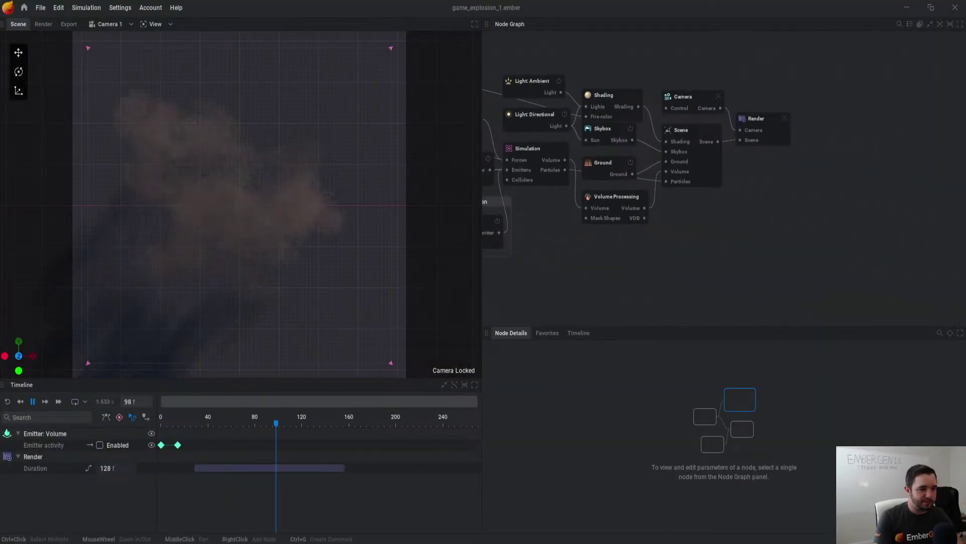
pyautogui.click(756, 119)
pyautogui.scroll(-4, 674, 453)
pyautogui.scroll(5, 674, 463)
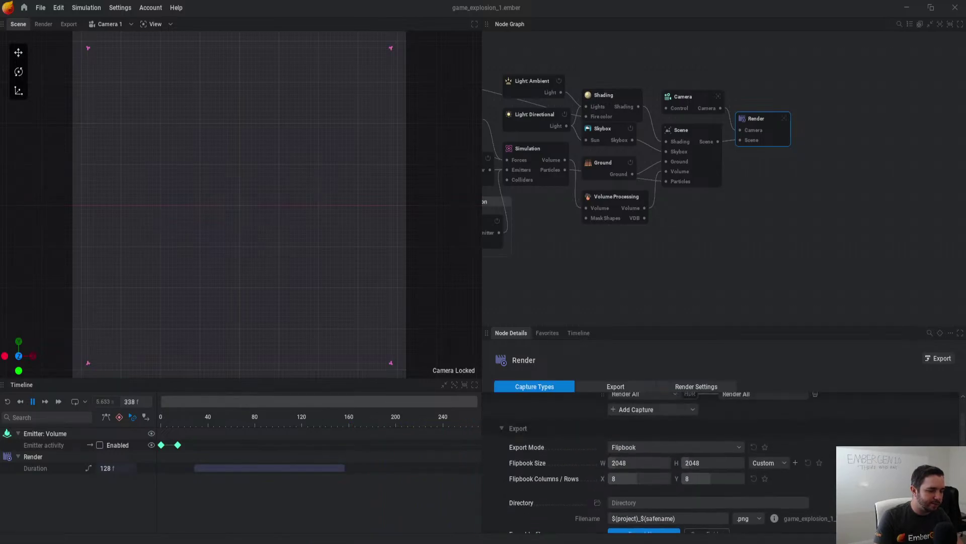
pyautogui.click(597, 503)
pyautogui.press('Return')
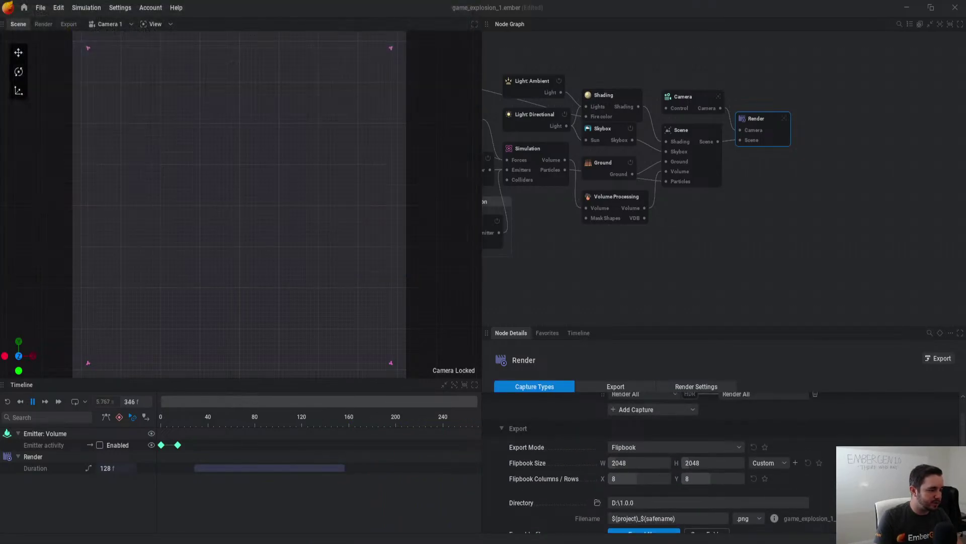
pyautogui.scroll(-3, 662, 456)
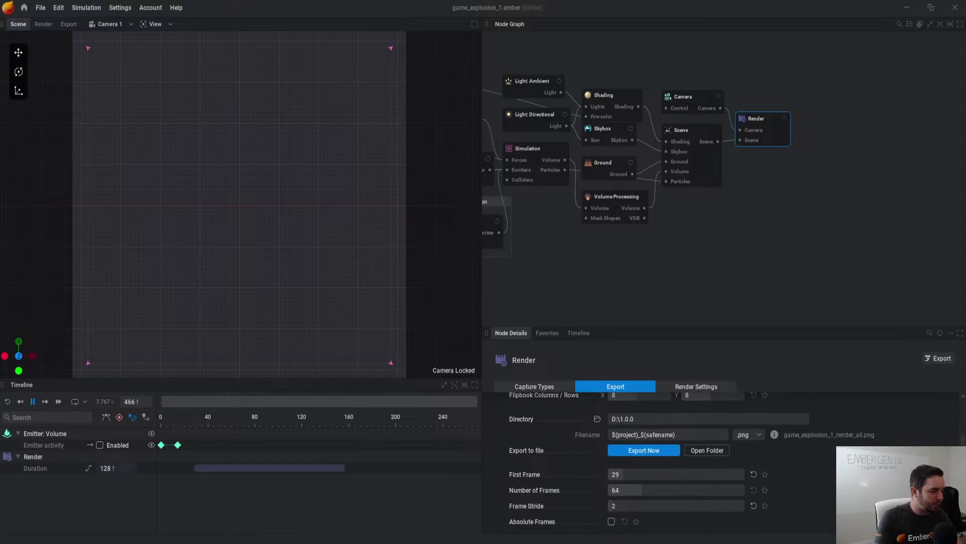
# Step: Reset the export's first frame to 0 and replay the explosion simulation from the start
pyautogui.press('r')
pyautogui.press('r')
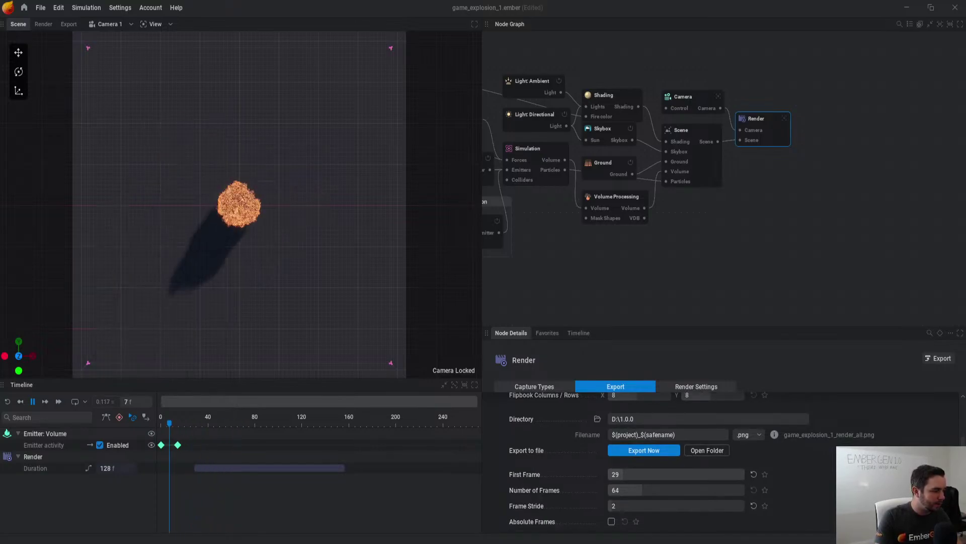
pyautogui.press('space')
pyautogui.click(753, 474)
pyautogui.press('r')
pyautogui.press('space')
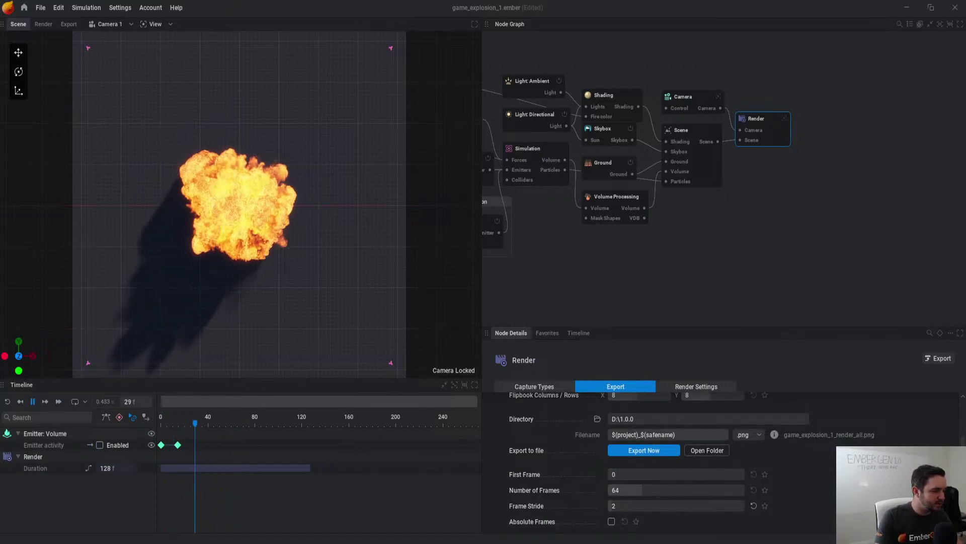
# Step: Export the explosion as a flipbook, play it back enlarged, and scrub through its frames
pyautogui.click(644, 451)
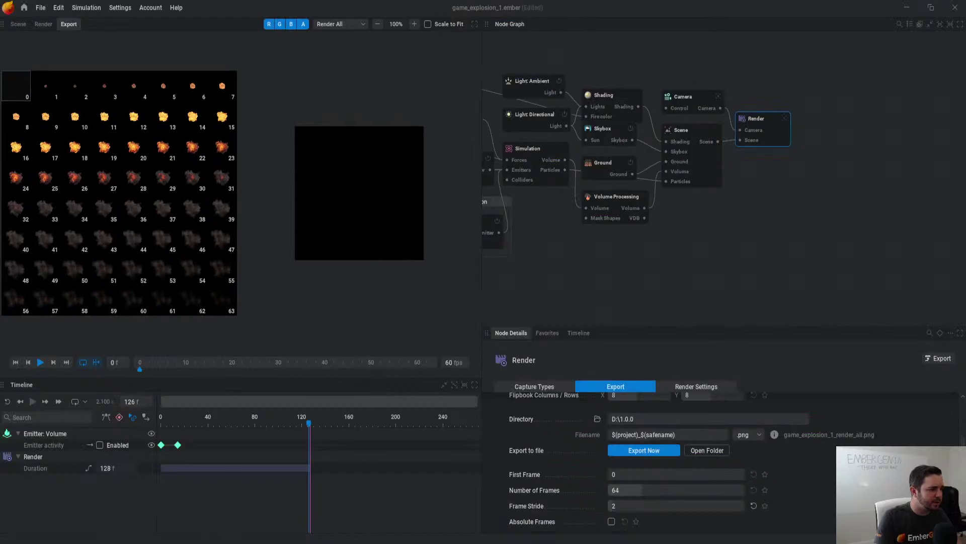
pyautogui.press('space')
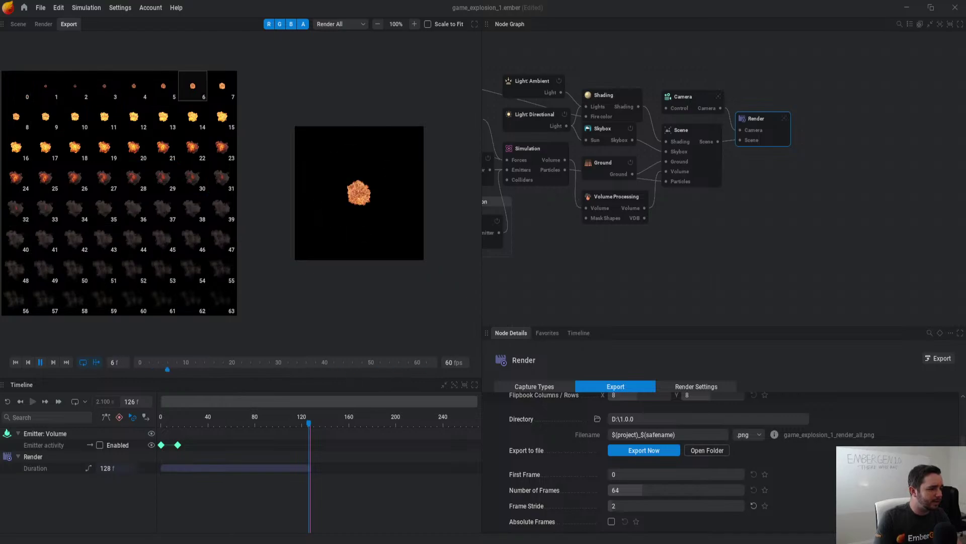
pyautogui.scroll(3, 359, 193)
pyautogui.scroll(1, 359, 193)
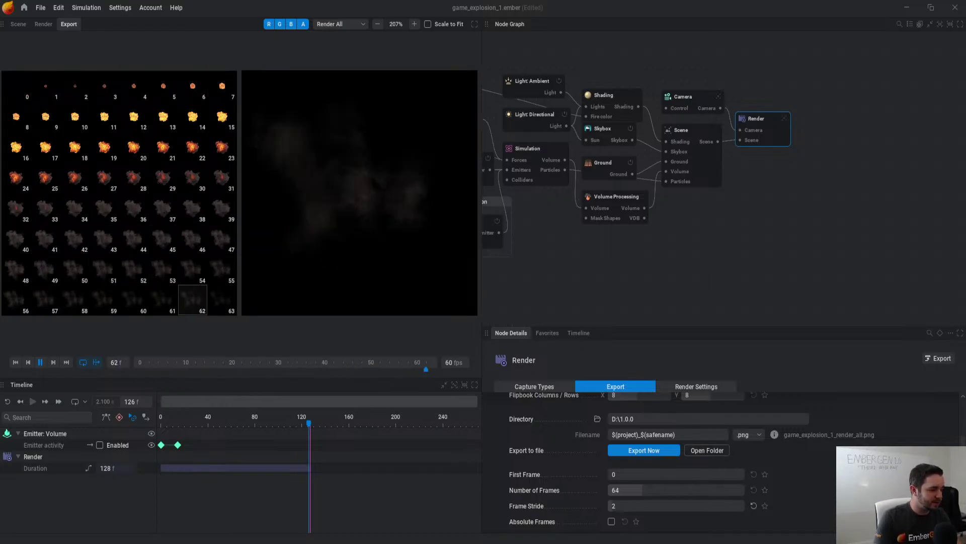
pyautogui.press('space')
pyautogui.moveTo(75, 116); pyautogui.dragTo(163, 208)
# Step: Change the Render node's export mode to Sequence and export the explosion again
pyautogui.scroll(1, 659, 463)
pyautogui.scroll(2, 659, 463)
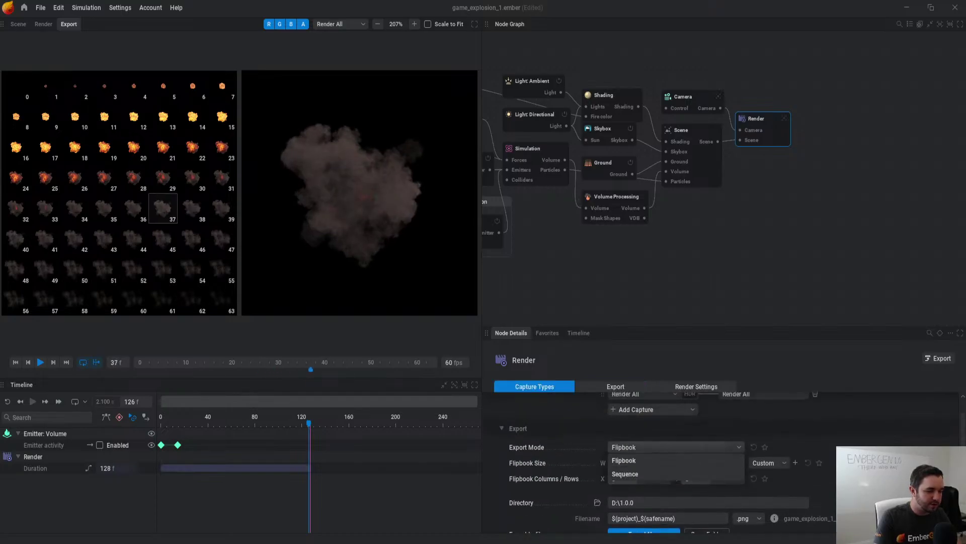
pyautogui.click(675, 447)
pyautogui.click(634, 473)
pyautogui.scroll(-2, 674, 463)
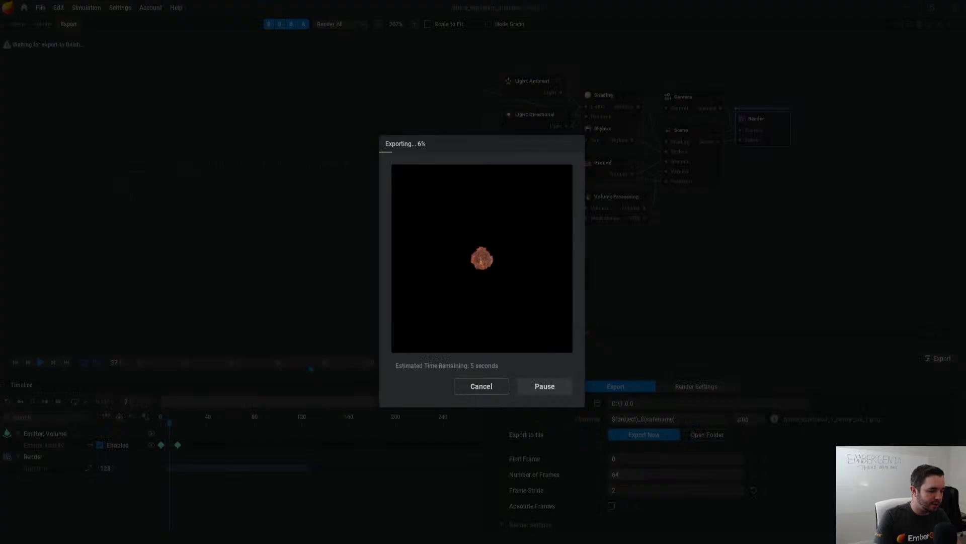
pyautogui.click(643, 435)
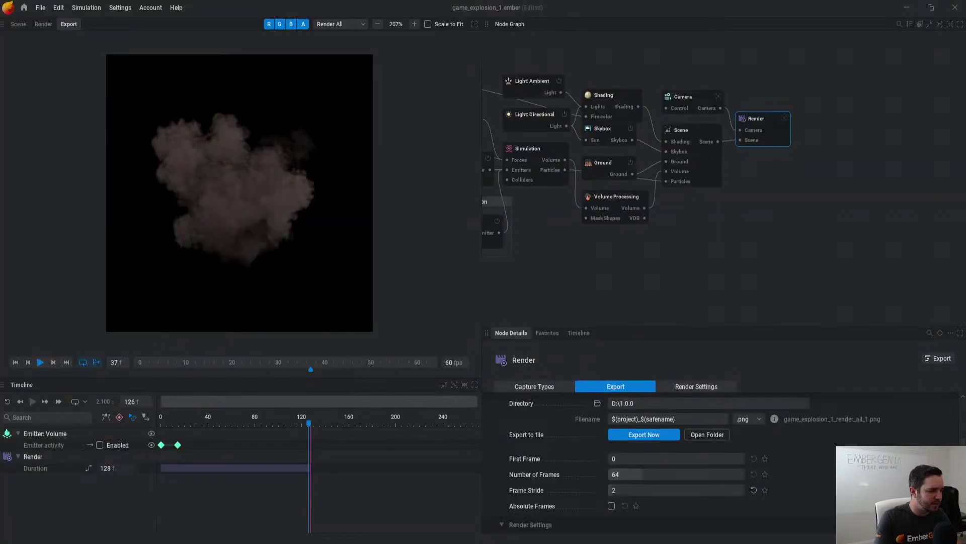
# Step: Play back the exported image sequence at 30 fps and inspect it at different zoom levels
pyautogui.scroll(2, 675, 463)
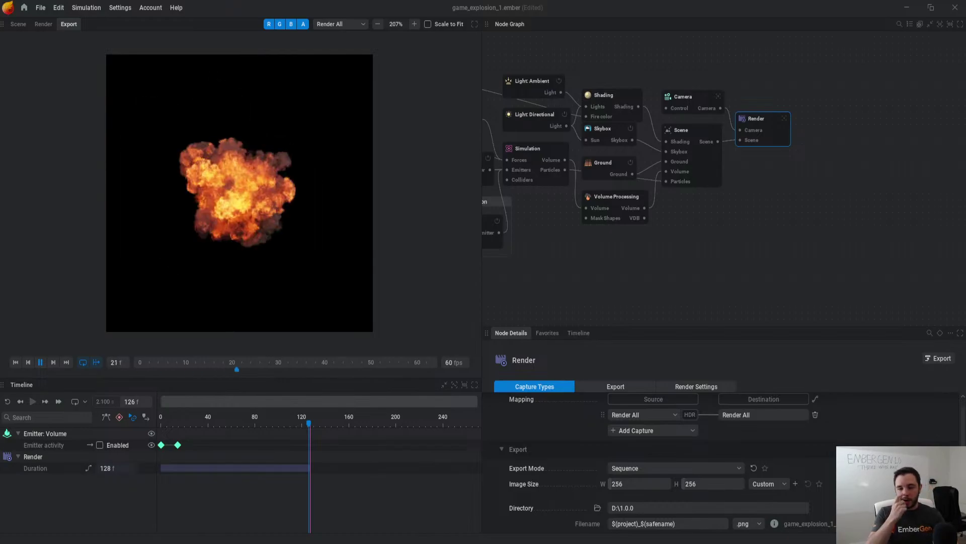
pyautogui.press('space')
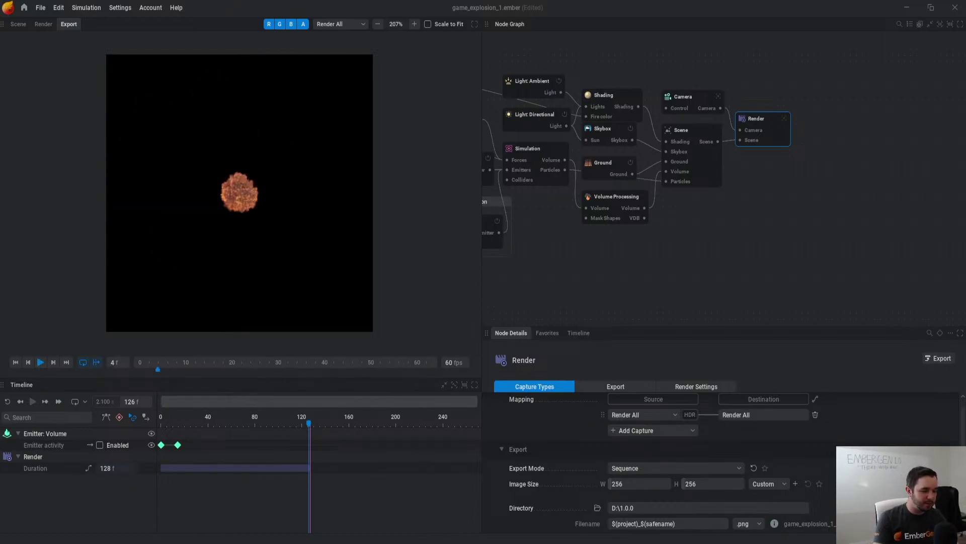
pyautogui.press('space')
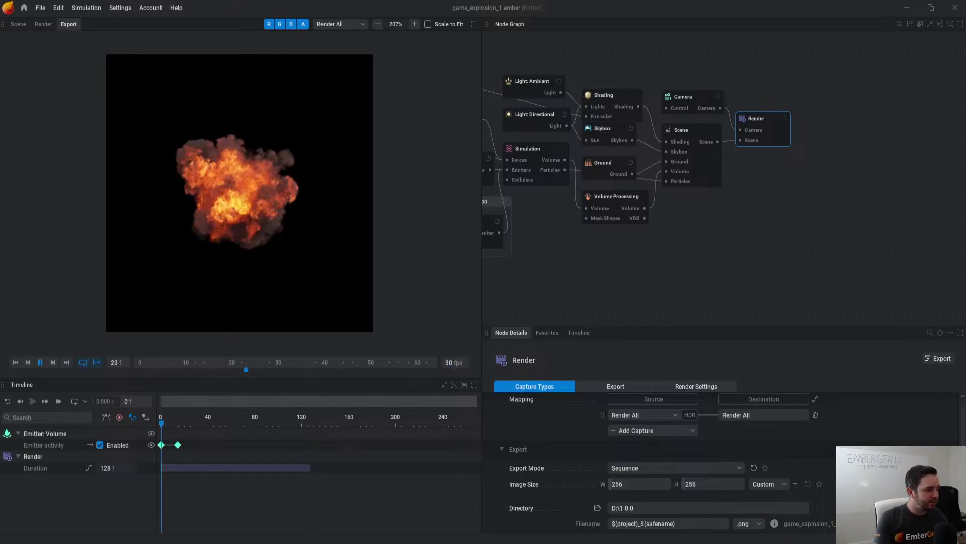
pyautogui.scroll(-6, 239, 193)
pyautogui.scroll(5, 239, 192)
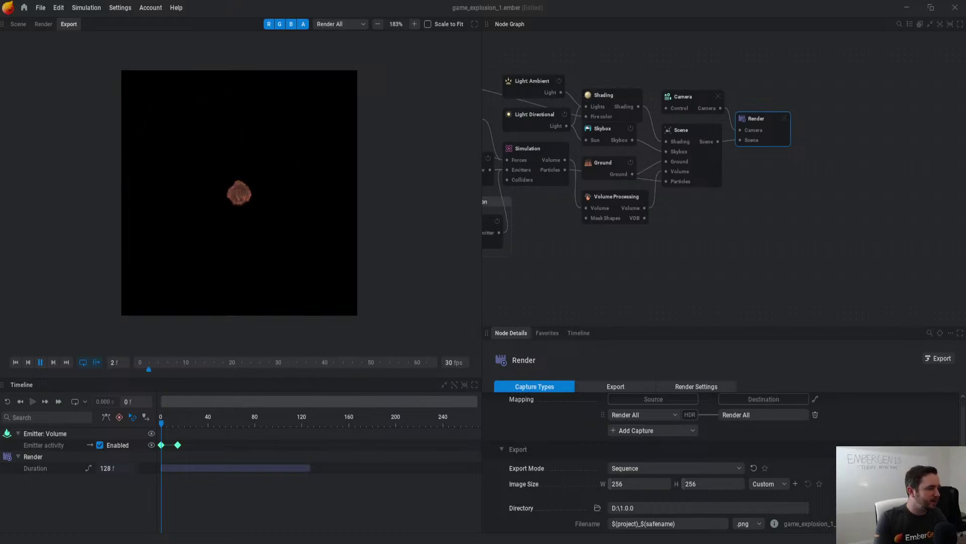
# Step: Pause the sequence and view its alpha, blue, green and red channels individually, ending with all channels shown
pyautogui.press('space')
pyautogui.press('a')
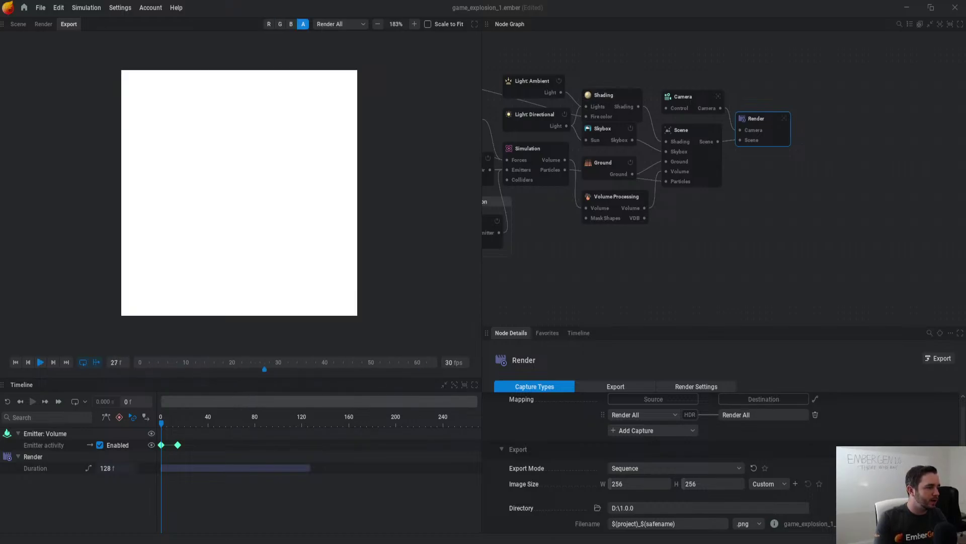
pyautogui.press('b')
pyautogui.press('g')
pyautogui.press('r')
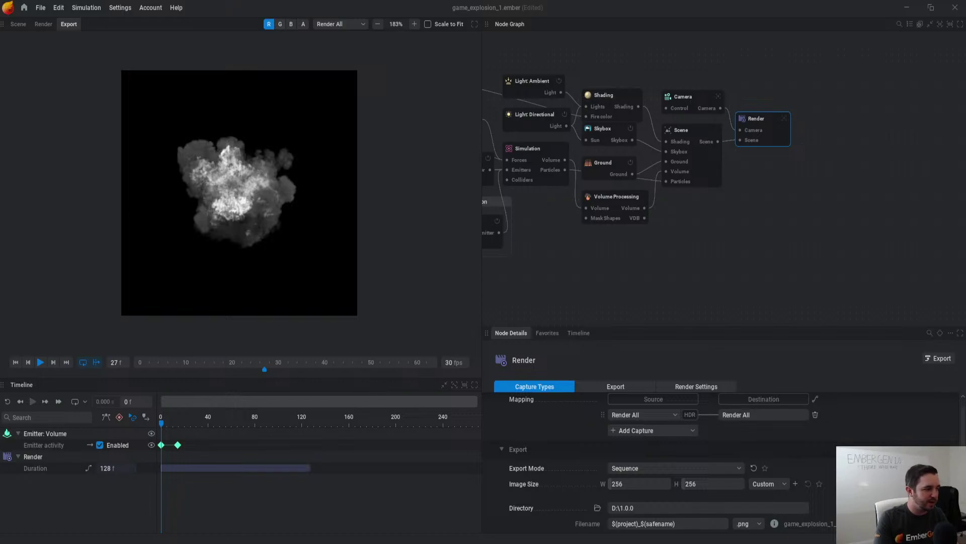
pyautogui.press('r')
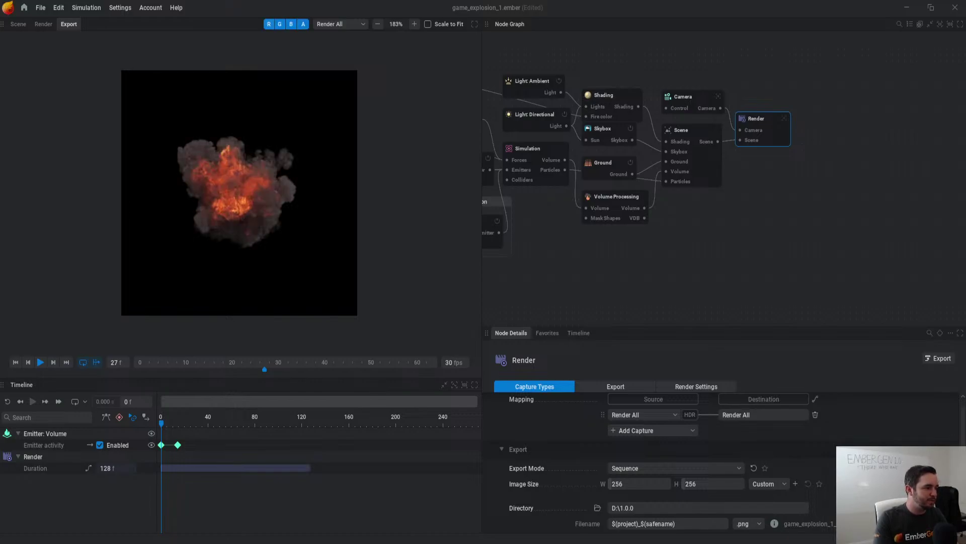
# Step: Add Motion Vector, Depth and Alpha captures to the Render node's capture mapping
pyautogui.scroll(1, 669, 463)
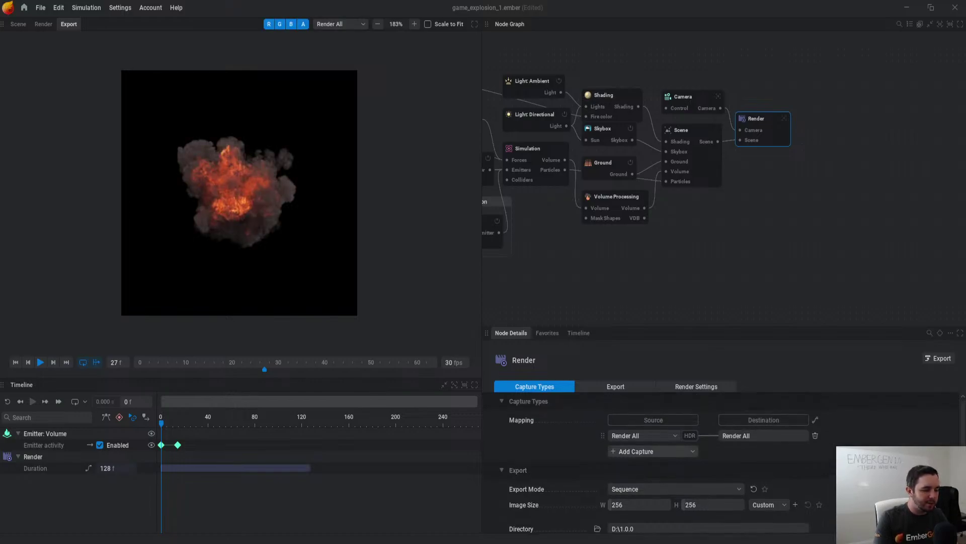
pyautogui.click(649, 451)
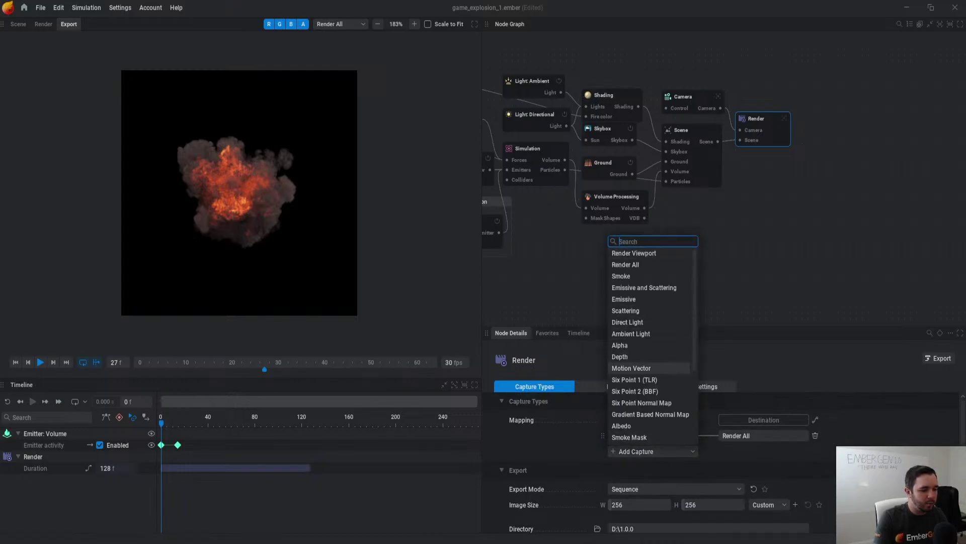
pyautogui.click(634, 368)
pyautogui.click(655, 467)
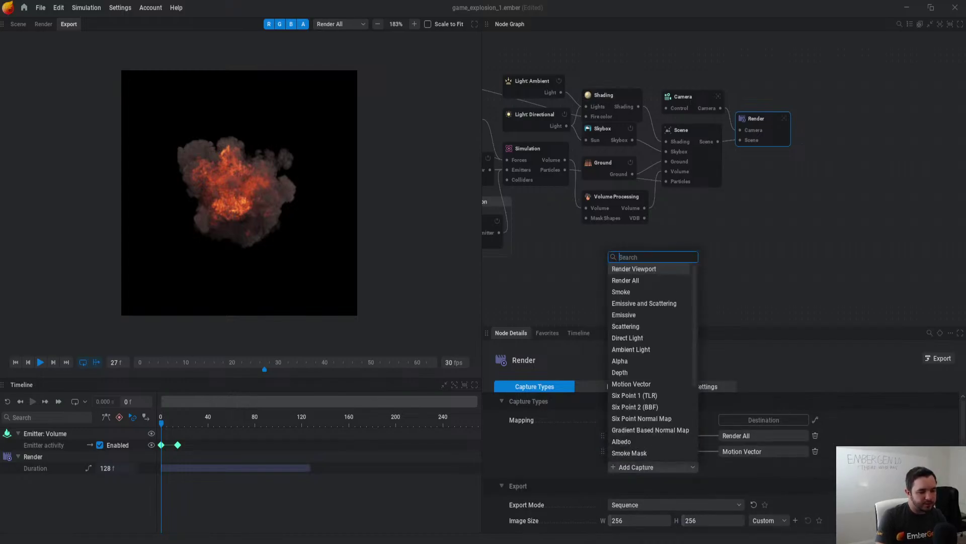
pyautogui.click(626, 372)
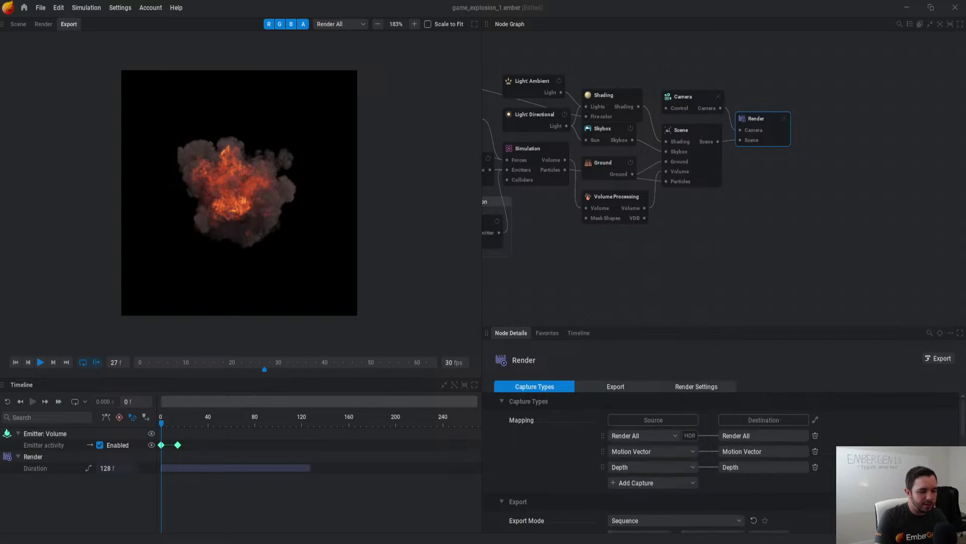
pyautogui.click(653, 482)
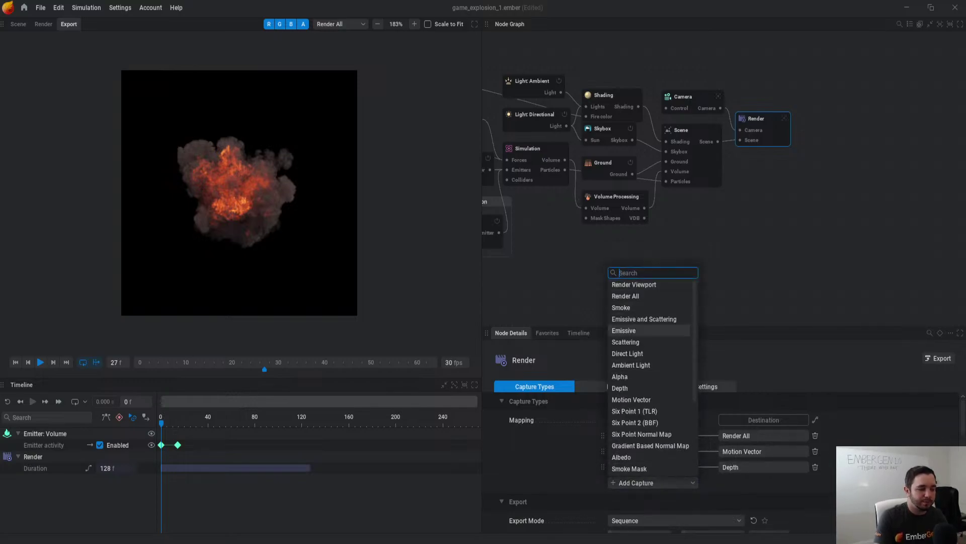
pyautogui.click(624, 376)
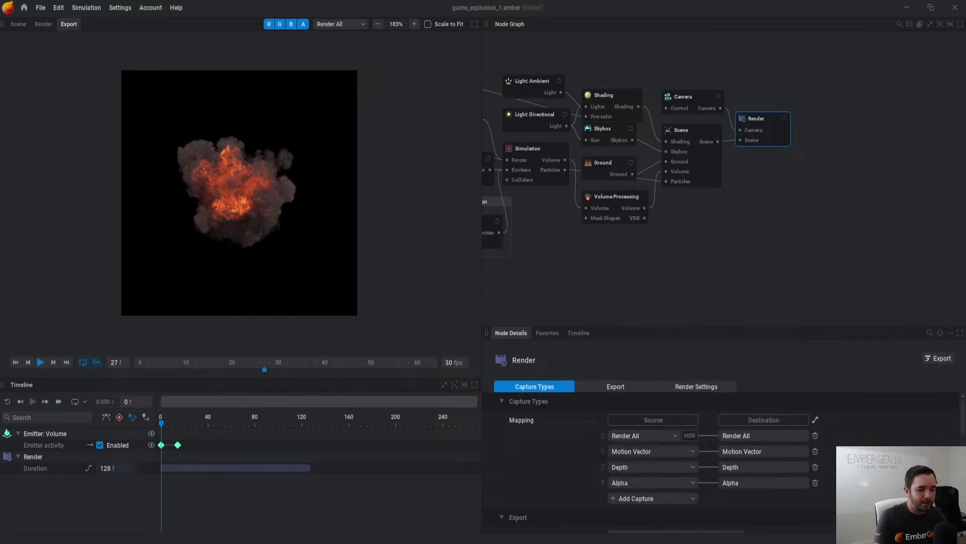
# Step: Expand the channel mapping, make the Render All destination RGBA with Alpha feeding its A channel, and move the Alpha mapping directly below it
pyautogui.click(815, 419)
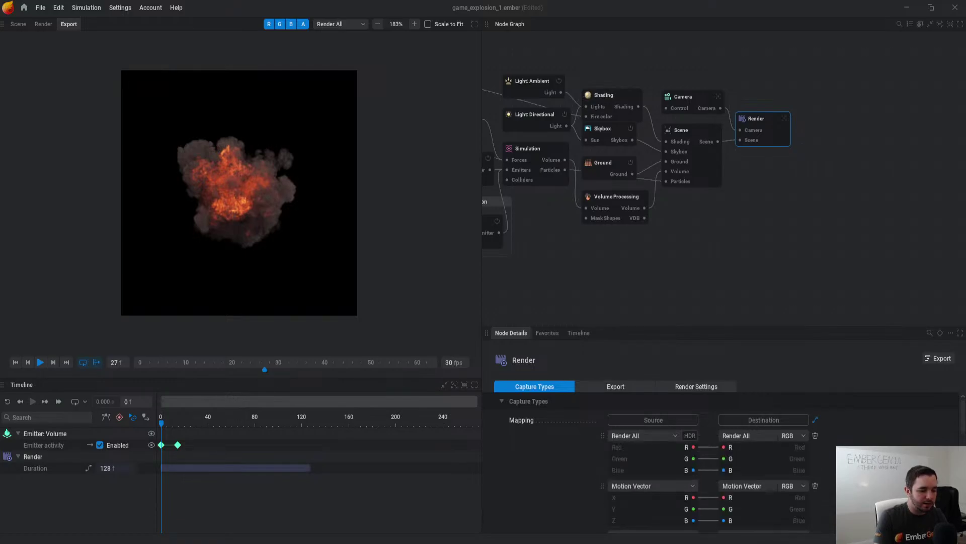
pyautogui.moveTo(755, 326); pyautogui.dragTo(755, 184)
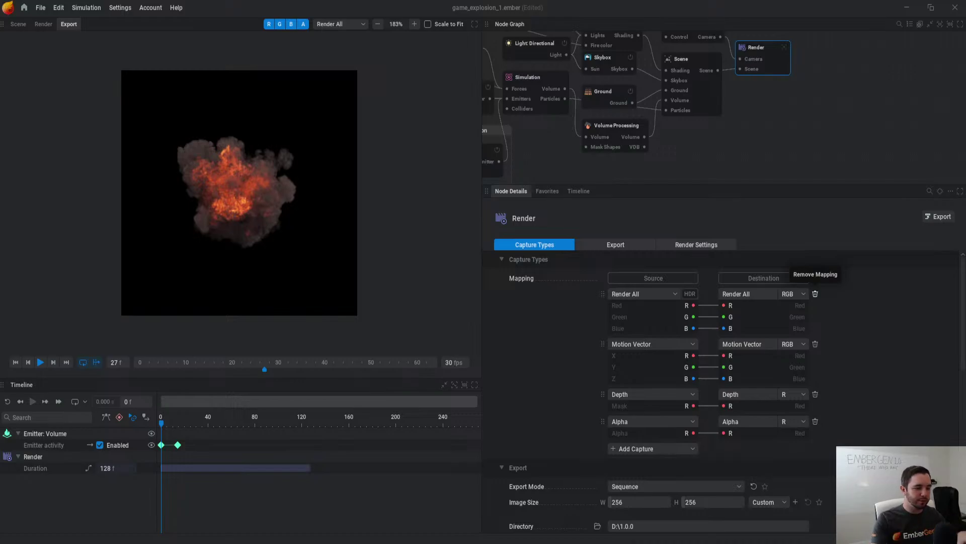
pyautogui.click(793, 293)
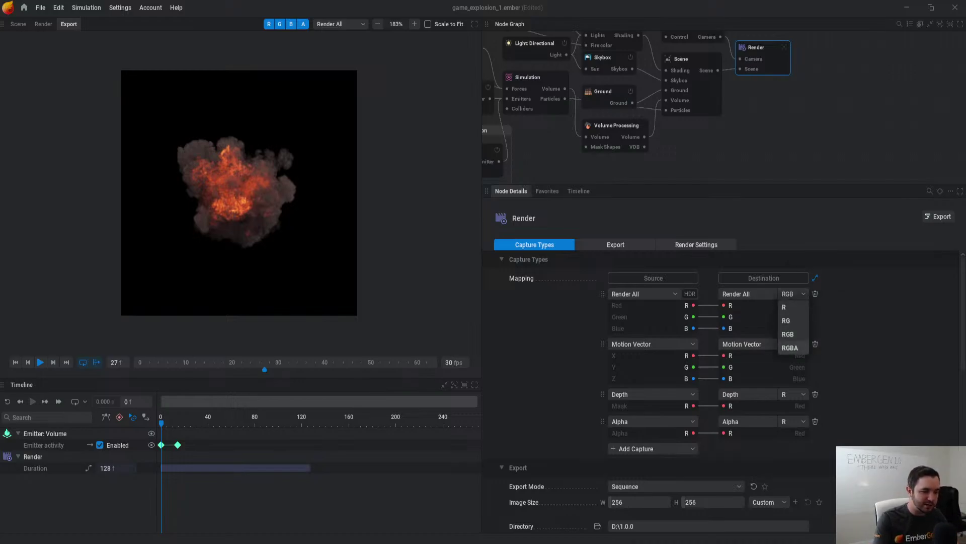
pyautogui.click(790, 348)
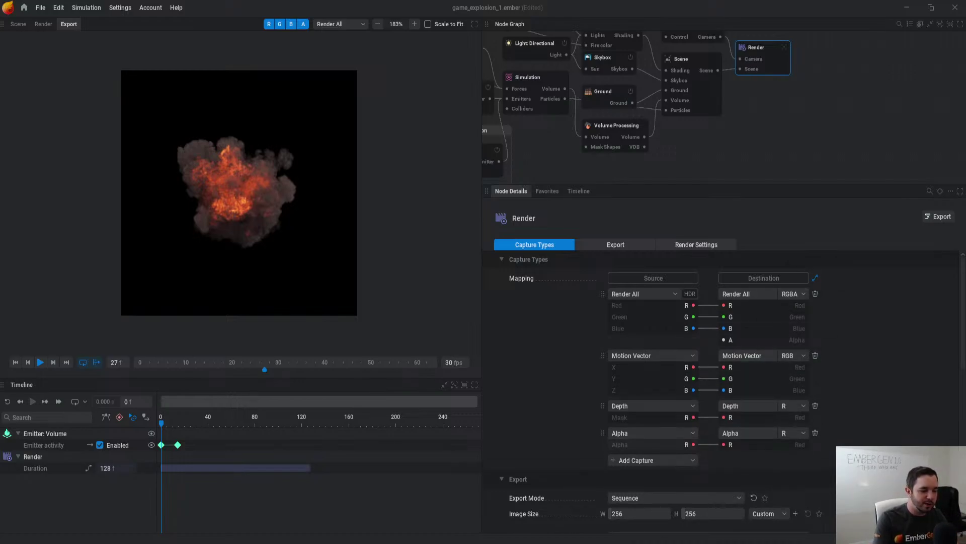
pyautogui.moveTo(694, 444); pyautogui.dragTo(724, 339)
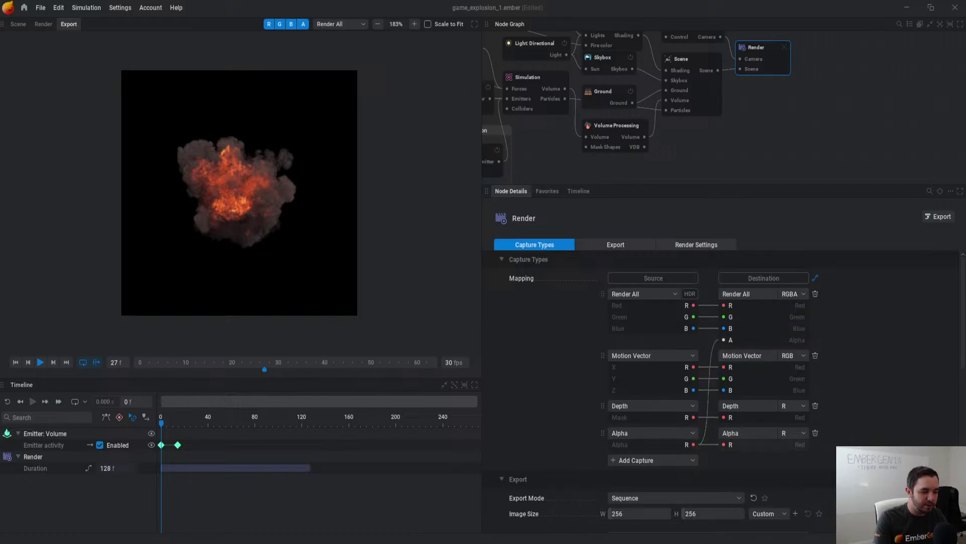
pyautogui.moveTo(602, 433); pyautogui.dragTo(602, 353)
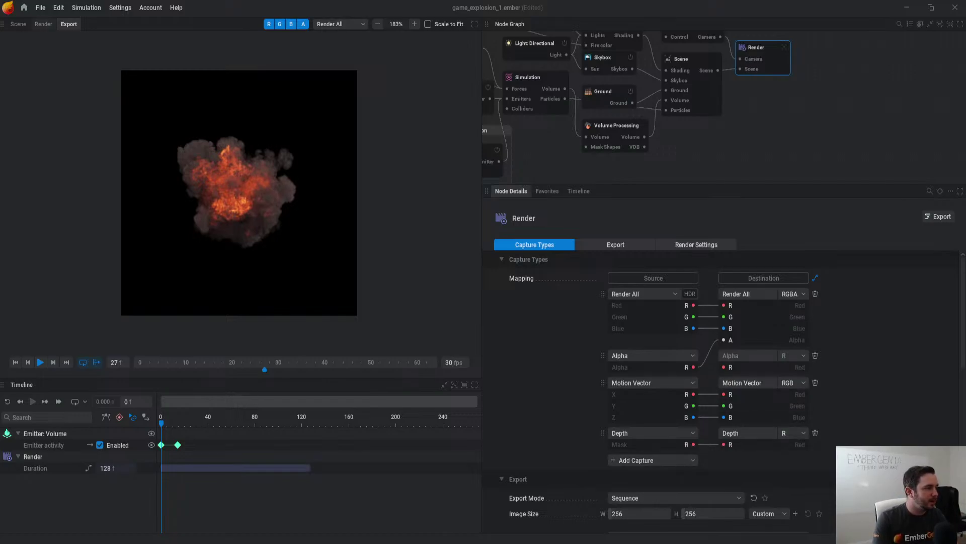
# Step: Run the simulation, preview its Motion Vector capture, and set the MV outer blur radius to 0.758 pixels and inner blur radius to 2.260 pixels
pyautogui.click(43, 24)
pyautogui.press('space')
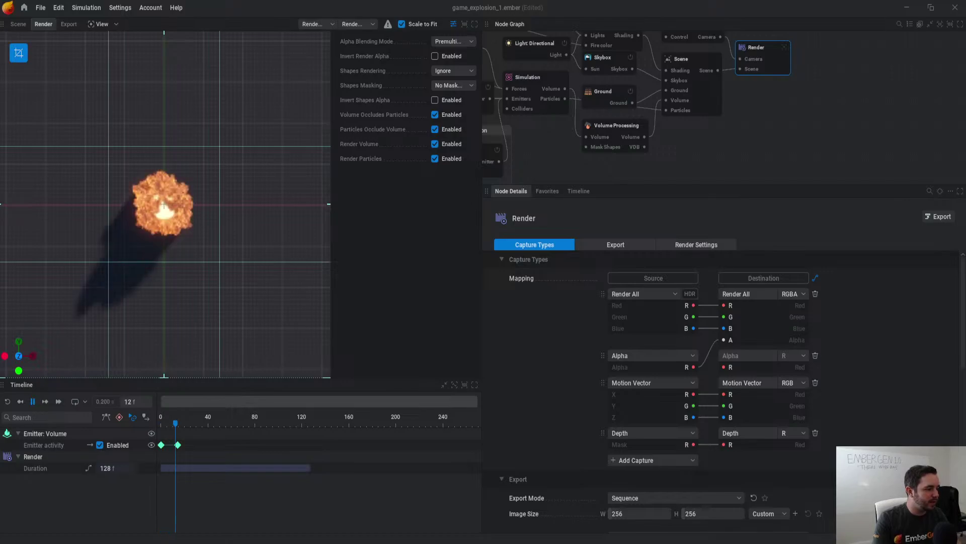
pyautogui.click(357, 24)
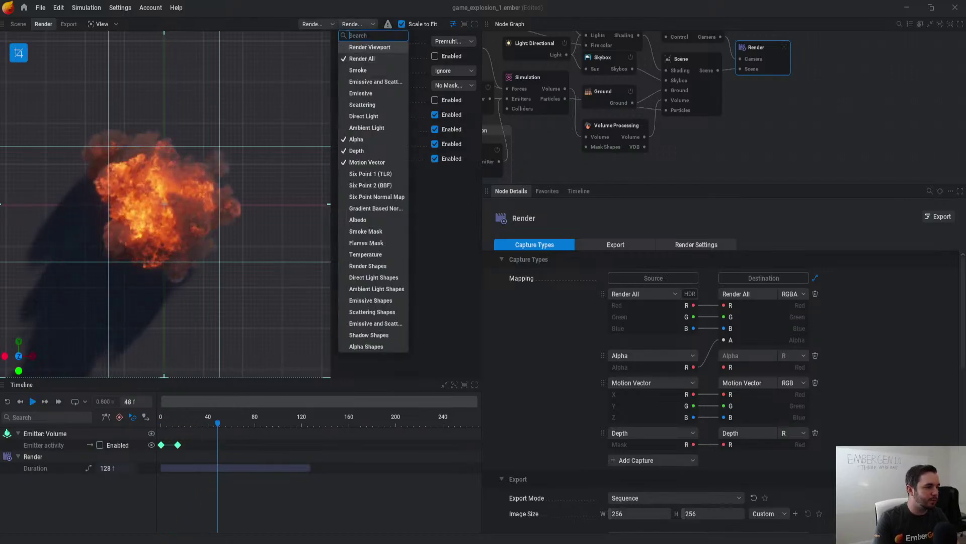
pyautogui.click(373, 160)
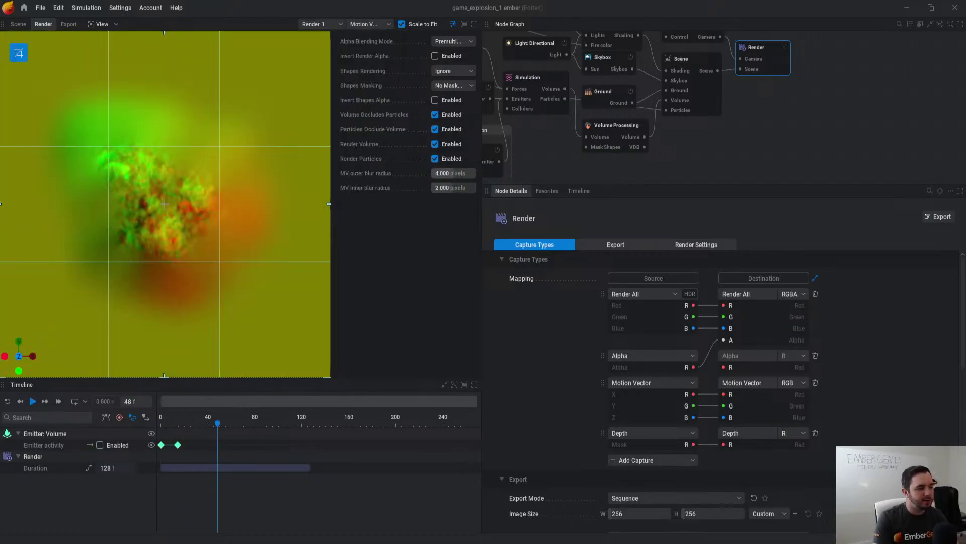
pyautogui.moveTo(453, 173)
pyautogui.mouseDown()
pyautogui.moveTo(428, 173)
pyautogui.moveTo(461, 188)
pyautogui.mouseUp()
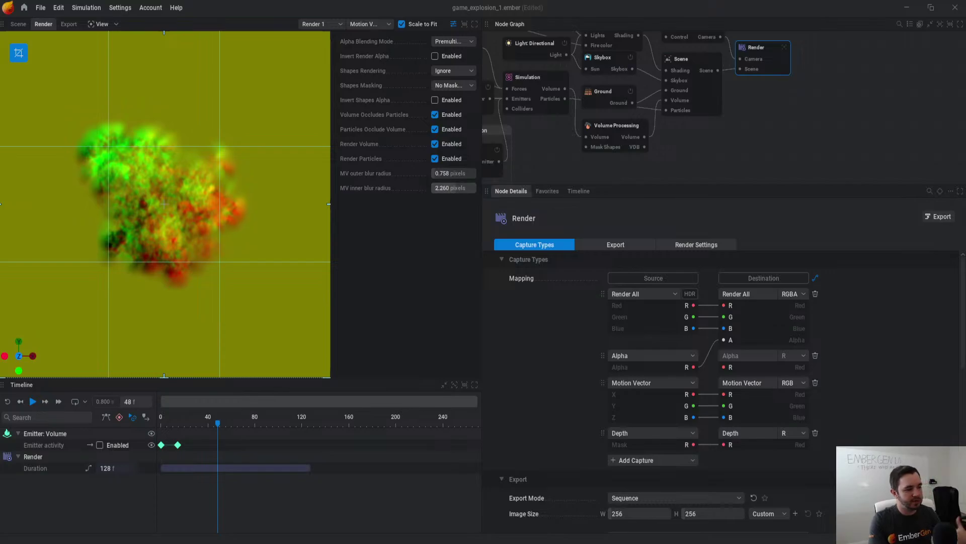
# Step: Preview the Six Point 1 (TLR) capture with the six points black background enabled and the smoke density boost at 171.667 %
pyautogui.click(364, 24)
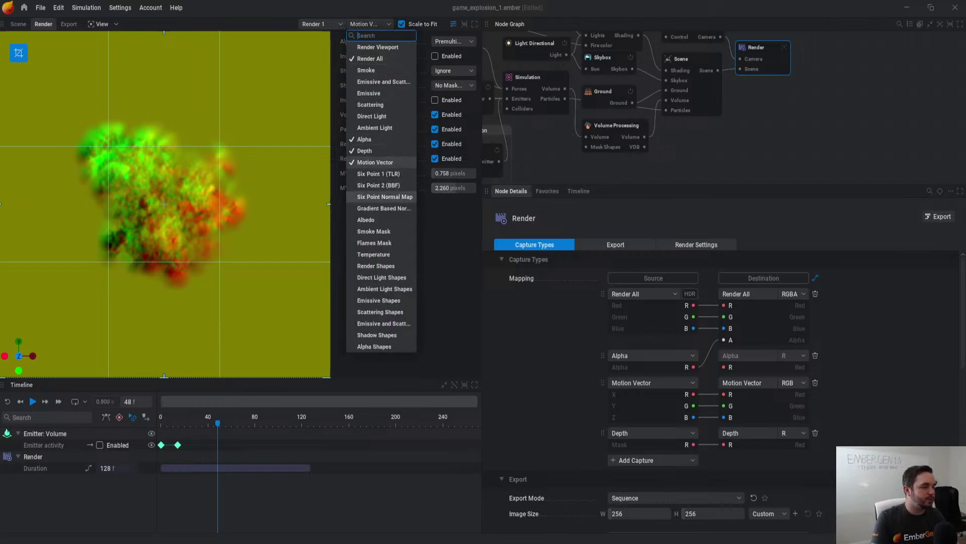
pyautogui.click(375, 174)
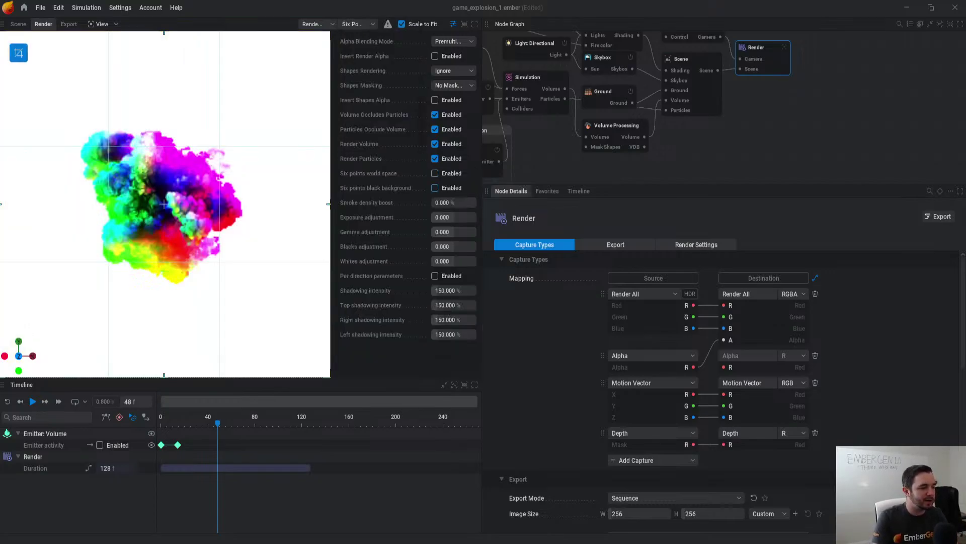
pyautogui.click(435, 187)
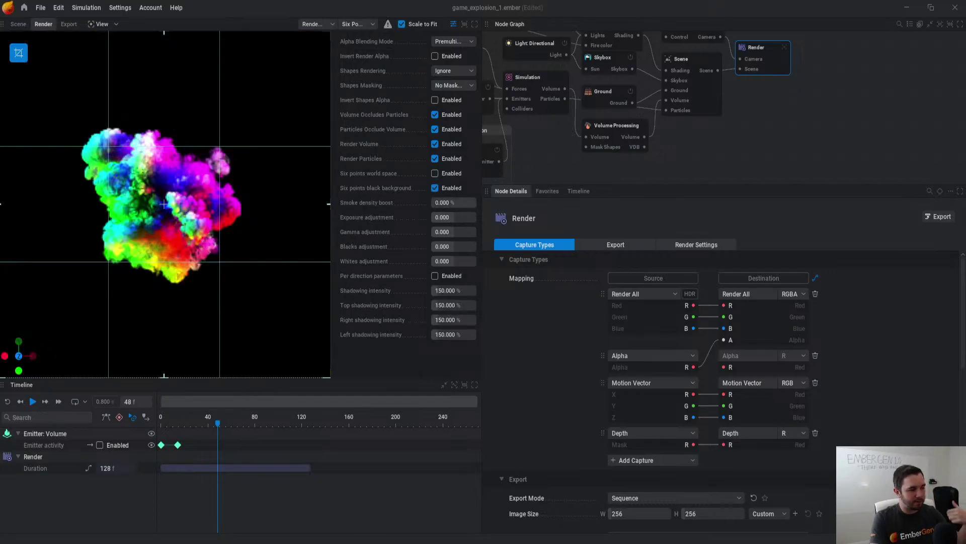
pyautogui.moveTo(446, 202); pyautogui.dragTo(483, 202)
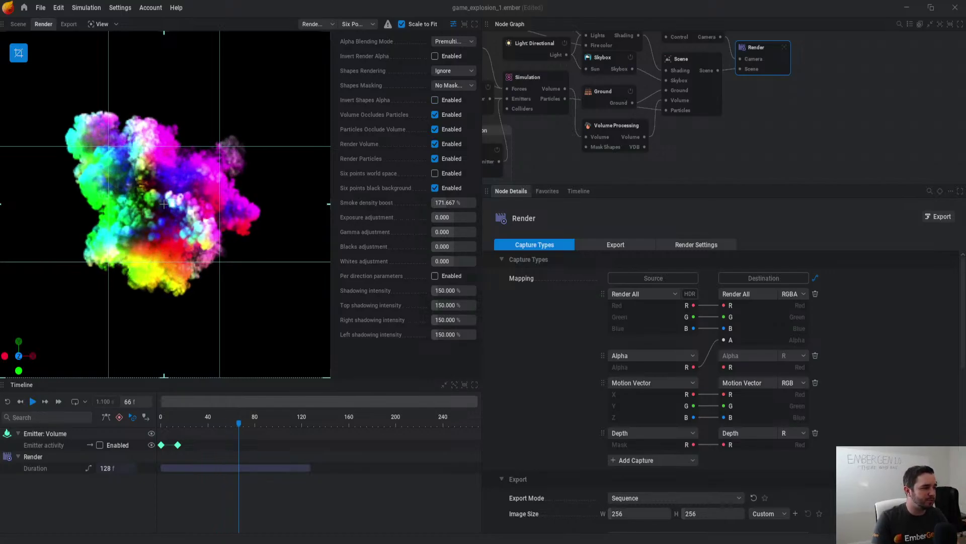
# Step: Review the Render node's settings and change its export mode to Flipbook, keeping the filename pattern
pyautogui.scroll(-9, 722, 393)
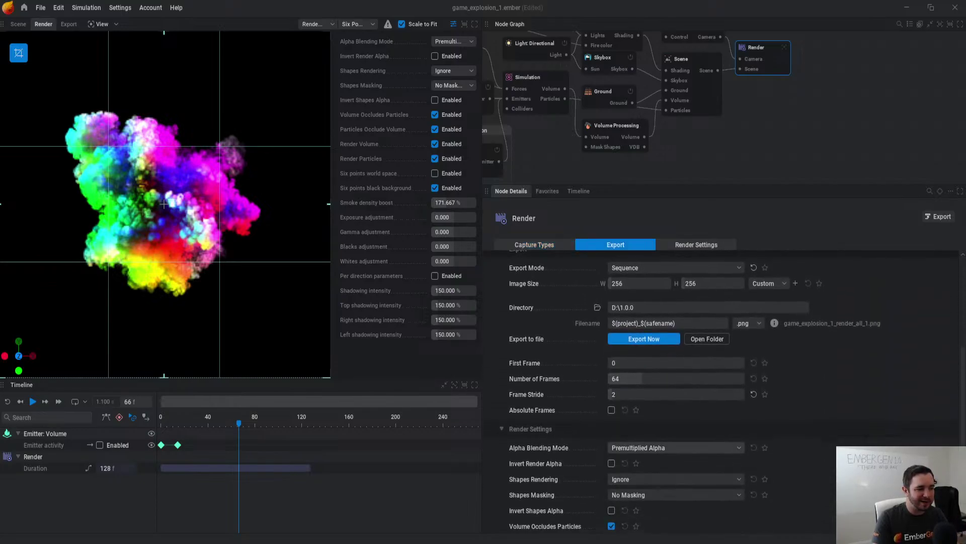
pyautogui.scroll(-5, 694, 390)
pyautogui.scroll(5, 694, 390)
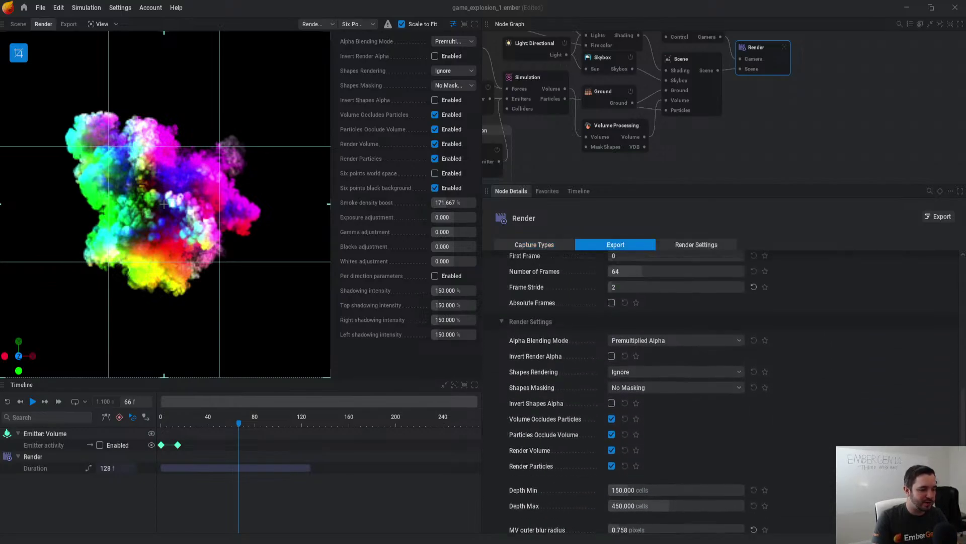
pyautogui.scroll(5, 694, 390)
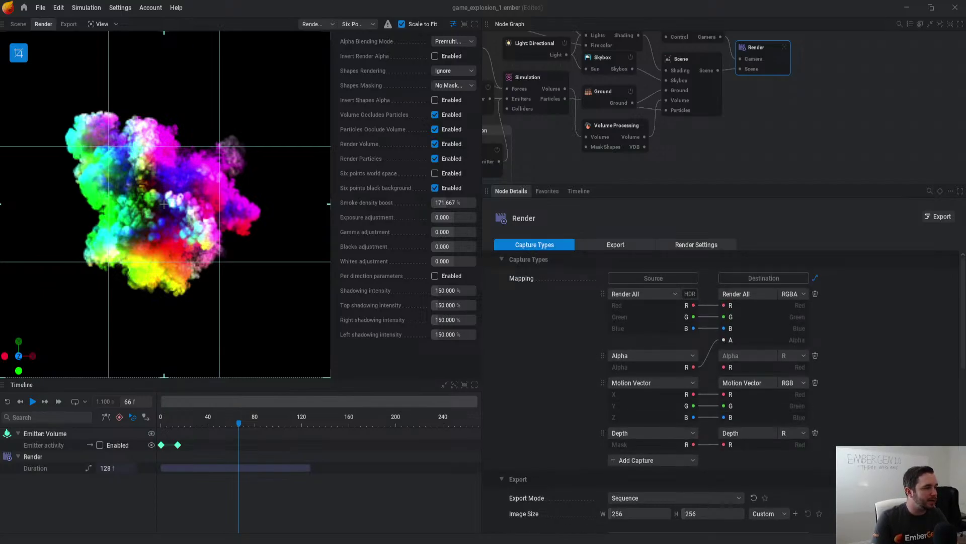
pyautogui.scroll(-3, 694, 390)
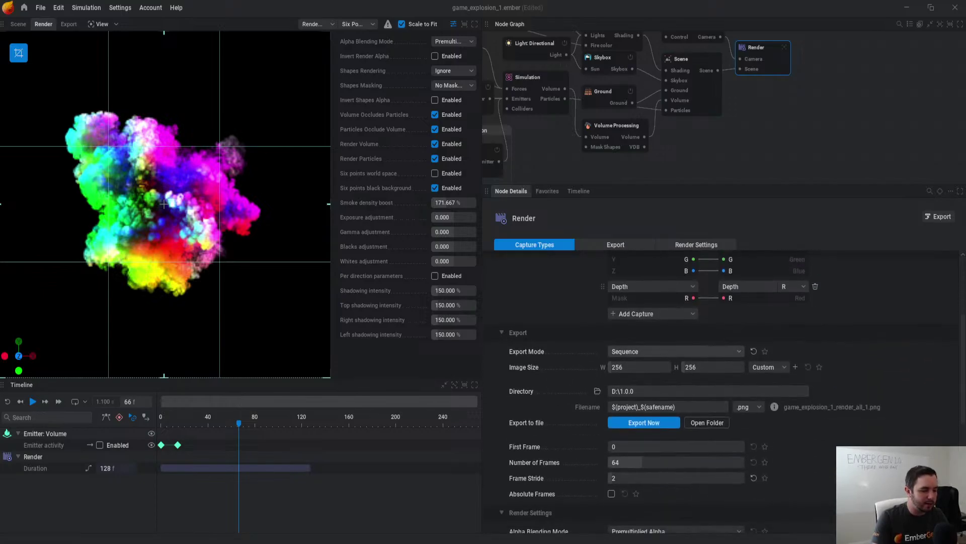
pyautogui.click(676, 351)
pyautogui.click(654, 365)
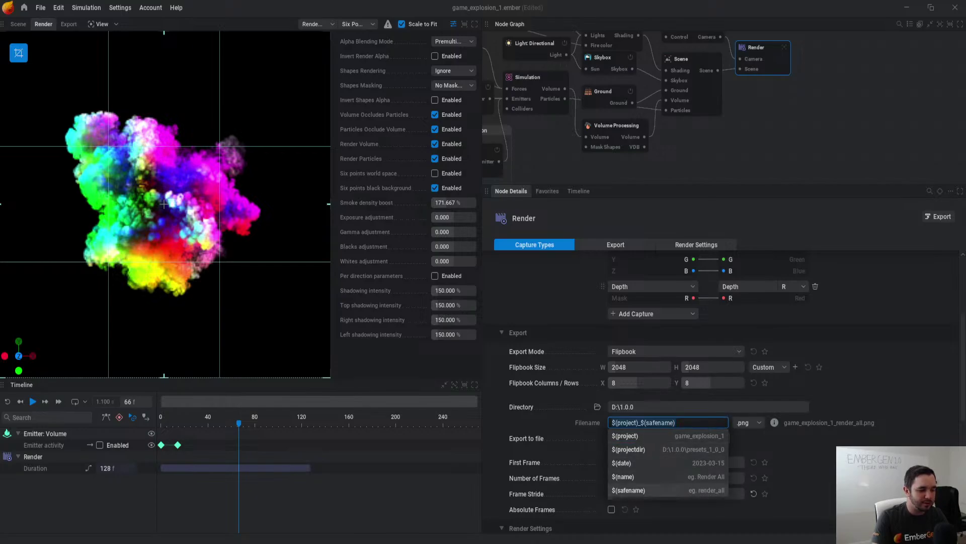
pyautogui.press('Escape')
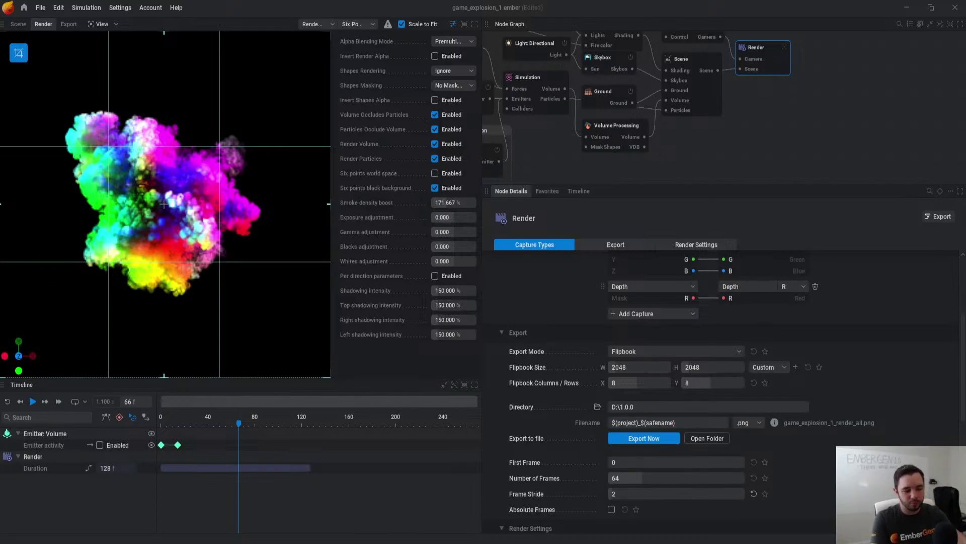
# Step: Review the capture mappings and export the explosion with all its captures as flipbooks
pyautogui.scroll(3, 672, 389)
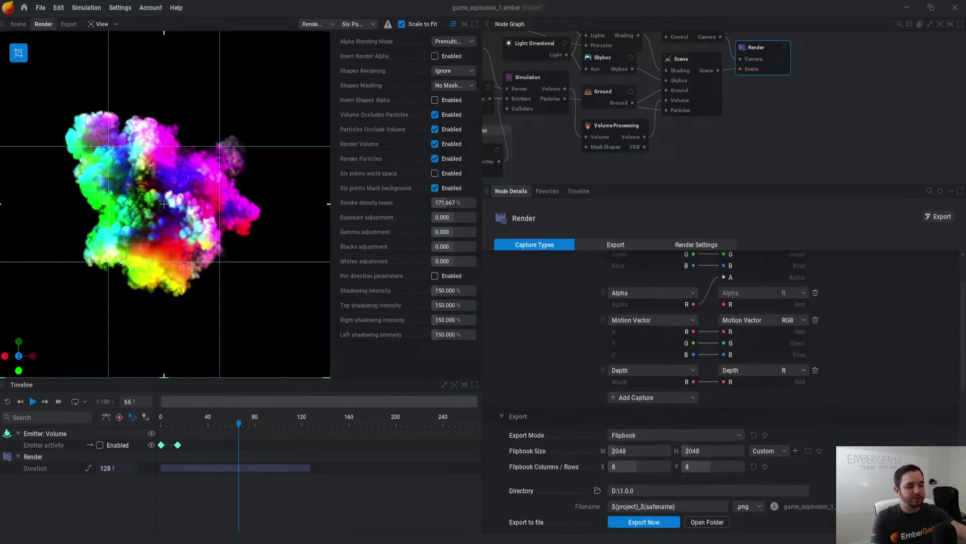
pyautogui.scroll(1, 672, 392)
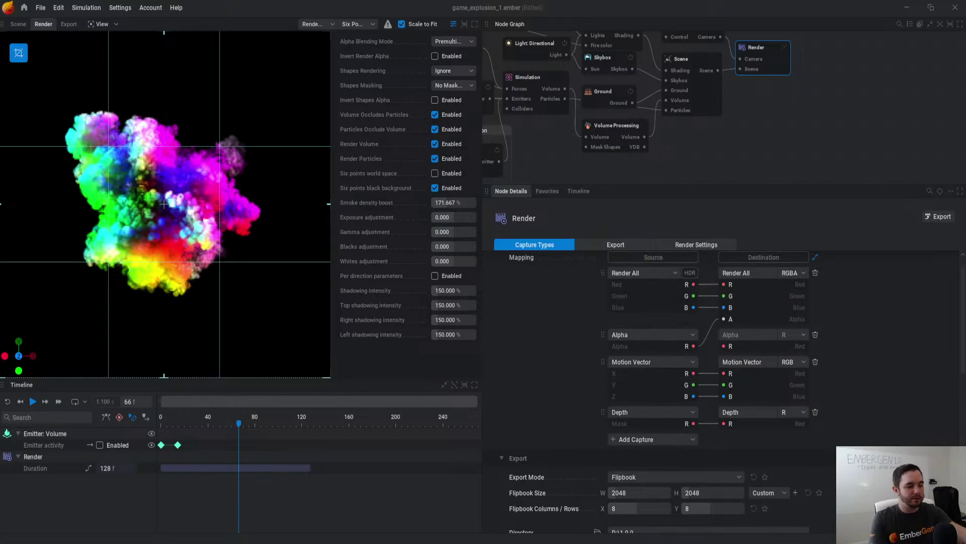
pyautogui.scroll(-1, 673, 392)
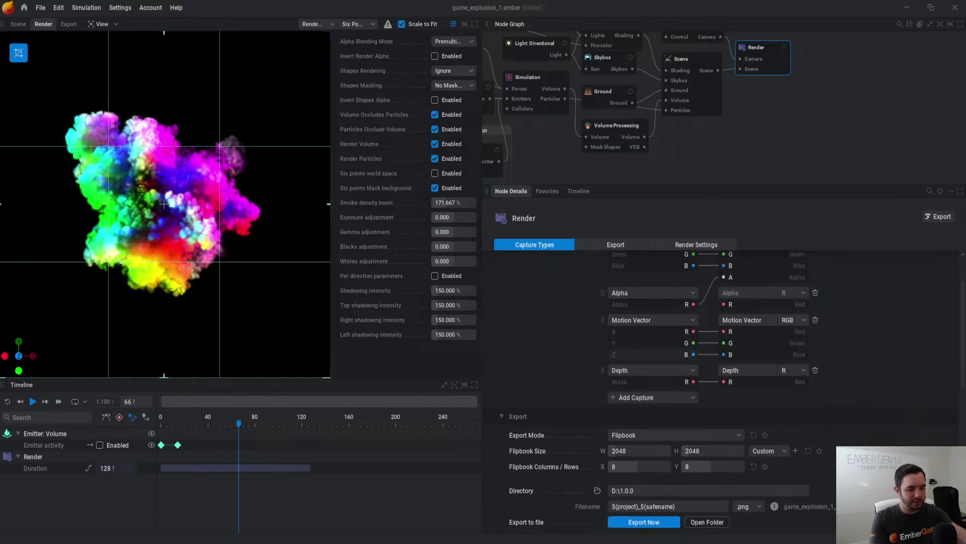
pyautogui.scroll(-2, 672, 391)
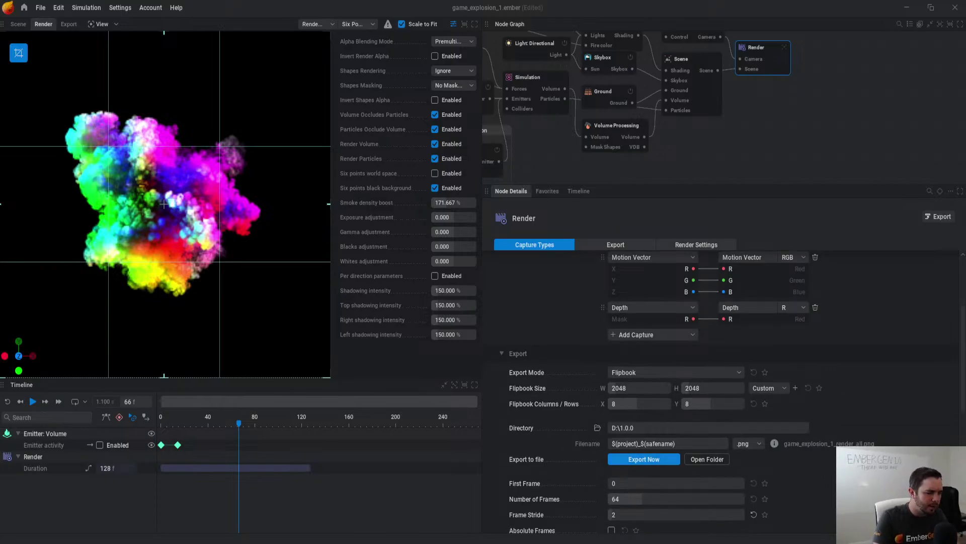
pyautogui.click(644, 459)
pyautogui.press('Return')
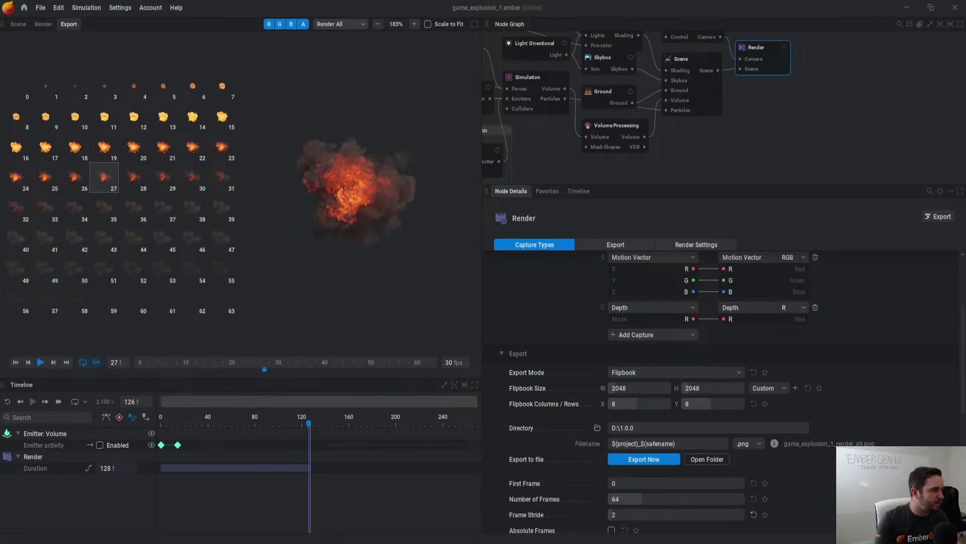
# Step: Preview the exported Motion Vector and Depth flipbooks
pyautogui.click(340, 25)
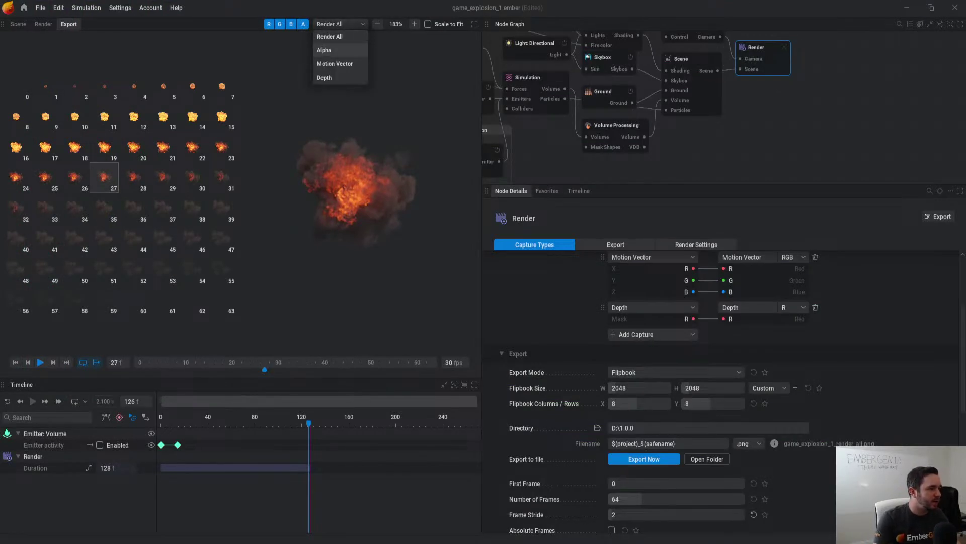
pyautogui.click(335, 64)
pyautogui.click(341, 24)
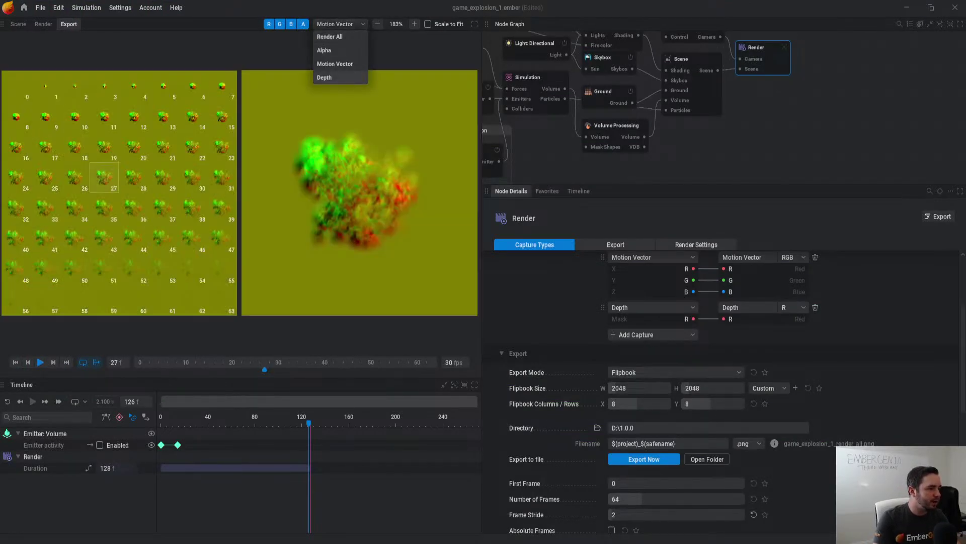
pyautogui.click(334, 78)
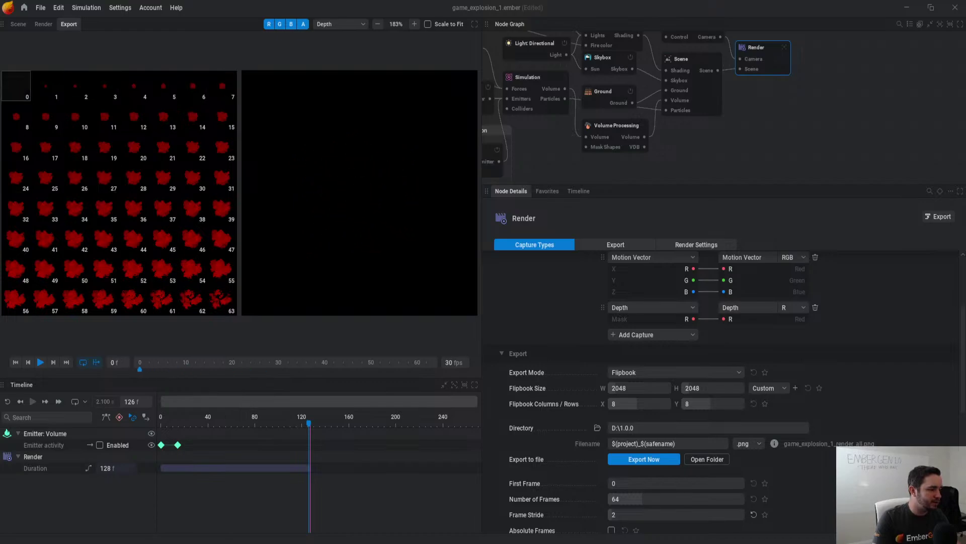
pyautogui.click(340, 24)
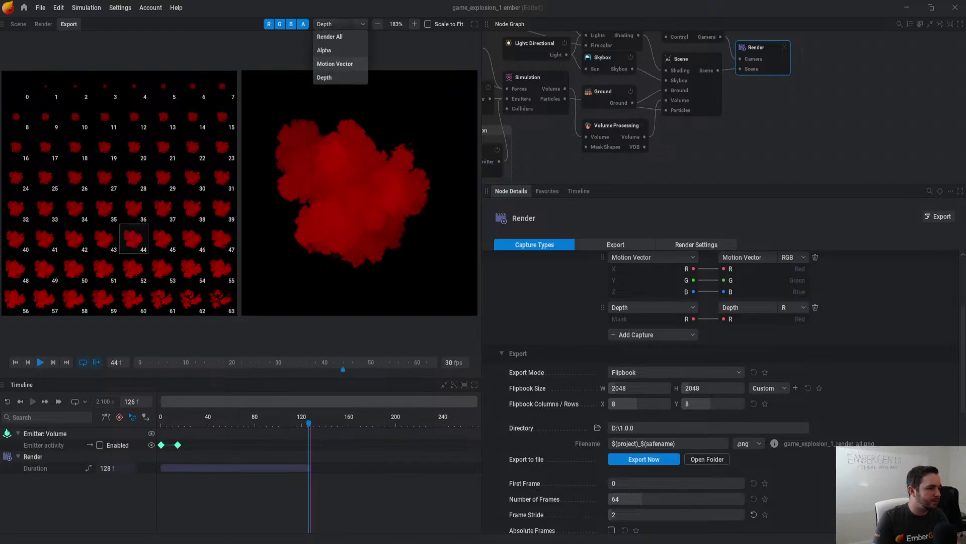
pyautogui.click(325, 78)
# Step: Inspect the Depth and Motion Vector flipbooks in the red channel only, then restore all channels and return to the Render All preview
pyautogui.click(269, 24)
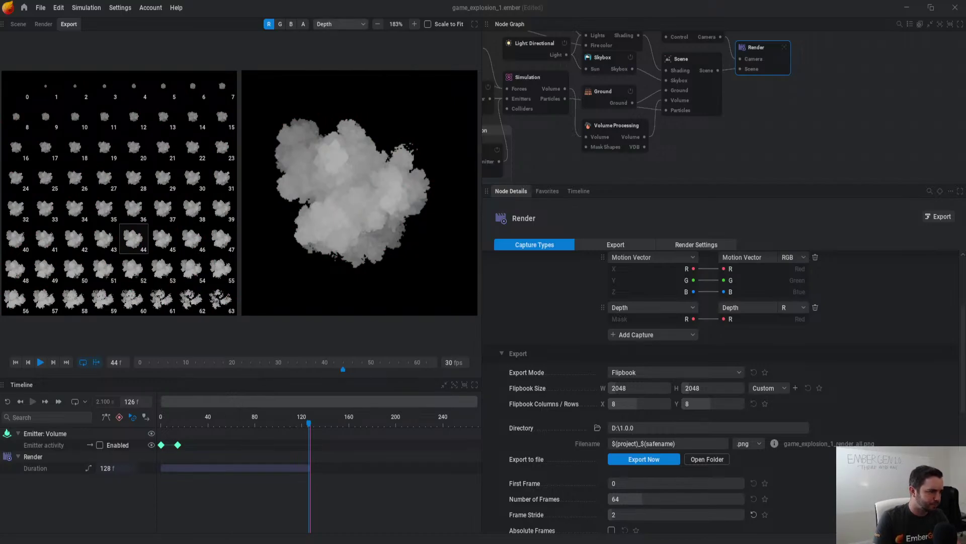
pyautogui.click(341, 24)
pyautogui.click(335, 64)
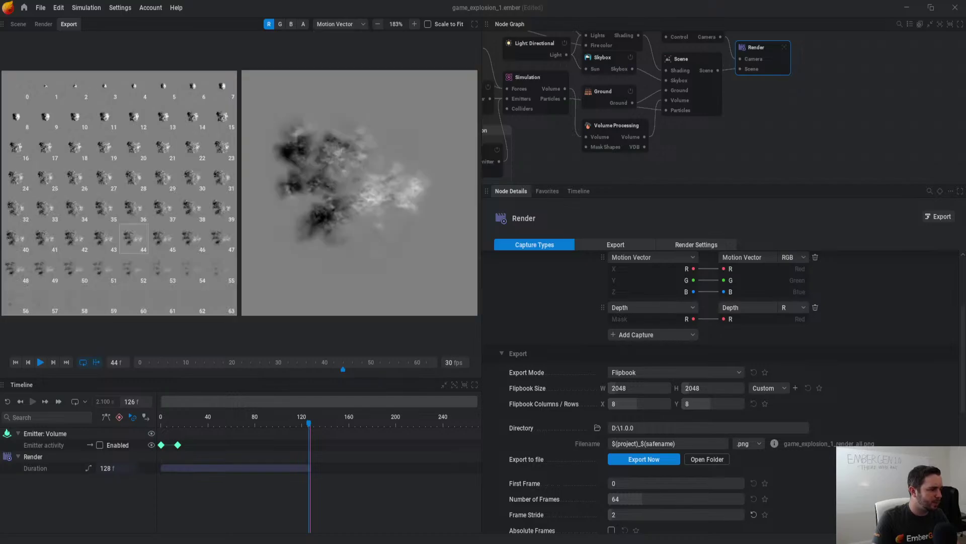
pyautogui.click(269, 24)
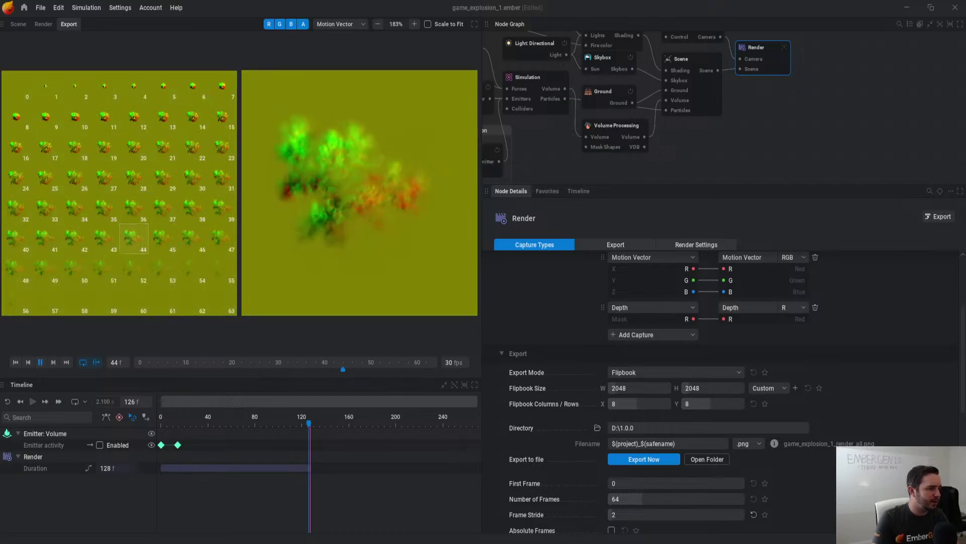
pyautogui.click(340, 24)
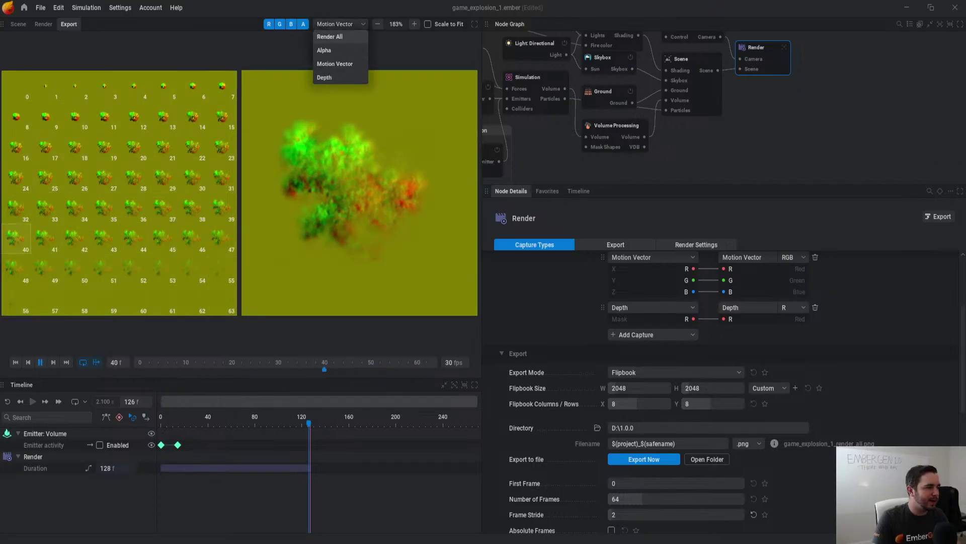
pyautogui.click(332, 36)
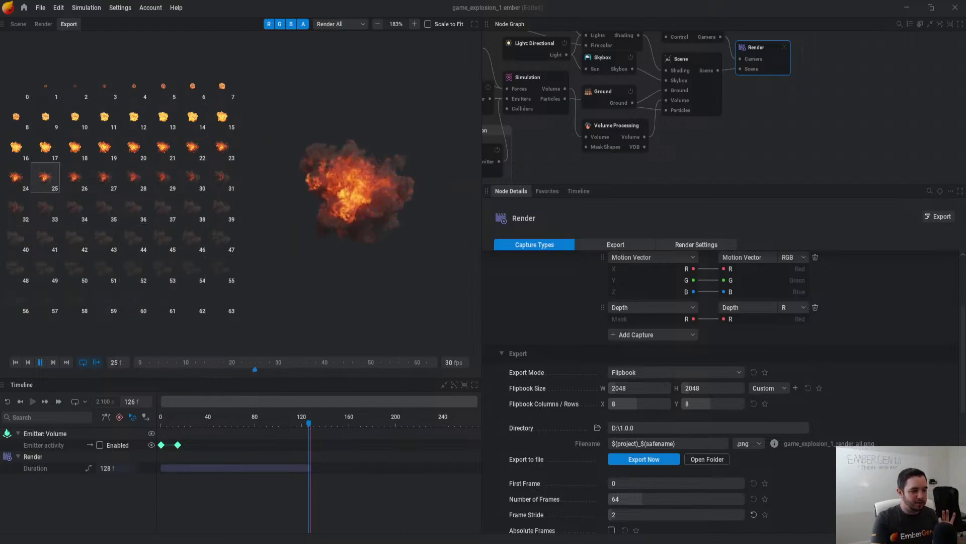
# Step: Set the Render node's alpha blending mode to Straight Alpha and re-export the flipbooks, overwriting the existing files
pyautogui.scroll(-5, 724, 393)
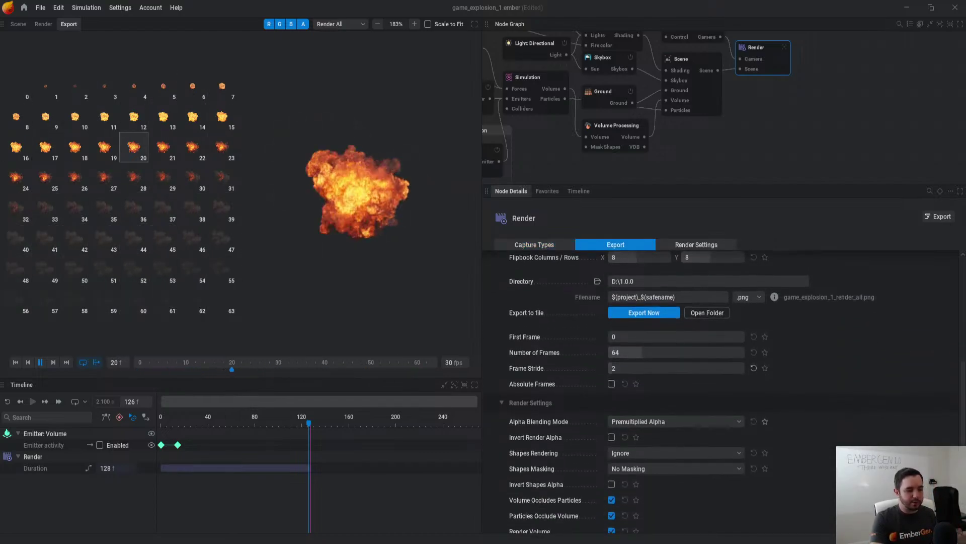
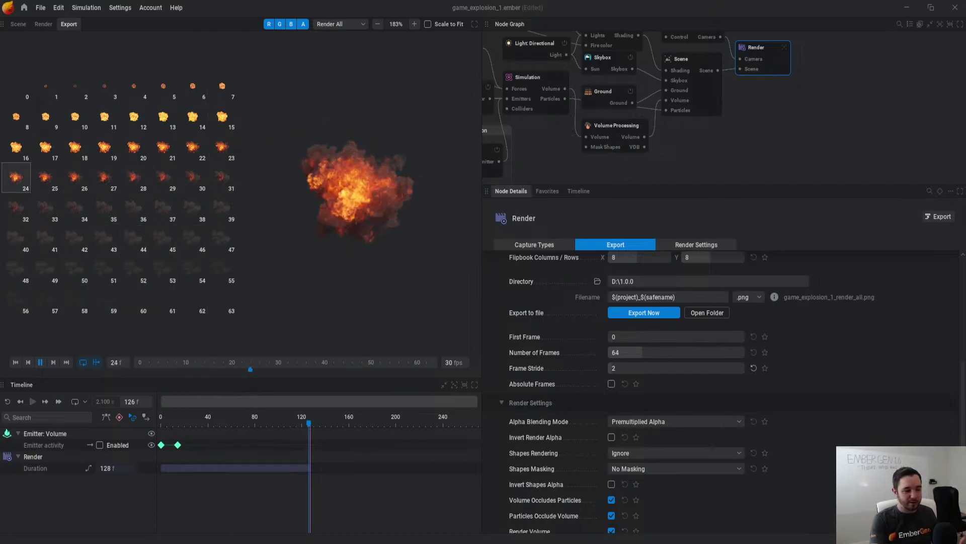
pyautogui.click(675, 421)
pyautogui.click(634, 448)
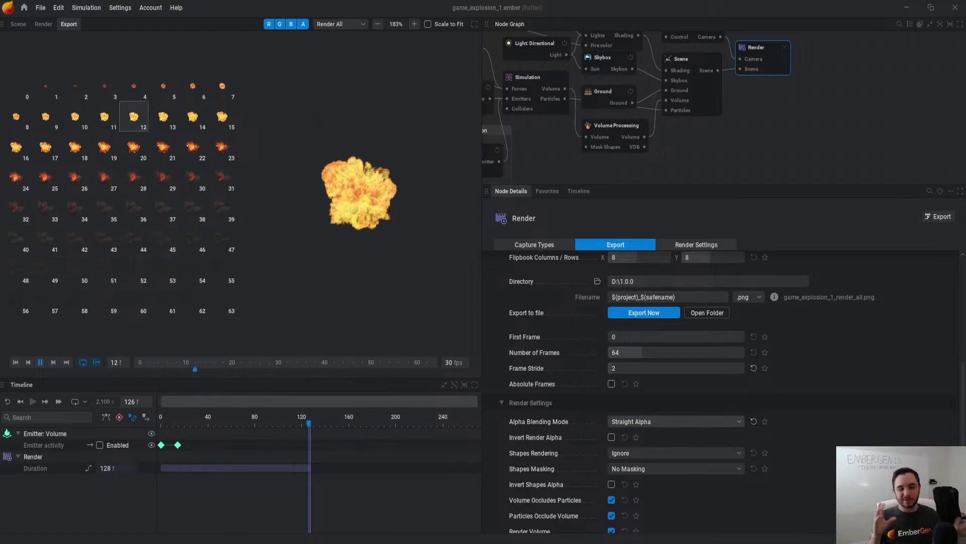
pyautogui.scroll(2, 725, 352)
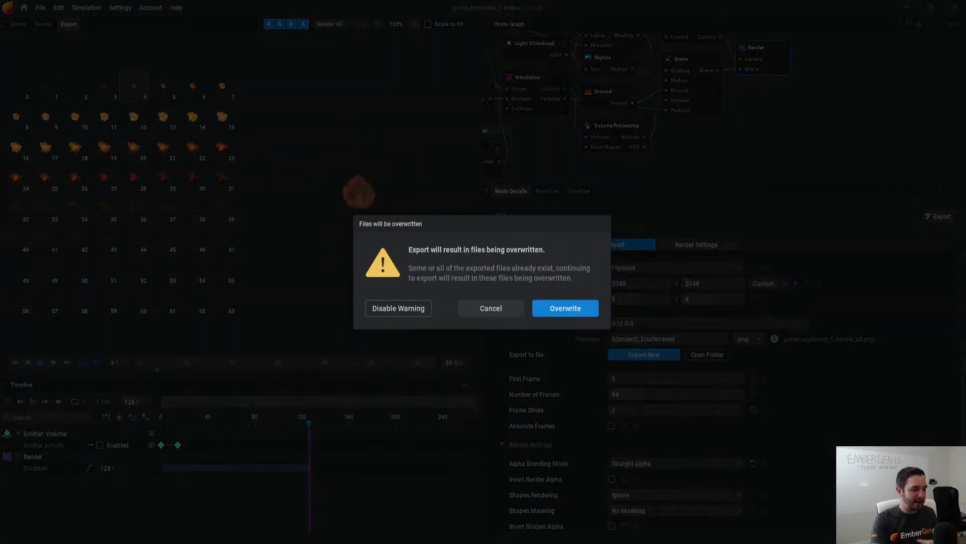
pyautogui.press('Return')
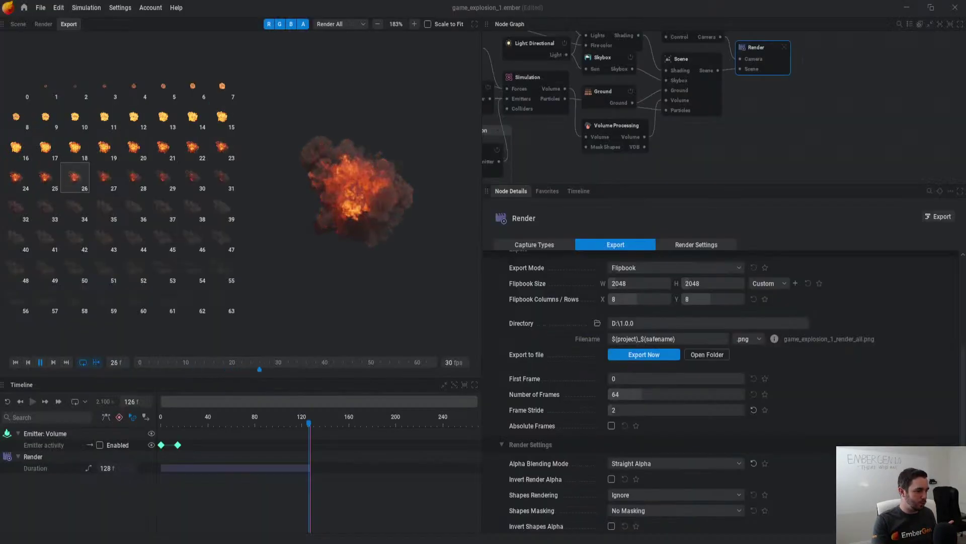
# Step: Inspect the Render All flipbook's individual color and alpha channels, then restore the full RGBA preview
pyautogui.press('r')
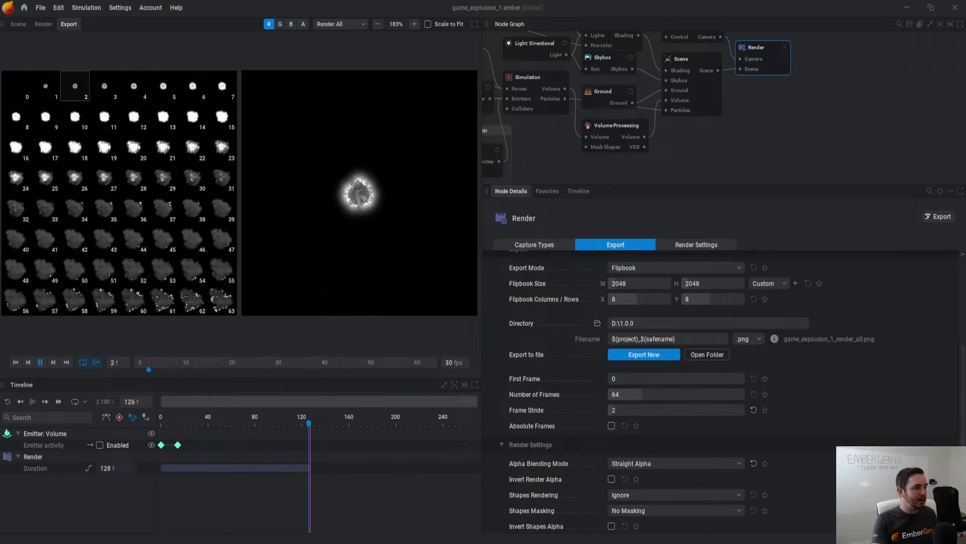
pyautogui.press('g')
pyautogui.press('b')
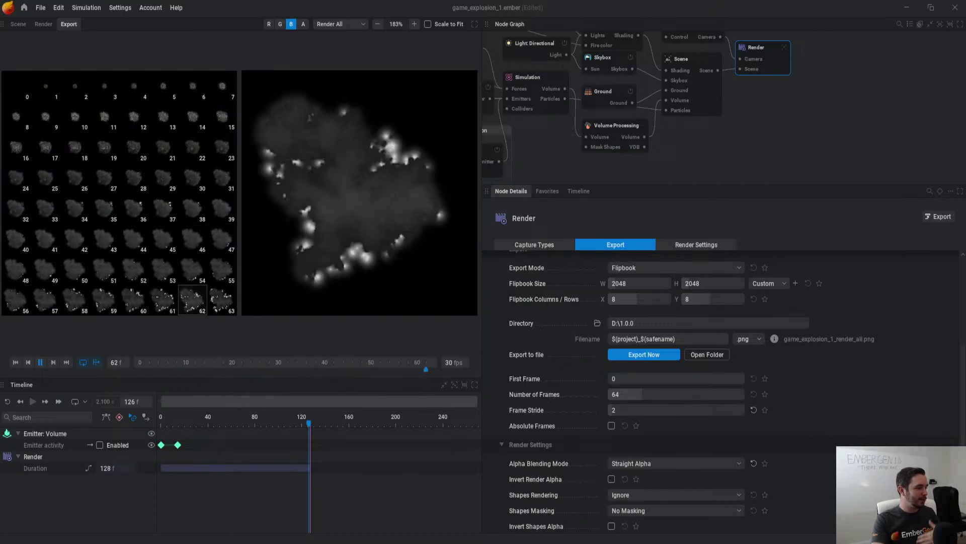
pyautogui.press('a')
pyautogui.press('a')
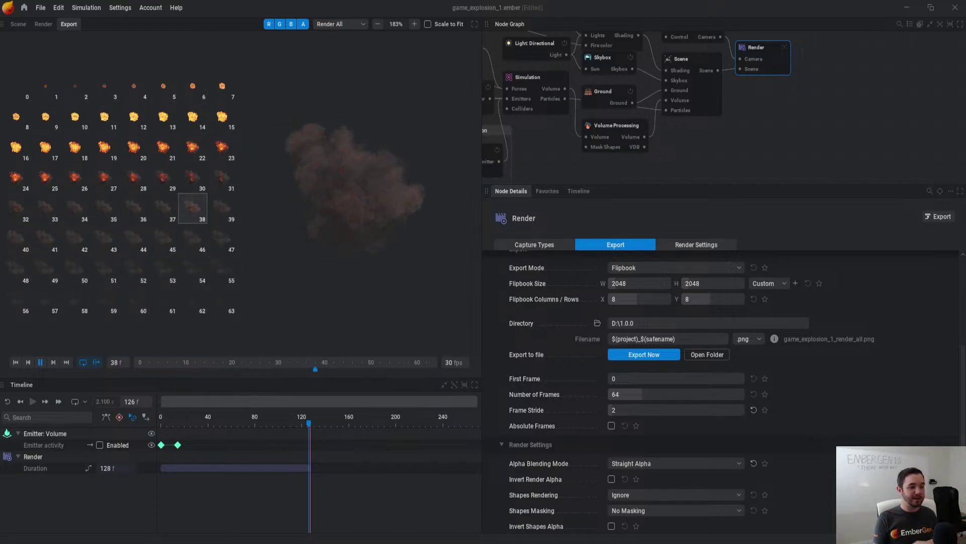
# Step: Set the Render All destination to RGB, remove the Alpha, Motion Vector and Depth captures, and export the flipbook over the existing files
pyautogui.scroll(-4, 725, 393)
pyautogui.scroll(2, 724, 392)
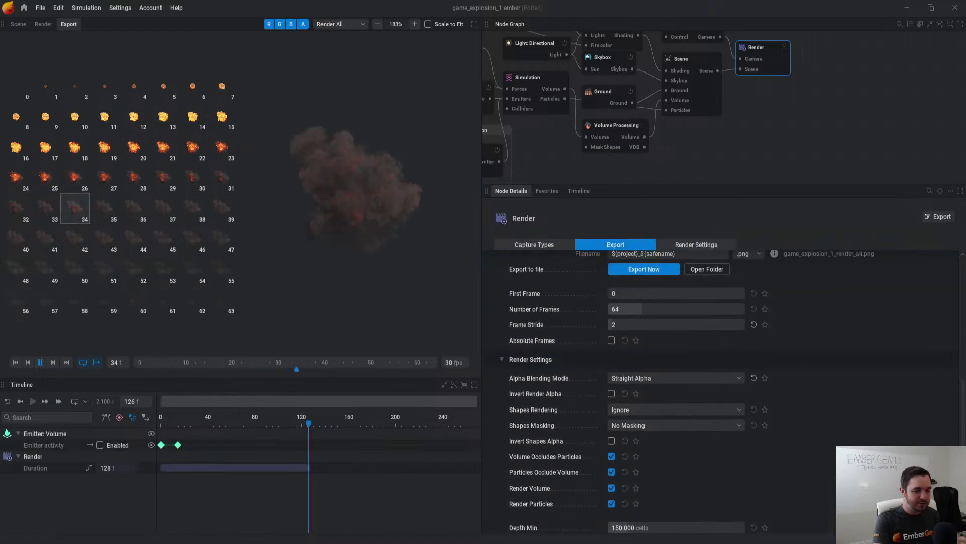
pyautogui.scroll(5, 725, 393)
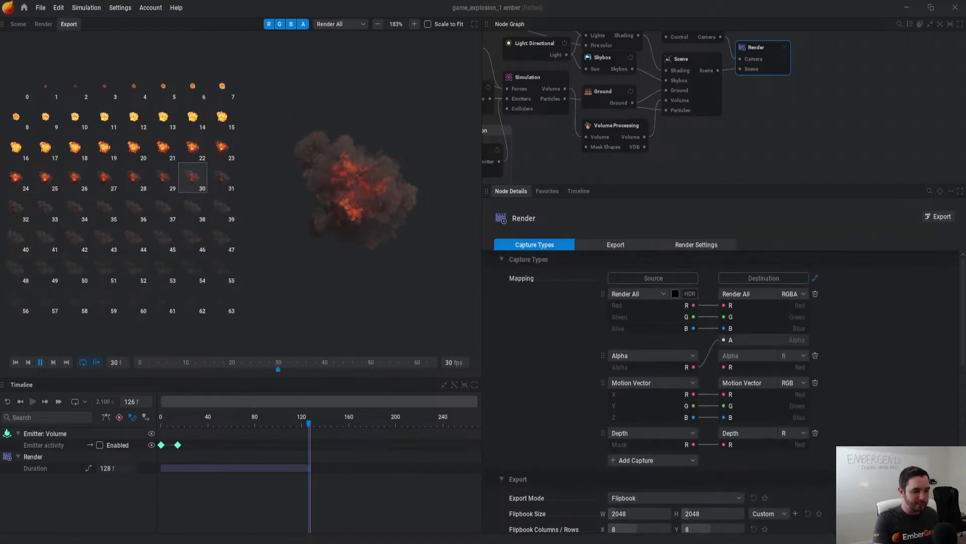
pyautogui.click(793, 293)
pyautogui.click(788, 317)
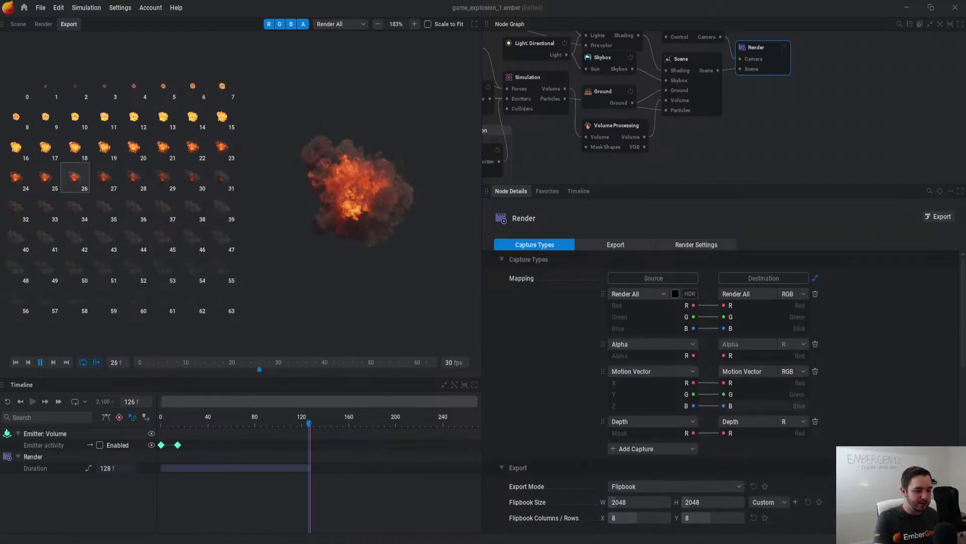
pyautogui.scroll(-5, 725, 392)
pyautogui.scroll(5, 724, 393)
pyautogui.scroll(-2, 725, 392)
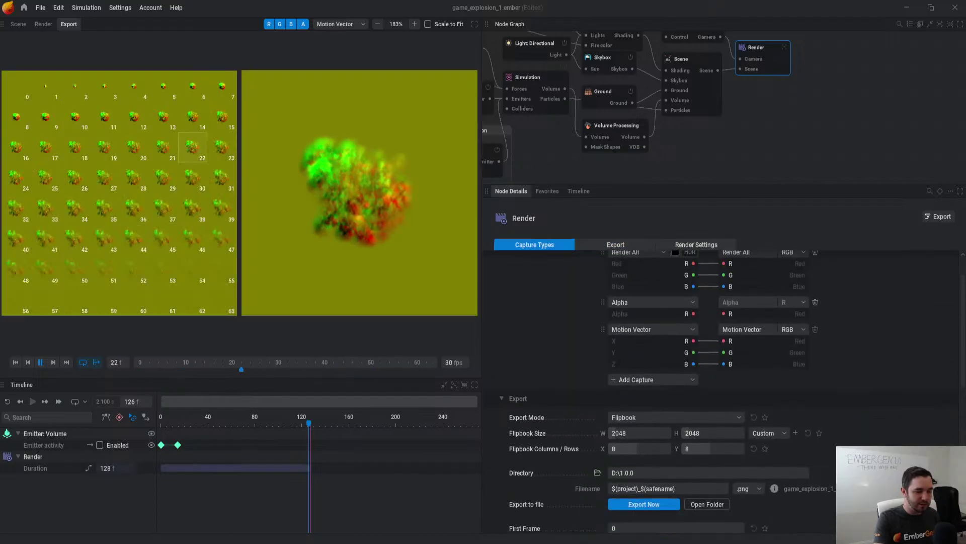
pyautogui.click(643, 503)
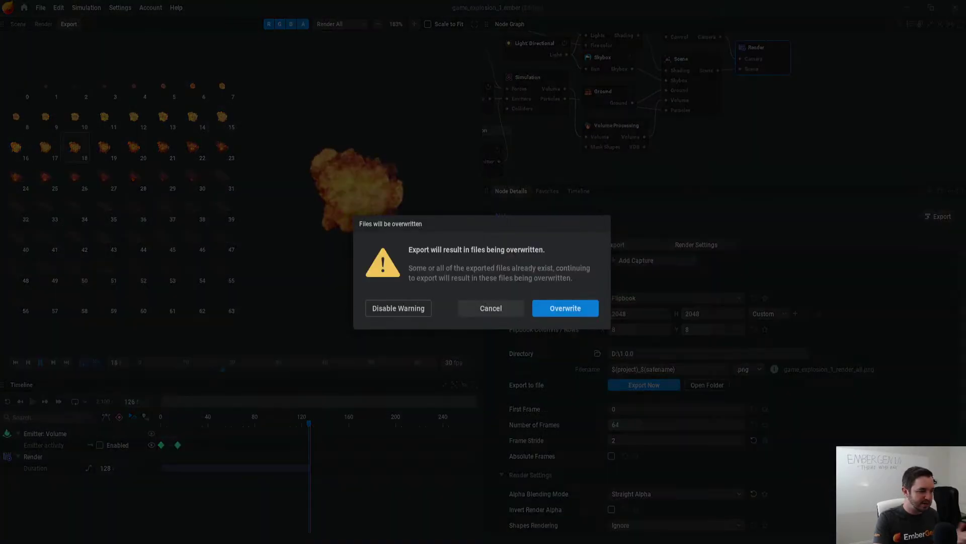
pyautogui.press('Return')
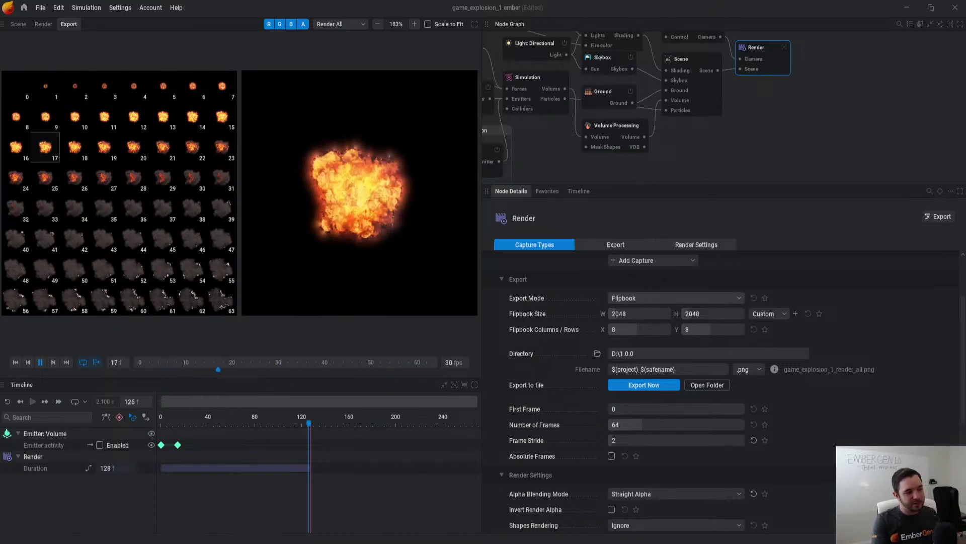
# Step: Move the Render node slightly upward in the node graph and set its alpha blending mode to Premultiplied Alpha
pyautogui.moveTo(725, 111); pyautogui.dragTo(733, 153, button='middle')
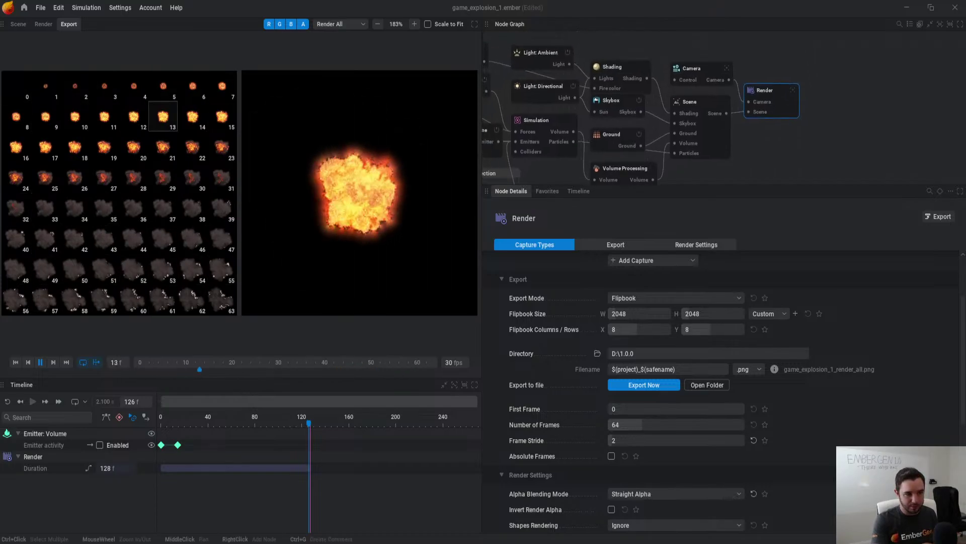
pyautogui.moveTo(772, 95); pyautogui.dragTo(770, 86)
pyautogui.scroll(3, 704, 353)
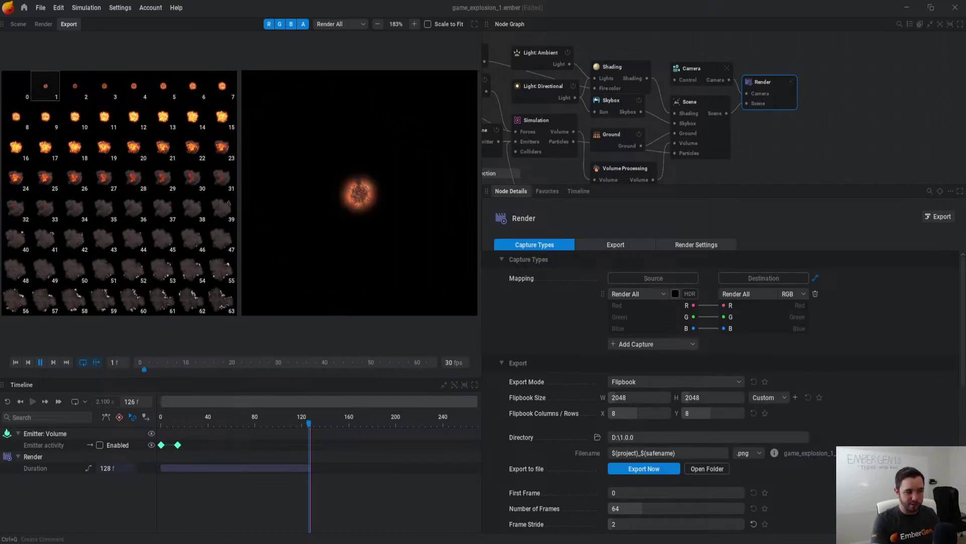
pyautogui.scroll(-3, 725, 352)
pyautogui.scroll(-2, 725, 352)
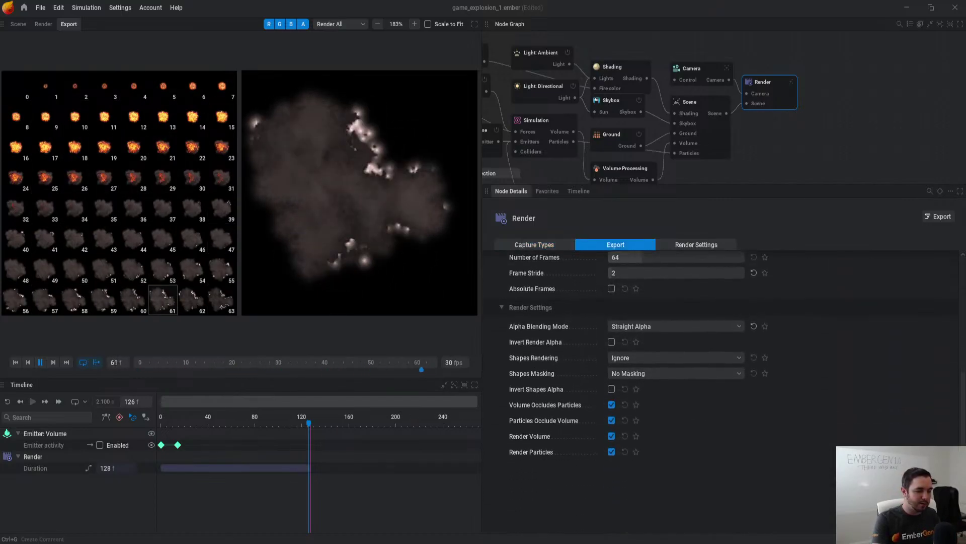
pyautogui.click(674, 326)
pyautogui.click(649, 350)
pyautogui.scroll(4, 725, 352)
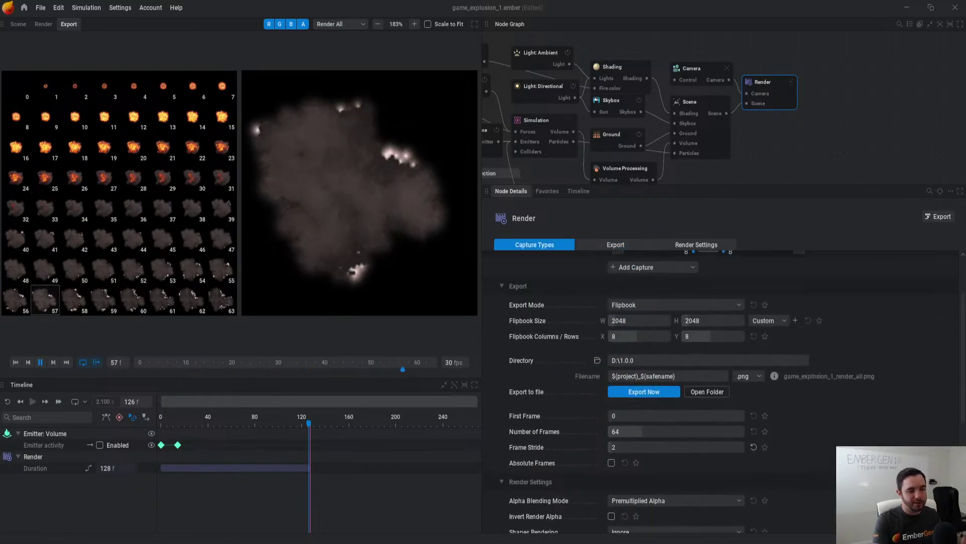
pyautogui.click(675, 318)
pyautogui.click(649, 330)
pyautogui.scroll(2, 725, 352)
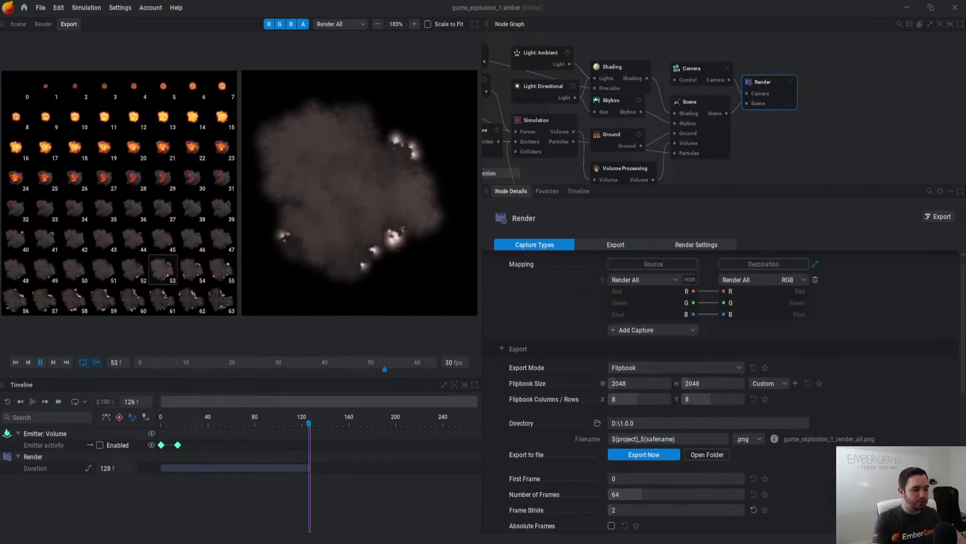
# Step: Change the Render All capture source to Emissive and Scattering and export it as a flipbook
pyautogui.click(645, 293)
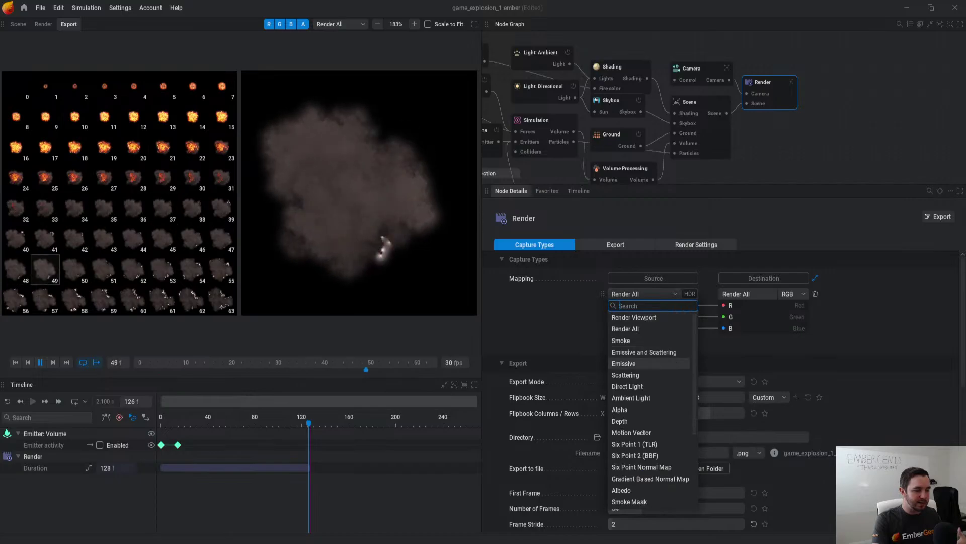
pyautogui.click(644, 352)
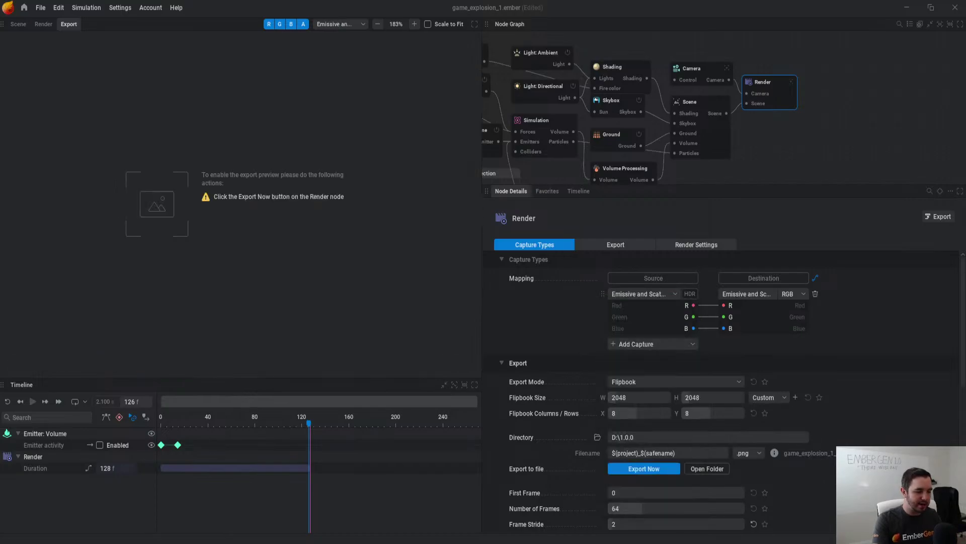
pyautogui.click(644, 469)
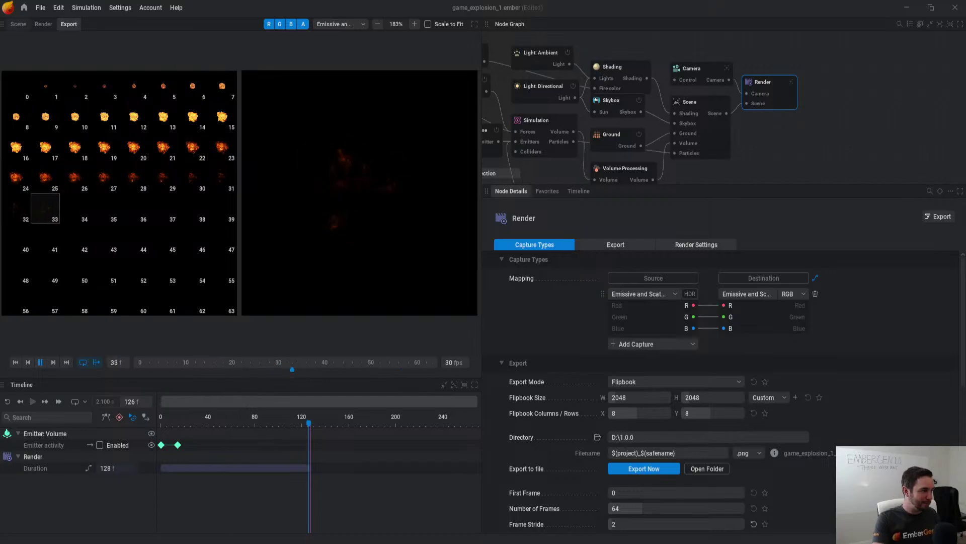
# Step: Return to the scene view, resume the simulation, and open the Game Explosion Magic 1 preset
pyautogui.click(18, 24)
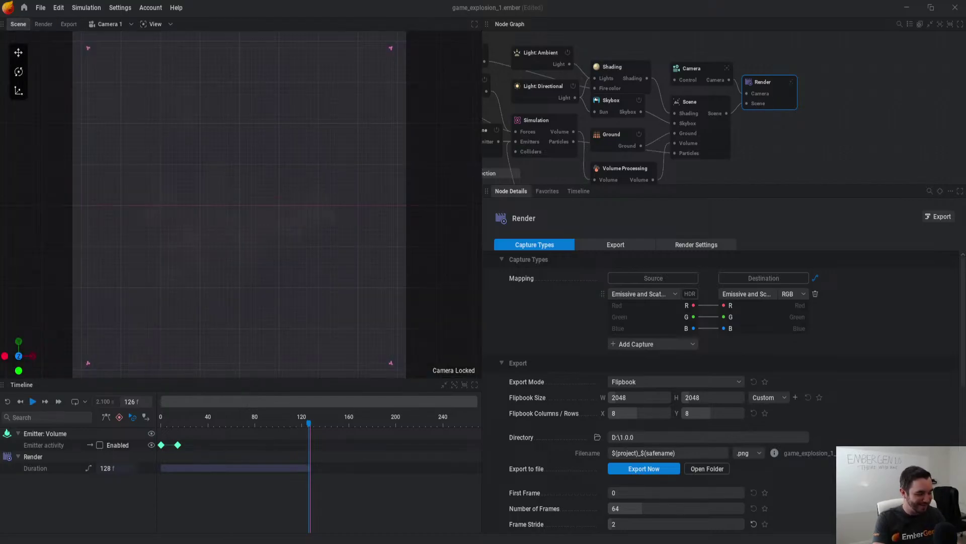
pyautogui.press('space')
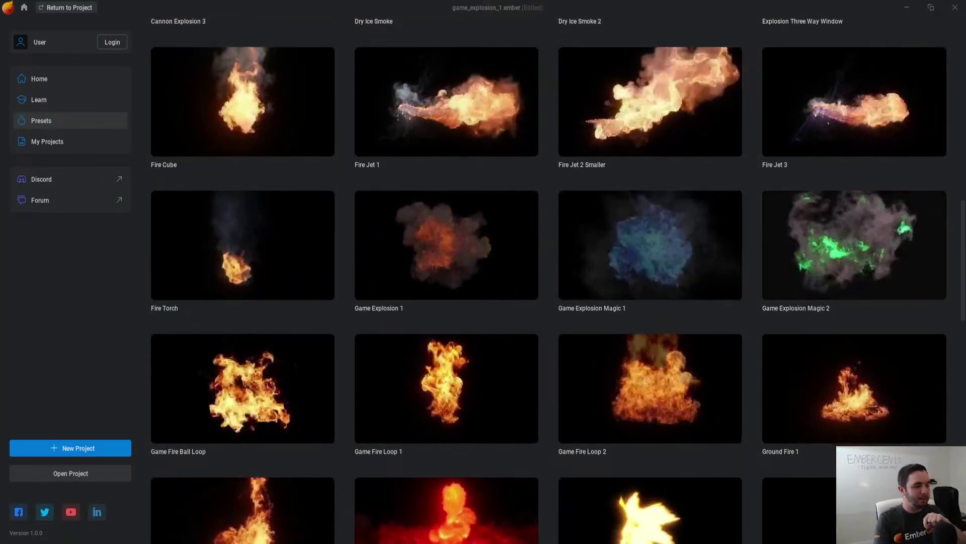
pyautogui.click(650, 245)
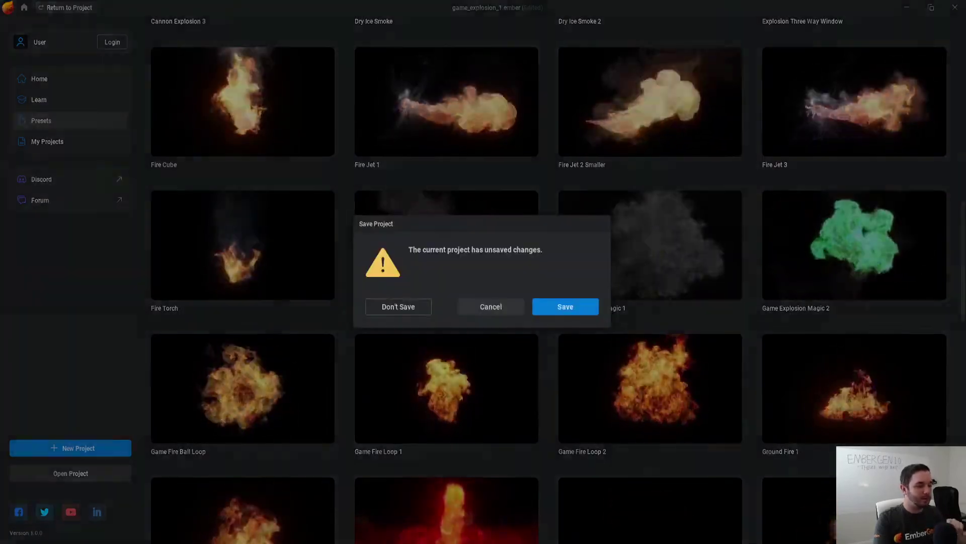
pyautogui.press('Return')
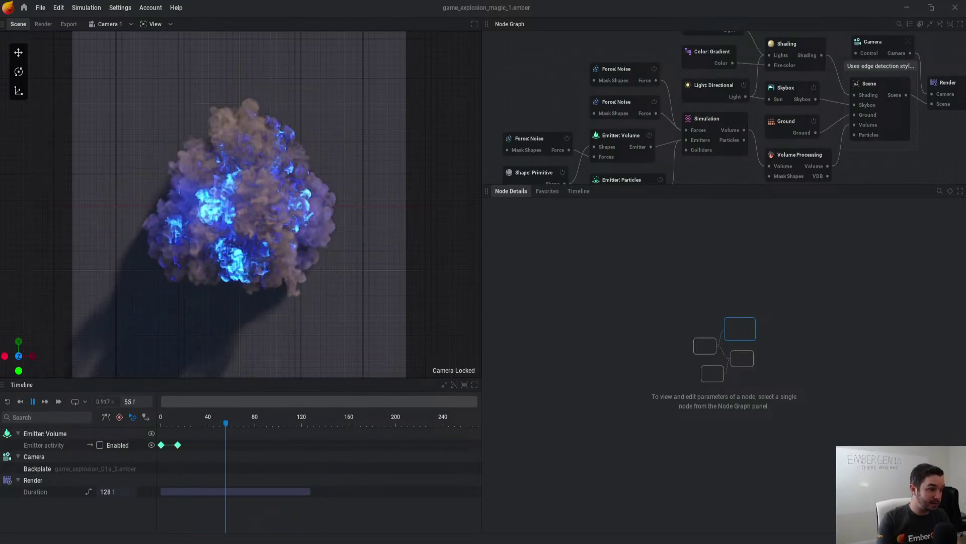
# Step: Save the magic explosion project as an incremented version
pyautogui.click(876, 84)
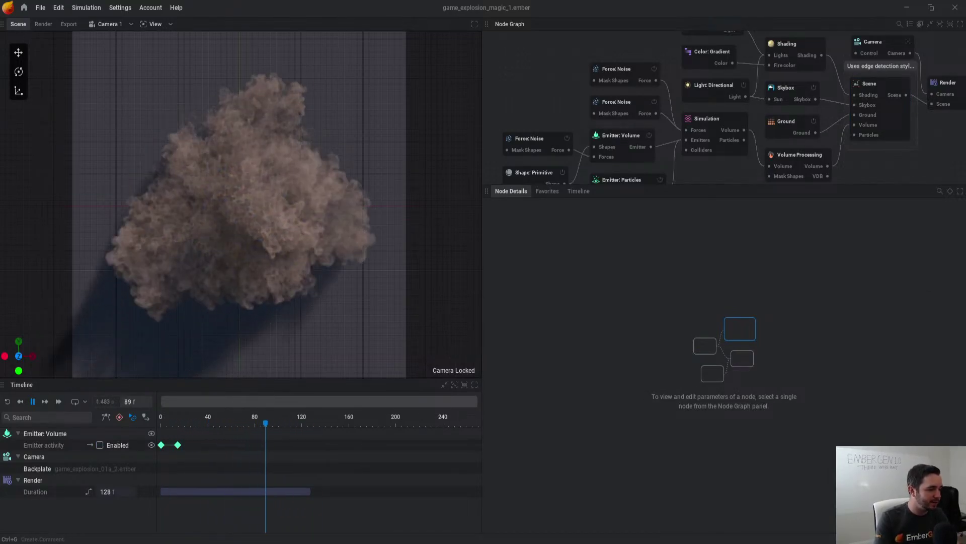
pyautogui.click(40, 8)
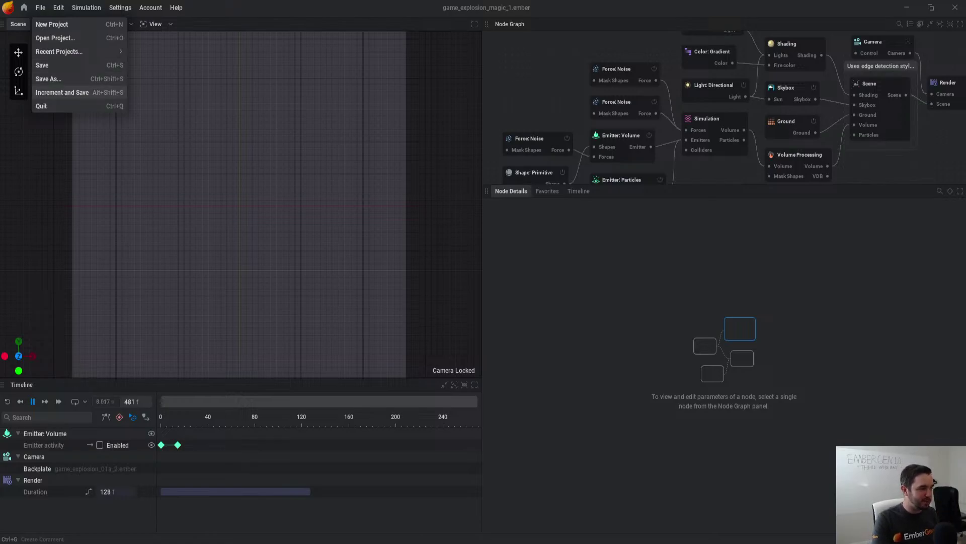
pyautogui.click(62, 92)
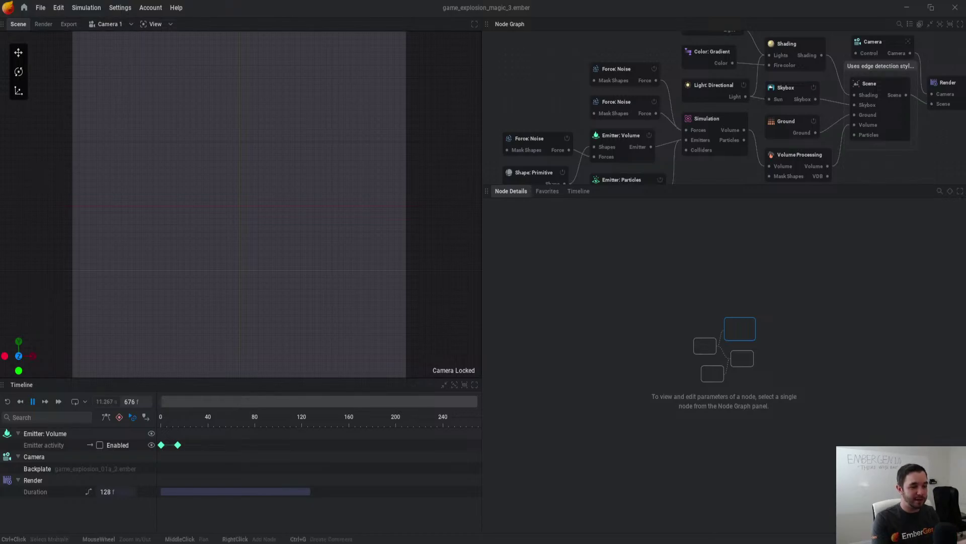
# Step: Recolour the fire Color: Gradient node, setting the light-blue middle stop to orange #FF8B27 and the dark-blue stop near the start to bright green
pyautogui.moveTo(755, 100); pyautogui.dragTo(688, 138, button='middle')
pyautogui.click(646, 93)
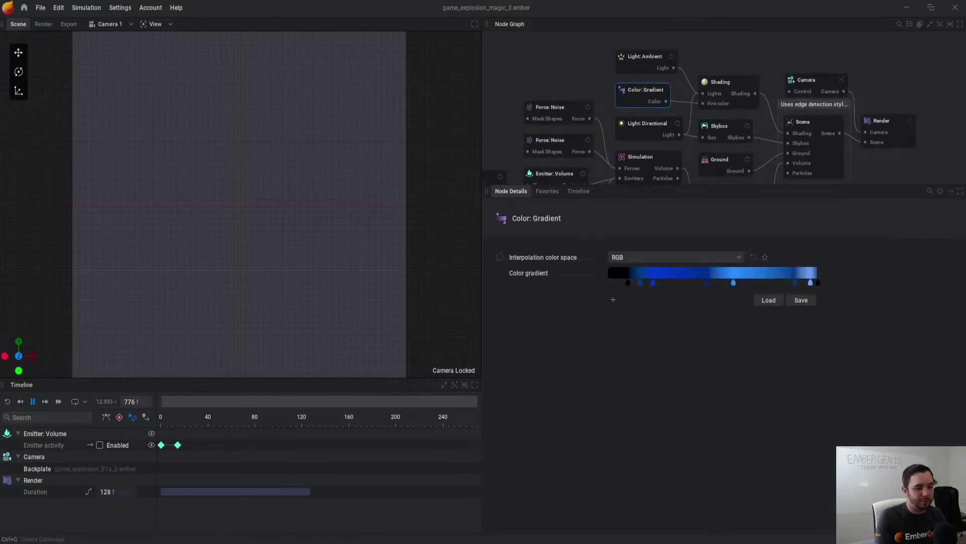
pyautogui.click(734, 283)
pyautogui.moveTo(774, 367); pyautogui.dragTo(834, 332)
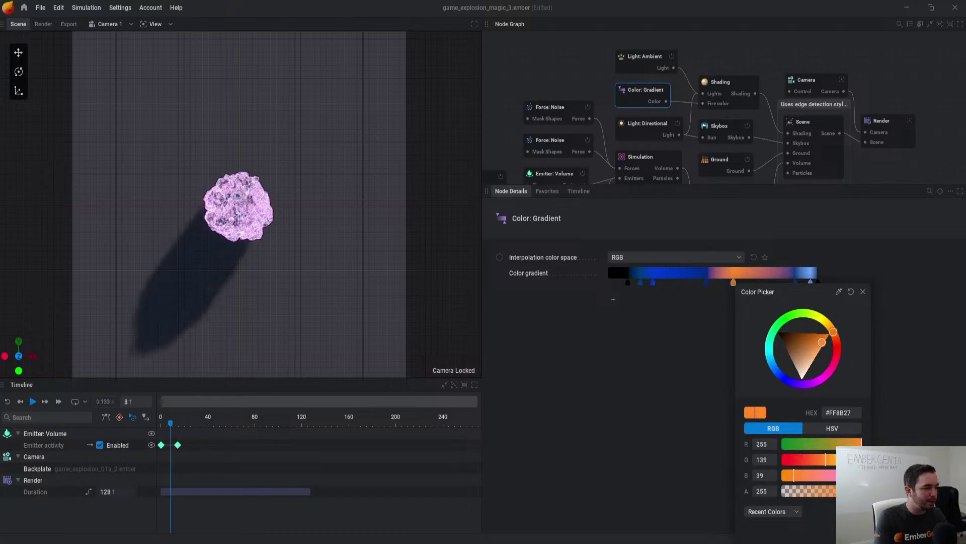
pyautogui.click(652, 282)
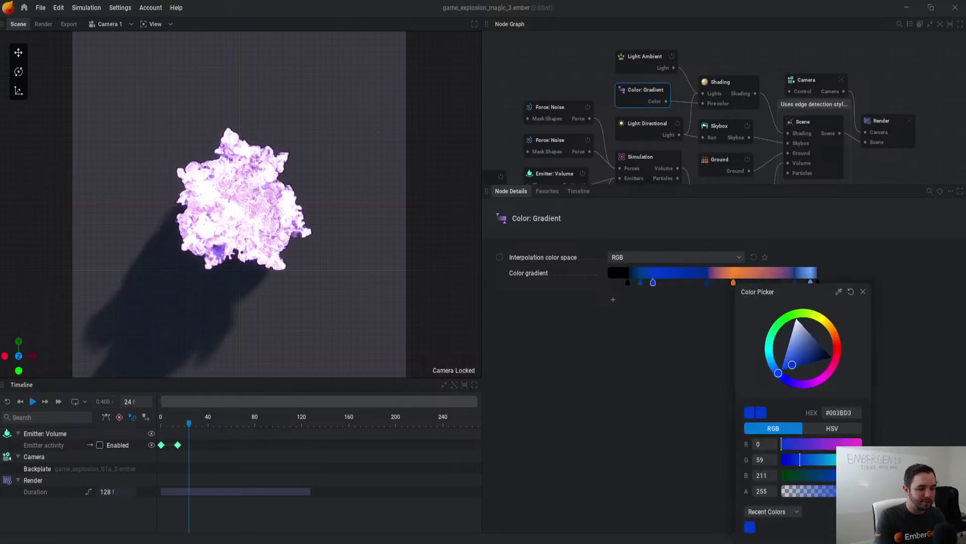
pyautogui.moveTo(774, 367); pyautogui.dragTo(787, 317)
pyautogui.press('Escape')
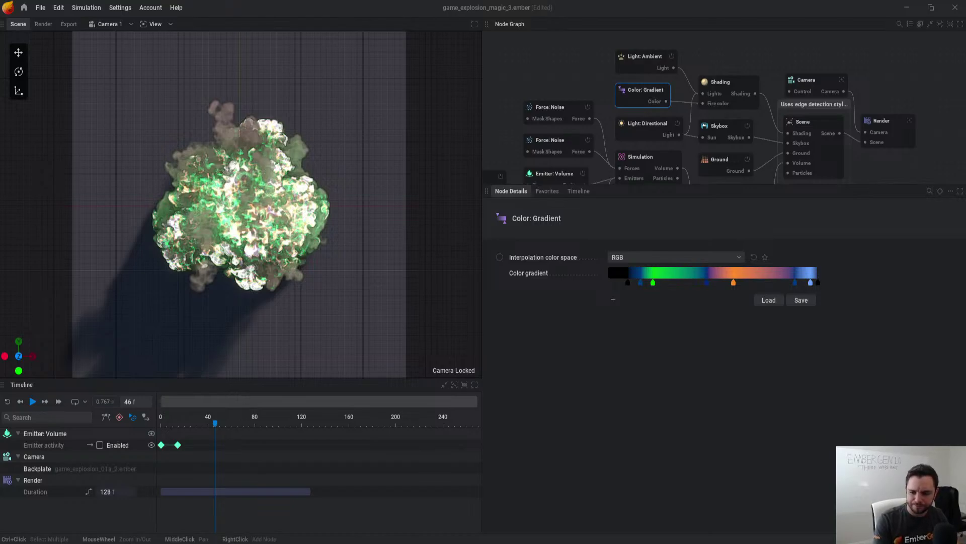
# Step: Open the Game Fire Ball Loop preset from the presets library
pyautogui.click(23, 7)
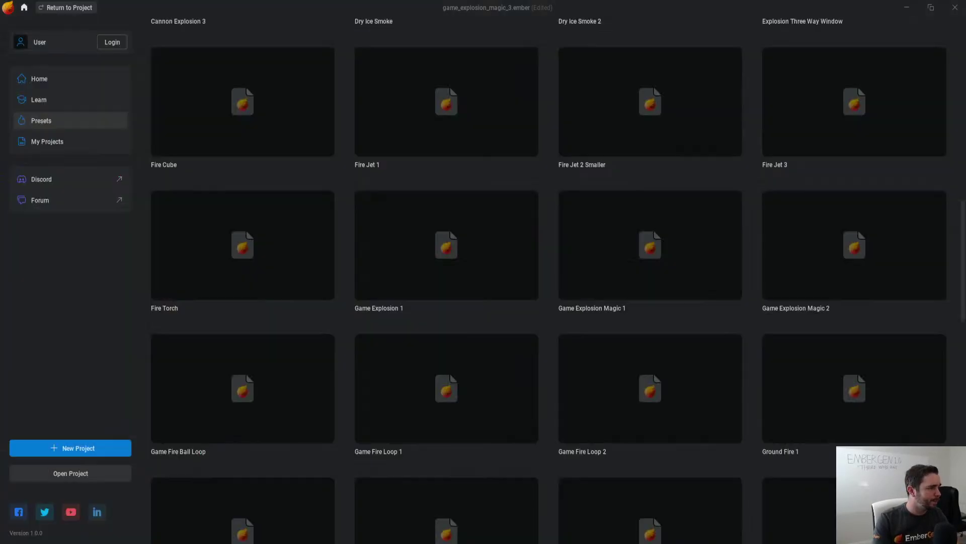
pyautogui.scroll(-2, 549, 282)
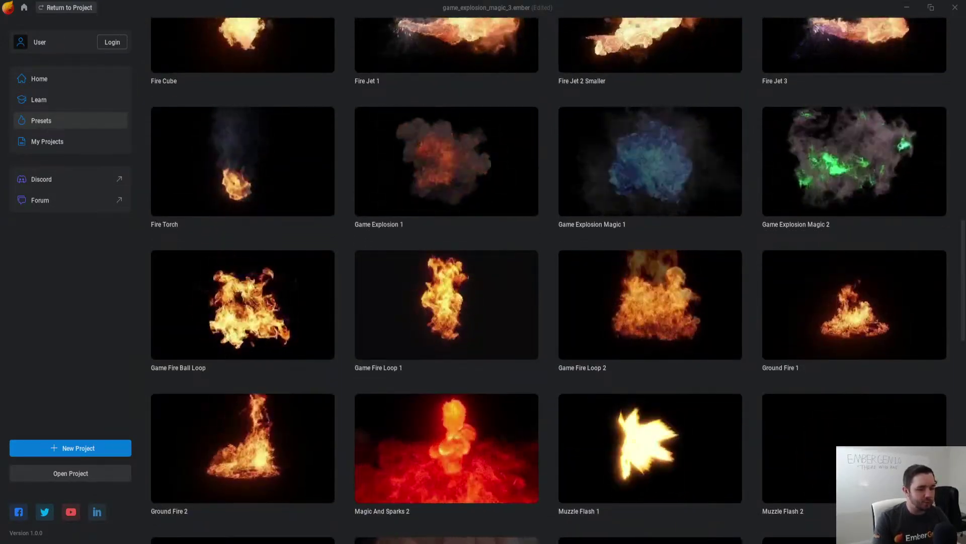
pyautogui.click(252, 305)
pyautogui.click(398, 306)
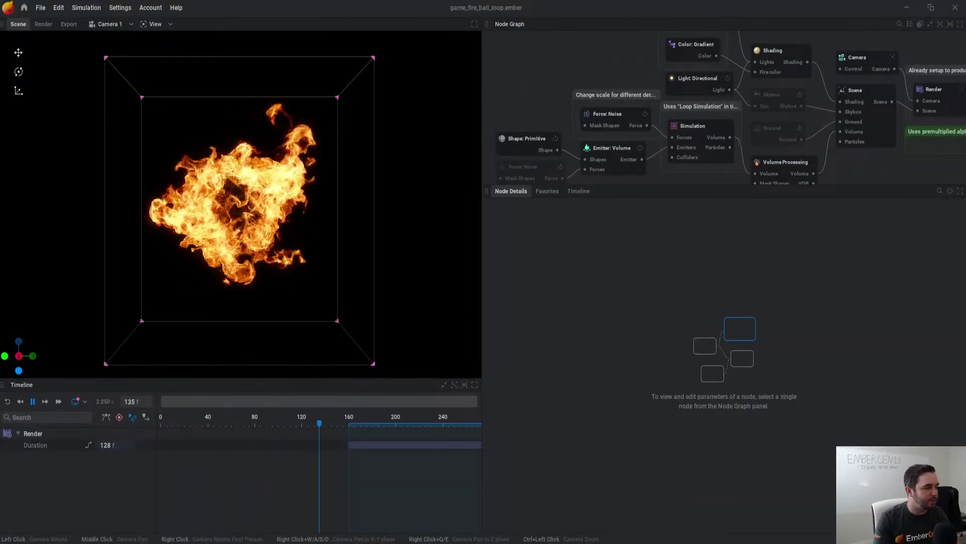
# Step: Open the Game Fire Loop 1 preset, followed by the Ground Fire 1 preset
pyautogui.click(24, 7)
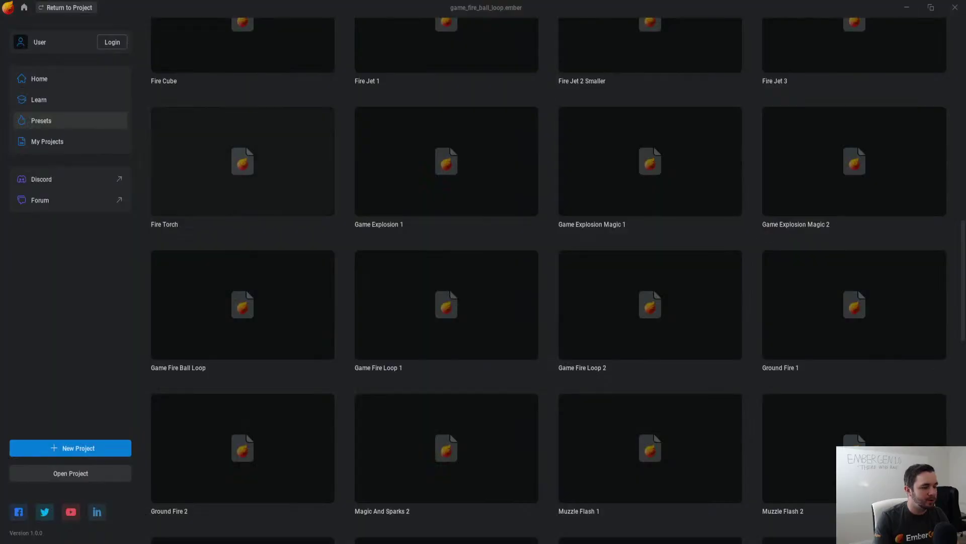
pyautogui.click(424, 304)
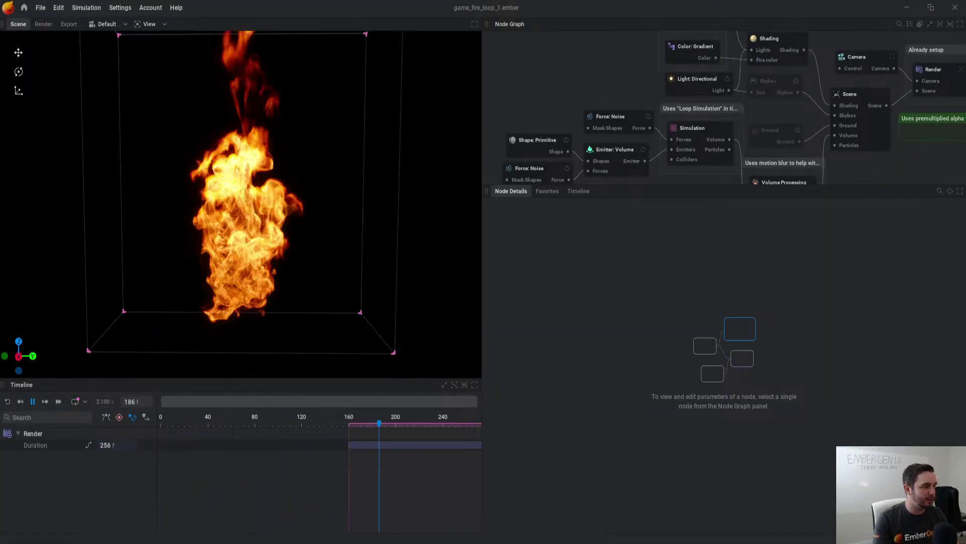
pyautogui.click(24, 7)
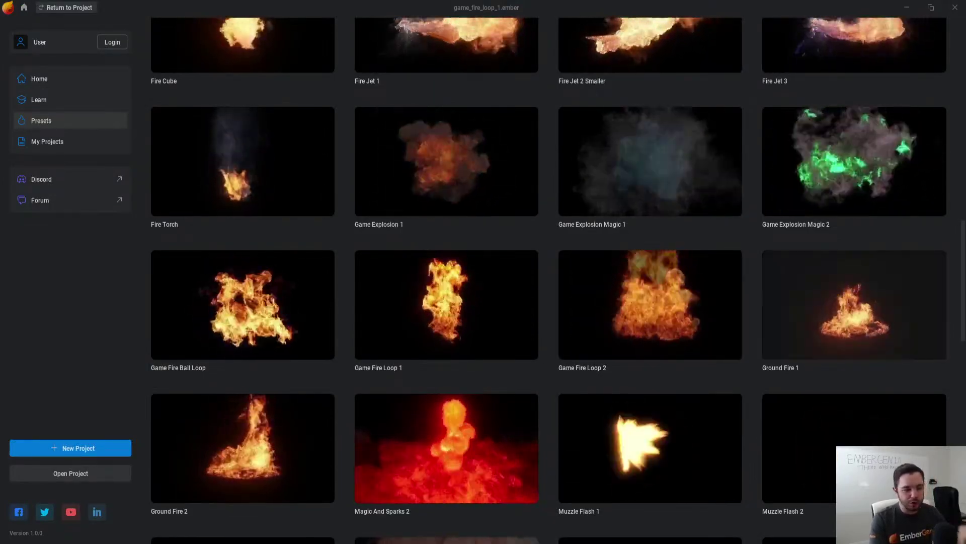
pyautogui.click(854, 305)
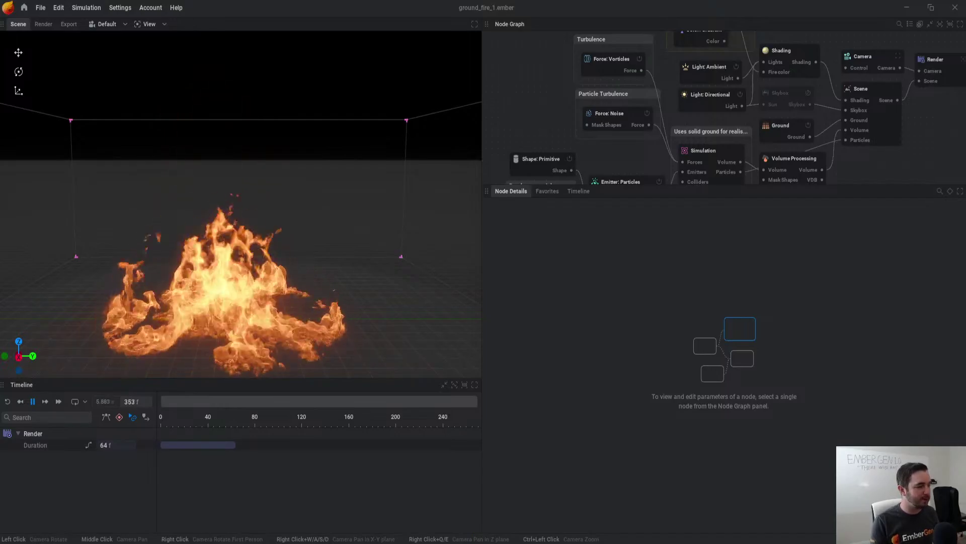
# Step: Change the Shape: Primitive node's type to Box and set its Z size to 3.167 m
pyautogui.moveTo(654, 151); pyautogui.dragTo(685, 78, button='middle')
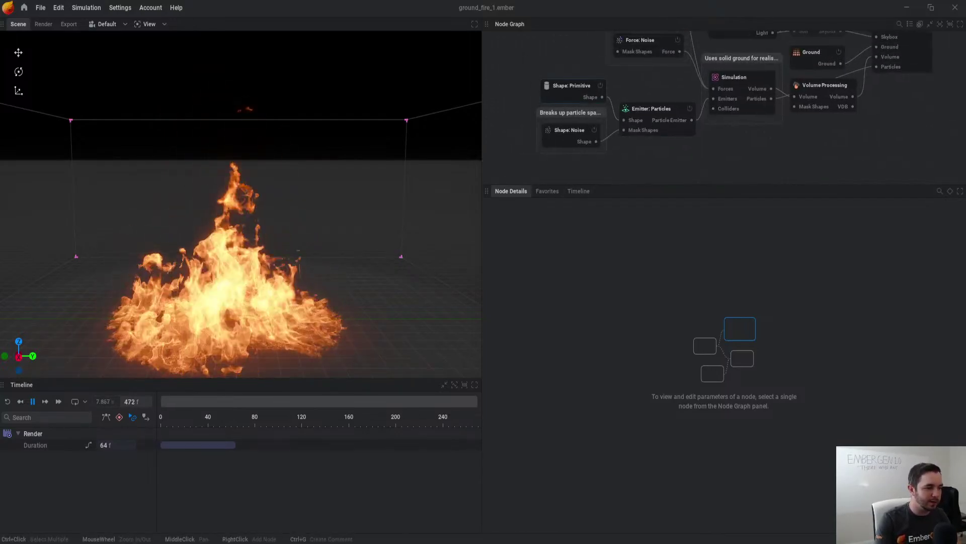
pyautogui.click(572, 86)
pyautogui.click(674, 272)
pyautogui.click(654, 299)
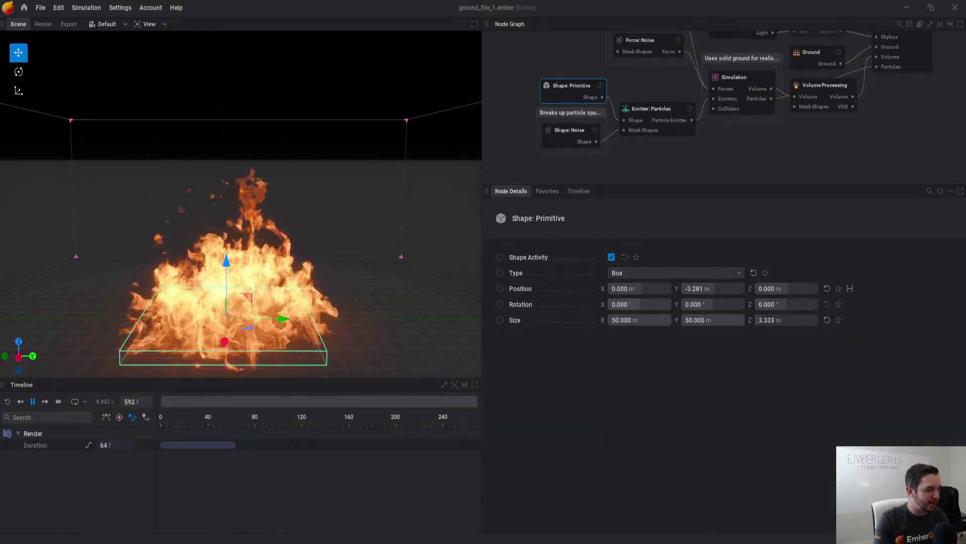
pyautogui.moveTo(780, 320)
pyautogui.mouseDown()
pyautogui.moveTo(817, 320)
pyautogui.moveTo(770, 320)
pyautogui.moveTo(780, 320)
pyautogui.mouseUp()
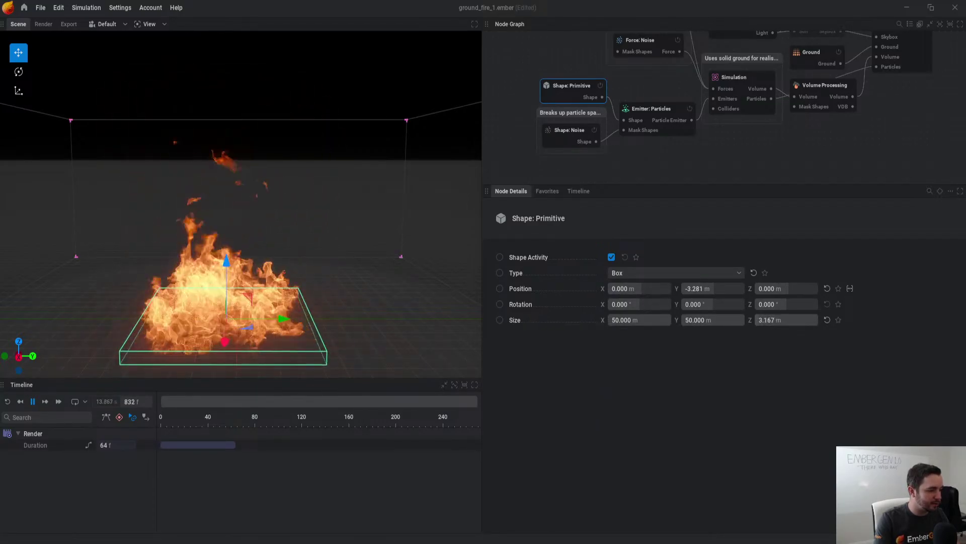
# Step: Set the box shape's X and Y sizes to 100 m each and deselect the node
pyautogui.doubleClick(639, 320)
pyautogui.press('BackSpace')
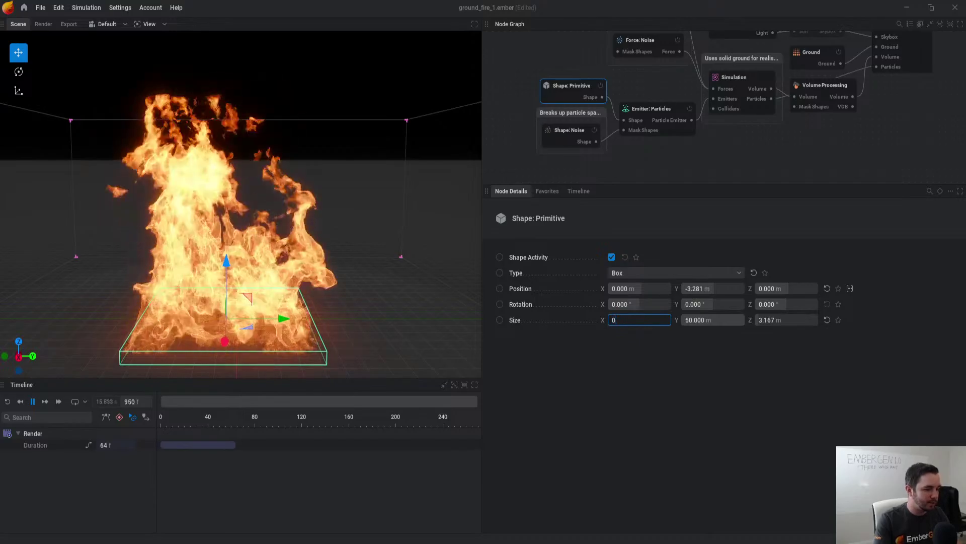
pyautogui.write('100')
pyautogui.press('Return')
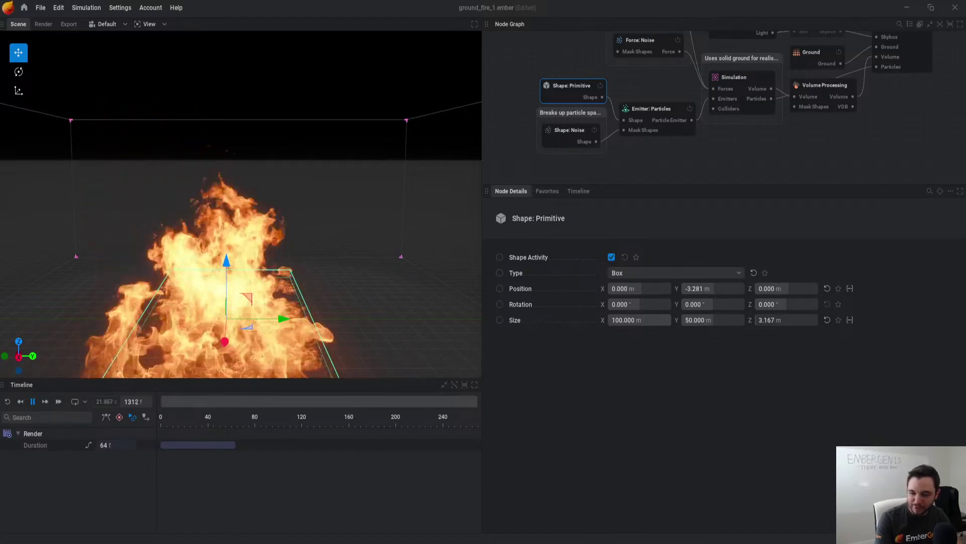
pyautogui.scroll(-4, 241, 204)
pyautogui.moveTo(241, 204); pyautogui.dragTo(307, 232)
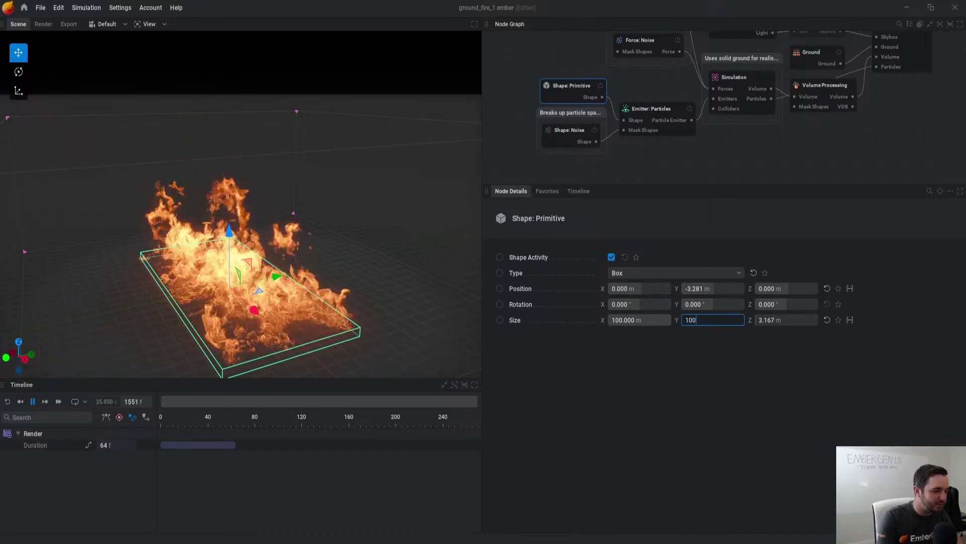
pyautogui.write('100')
pyautogui.press('Return')
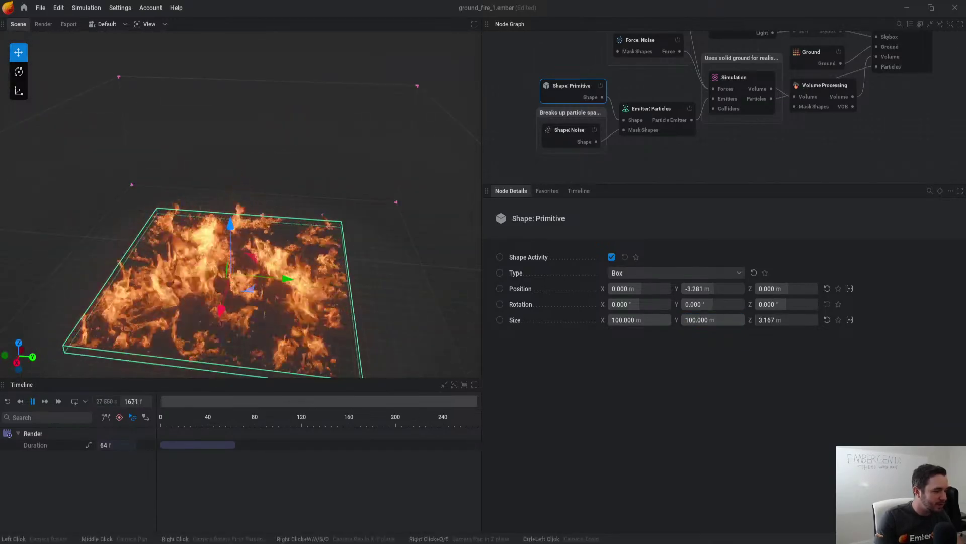
pyautogui.moveTo(248, 289); pyautogui.dragTo(245, 264)
pyautogui.click(696, 161)
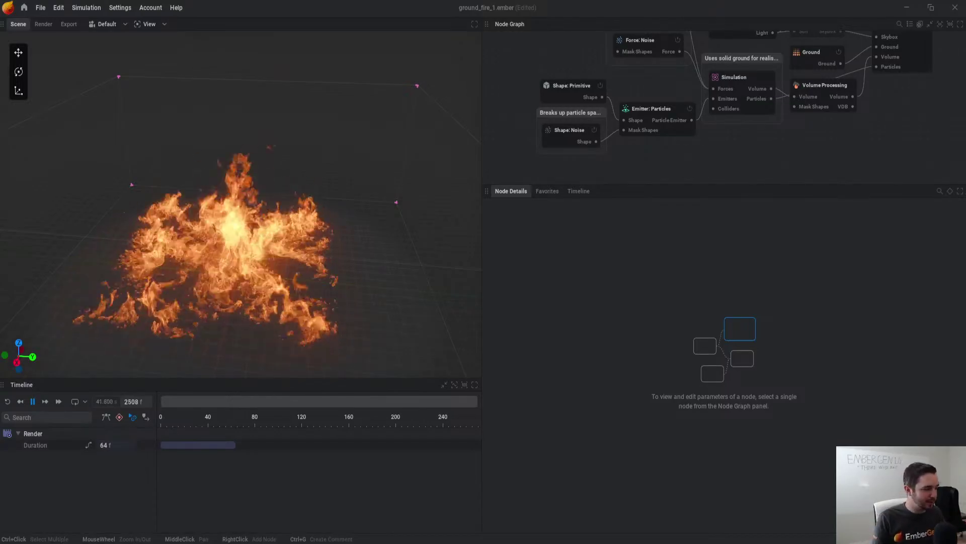
# Step: Open the Ground Fire 2 preset from the presets library
pyautogui.click(24, 7)
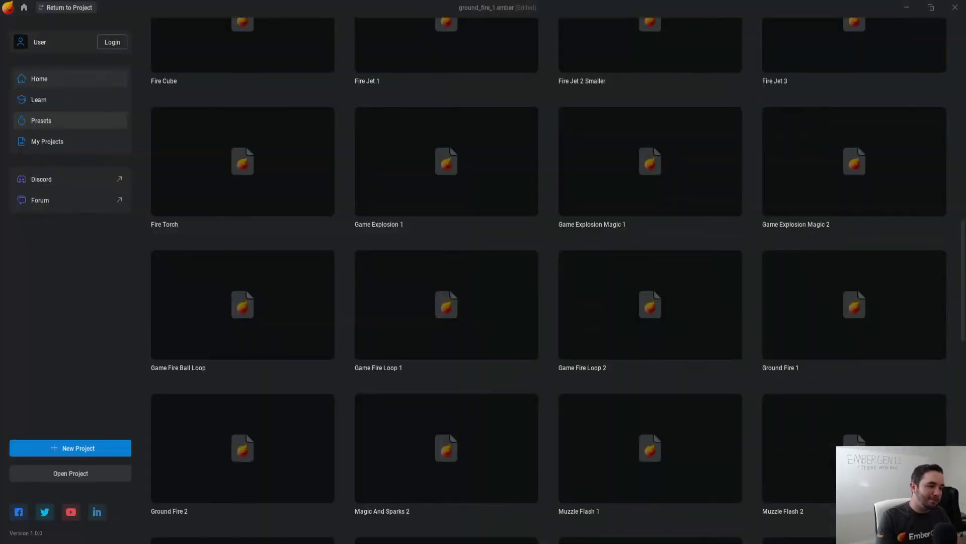
pyautogui.scroll(-1, 549, 281)
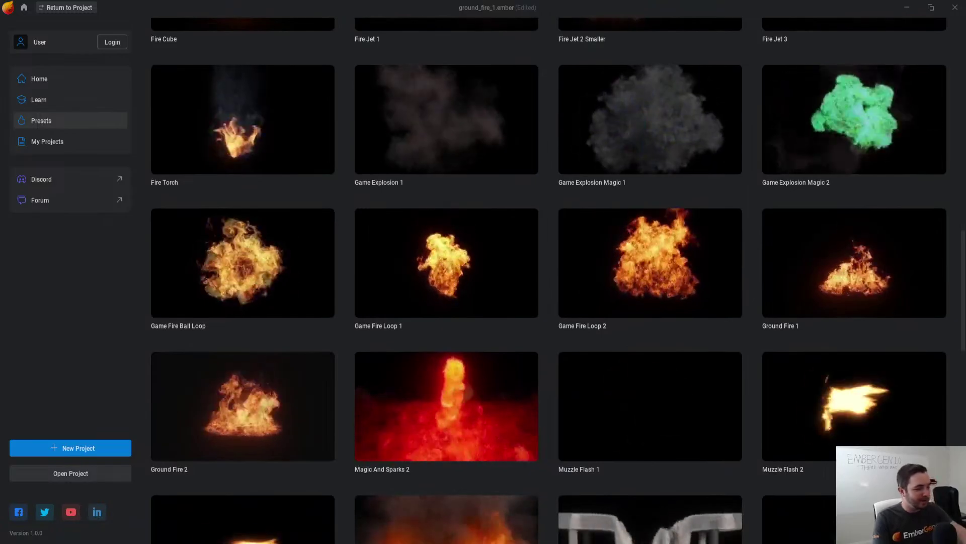
pyautogui.click(243, 406)
pyautogui.click(399, 306)
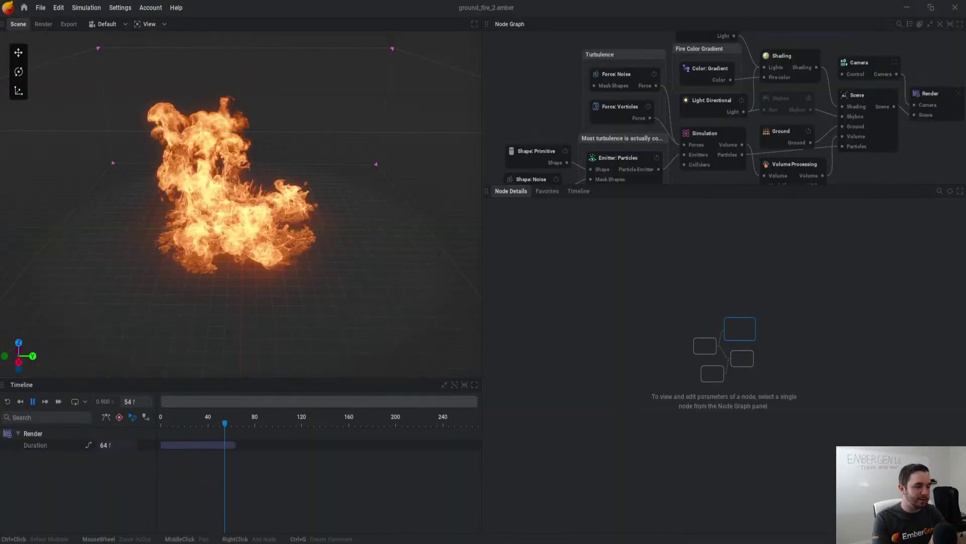
# Step: Examine the Emitter: Particles node's Injection settings, including the temperature, fuel, flames and velocity fade-over-life curves
pyautogui.moveTo(705, 126); pyautogui.dragTo(707, 99, button='middle')
pyautogui.scroll(2, 262, 201)
pyautogui.moveTo(262, 201); pyautogui.dragTo(262, 173)
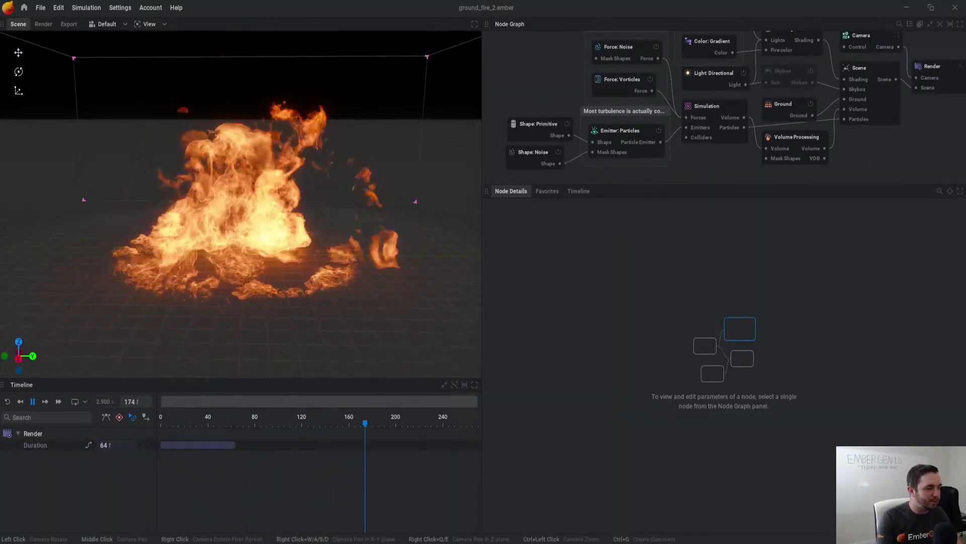
pyautogui.click(622, 132)
pyautogui.click(685, 257)
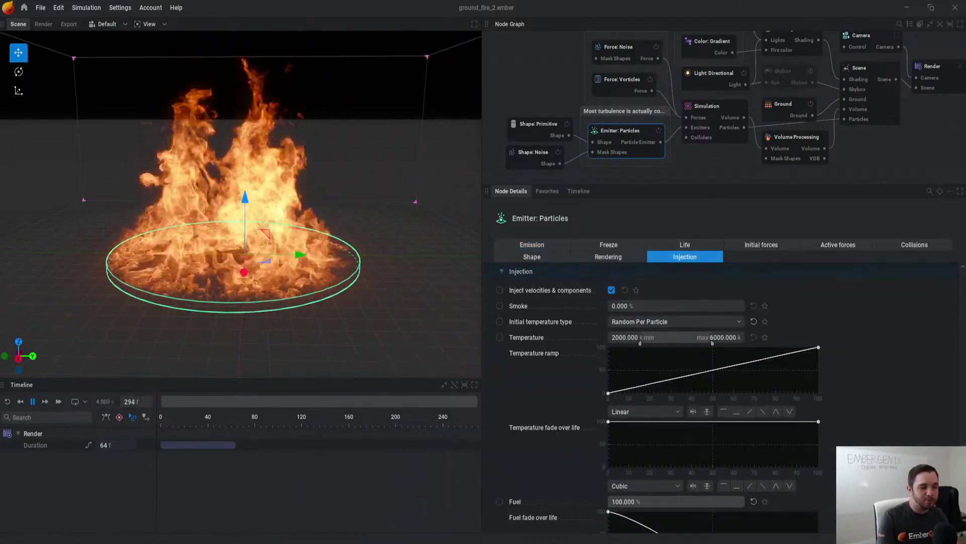
pyautogui.scroll(-3, 705, 403)
pyautogui.scroll(1, 705, 402)
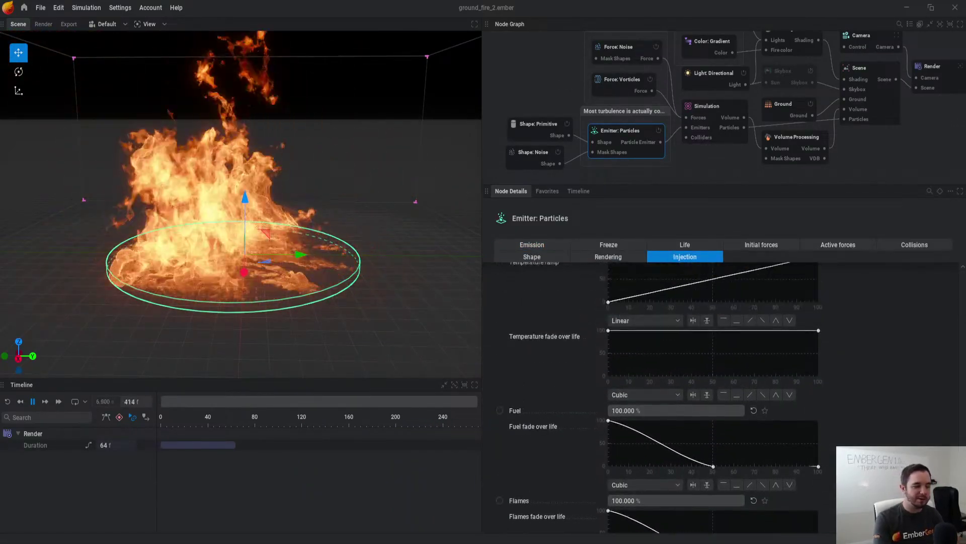
pyautogui.scroll(3, 704, 403)
pyautogui.scroll(-5, 704, 403)
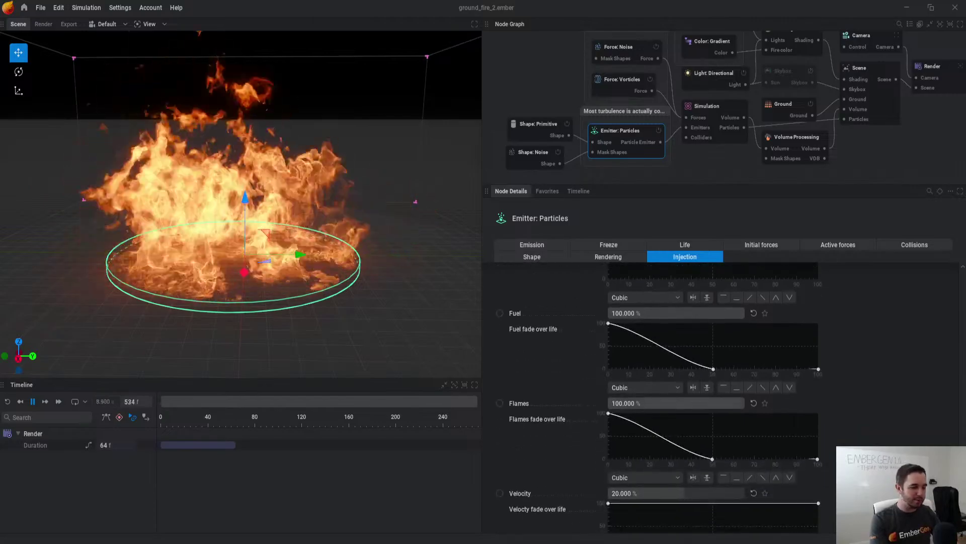
pyautogui.scroll(-1, 704, 402)
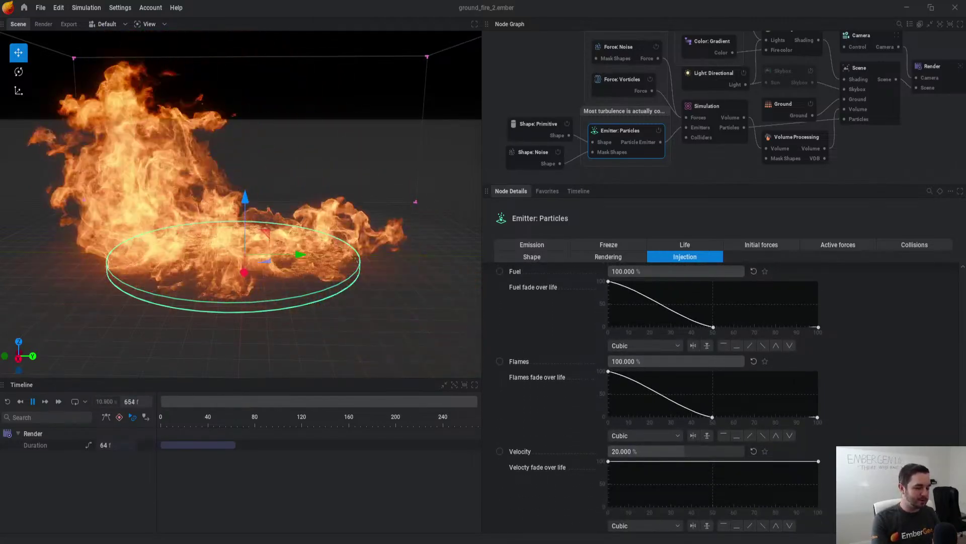
# Step: Try a velocity injection of 0% on the particle emitter, and raise it to 41.11%
pyautogui.scroll(2, 705, 402)
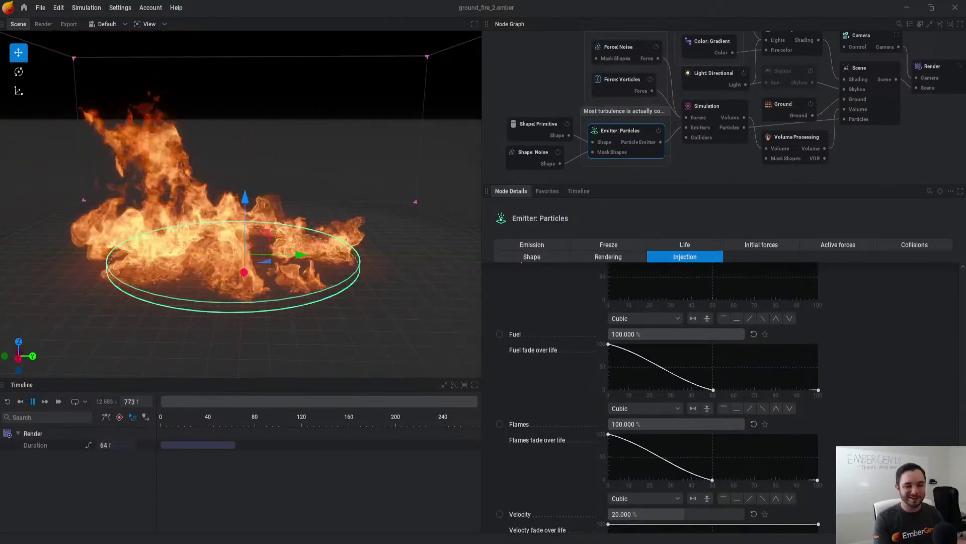
pyautogui.scroll(-2, 704, 403)
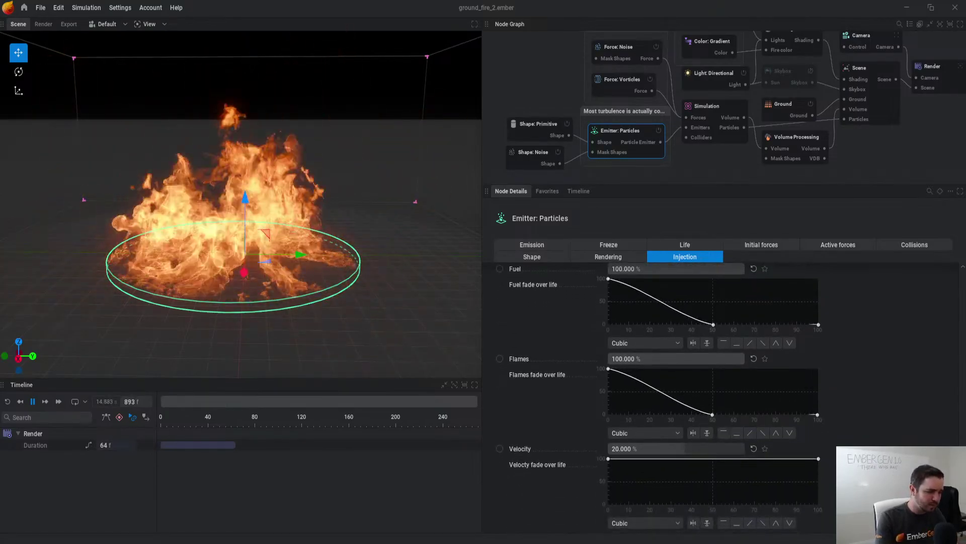
pyautogui.doubleClick(655, 448)
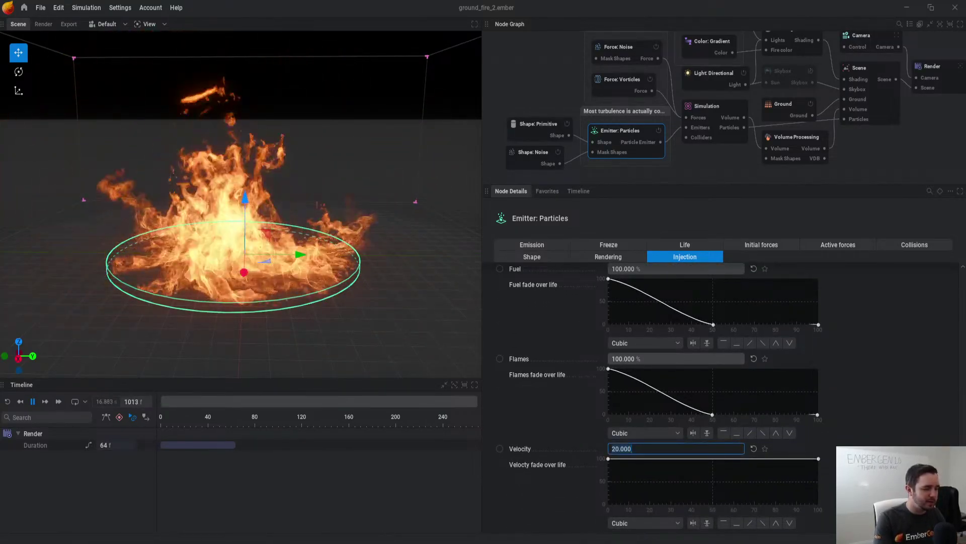
pyautogui.write('0')
pyautogui.press('Return')
pyautogui.scroll(2, 654, 449)
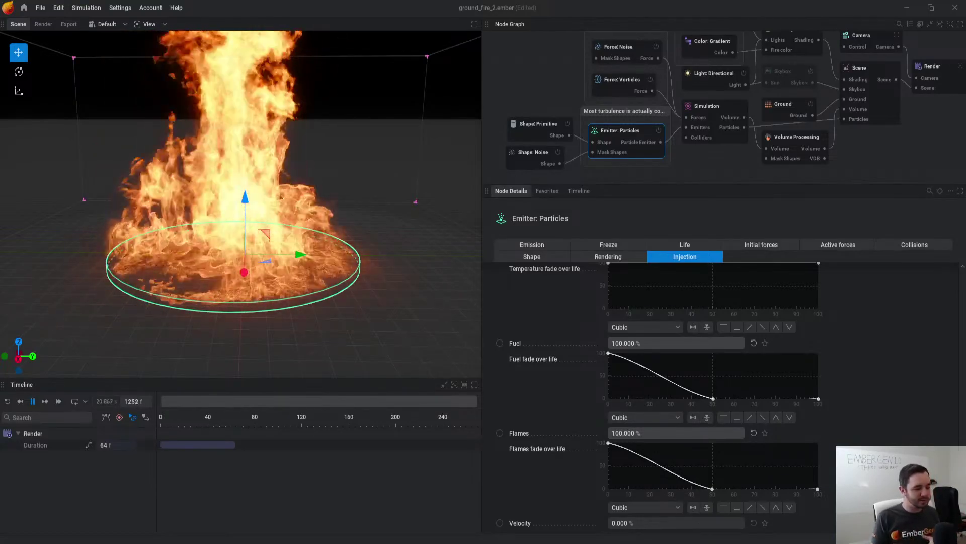
pyautogui.moveTo(649, 523); pyautogui.dragTo(700, 523)
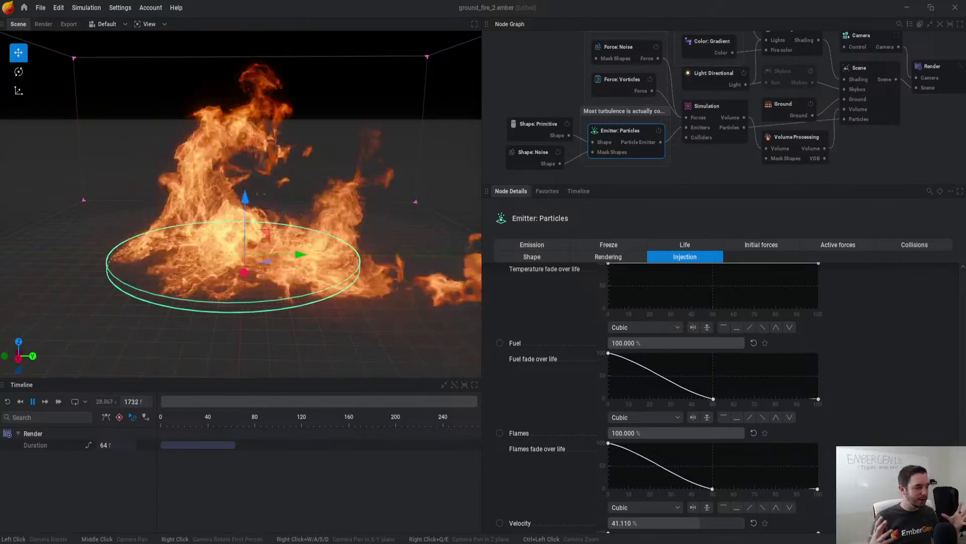
# Step: Set the Ground node's material to Checkerboard
pyautogui.moveTo(705, 161); pyautogui.dragTo(744, 166, button='middle')
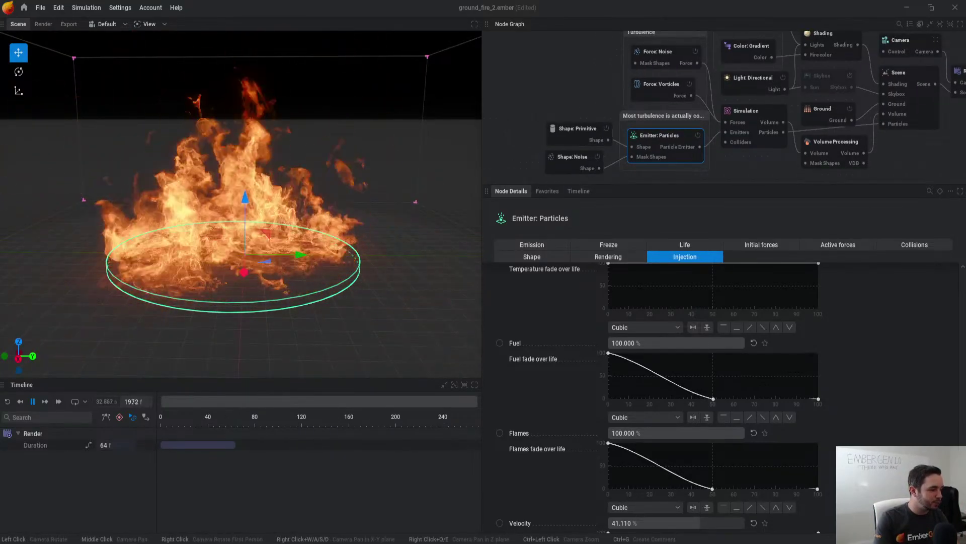
pyautogui.scroll(-5, 241, 211)
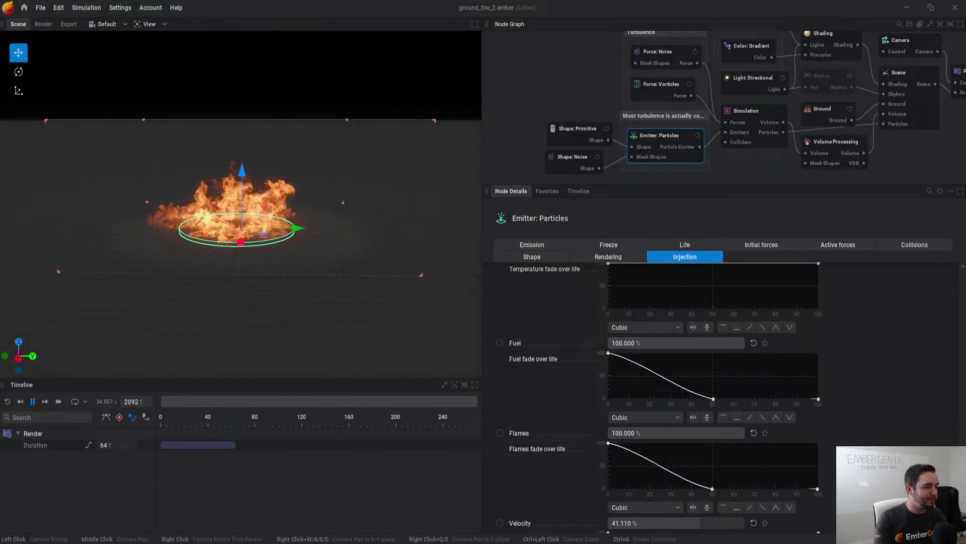
pyautogui.scroll(3, 241, 211)
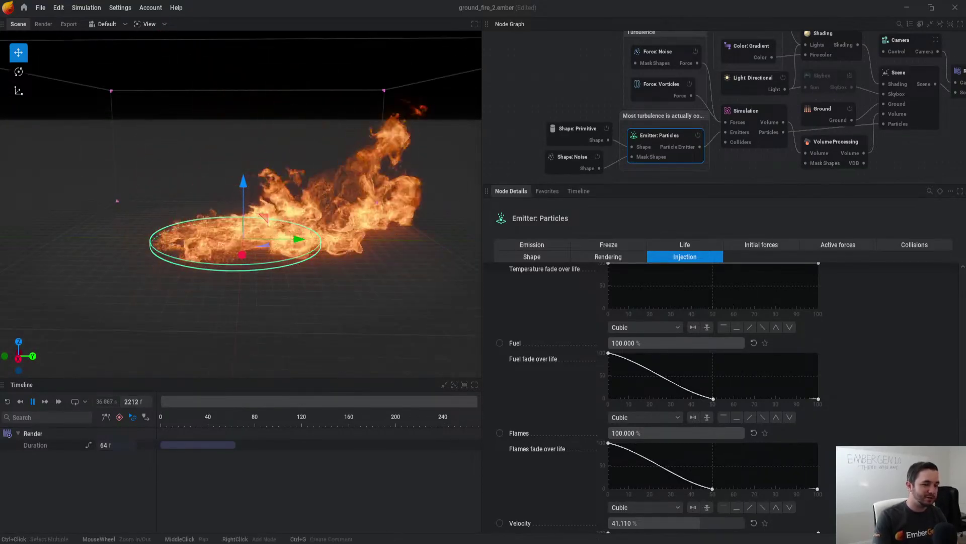
pyautogui.click(825, 115)
pyautogui.click(674, 257)
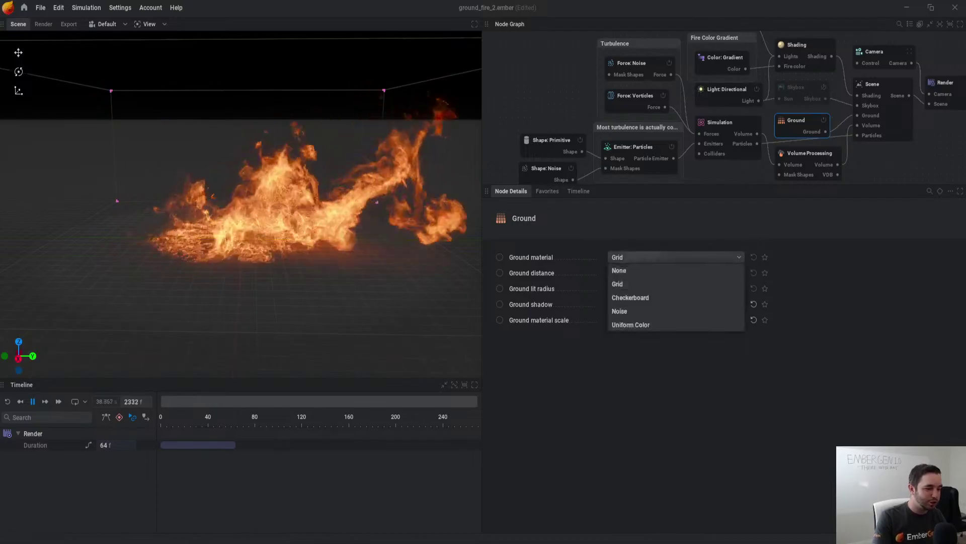
pyautogui.click(634, 296)
pyautogui.scroll(4, 240, 212)
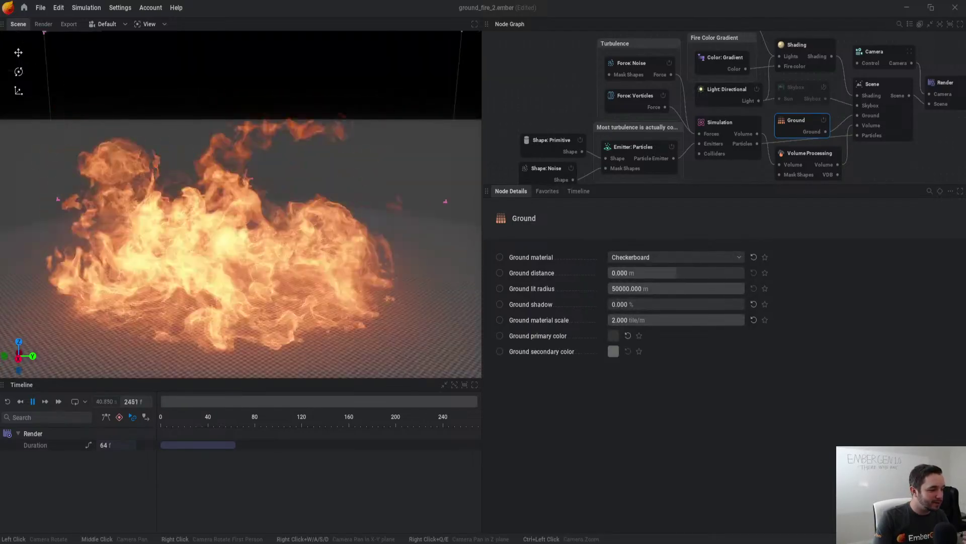
# Step: Set the ground shadow to 90% and material scale to 0.199 tile/m, and return the ground material to Grid
pyautogui.moveTo(621, 304); pyautogui.dragTo(657, 304)
pyautogui.moveTo(740, 320); pyautogui.dragTo(622, 320)
pyautogui.click(674, 258)
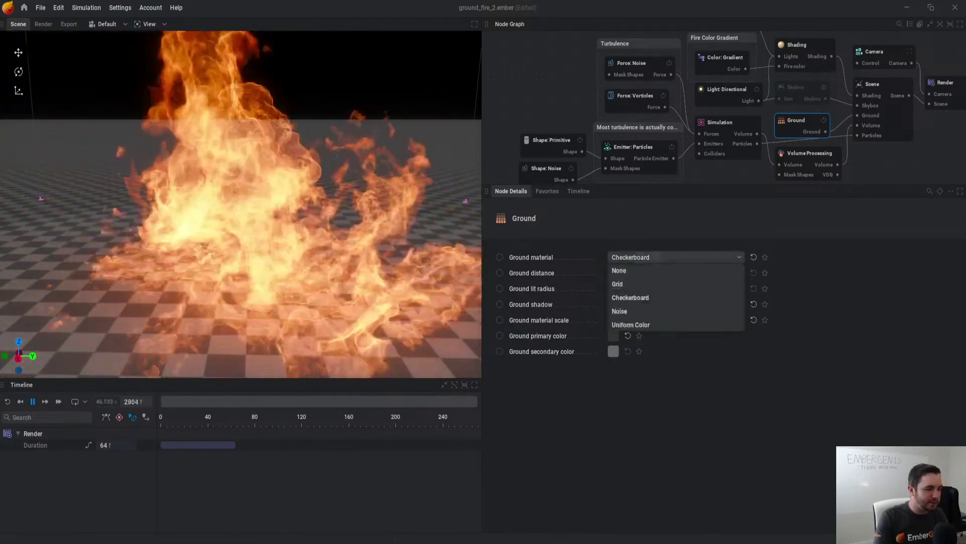
pyautogui.click(624, 283)
pyautogui.scroll(-3, 237, 186)
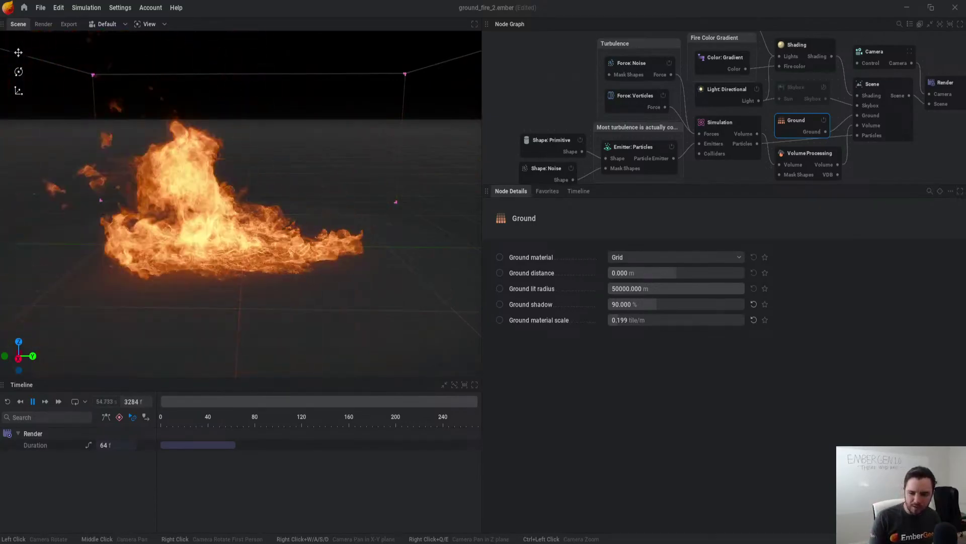
# Step: Enable raymarch sharpening in the rendering settings of the Shading node
pyautogui.scroll(-2, 241, 203)
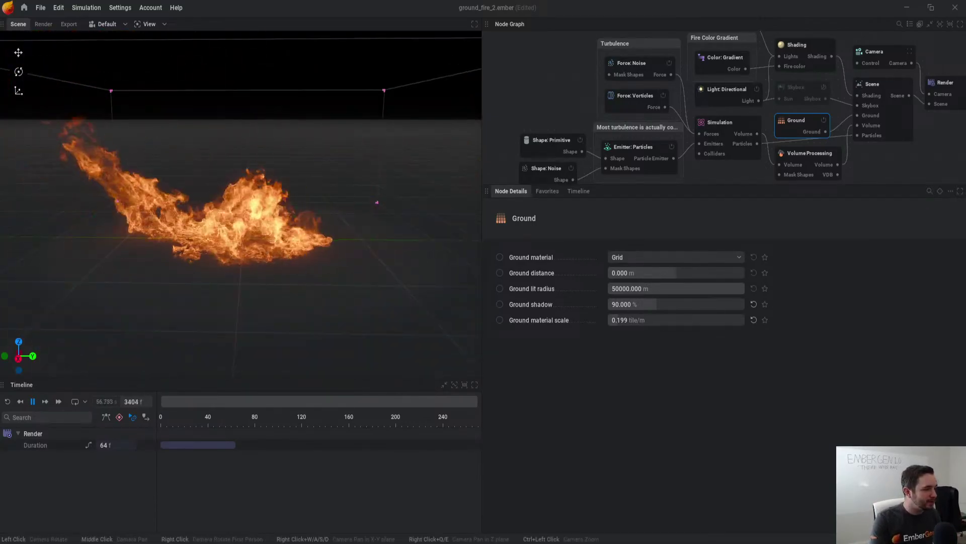
pyautogui.moveTo(241, 204); pyautogui.dragTo(240, 216, button='middle')
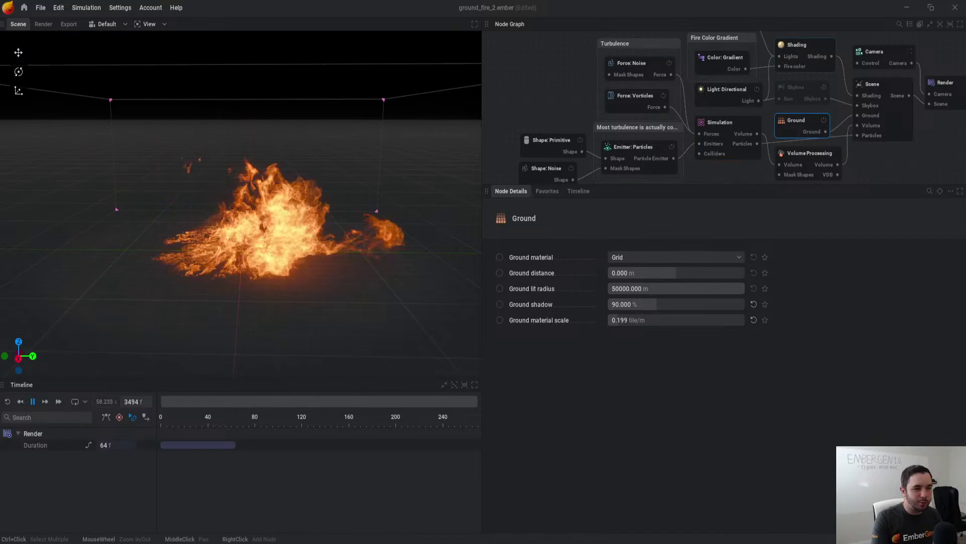
pyautogui.click(805, 45)
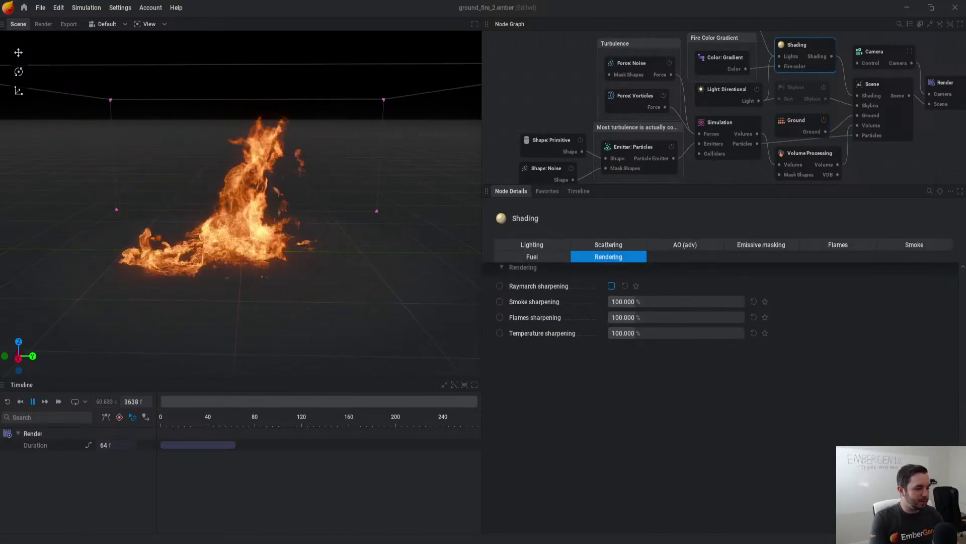
pyautogui.scroll(5, 240, 204)
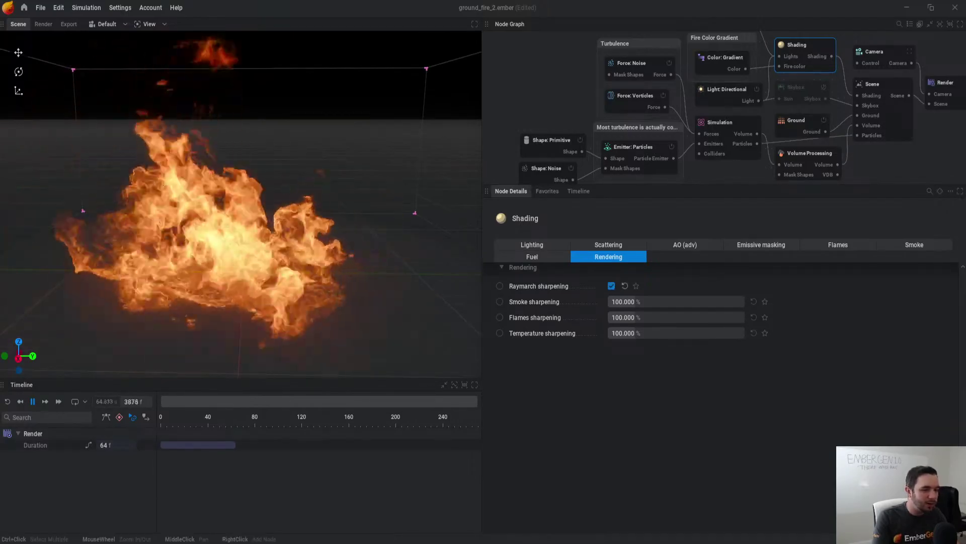
# Step: Switch the Volume Processing node's post process to None and back to Dilate to compare the flames
pyautogui.click(810, 153)
pyautogui.click(675, 278)
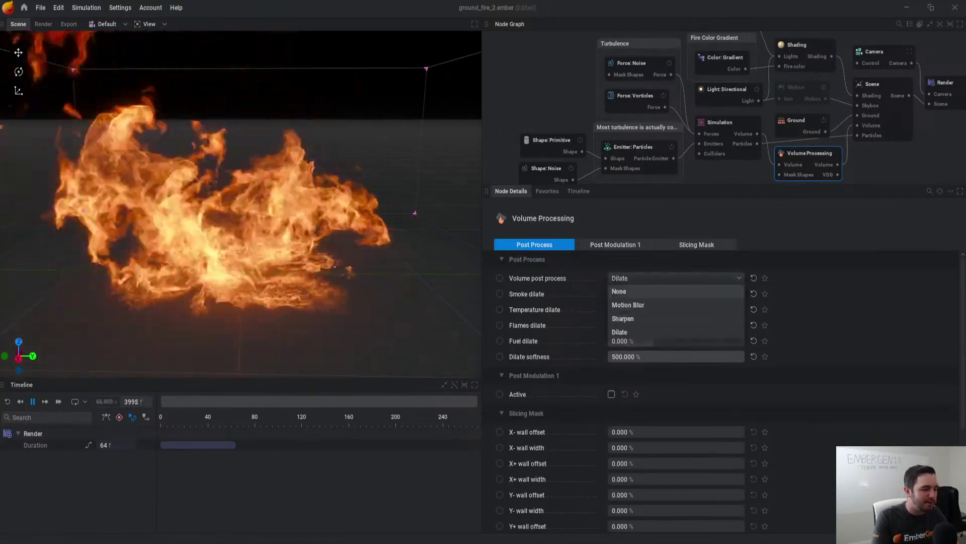
pyautogui.click(621, 289)
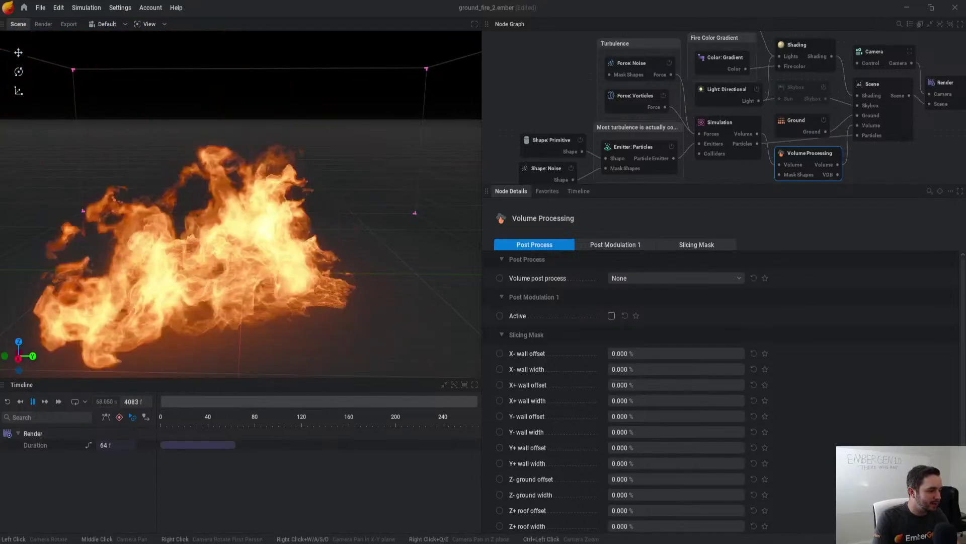
pyautogui.click(674, 278)
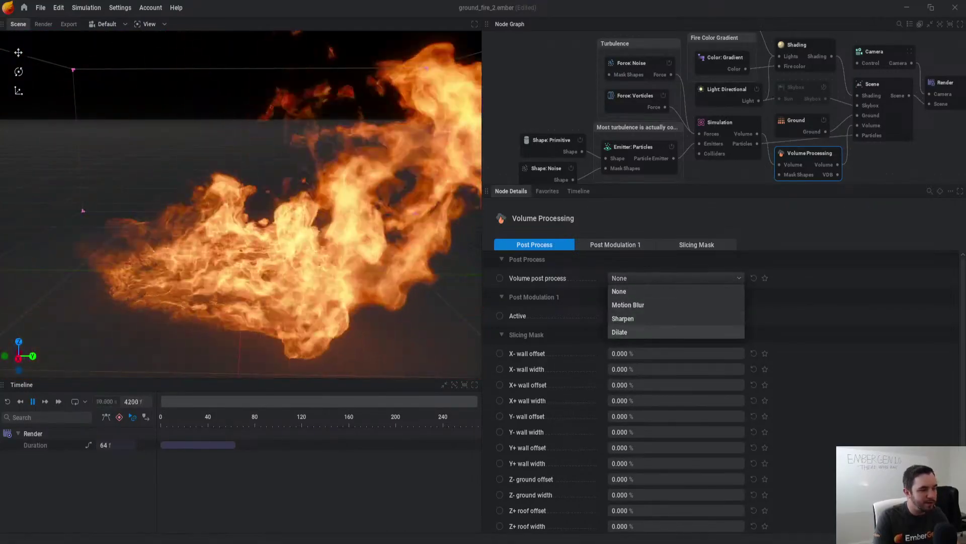
pyautogui.click(624, 331)
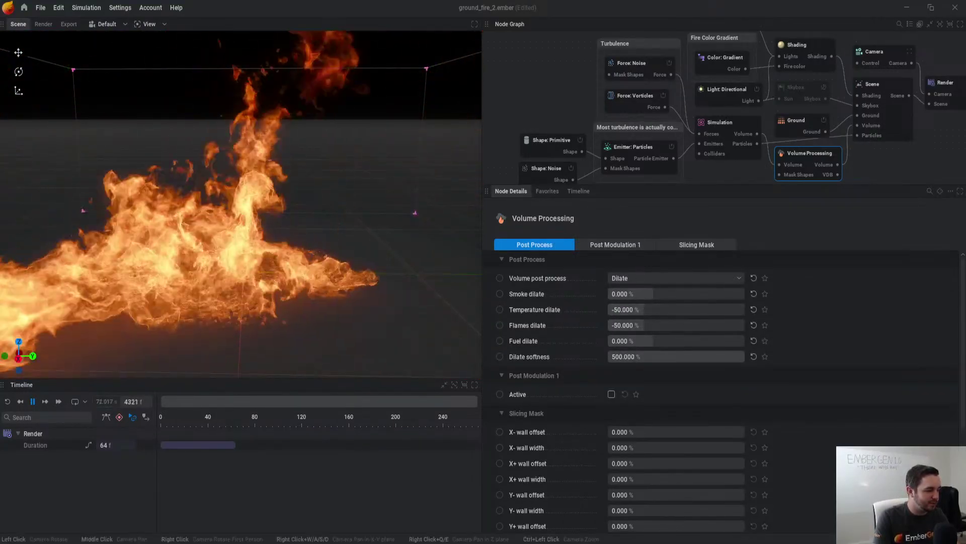
pyautogui.scroll(-3, 242, 201)
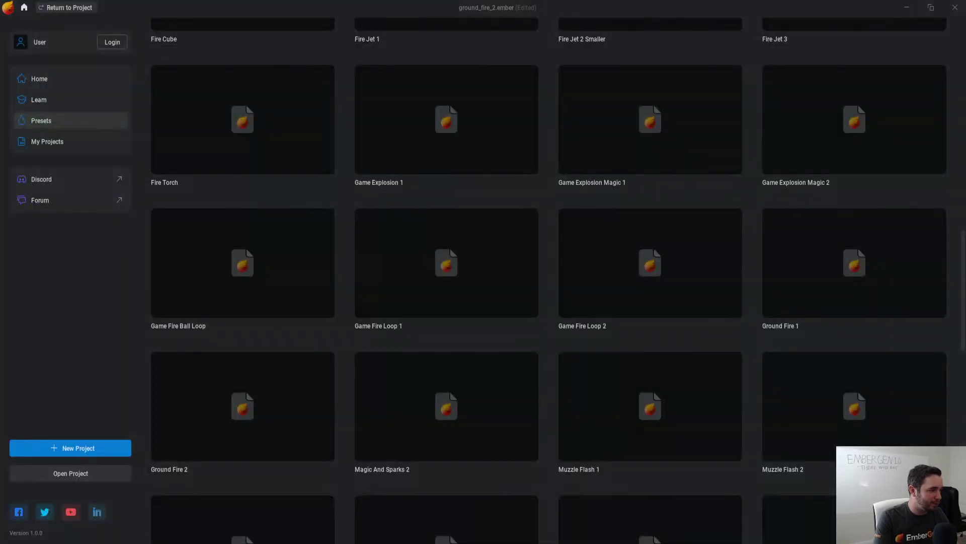
# Step: Open the Magic And Sparks 2 preset without saving the changes to the current project
pyautogui.click(24, 7)
pyautogui.scroll(-3, 549, 280)
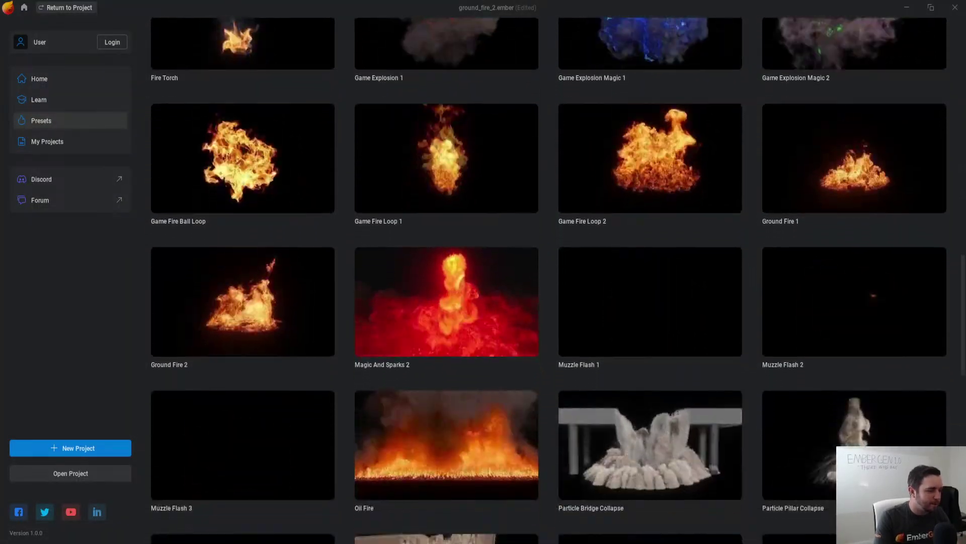
pyautogui.click(446, 302)
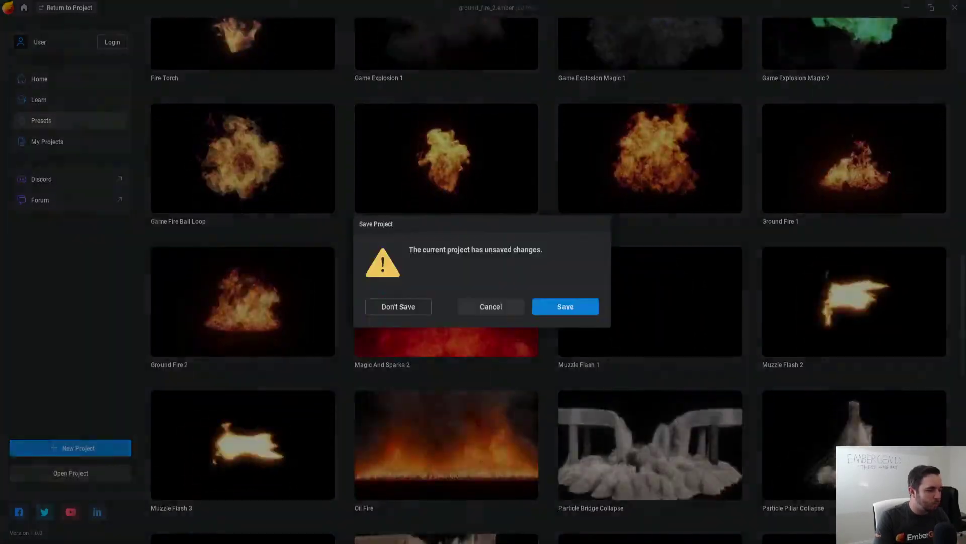
pyautogui.click(399, 306)
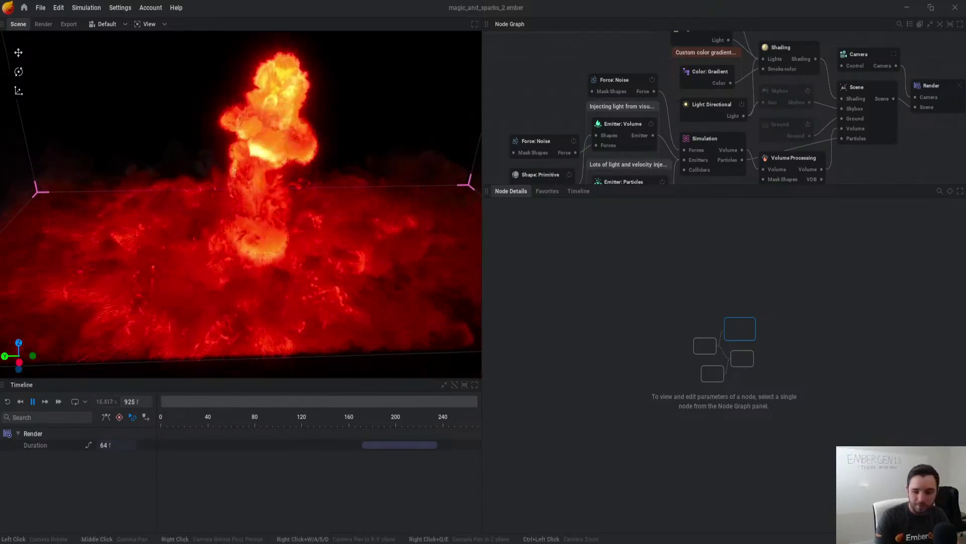
# Step: Turn off Inject light in scattering in the rendering settings of the Emitter: Particles node
pyautogui.moveTo(629, 151); pyautogui.dragTo(631, 76, button='middle')
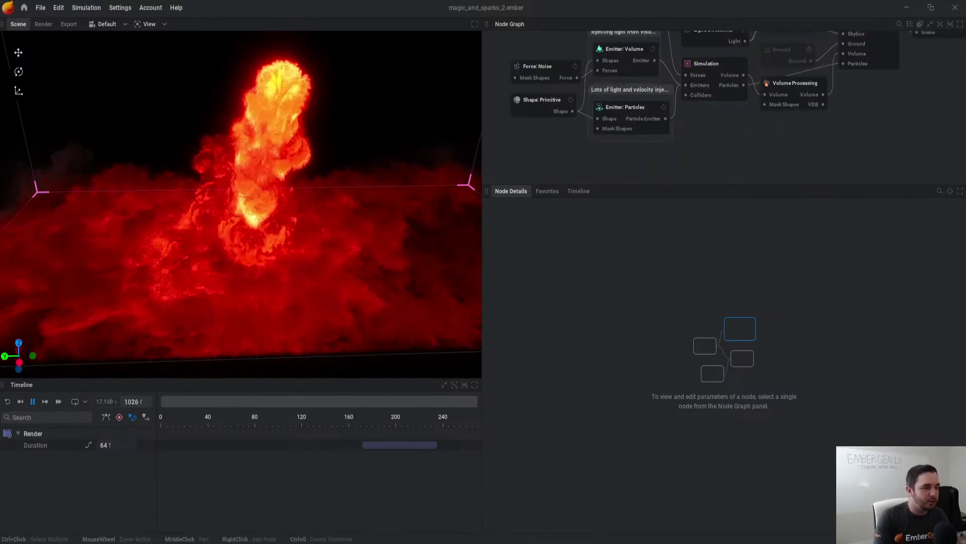
pyautogui.click(625, 108)
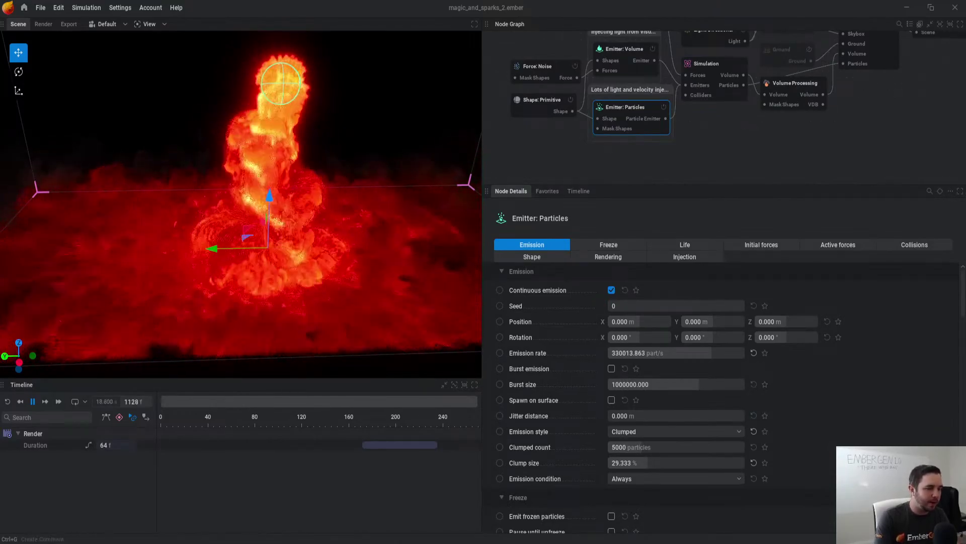
pyautogui.moveTo(705, 185); pyautogui.dragTo(704, 253)
pyautogui.click(608, 325)
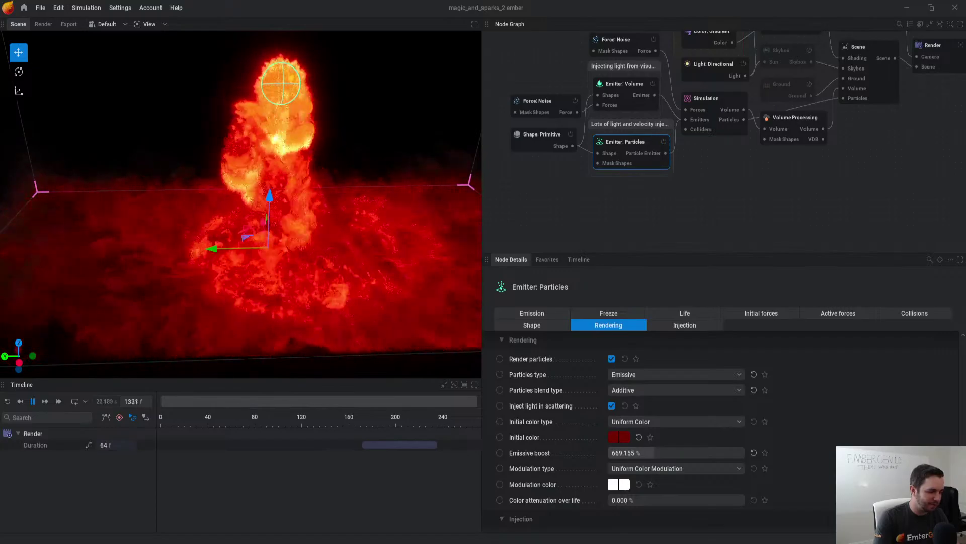
pyautogui.moveTo(654, 96); pyautogui.dragTo(615, 247, button='middle')
pyautogui.press('space')
pyautogui.press('space')
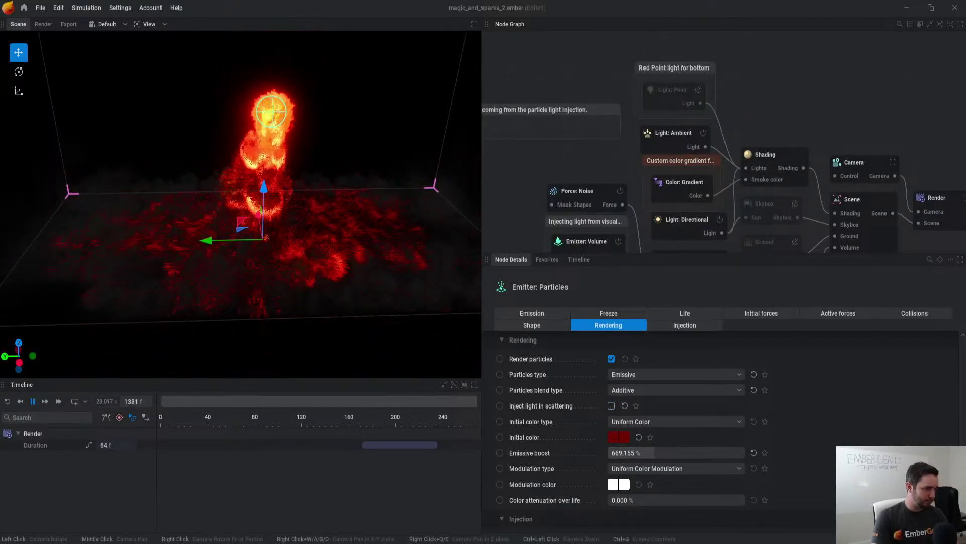
# Step: Remove the connection between the Simulation node's Particles output and the Scene node's Particles input
pyautogui.moveTo(654, 211); pyautogui.dragTo(609, 113, button='middle')
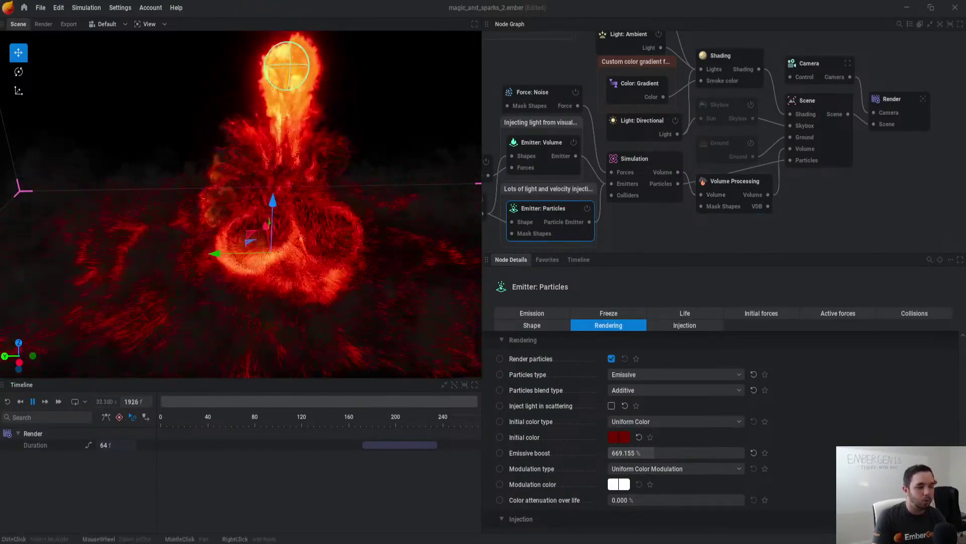
pyautogui.click(768, 164)
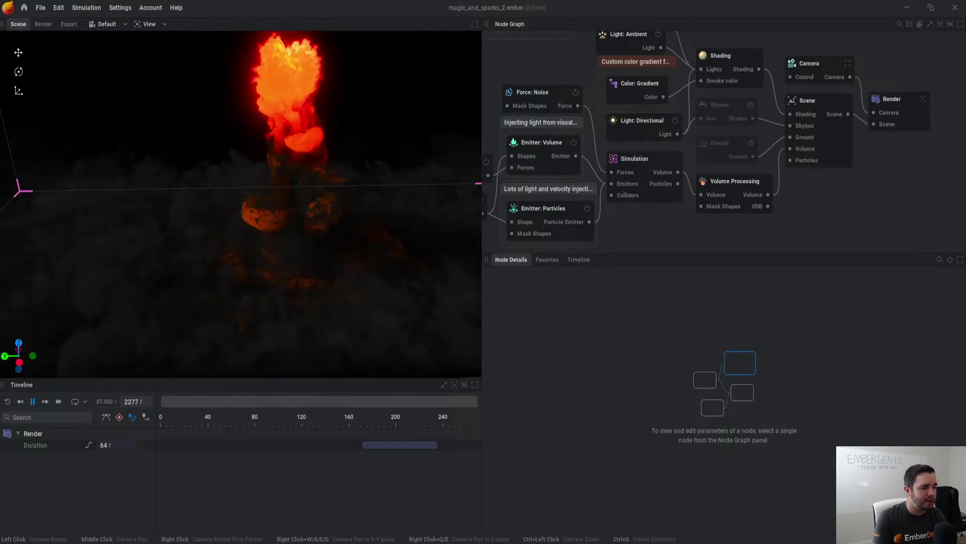
# Step: Change the orange stop of the custom smoke Color: Gradient node to white
pyautogui.moveTo(675, 126); pyautogui.dragTo(772, 176, button='middle')
pyautogui.click(735, 135)
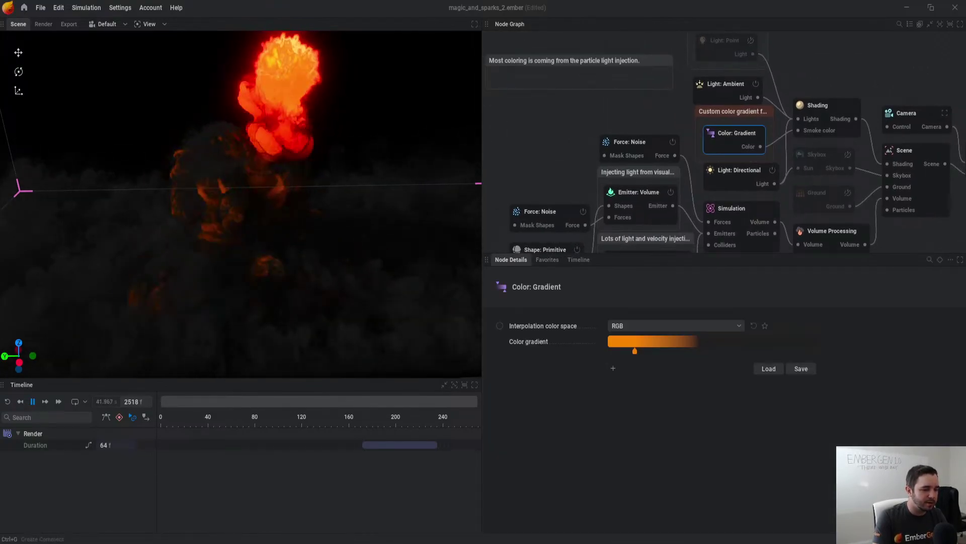
pyautogui.click(635, 351)
pyautogui.moveTo(824, 336); pyautogui.dragTo(804, 379)
pyautogui.click(863, 292)
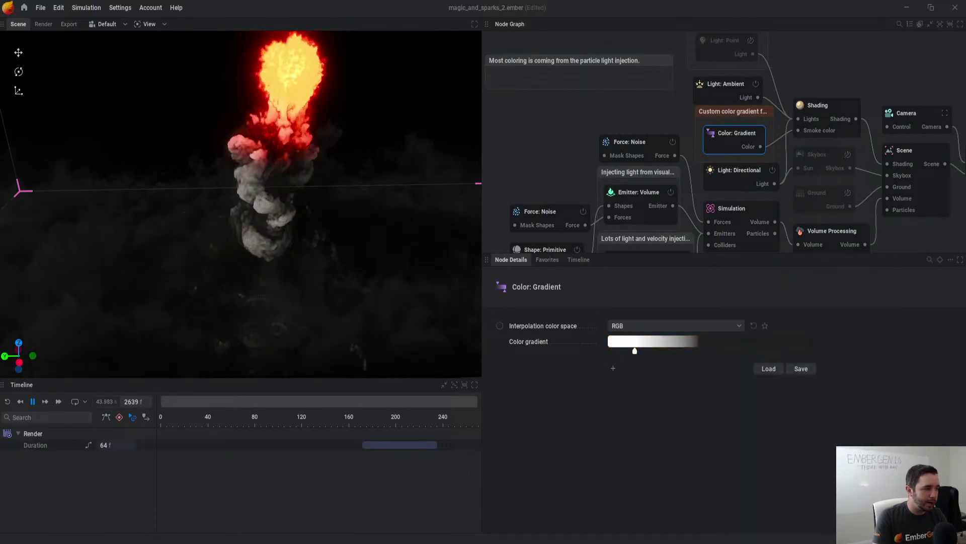
# Step: Disable the Emitter: Volume node and restart the simulation
pyautogui.moveTo(825, 65); pyautogui.dragTo(825, 96, button='middle')
pyautogui.click(670, 223)
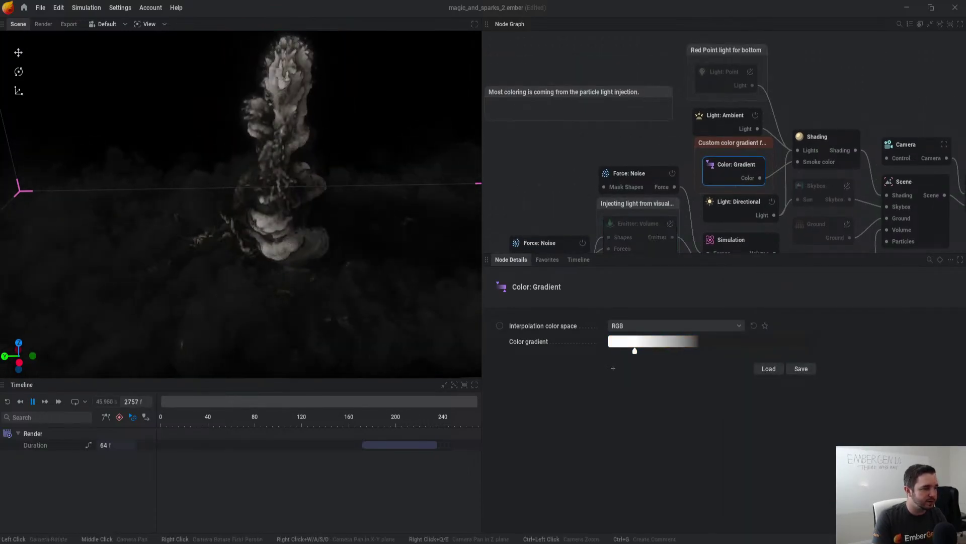
pyautogui.press('r')
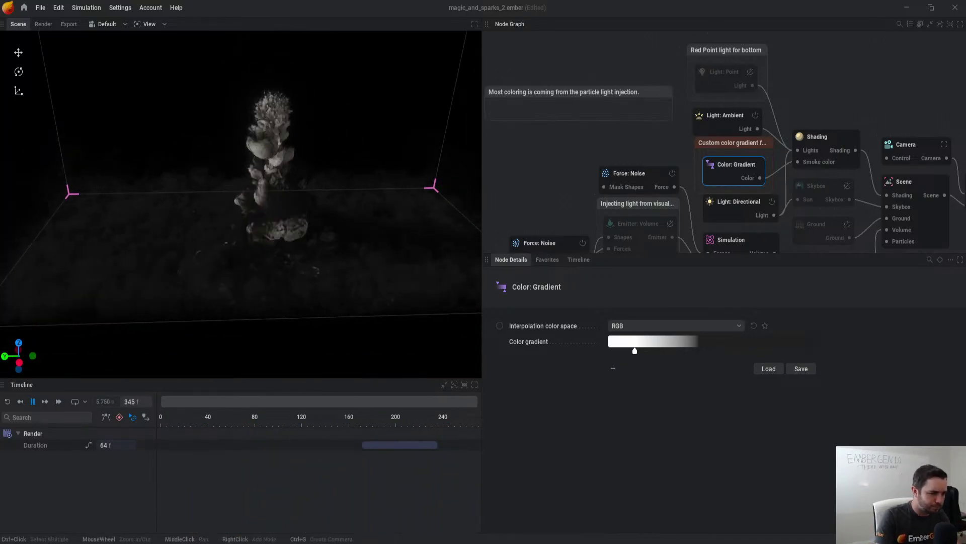
# Step: Enable Inject light in scattering for the Emitter: Particles node and set its emissive boost to 1818.864%
pyautogui.moveTo(650, 229); pyautogui.dragTo(662, 136, button='middle')
pyautogui.click(654, 196)
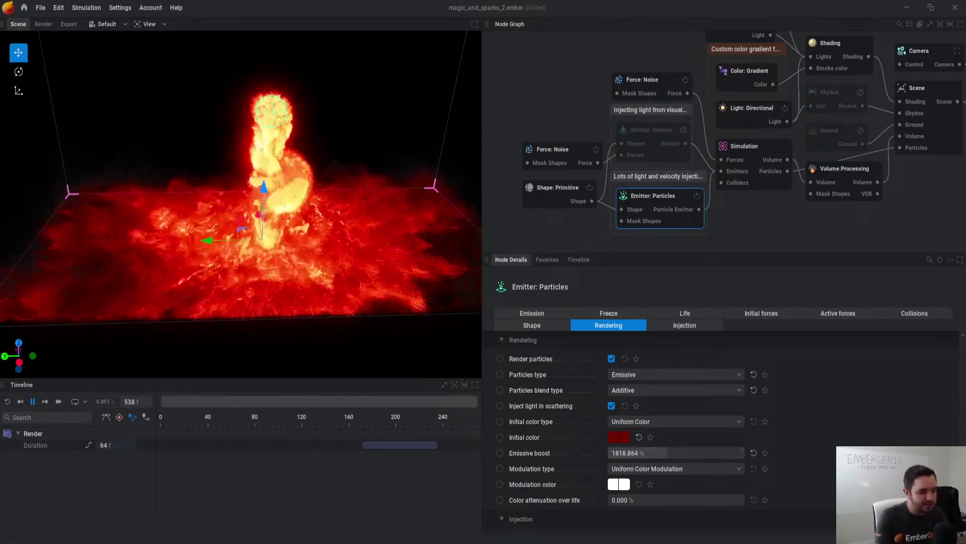
# Step: Change the initial particle colour of the Emitter: Particles node to purple #470272
pyautogui.click(619, 437)
pyautogui.moveTo(837, 346)
pyautogui.mouseDown()
pyautogui.moveTo(830, 326)
pyautogui.moveTo(792, 316)
pyautogui.moveTo(769, 343)
pyautogui.moveTo(789, 381)
pyautogui.moveTo(829, 328)
pyautogui.moveTo(794, 316)
pyautogui.moveTo(770, 344)
pyautogui.moveTo(780, 374)
pyautogui.moveTo(793, 316)
pyautogui.moveTo(828, 325)
pyautogui.moveTo(824, 380)
pyautogui.moveTo(768, 351)
pyautogui.moveTo(790, 316)
pyautogui.moveTo(828, 326)
pyautogui.moveTo(821, 380)
pyautogui.moveTo(772, 332)
pyautogui.moveTo(828, 326)
pyautogui.moveTo(806, 383)
pyautogui.mouseUp()
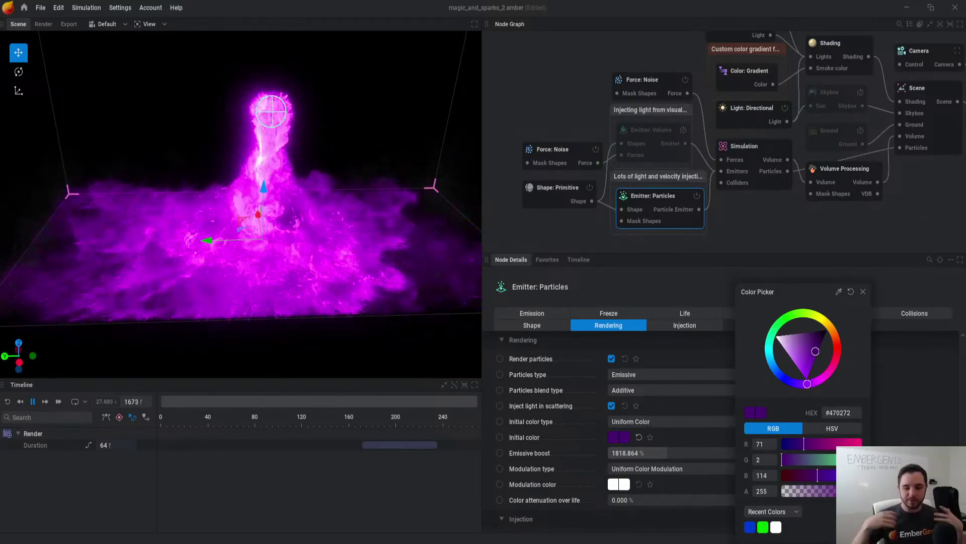
# Step: Try blue and red on the custom Color: Gradient node's coloured stop and settle on orange
pyautogui.moveTo(749, 71); pyautogui.dragTo(745, 104, button='middle')
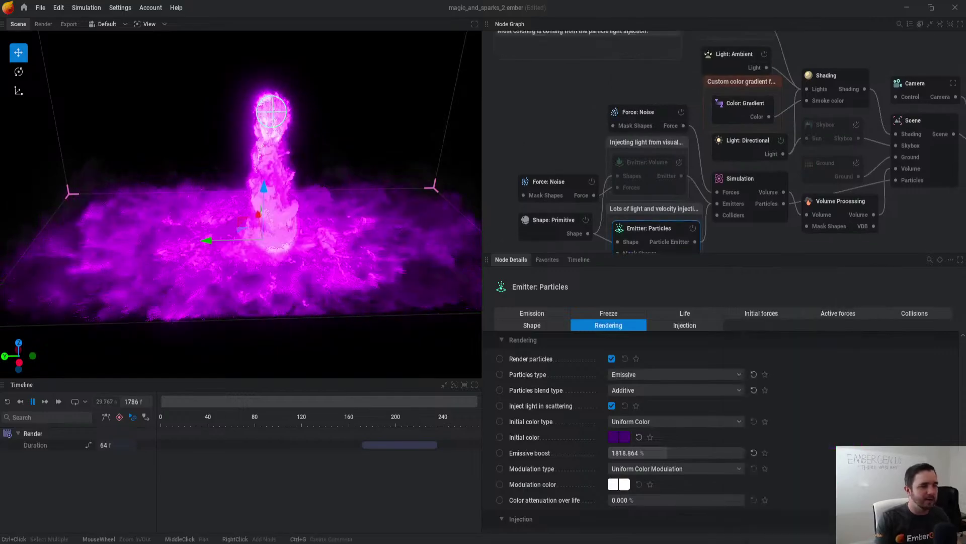
pyautogui.click(744, 104)
pyautogui.click(635, 351)
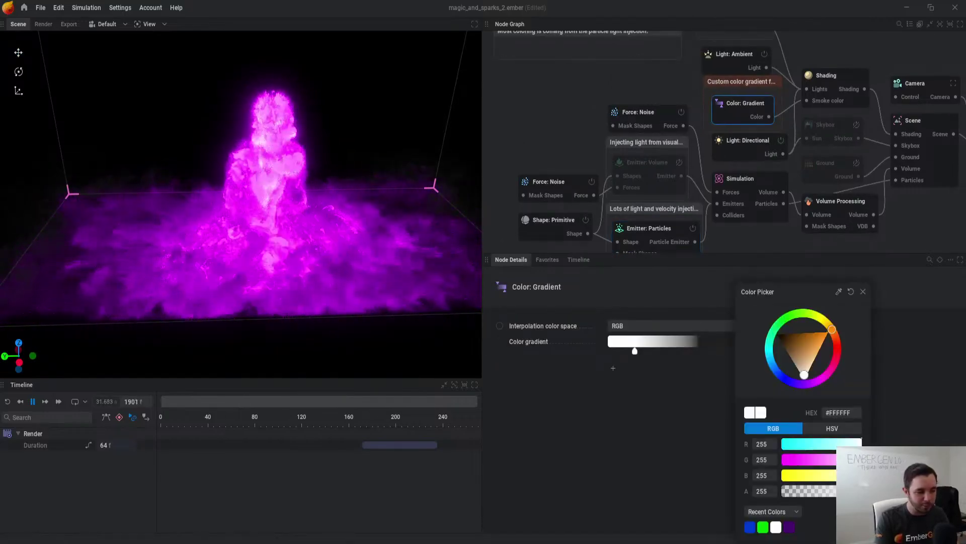
pyautogui.click(784, 377)
pyautogui.moveTo(795, 354); pyautogui.dragTo(794, 366)
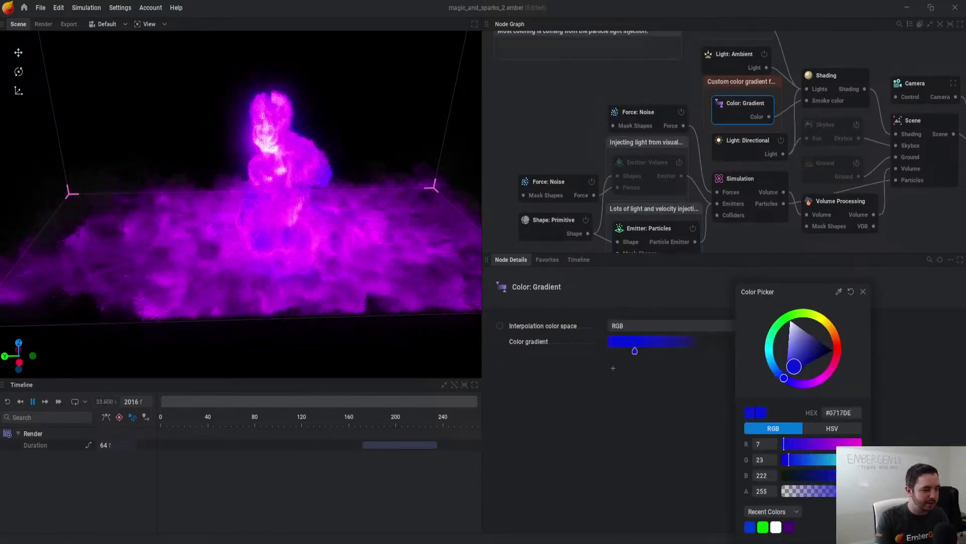
pyautogui.click(837, 348)
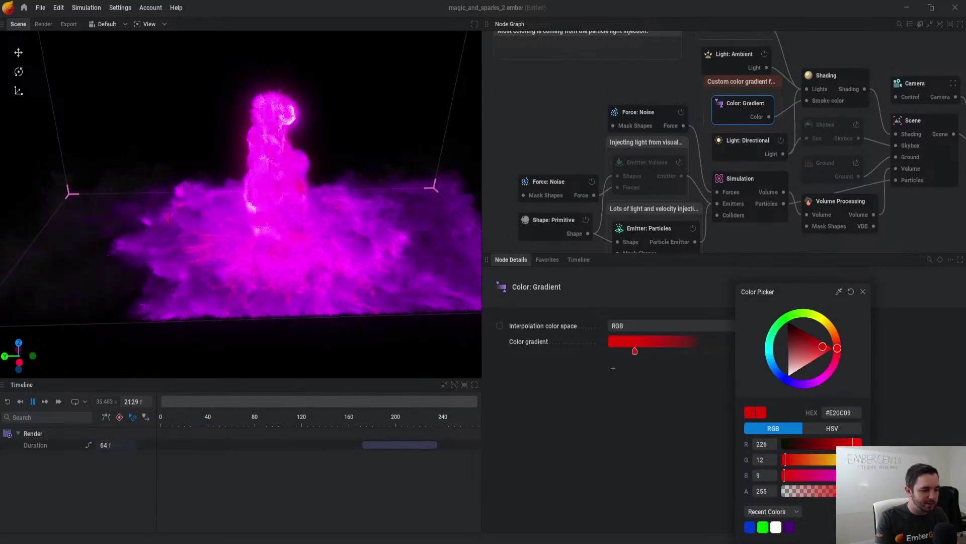
pyautogui.moveTo(837, 347); pyautogui.dragTo(836, 336)
pyautogui.click(863, 292)
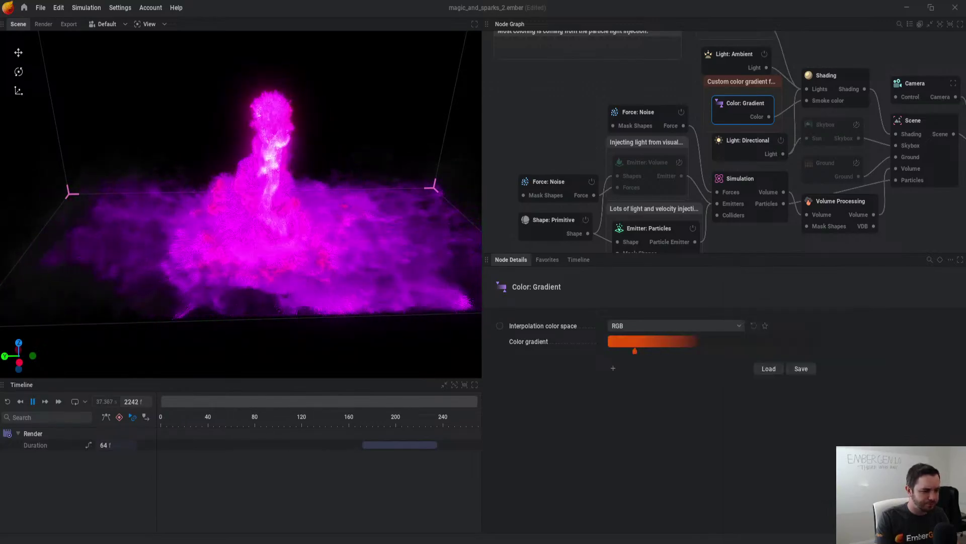
# Step: Set the initial particle colour of the Emitter: Particles node to dark red #721002
pyautogui.moveTo(659, 230); pyautogui.dragTo(663, 215, button='middle')
pyautogui.click(654, 215)
pyautogui.click(619, 437)
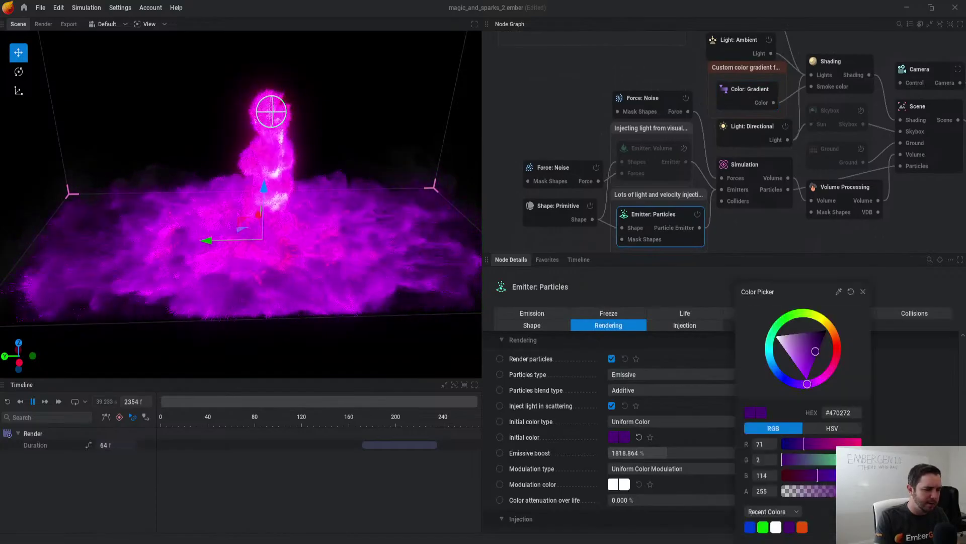
pyautogui.moveTo(806, 384); pyautogui.dragTo(837, 343)
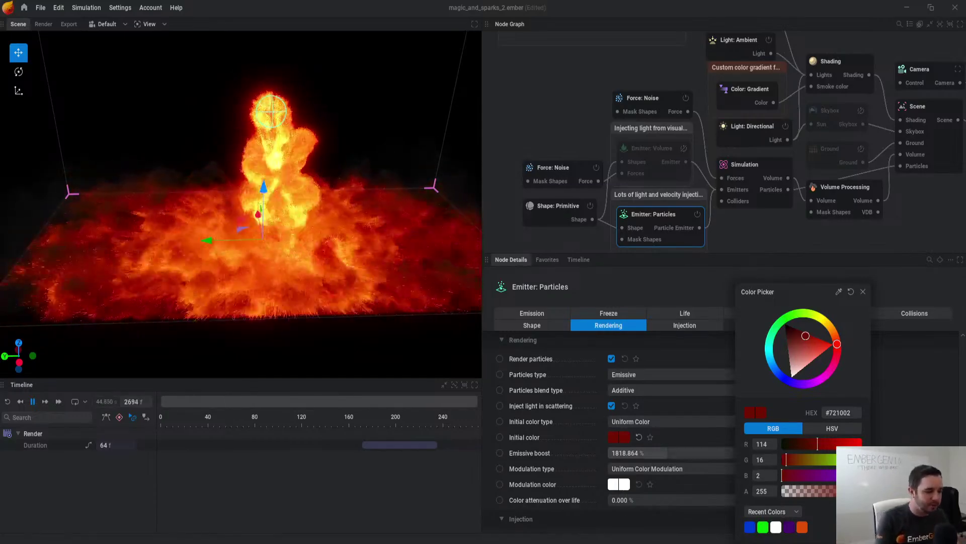
# Step: Turn Render particles off and back on for the Emitter: Particles node to compare the effect
pyautogui.click(612, 358)
pyautogui.scroll(2, 265, 190)
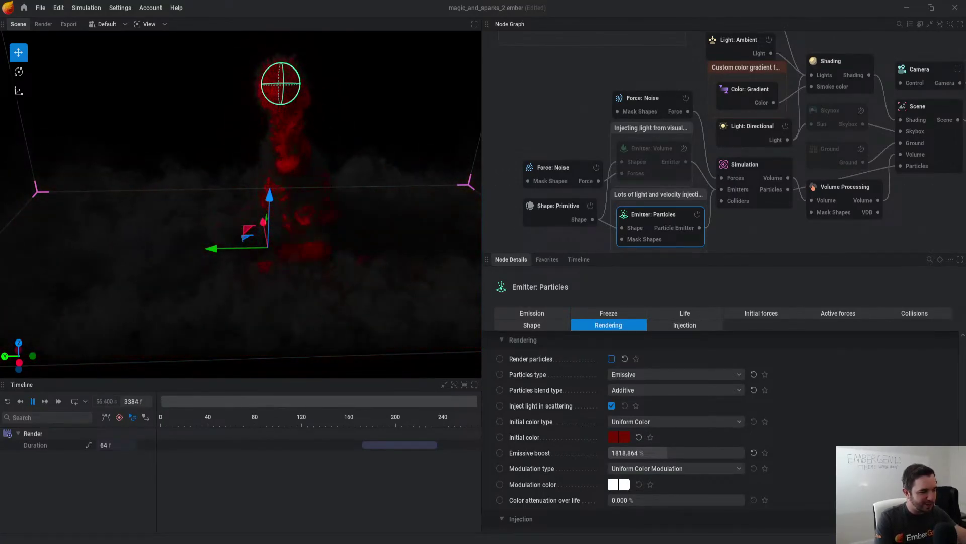
pyautogui.moveTo(813, 187); pyautogui.dragTo(811, 200, button='middle')
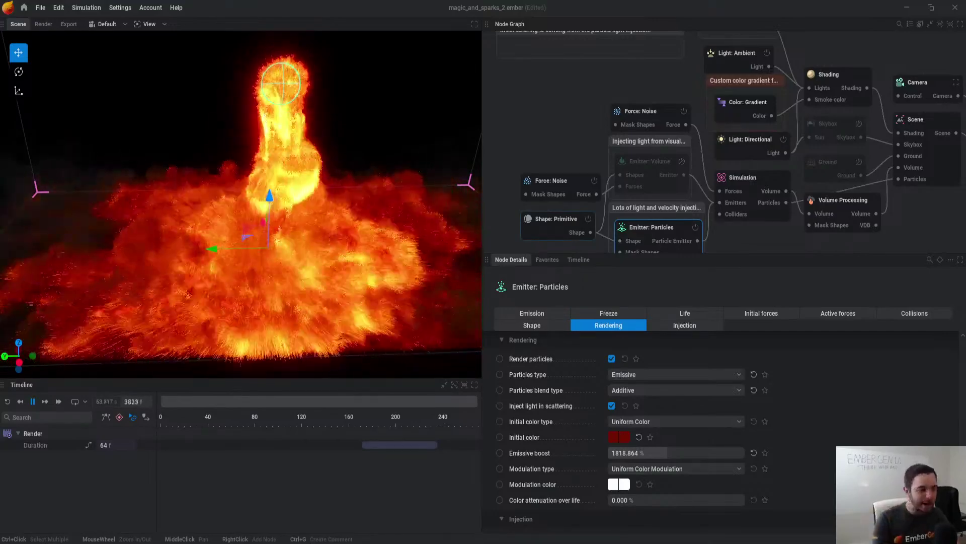
pyautogui.moveTo(302, 202); pyautogui.dragTo(255, 209, button='middle')
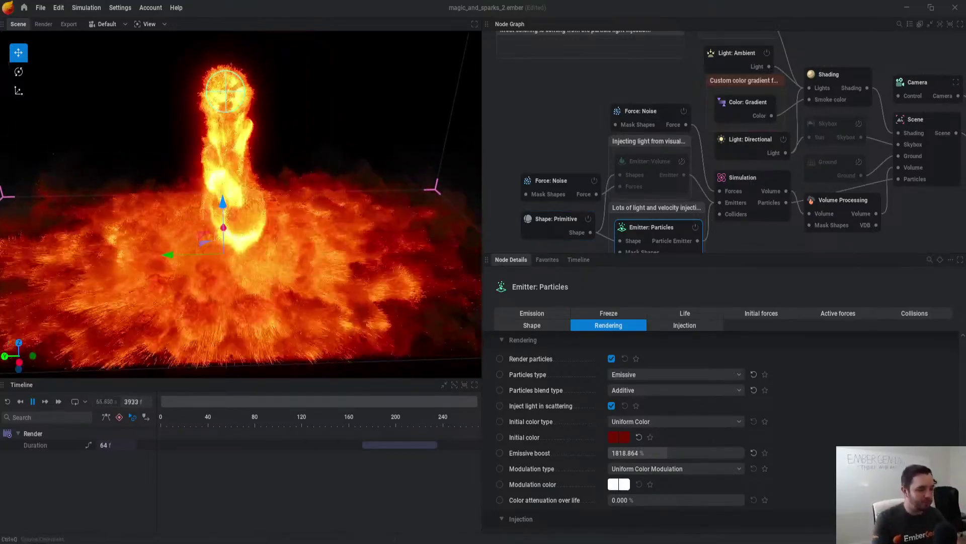
# Step: Move the Shape: Primitive sphere through the simulation volume to about Y -6.35 m, Z 10.5 m
pyautogui.click(551, 121)
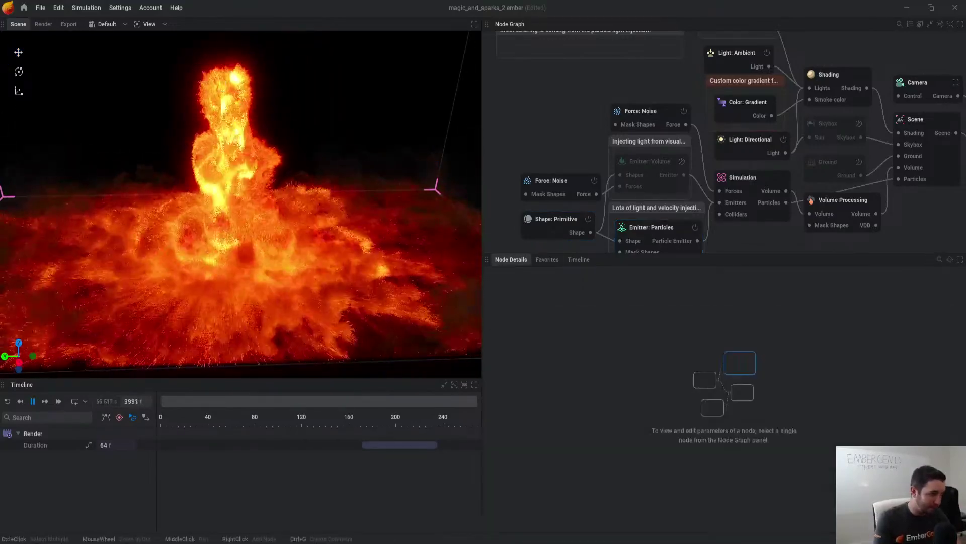
pyautogui.scroll(-3, 662, 139)
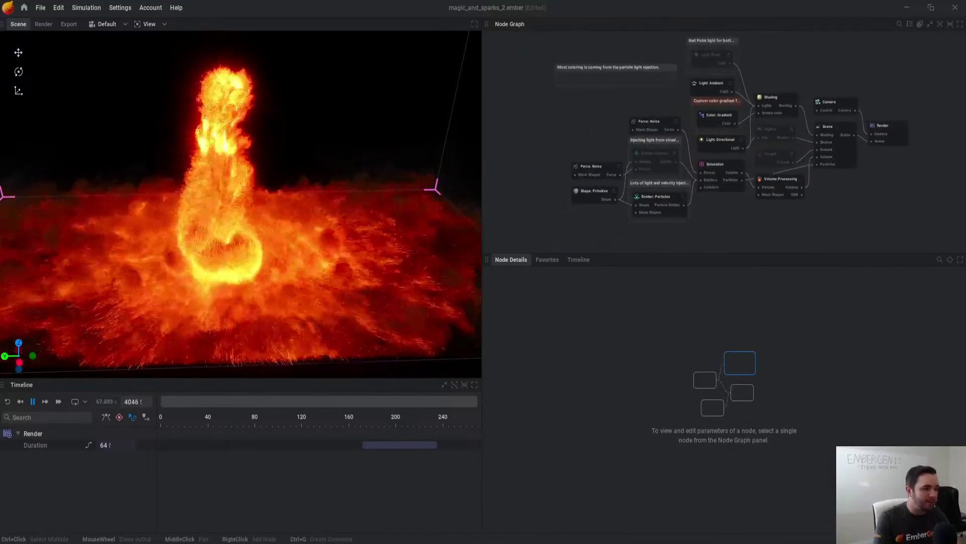
pyautogui.click(594, 193)
pyautogui.scroll(-3, 217, 121)
pyautogui.moveTo(217, 121); pyautogui.dragTo(248, 146, button='middle')
pyautogui.moveTo(239, 147); pyautogui.dragTo(182, 151)
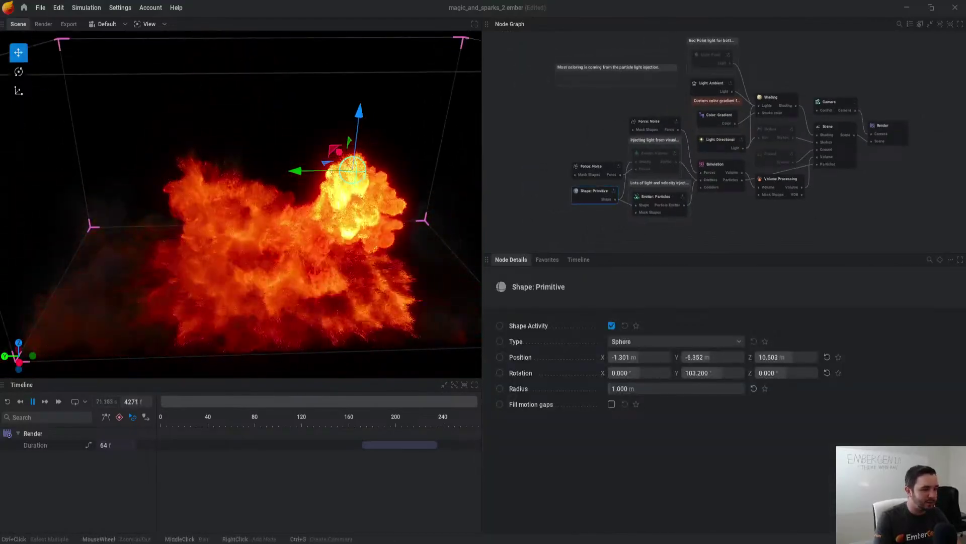
# Step: Enable the Emitter: Volume node and move the Shape: Primitive sphere to about Y 4.18 m, Z 9.62 m
pyautogui.click(675, 153)
pyautogui.moveTo(165, 171); pyautogui.dragTo(201, 164)
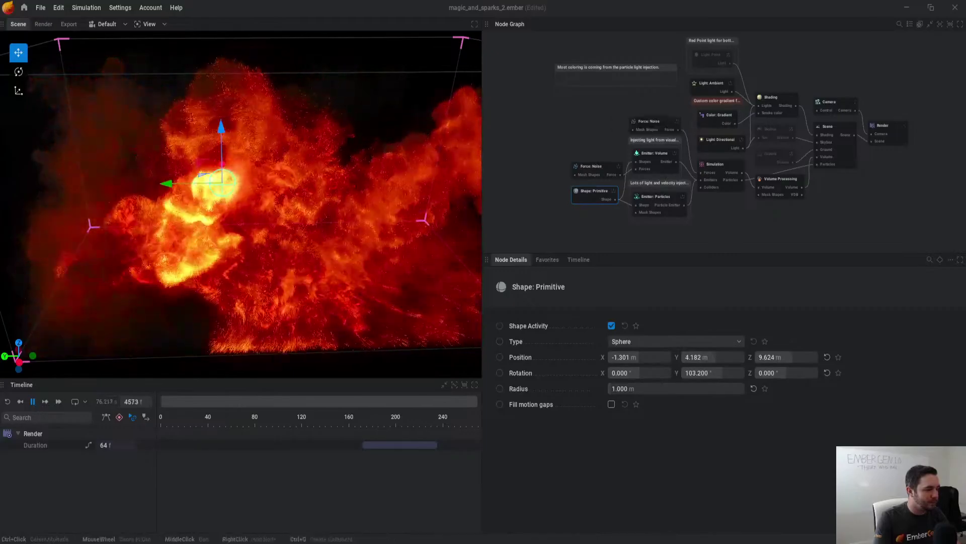
pyautogui.scroll(2, 240, 204)
pyautogui.moveTo(252, 226); pyautogui.dragTo(236, 197)
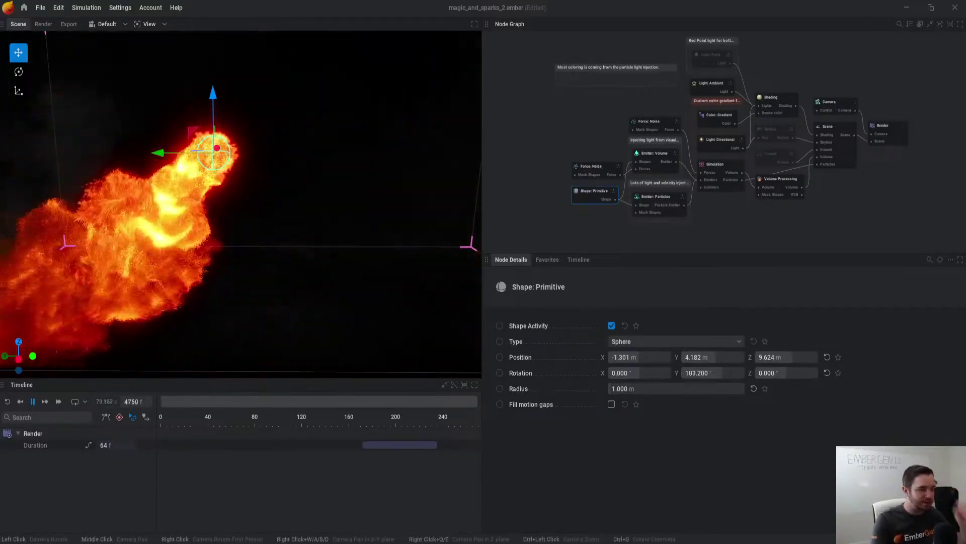
# Step: Open the Muzzle Flash 1 preset without saving the current project's changes
pyautogui.click(25, 7)
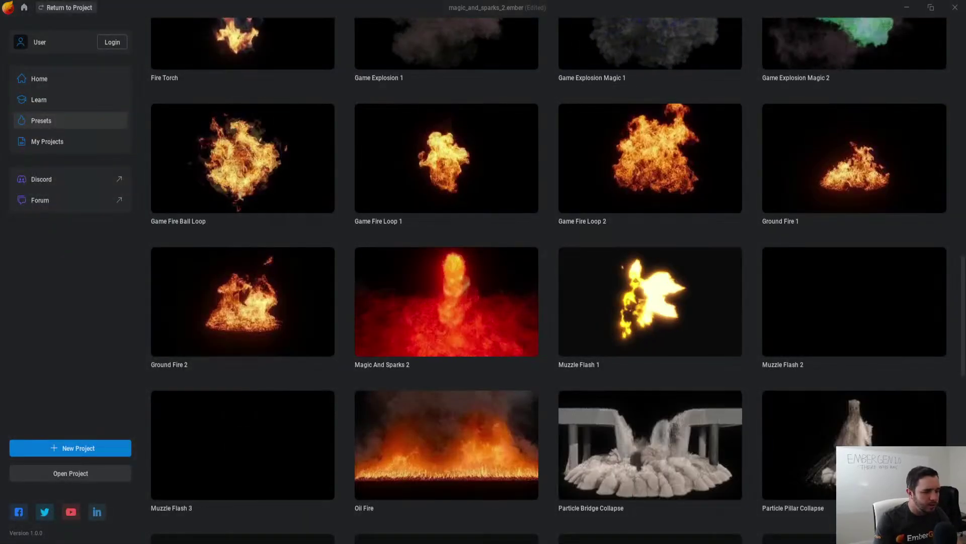
pyautogui.scroll(-2, 549, 282)
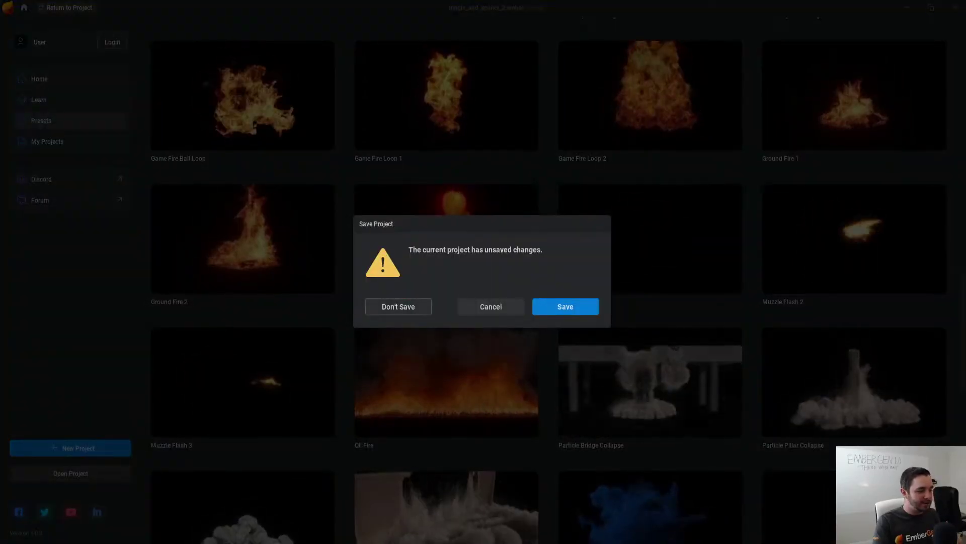
pyautogui.click(398, 307)
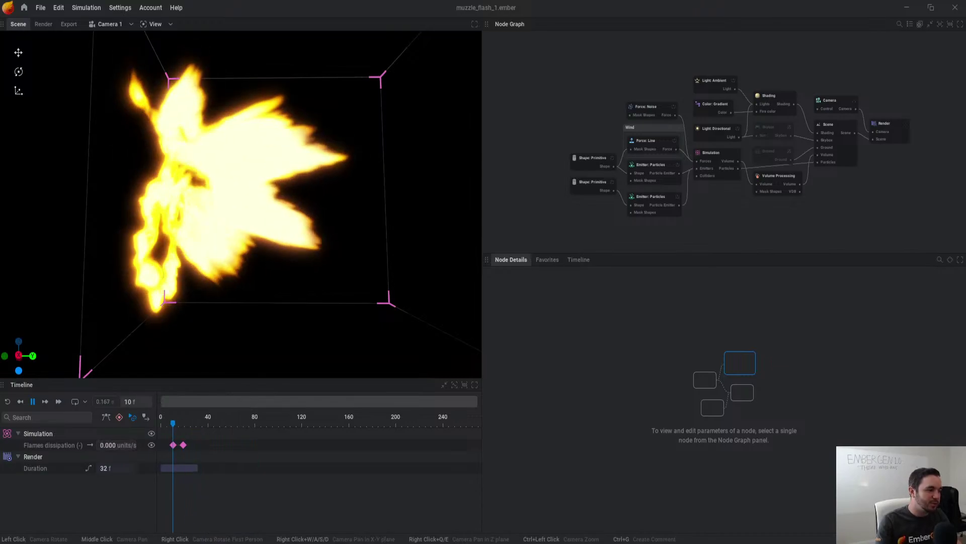
# Step: Pause the simulation and enable Render particles for the upper Emitter: Particles node after checking the lower node's rendering settings
pyautogui.press('space')
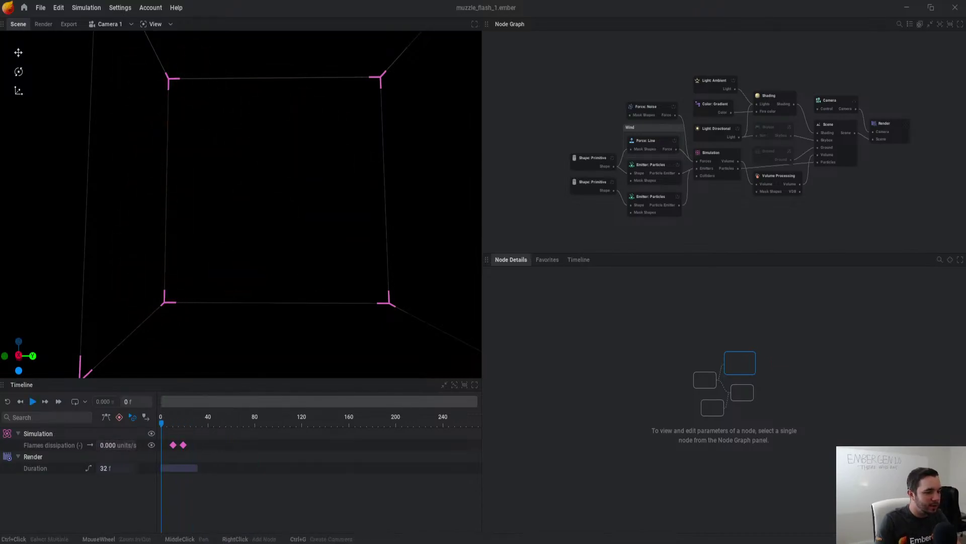
pyautogui.click(652, 198)
pyautogui.click(609, 325)
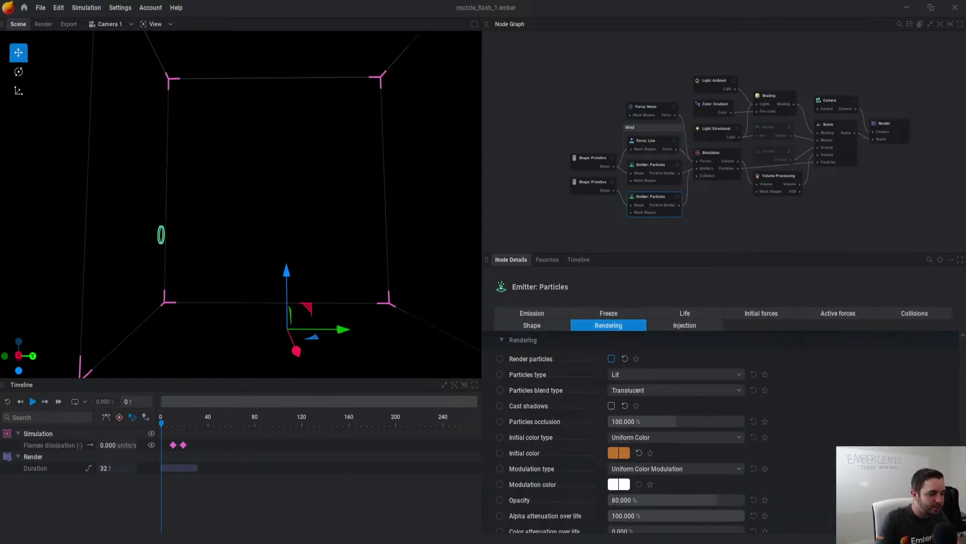
pyautogui.click(653, 166)
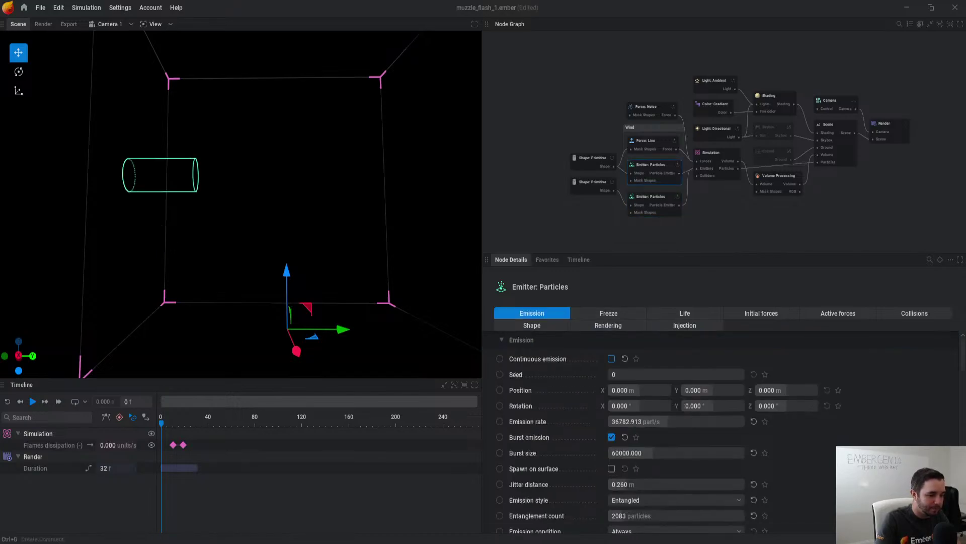
pyautogui.click(608, 325)
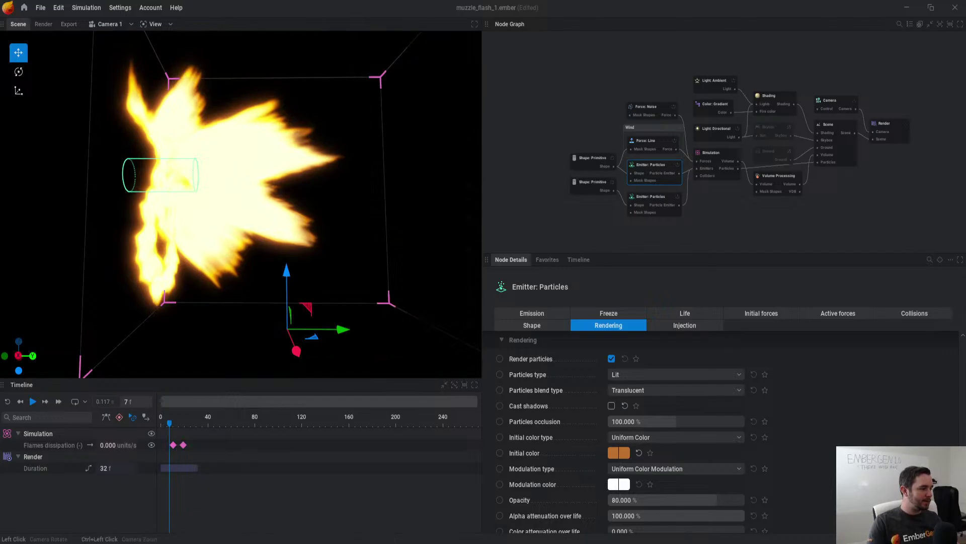
# Step: Review the temperature, flames and velocity injection settings of the upper Emitter: Particles node and resume the simulation
pyautogui.moveTo(312, 201); pyautogui.dragTo(241, 194)
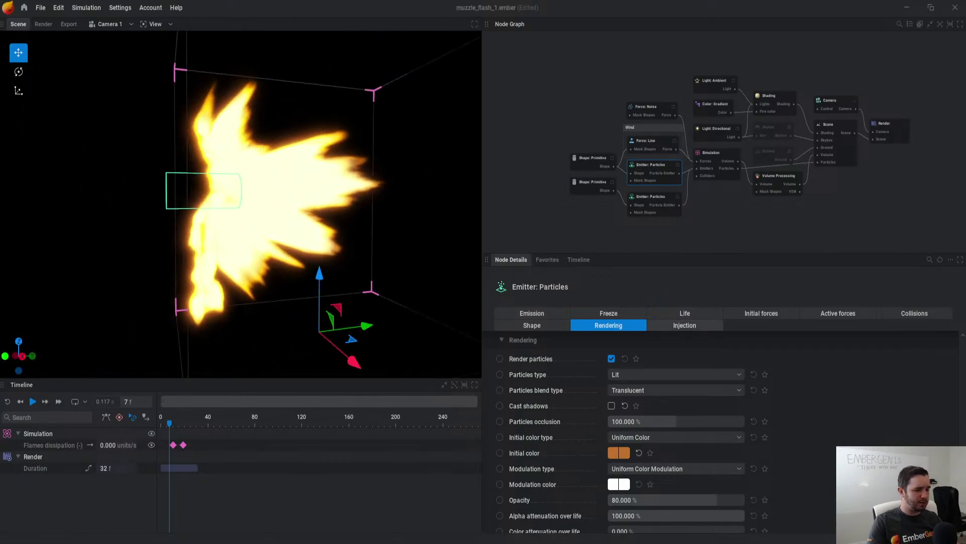
pyautogui.click(685, 325)
pyautogui.scroll(-2, 655, 428)
pyautogui.scroll(2, 654, 428)
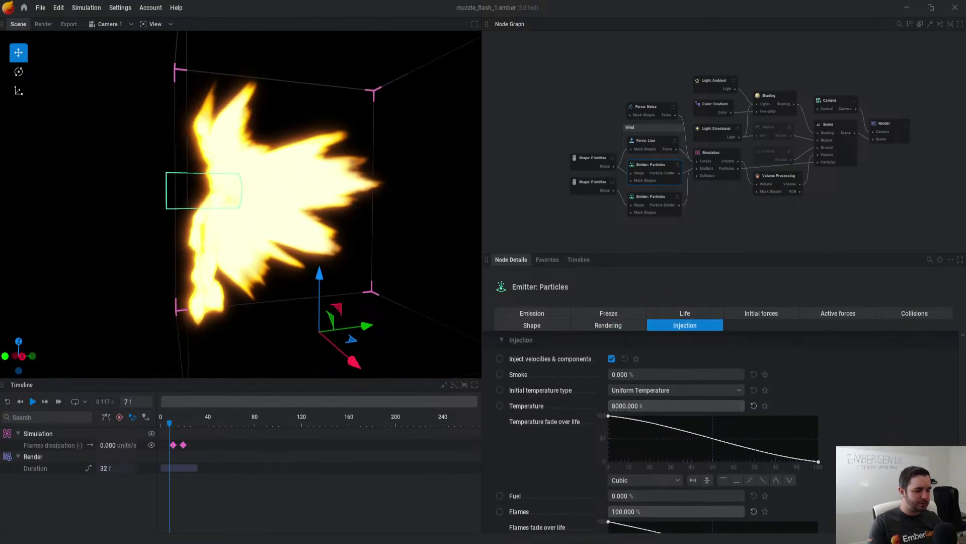
pyautogui.scroll(-2, 725, 433)
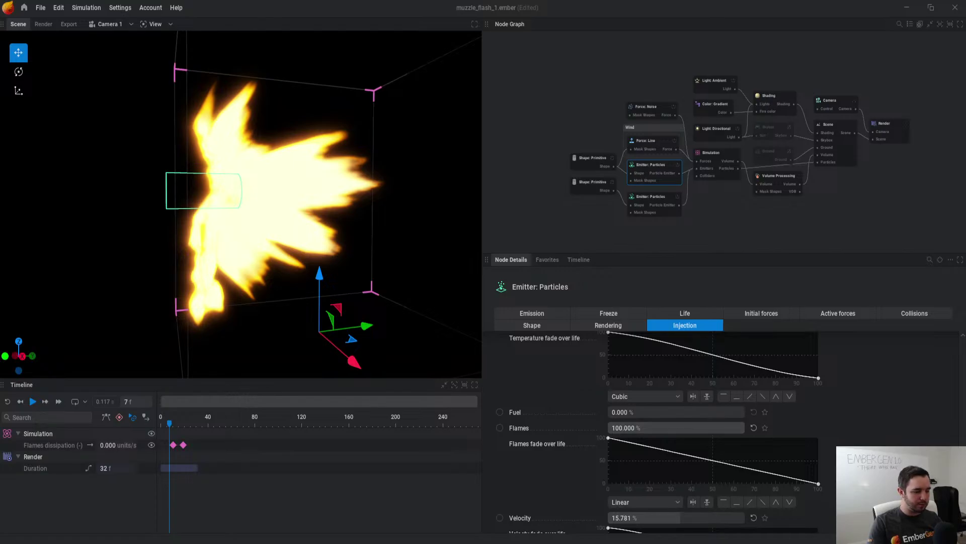
pyautogui.scroll(-2, 710, 433)
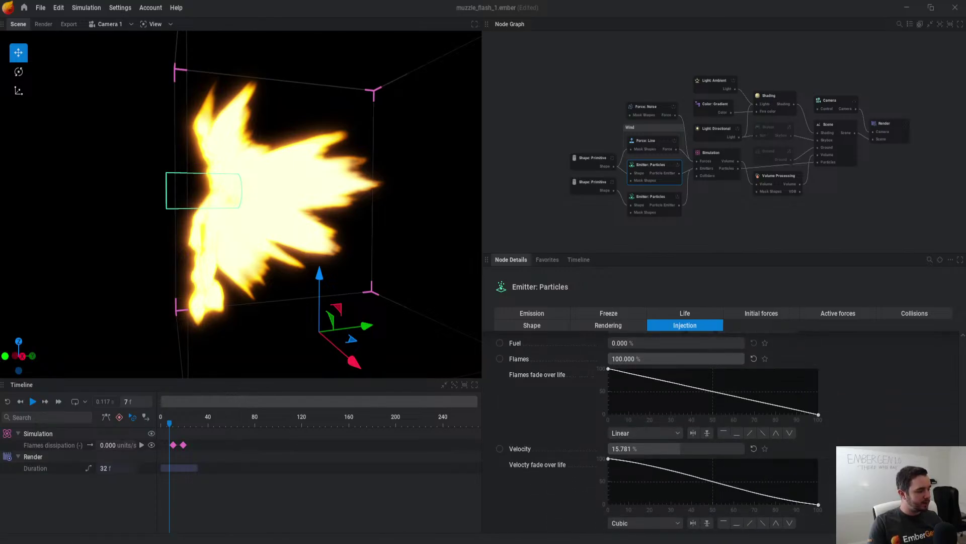
pyautogui.press('space')
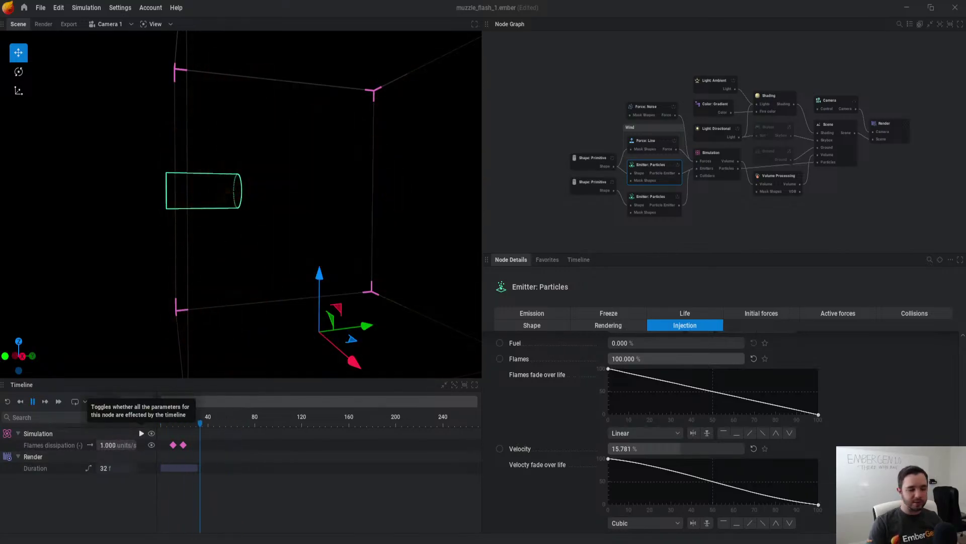
pyautogui.moveTo(322, 201); pyautogui.dragTo(282, 197)
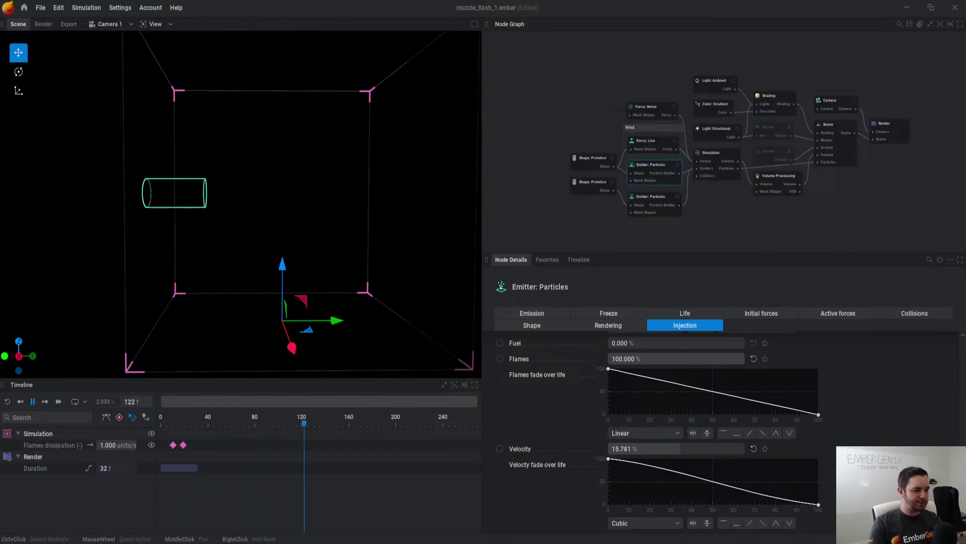
# Step: Turn off Render particles for the upper Emitter: Particles node and restart the simulation
pyautogui.click(652, 197)
pyautogui.click(652, 165)
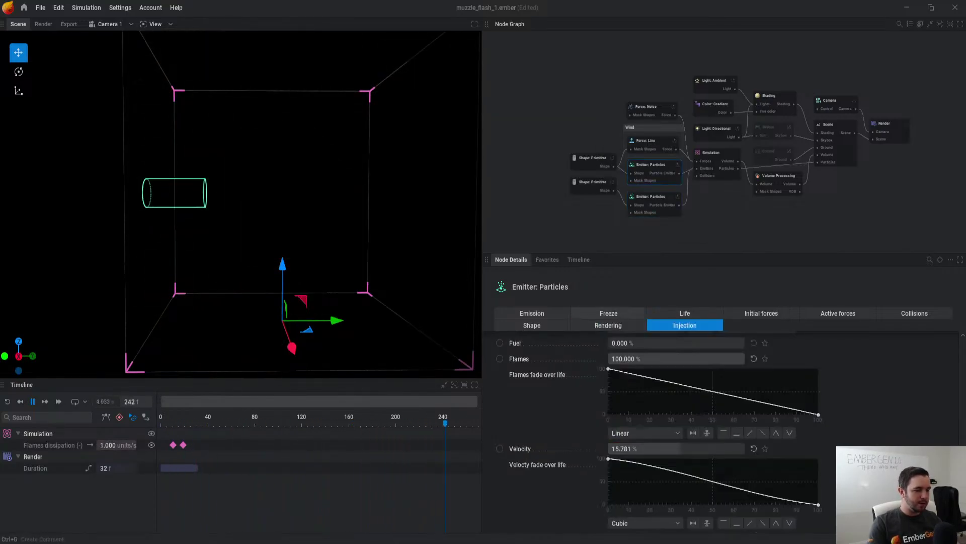
pyautogui.click(608, 325)
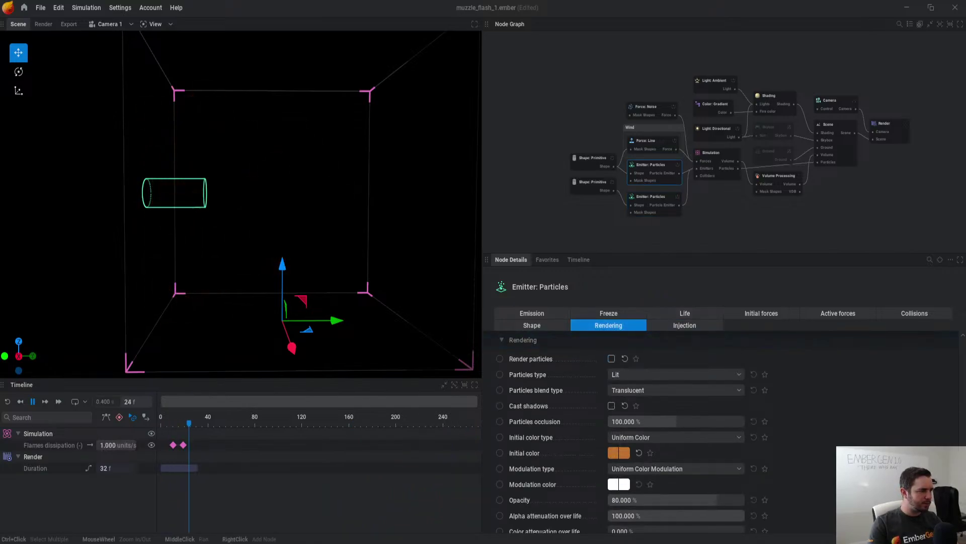
# Step: Set the Render node's export directory to D:\1.0.0 and export the 4 by 4 flipbook as PNG
pyautogui.click(869, 127)
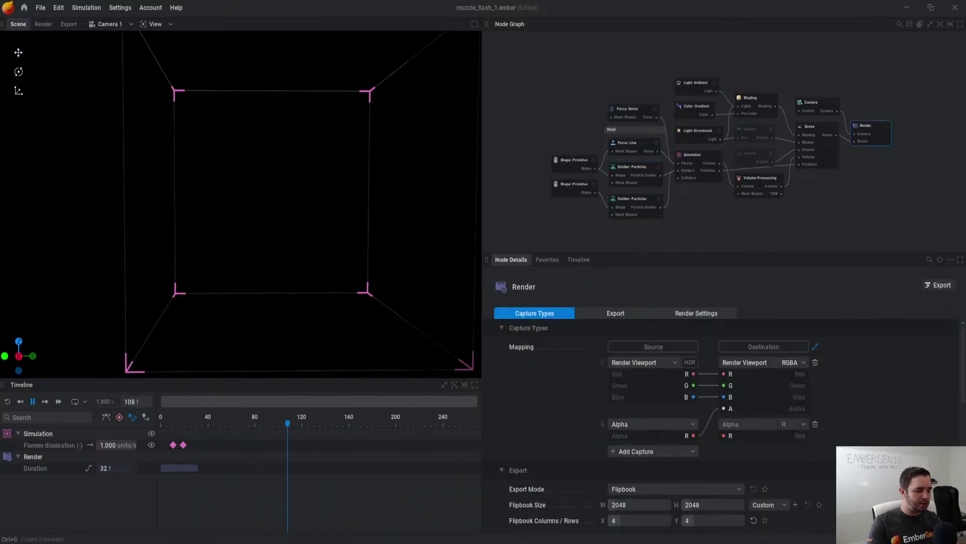
pyautogui.scroll(-3, 725, 428)
pyautogui.click(597, 461)
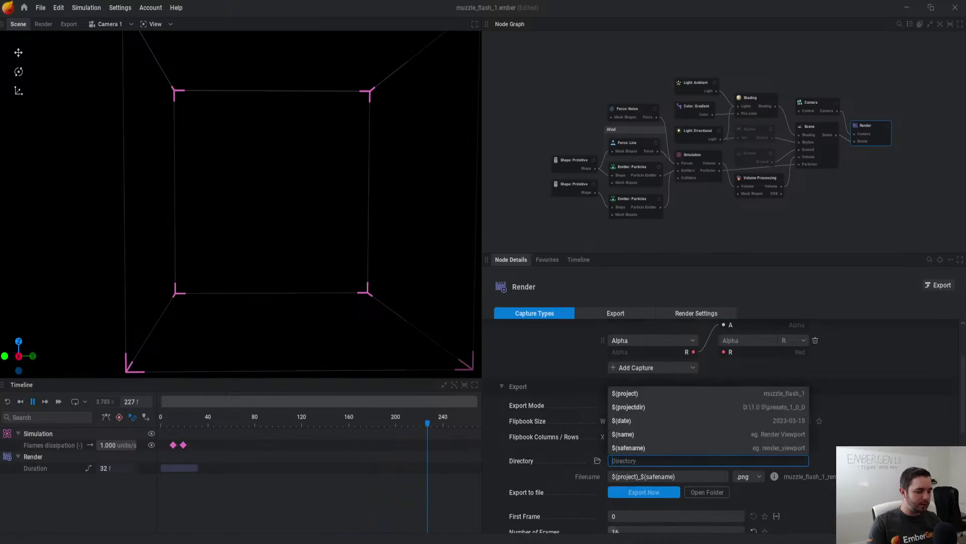
pyautogui.click(649, 429)
pyautogui.click(386, 260)
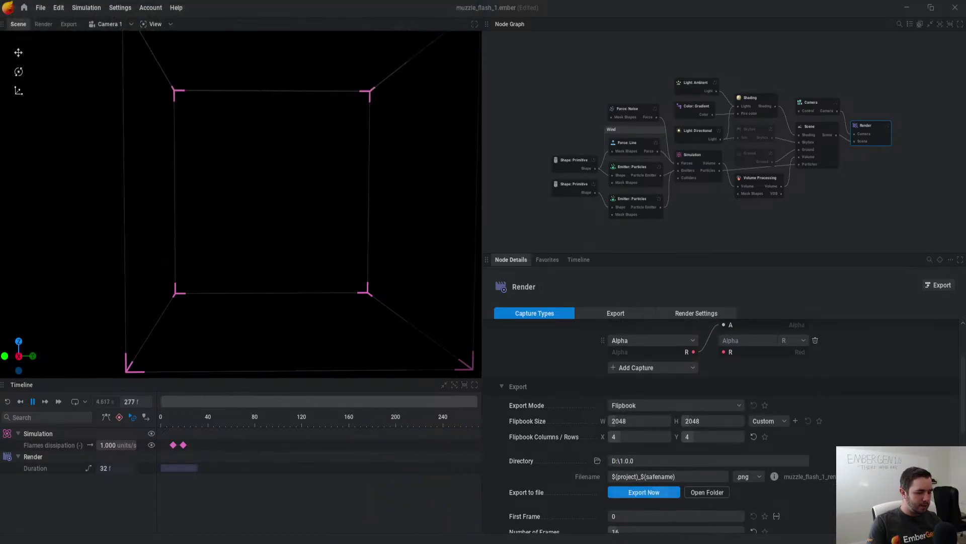
pyautogui.click(644, 492)
pyautogui.click(566, 299)
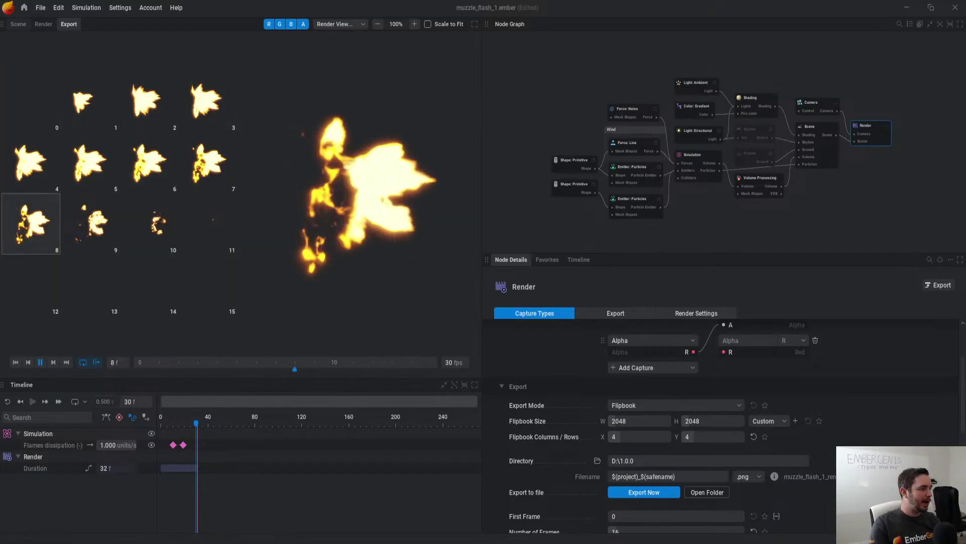
# Step: Leave the muzzle flash project without saving its changes and open the Muzzle Flash 3 preset
pyautogui.click(18, 24)
pyautogui.click(24, 7)
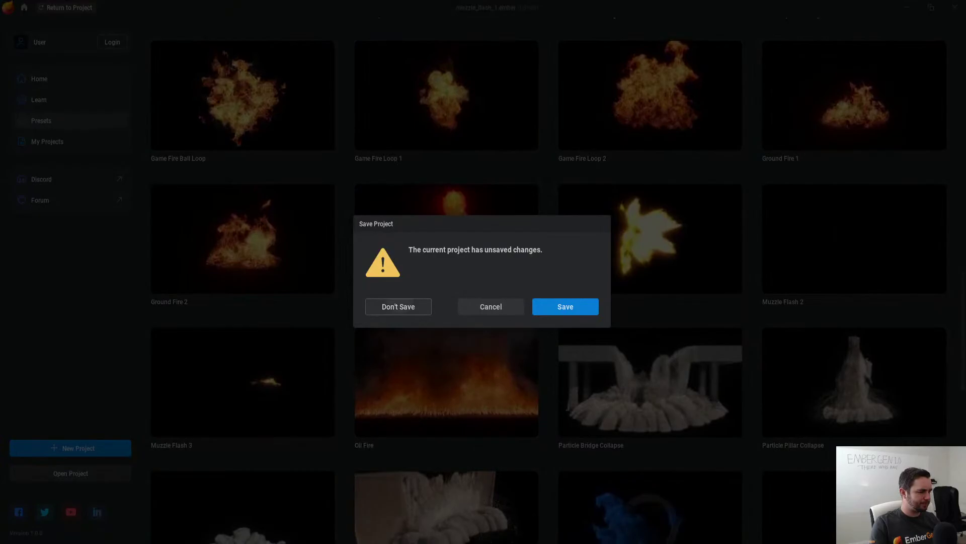
pyautogui.click(398, 306)
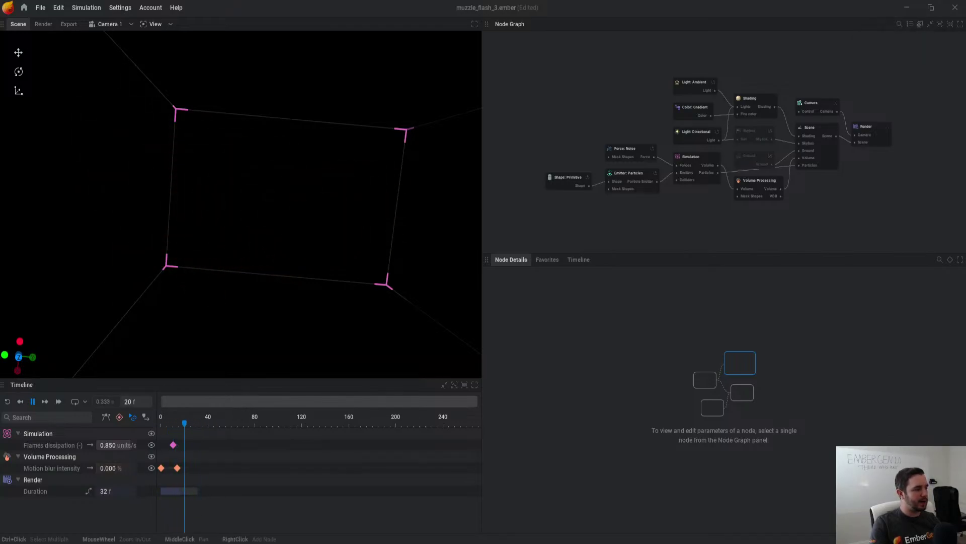
pyautogui.moveTo(655, 182); pyautogui.dragTo(663, 154, button='middle')
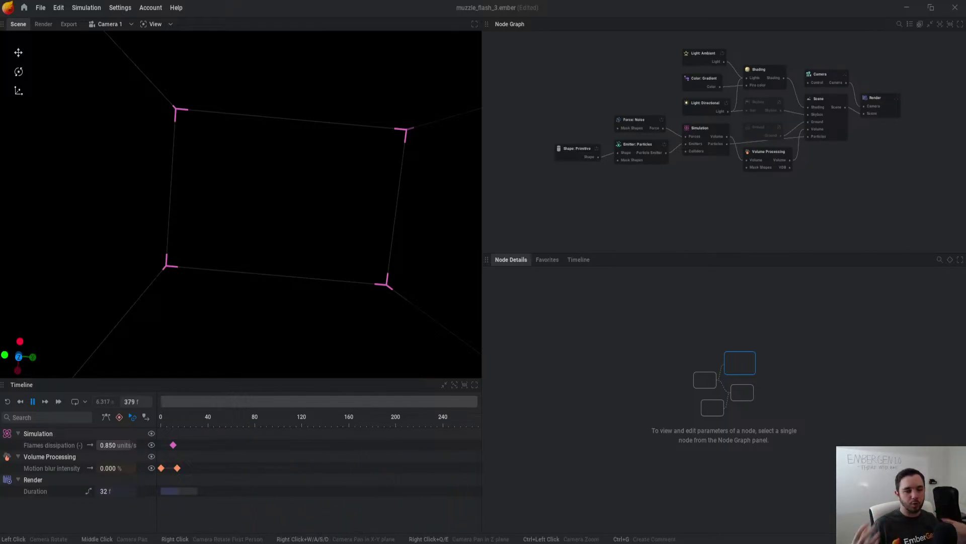
# Step: Open the Oil Fire preset, discarding the unsaved changes, and view the running fire from closer up
pyautogui.click(24, 7)
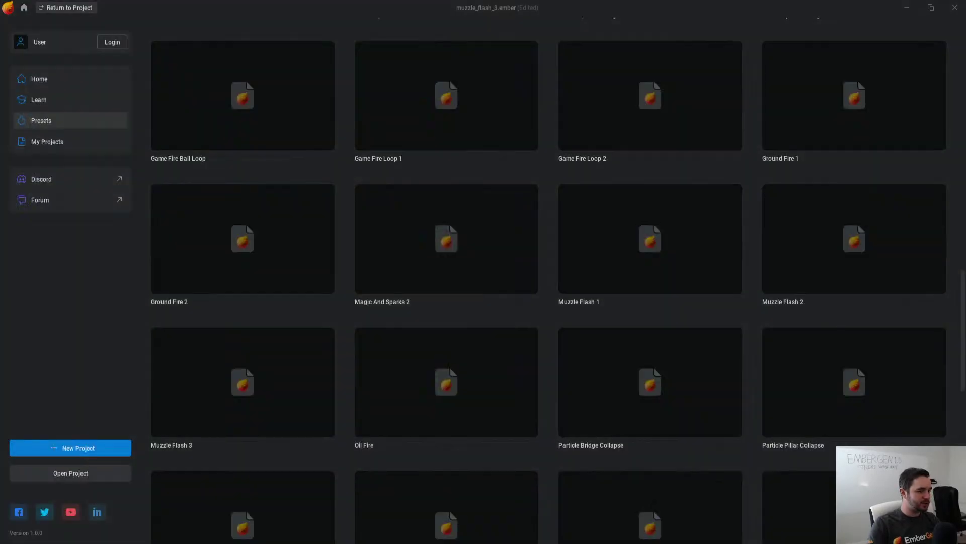
pyautogui.scroll(-1, 650, 347)
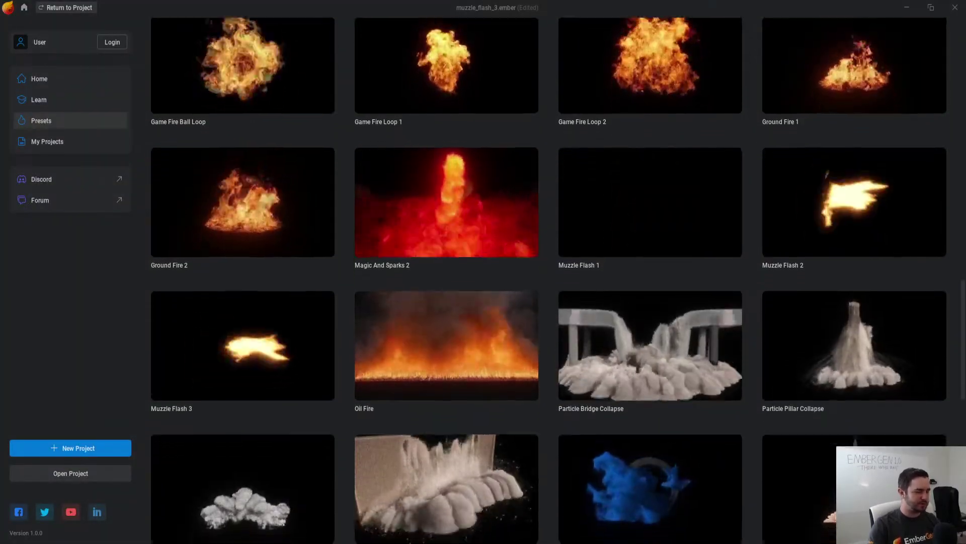
pyautogui.click(650, 347)
pyautogui.click(399, 306)
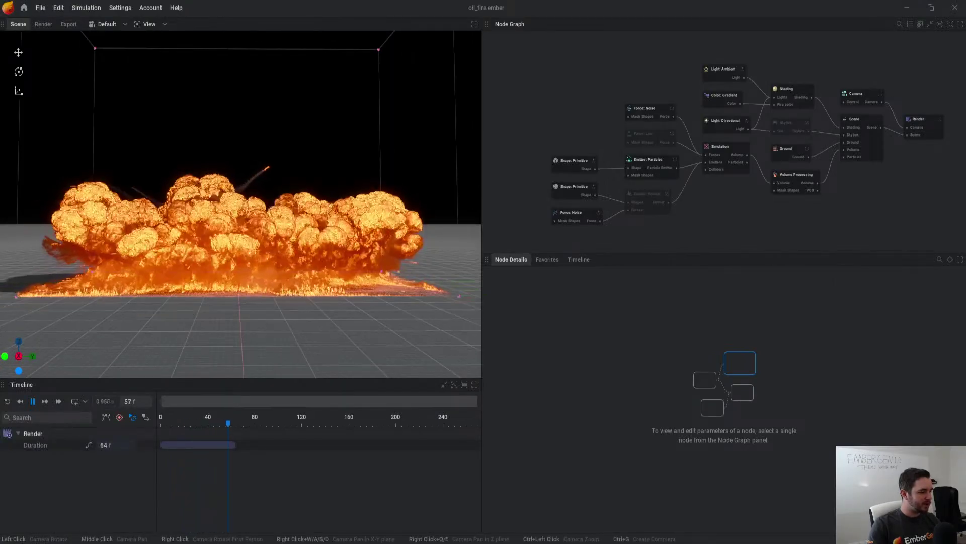
pyautogui.scroll(-2, 240, 204)
pyautogui.moveTo(282, 216); pyautogui.dragTo(304, 209)
pyautogui.scroll(3, 241, 204)
pyautogui.scroll(1, 240, 204)
pyautogui.scroll(-2, 240, 204)
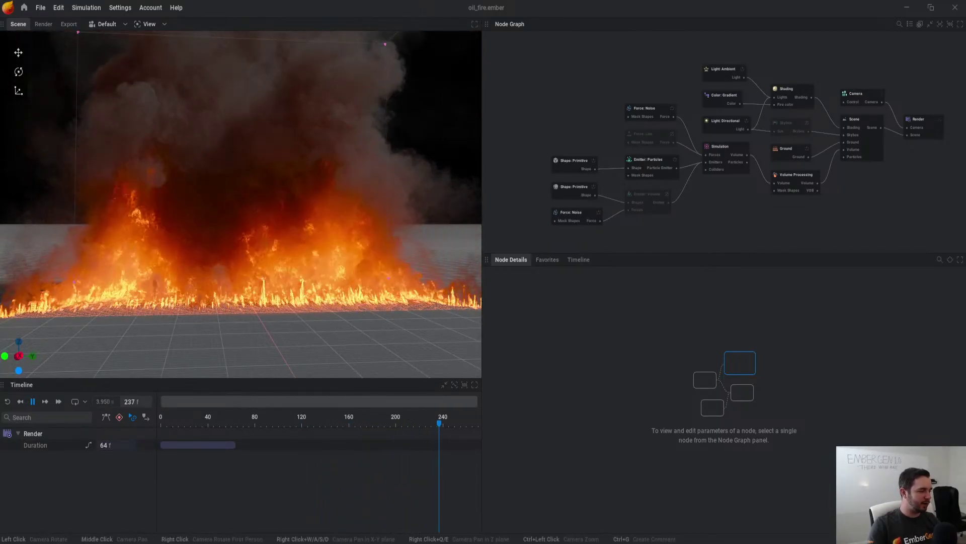
# Step: Change the upper Shape: Primitive node to a Sphere and move it to about Y -13 m, Z 21.9 m
pyautogui.scroll(-1, 241, 204)
pyautogui.click(573, 161)
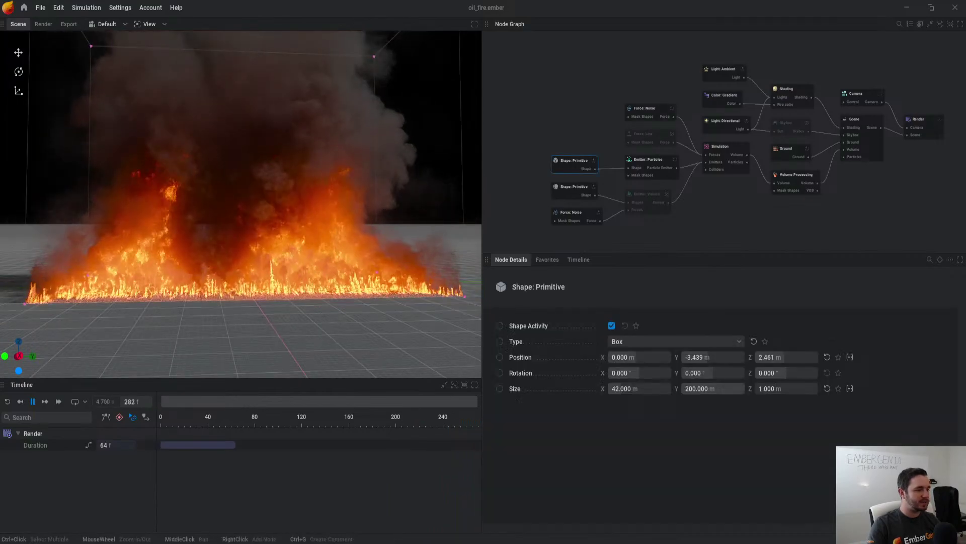
pyautogui.click(674, 341)
pyautogui.click(627, 356)
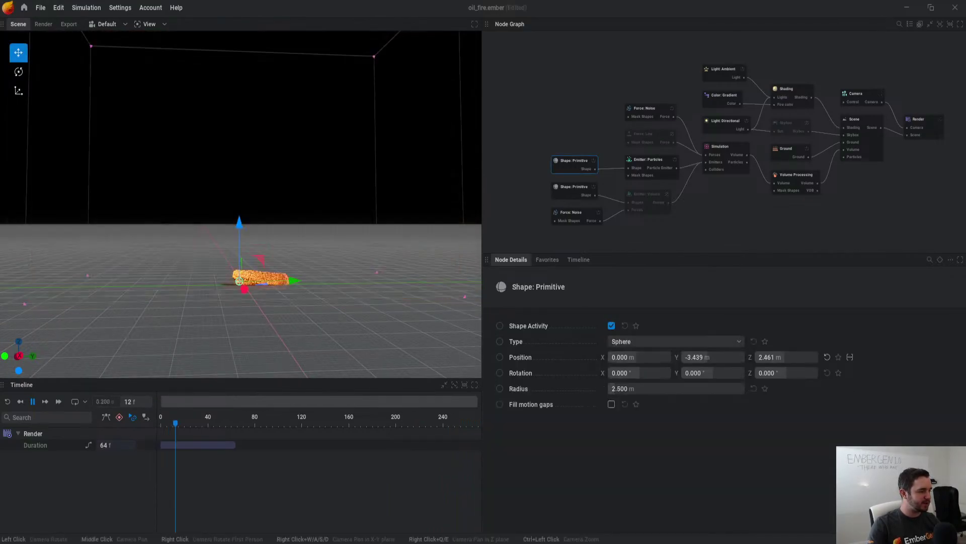
pyautogui.moveTo(259, 259); pyautogui.dragTo(249, 247)
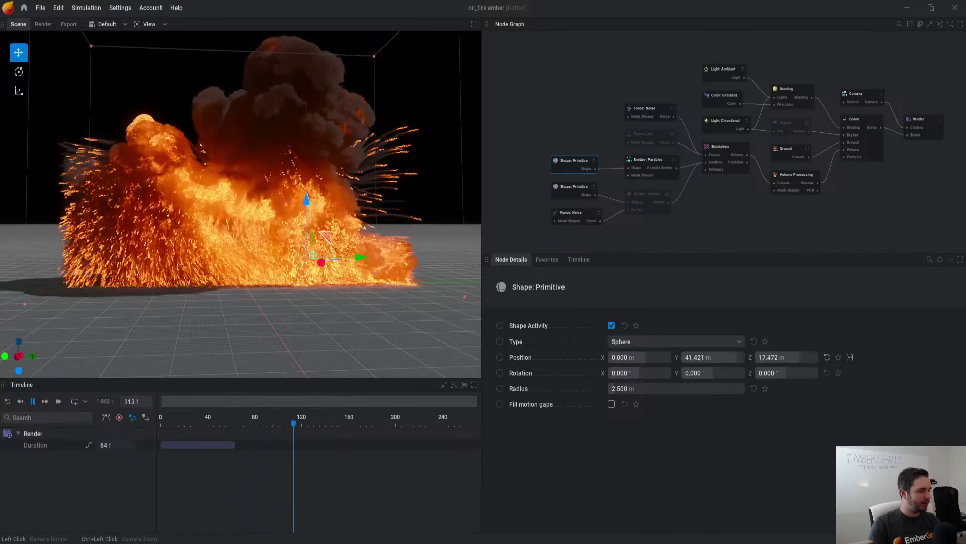
pyautogui.moveTo(199, 232); pyautogui.dragTo(244, 234)
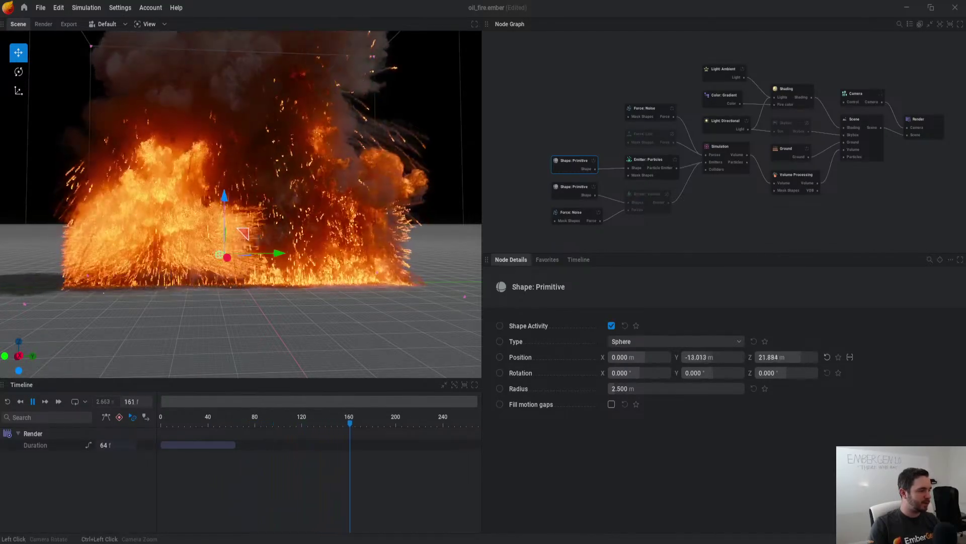
pyautogui.scroll(1, 244, 234)
pyautogui.moveTo(244, 234); pyautogui.dragTo(246, 284, button='middle')
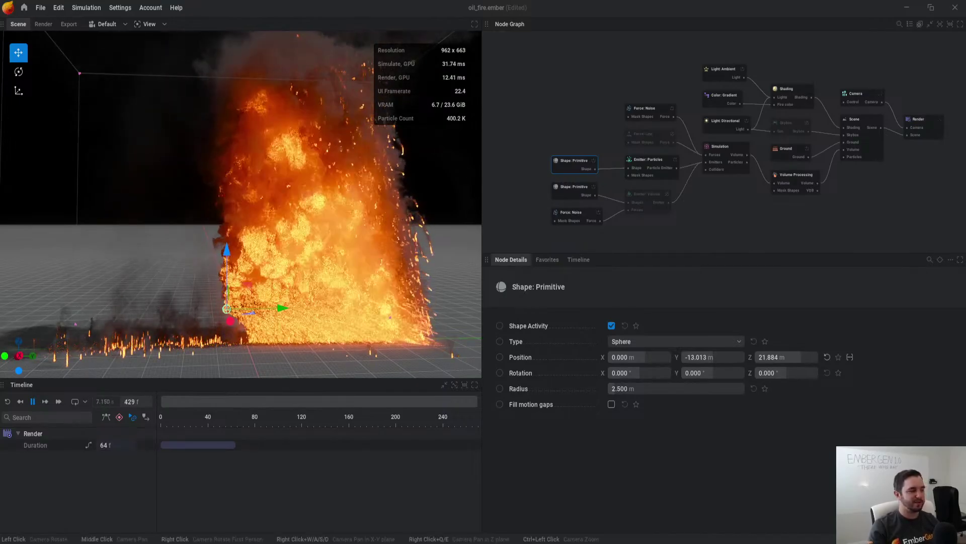
# Step: Set the Simulation node's voxel size to 0.1 m and apply the new resolution
pyautogui.click(725, 147)
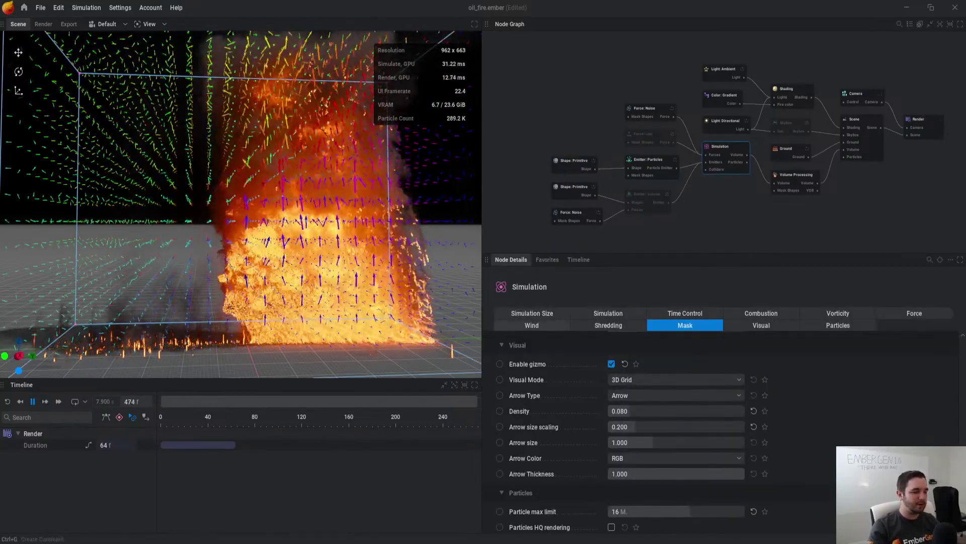
pyautogui.click(532, 313)
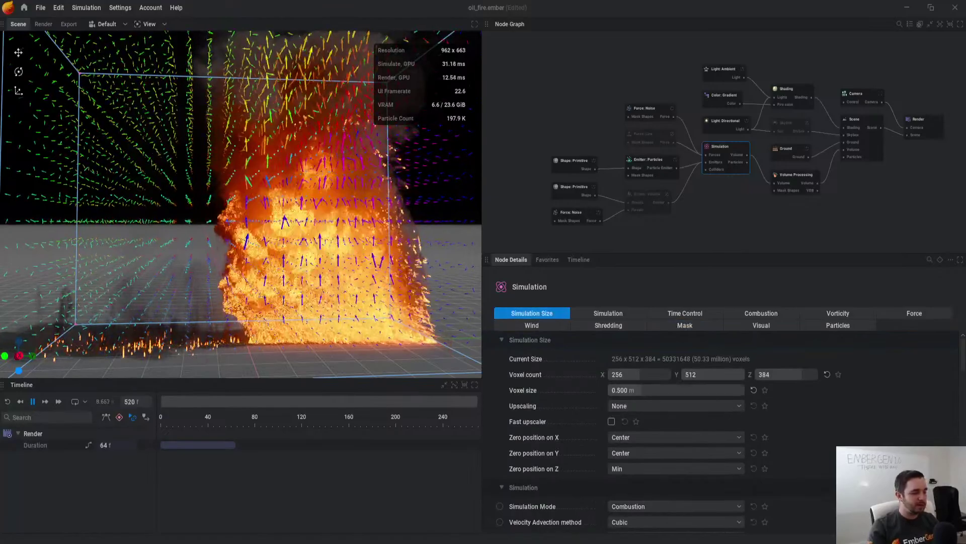
pyautogui.doubleClick(675, 390)
pyautogui.write('.1')
pyautogui.press('Return')
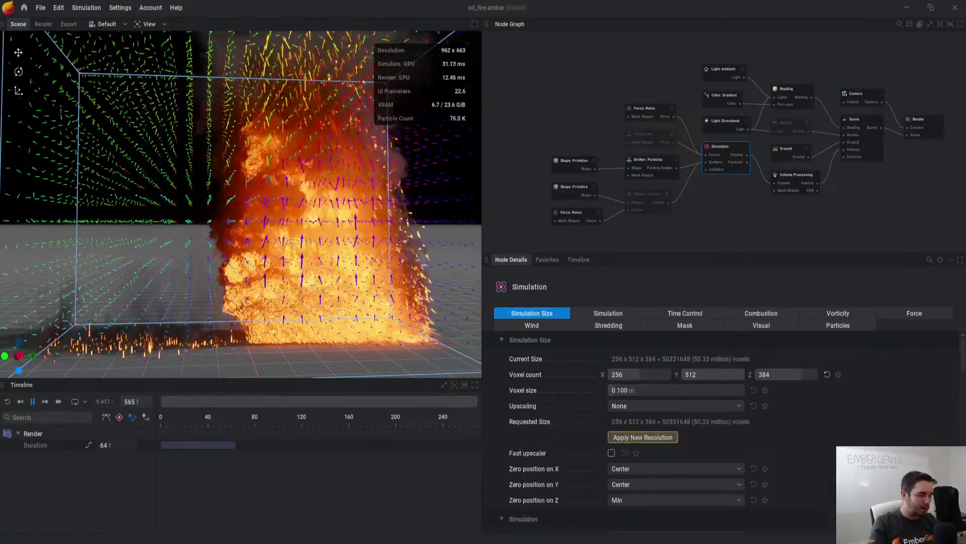
pyautogui.click(643, 437)
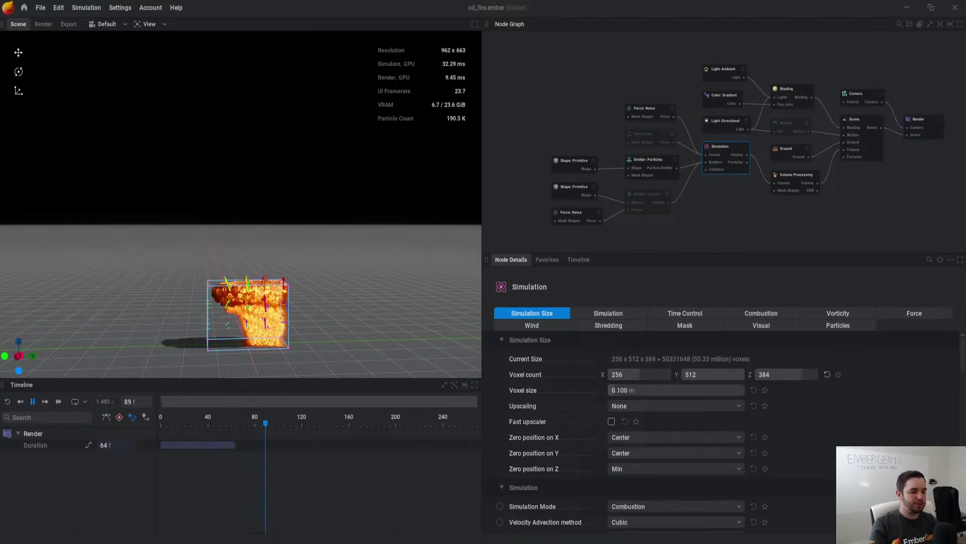
# Step: Set the Simulation node's voxel size to 0.5 m, apply the new resolution and deselect the node
pyautogui.click(654, 390)
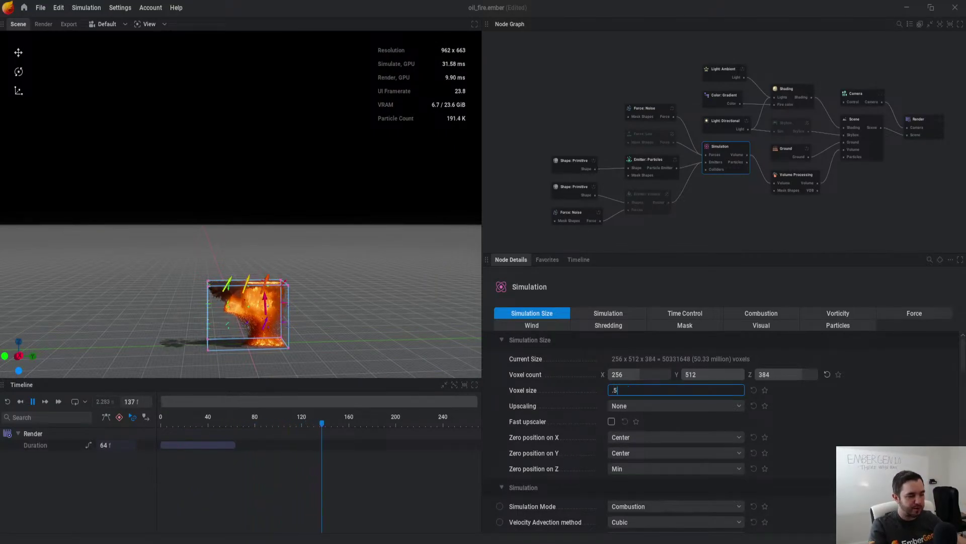
pyautogui.write('.5')
pyautogui.press('Return')
pyautogui.click(642, 437)
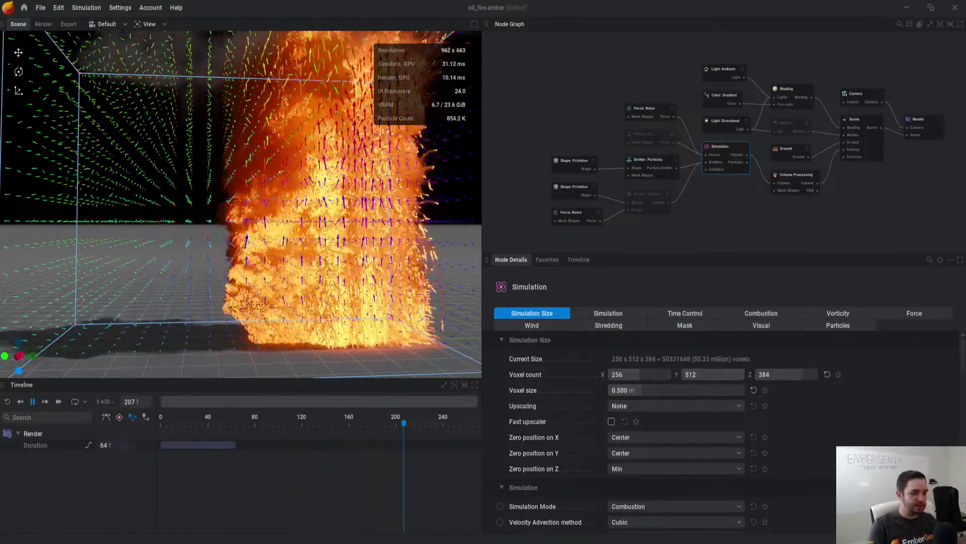
pyautogui.click(552, 112)
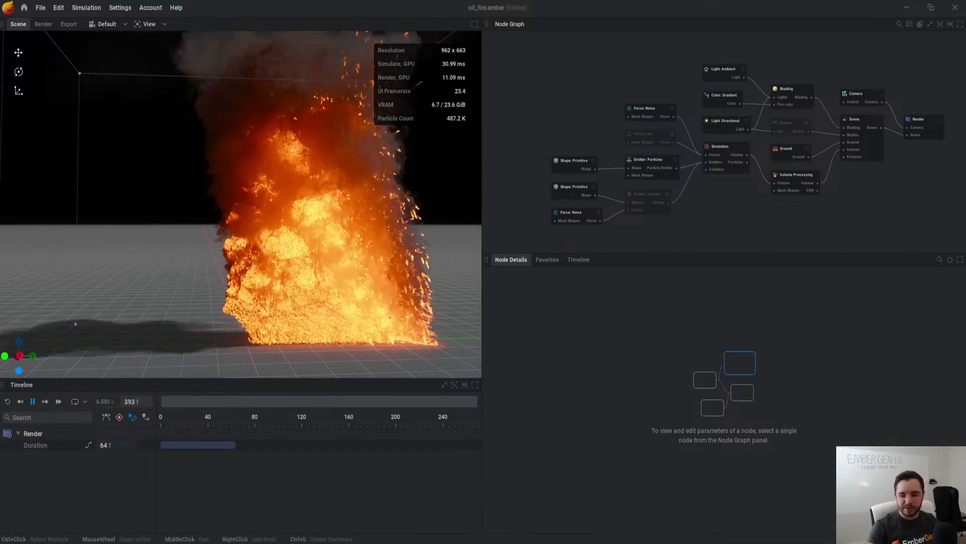
pyautogui.moveTo(568, 115); pyautogui.dragTo(619, 125, button='middle')
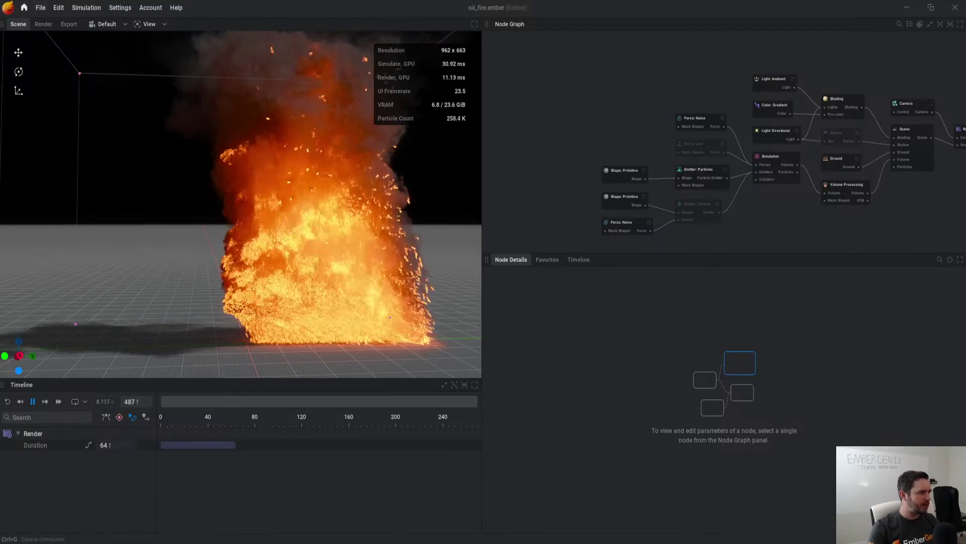
# Step: Open the Particle Bridge Collapse preset without saving the oil fire changes and view the collapse up close
pyautogui.click(24, 7)
pyautogui.scroll(-2, 548, 282)
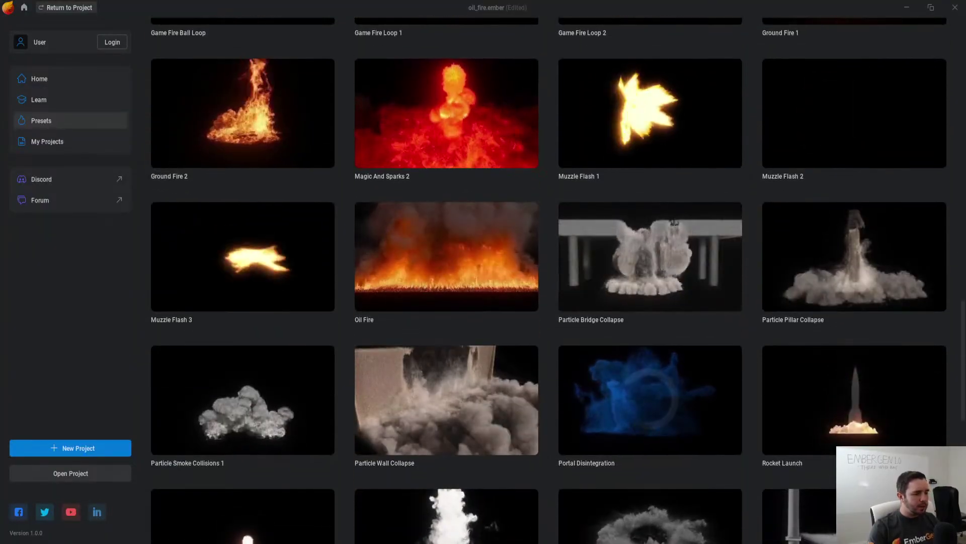
pyautogui.click(644, 261)
pyautogui.click(399, 306)
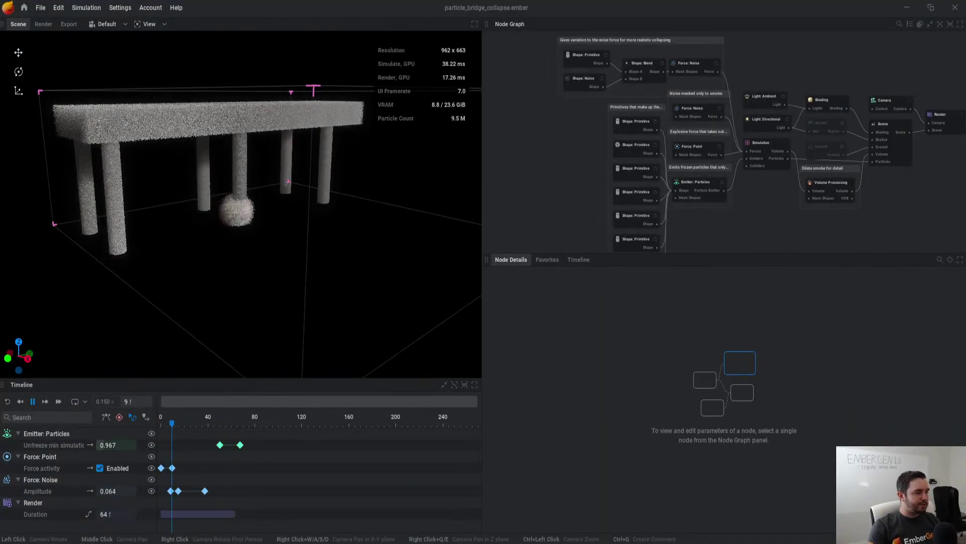
pyautogui.scroll(3, 242, 204)
pyautogui.moveTo(242, 204); pyautogui.dragTo(281, 247, button='middle')
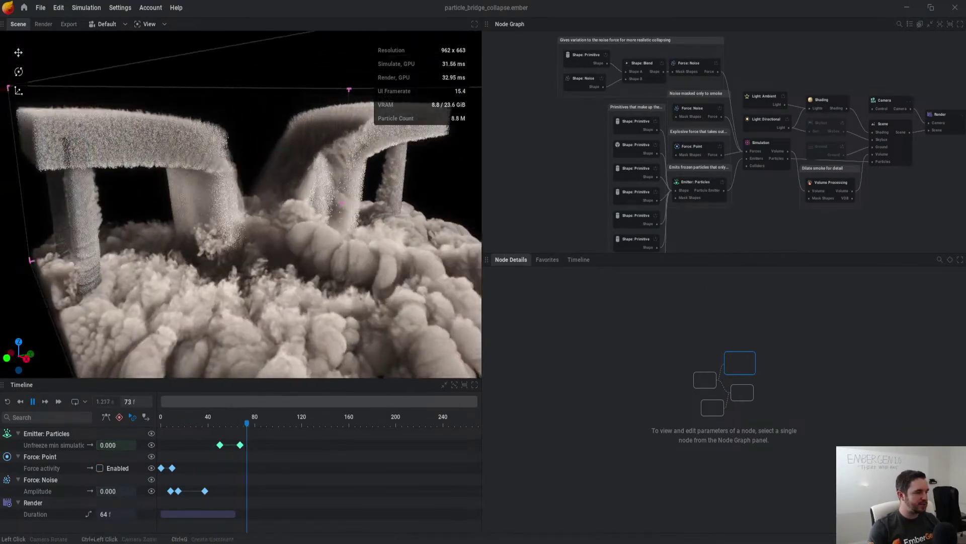
# Step: Restart and pause the simulation, and raise the Force: Point gizmo along the bridge pillar to about Z 17.2 m
pyautogui.press('r')
pyautogui.press('space')
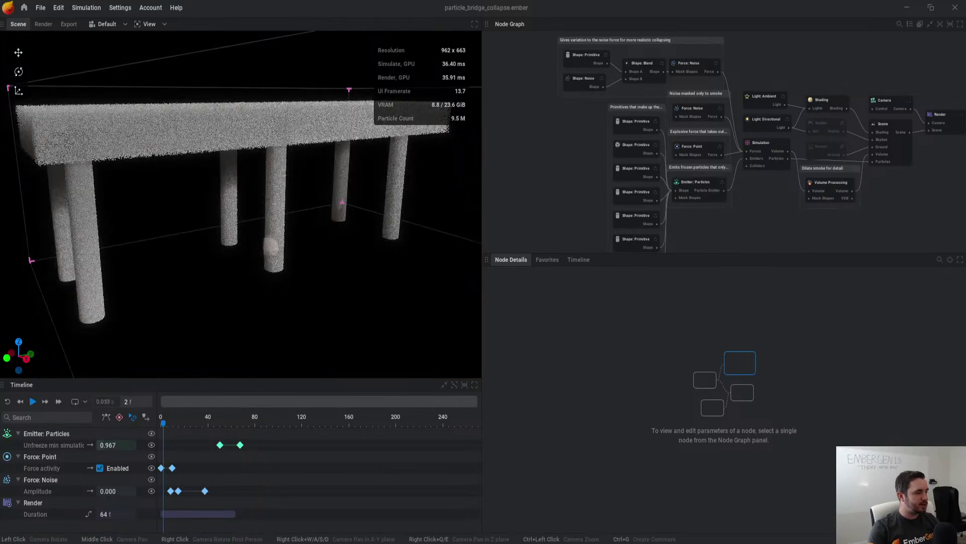
pyautogui.scroll(-2, 725, 141)
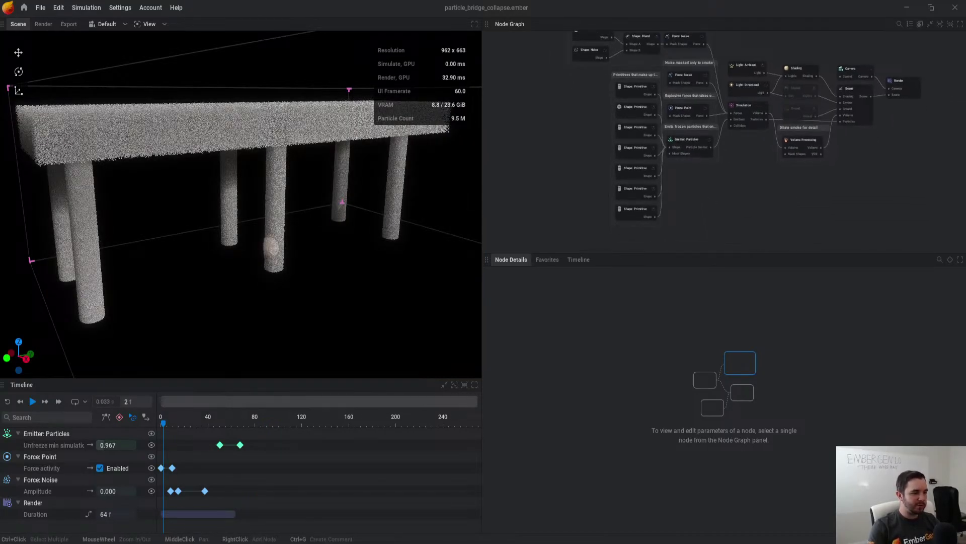
pyautogui.scroll(3, 754, 55)
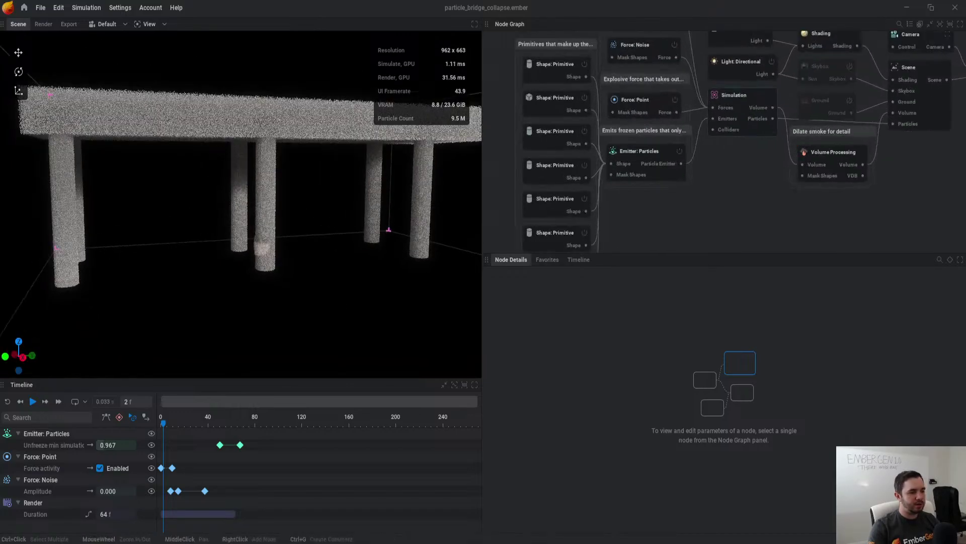
pyautogui.scroll(3, 642, 153)
pyautogui.click(642, 151)
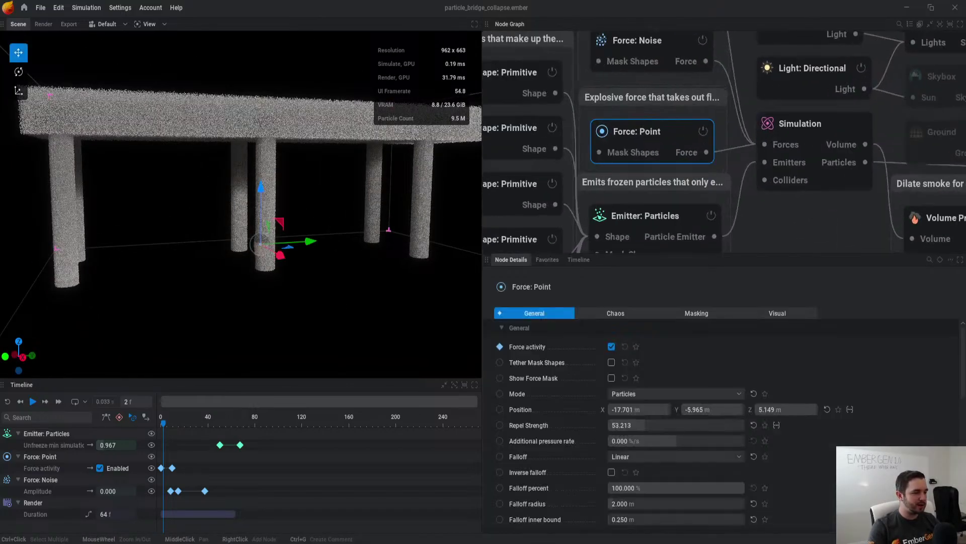
pyautogui.press('f')
pyautogui.moveTo(281, 190); pyautogui.dragTo(283, 116)
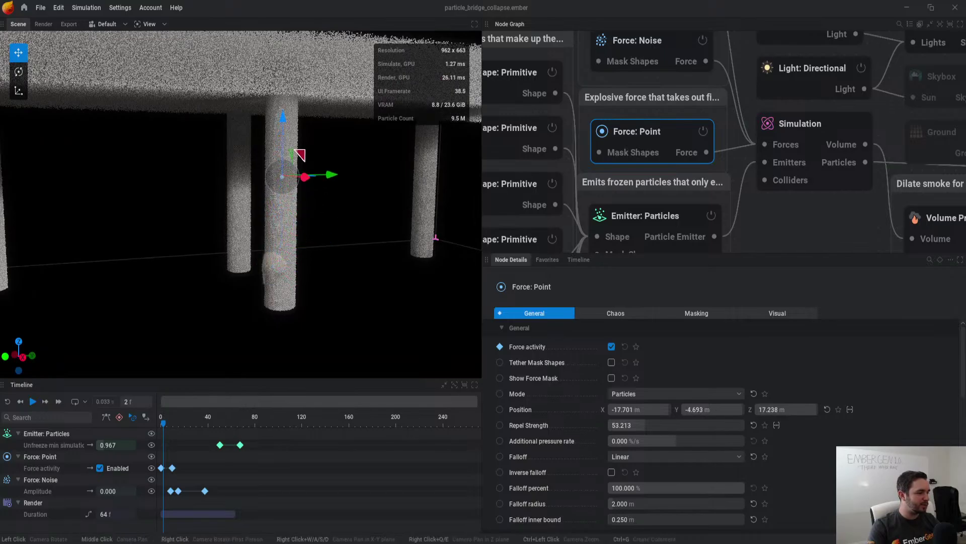
# Step: Play the bridge collapse with the moved point force, pausing and resuming it to inspect the smoke
pyautogui.press('space')
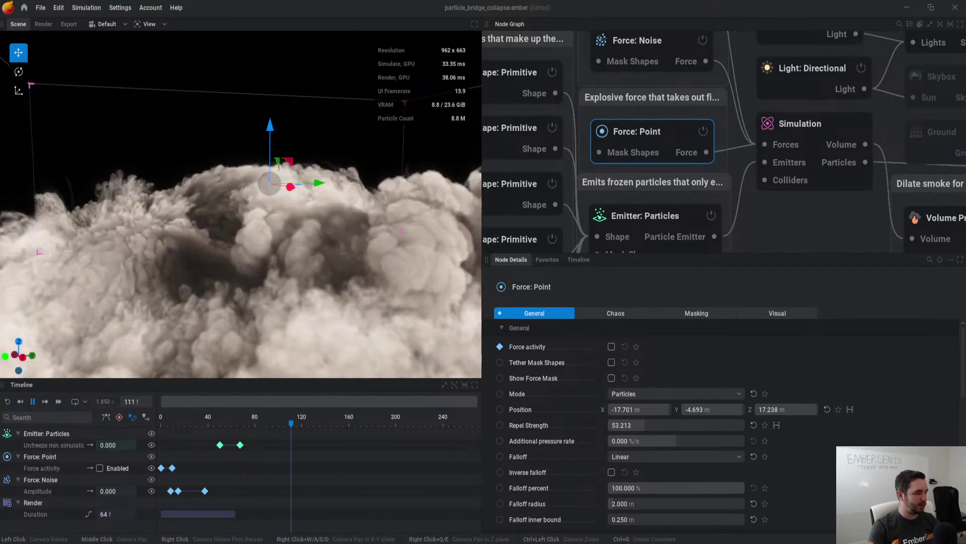
pyautogui.press('space')
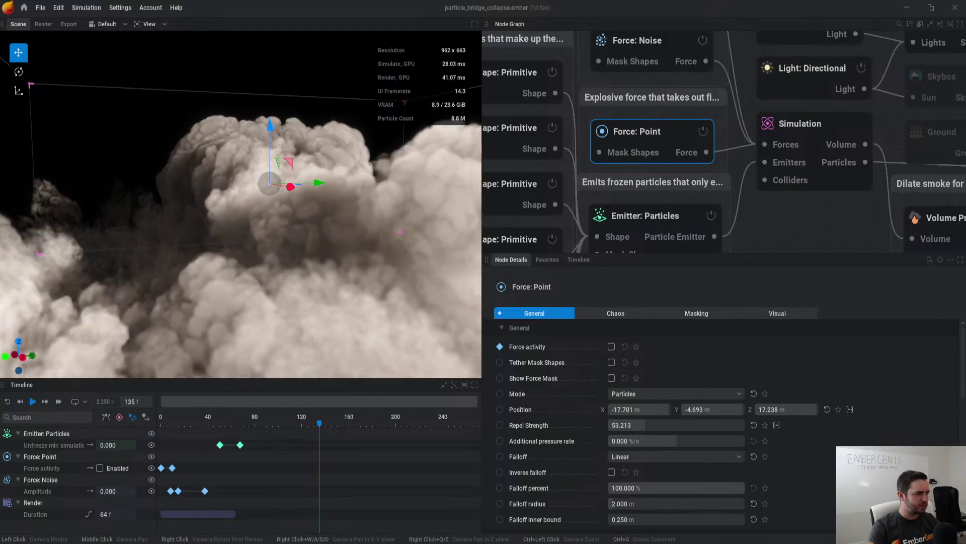
pyautogui.press('v')
pyautogui.press('space')
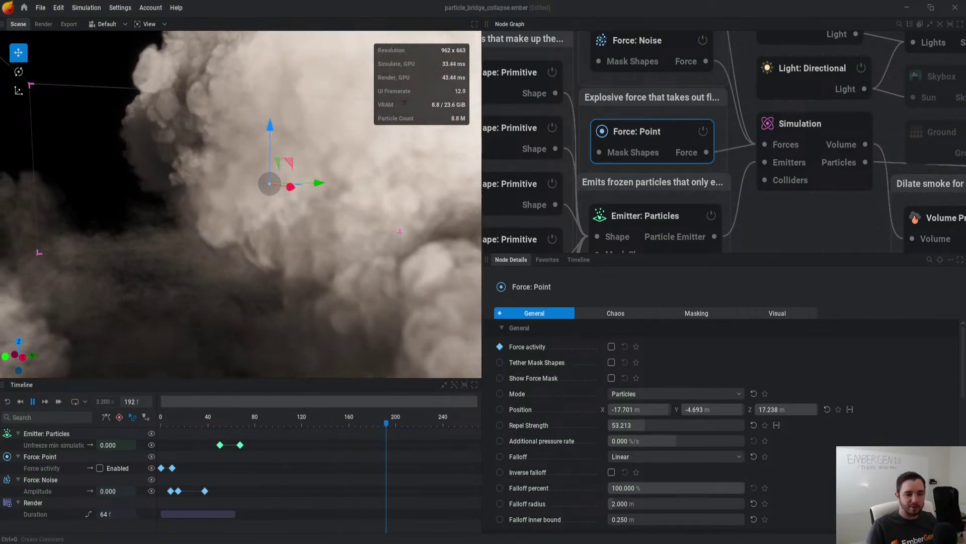
# Step: Open the Particle Pillar Collapse preset without saving the bridge collapse changes
pyautogui.scroll(-3, 242, 202)
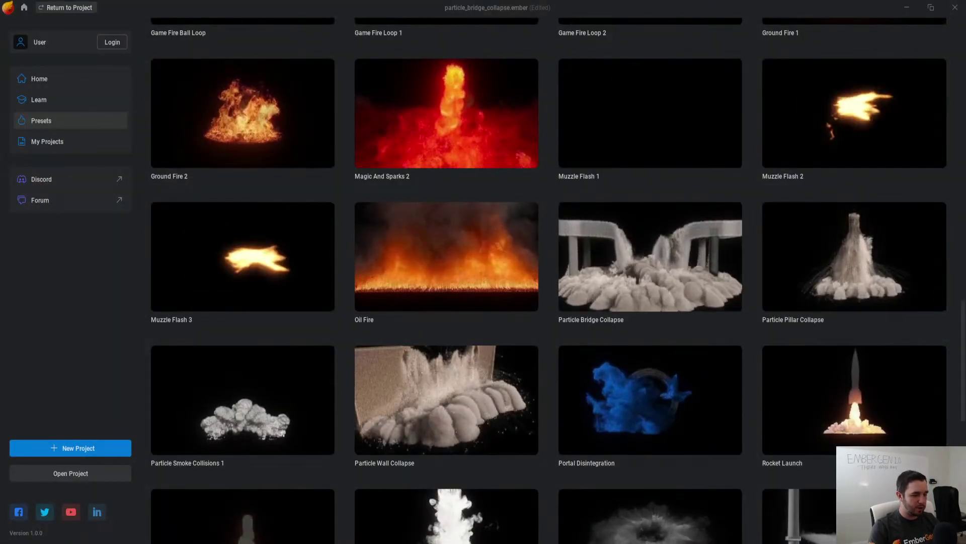
pyautogui.click(854, 256)
pyautogui.click(403, 306)
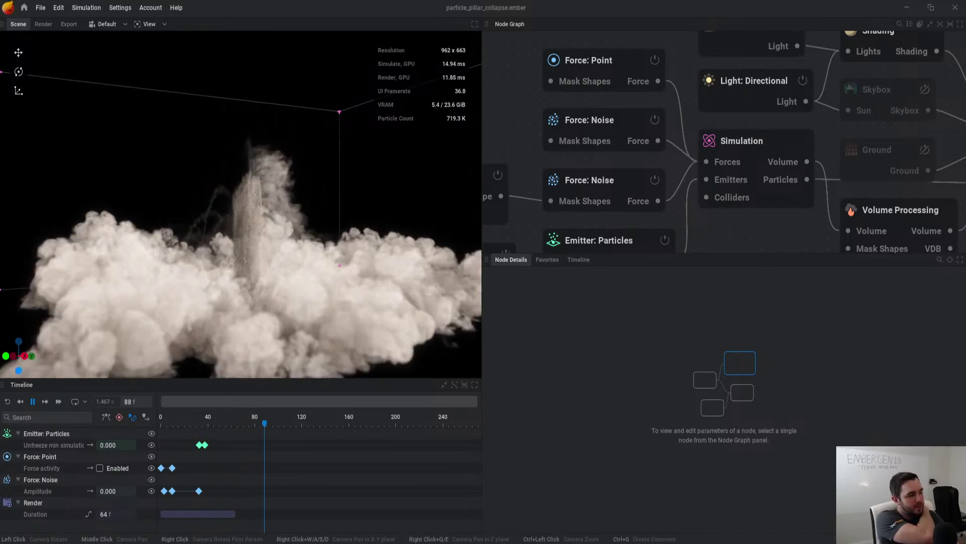
# Step: Pause the pillar collapse at frame 12 and show the injection settings of the Emitter: Particles node
pyautogui.press('space')
pyautogui.moveTo(705, 201); pyautogui.dragTo(715, 138, button='middle')
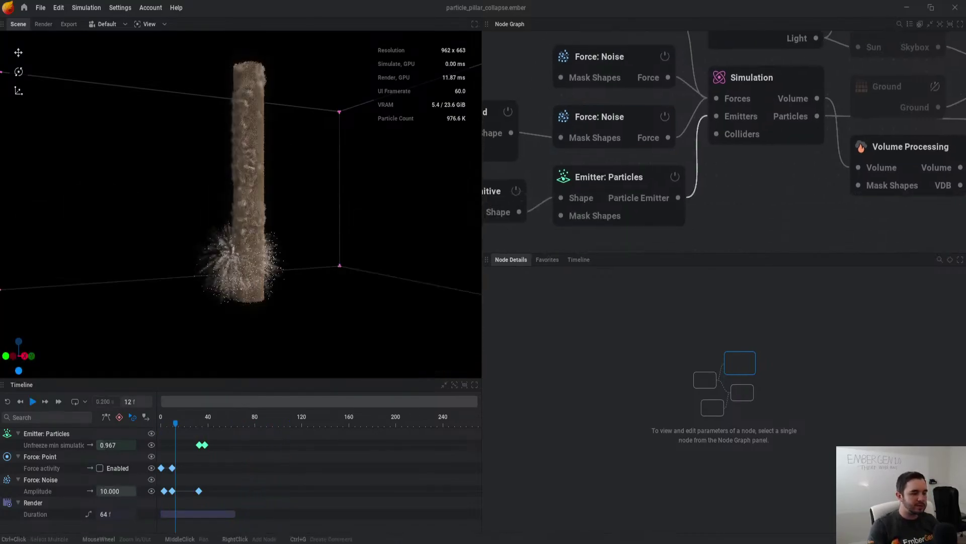
pyautogui.scroll(-3, 729, 111)
pyautogui.click(654, 142)
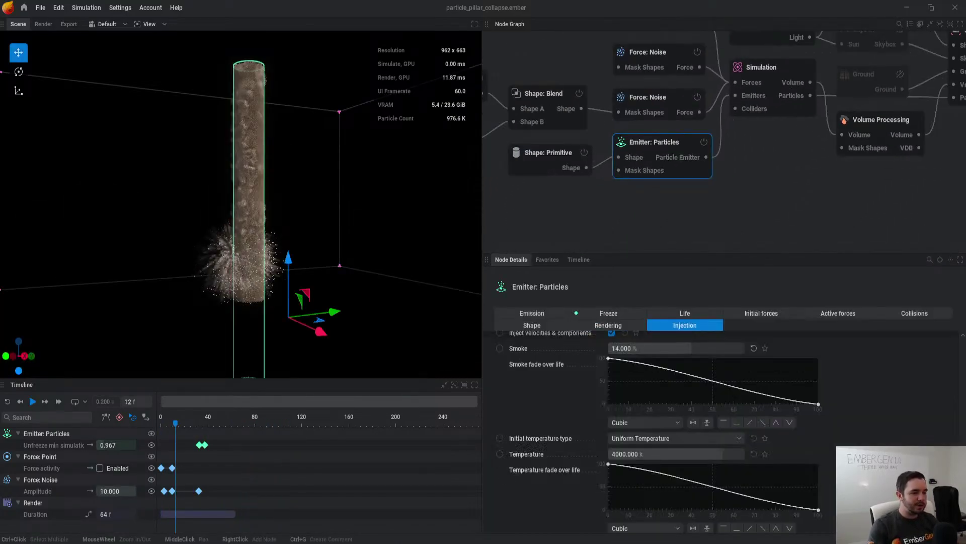
# Step: Show the particle emitter's freeze settings and add a Collider with a sphere primitive of about 15.8 m radius to the simulation
pyautogui.click(608, 313)
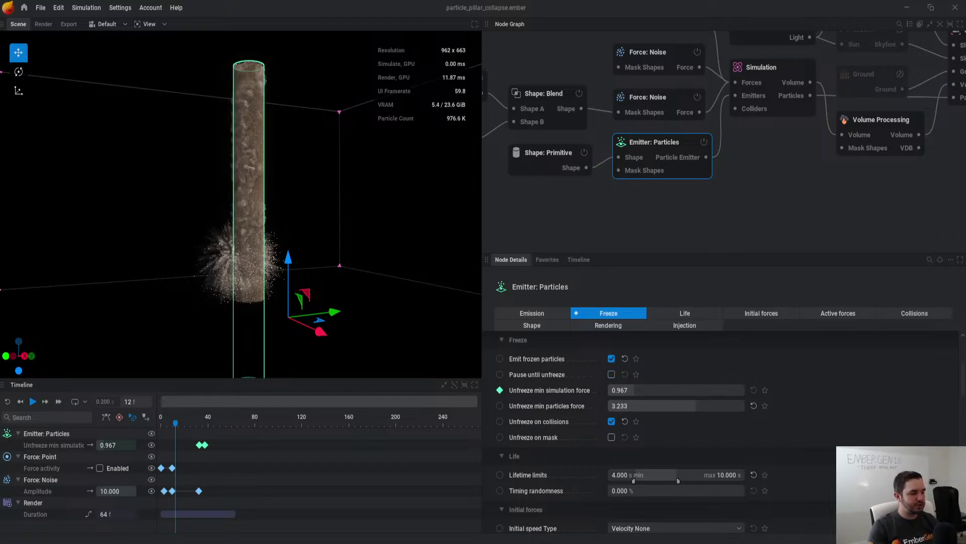
pyautogui.moveTo(736, 109); pyautogui.dragTo(616, 193)
pyautogui.click(577, 207)
pyautogui.moveTo(624, 389); pyautogui.dragTo(651, 388)
# Step: Move the collider sphere up against the pillar to about X -14.7 m, Z 33.5 m while playing the collapse
pyautogui.moveTo(151, 177); pyautogui.dragTo(222, 169)
pyautogui.press('e')
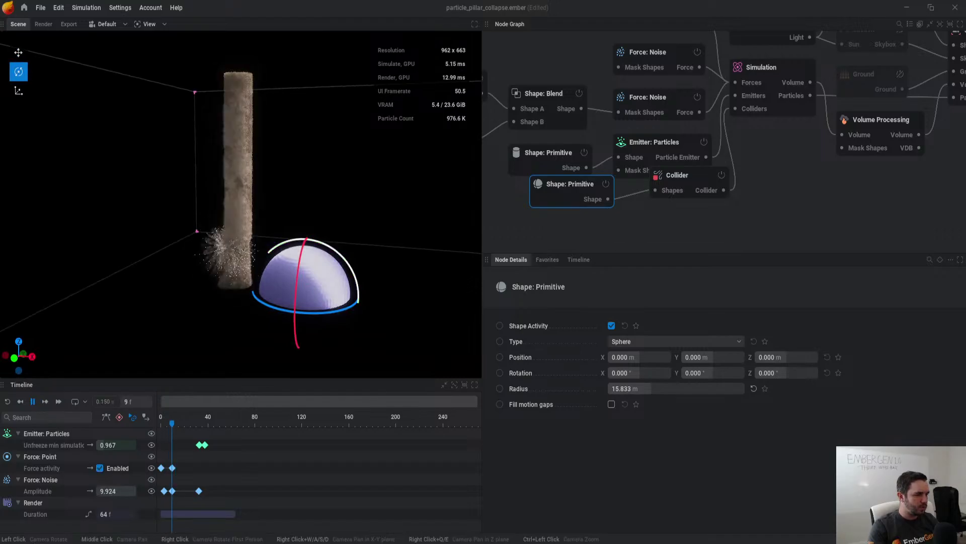
pyautogui.press('w')
pyautogui.moveTo(306, 234); pyautogui.dragTo(287, 127)
pyautogui.press('space')
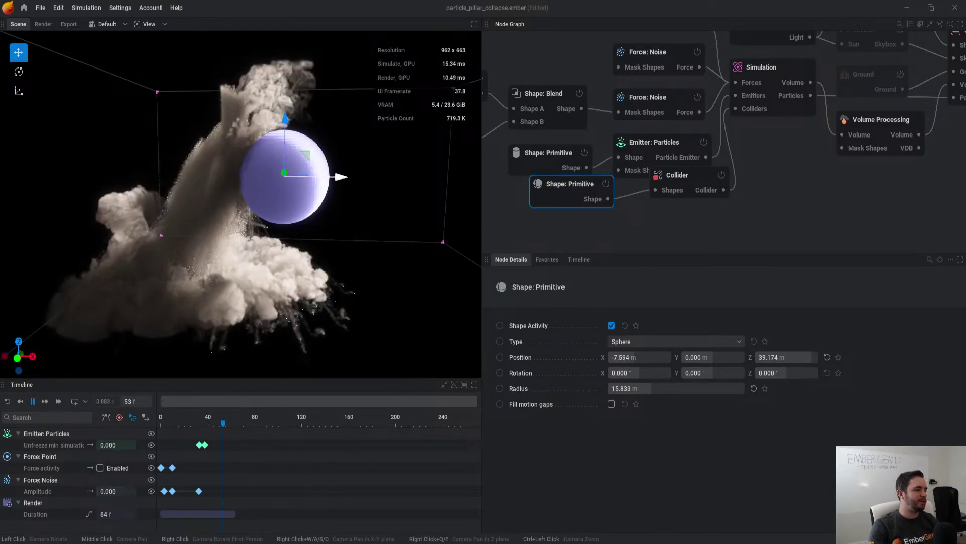
pyautogui.moveTo(284, 173); pyautogui.dragTo(269, 187)
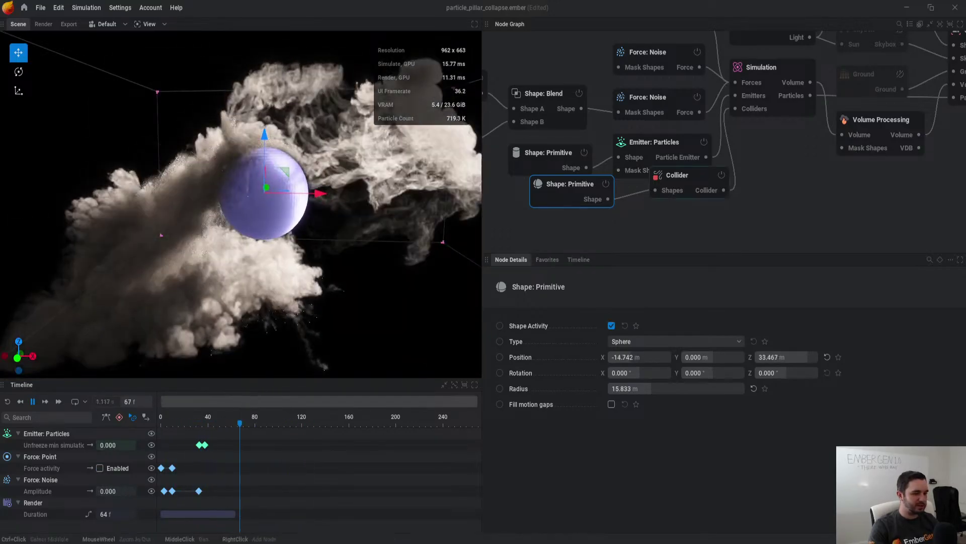
# Step: Reduce the velocity transfer in the Collider node's physics settings
pyautogui.click(677, 174)
pyautogui.click(615, 313)
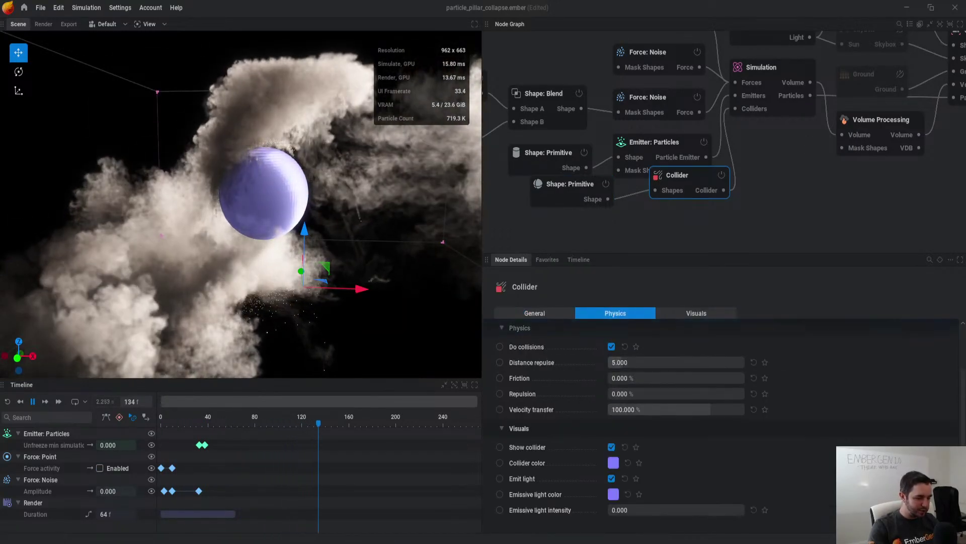
pyautogui.moveTo(710, 409); pyautogui.dragTo(679, 409)
# Step: Move the collider sphere under the pillar to about X -23 m, Z 21.8 m and replay the collapse from the start
pyautogui.click(570, 184)
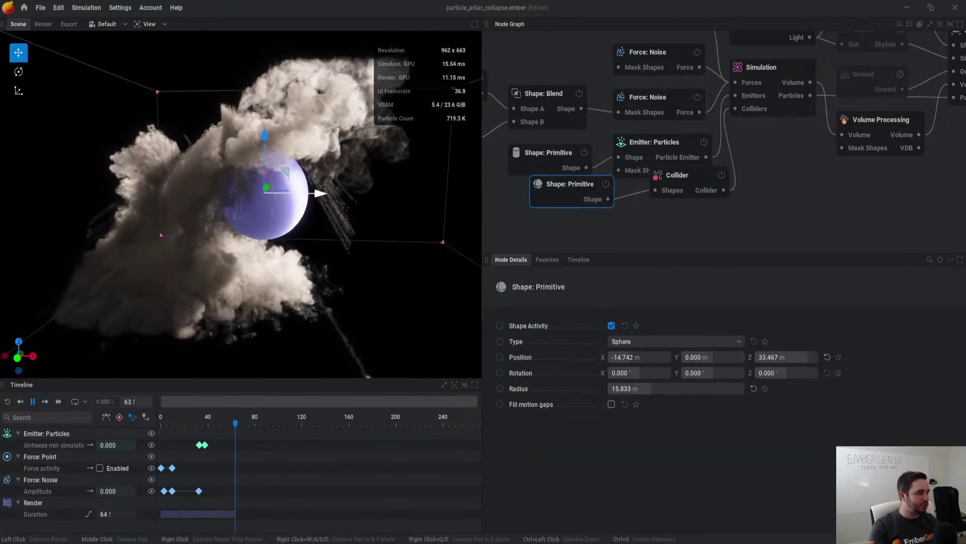
pyautogui.moveTo(316, 194); pyautogui.dragTo(261, 203)
pyautogui.press('r')
pyautogui.press('r')
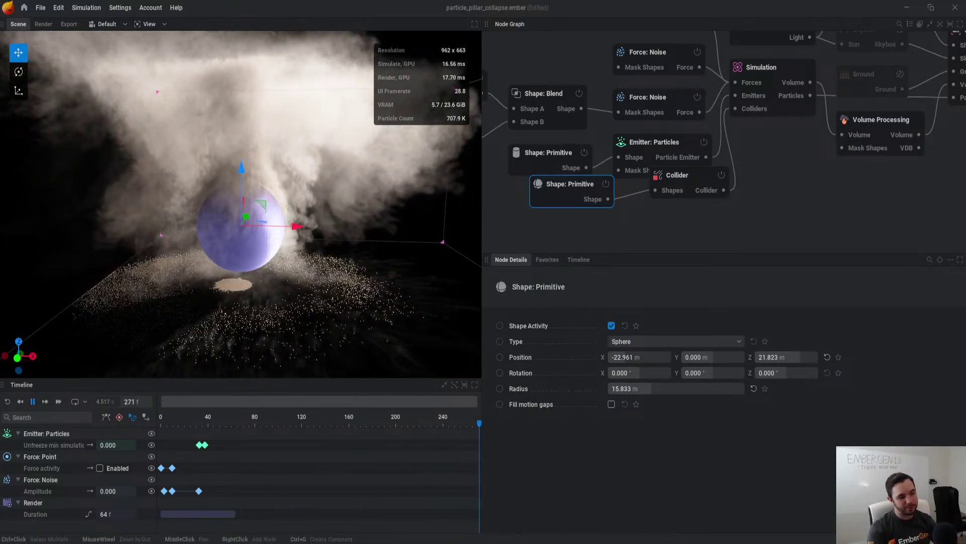
# Step: Place the Collider and its sphere node clear below the particle emitter in the node graph and restart the simulation
pyautogui.moveTo(761, 235); pyautogui.dragTo(659, 208)
pyautogui.click(798, 205)
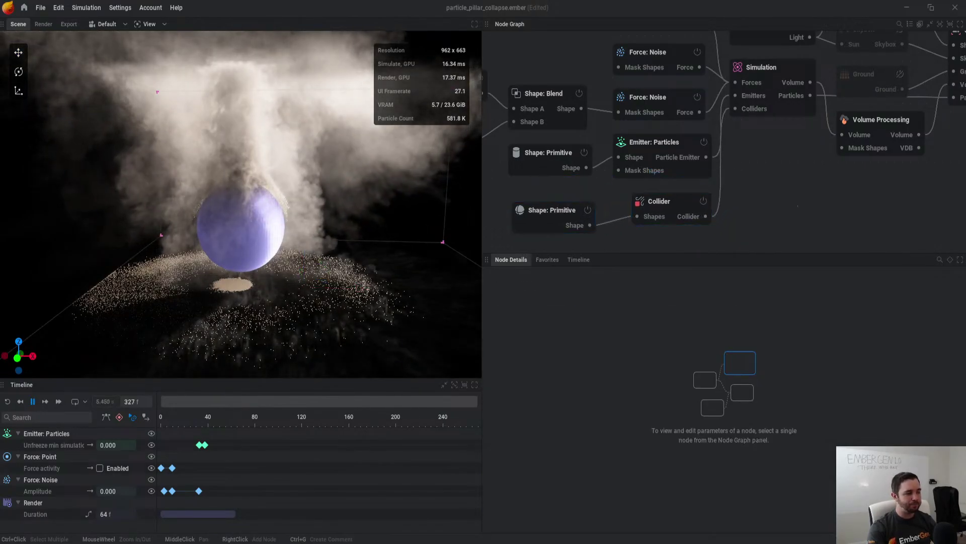
pyautogui.press('r')
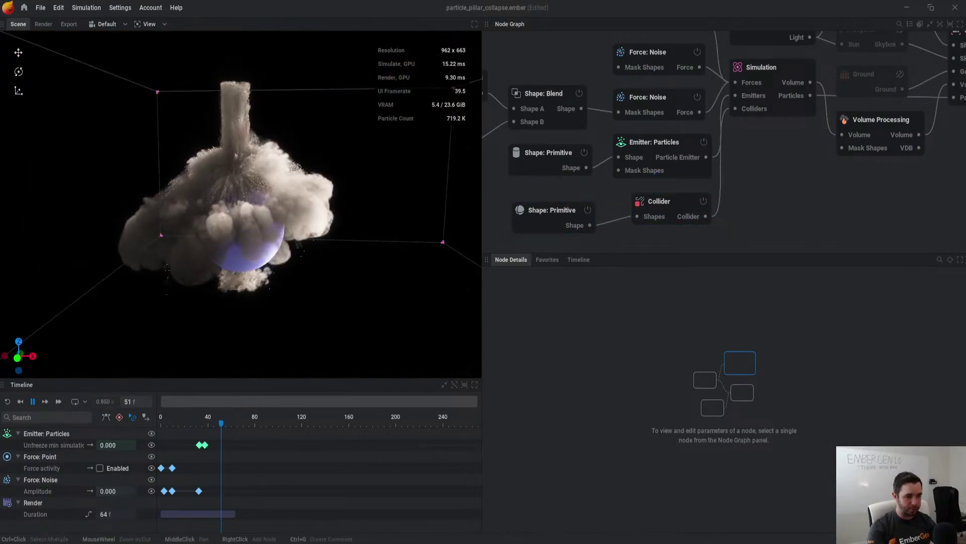
# Step: Attach an Export: Particles node to the Simulation's particles output and an Export: VDB node to Volume Processing's VDB output
pyautogui.moveTo(774, 91); pyautogui.dragTo(618, 123, button='middle')
pyautogui.moveTo(654, 127); pyautogui.dragTo(699, 208)
pyautogui.click(730, 248)
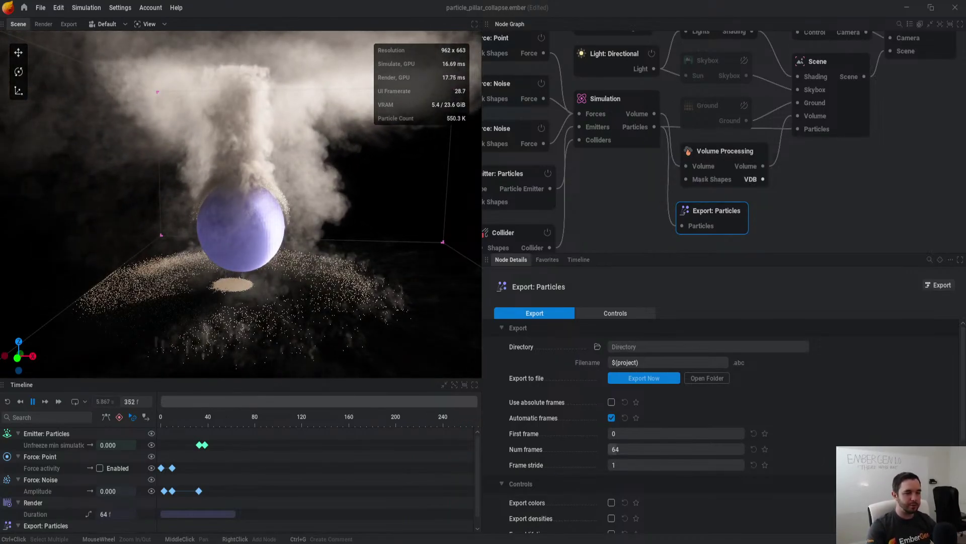
pyautogui.moveTo(763, 179); pyautogui.dragTo(809, 215)
pyautogui.click(838, 219)
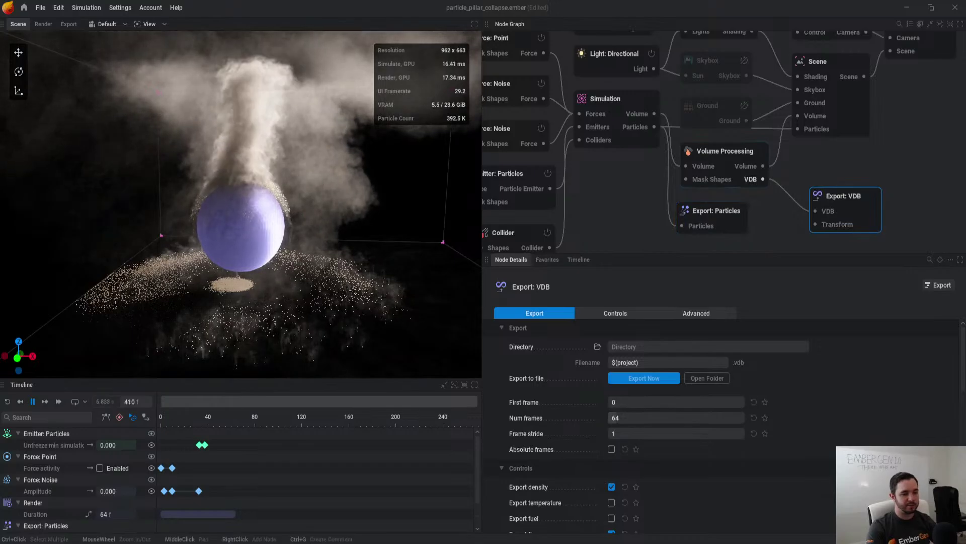
# Step: Delete the Export: Particles and Export: VDB nodes together
pyautogui.moveTo(799, 231); pyautogui.dragTo(707, 213)
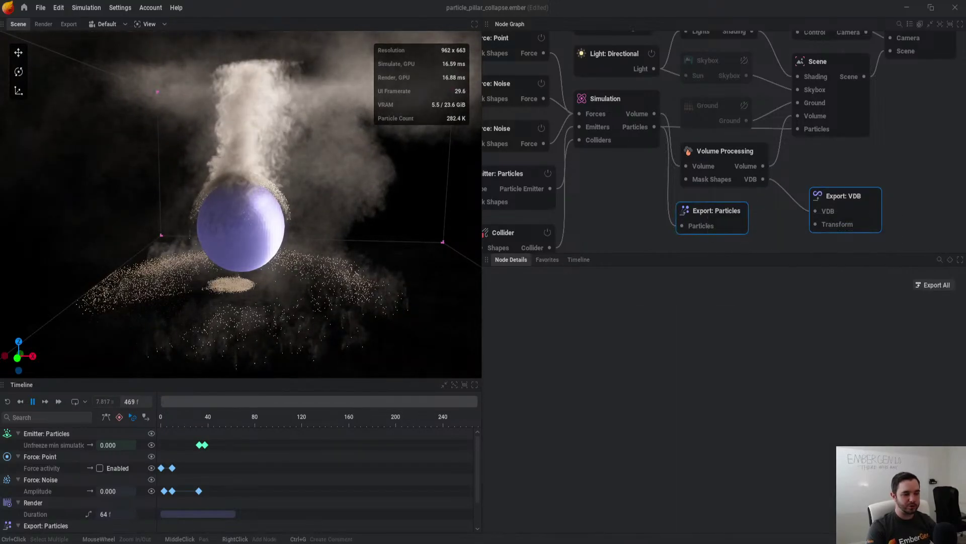
pyautogui.press('Delete')
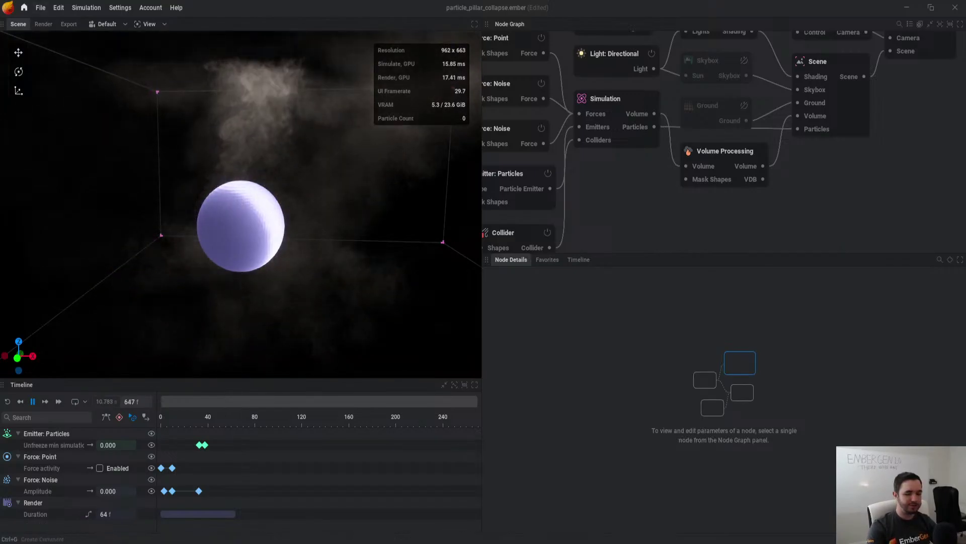
# Step: Open the Particle Smoke Collisions 1 preset without saving the pillar collapse changes
pyautogui.click(24, 8)
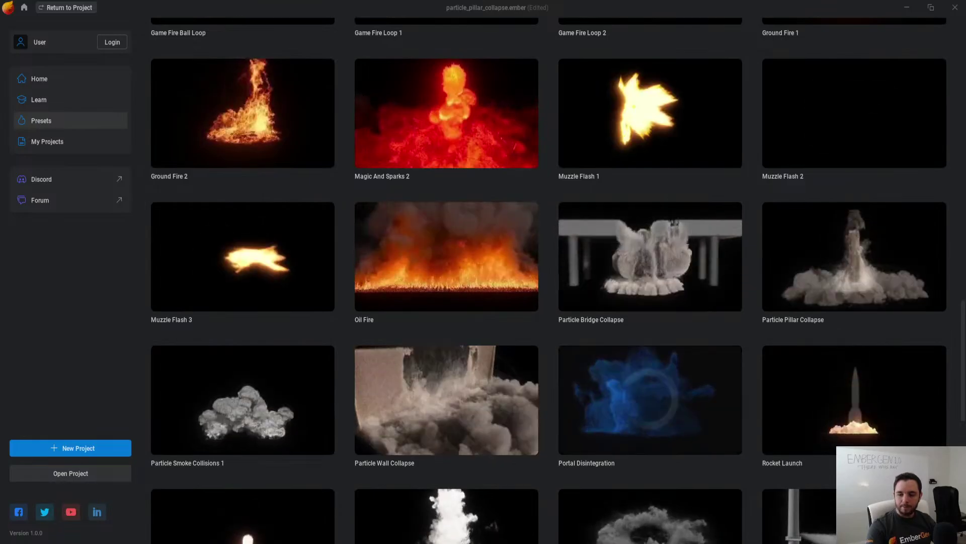
pyautogui.scroll(-1, 548, 280)
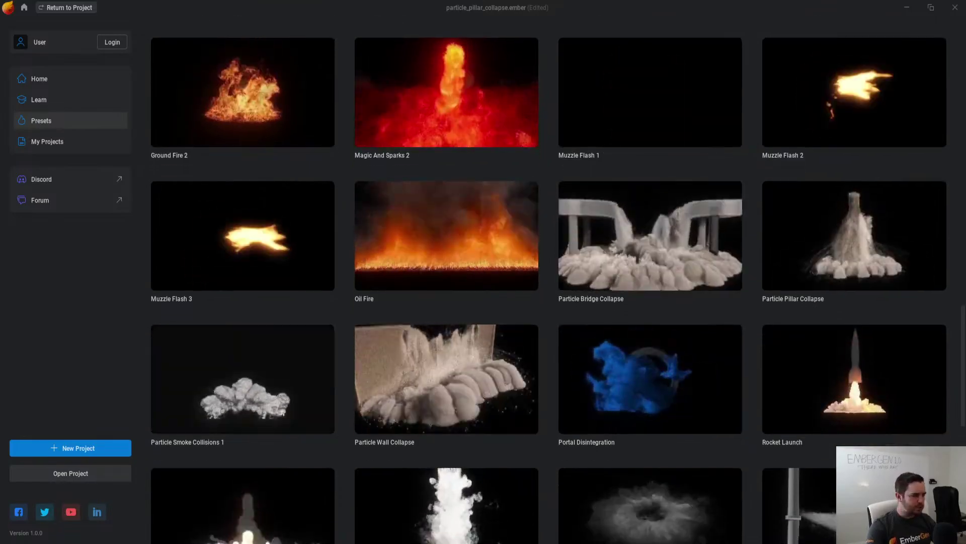
pyautogui.click(243, 379)
pyautogui.click(398, 307)
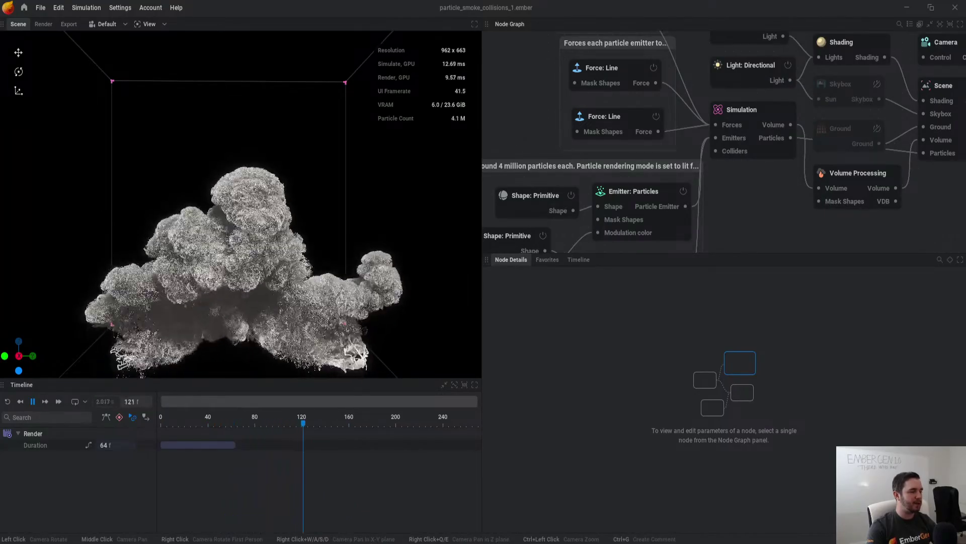
# Step: Set the lower Color: Gradient node's colour to orange #FF8400 and restart the simulation
pyautogui.moveTo(639, 236); pyautogui.dragTo(780, 116, button='middle')
pyautogui.scroll(-1, 795, 166)
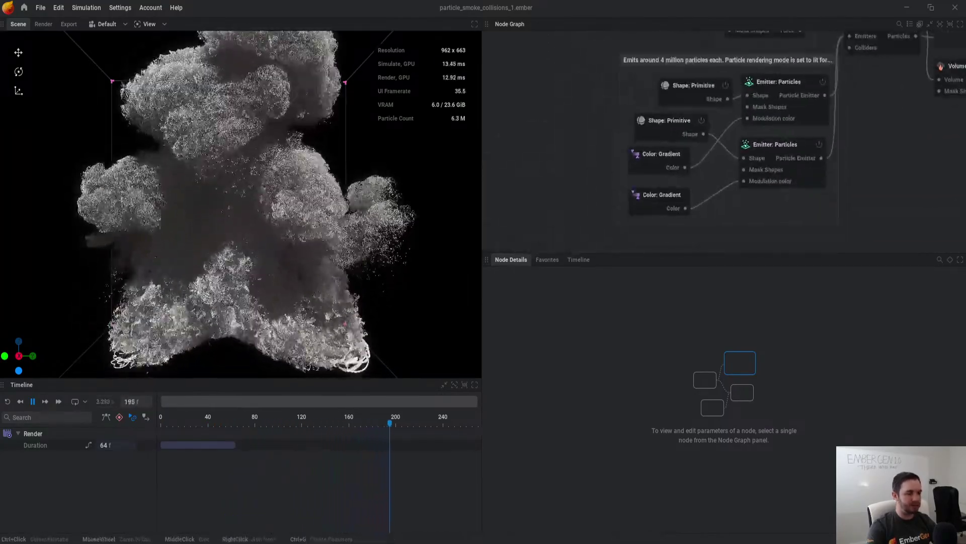
pyautogui.click(660, 201)
pyautogui.click(607, 351)
pyautogui.click(825, 334)
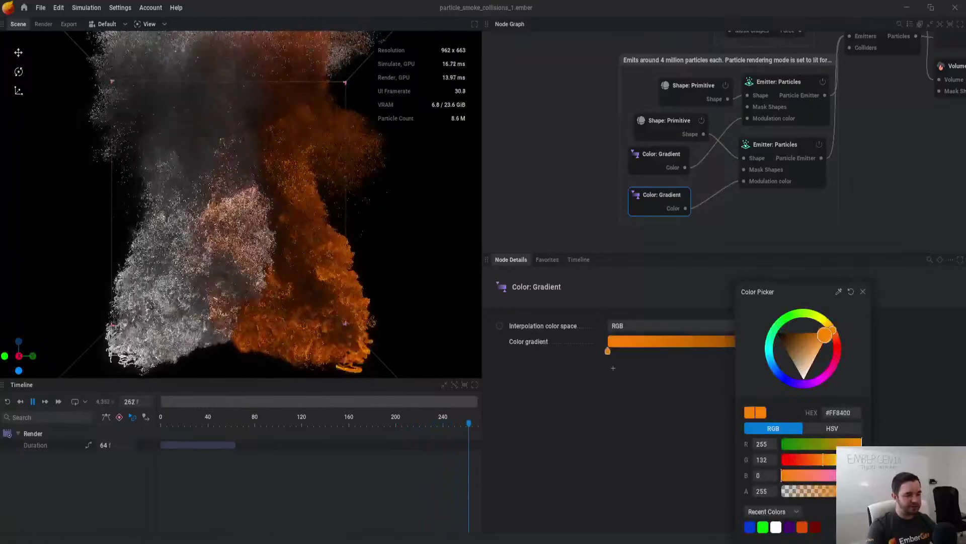
pyautogui.press('r')
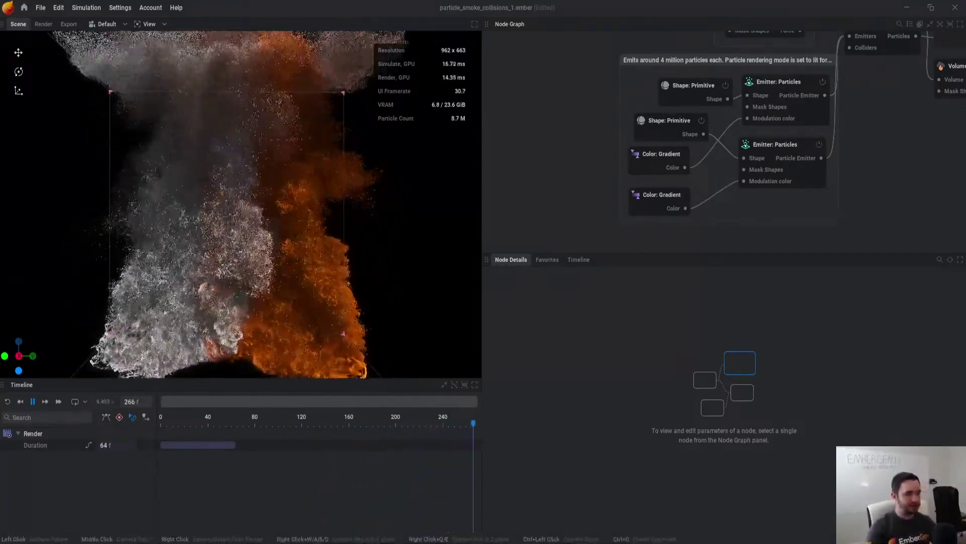
# Step: Set the lower Emitter: Particles to Emissive particles with Additive blending and an emissive boost of about 1044 %
pyautogui.click(775, 144)
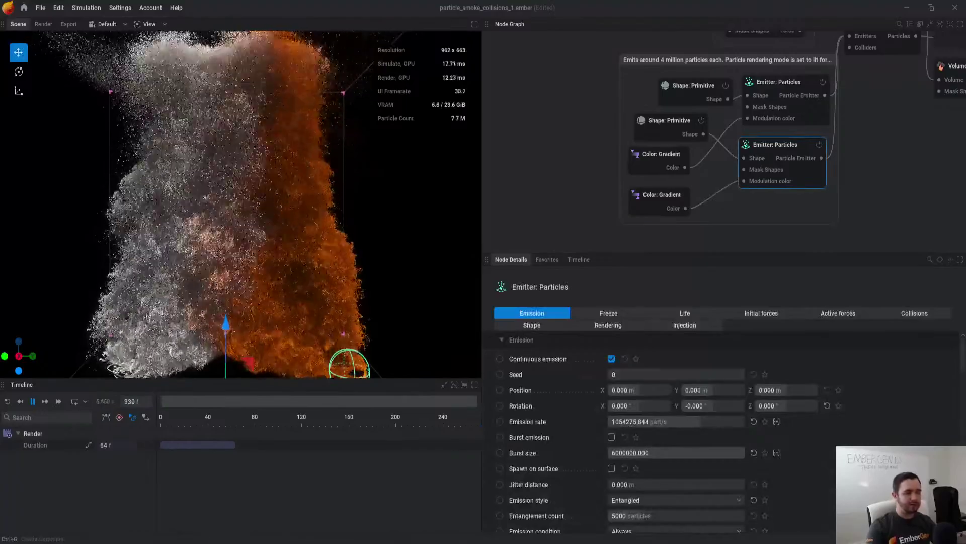
pyautogui.click(608, 325)
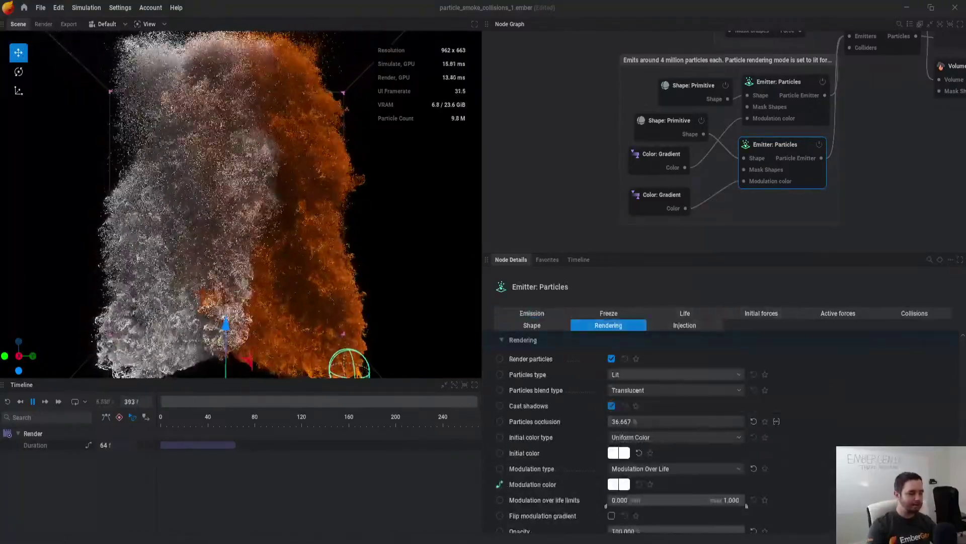
pyautogui.click(676, 375)
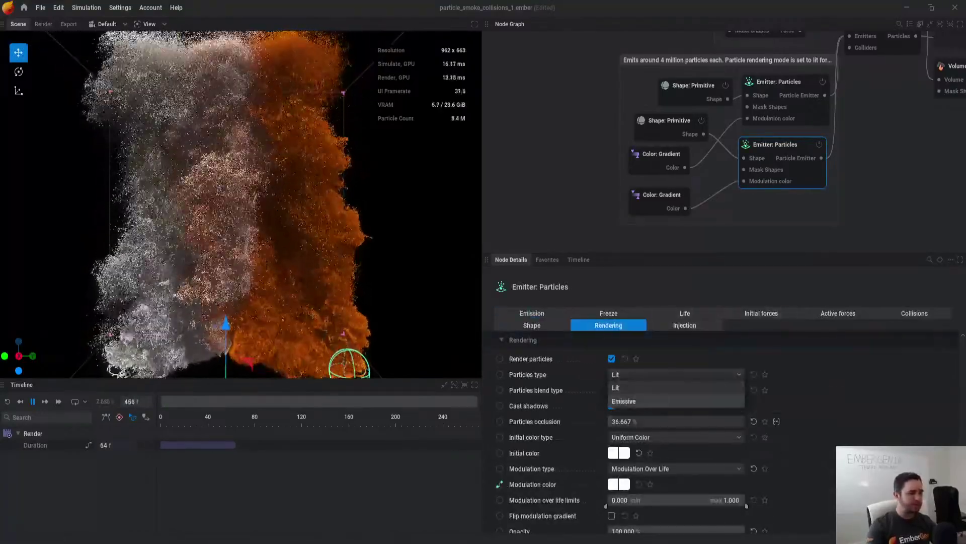
pyautogui.click(676, 401)
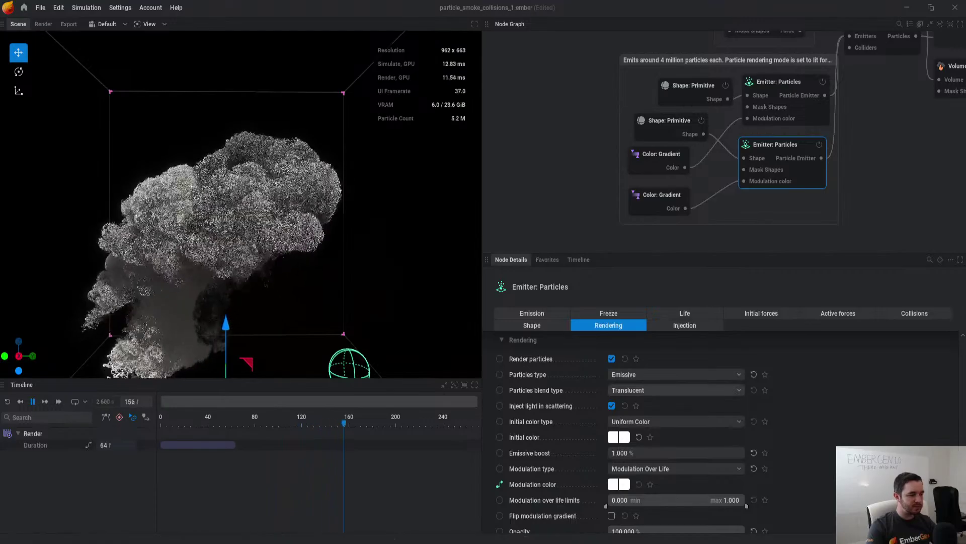
pyautogui.click(676, 390)
pyautogui.click(676, 417)
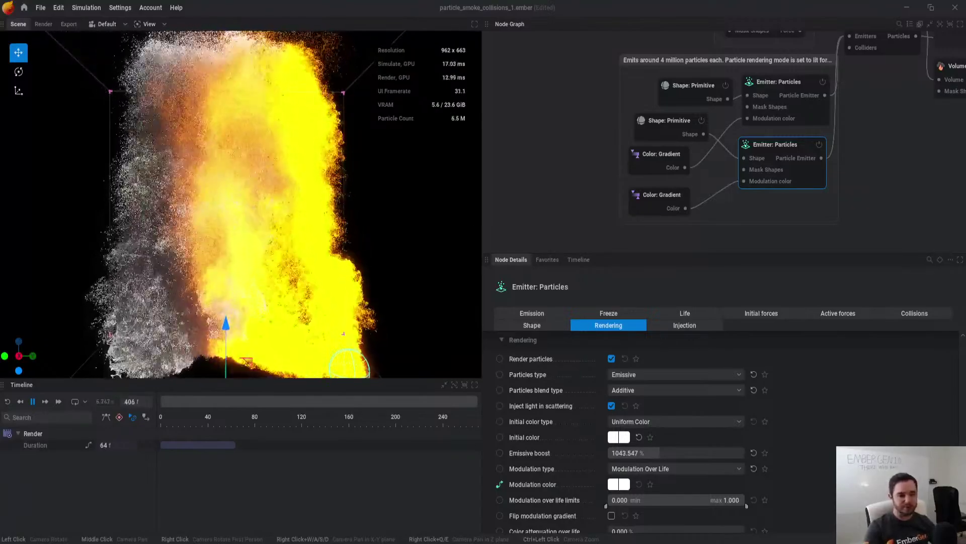
# Step: Open the Particle Wall Collapse preset without saving the smoke collisions changes
pyautogui.click(24, 8)
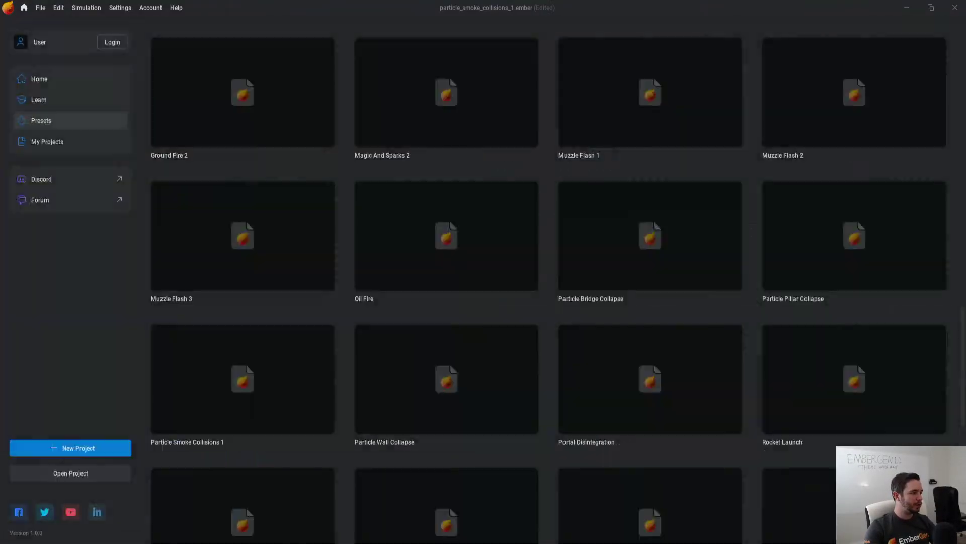
pyautogui.scroll(-2, 548, 282)
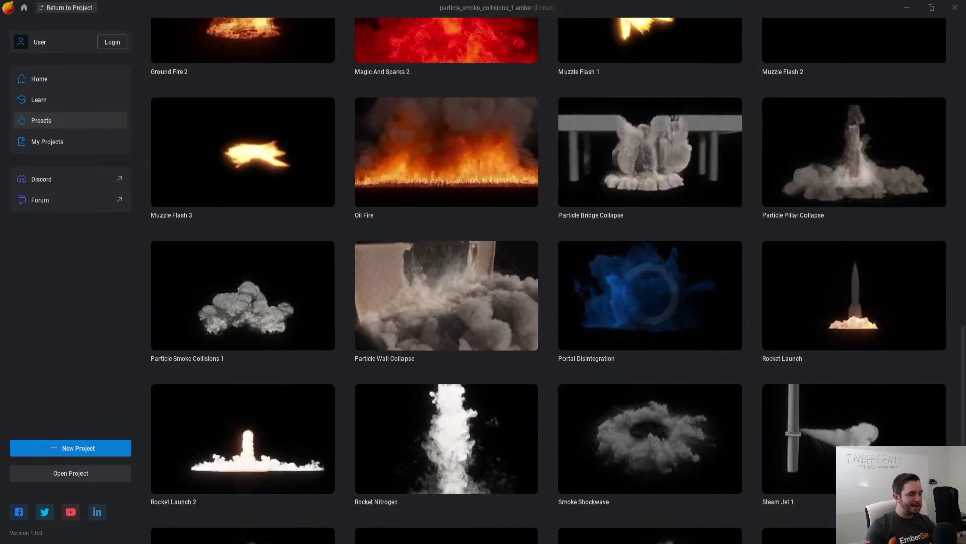
pyautogui.click(447, 296)
pyautogui.click(398, 306)
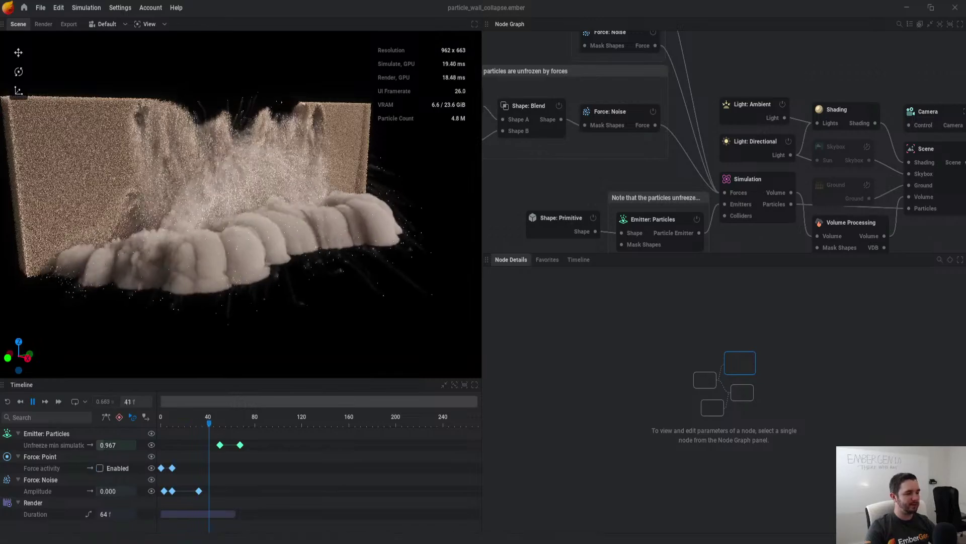
# Step: Enable the visual gizmo of the Force: Noise node in the custom collapse shape group
pyautogui.moveTo(624, 164); pyautogui.dragTo(773, 209, button='middle')
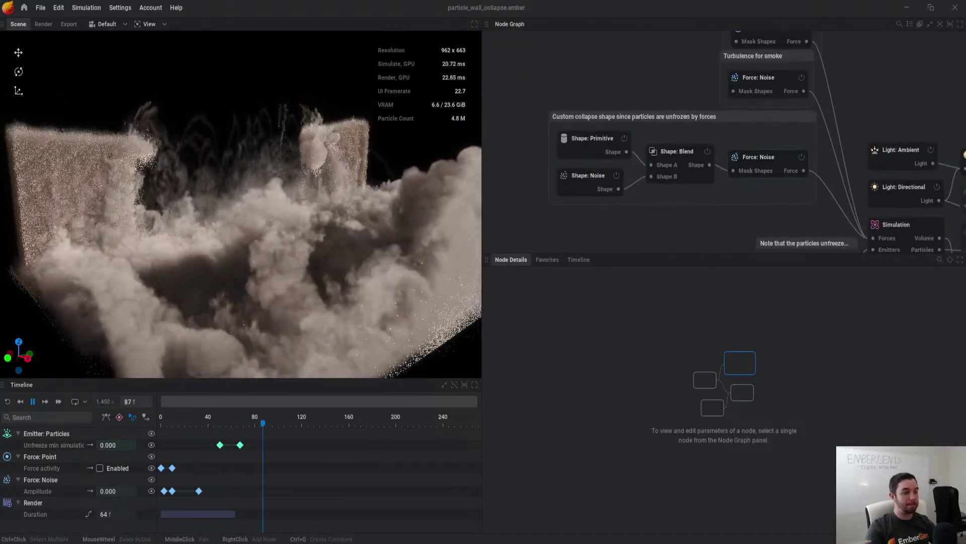
pyautogui.click(765, 163)
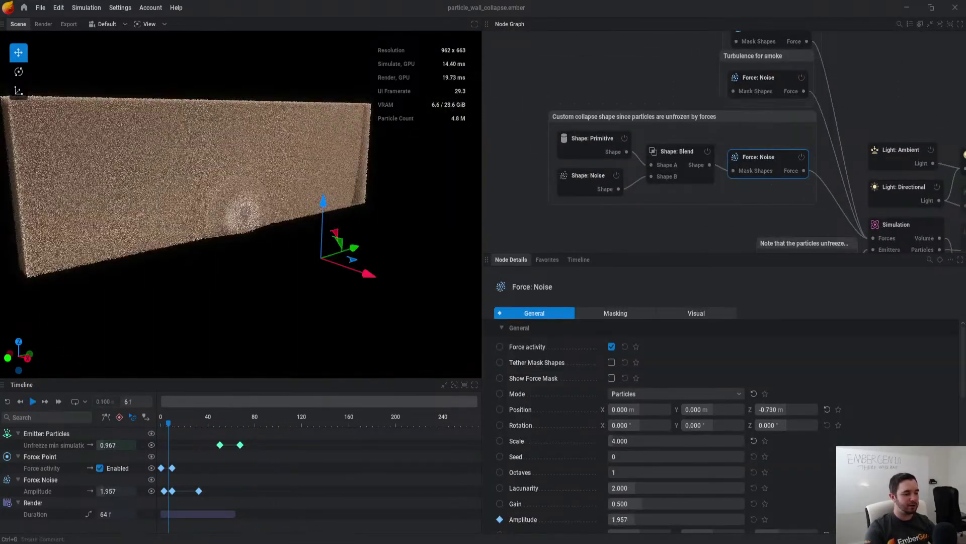
pyautogui.click(696, 313)
pyautogui.click(611, 346)
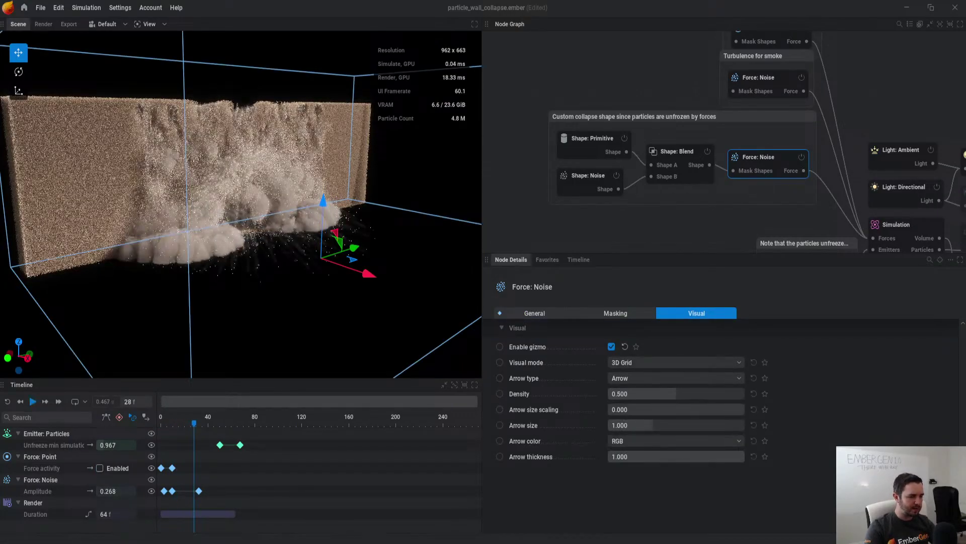
# Step: Set the noise gizmo's density and arrow size scaling to 1 and arrow size to 2 while replaying the wall collapse
pyautogui.moveTo(712, 410); pyautogui.dragTo(720, 409)
pyautogui.press('r')
pyautogui.scroll(3, 241, 204)
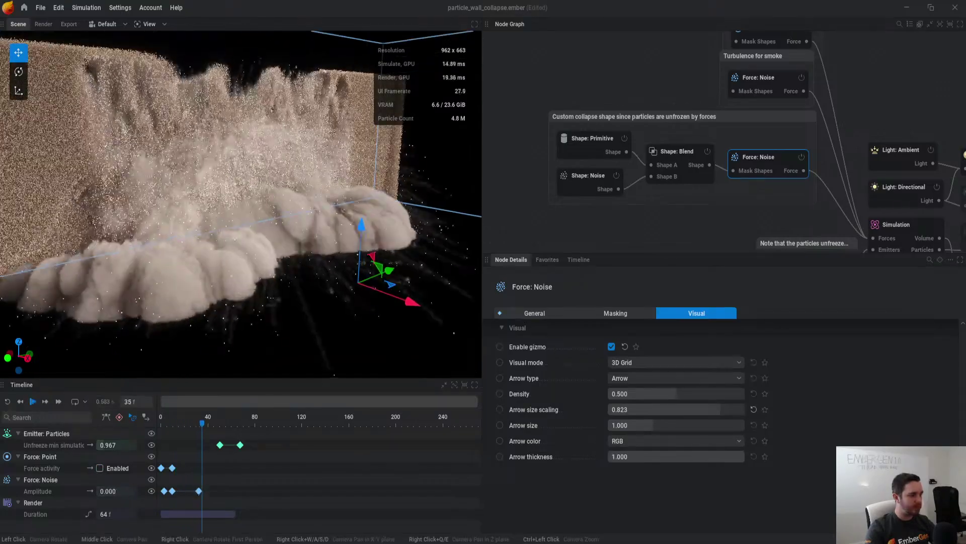
pyautogui.press('space')
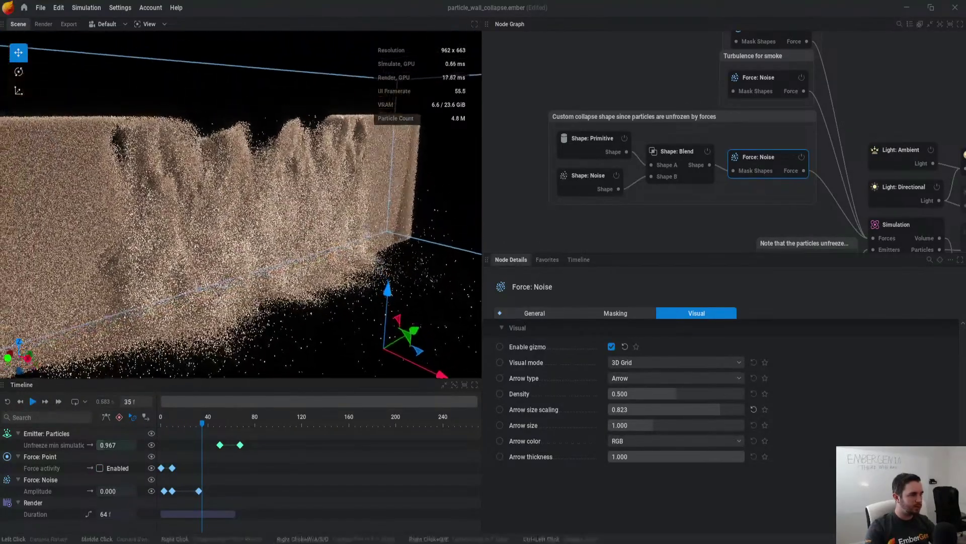
pyautogui.press('r')
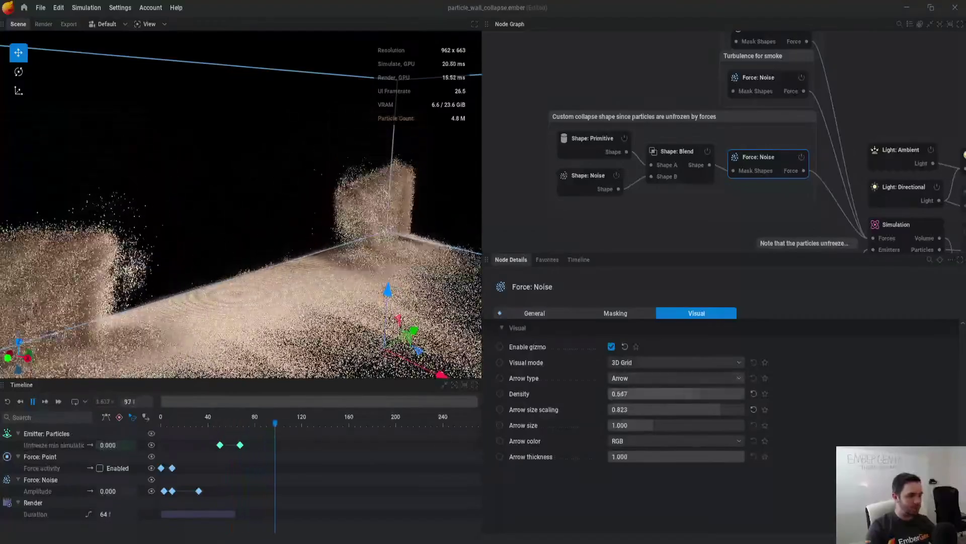
pyautogui.press('r')
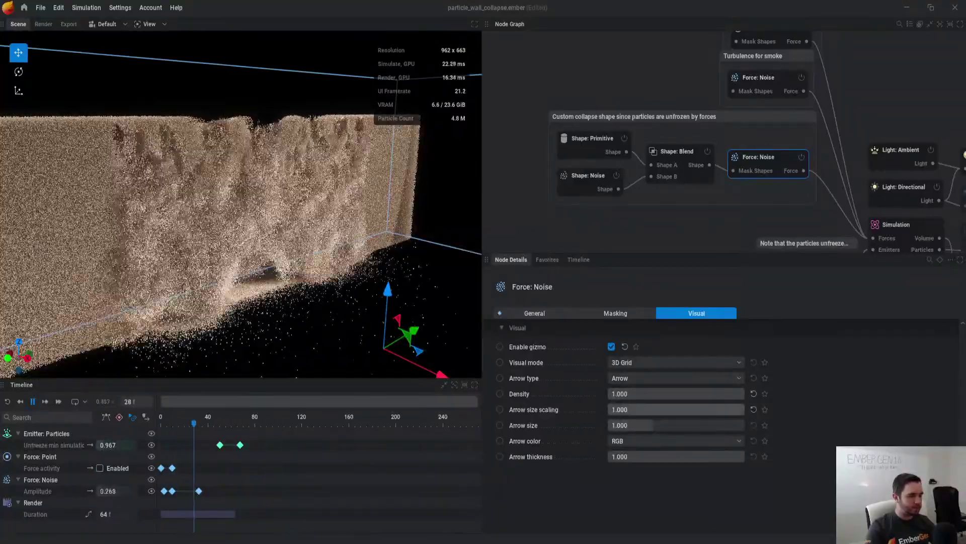
pyautogui.press('r')
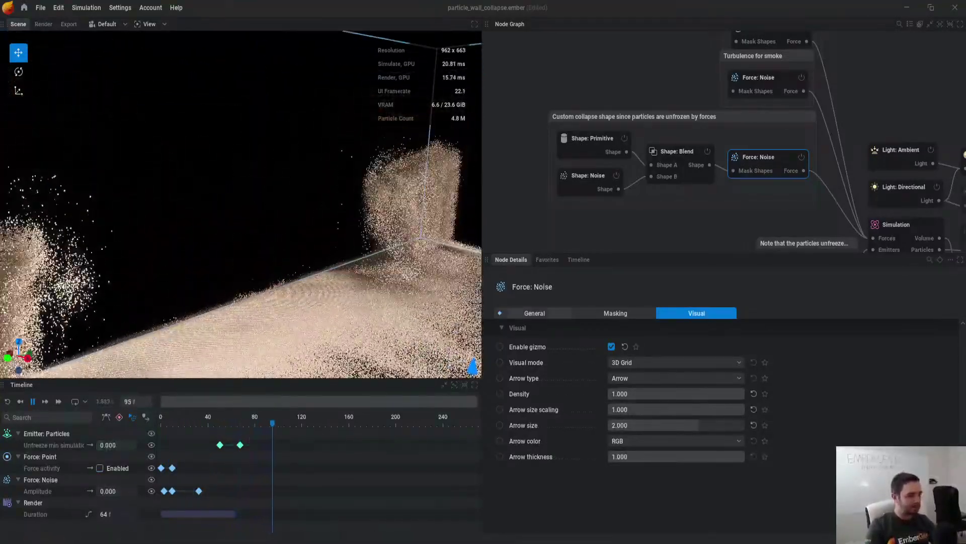
# Step: Switch the noise gizmo to 2D Grid, set the X plane offset to about 0.037 and Y to about 0.527, and replay the collapse
pyautogui.click(675, 362)
pyautogui.click(654, 389)
pyautogui.press('r')
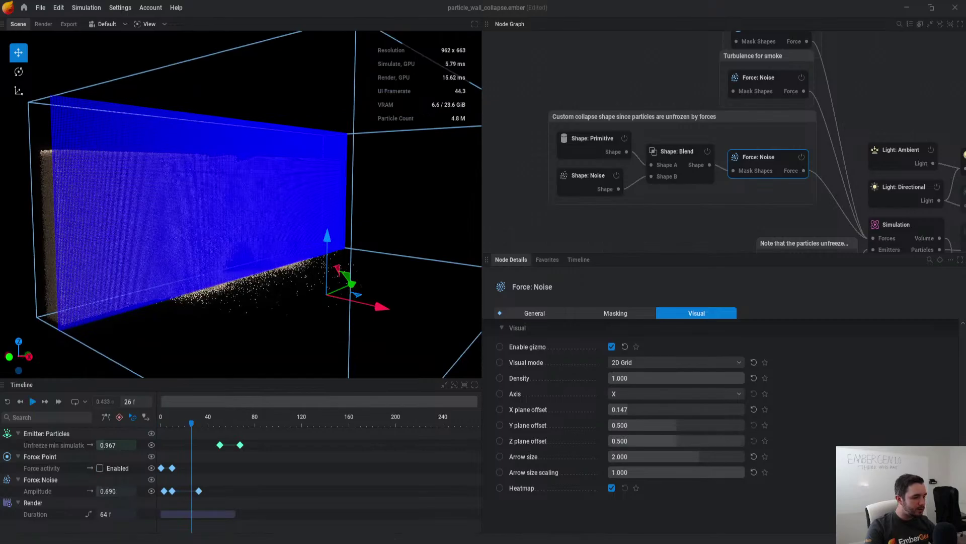
pyautogui.moveTo(672, 426); pyautogui.dragTo(680, 425)
pyautogui.moveTo(628, 409)
pyautogui.mouseDown()
pyautogui.moveTo(608, 410)
pyautogui.moveTo(630, 409)
pyautogui.mouseUp()
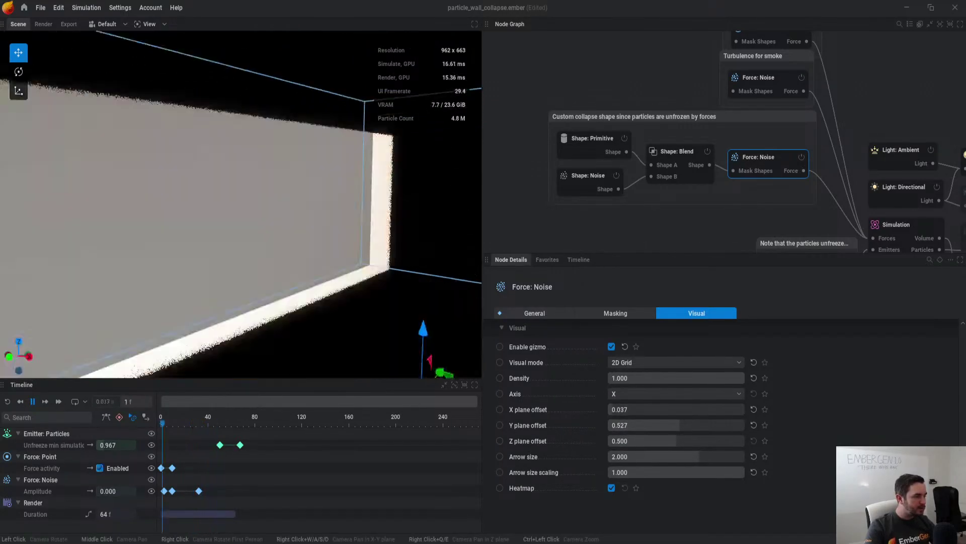
pyautogui.moveTo(313, 231); pyautogui.dragTo(313, 221)
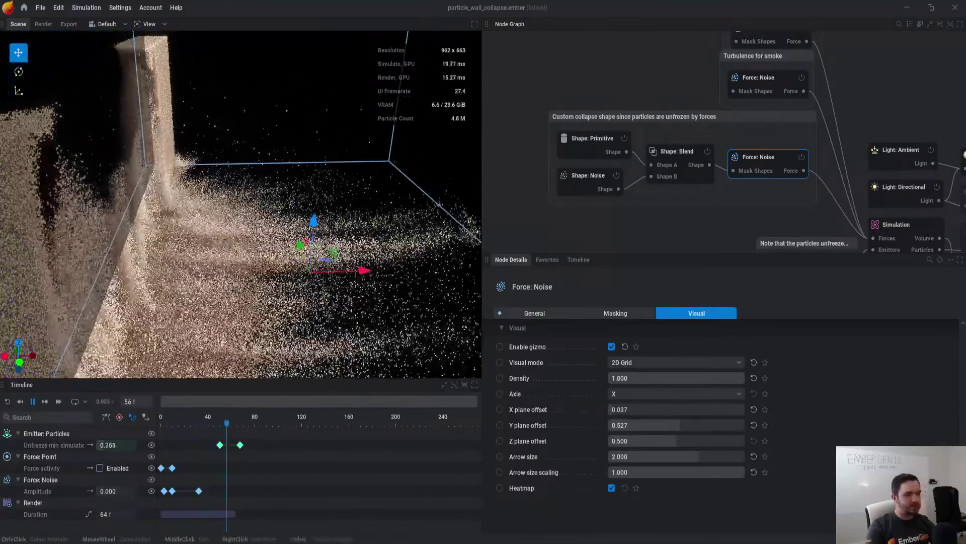
# Step: Examine the settings of the Shape: Blend, Shape: Primitive and Shape: Noise nodes feeding the custom collapse Force: Noise
pyautogui.moveTo(654, 80); pyautogui.dragTo(658, 108, button='middle')
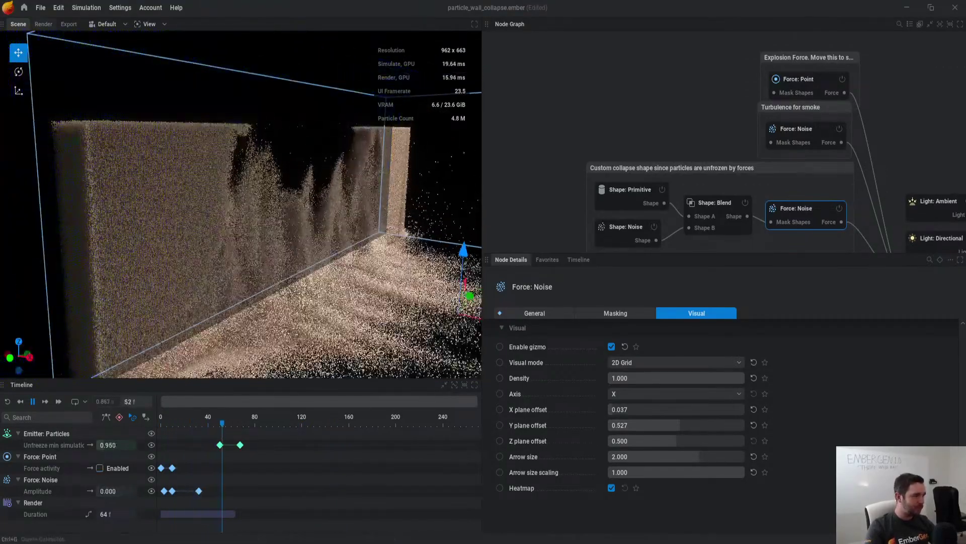
pyautogui.click(714, 203)
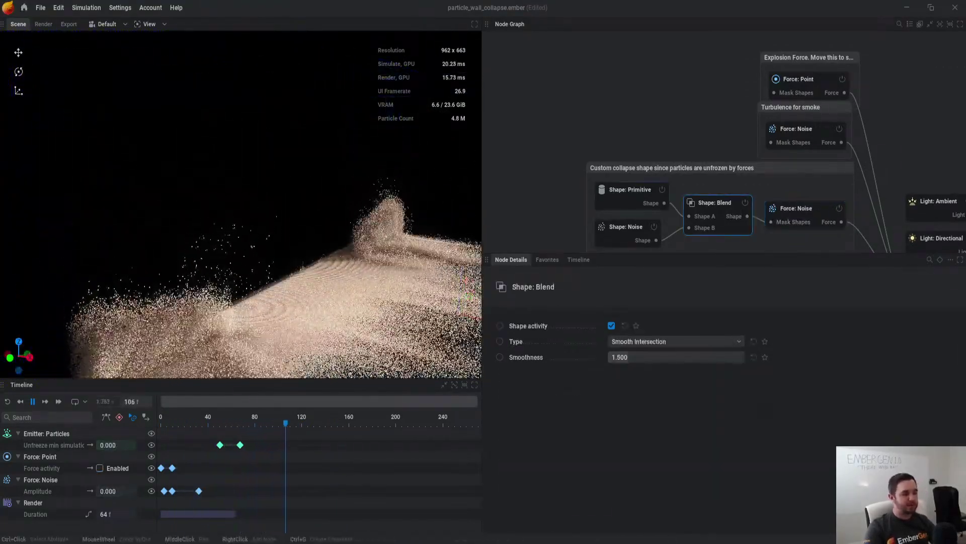
pyautogui.click(630, 190)
pyautogui.click(626, 226)
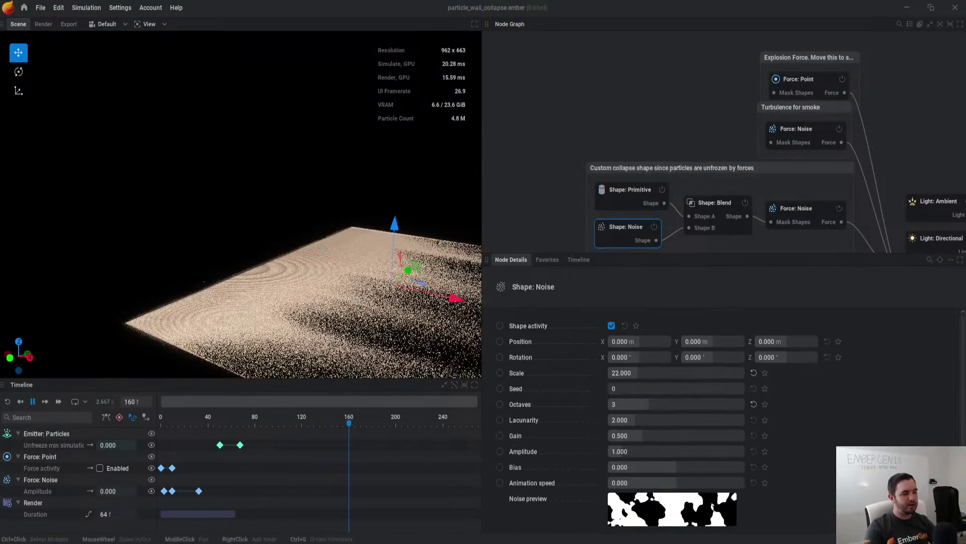
pyautogui.click(715, 202)
pyautogui.click(796, 208)
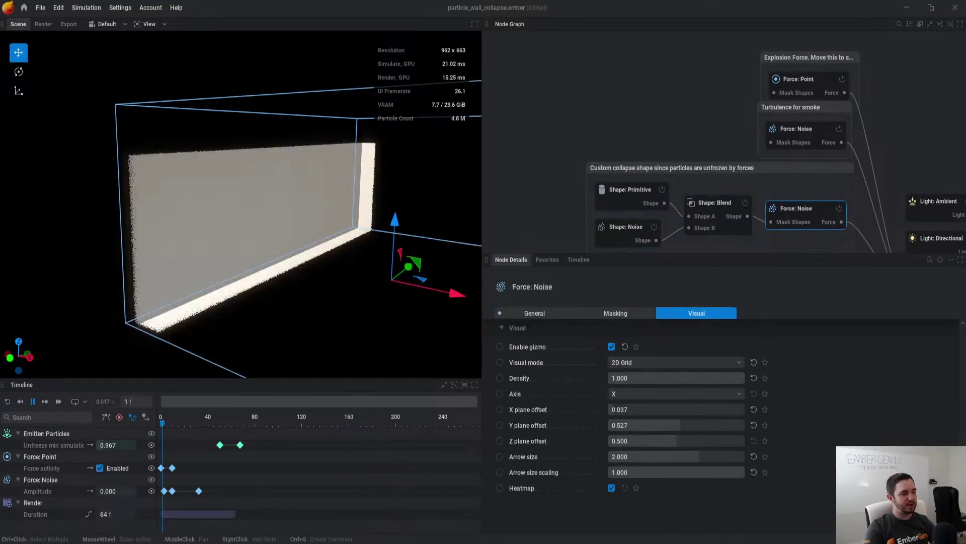
# Step: Start a new project with the default fire and open the settings of the Minor Turbulence Force: Noise node
pyautogui.click(24, 7)
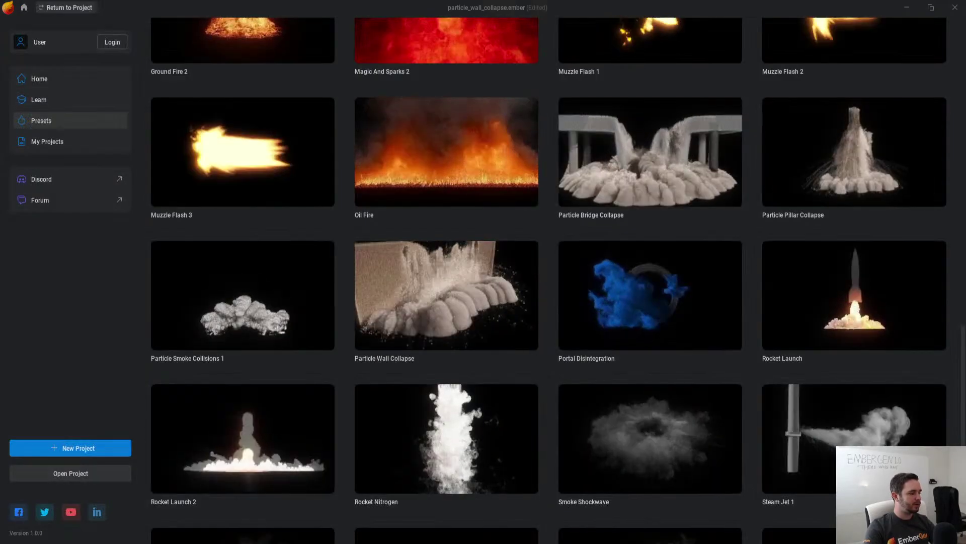
pyautogui.press('Return')
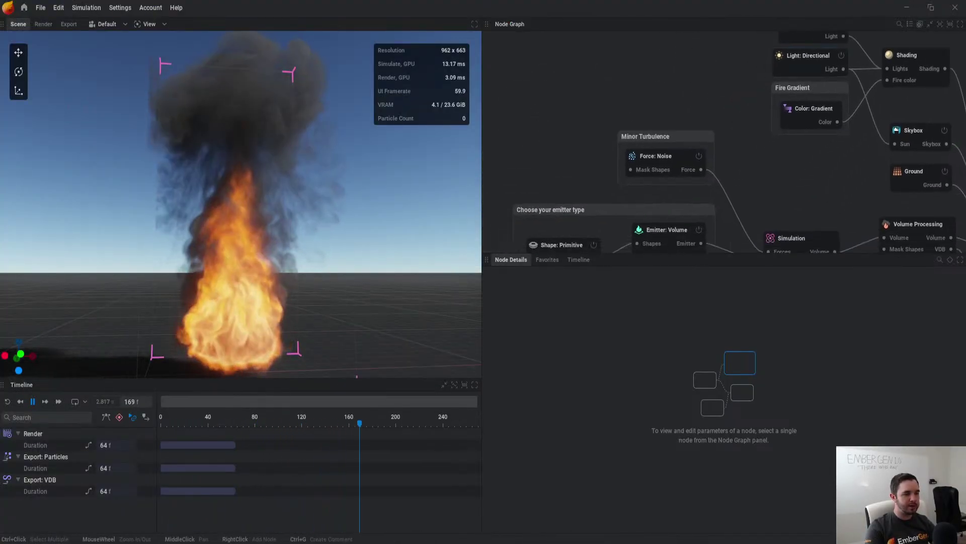
pyautogui.click(706, 157)
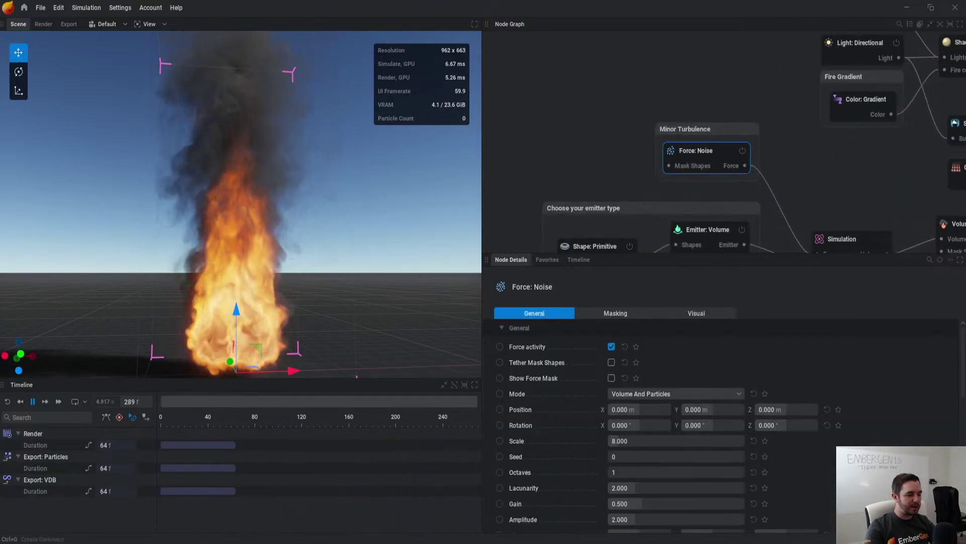
# Step: Set the amplitude of the Minor Turbulence Force: Noise to 100
pyautogui.scroll(-3, 675, 427)
pyautogui.moveTo(635, 436); pyautogui.dragTo(745, 435)
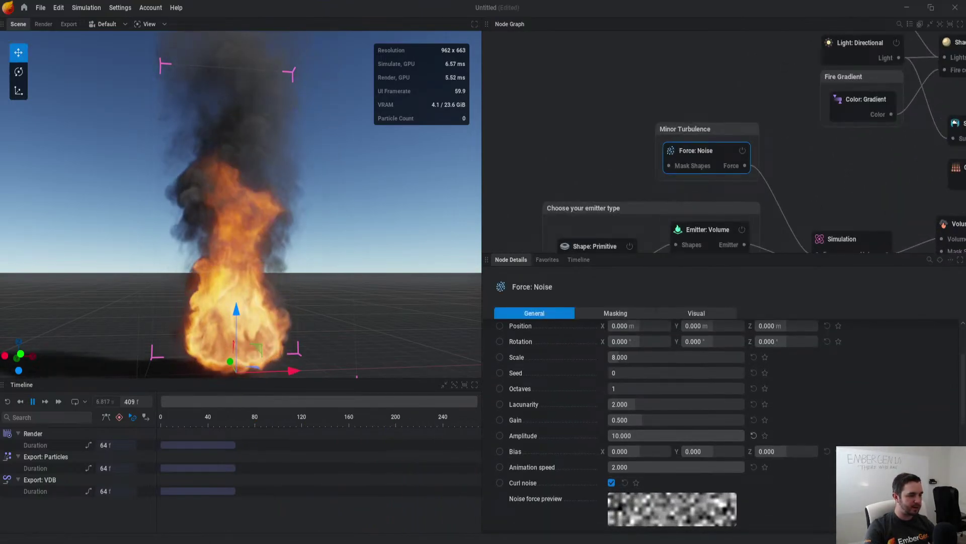
pyautogui.doubleClick(676, 435)
pyautogui.write('100')
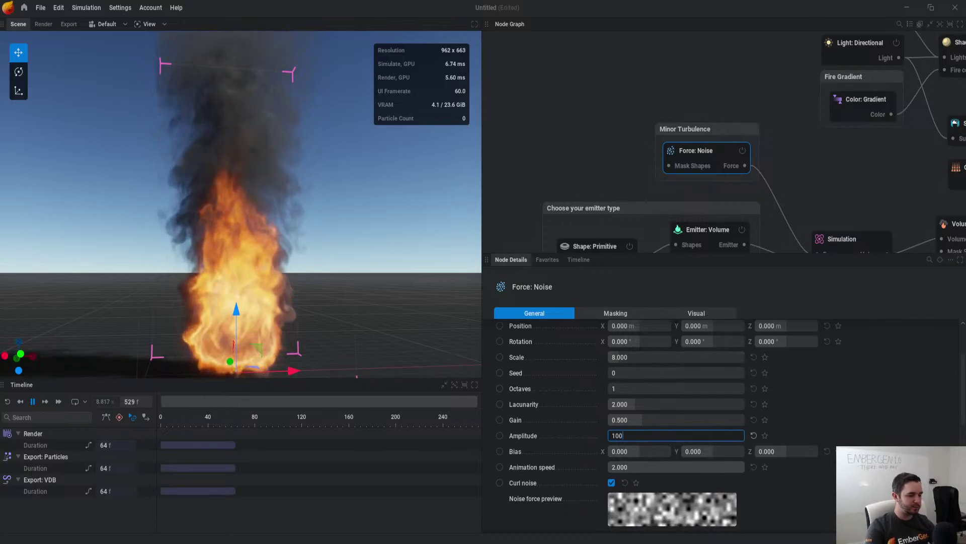
pyautogui.press('Return')
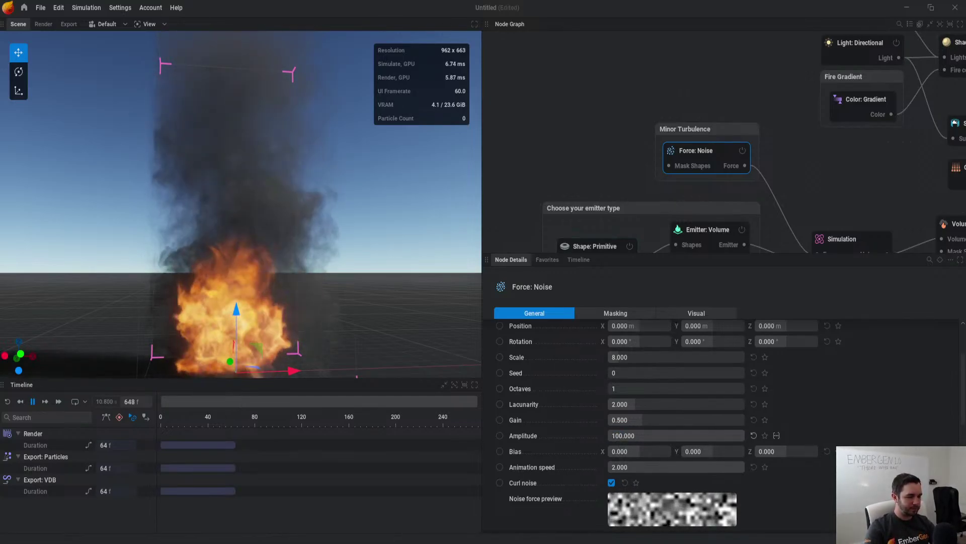
# Step: Mask the Minor Turbulence Force: Noise with a new sphere Shape: Primitive at about 9.772 m Z with a radius of about 8.167 m
pyautogui.click(615, 313)
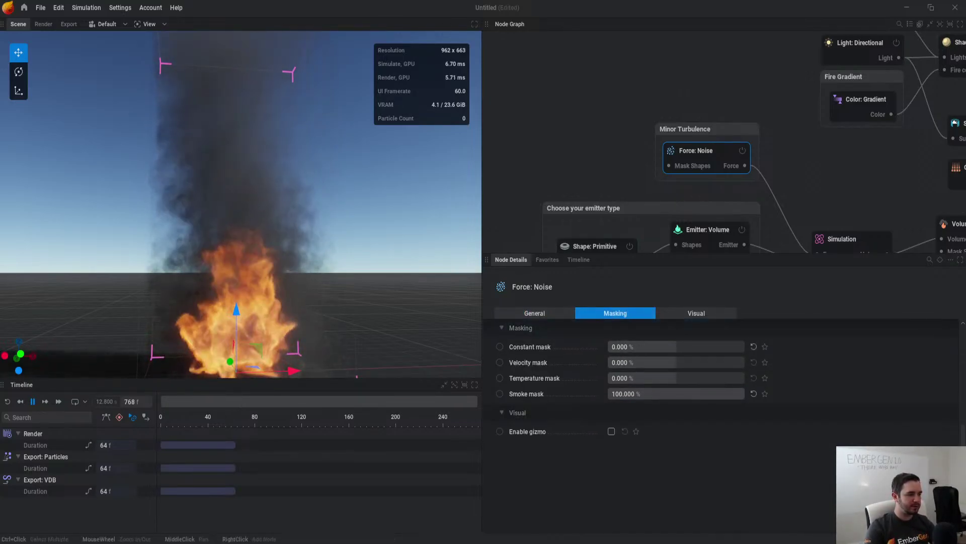
pyautogui.moveTo(755, 151); pyautogui.dragTo(807, 84, button='middle')
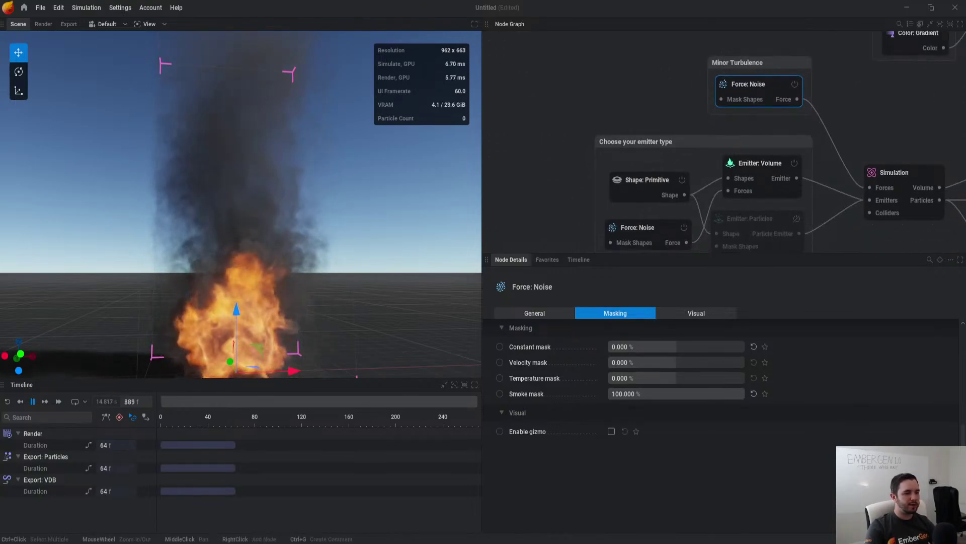
pyautogui.moveTo(618, 76); pyautogui.dragTo(542, 76)
pyautogui.click(573, 82)
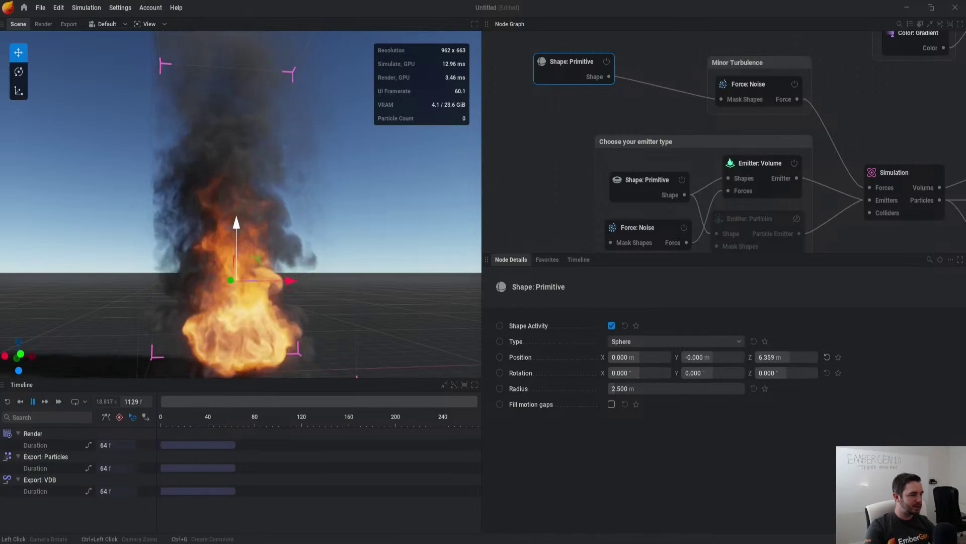
pyautogui.scroll(3, 237, 232)
pyautogui.moveTo(654, 388); pyautogui.dragTo(694, 388)
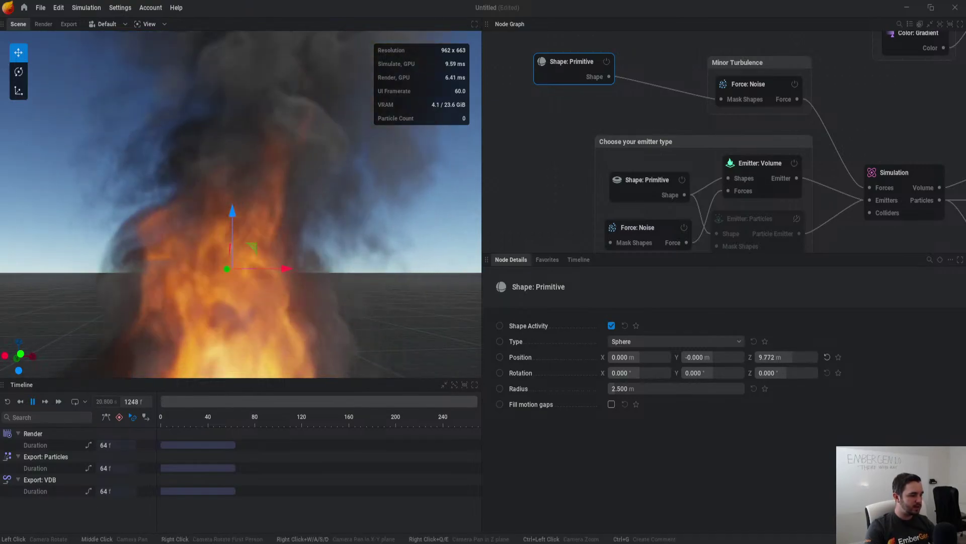
pyautogui.moveTo(236, 231); pyautogui.dragTo(237, 209, button='middle')
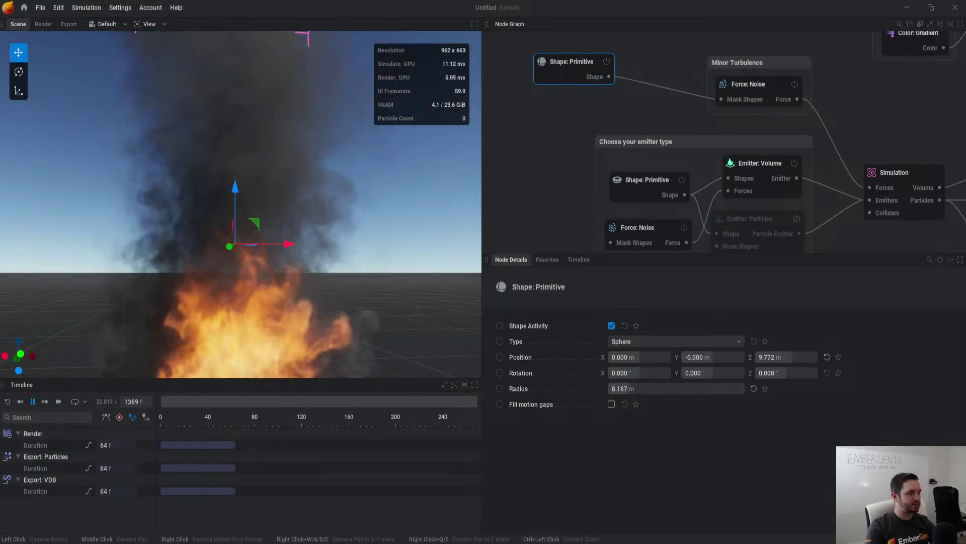
# Step: Enable the visual gizmo of the Minor Turbulence Force: Noise, with density about 0.597 and arrow size scaling about 0.640, and restart the simulation
pyautogui.click(749, 84)
pyautogui.click(697, 313)
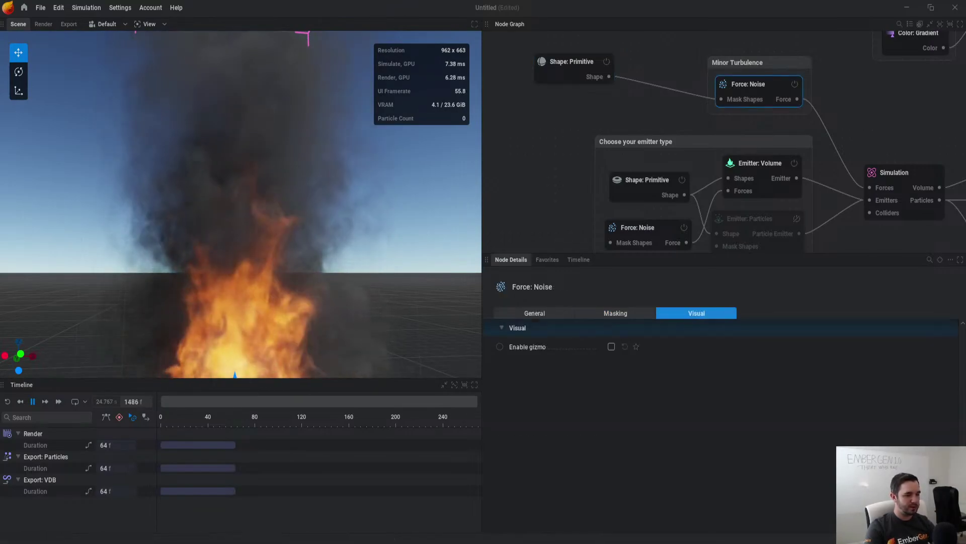
pyautogui.click(611, 346)
pyautogui.scroll(-5, 236, 202)
pyautogui.press('r')
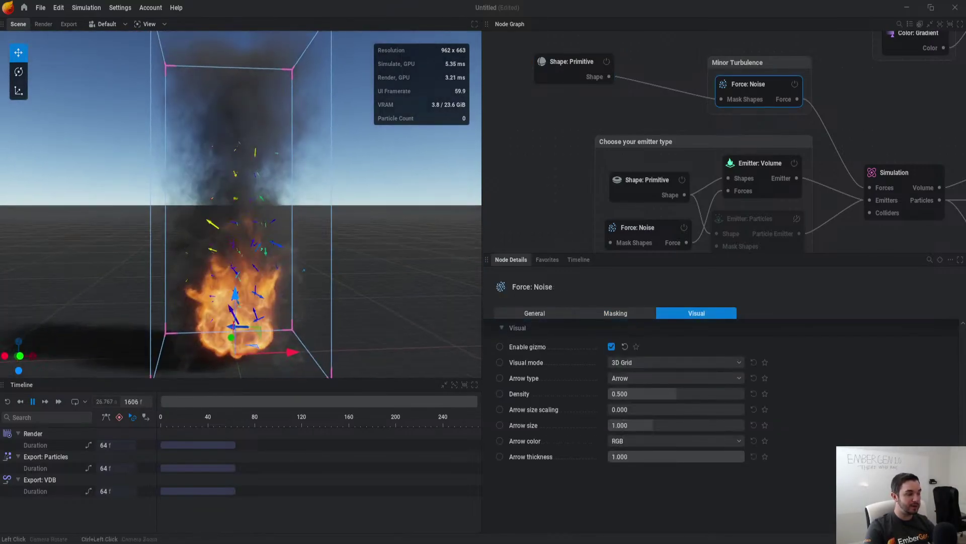
pyautogui.scroll(2, 241, 205)
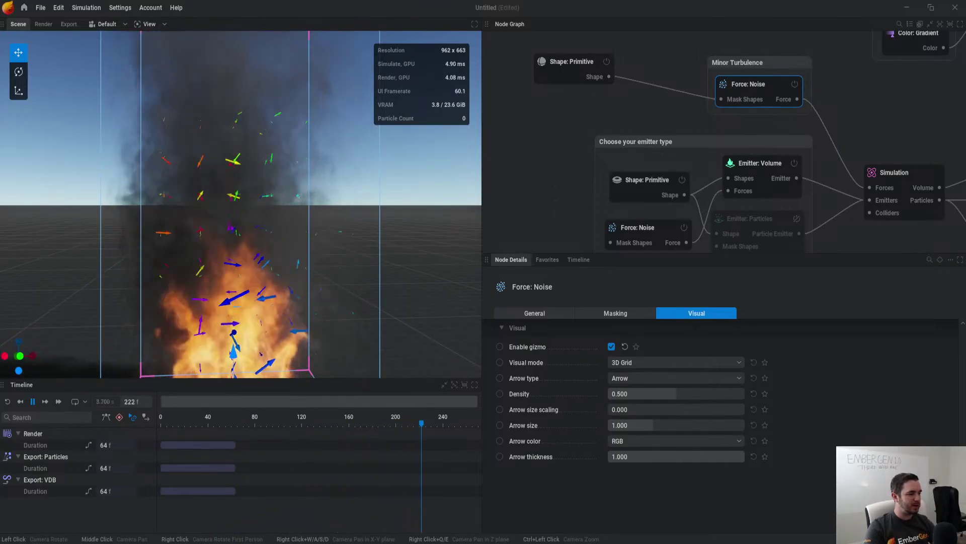
pyautogui.scroll(-3, 240, 205)
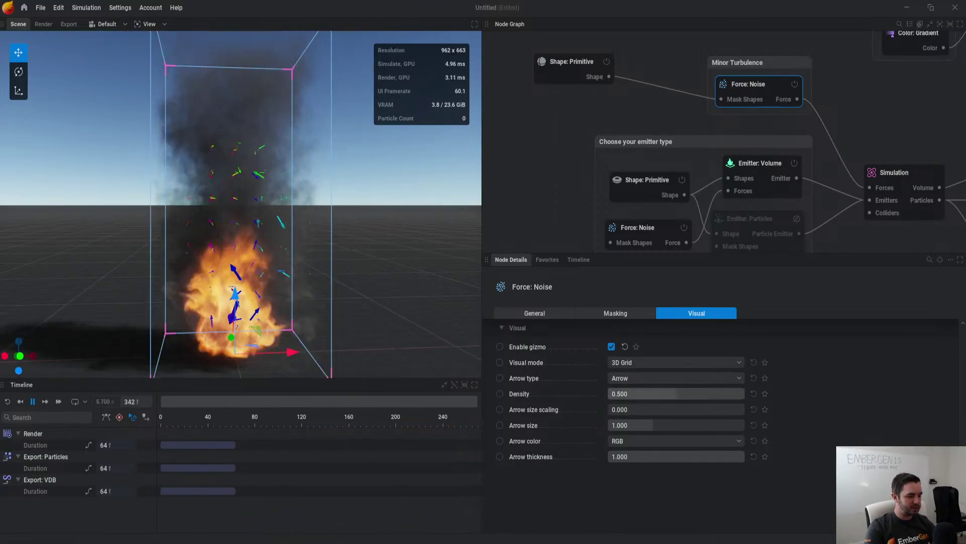
pyautogui.moveTo(678, 409); pyautogui.dragTo(695, 409)
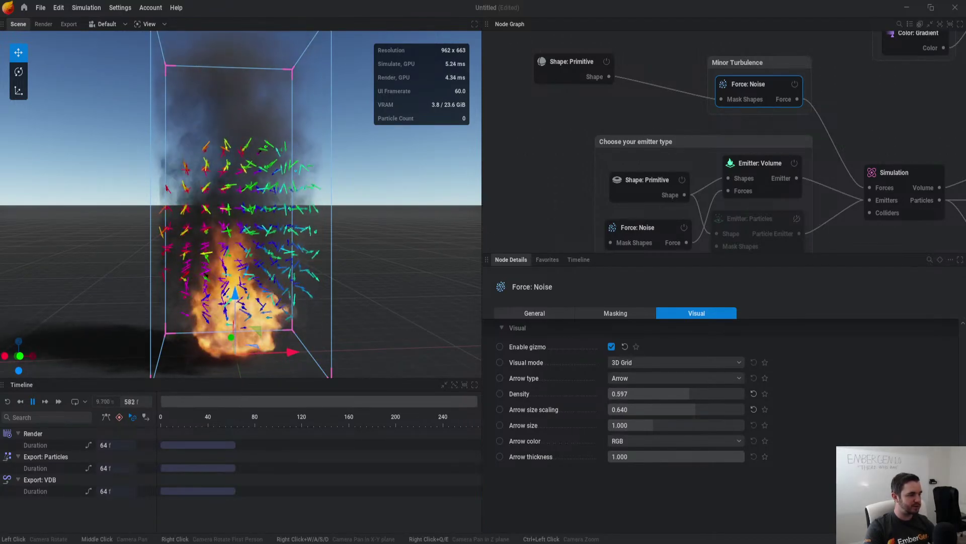
# Step: Reduce the mask sphere's radius and replay the fire with the Force: Noise gizmo shown
pyautogui.click(574, 69)
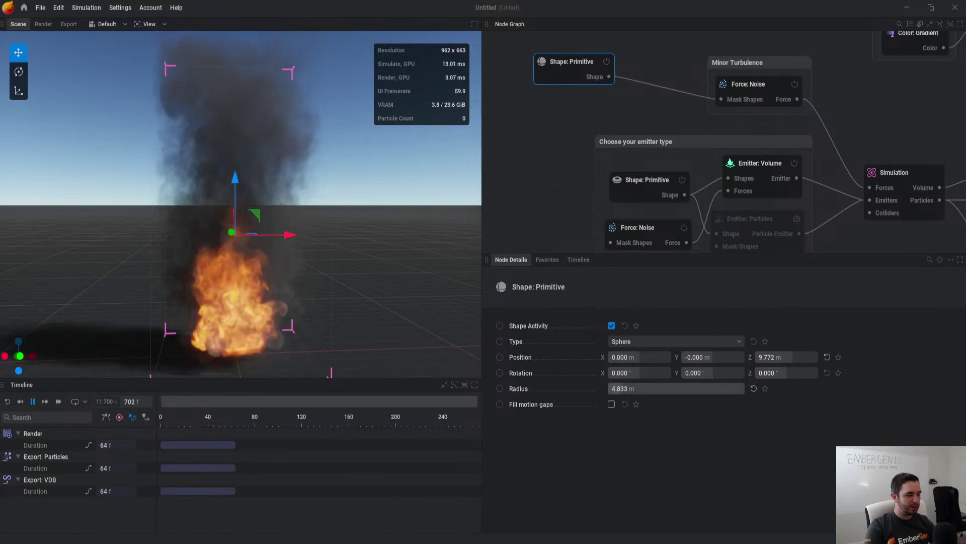
pyautogui.moveTo(725, 389); pyautogui.dragTo(728, 389)
pyautogui.click(759, 91)
pyautogui.scroll(5, 240, 204)
pyautogui.press('r')
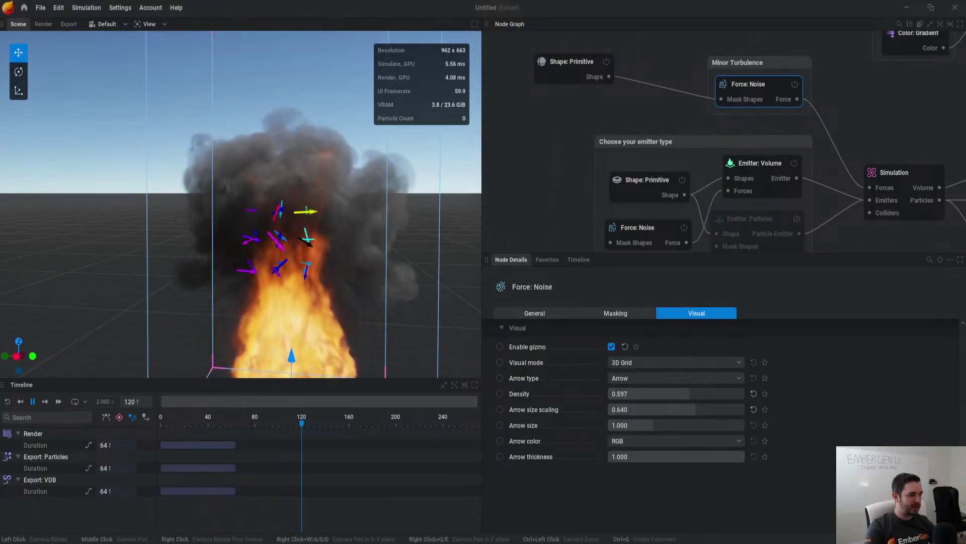
# Step: View the masked noise arrows from several sides, set the gizmo density to 1 and show the node's masking settings
pyautogui.moveTo(262, 211); pyautogui.dragTo(202, 197)
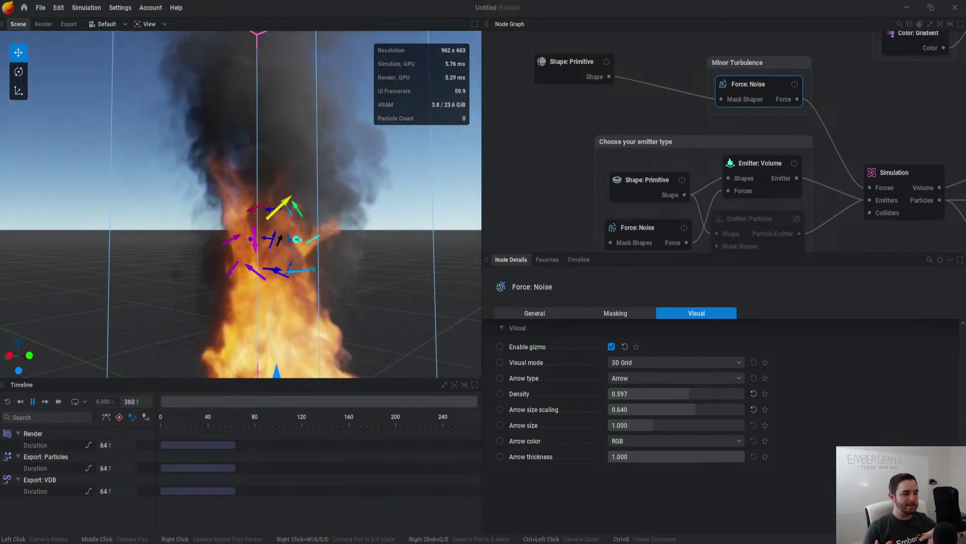
pyautogui.moveTo(261, 202); pyautogui.dragTo(202, 205)
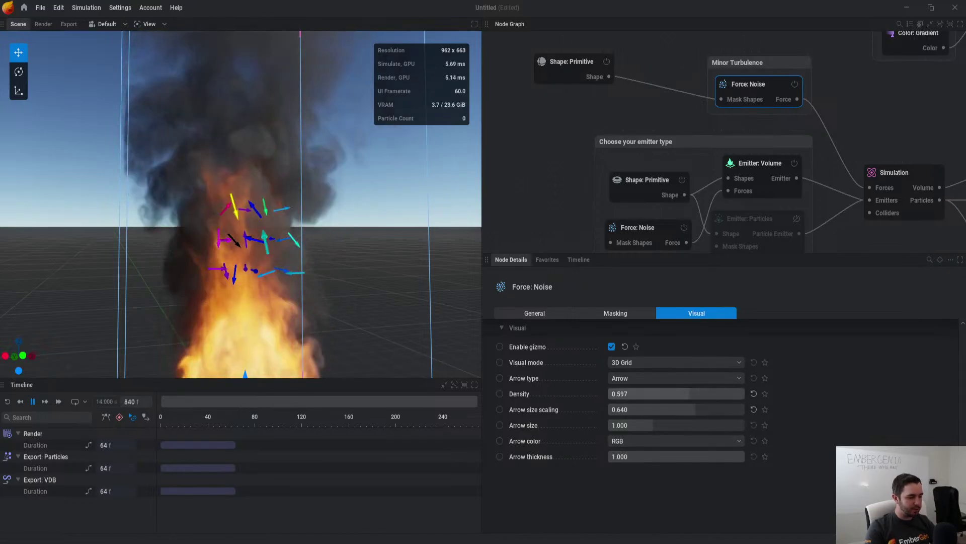
pyautogui.moveTo(242, 202); pyautogui.dragTo(232, 225)
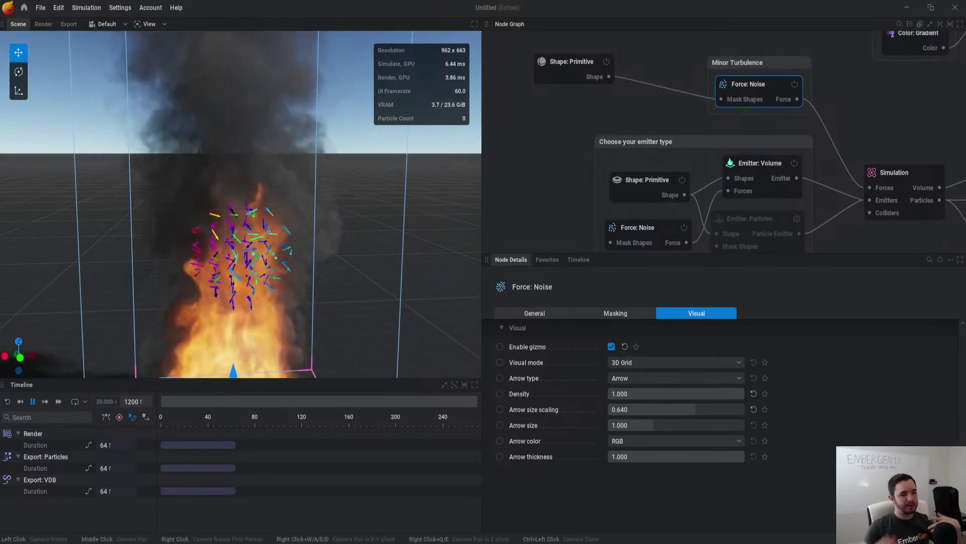
pyautogui.click(616, 313)
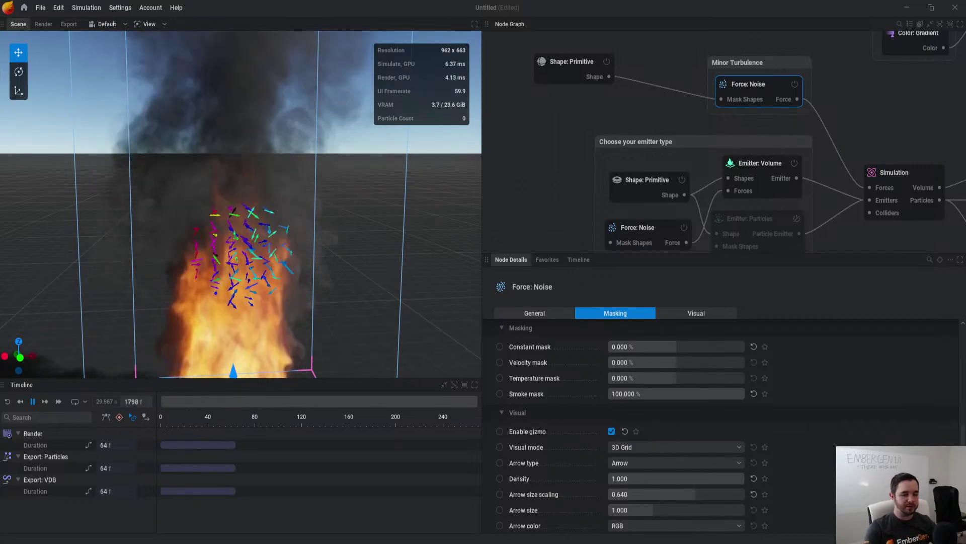
# Step: Open the Portal Disintegration preset without saving the fire project
pyautogui.click(24, 7)
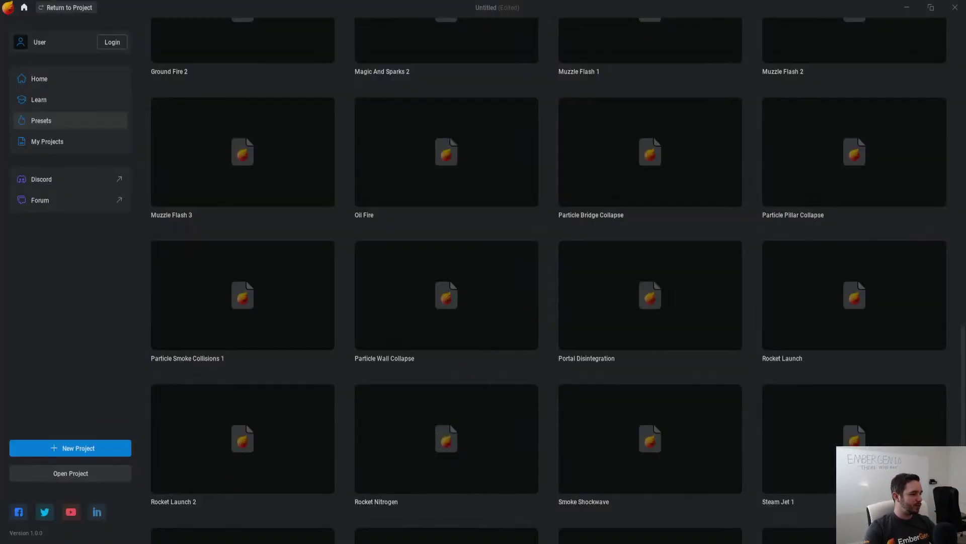
pyautogui.scroll(-3, 548, 282)
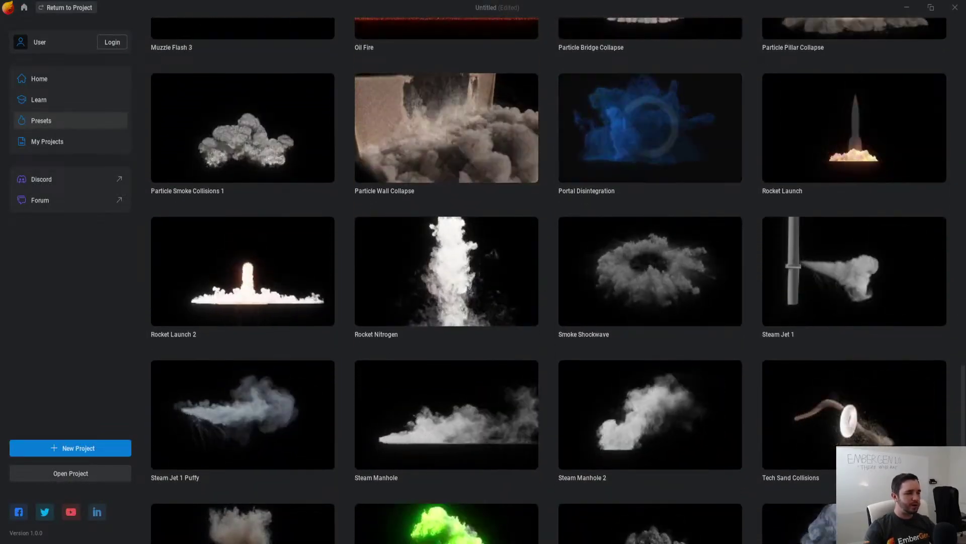
pyautogui.click(650, 128)
pyautogui.click(399, 306)
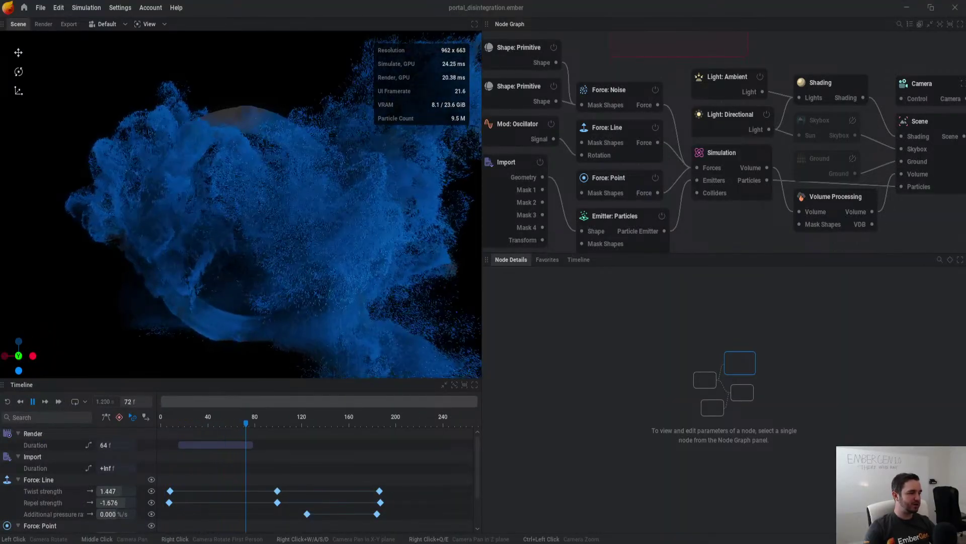
# Step: Replay the portal disintegration, review its timeline keyframes and watch the simulation in a maximized scene view
pyautogui.press('r')
pyautogui.scroll(-3, 312, 478)
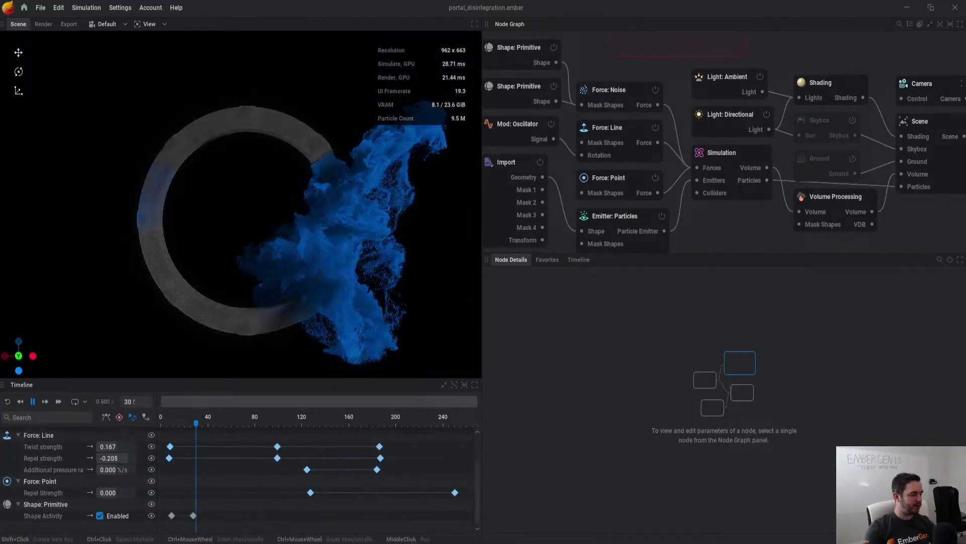
pyautogui.scroll(3, 236, 478)
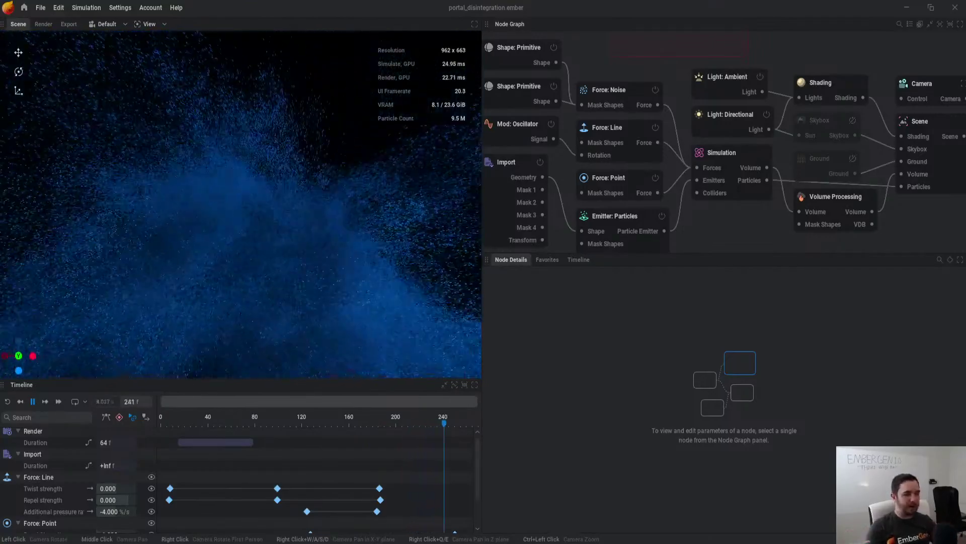
pyautogui.hotkey('ctrl', 'space')
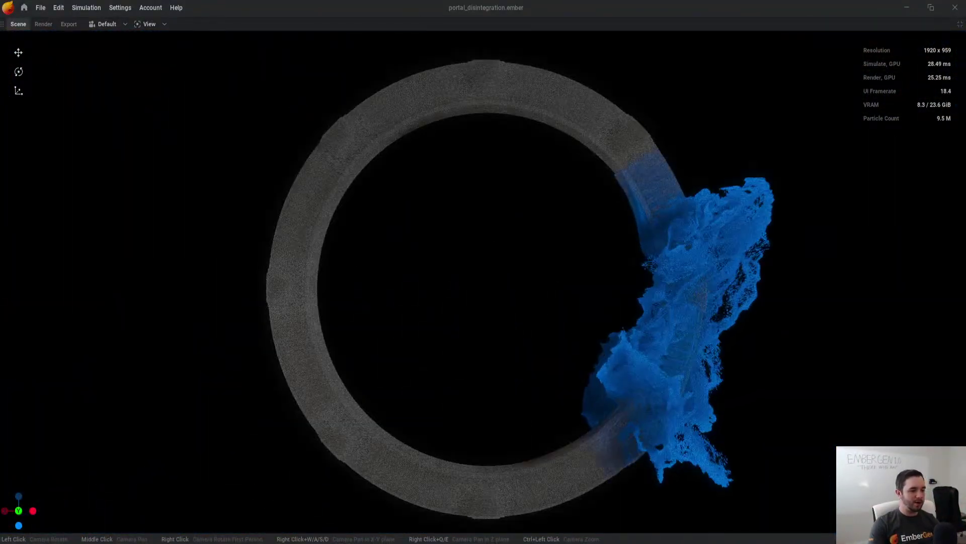
# Step: View the portal disintegration from several sides and distances, pausing and resuming it, and restore the full workspace layout
pyautogui.moveTo(629, 282); pyautogui.dragTo(302, 282)
pyautogui.moveTo(604, 282); pyautogui.dragTo(601, 303)
pyautogui.scroll(2, 483, 281)
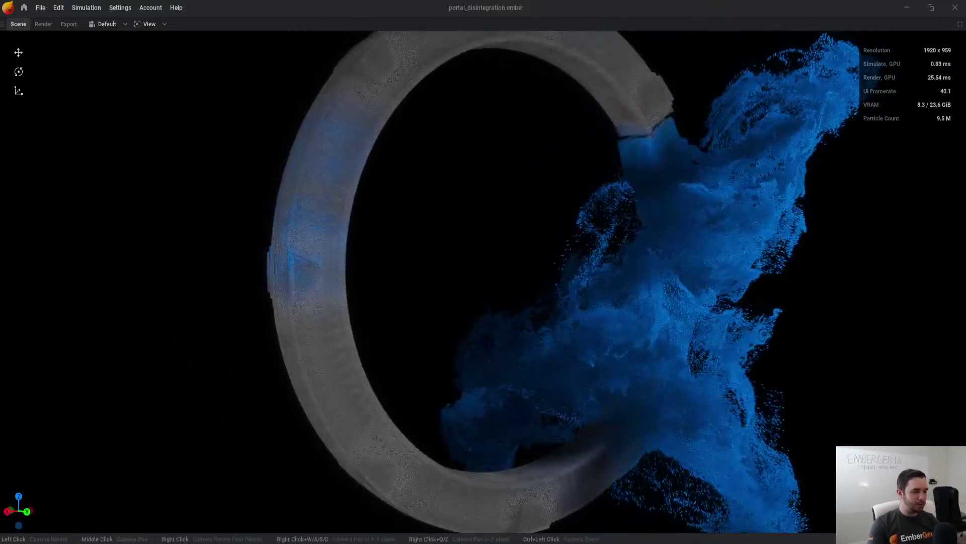
pyautogui.press('space')
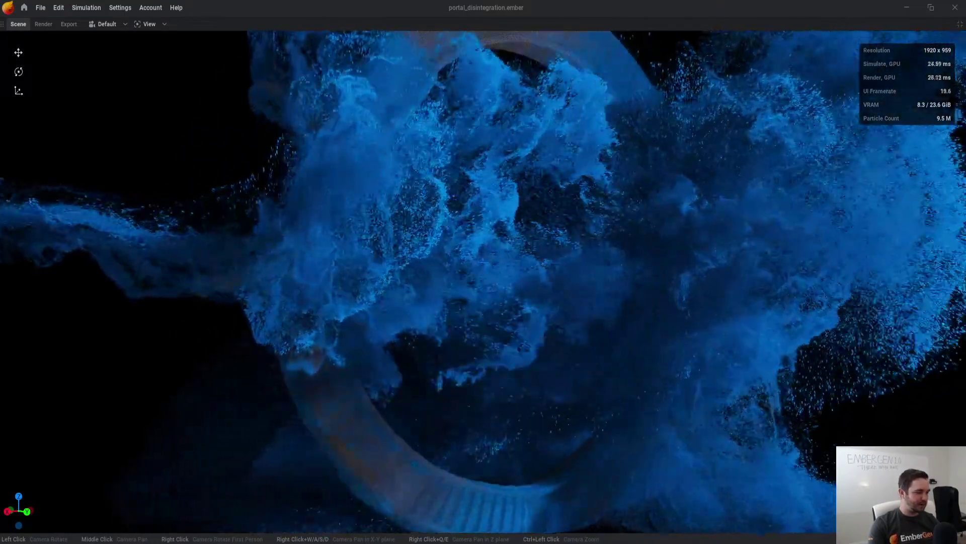
pyautogui.press('space')
pyautogui.scroll(-6, 483, 282)
pyautogui.moveTo(503, 282); pyautogui.dragTo(422, 283)
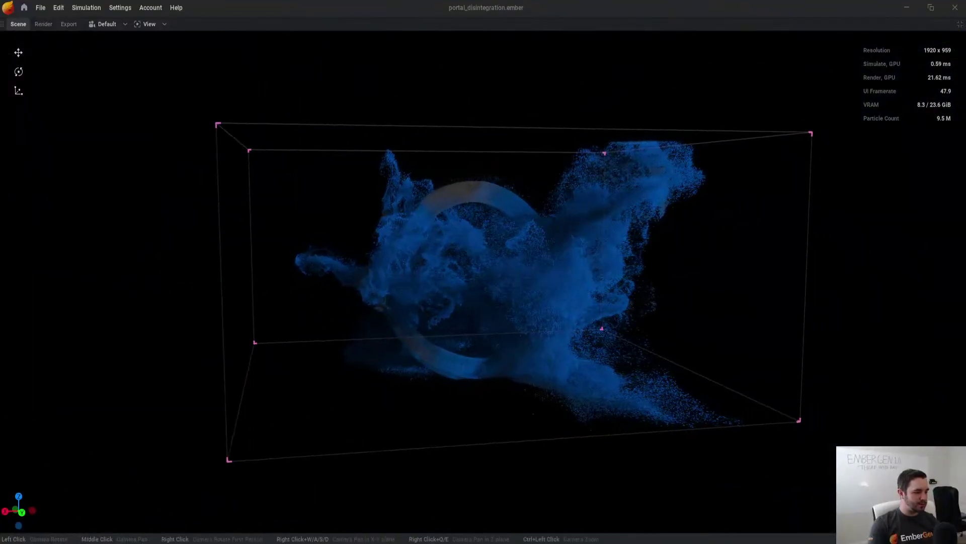
pyautogui.hotkey('ctrl', 'space')
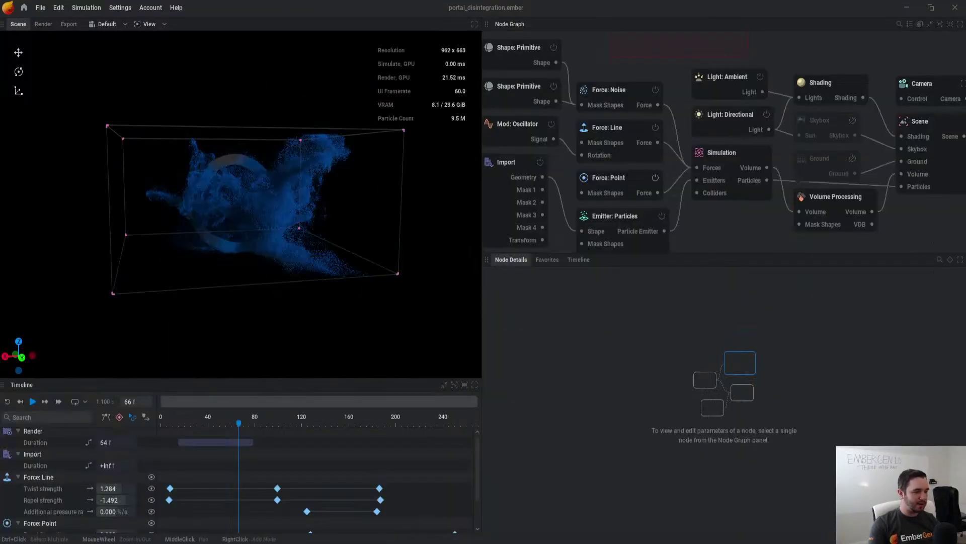
# Step: Examine the Force: Point and Force: Line nodes' settings, playing the portal simulation while orbiting around the line force gizmo
pyautogui.moveTo(656, 178); pyautogui.dragTo(722, 209, button='middle')
pyautogui.click(655, 174)
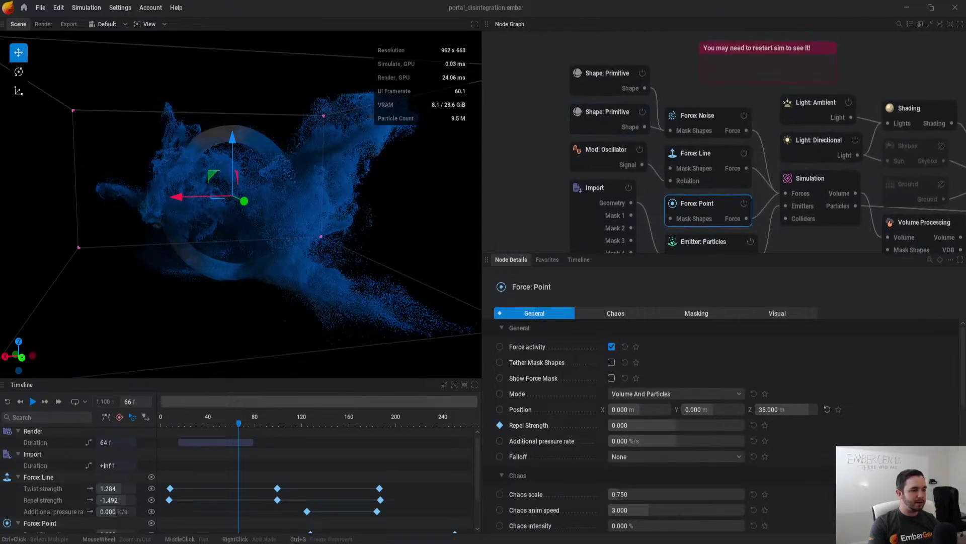
pyautogui.click(696, 153)
pyautogui.press('space')
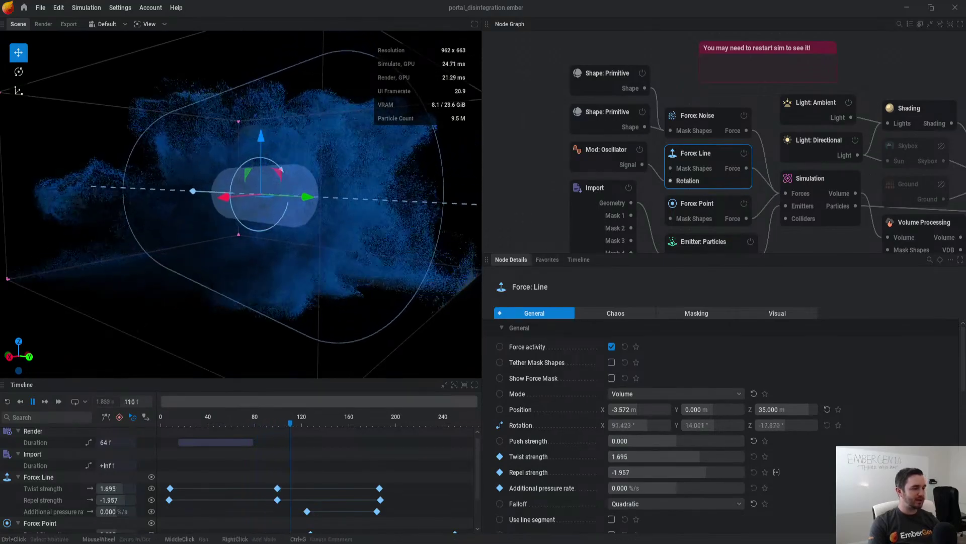
pyautogui.moveTo(322, 226); pyautogui.dragTo(221, 226)
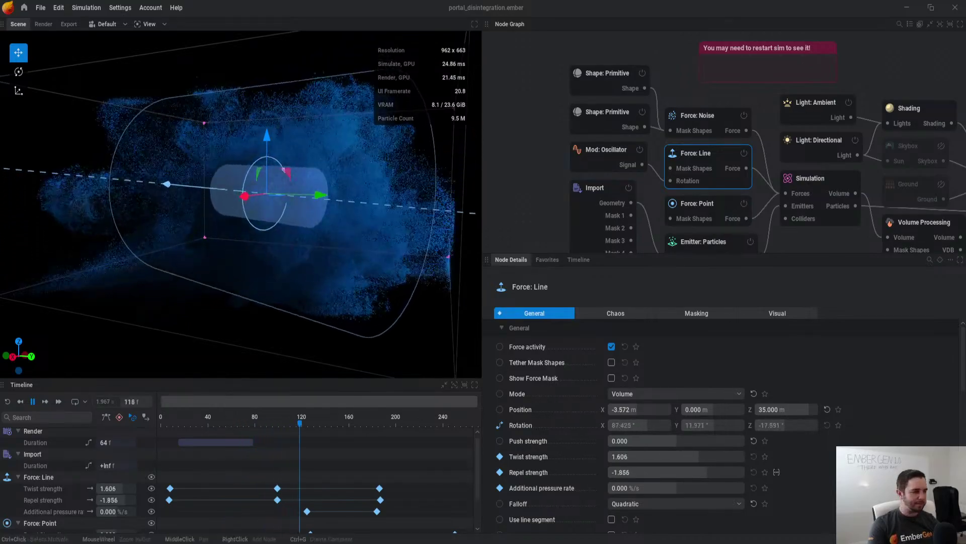
pyautogui.click(528, 151)
pyautogui.press('space')
pyautogui.moveTo(302, 201); pyautogui.dragTo(191, 204)
# Step: Open the Rocket Launch preset and restart its simulation
pyautogui.click(24, 7)
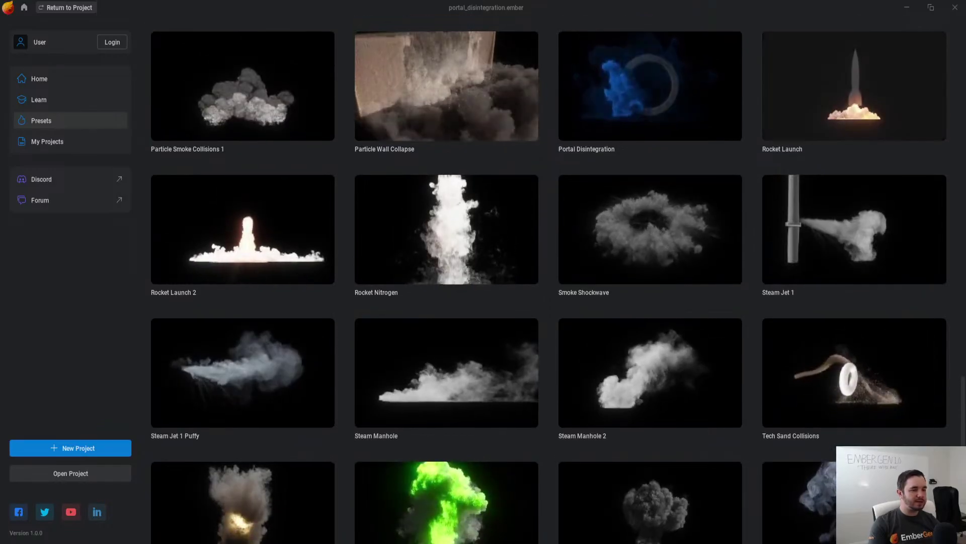
pyautogui.click(854, 81)
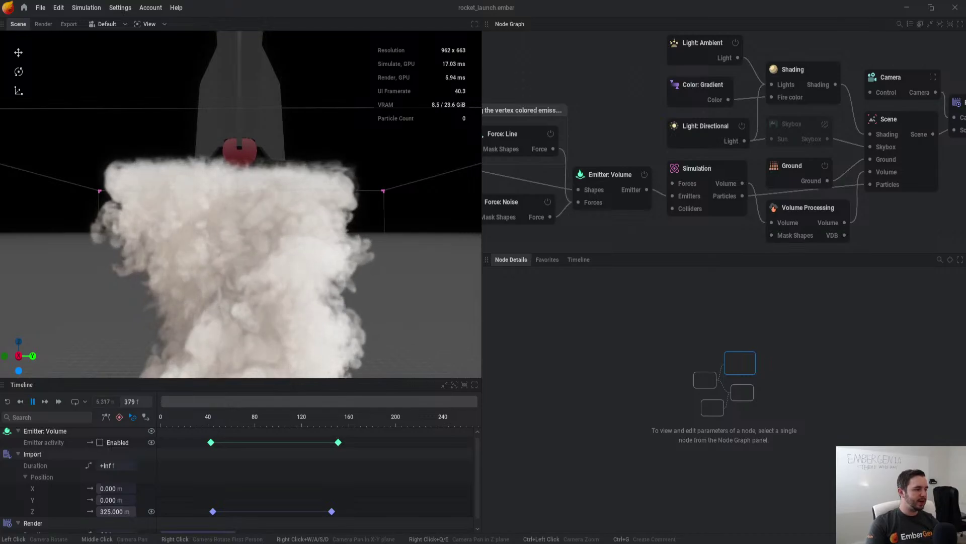
pyautogui.press('r')
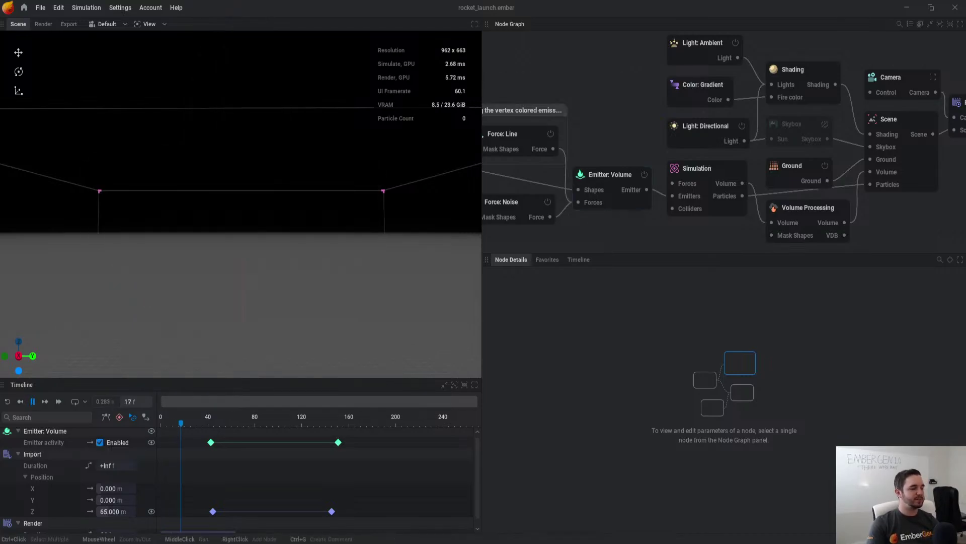
# Step: Pause the rocket in flight, examine the vertex color options of the Import node's Mask 1, and resume the simulation
pyautogui.click(613, 125)
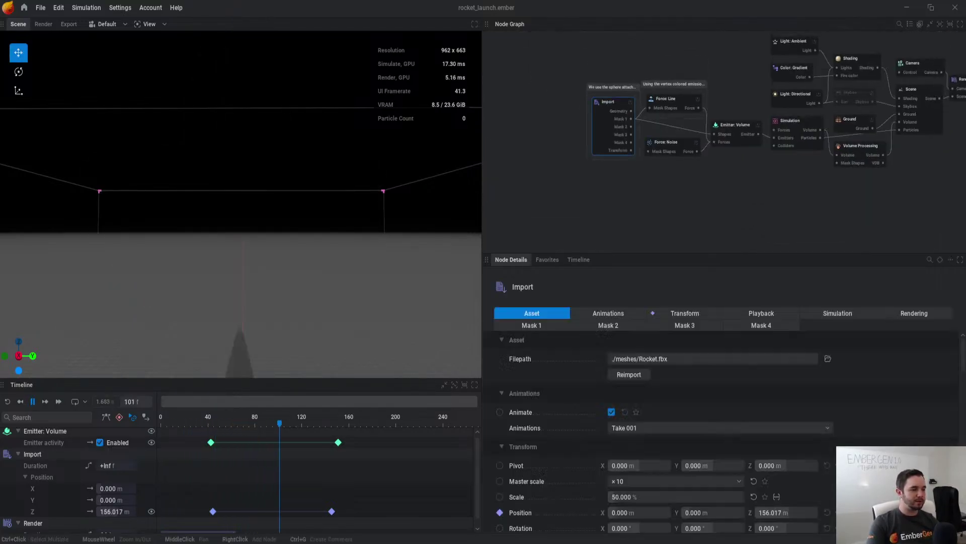
pyautogui.press('space')
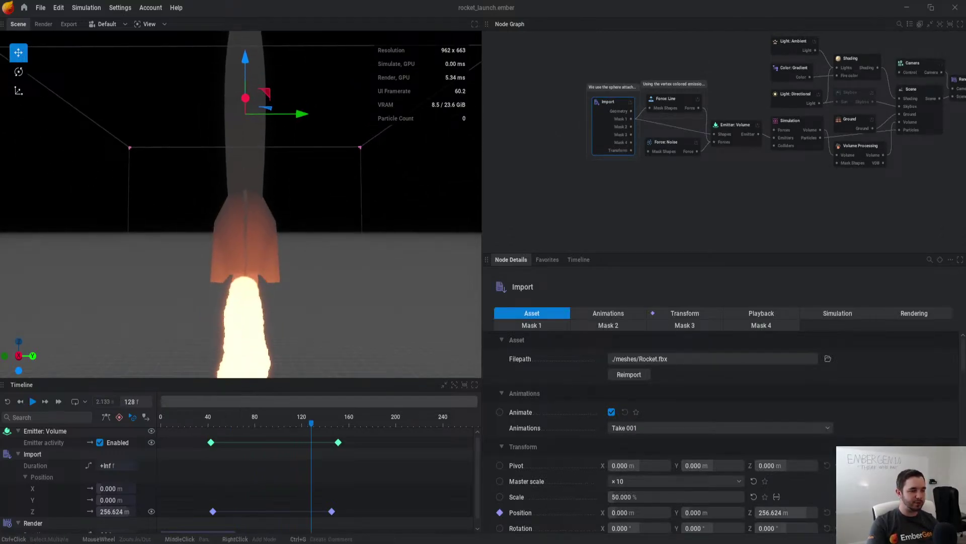
pyautogui.click(532, 325)
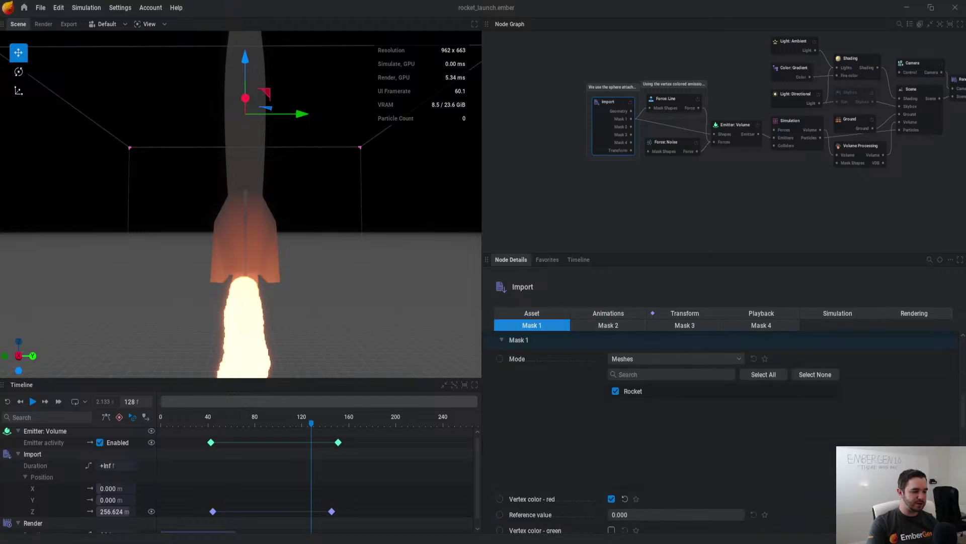
pyautogui.scroll(-2, 724, 433)
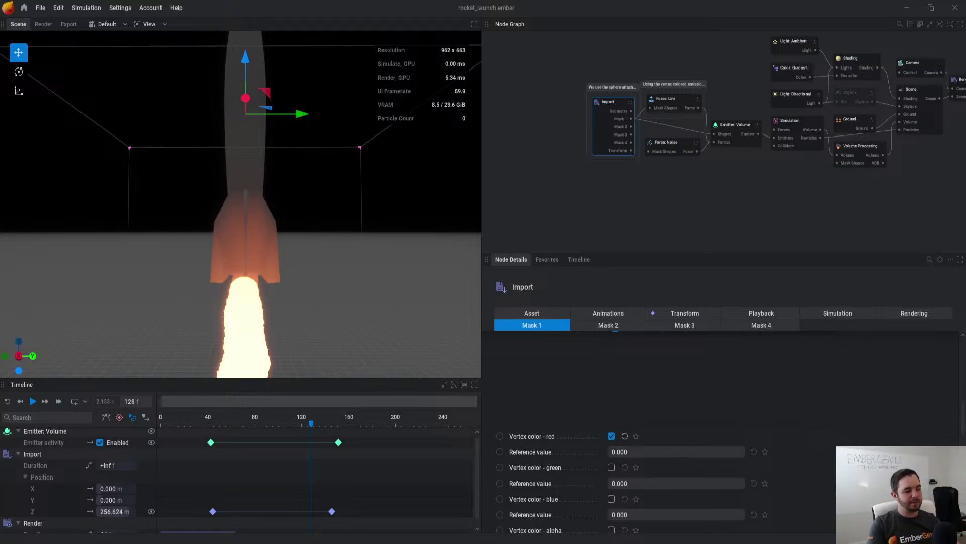
pyautogui.scroll(-1, 639, 479)
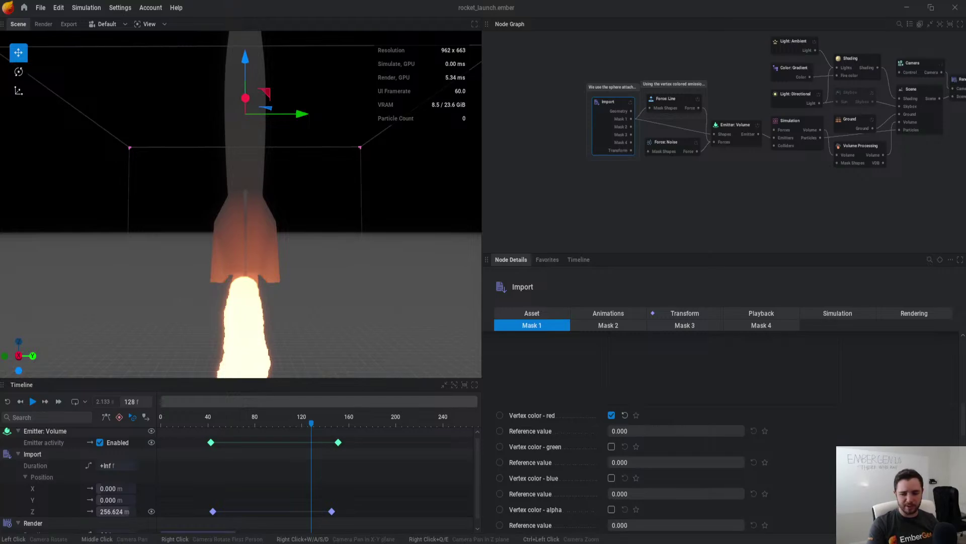
pyautogui.press('space')
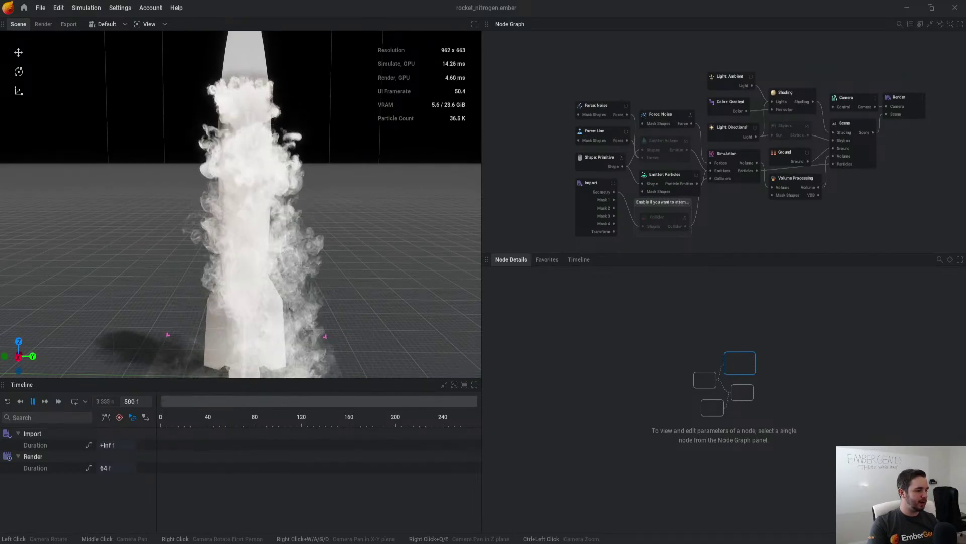
# Step: Open the Smoke Shockwave preset and show its Shape: Primitive node close up in the node graph
pyautogui.click(23, 7)
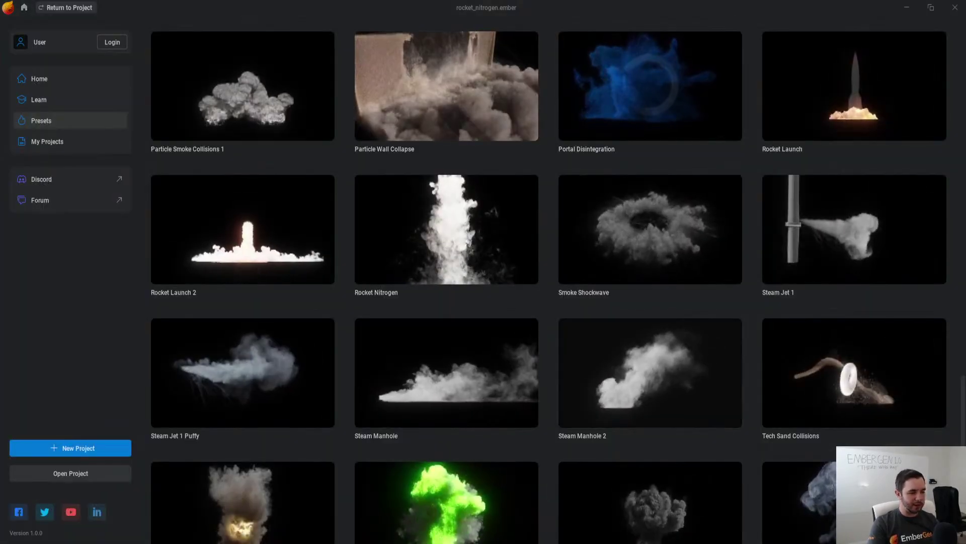
pyautogui.click(650, 229)
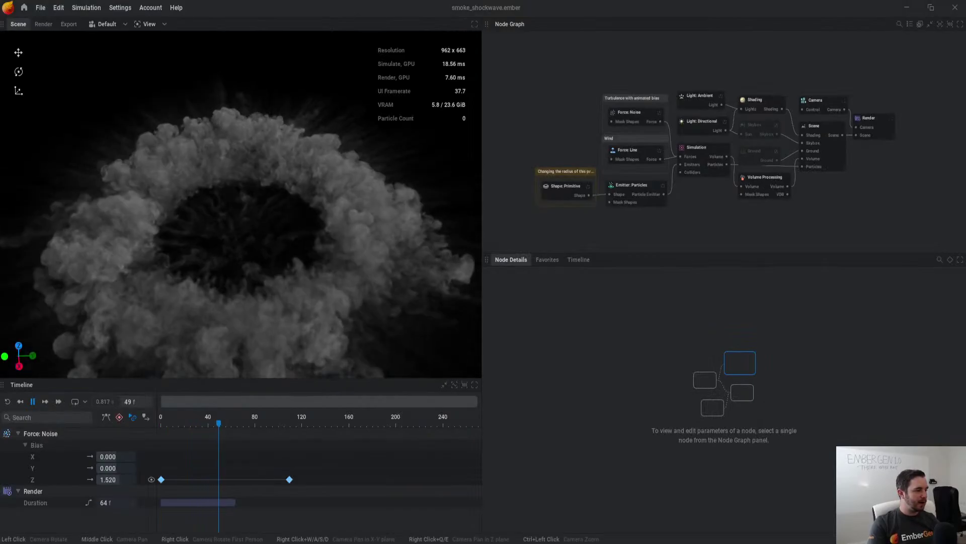
pyautogui.scroll(5, 551, 213)
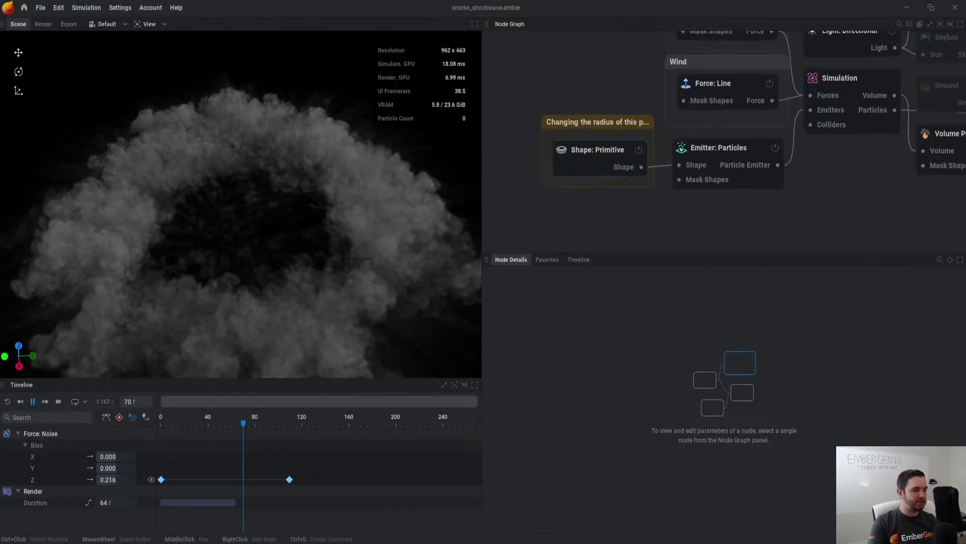
pyautogui.moveTo(584, 114); pyautogui.dragTo(564, 182, button='middle')
# Step: Vary the torus shape's minor radius through 0.333, 2.5 and 5.5 m to 8.833 m, watching each resulting shockwave
pyautogui.moveTo(563, 182)
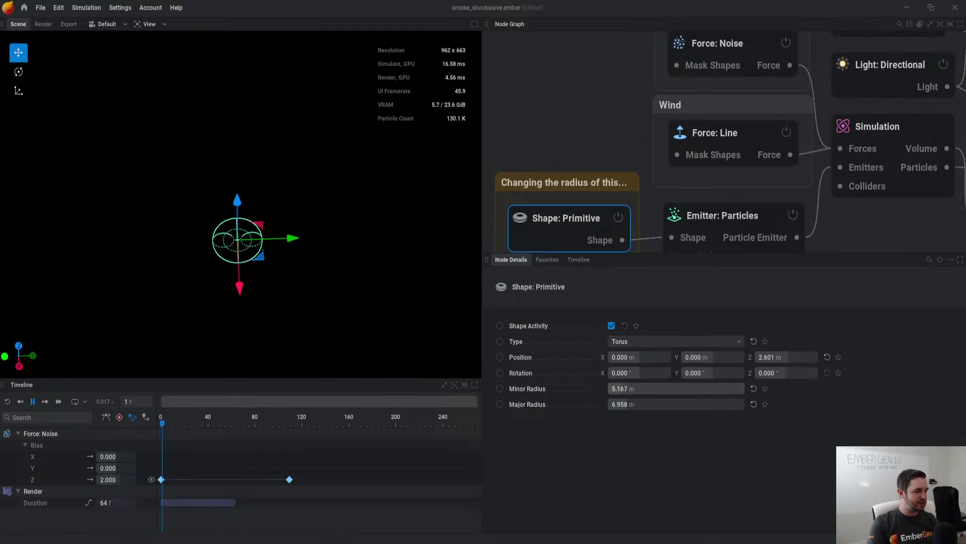
pyautogui.moveTo(622, 388)
pyautogui.mouseDown()
pyautogui.moveTo(651, 388)
pyautogui.moveTo(643, 404)
pyautogui.moveTo(609, 389)
pyautogui.mouseUp()
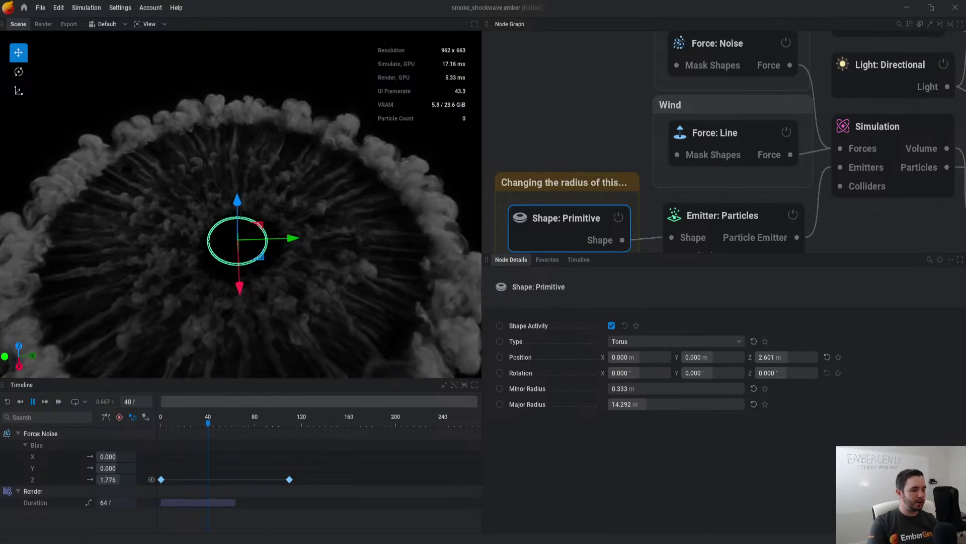
pyautogui.moveTo(609, 388); pyautogui.dragTo(615, 389)
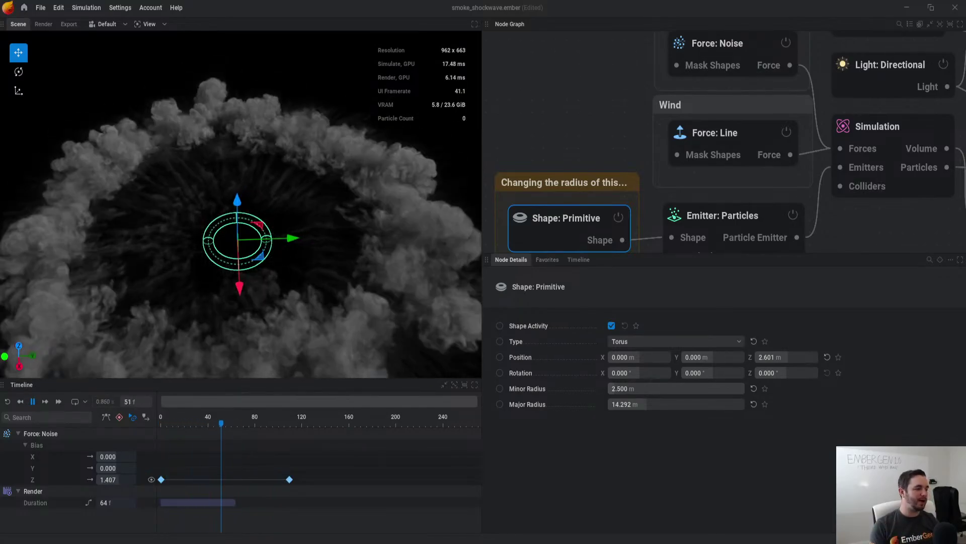
pyautogui.moveTo(615, 388); pyautogui.dragTo(620, 389)
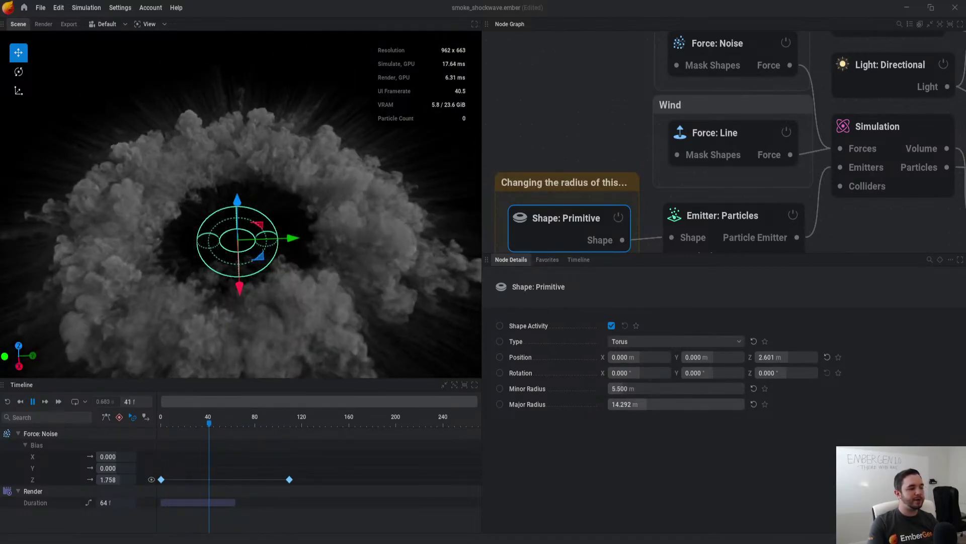
pyautogui.moveTo(620, 388); pyautogui.dragTo(624, 389)
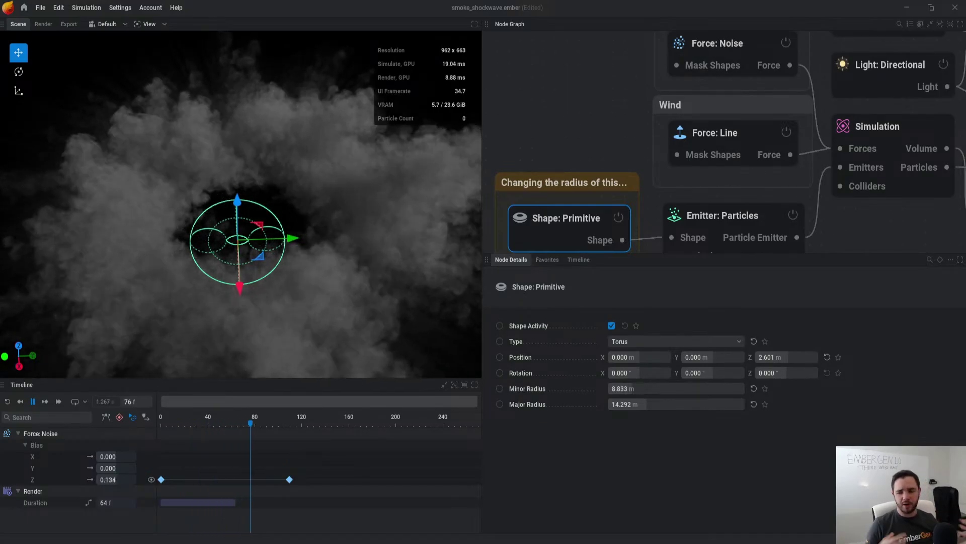
# Step: Review the shockwave's node graph and examine the masking settings of its Force: Noise node
pyautogui.click(620, 121)
pyautogui.scroll(-4, 620, 122)
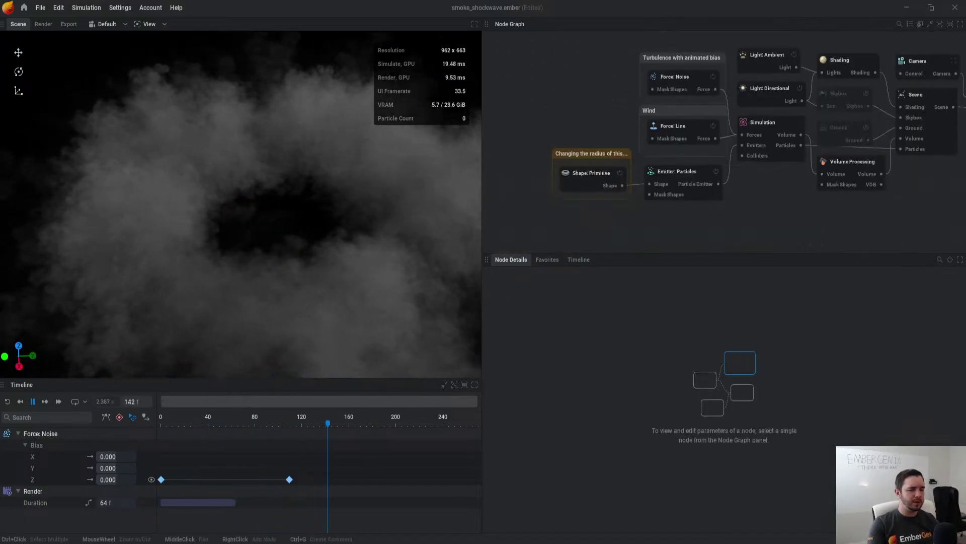
pyautogui.moveTo(620, 121); pyautogui.dragTo(614, 148, button='middle')
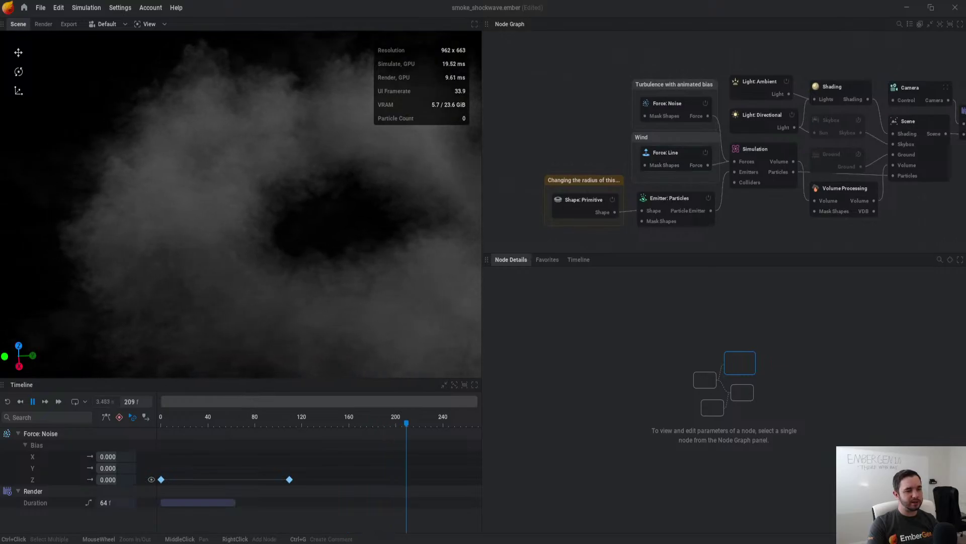
pyautogui.moveTo(674, 119); pyautogui.dragTo(660, 137, button='middle')
pyautogui.click(660, 130)
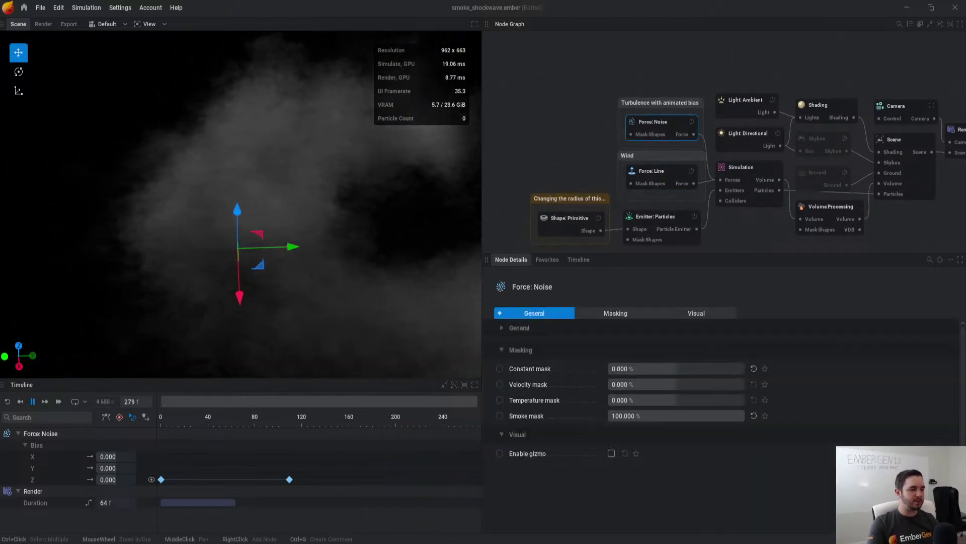
pyautogui.click(579, 132)
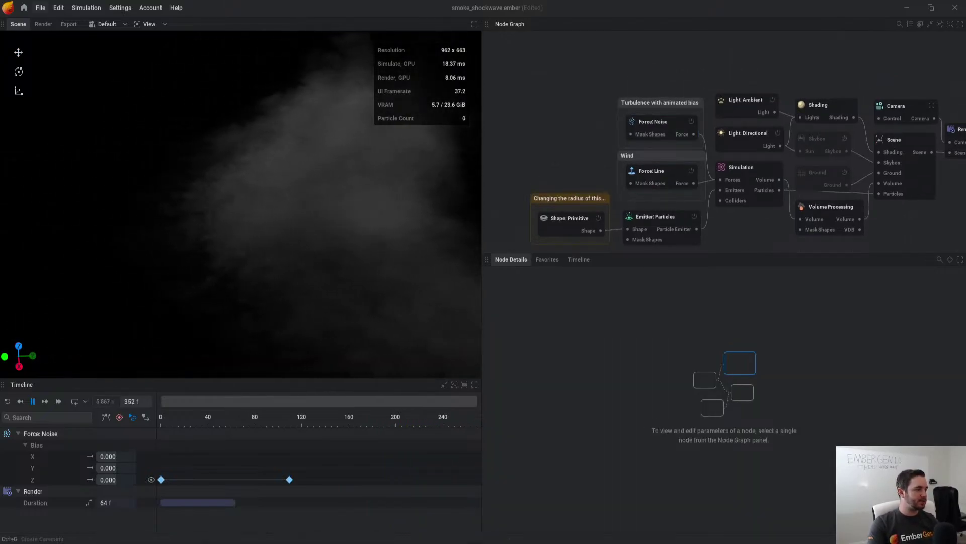
# Step: Open the Steam Jet 1 preset without saving the shockwave project and view the jet and its falling droplets up close
pyautogui.click(24, 7)
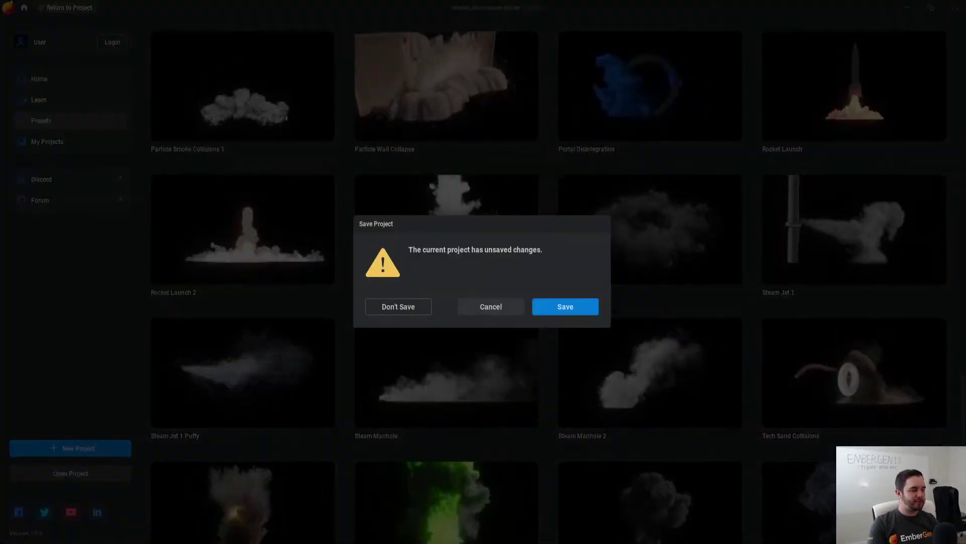
pyautogui.click(399, 307)
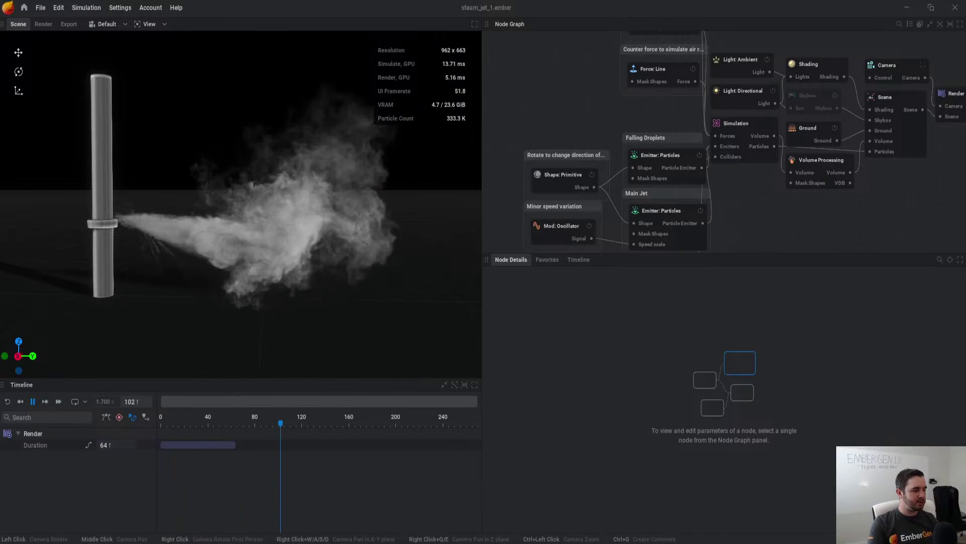
pyautogui.scroll(3, 151, 237)
pyautogui.moveTo(151, 237); pyautogui.dragTo(236, 162, button='middle')
pyautogui.scroll(5, 355, 169)
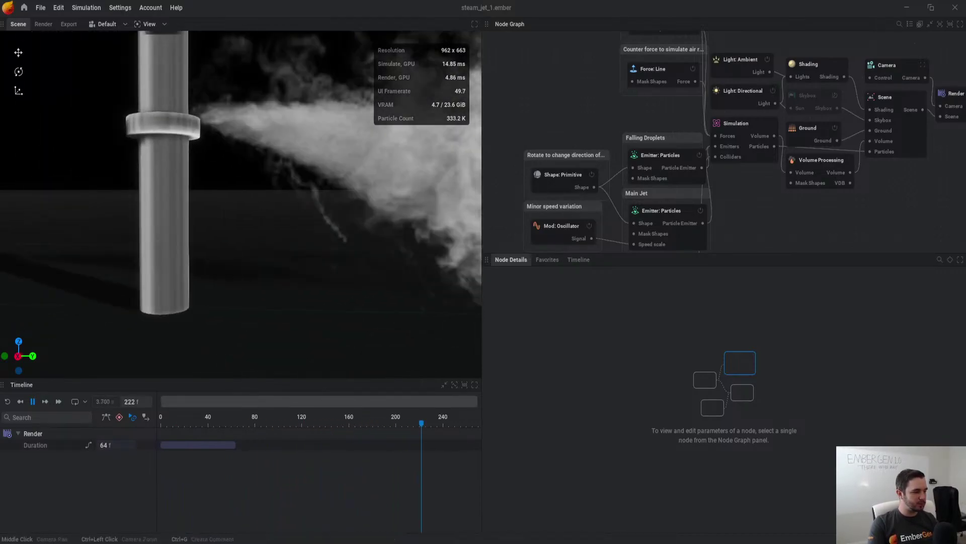
pyautogui.scroll(-5, 236, 162)
pyautogui.scroll(-4, 713, 148)
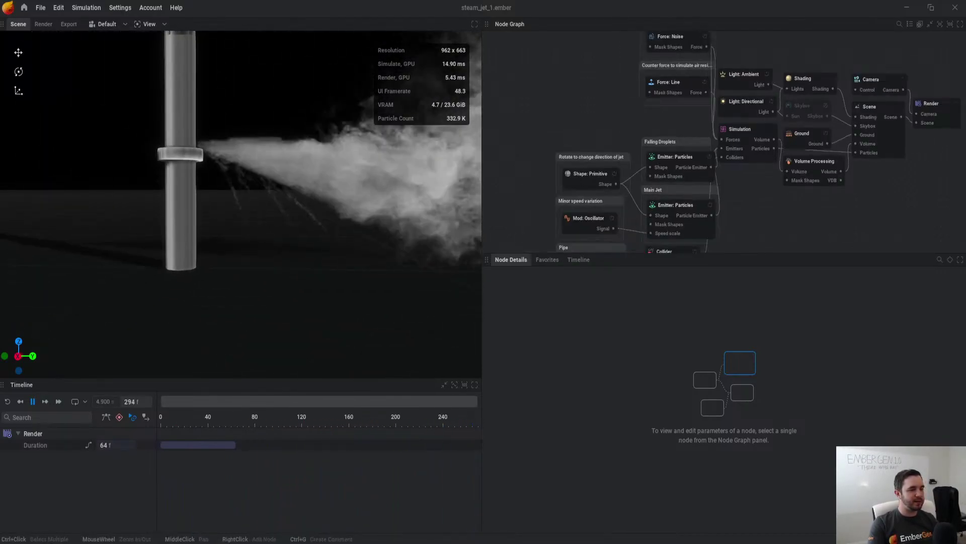
pyautogui.moveTo(353, 167); pyautogui.dragTo(177, 194, button='middle')
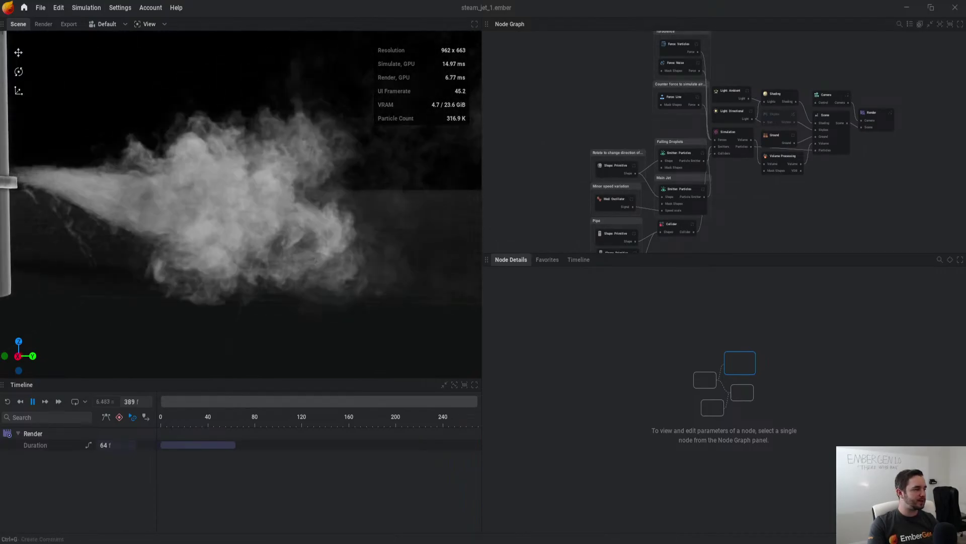
# Step: Open the Steam Jet 1 Puffy preset and show the Volume Processing node's dilate settings
pyautogui.click(24, 7)
pyautogui.click(242, 372)
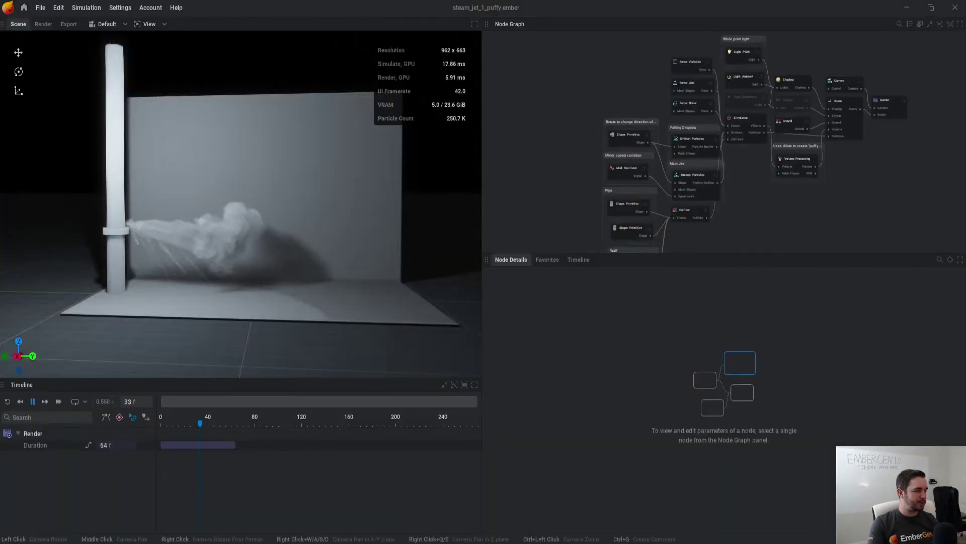
pyautogui.scroll(4, 241, 204)
pyautogui.click(797, 159)
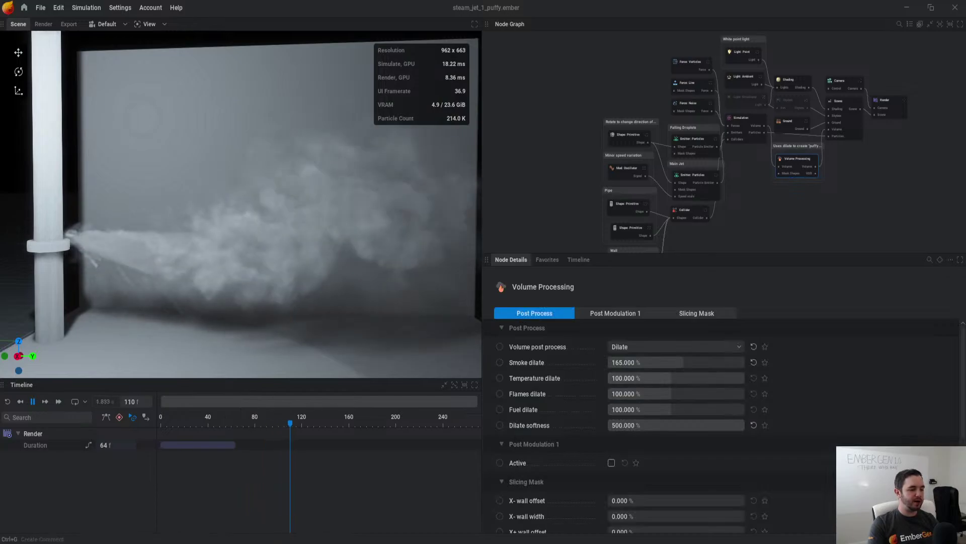
# Step: Switch the volume post process to None to compare the steam jet without dilation, and switch it back to Dilate
pyautogui.scroll(3, 242, 204)
pyautogui.press('space')
pyautogui.click(675, 346)
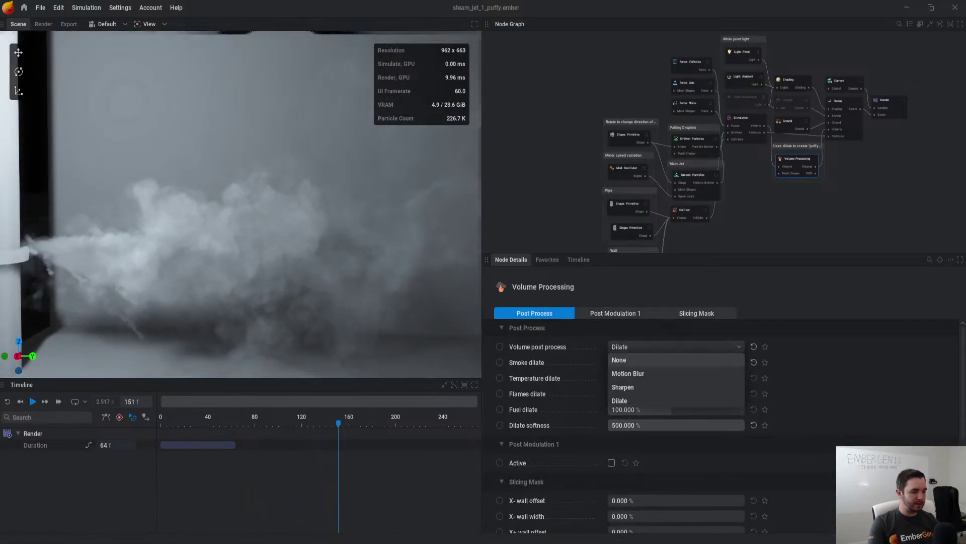
pyautogui.click(655, 359)
pyautogui.press('space')
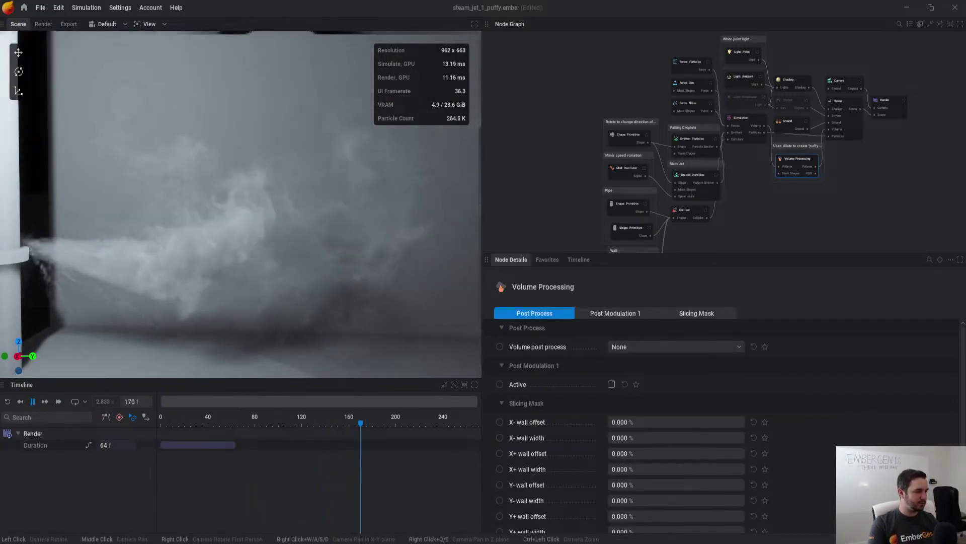
pyautogui.click(675, 347)
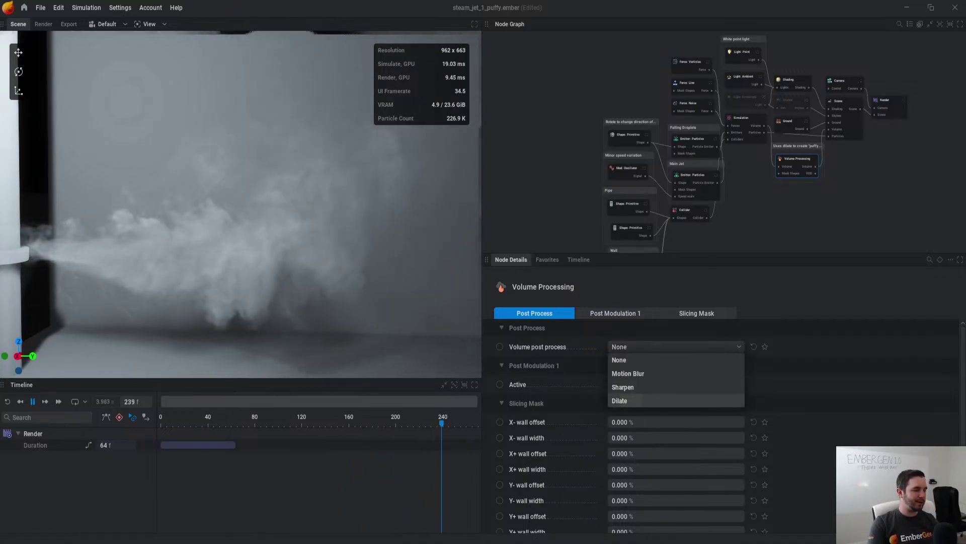
pyautogui.click(625, 400)
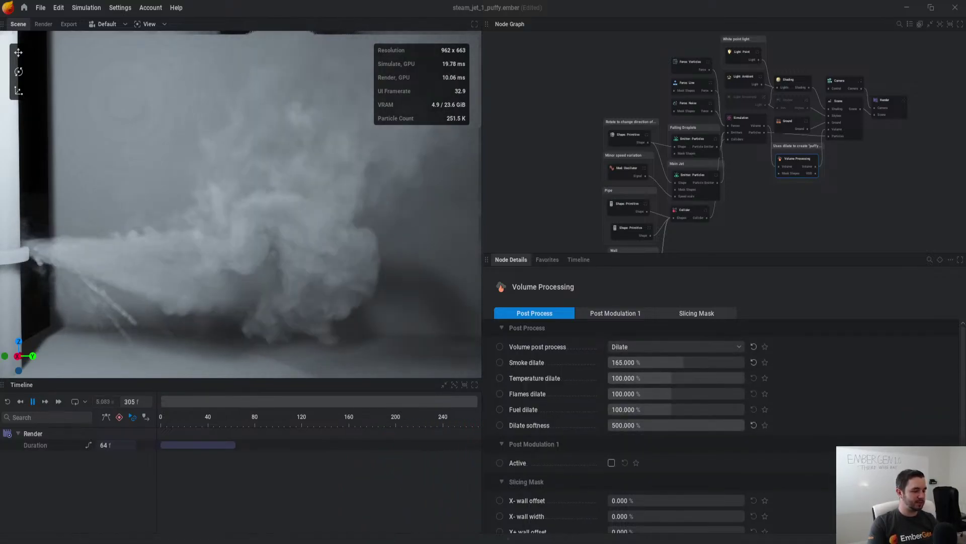
# Step: Lower the smoke dilate to -220% to watch the thinner steam jet, and raise it again
pyautogui.press('space')
pyautogui.moveTo(683, 362)
pyautogui.mouseDown()
pyautogui.moveTo(713, 363)
pyautogui.moveTo(635, 363)
pyautogui.moveTo(710, 363)
pyautogui.moveTo(675, 362)
pyautogui.moveTo(684, 362)
pyautogui.mouseUp()
pyautogui.moveTo(743, 363); pyautogui.dragTo(611, 362)
pyautogui.press('space')
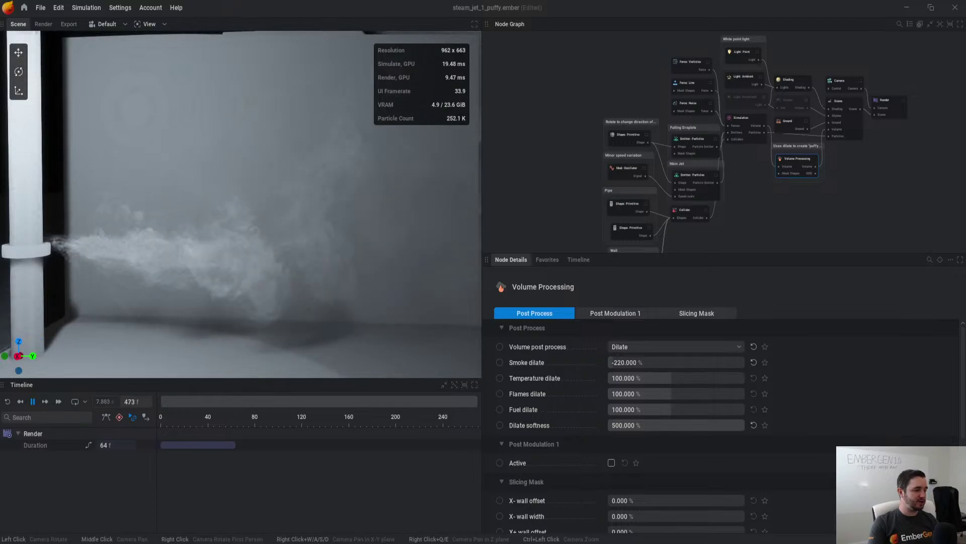
pyautogui.moveTo(614, 363); pyautogui.dragTo(648, 363)
# Step: Open the Steam Manhole preset without saving the Steam Jet 1 Puffy project
pyautogui.click(24, 8)
pyautogui.scroll(-2, 548, 281)
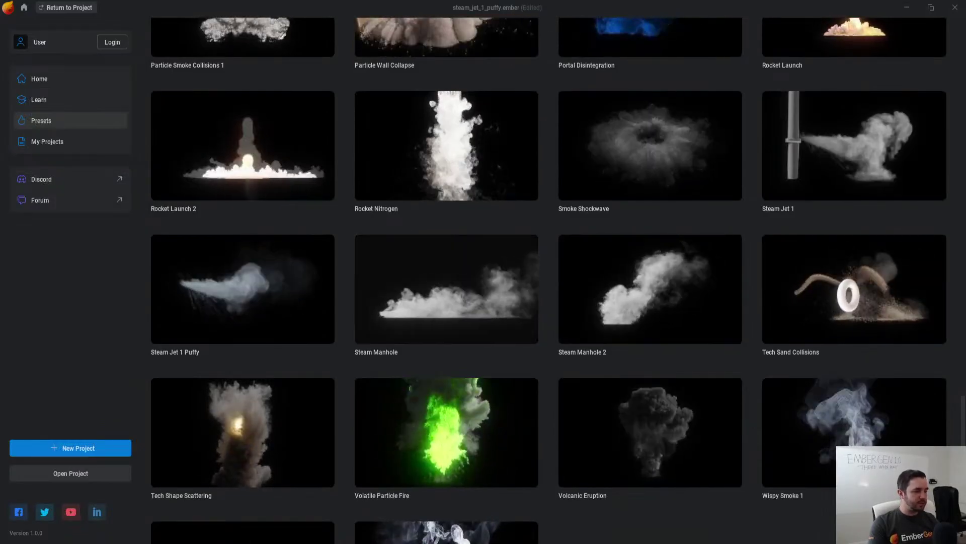
pyautogui.click(447, 289)
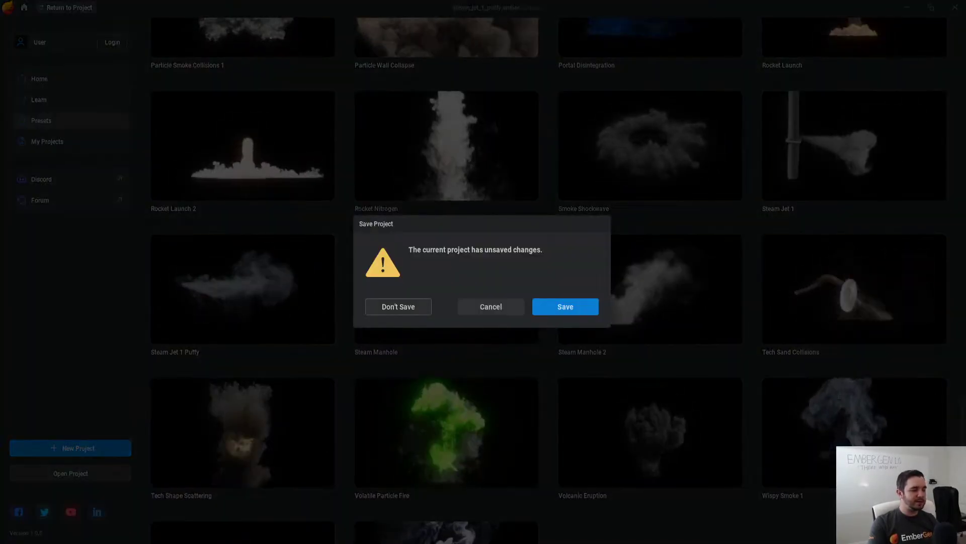
pyautogui.click(397, 307)
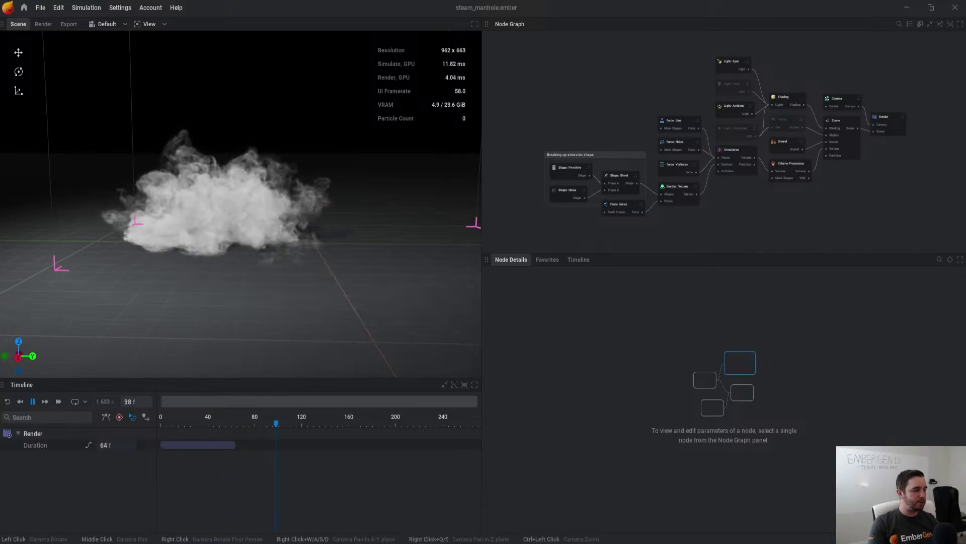
# Step: Turn off Solid Ground in the Simulation node's force settings to watch how the steam changes, and turn it back on
pyautogui.click(734, 150)
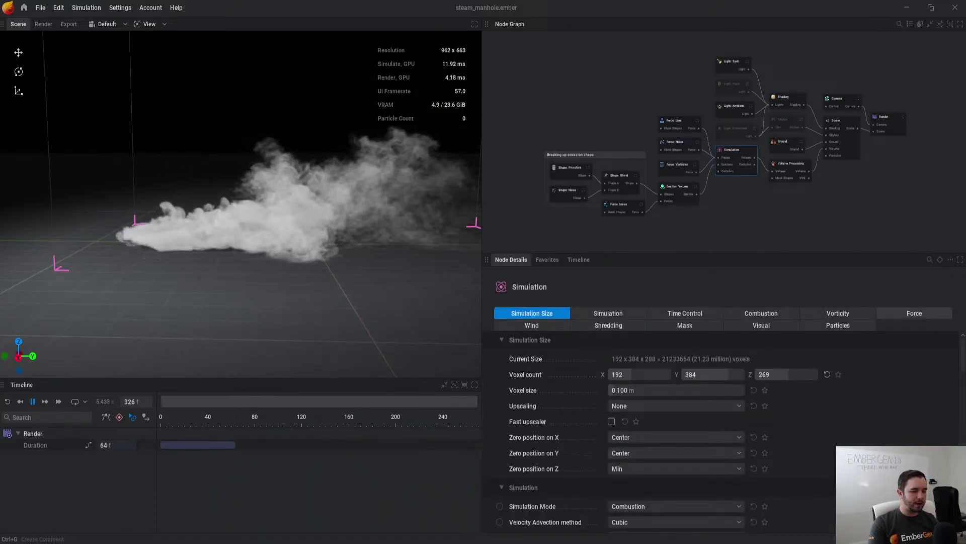
pyautogui.click(915, 313)
pyautogui.click(612, 436)
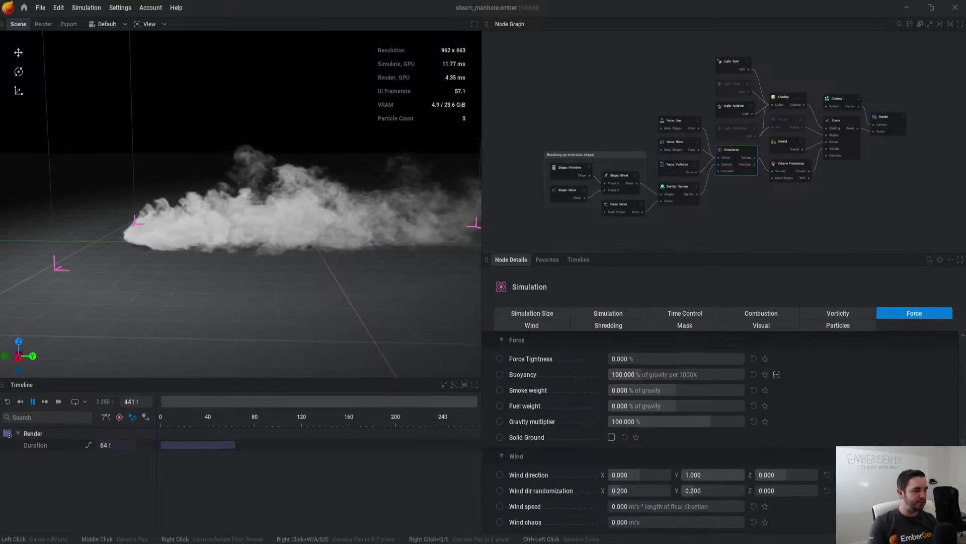
pyautogui.scroll(-3, 241, 204)
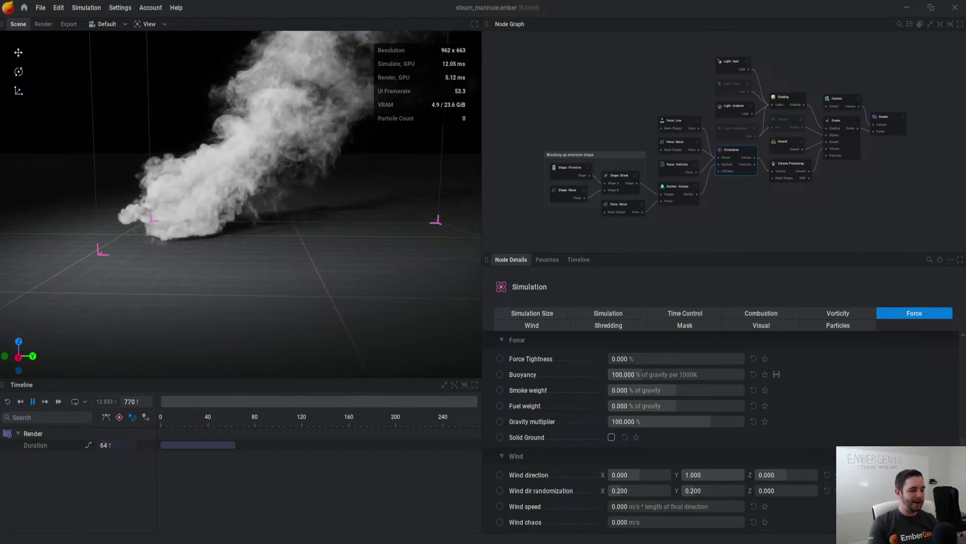
pyautogui.click(612, 437)
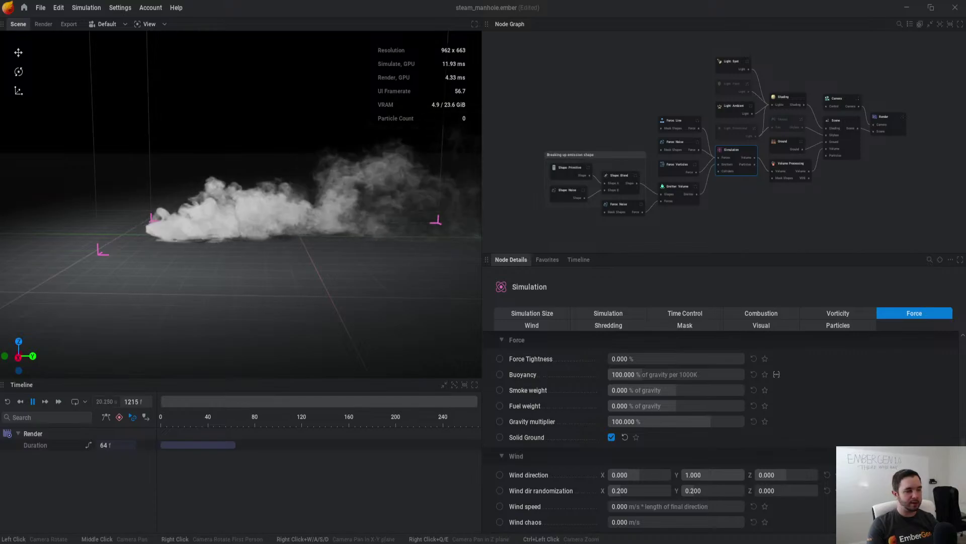
# Step: Toggle the directional, spot and point lights to compare the steam's lighting, restoring the spot and ambient lights only
pyautogui.moveTo(242, 202); pyautogui.dragTo(246, 242)
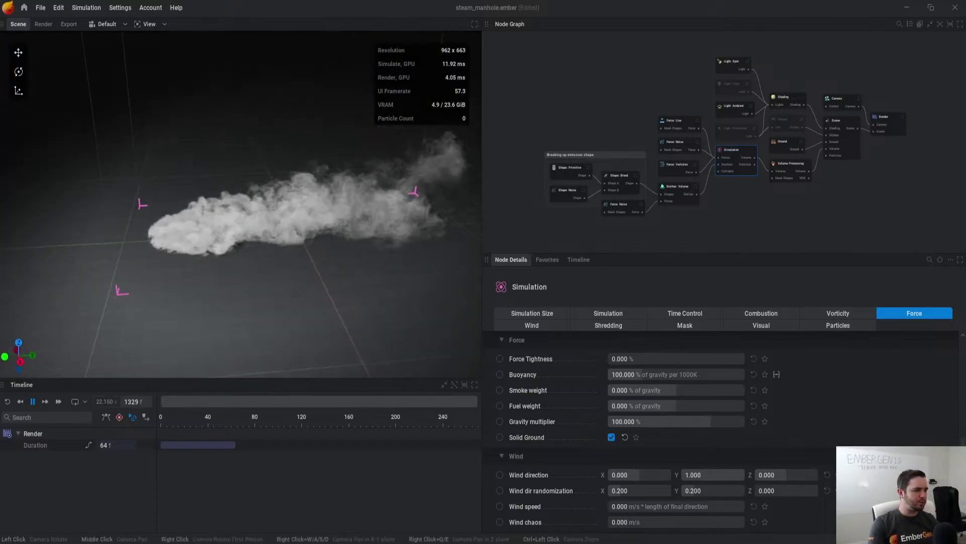
pyautogui.moveTo(774, 143); pyautogui.dragTo(763, 179, button='middle')
pyautogui.scroll(2, 763, 178)
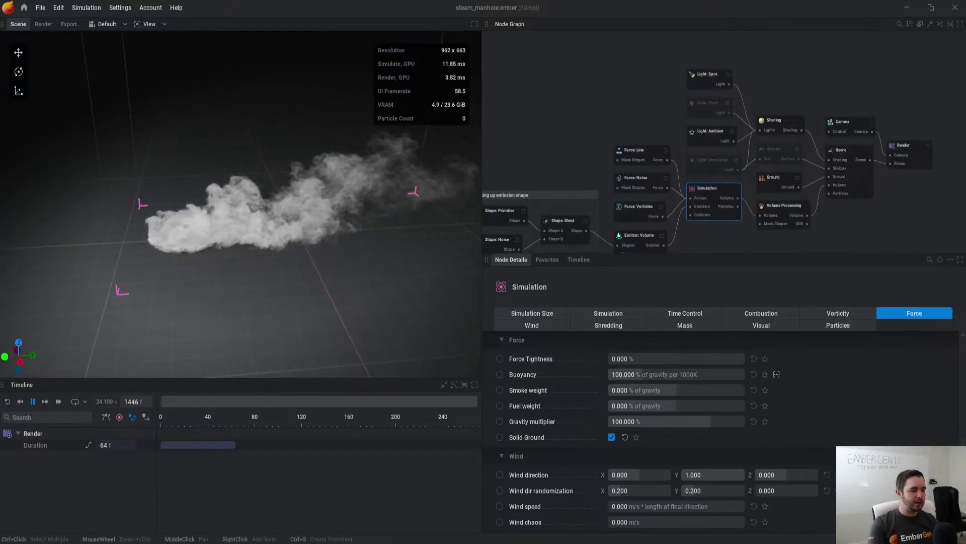
pyautogui.click(736, 160)
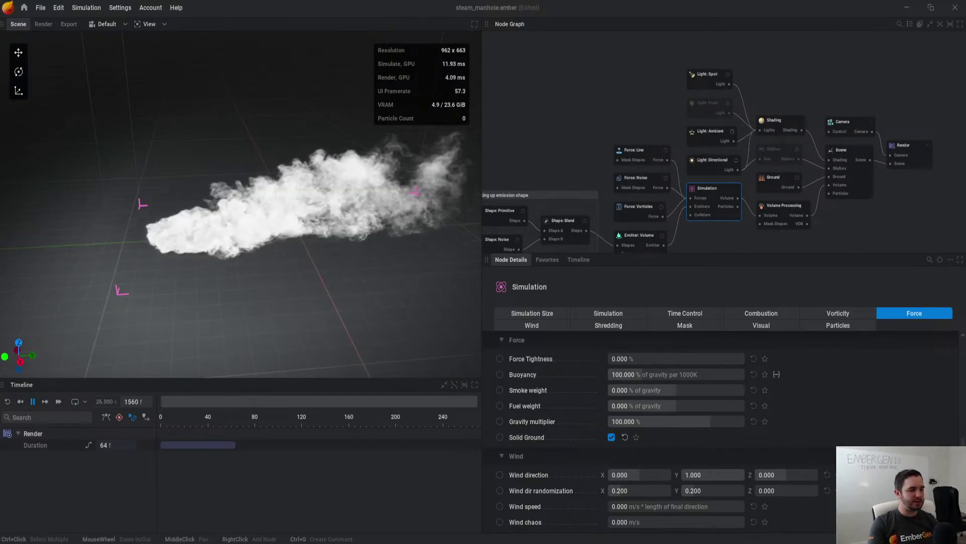
pyautogui.click(728, 74)
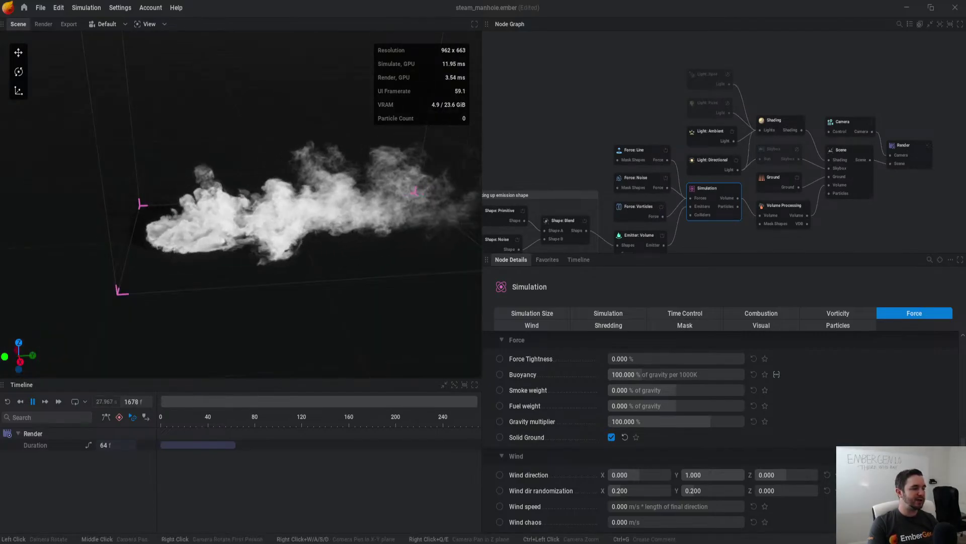
pyautogui.click(736, 159)
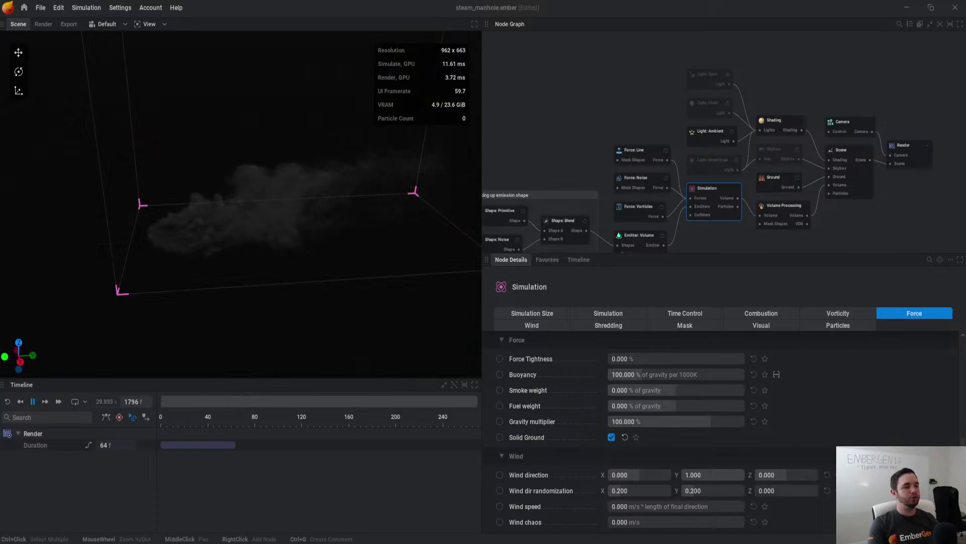
pyautogui.click(728, 74)
pyautogui.click(728, 103)
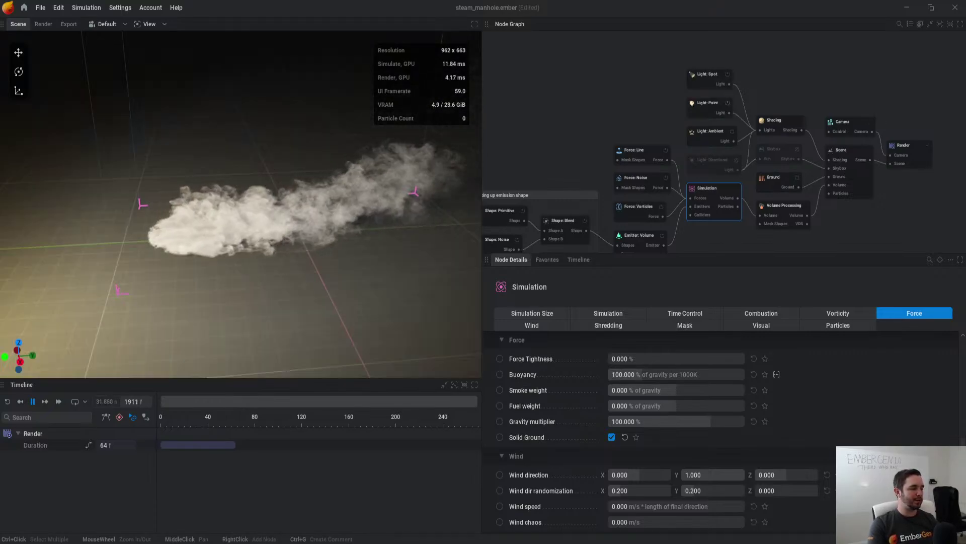
pyautogui.click(728, 102)
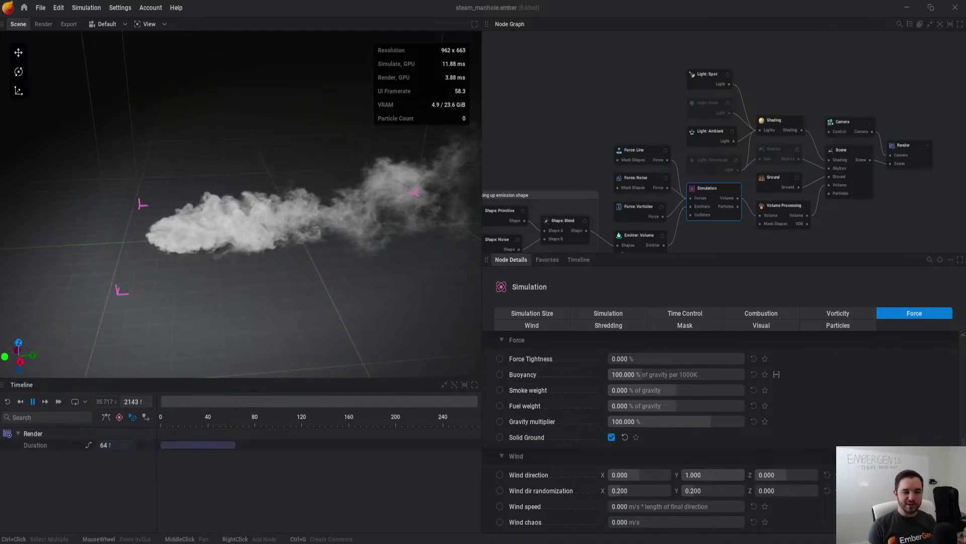
pyautogui.click(624, 100)
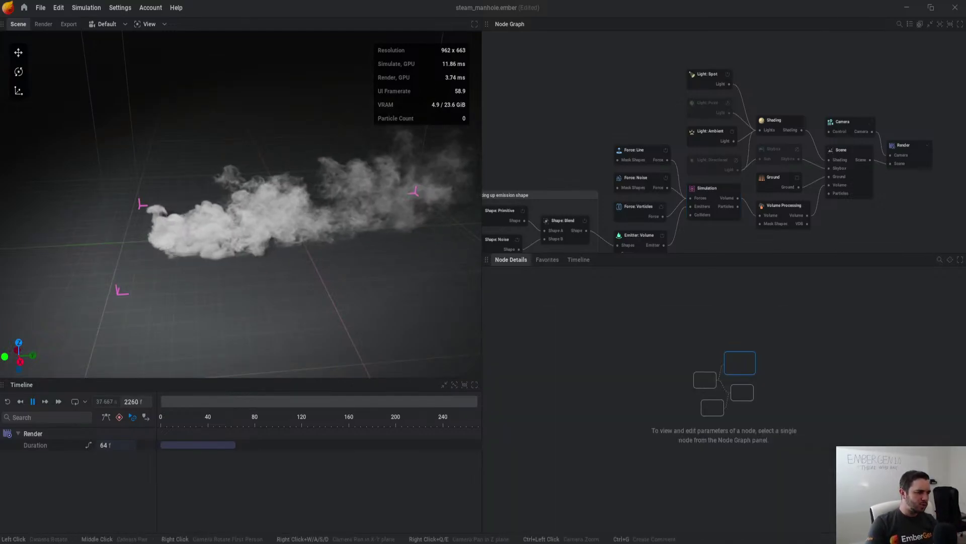
# Step: Open the Tech Sand Collisions preset without saving the Steam Manhole project
pyautogui.click(24, 8)
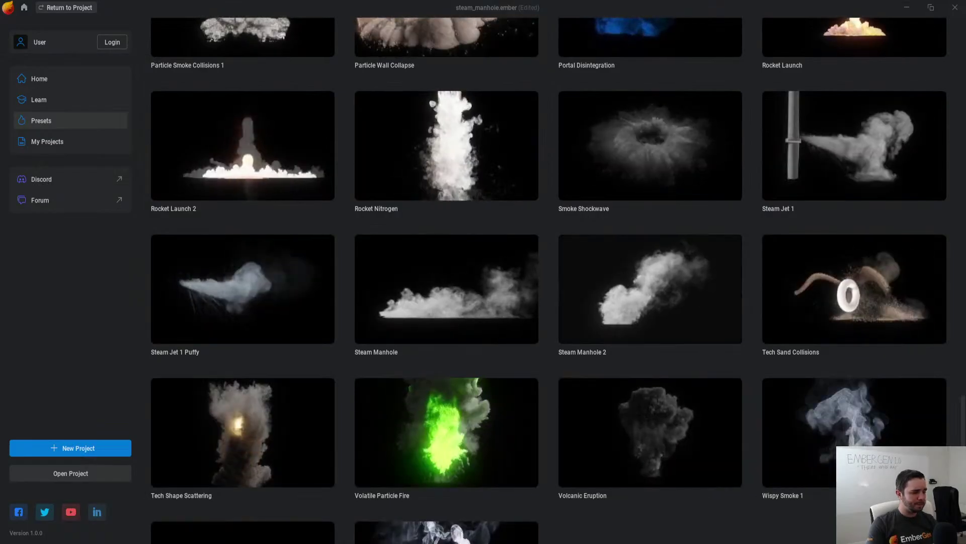
pyautogui.scroll(-1, 549, 281)
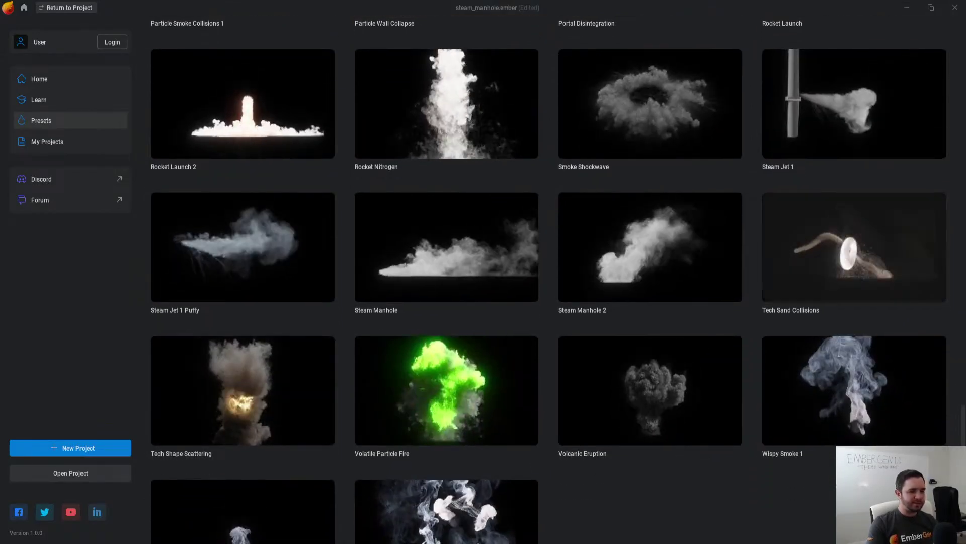
pyautogui.click(855, 257)
pyautogui.click(413, 307)
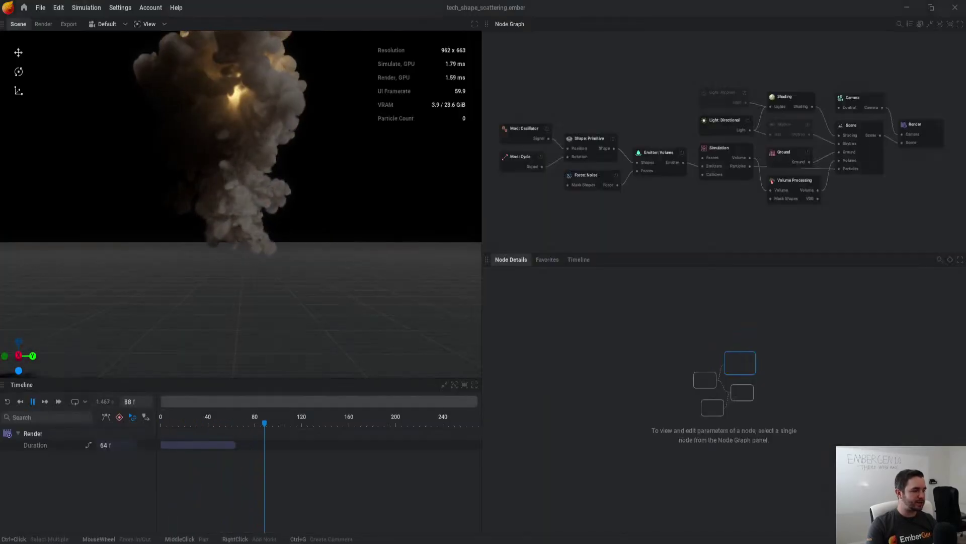
# Step: Set the Emitter: Volume node's emissive light intensity to 5000 and restart the simulation
pyautogui.click(658, 152)
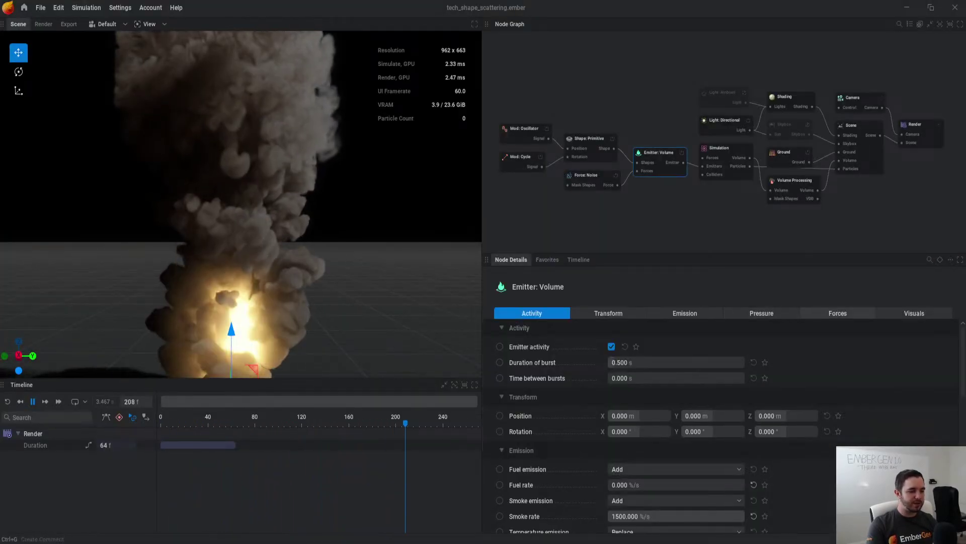
pyautogui.click(915, 314)
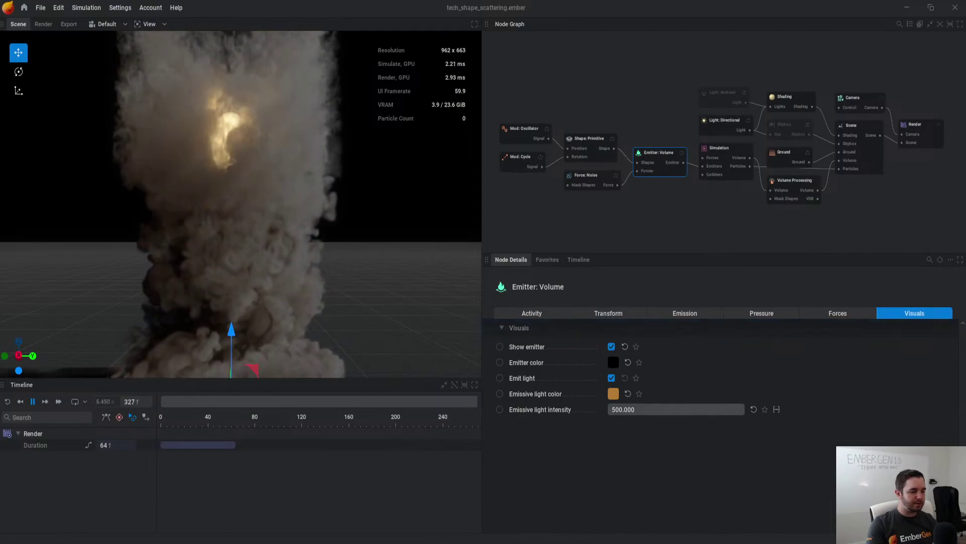
pyautogui.doubleClick(676, 409)
pyautogui.write('5000')
pyautogui.press('Return')
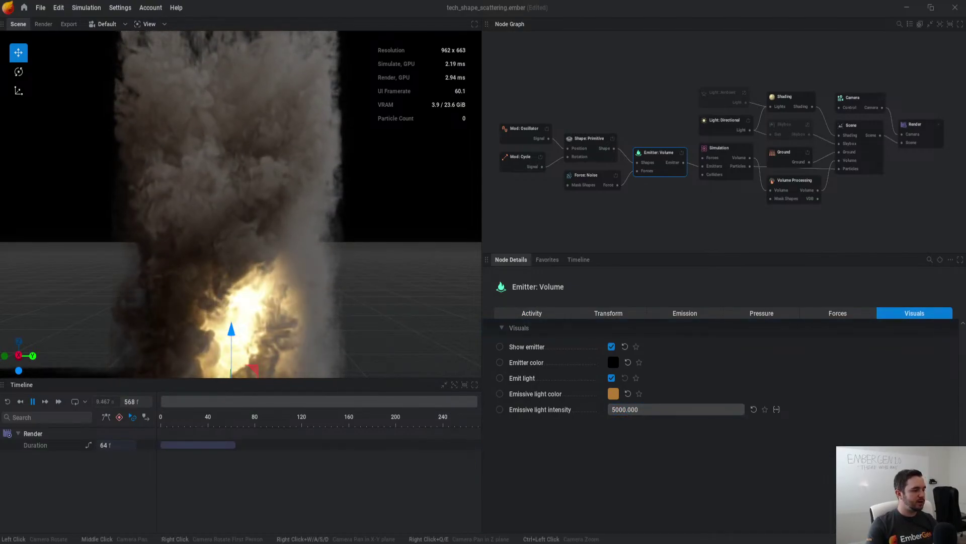
pyautogui.press('Escape')
pyautogui.press('r')
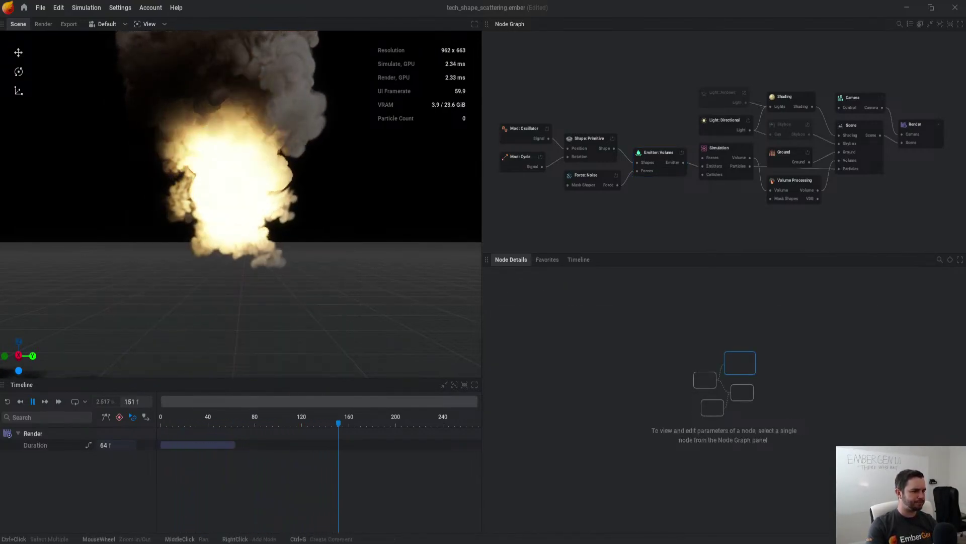
# Step: Pause the simulation and lower the Shading node's scattering occlusion to about 3.1
pyautogui.click(787, 97)
pyautogui.press('space')
pyautogui.click(608, 313)
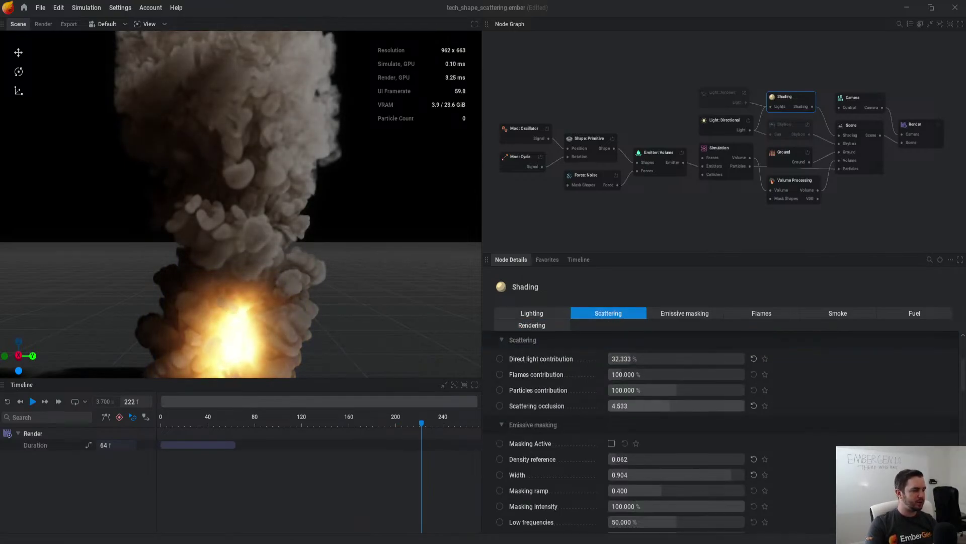
pyautogui.moveTo(683, 405); pyautogui.dragTo(638, 406)
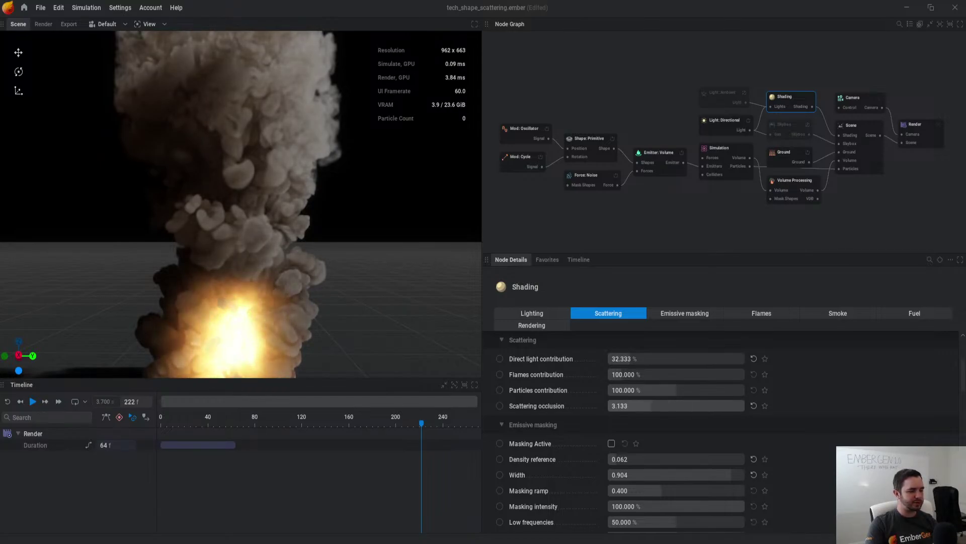
# Step: Enable the Shading node's advanced parameters, raise the scattering radius to 20 m and scattering occlusion to 10, and replay the simulation
pyautogui.click(532, 313)
pyautogui.click(612, 358)
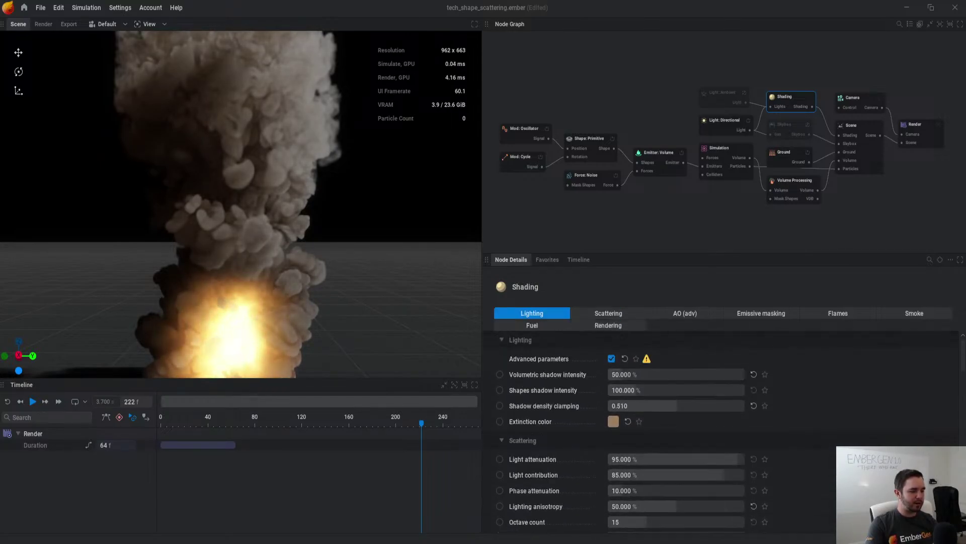
pyautogui.click(609, 313)
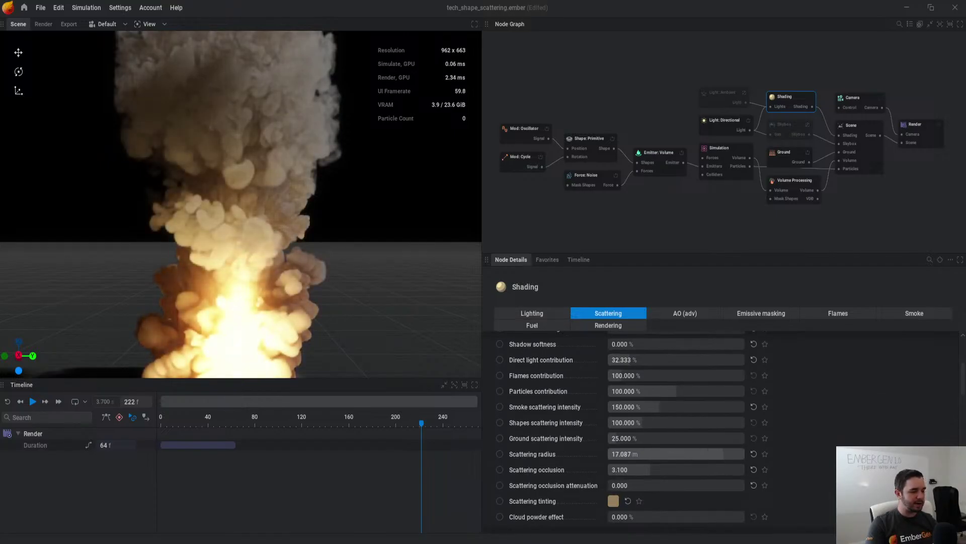
pyautogui.moveTo(723, 454); pyautogui.dragTo(744, 454)
pyautogui.press('space')
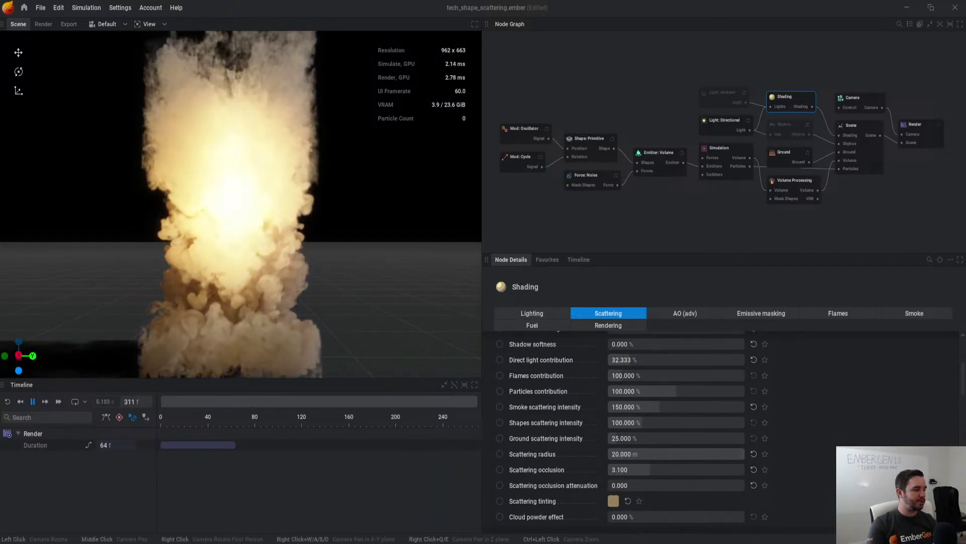
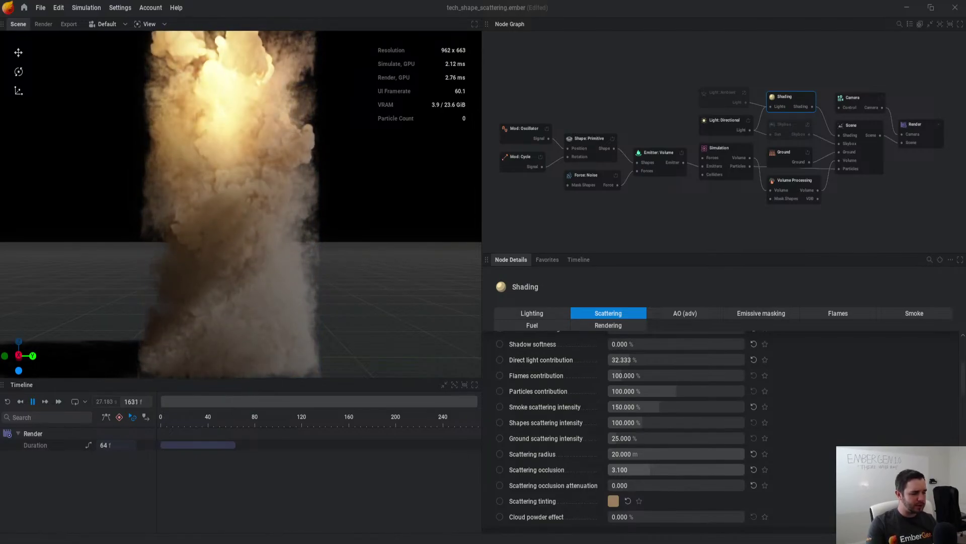
pyautogui.press('r')
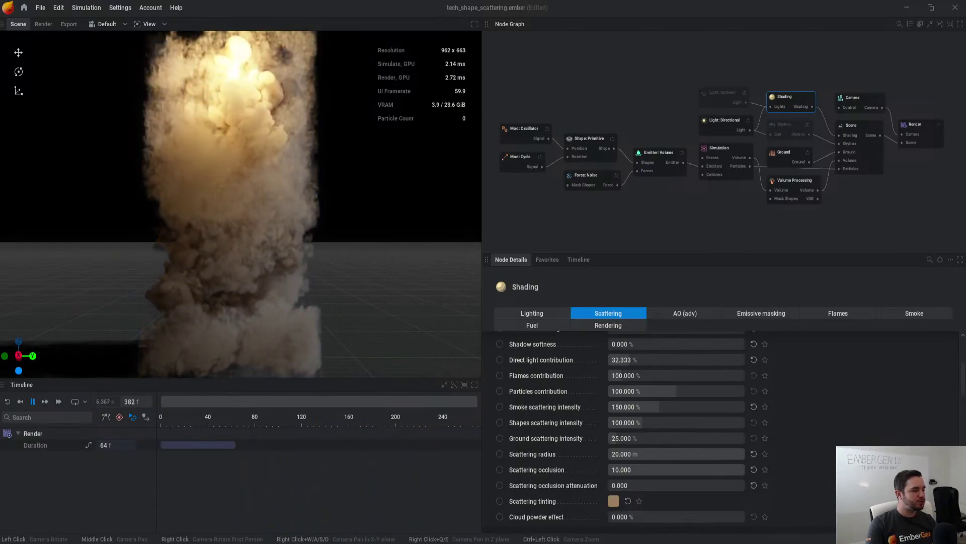
# Step: Open the Volatile Particle Fire preset without saving the Tech Shape Scattering project
pyautogui.click(24, 7)
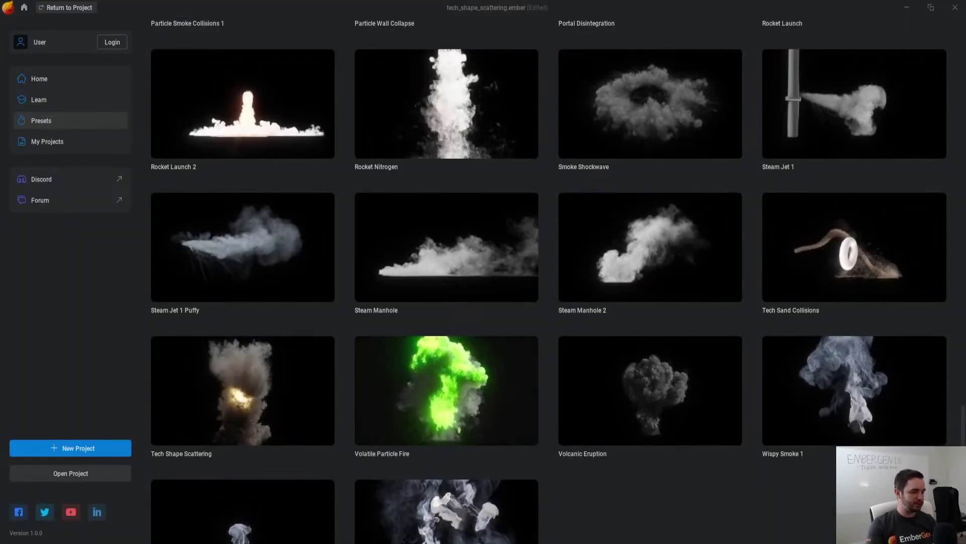
pyautogui.scroll(-1, 447, 372)
pyautogui.click(447, 371)
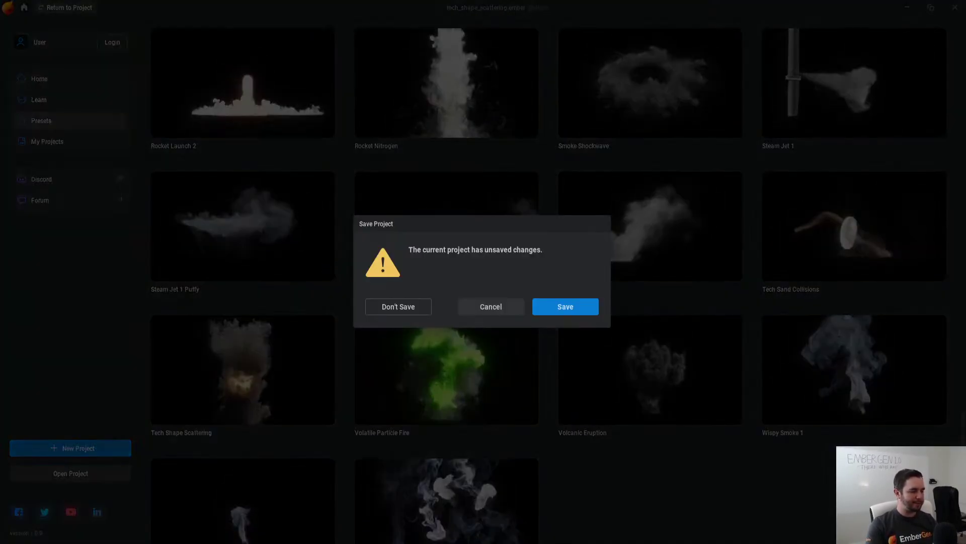
pyautogui.click(398, 306)
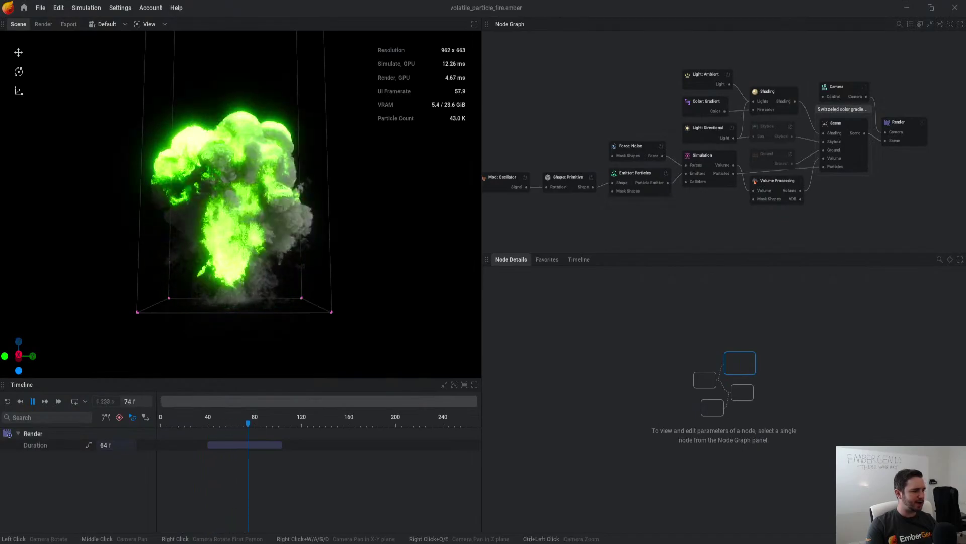
pyautogui.scroll(2, 241, 204)
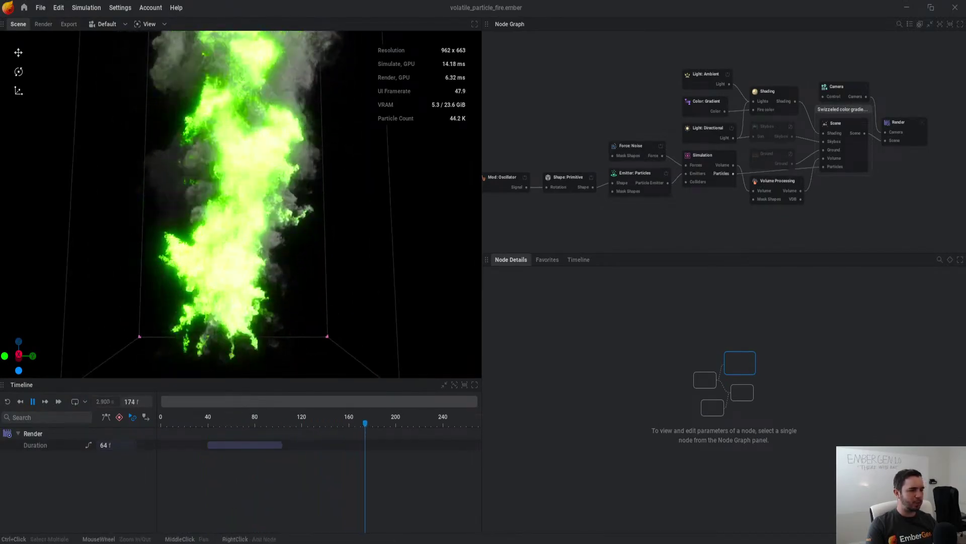
# Step: Set the Simulation node's particle grouping size to 256
pyautogui.click(709, 156)
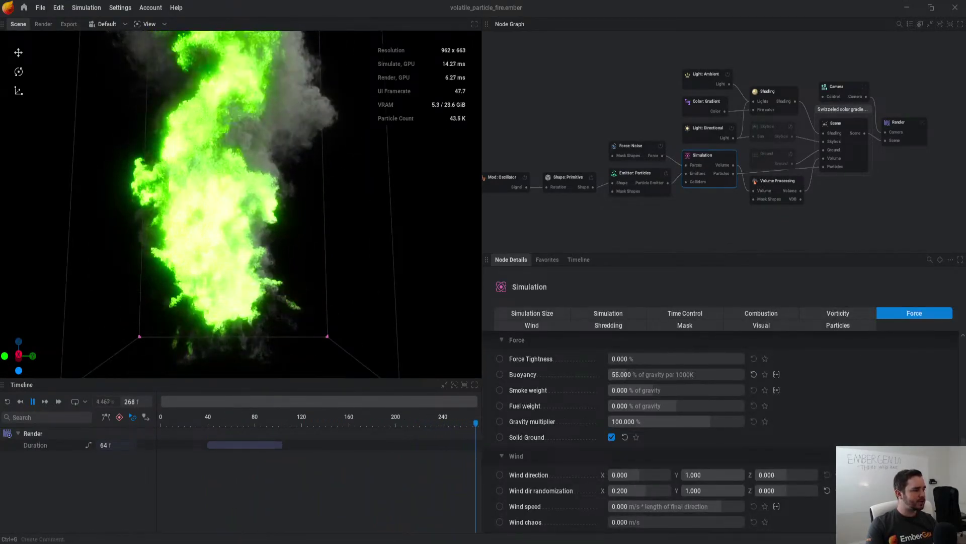
pyautogui.scroll(2, 675, 155)
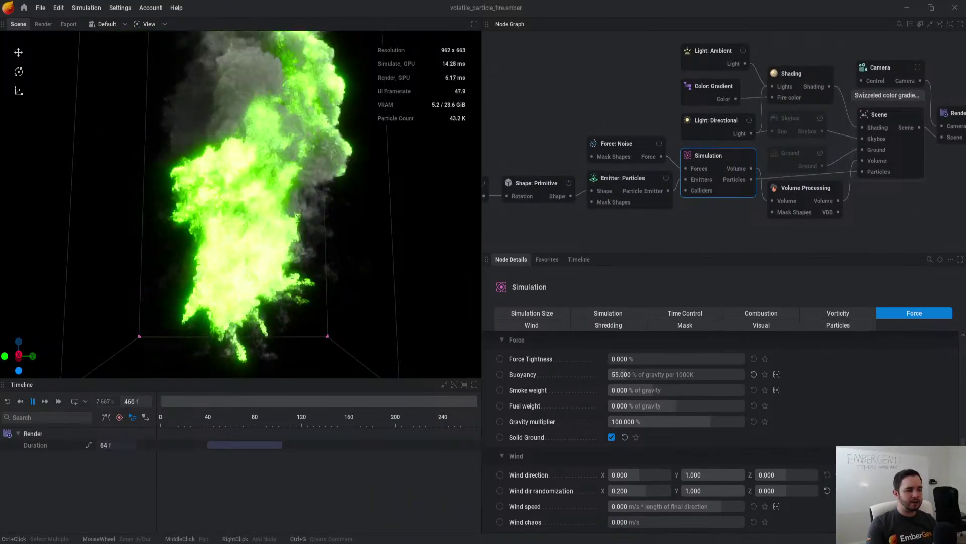
pyautogui.click(838, 326)
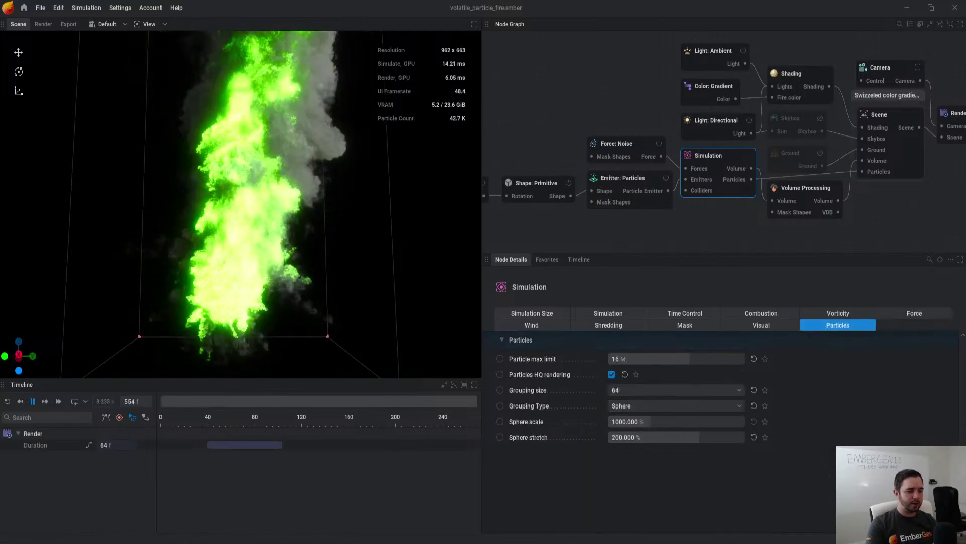
pyautogui.click(674, 390)
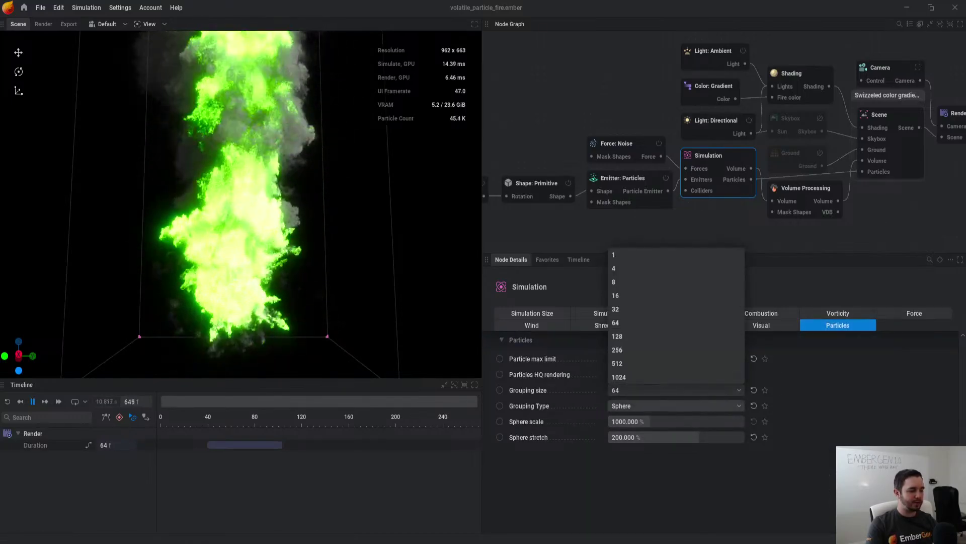
pyautogui.click(674, 349)
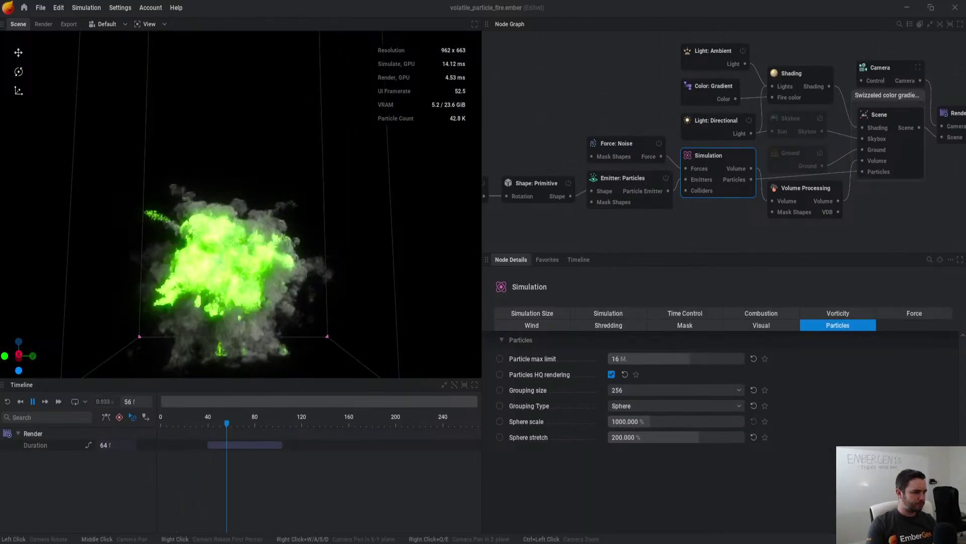
# Step: Change the Simulation node's particle grouping type to Follow and set trail supersampling to 8
pyautogui.click(675, 405)
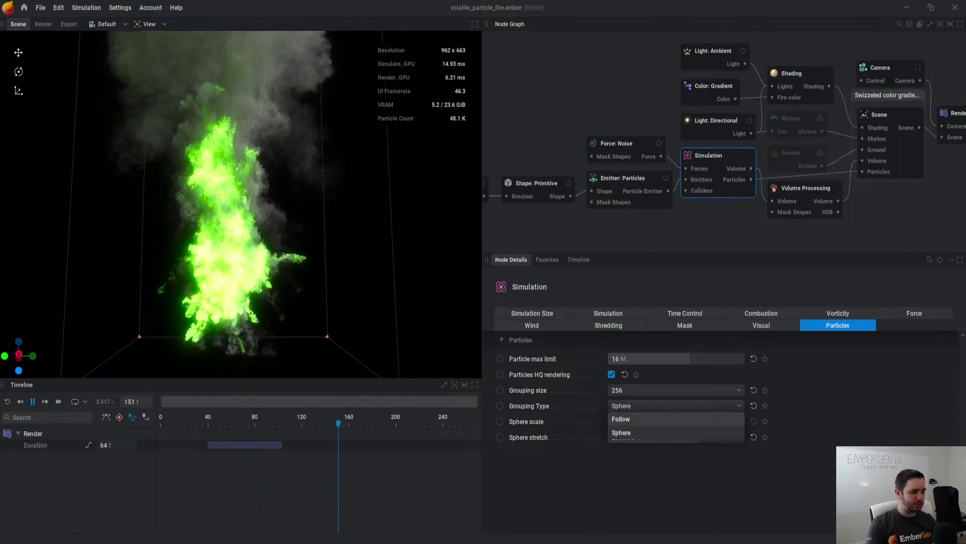
pyautogui.click(674, 434)
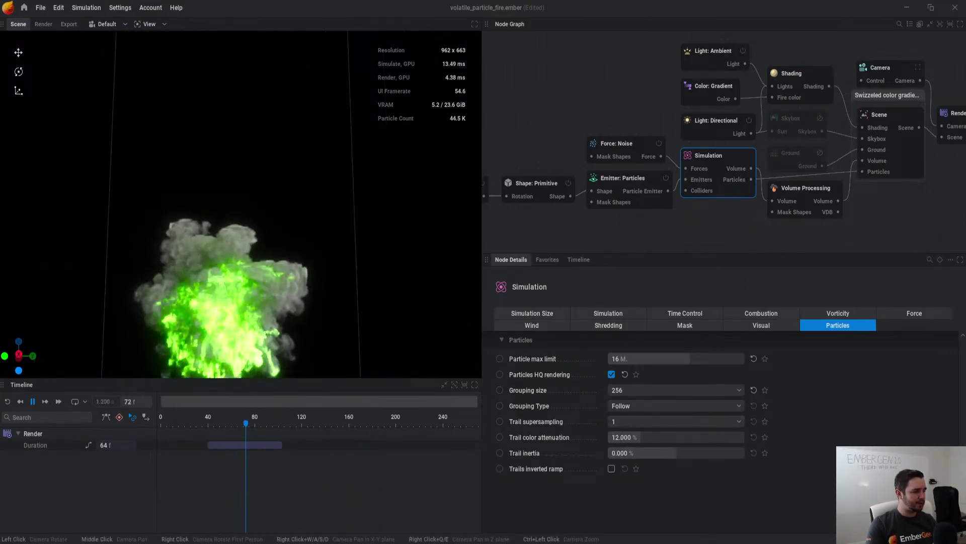
pyautogui.click(674, 422)
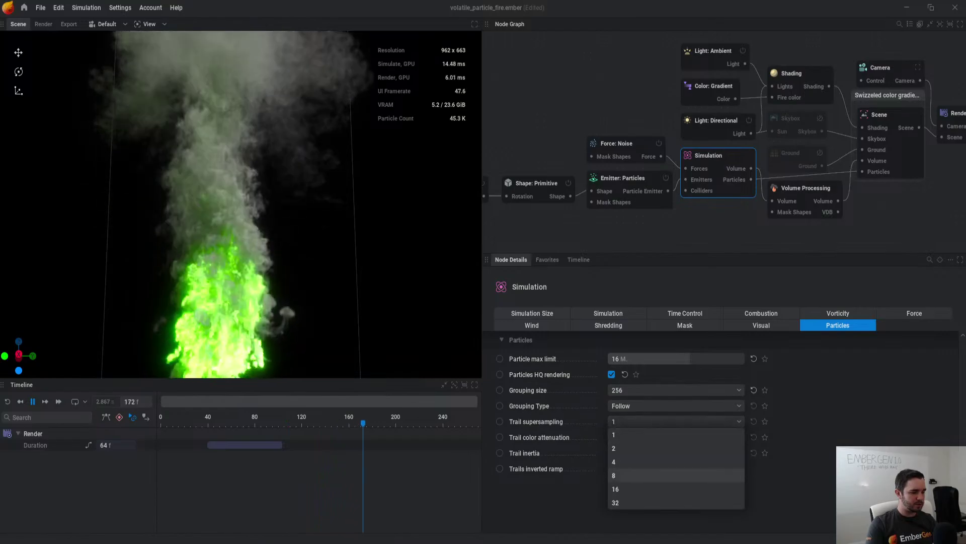
pyautogui.click(654, 474)
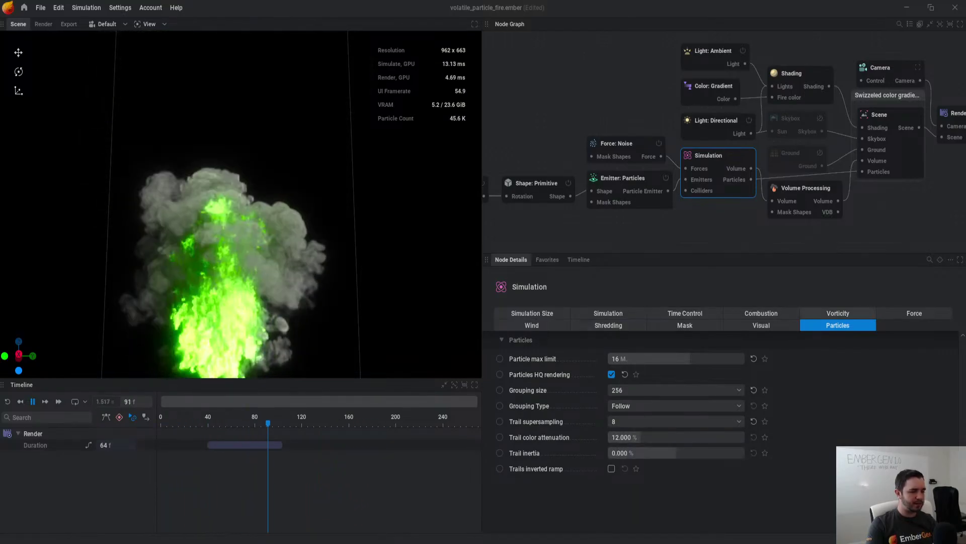
# Step: Raise the Emitter: Particles node's minimum lifetime to about 1.96 s and restart the simulation
pyautogui.click(622, 178)
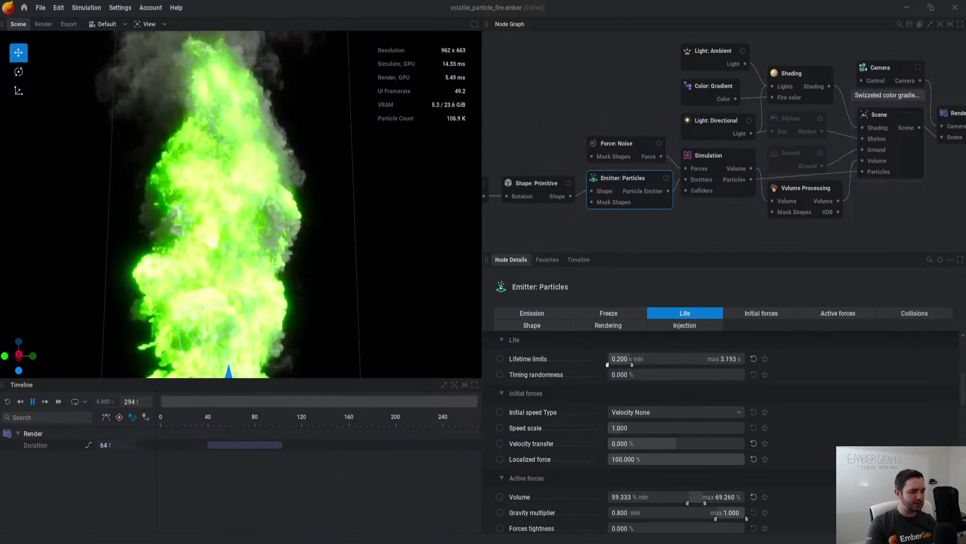
pyautogui.moveTo(608, 364); pyautogui.dragTo(620, 364)
pyautogui.press('r')
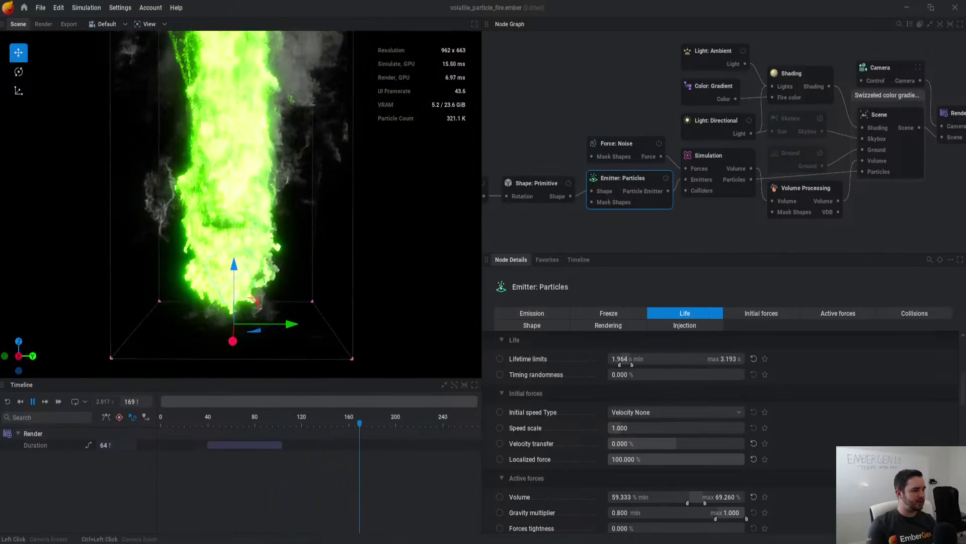
pyautogui.press('r')
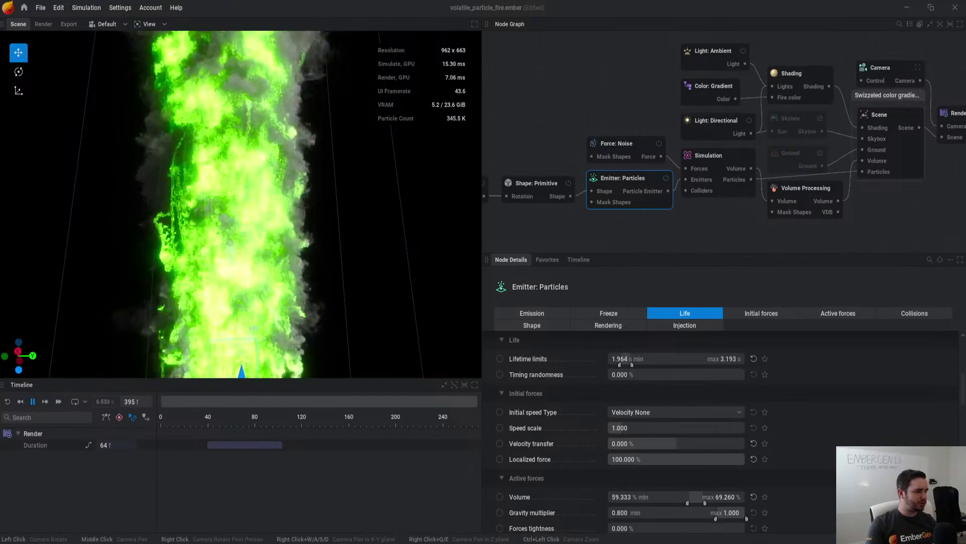
# Step: Lower the Emitter: Particles node's injected fuel to about 0.042% and restart the simulation
pyautogui.click(685, 325)
pyautogui.scroll(-7, 684, 428)
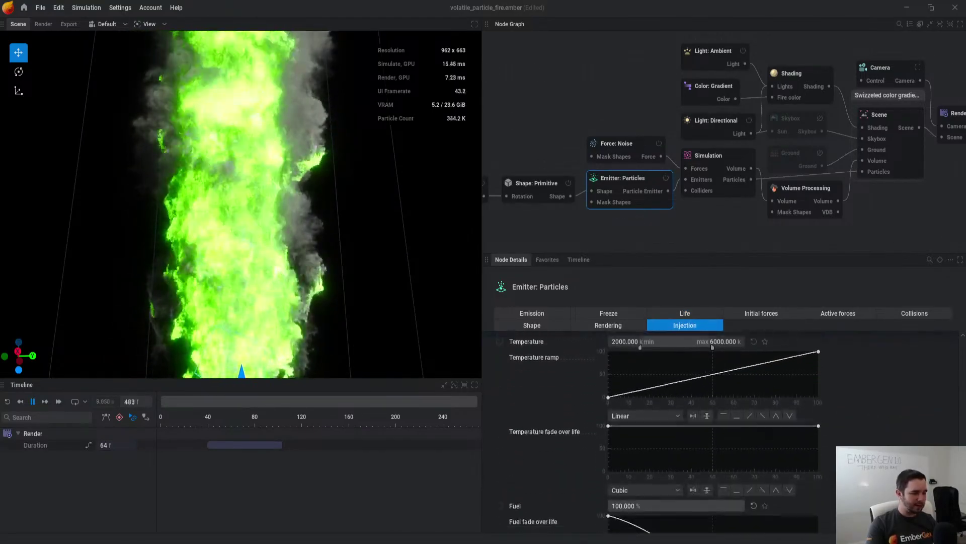
pyautogui.scroll(-2, 685, 427)
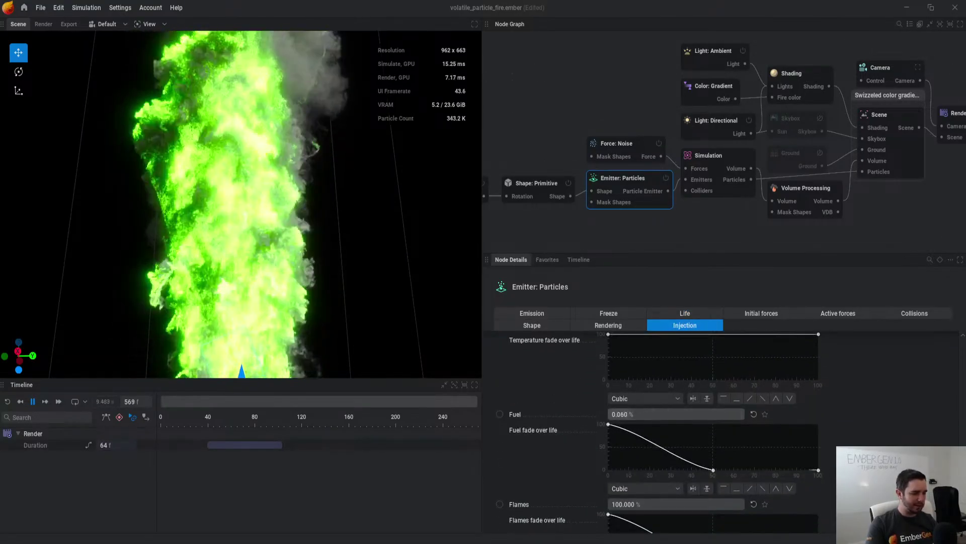
pyautogui.moveTo(676, 415); pyautogui.dragTo(667, 414)
pyautogui.press('r')
# Step: Lower the Emitter: Particles node's injected flames to about 0.249% and replay the simulation
pyautogui.scroll(-3, 676, 428)
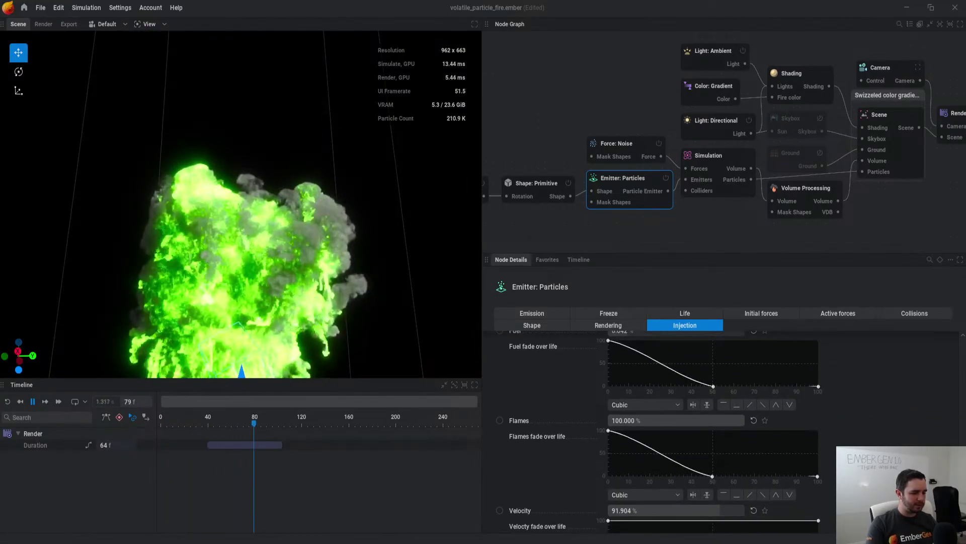
pyautogui.moveTo(738, 420); pyautogui.dragTo(638, 420)
pyautogui.press('r')
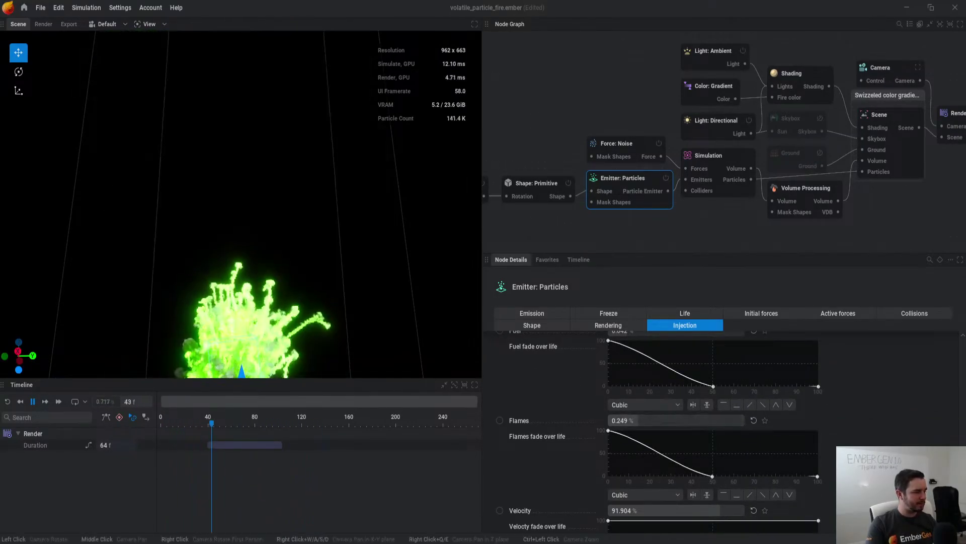
pyautogui.moveTo(242, 242); pyautogui.dragTo(242, 179, button='middle')
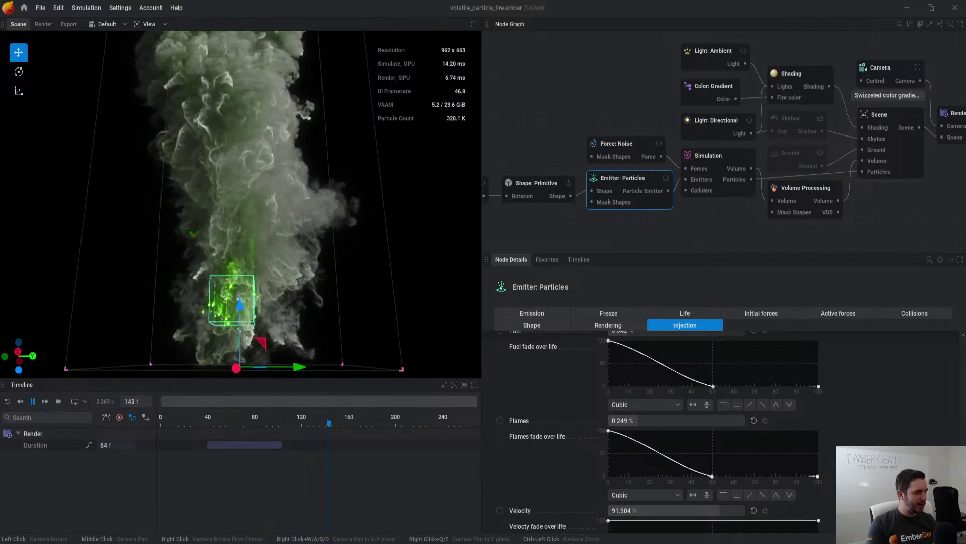
pyautogui.scroll(2, 241, 204)
pyautogui.moveTo(242, 204); pyautogui.dragTo(242, 235)
pyautogui.scroll(-2, 241, 235)
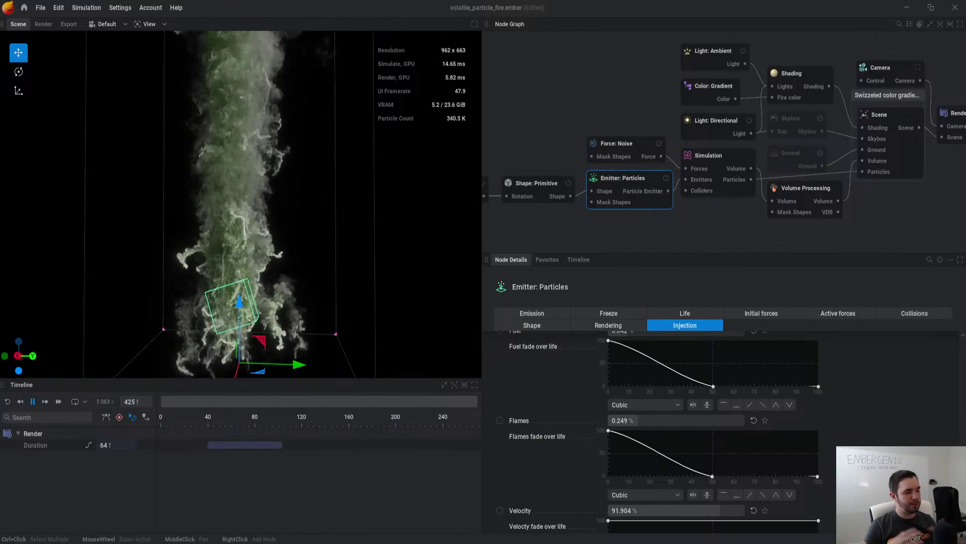
pyautogui.scroll(3, 242, 203)
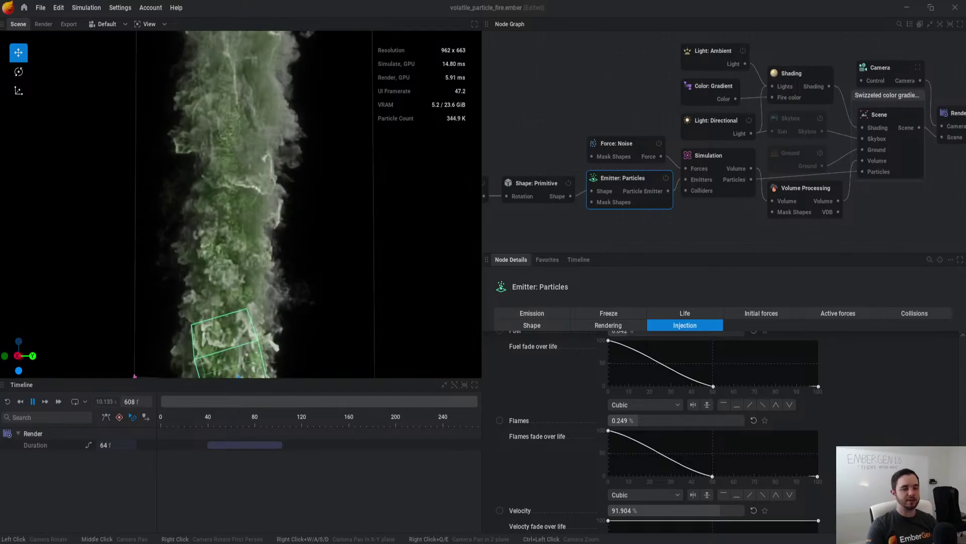
# Step: Open the Artillery Explosion 2 preset without saving the Volatile Particle Fire project
pyautogui.click(23, 7)
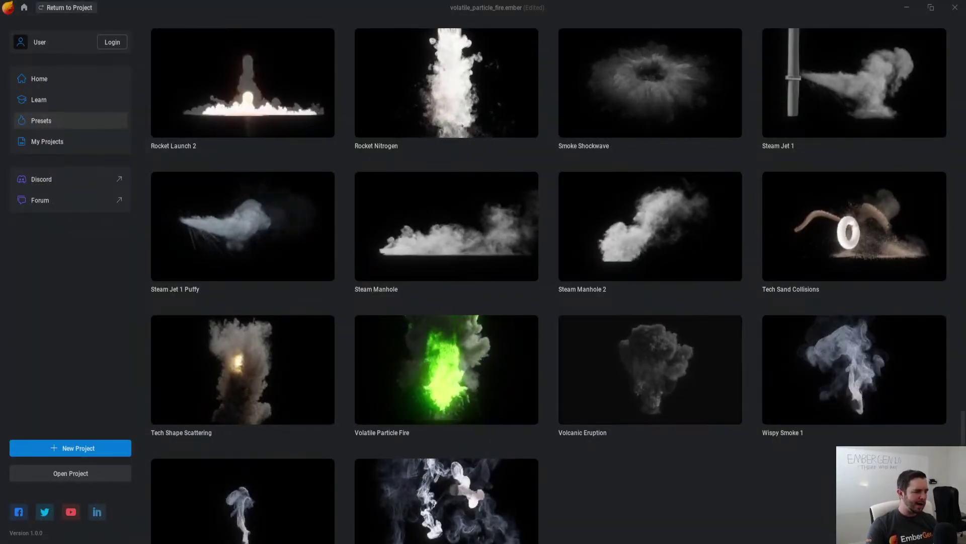
pyautogui.scroll(15, 549, 282)
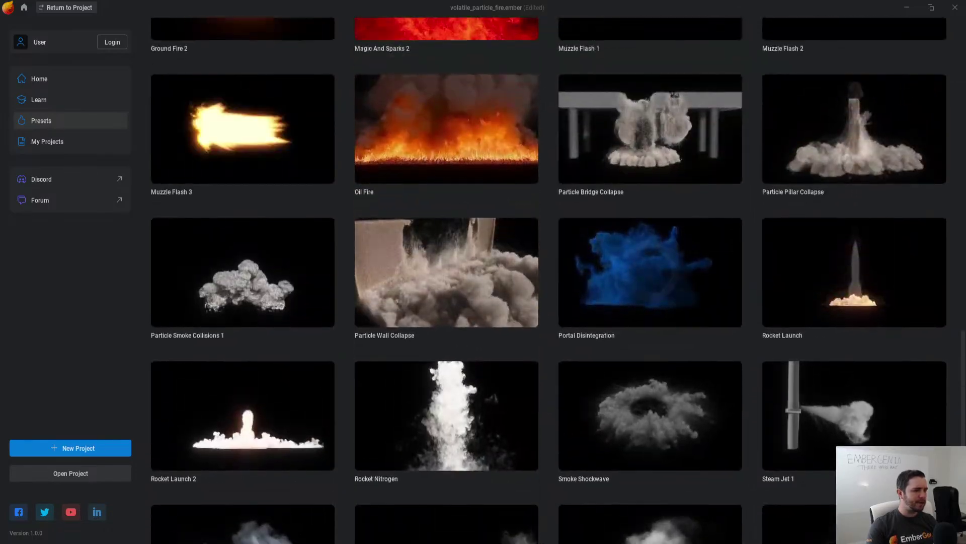
pyautogui.scroll(15, 549, 280)
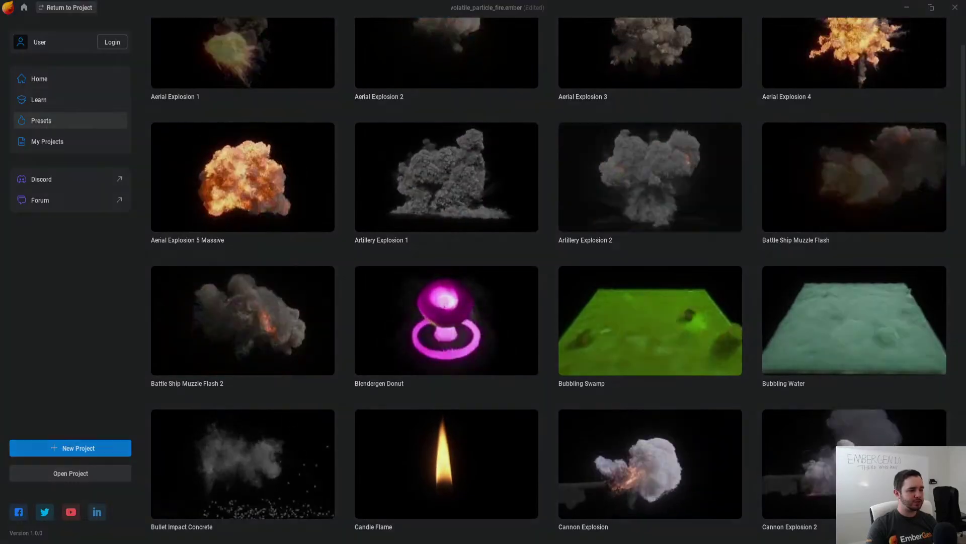
pyautogui.click(650, 177)
pyautogui.click(398, 306)
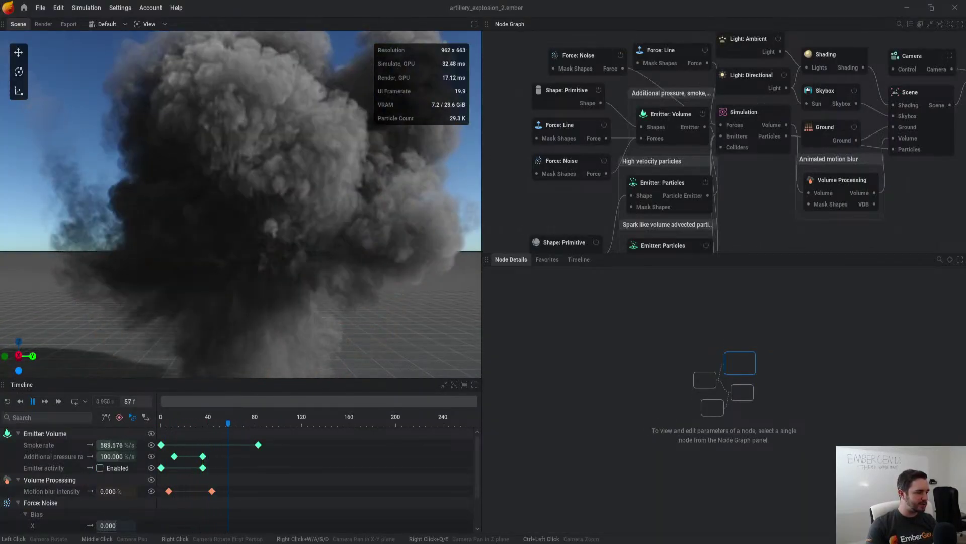
# Step: Step the artillery explosion frame by frame from its start to frame 31, and replay it
pyautogui.press('r')
pyautogui.press('space')
pyautogui.press('Right')
pyautogui.press('Right')
pyautogui.press('Right')
pyautogui.press('Right')
pyautogui.press('Right')
pyautogui.press('Right')
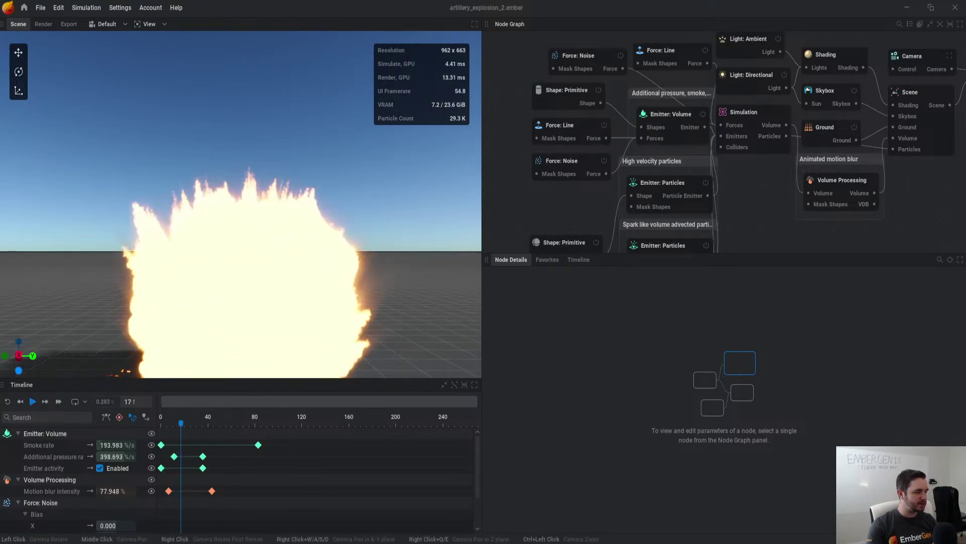
pyautogui.press('Right')
pyautogui.press('Right')
pyautogui.press('Right')
pyautogui.press('Right')
pyautogui.press('Right')
pyautogui.press('Right')
pyautogui.press('Right')
pyautogui.press('Right')
pyautogui.press('Right')
pyautogui.press('Right')
pyautogui.press('Right')
pyautogui.press('Right')
pyautogui.press('Right')
pyautogui.press('Right')
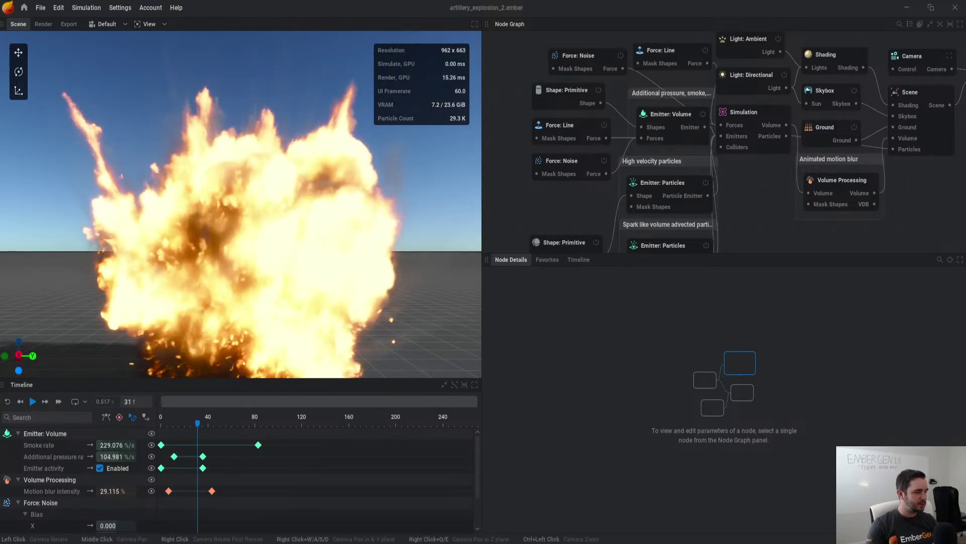
pyautogui.moveTo(232, 231); pyautogui.dragTo(254, 136, button='middle')
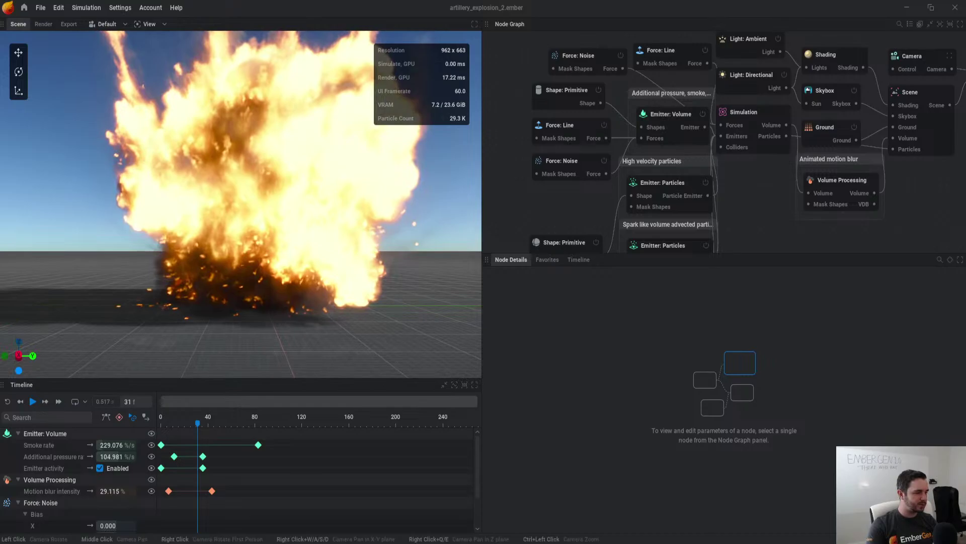
pyautogui.press('space')
pyautogui.press('r')
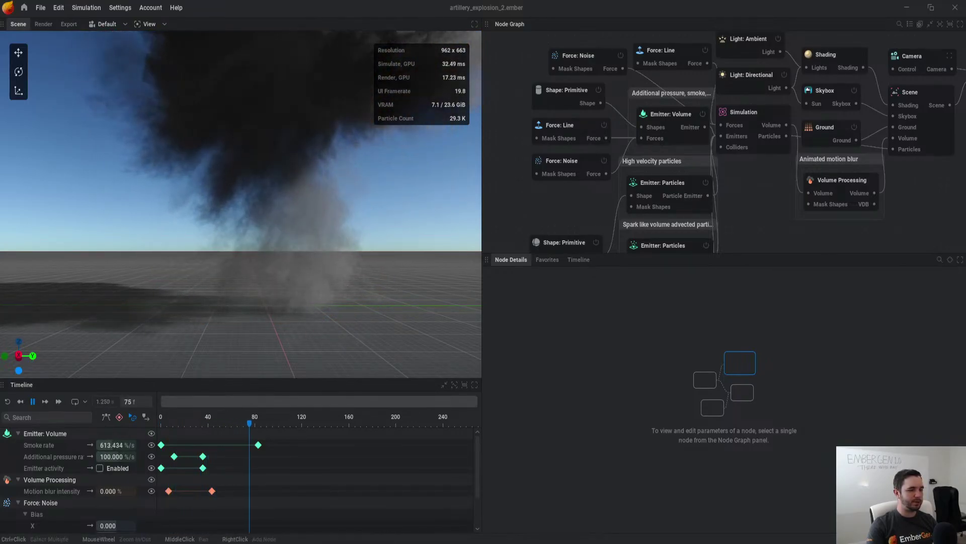
# Step: Enable the disabled Emitter: Particles node in the ground shockwave group and replay the explosion from a higher viewpoint
pyautogui.moveTo(750, 196); pyautogui.dragTo(745, 108, button='middle')
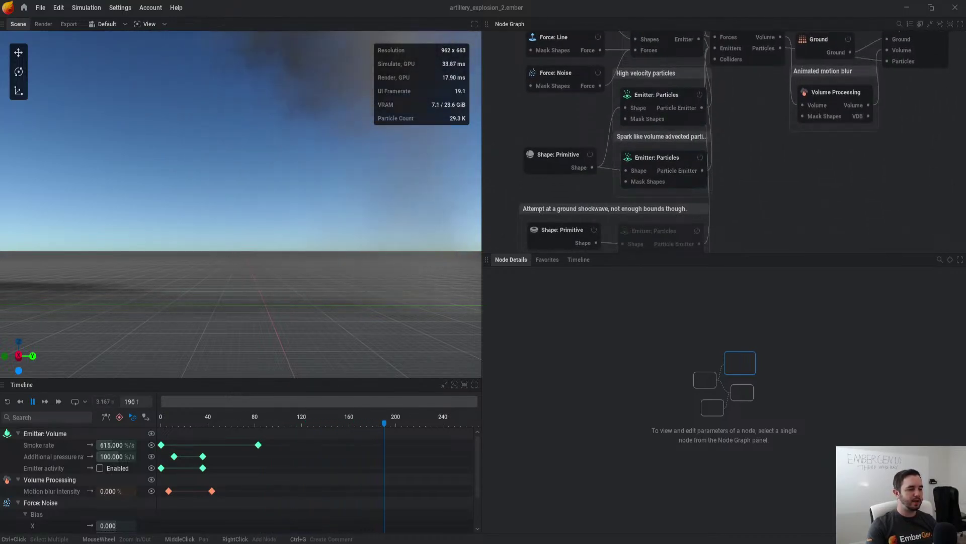
pyautogui.moveTo(745, 151); pyautogui.dragTo(745, 100, button='middle')
pyautogui.click(697, 179)
pyautogui.press('r')
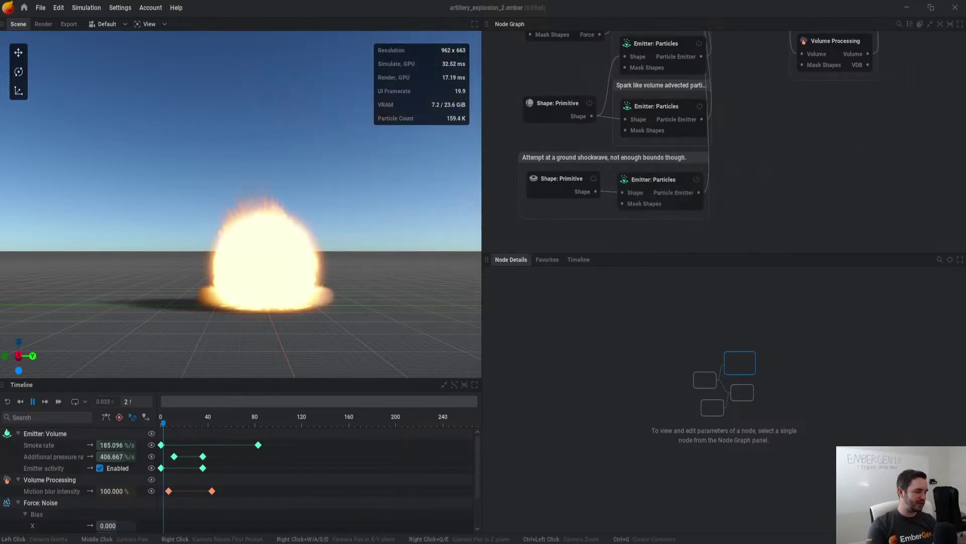
pyautogui.moveTo(282, 176); pyautogui.dragTo(282, 227)
pyautogui.press('r')
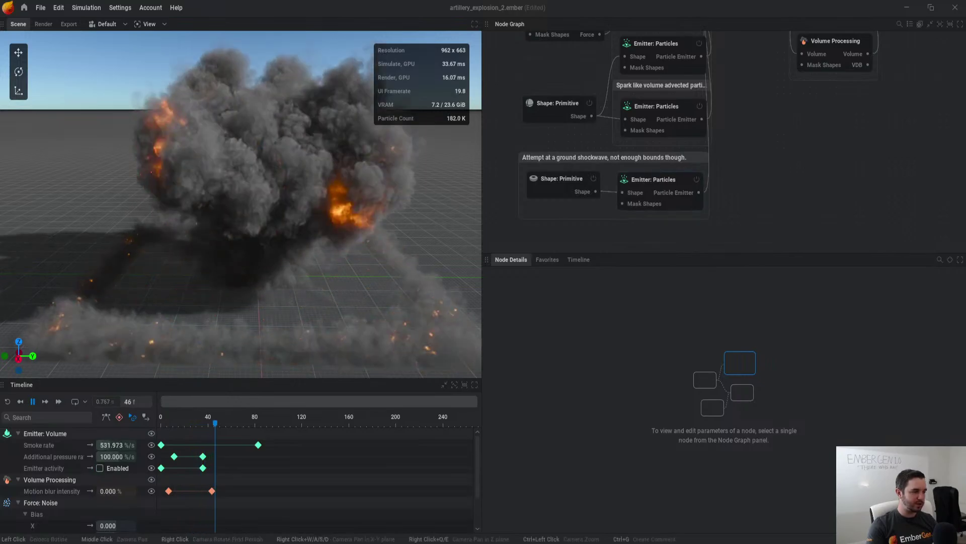
pyautogui.press('r')
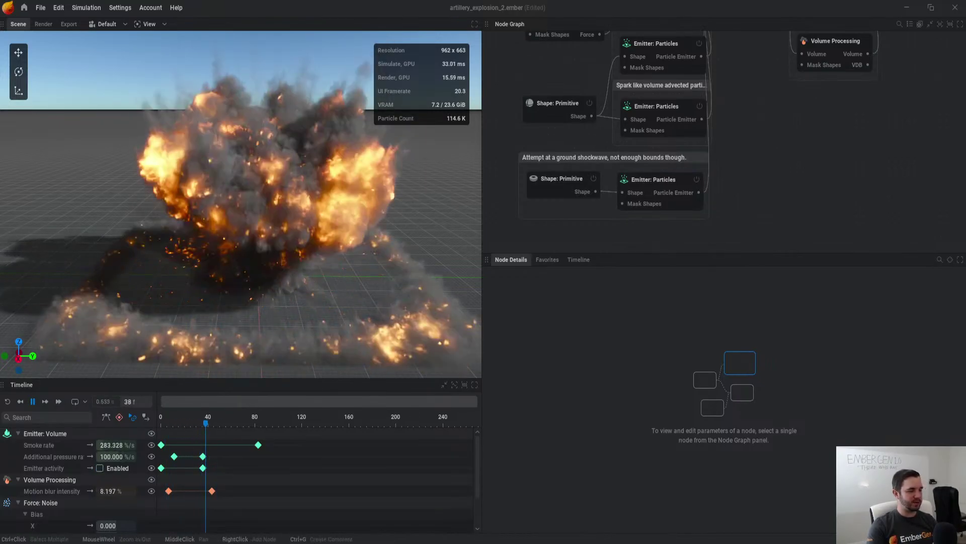
# Step: Disable the ground shockwave group's Emitter: Particles node, and open the Volcanic Eruption preset without saving the artillery project
pyautogui.click(697, 179)
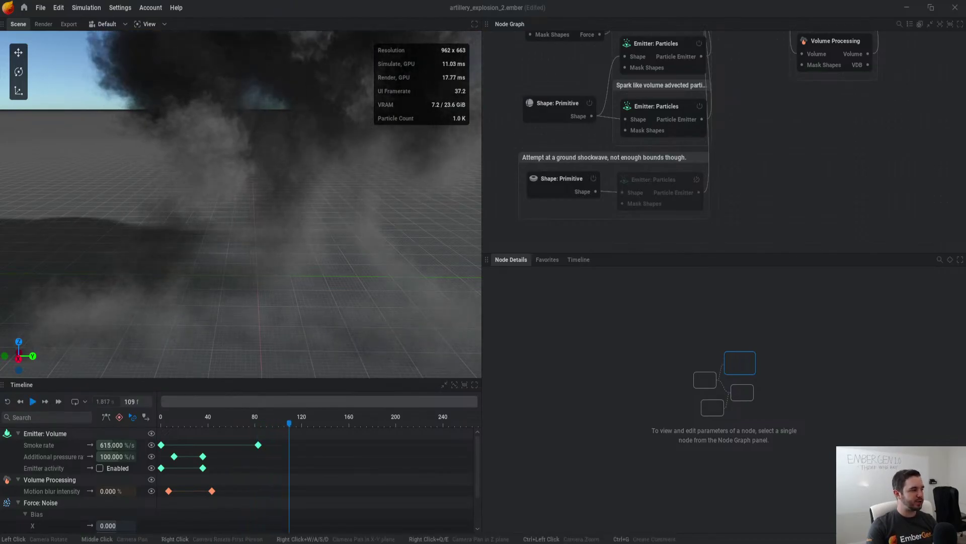
pyautogui.click(24, 8)
pyautogui.scroll(-3, 549, 282)
pyautogui.scroll(-10, 549, 282)
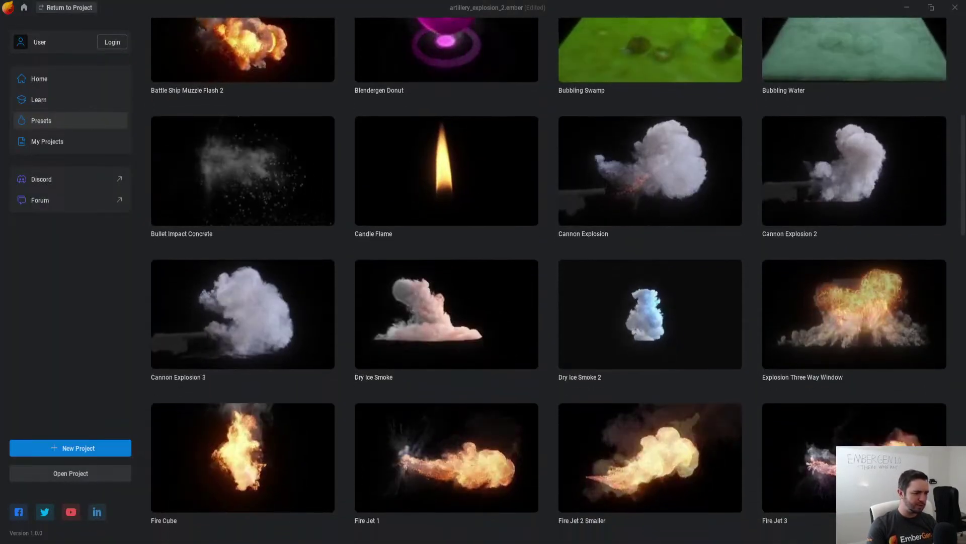
pyautogui.scroll(-14, 549, 282)
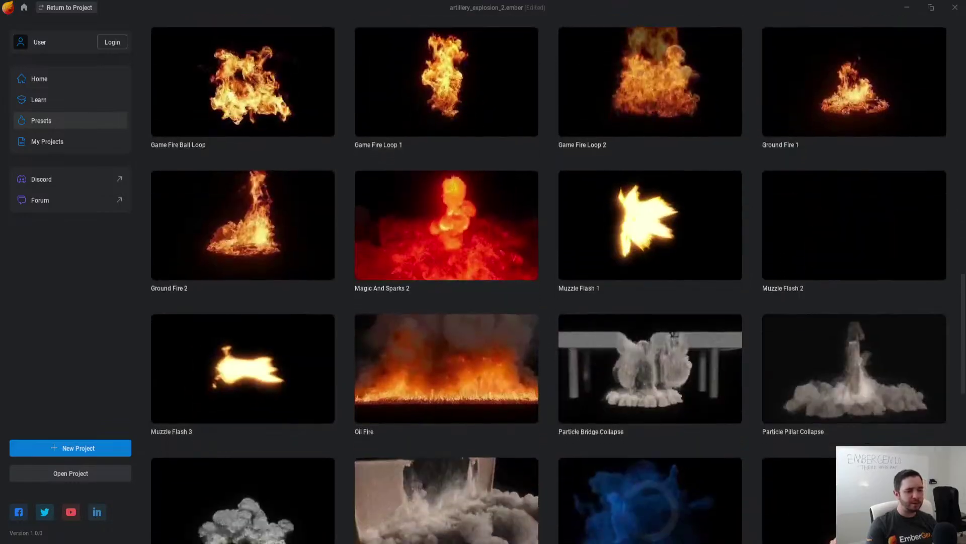
pyautogui.scroll(-3, 548, 282)
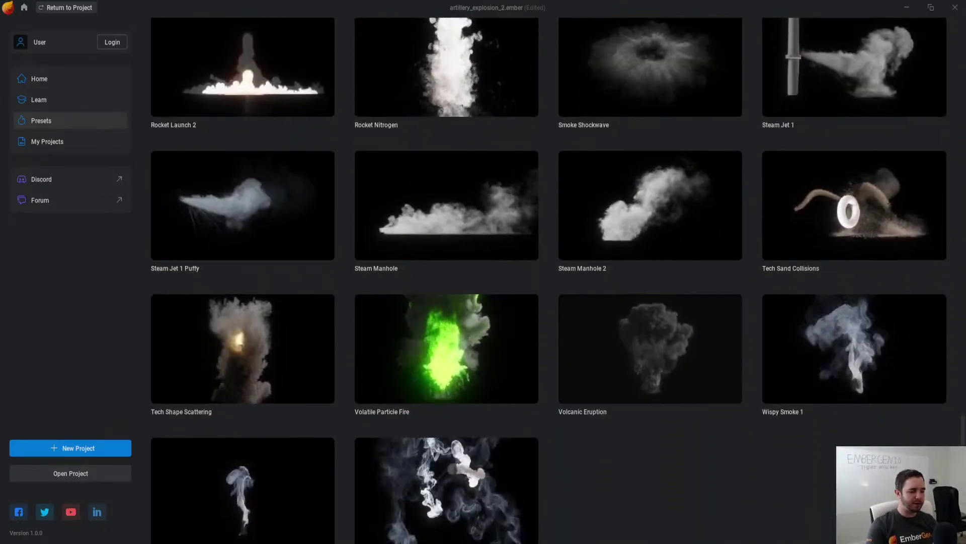
pyautogui.click(649, 348)
pyautogui.click(399, 306)
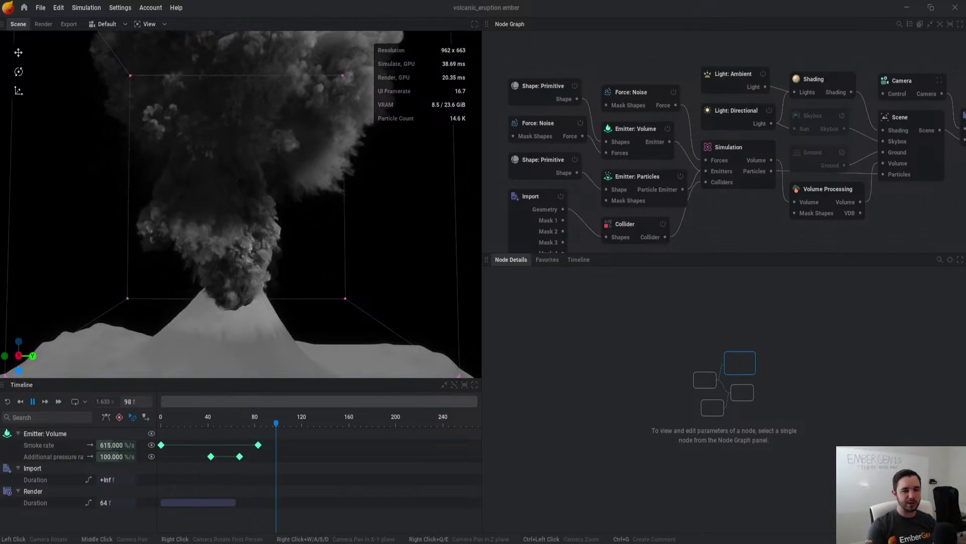
# Step: Set the directional light's intensity to about 12.033 and its azimuth to about 51.6°, and replay the eruption
pyautogui.press('space')
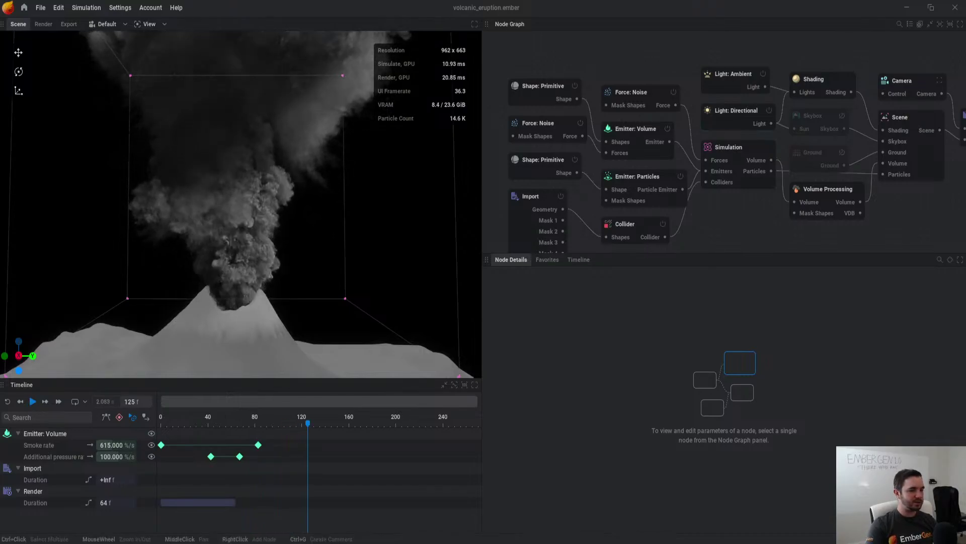
pyautogui.click(736, 112)
pyautogui.moveTo(620, 373); pyautogui.dragTo(642, 373)
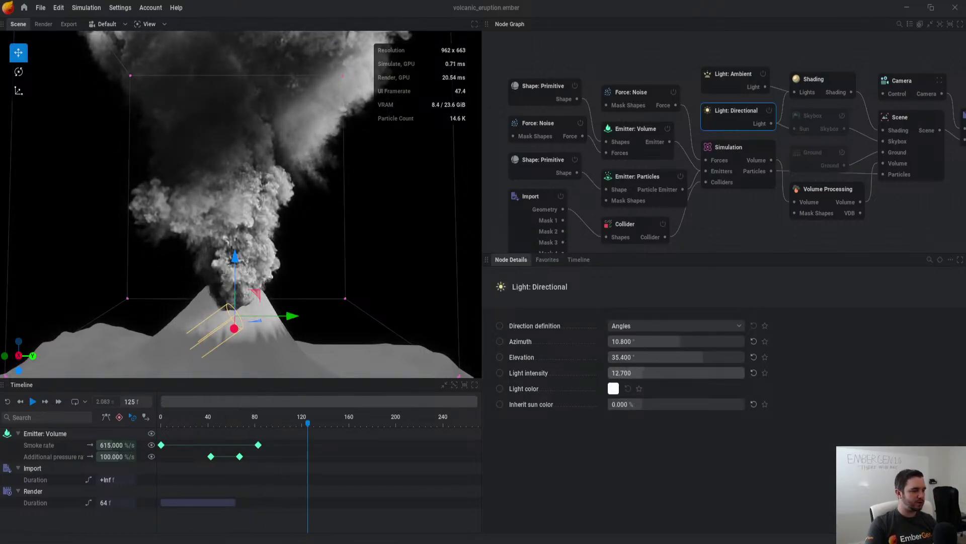
pyautogui.moveTo(680, 341)
pyautogui.mouseDown()
pyautogui.moveTo(622, 342)
pyautogui.moveTo(715, 342)
pyautogui.moveTo(696, 341)
pyautogui.mouseUp()
pyautogui.press('space')
pyautogui.scroll(-3, 252, 202)
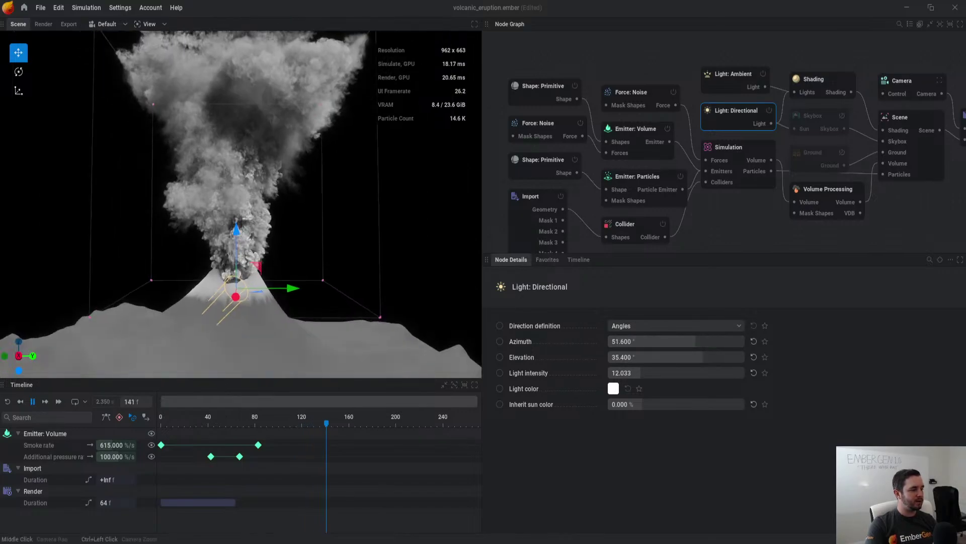
pyautogui.moveTo(251, 201); pyautogui.dragTo(252, 209, button='middle')
pyautogui.scroll(2, 240, 202)
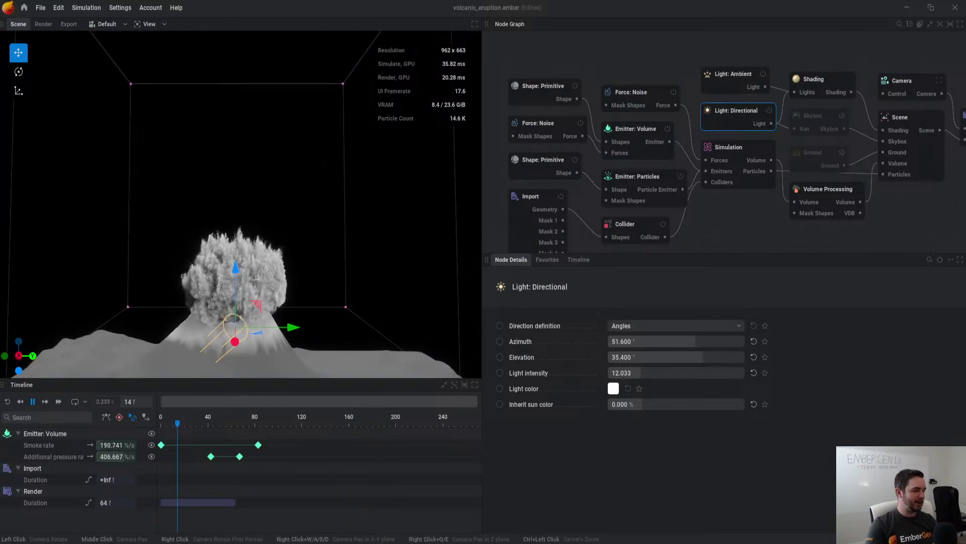
# Step: Pause the eruption, compare the smoke up close with the Shading node's raymarch sharpening off and on, and resume playback
pyautogui.click(639, 59)
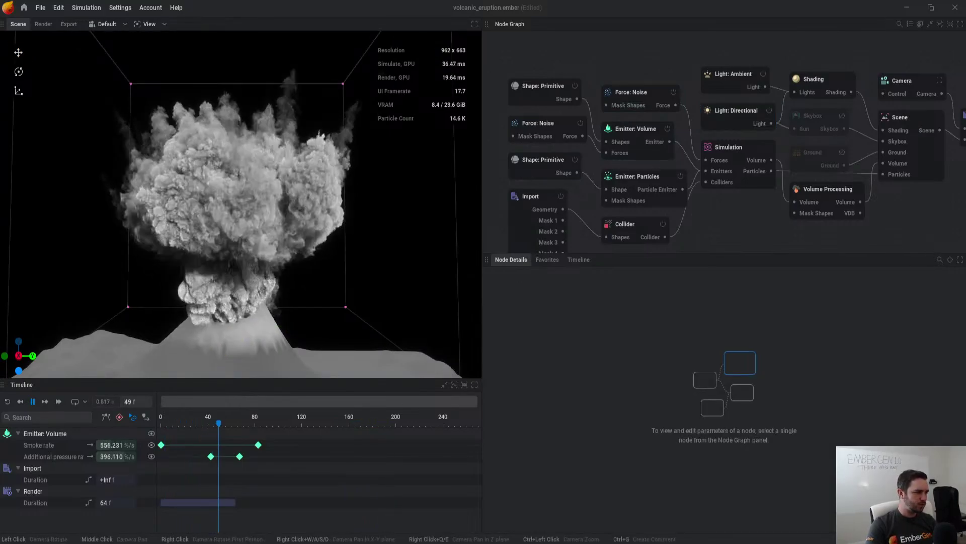
pyautogui.press('space')
pyautogui.click(814, 79)
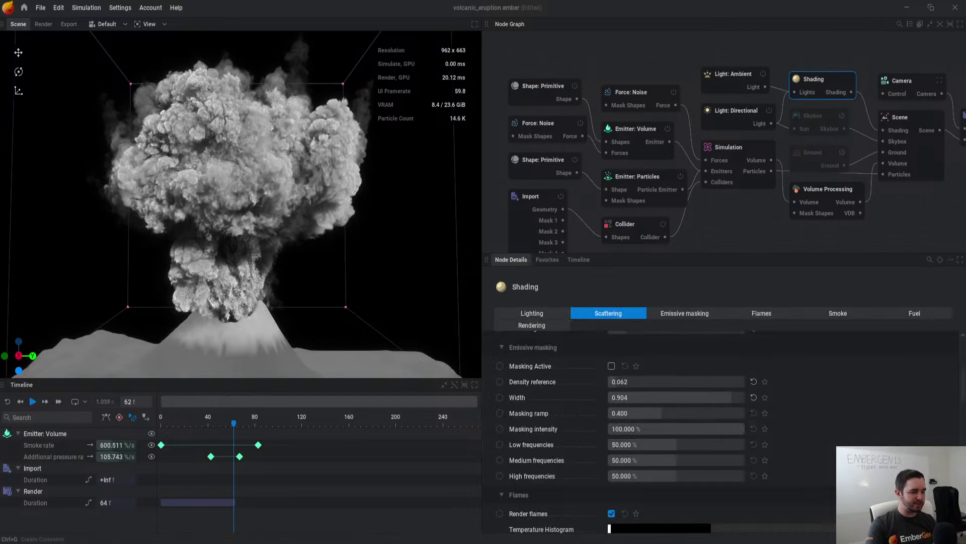
pyautogui.click(532, 325)
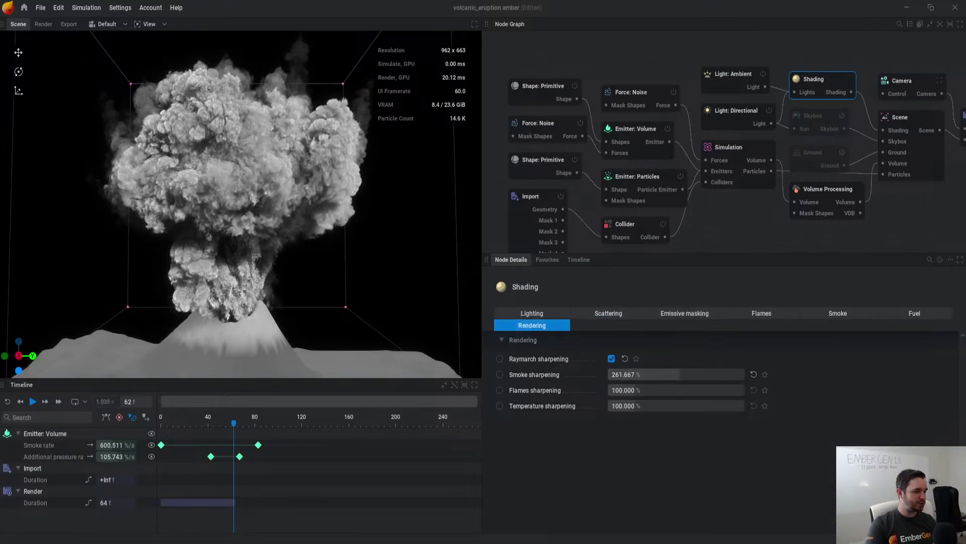
pyautogui.scroll(5, 240, 204)
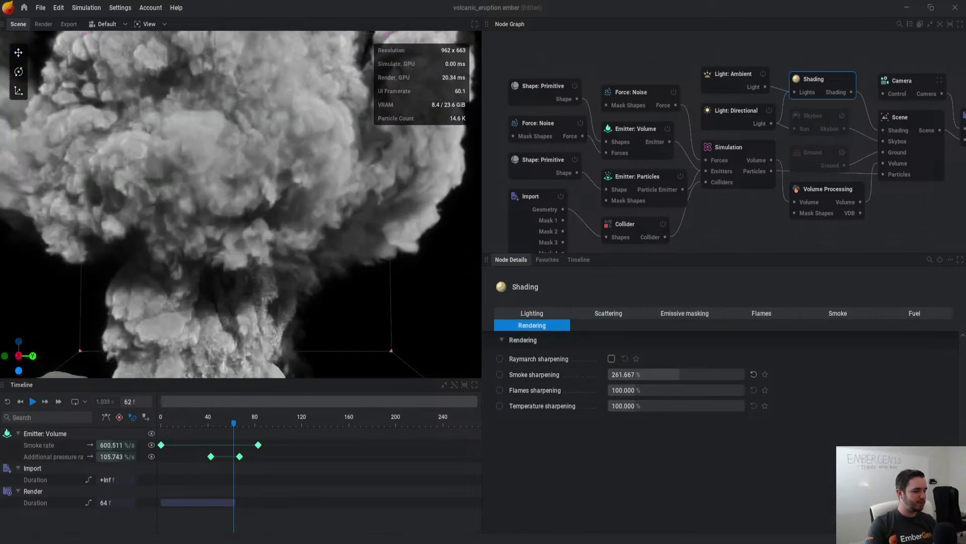
pyautogui.click(611, 358)
pyautogui.scroll(-5, 240, 204)
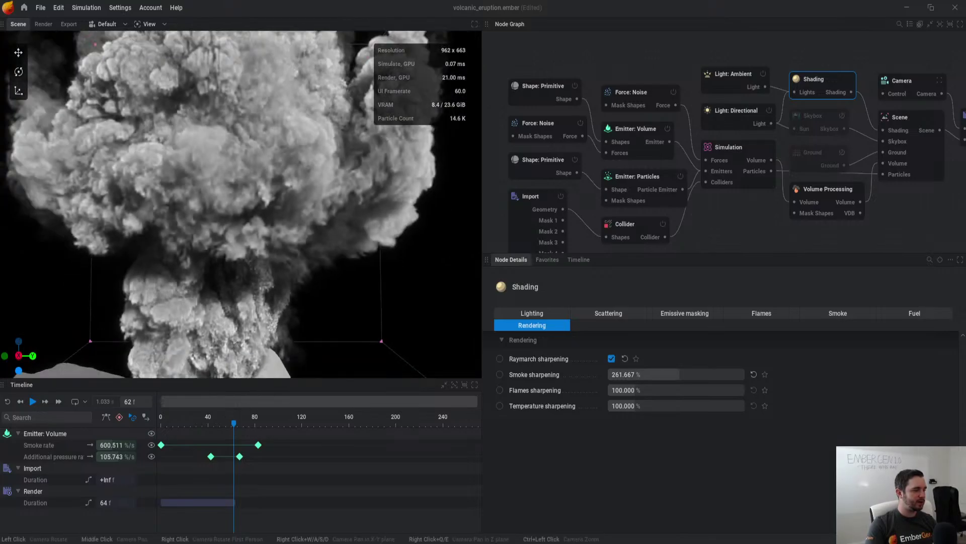
pyautogui.press('space')
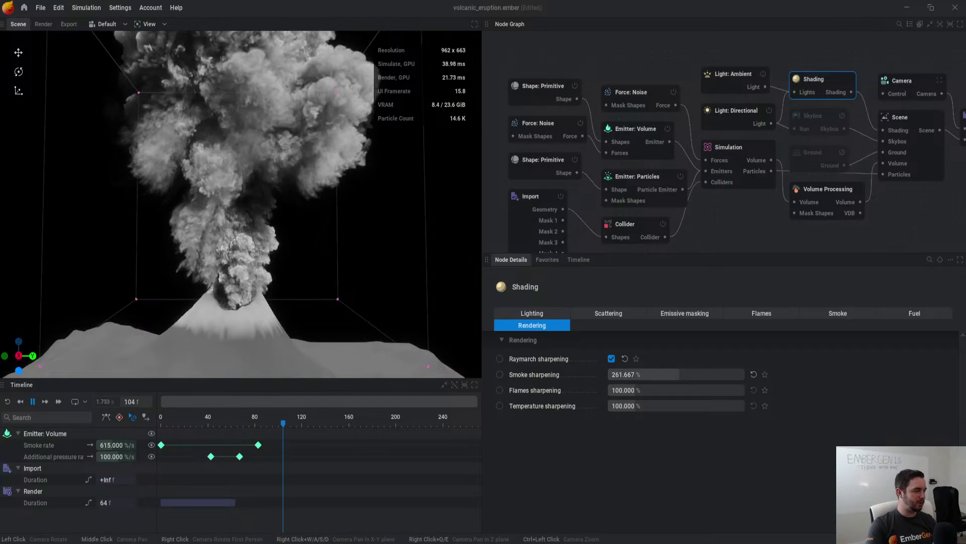
# Step: Open the Wispy Smoke 1 preset without saving the Volcanic Eruption project
pyautogui.click(24, 7)
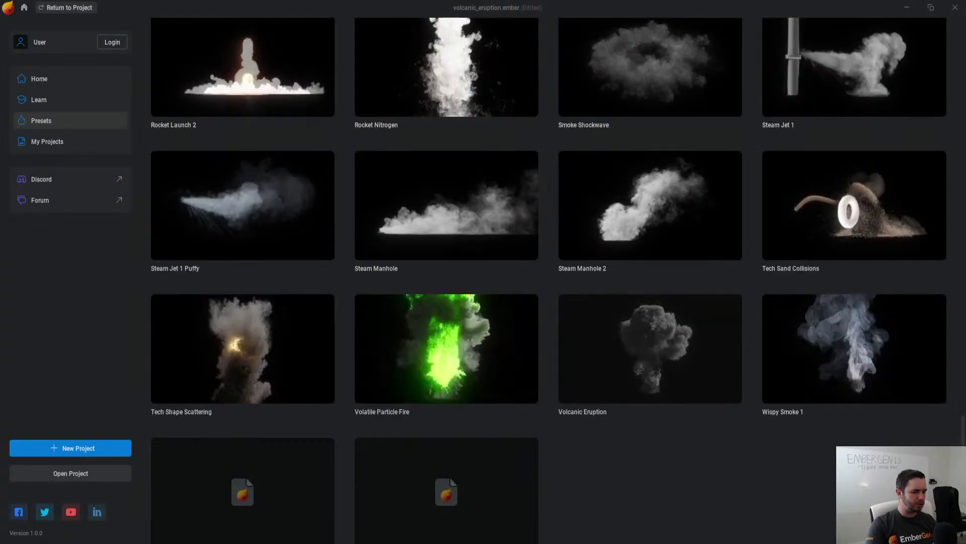
pyautogui.scroll(-1, 548, 280)
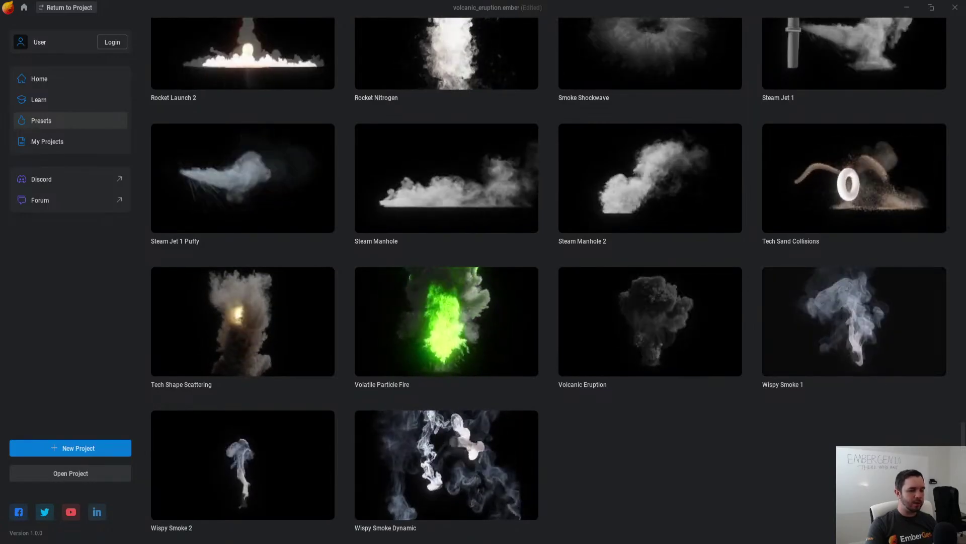
pyautogui.press('Return')
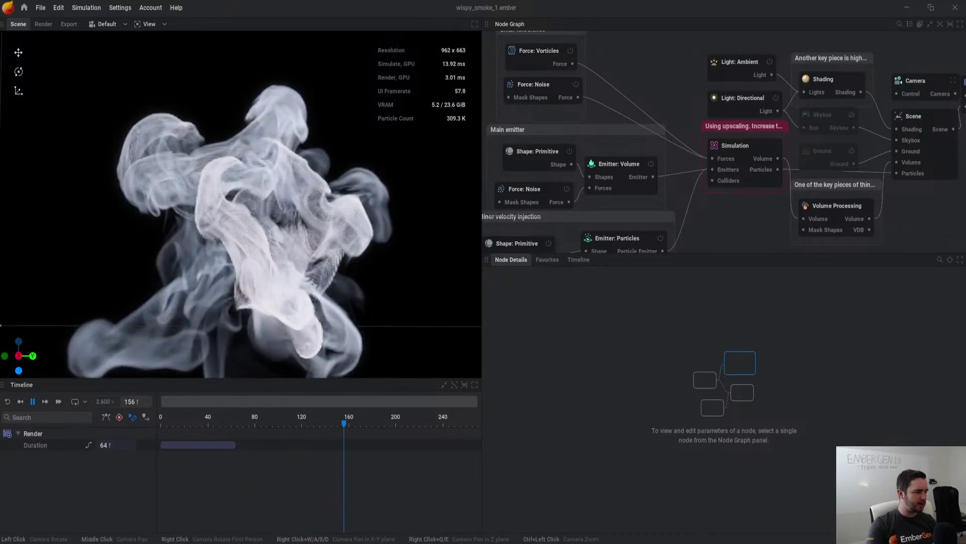
# Step: Pause the wispy smoke simulation and set the viewport's render quality to High
pyautogui.press('space')
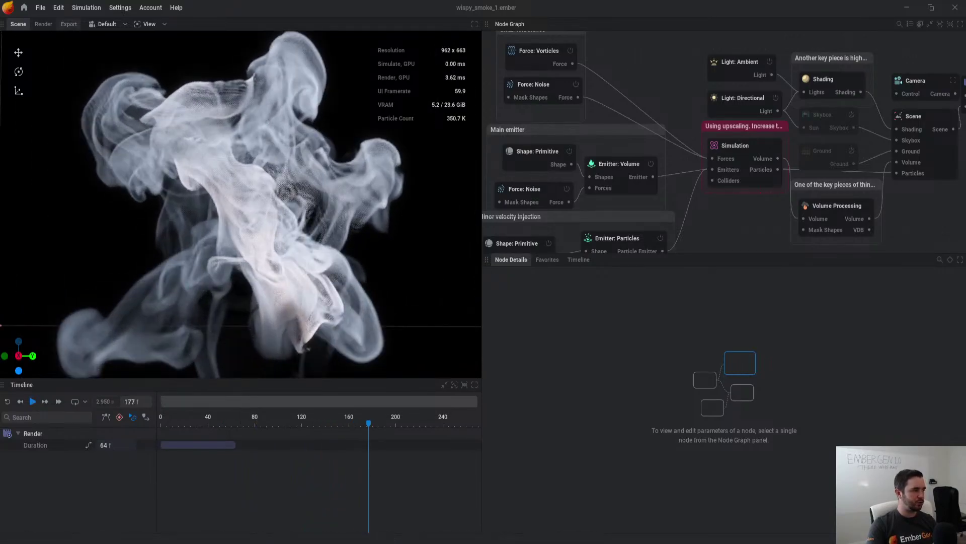
pyautogui.click(164, 23)
pyautogui.moveTo(166, 175)
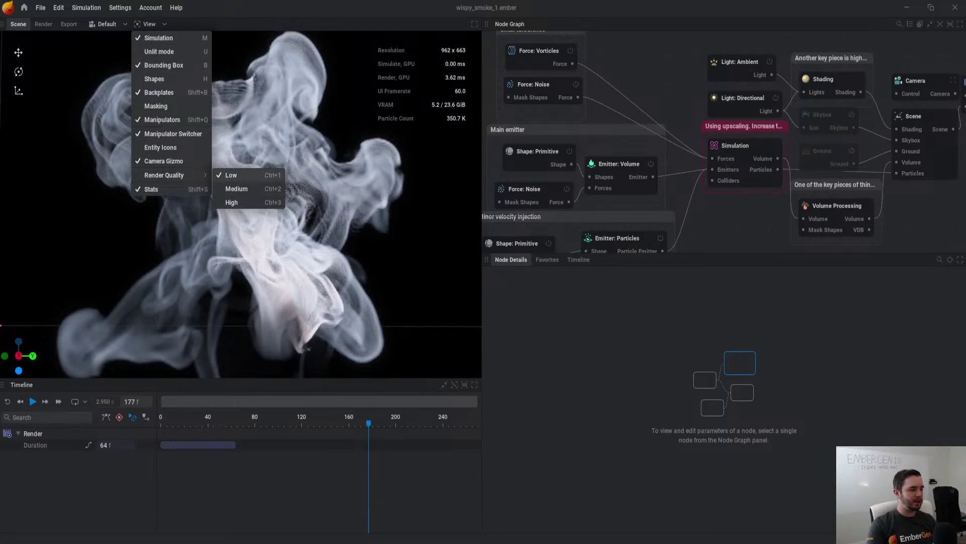
pyautogui.click(232, 202)
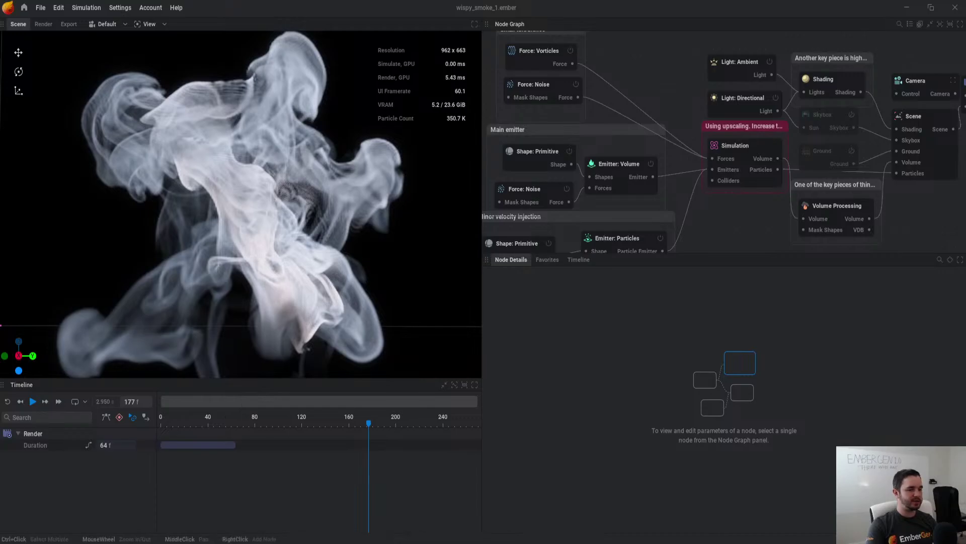
# Step: Set the Simulation node's upscaling to X3
pyautogui.click(736, 146)
pyautogui.click(532, 313)
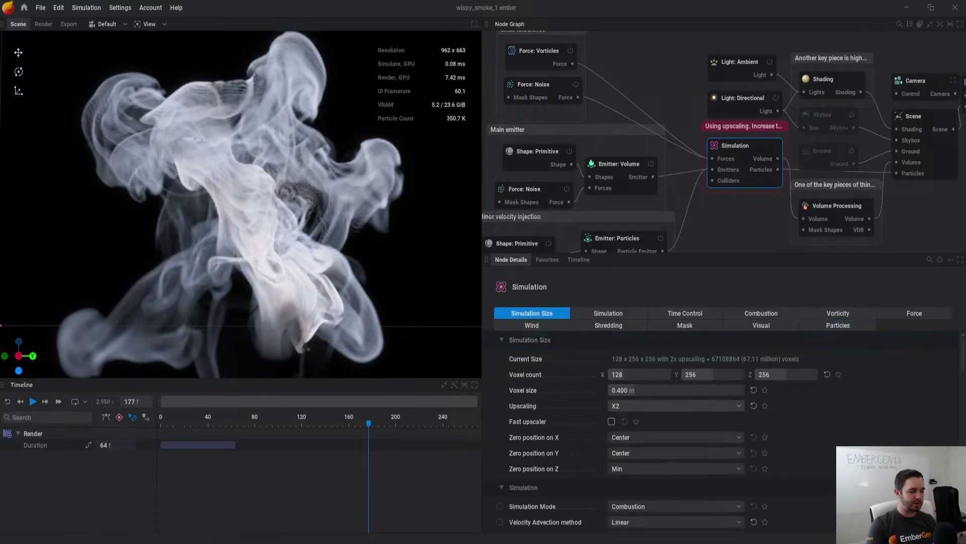
pyautogui.click(674, 405)
pyautogui.click(624, 446)
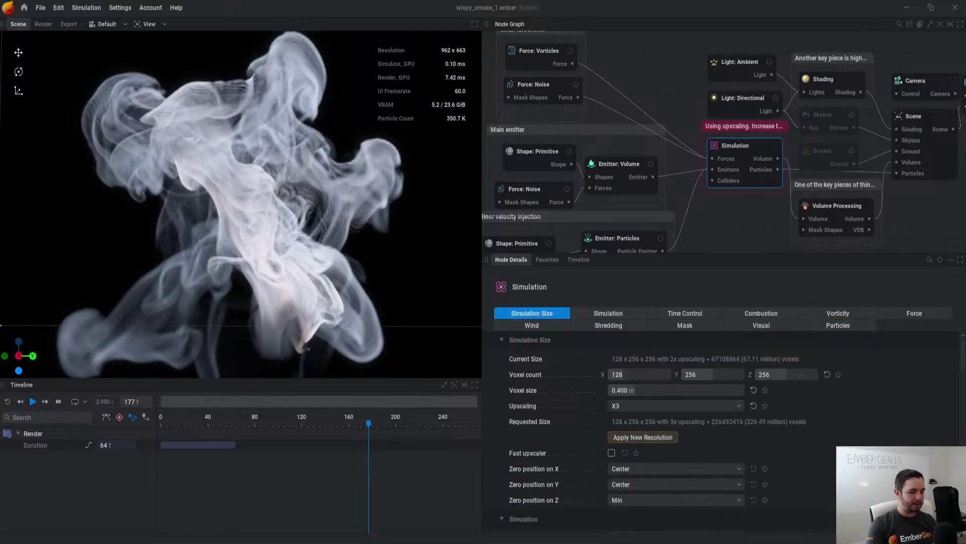
# Step: Set the Simulation node's upscaling to X4, apply the new resolution and play the simulation
pyautogui.click(675, 406)
pyautogui.click(624, 461)
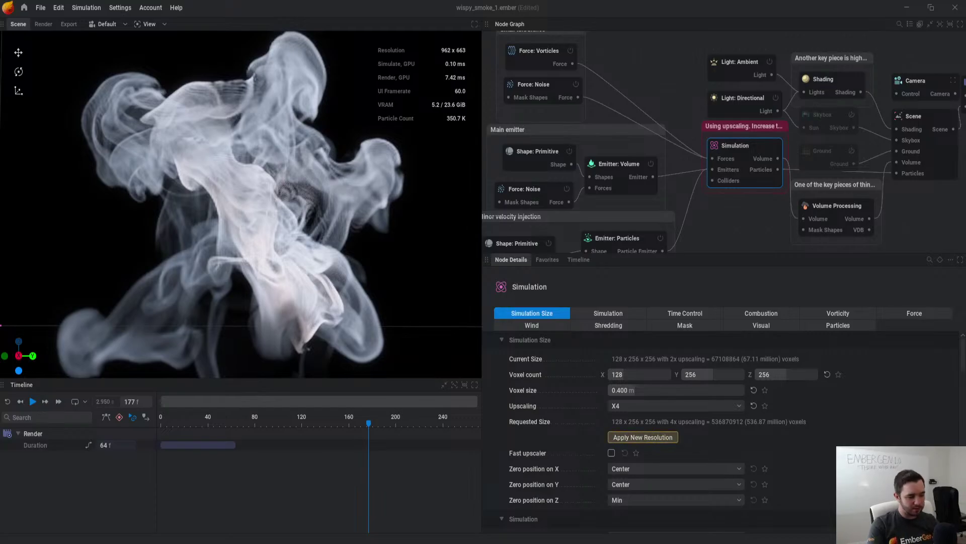
pyautogui.click(643, 436)
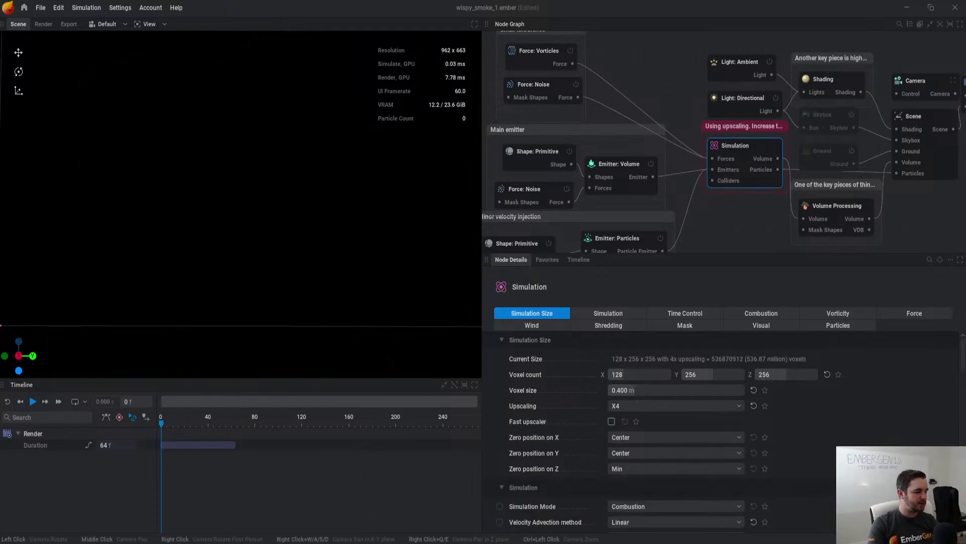
pyautogui.press('space')
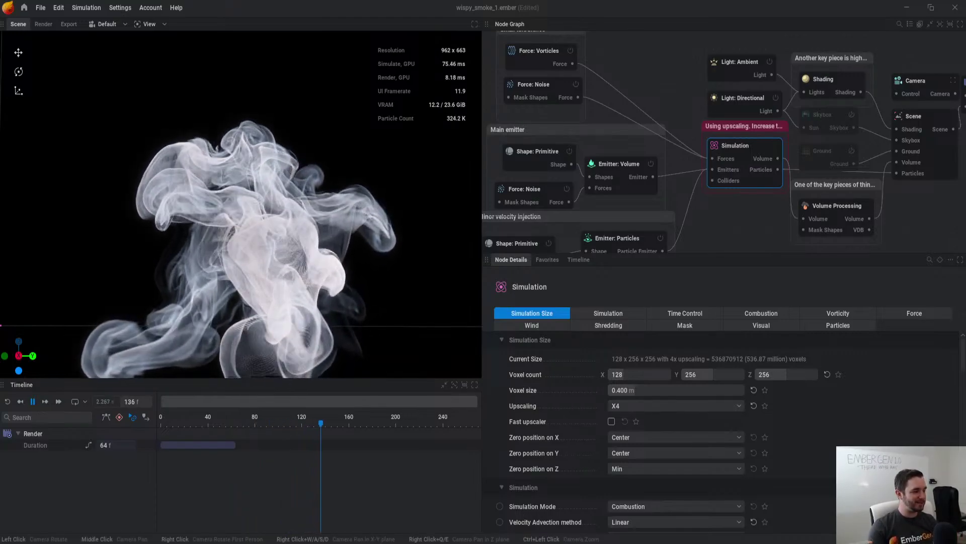
pyautogui.scroll(-4, 240, 201)
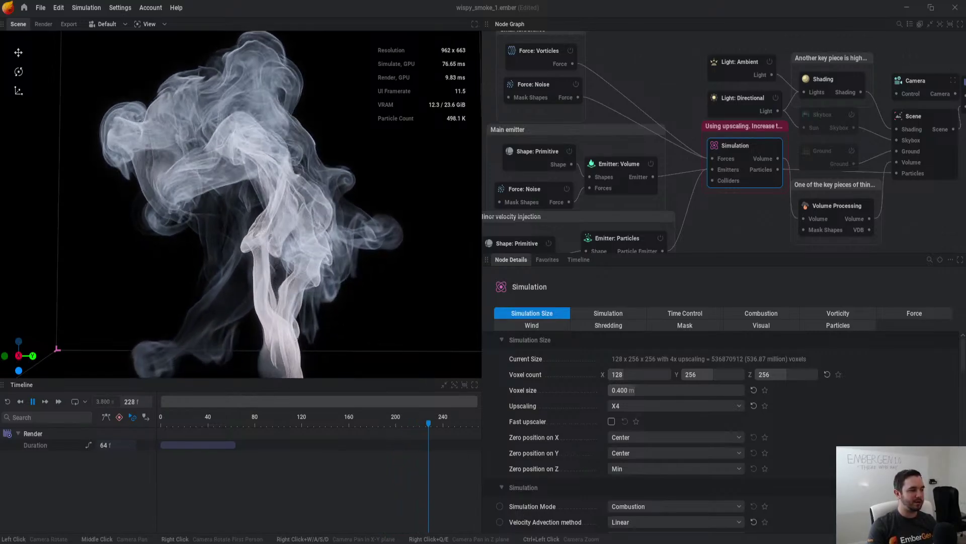
pyautogui.moveTo(240, 166); pyautogui.dragTo(256, 256, button='middle')
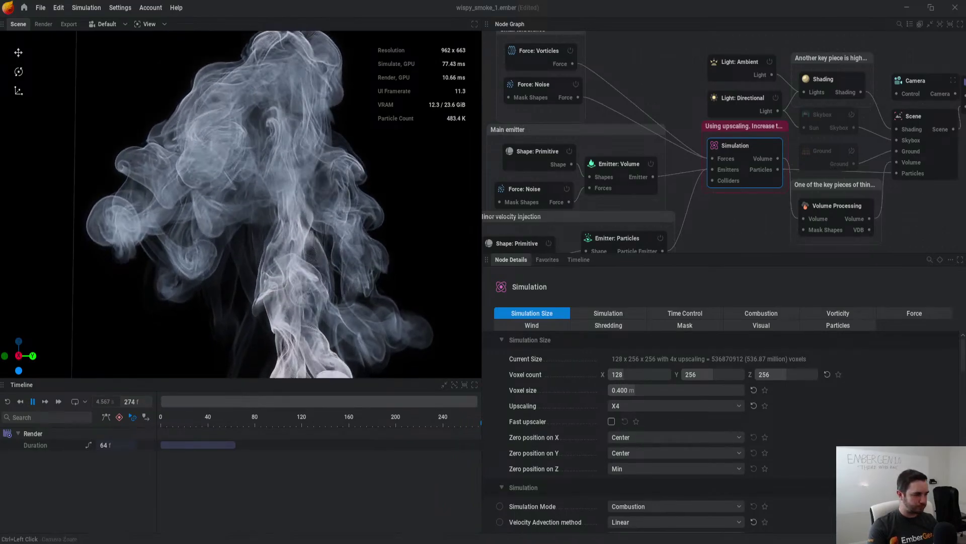
# Step: Examine the upscaled smoke in a maximized viewport, pausing playback and viewing it from several angles before restoring the layout
pyautogui.hotkey('ctrl', 'space')
pyautogui.scroll(-3, 484, 282)
pyautogui.moveTo(484, 281); pyautogui.dragTo(418, 247, button='middle')
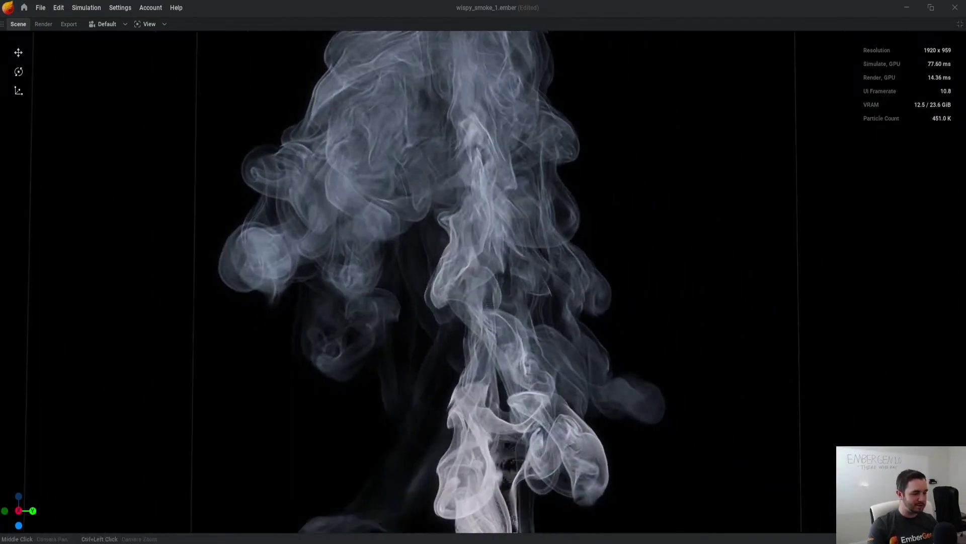
pyautogui.press('space')
pyautogui.moveTo(453, 202); pyautogui.dragTo(476, 398, button='middle')
pyautogui.moveTo(476, 398); pyautogui.dragTo(465, 410)
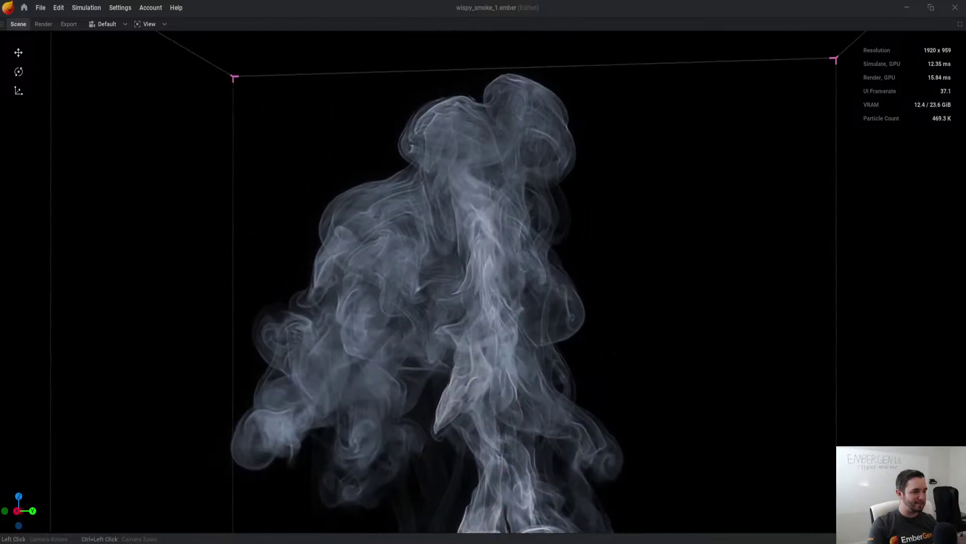
pyautogui.moveTo(755, 211); pyautogui.dragTo(518, 240)
pyautogui.hotkey('ctrl', 'space')
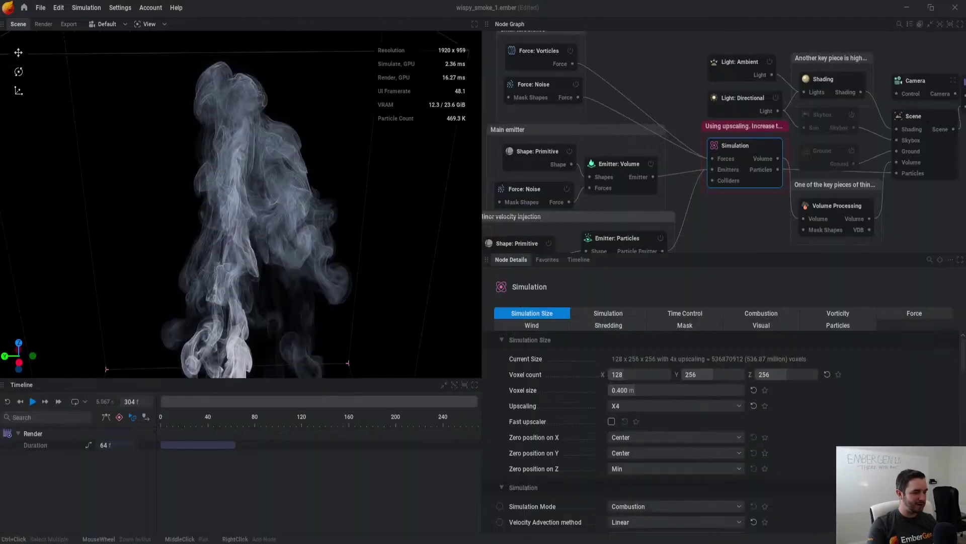
# Step: Fine-tune the smoke sharpening in the Shading node's rendering settings and check the detail up close
pyautogui.click(830, 80)
pyautogui.scroll(1, 705, 358)
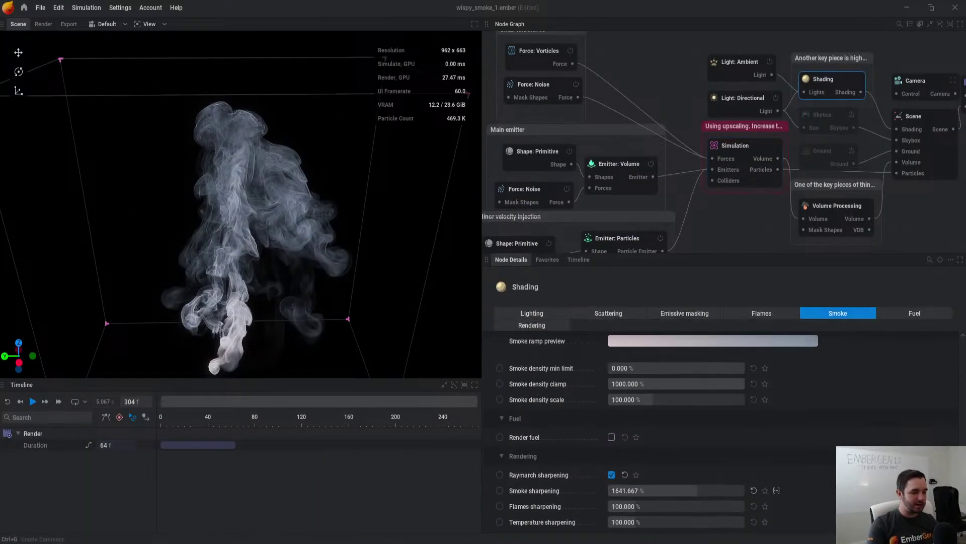
pyautogui.click(532, 325)
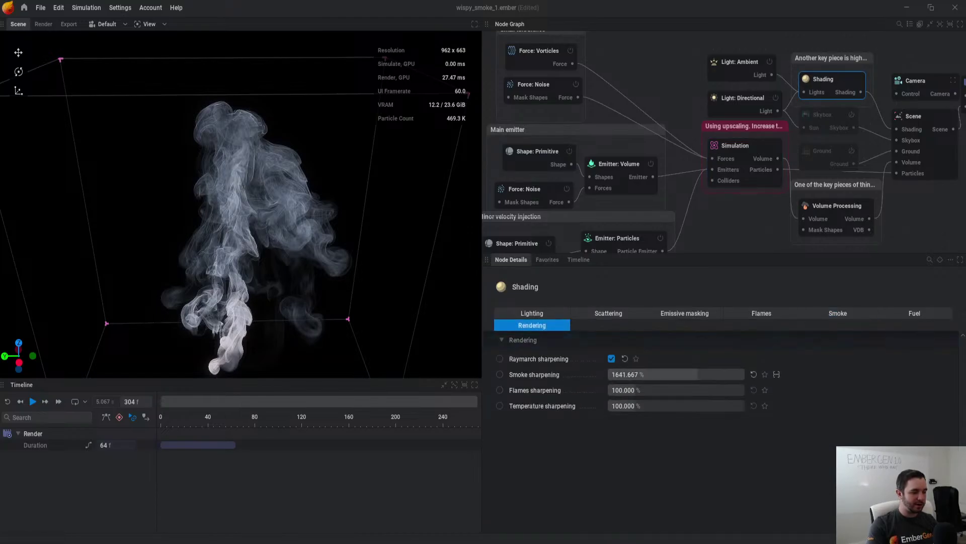
pyautogui.moveTo(708, 375)
pyautogui.mouseDown()
pyautogui.moveTo(743, 375)
pyautogui.moveTo(608, 374)
pyautogui.moveTo(745, 375)
pyautogui.moveTo(713, 375)
pyautogui.mouseUp()
pyautogui.scroll(6, 241, 204)
pyautogui.scroll(-1, 240, 204)
# Step: Compare the smoke with the Volume Processing node's post process set to None and returned to Dilate
pyautogui.click(826, 219)
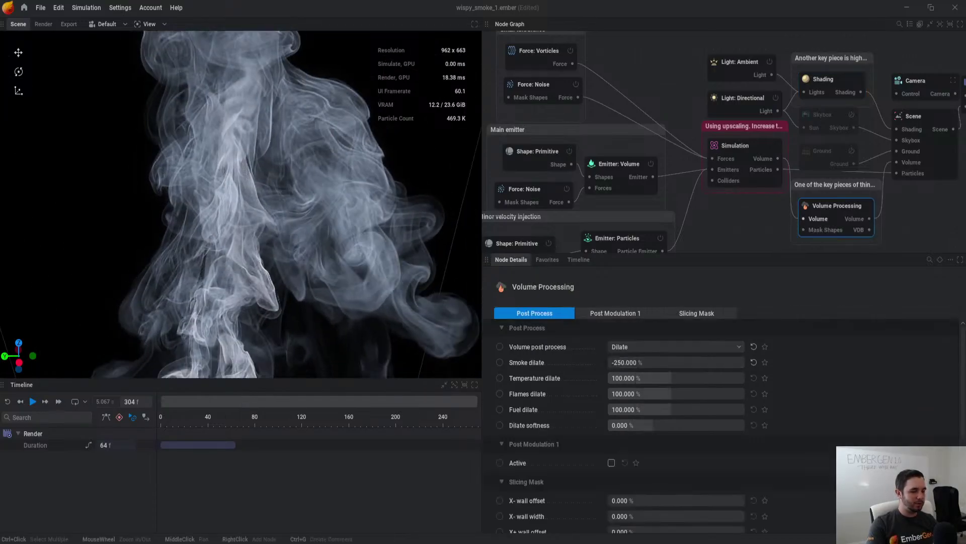
pyautogui.click(675, 346)
pyautogui.click(655, 345)
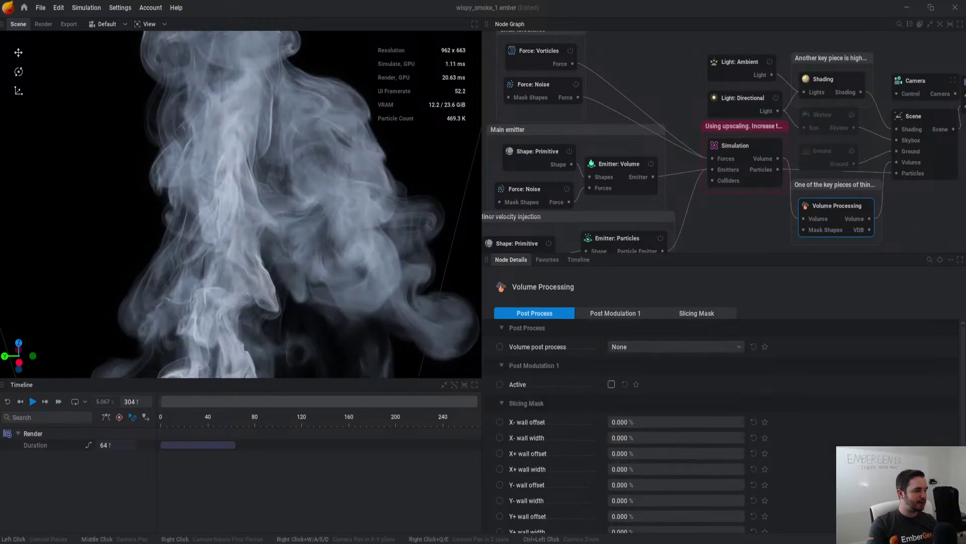
pyautogui.click(654, 347)
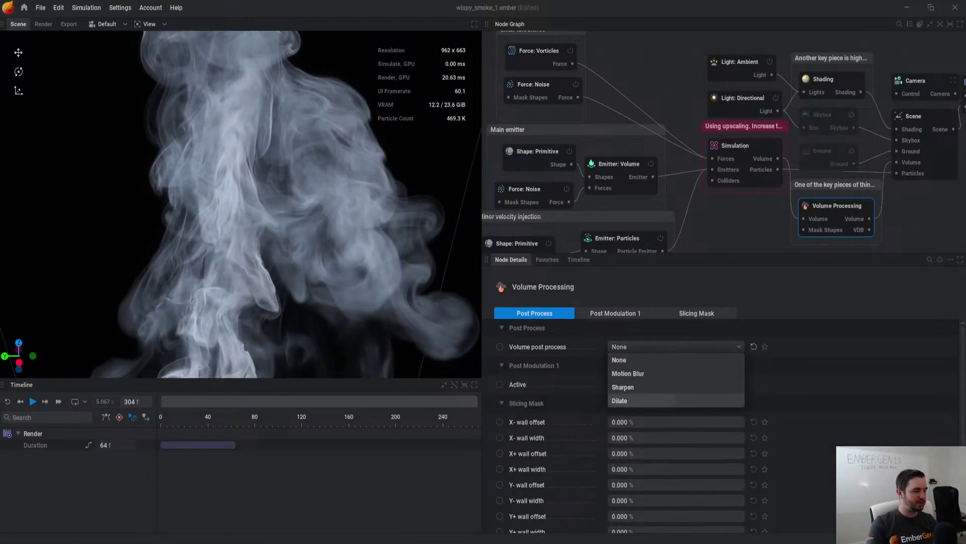
pyautogui.click(620, 400)
pyautogui.moveTo(252, 201); pyautogui.dragTo(312, 191)
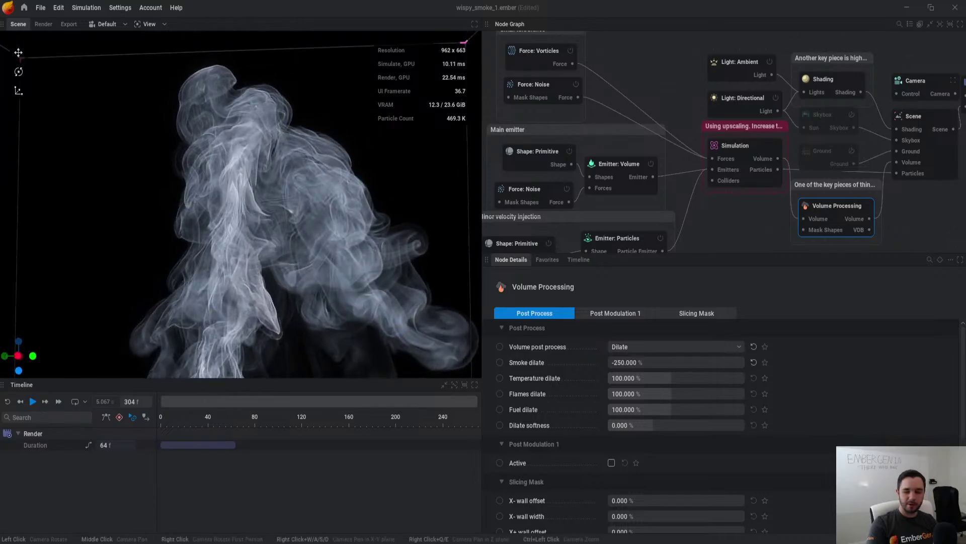
# Step: Play the simulation in a maximized viewport, inspect the smoke down to its base, and pause playback
pyautogui.press('F11')
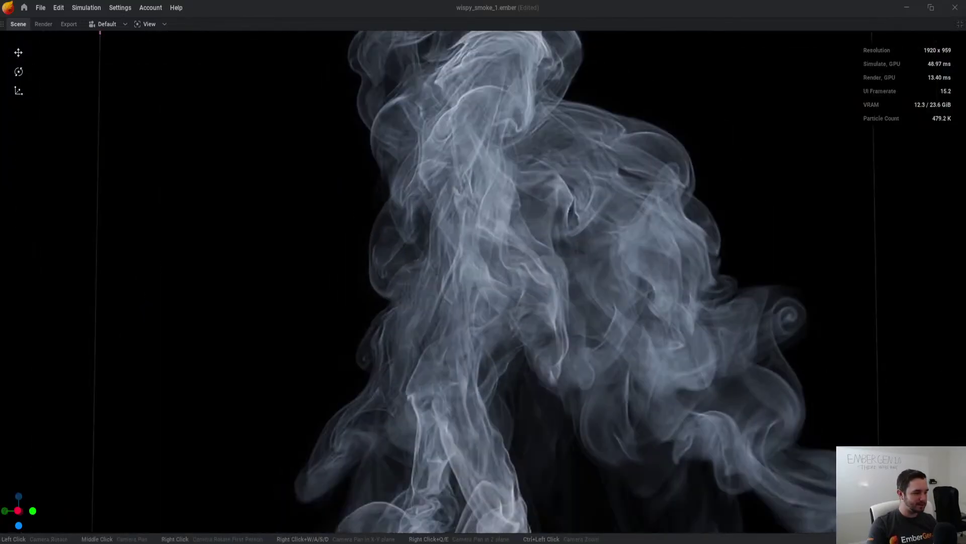
pyautogui.scroll(-2, 483, 282)
pyautogui.moveTo(483, 282); pyautogui.dragTo(510, 136, button='middle')
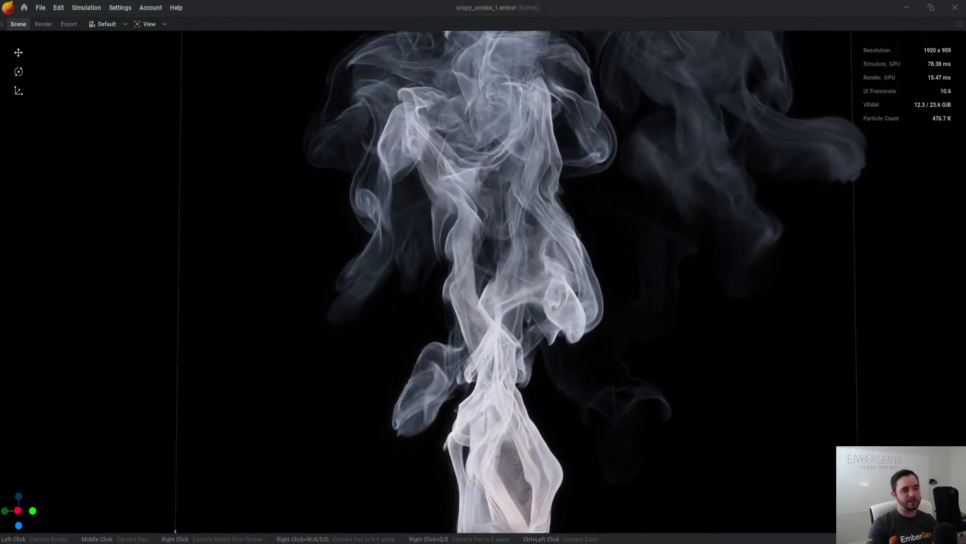
pyautogui.press('space')
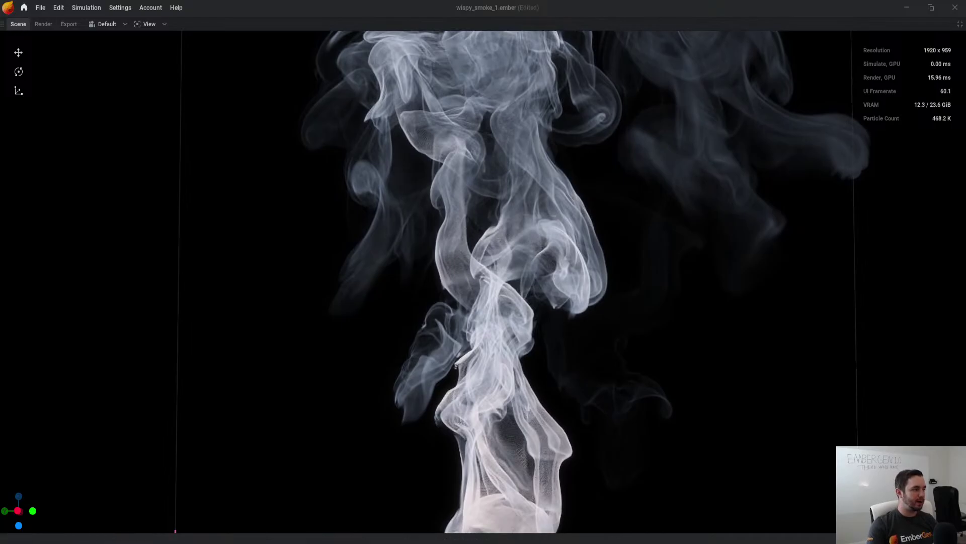
# Step: Open the Steam Manhole preset in place of the current project and view its steam plume
pyautogui.click(24, 8)
pyautogui.scroll(2, 548, 282)
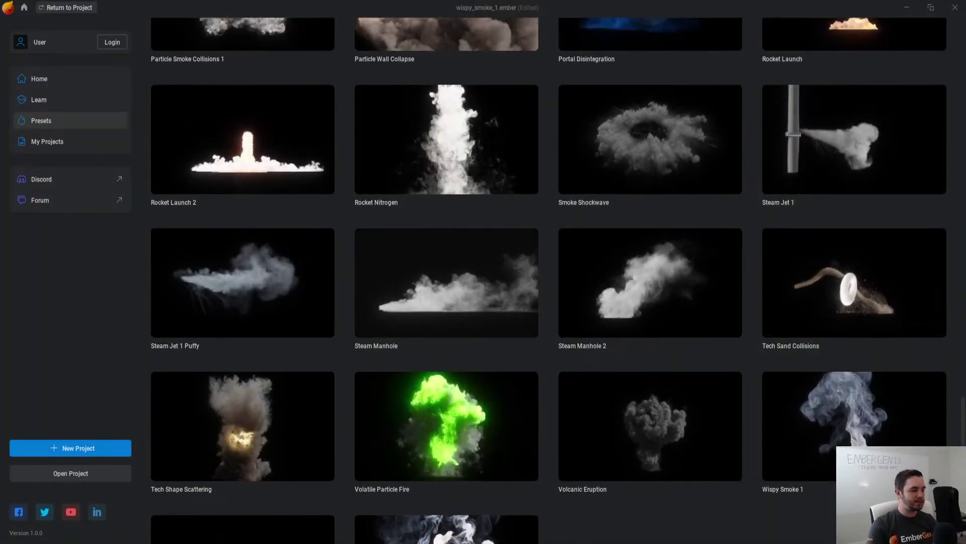
pyautogui.click(446, 292)
pyautogui.click(398, 306)
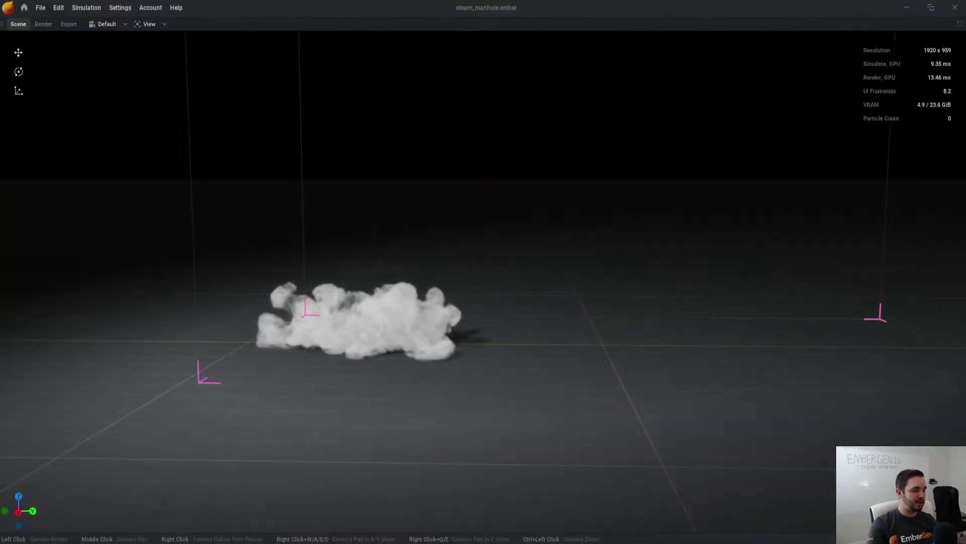
pyautogui.scroll(-3, 484, 282)
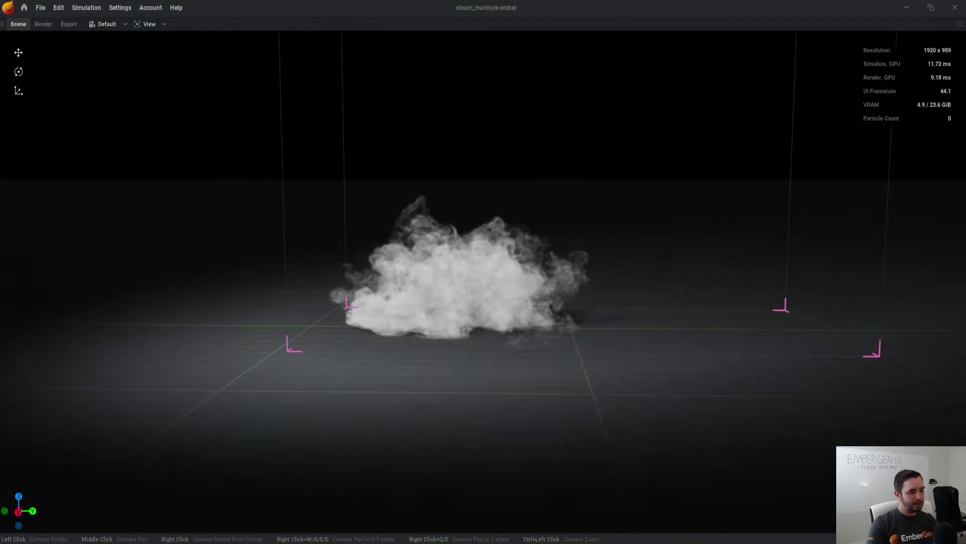
pyautogui.scroll(3, 483, 282)
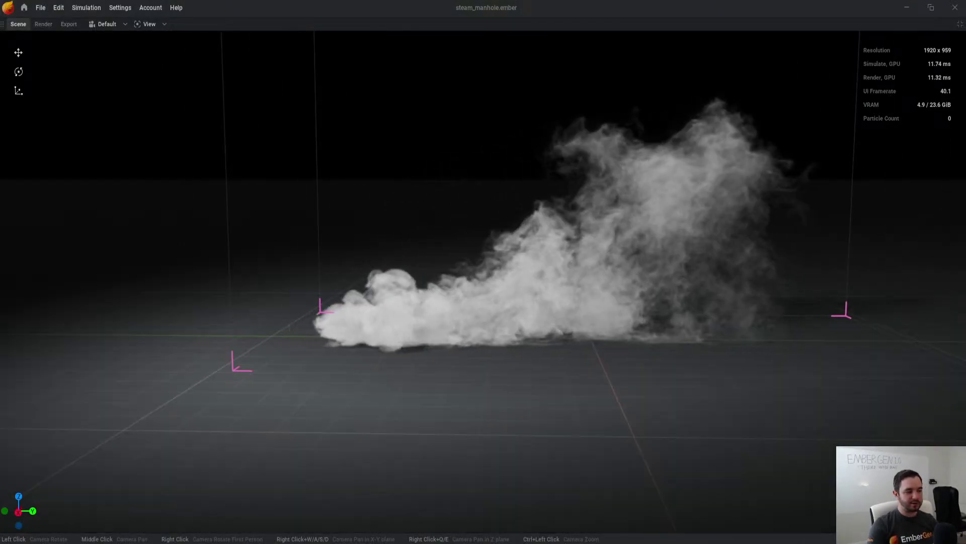
# Step: Restore the full panel layout and try to set the Steam Manhole simulation's upscaling to X4
pyautogui.click(961, 24)
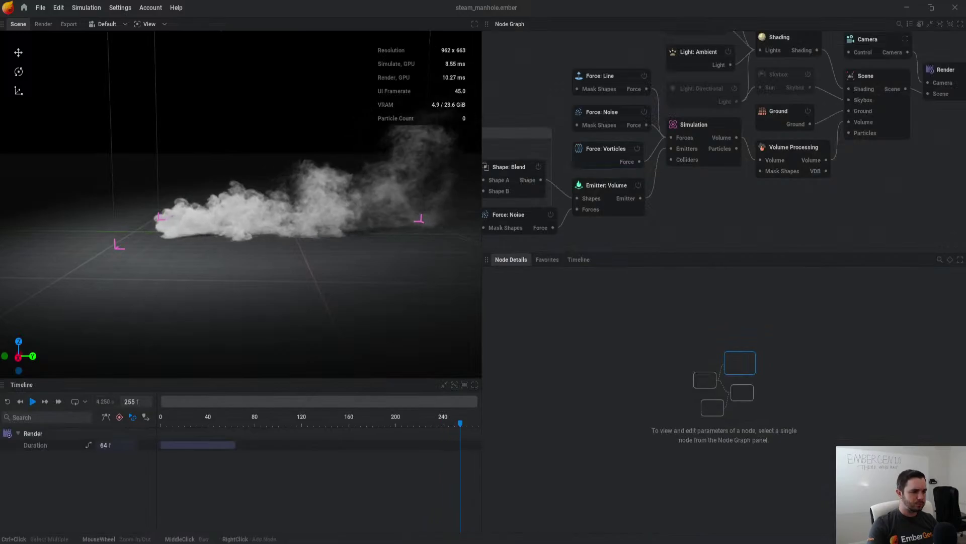
pyautogui.click(703, 126)
pyautogui.click(674, 406)
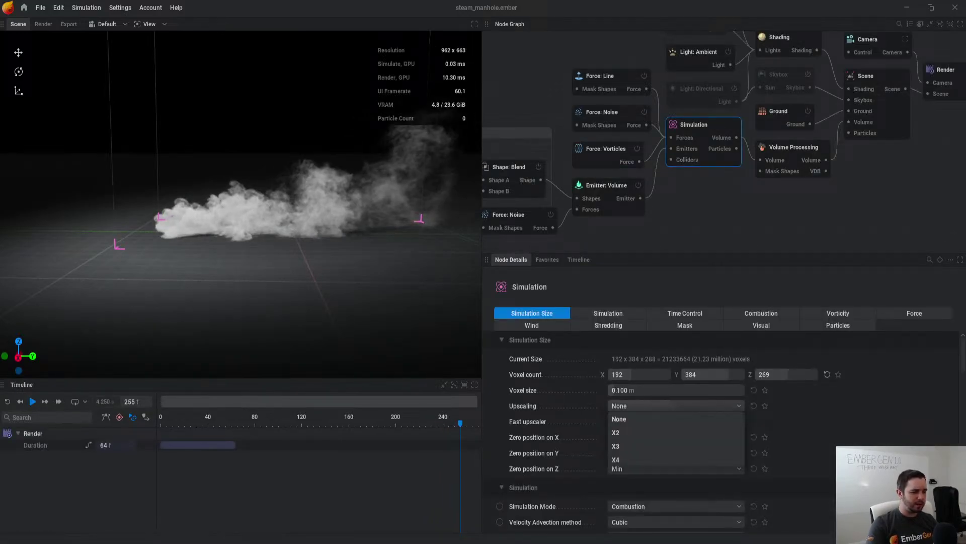
pyautogui.click(674, 465)
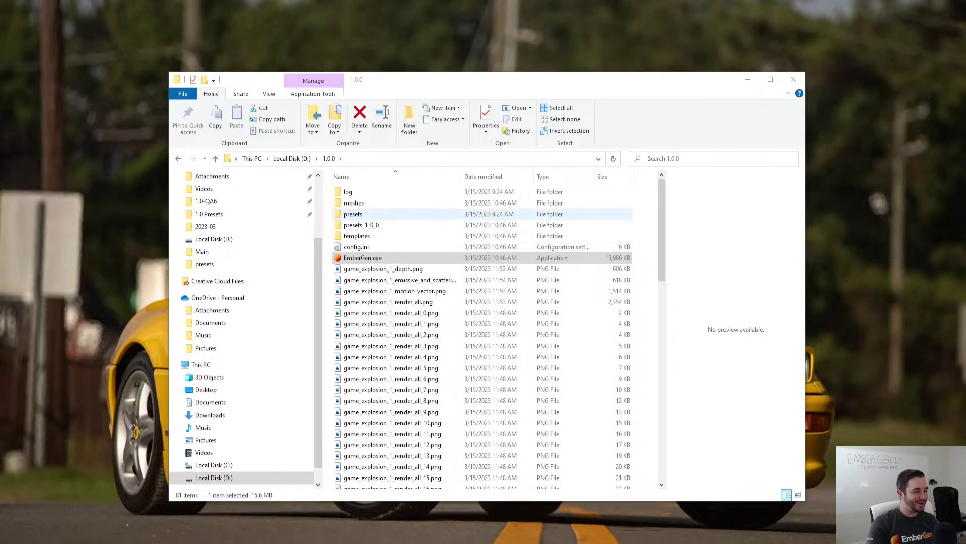
# Step: Launch EmberGen.exe from the 1.0.0 folder and discard the recovery file from the previous session
pyautogui.click(362, 258)
pyautogui.press('Return')
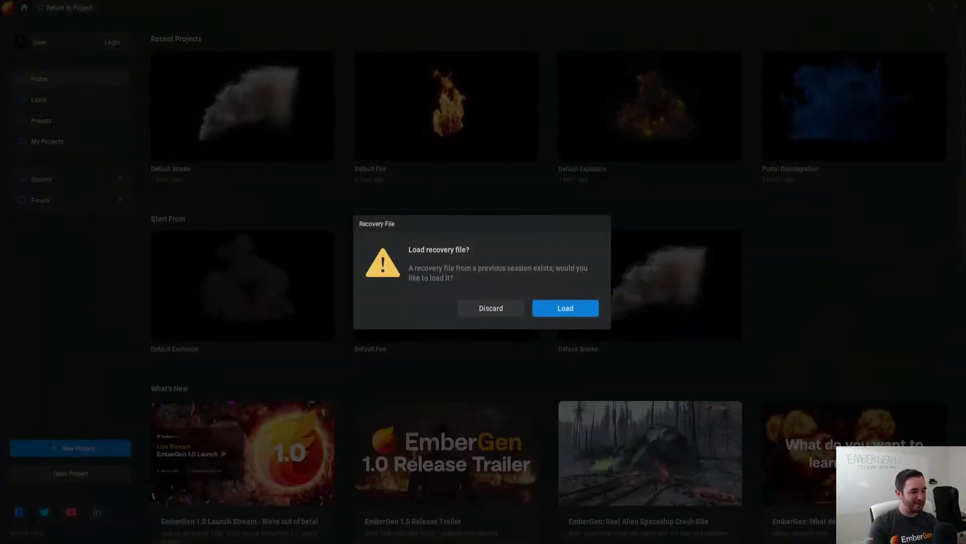
pyautogui.click(491, 308)
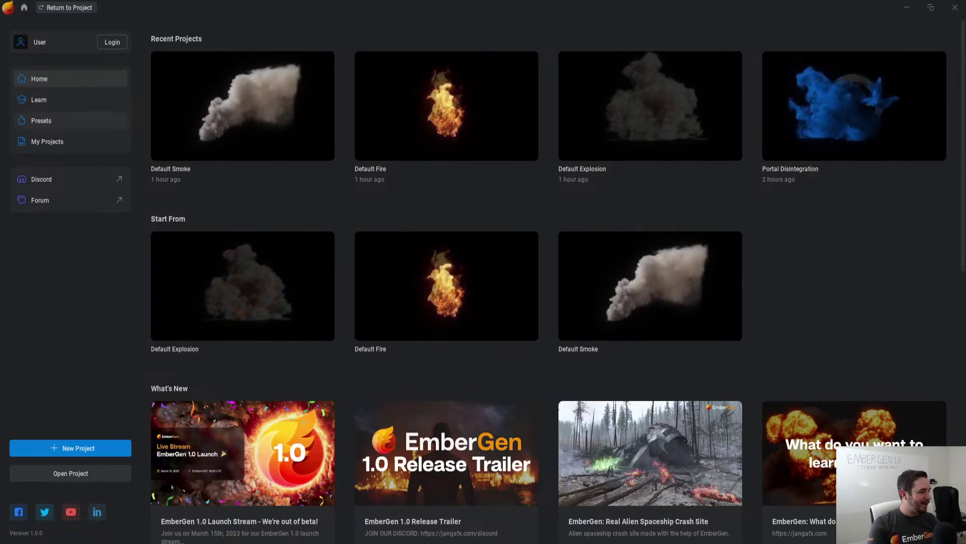
# Step: Browse the preset library and open the Steam Manhole preset
pyautogui.click(70, 120)
pyautogui.scroll(-10, 549, 282)
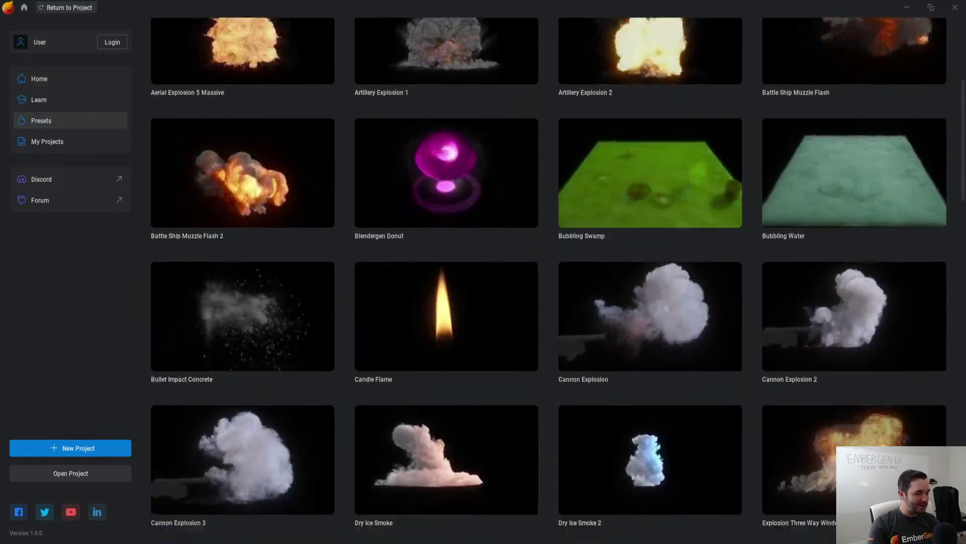
pyautogui.scroll(-15, 549, 282)
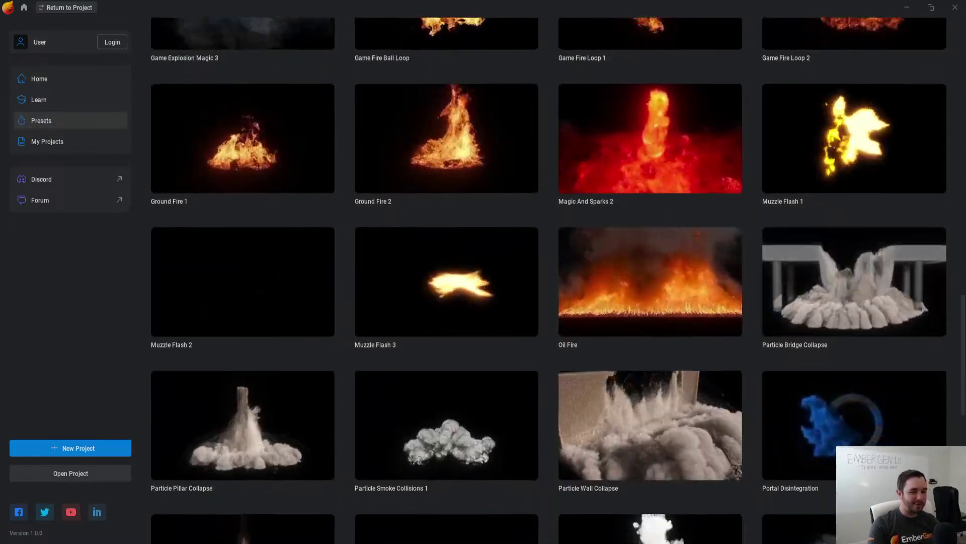
pyautogui.scroll(-6, 549, 282)
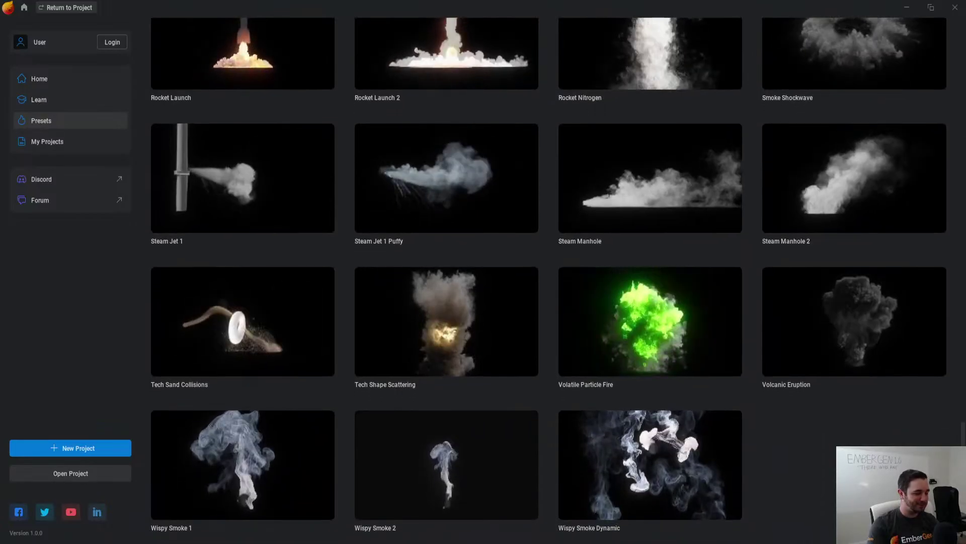
pyautogui.scroll(2, 548, 282)
pyautogui.scroll(7, 549, 282)
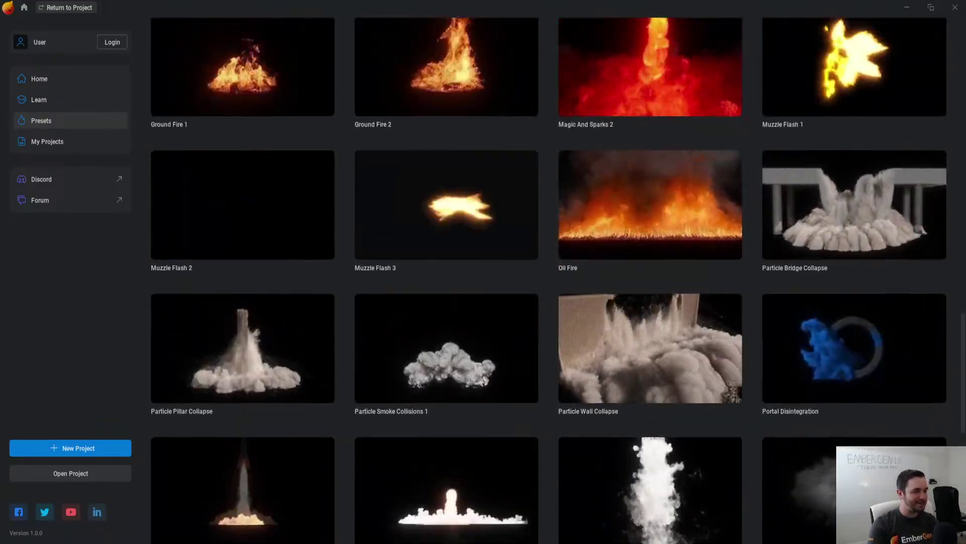
pyautogui.scroll(-3, 548, 282)
pyautogui.scroll(-2, 650, 423)
pyautogui.click(649, 428)
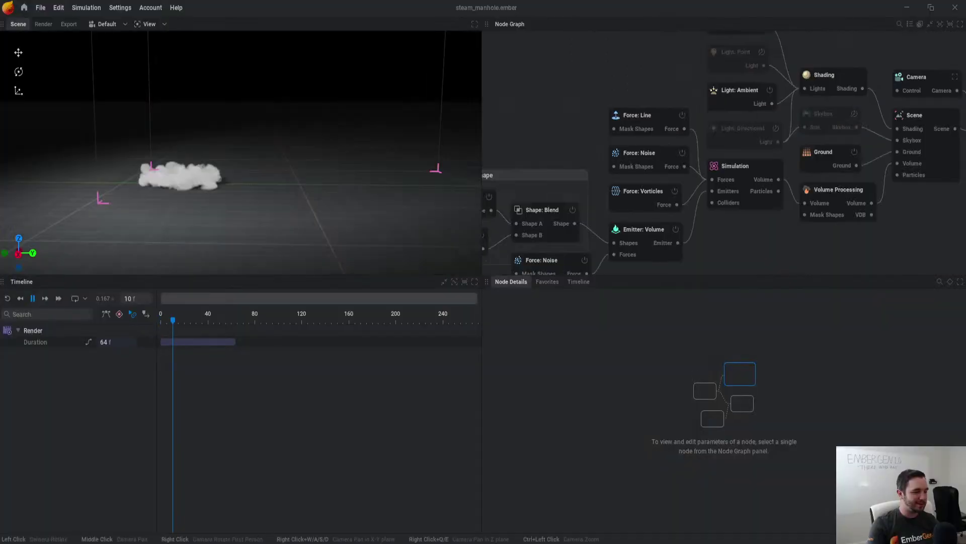
# Step: Set the Simulation node's upscaling to X3, apply the new resolution and view the steam up close
pyautogui.click(727, 175)
pyautogui.click(674, 428)
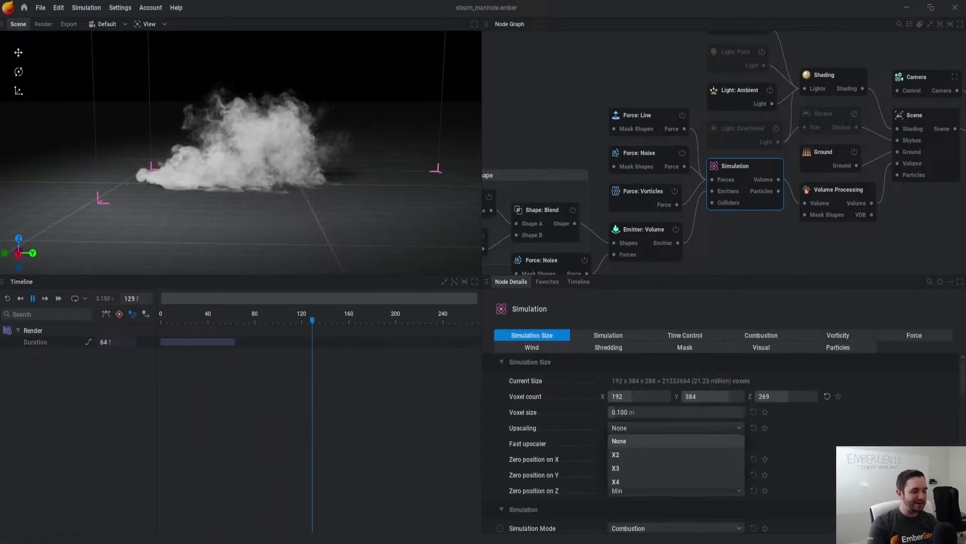
pyautogui.click(629, 463)
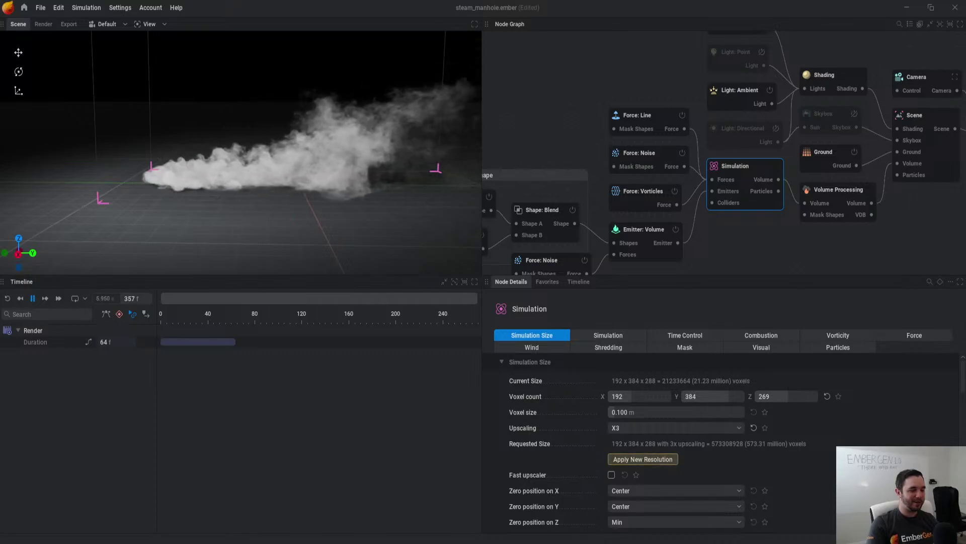
pyautogui.click(642, 459)
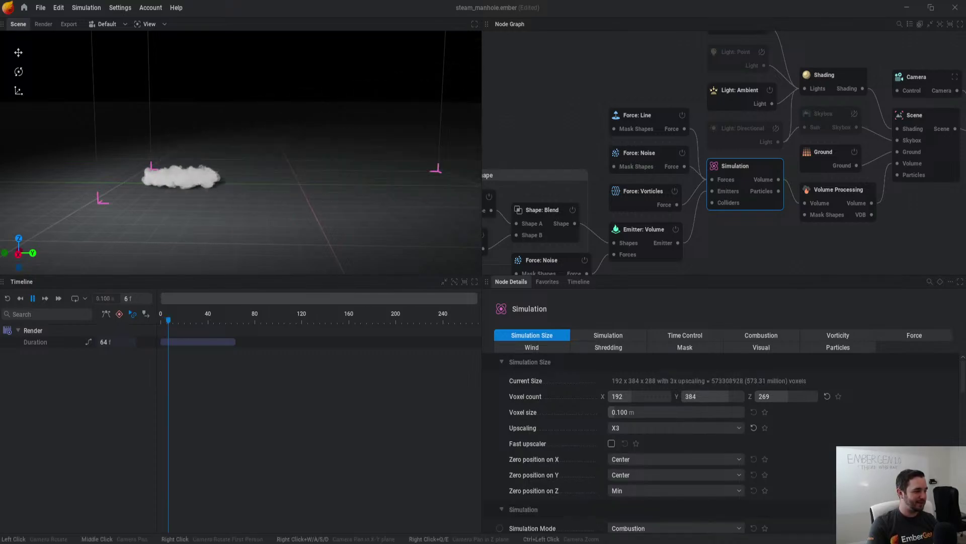
pyautogui.scroll(3, 240, 152)
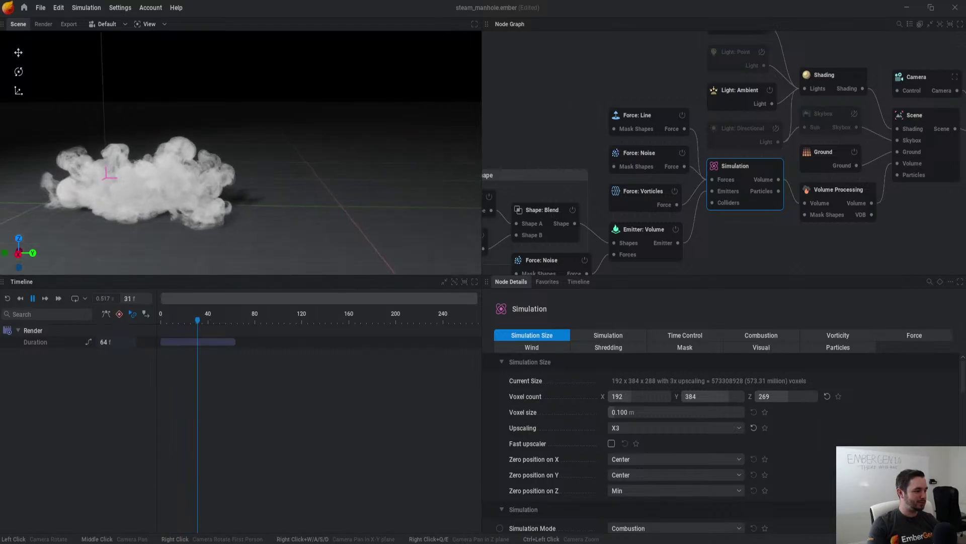
# Step: Inspect the X3-upscaled steam in a maximized viewport, set the Simulation node's upscaling to None and apply the new resolution
pyautogui.hotkey('ctrl', 'space')
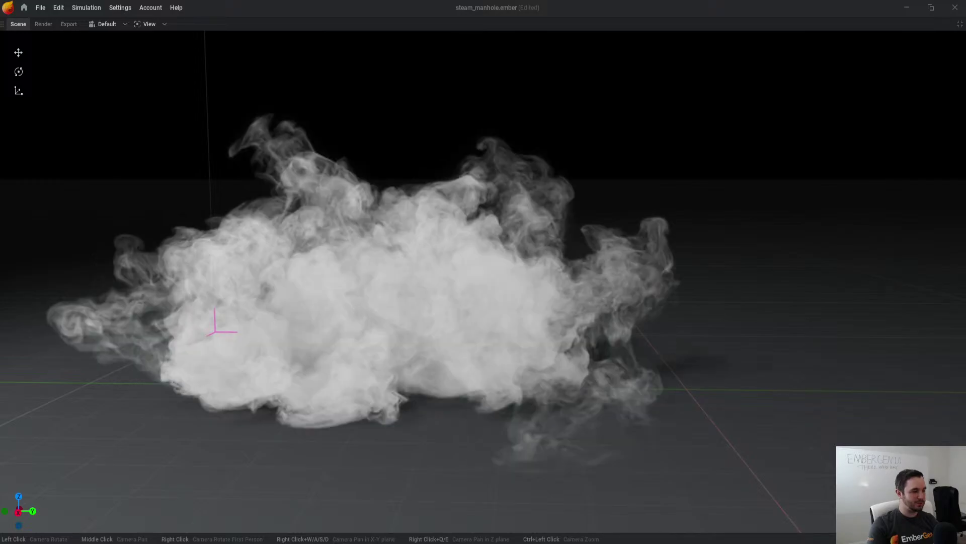
pyautogui.scroll(-3, 483, 281)
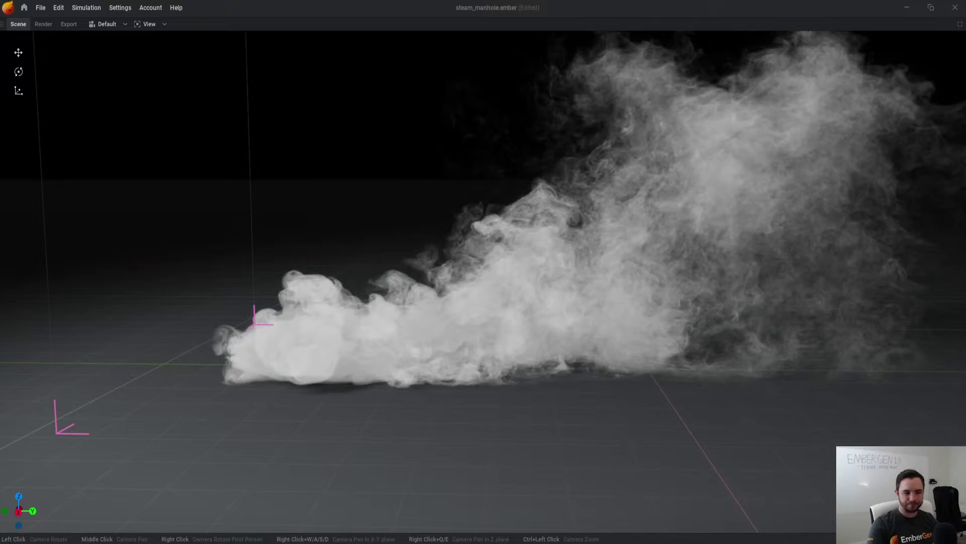
pyautogui.hotkey('ctrl', 'space')
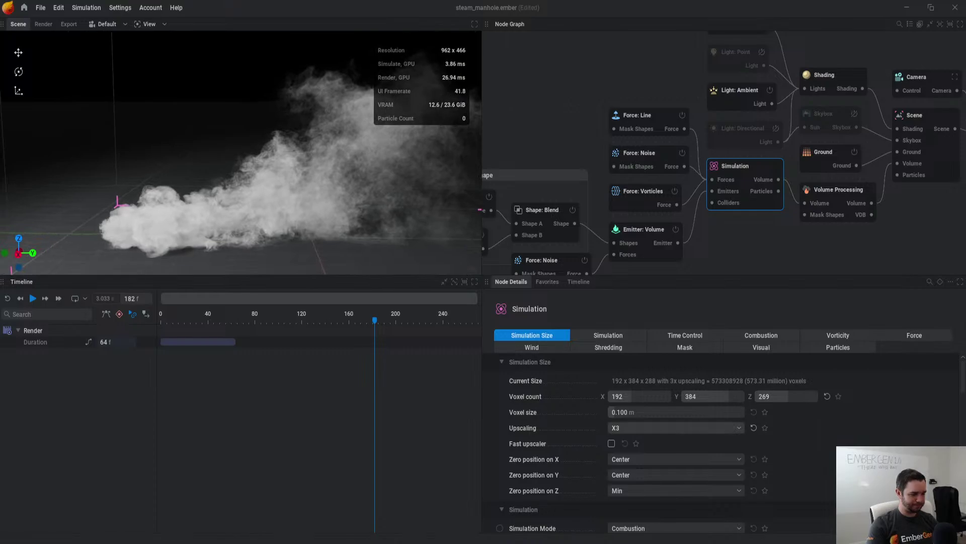
pyautogui.click(674, 427)
pyautogui.click(620, 441)
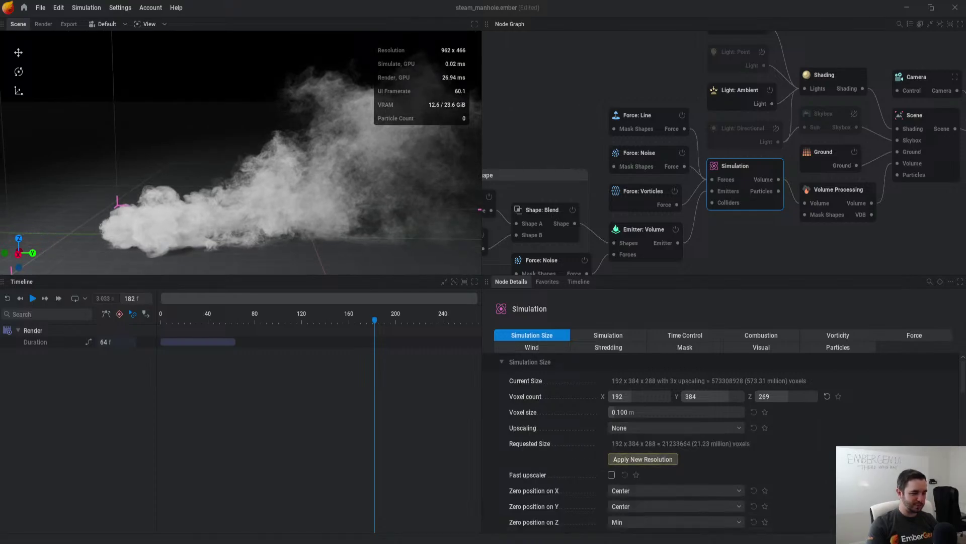
pyautogui.click(642, 459)
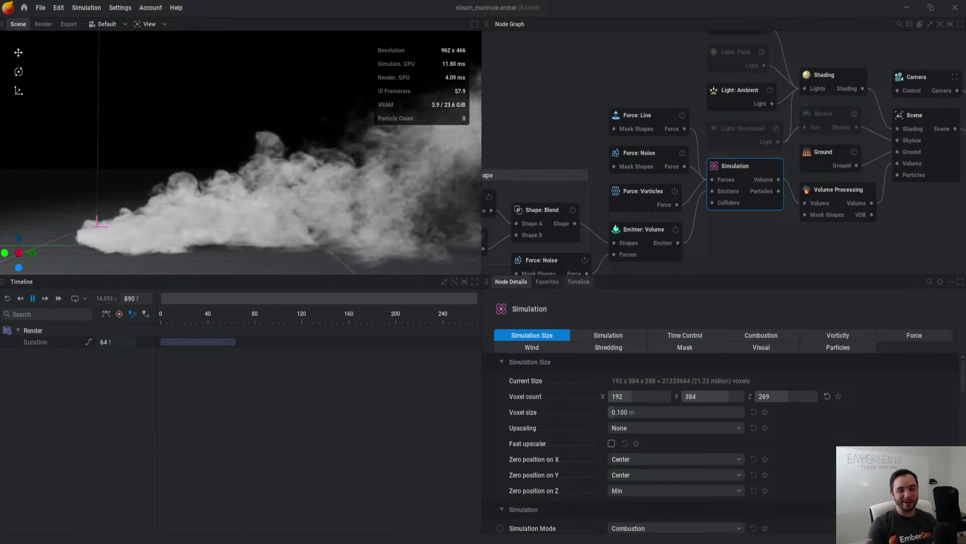
# Step: Open the Wispy Smoke Dynamic preset from the preset library and view its smoke in a maximized viewport
pyautogui.click(23, 8)
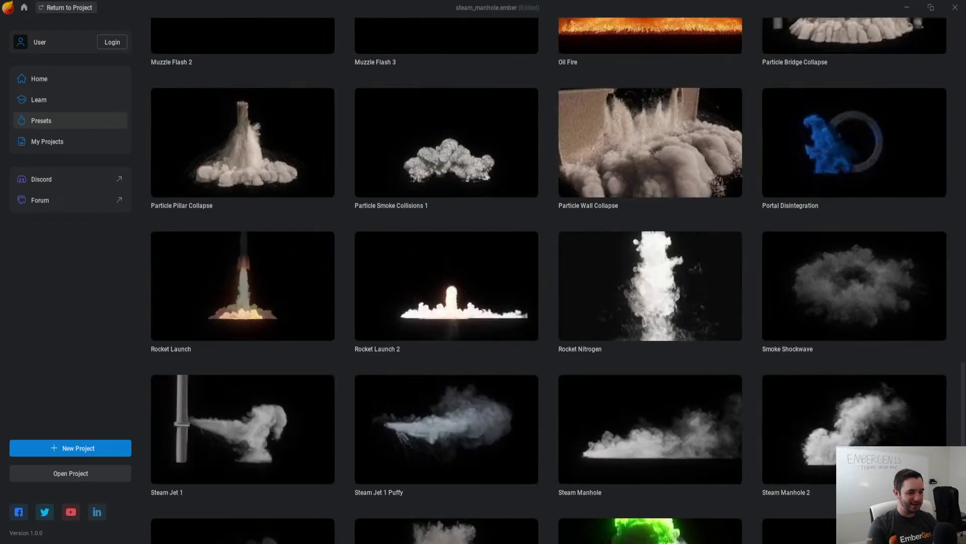
pyautogui.scroll(-2, 549, 281)
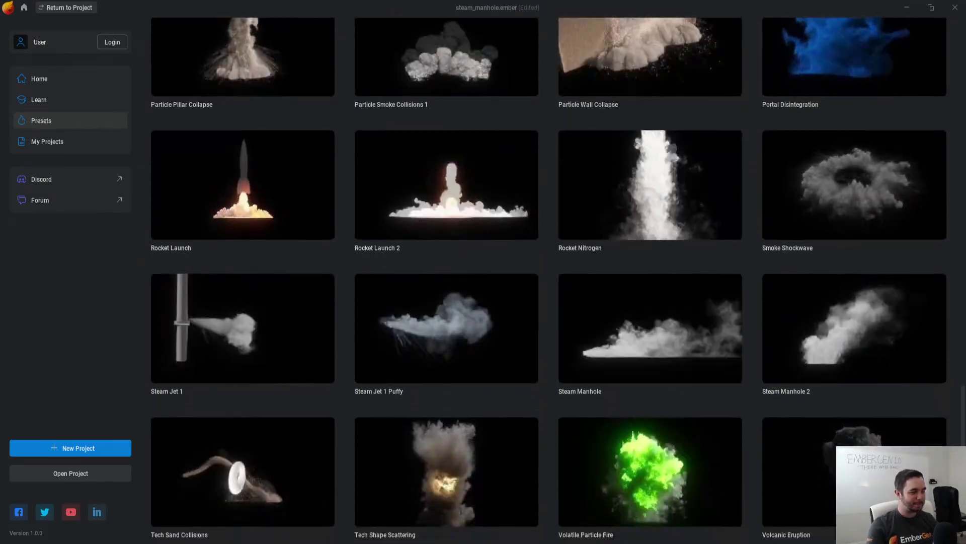
pyautogui.scroll(-3, 548, 282)
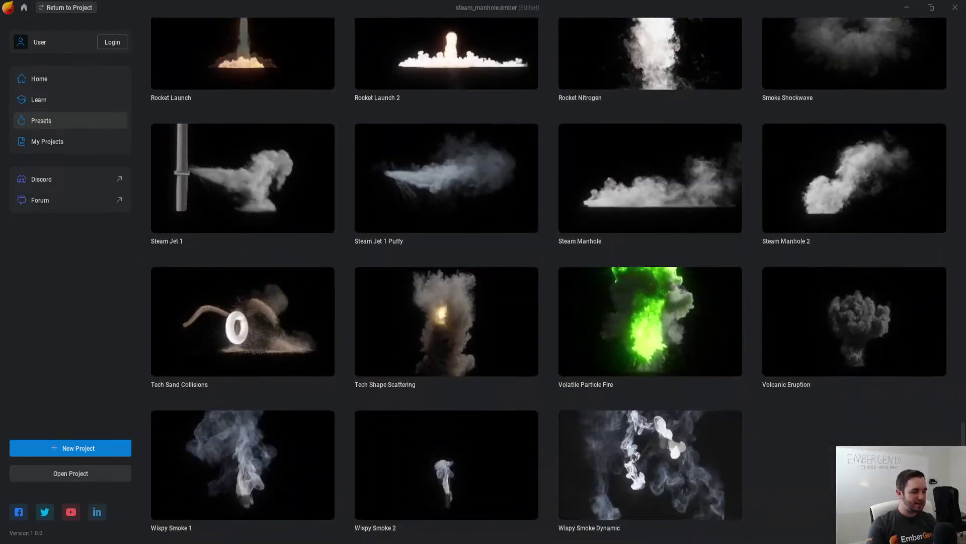
pyautogui.click(650, 464)
pyautogui.press('Return')
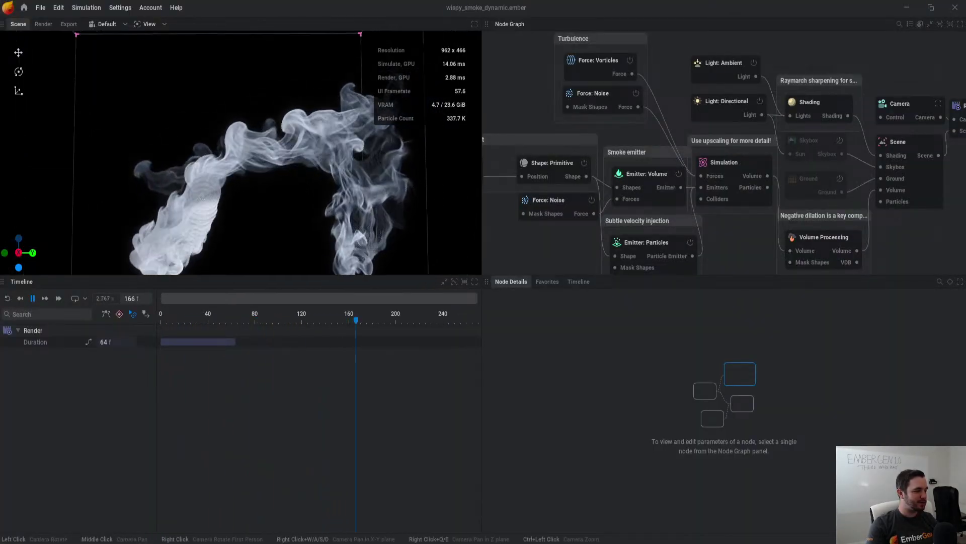
pyautogui.hotkey('ctrl', 'space')
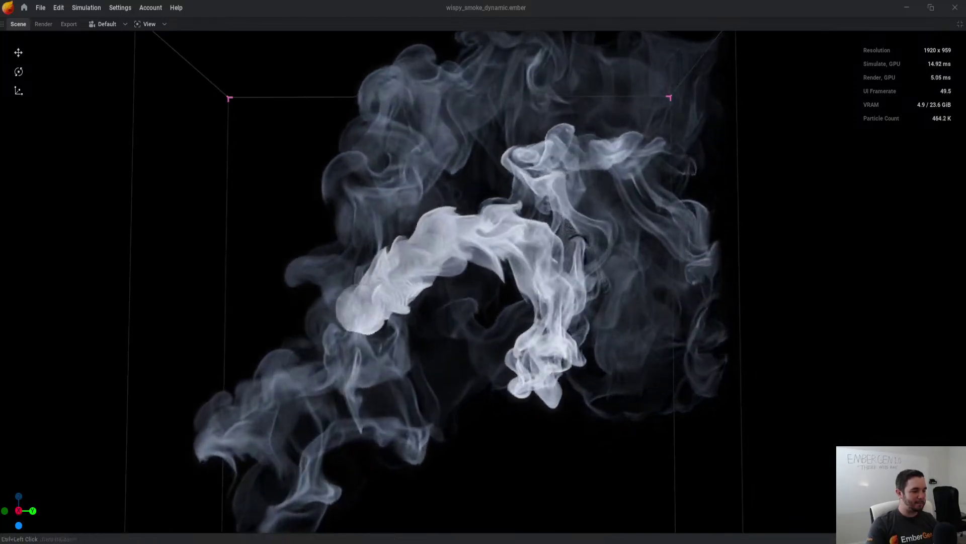
pyautogui.hotkey('ctrl', 'space')
# Step: Turn off Fill motion gaps on the Shape: Primitive node and inspect the smoke trail up close
pyautogui.click(650, 148)
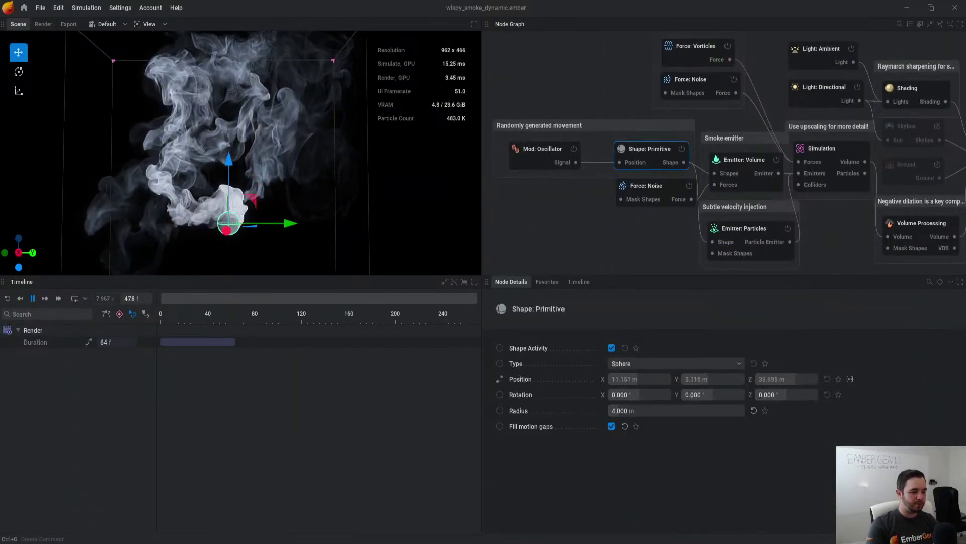
pyautogui.click(611, 426)
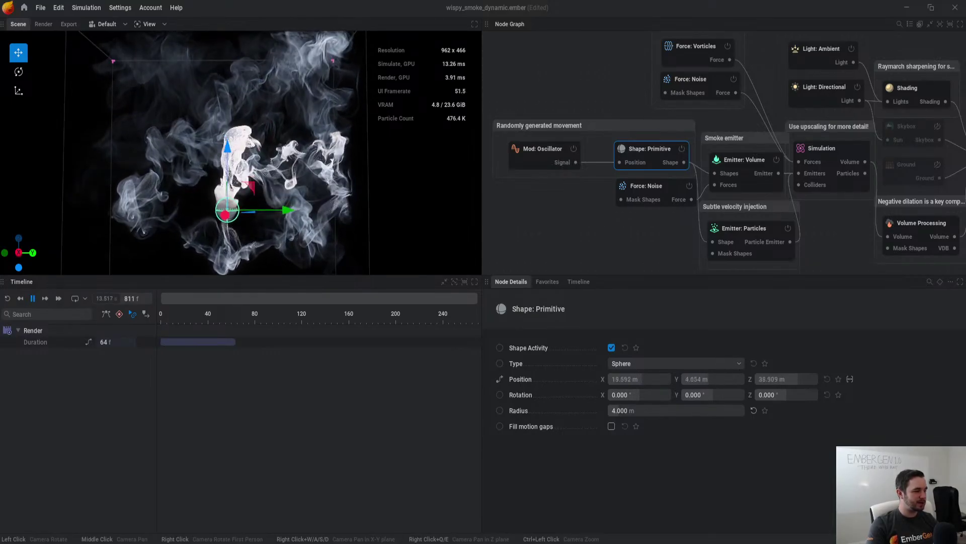
pyautogui.scroll(10, 241, 152)
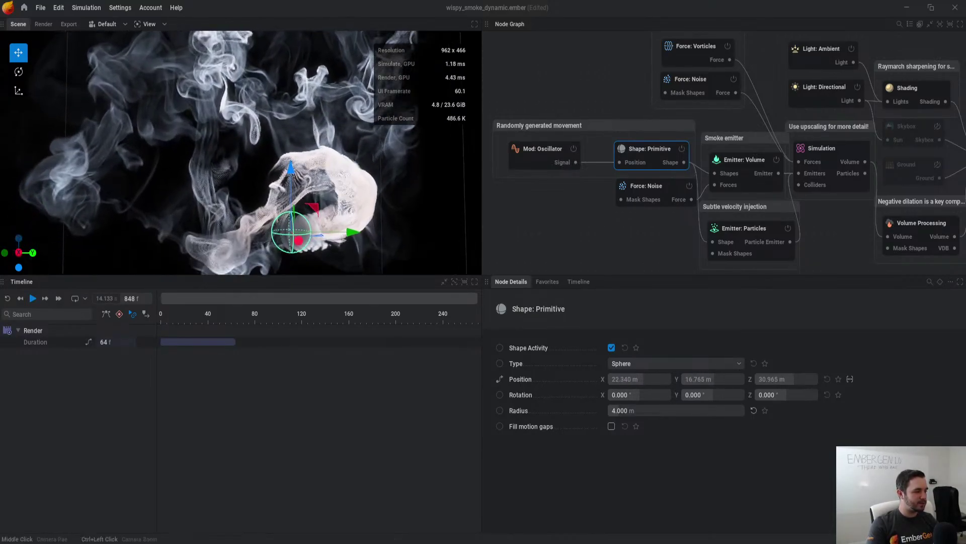
pyautogui.press('space')
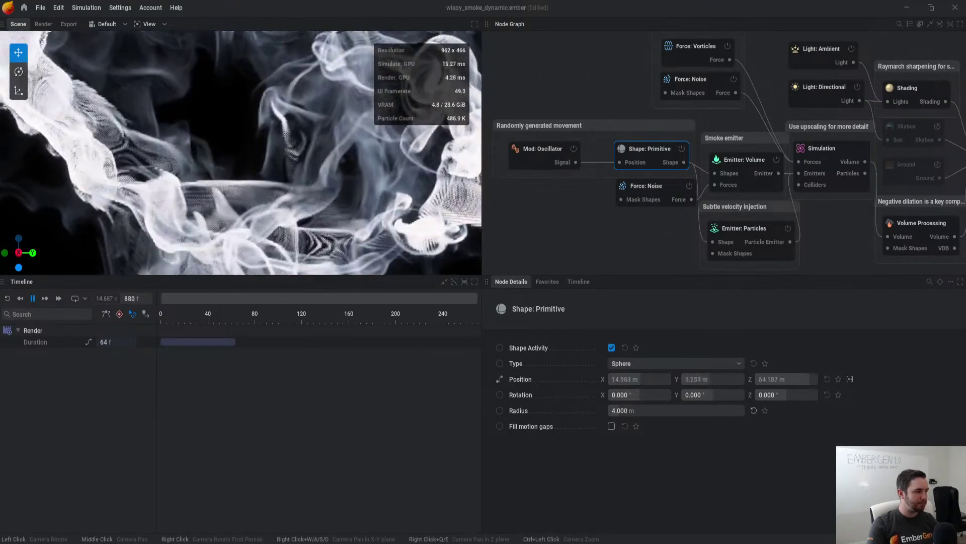
# Step: Turn Fill motion gaps back on for the sphere shape, deselect the node and make the node graph area taller
pyautogui.click(611, 426)
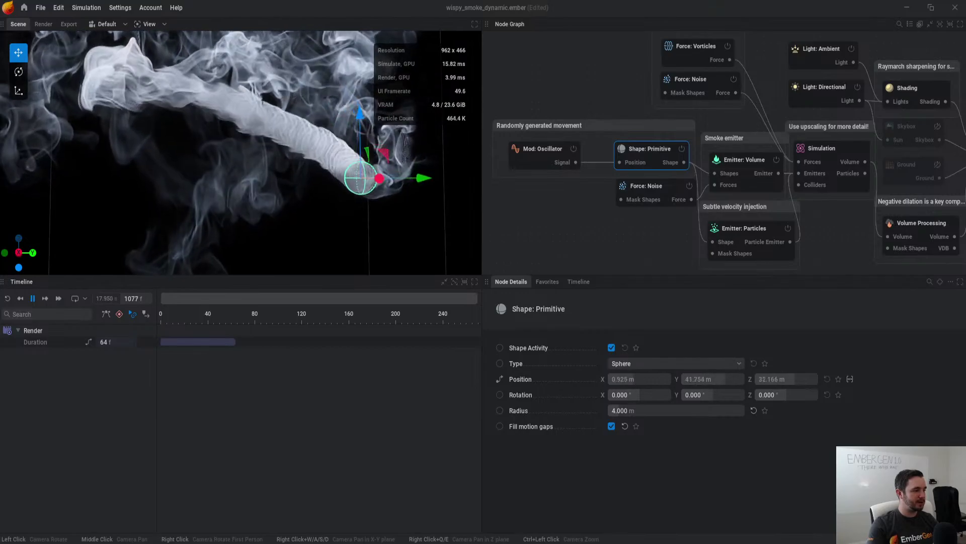
pyautogui.scroll(-3, 241, 152)
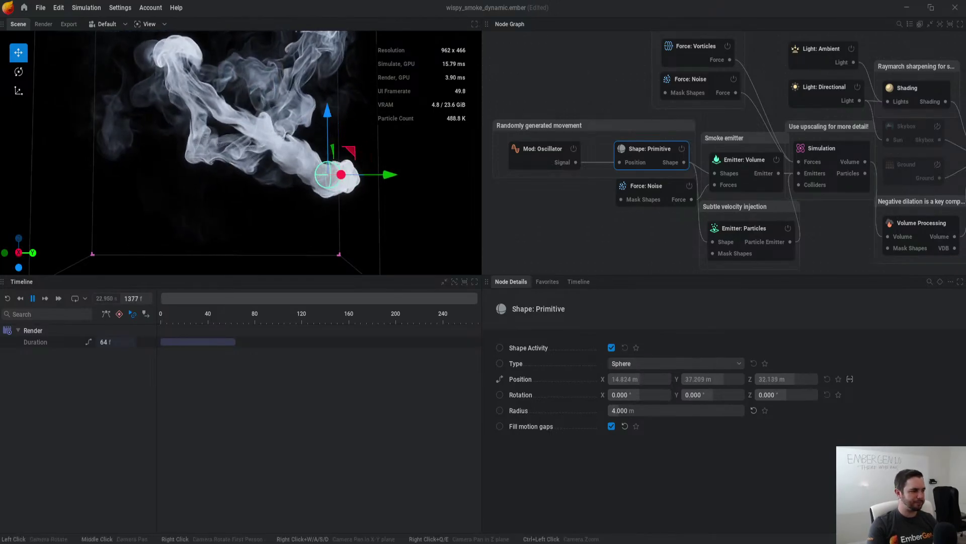
pyautogui.moveTo(287, 136); pyautogui.dragTo(302, 191, button='middle')
pyautogui.click(544, 65)
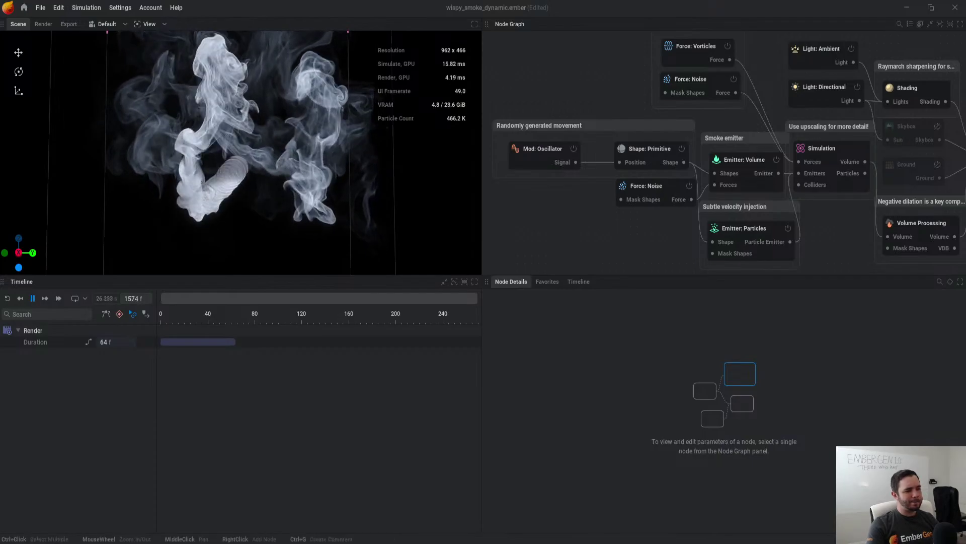
pyautogui.moveTo(579, 81); pyautogui.dragTo(605, 129, button='middle')
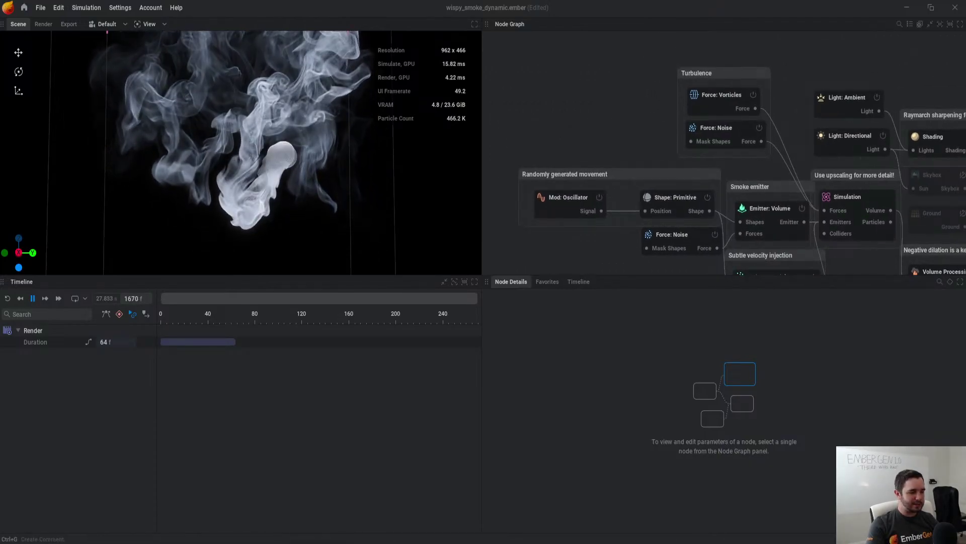
pyautogui.moveTo(603, 275); pyautogui.dragTo(604, 388)
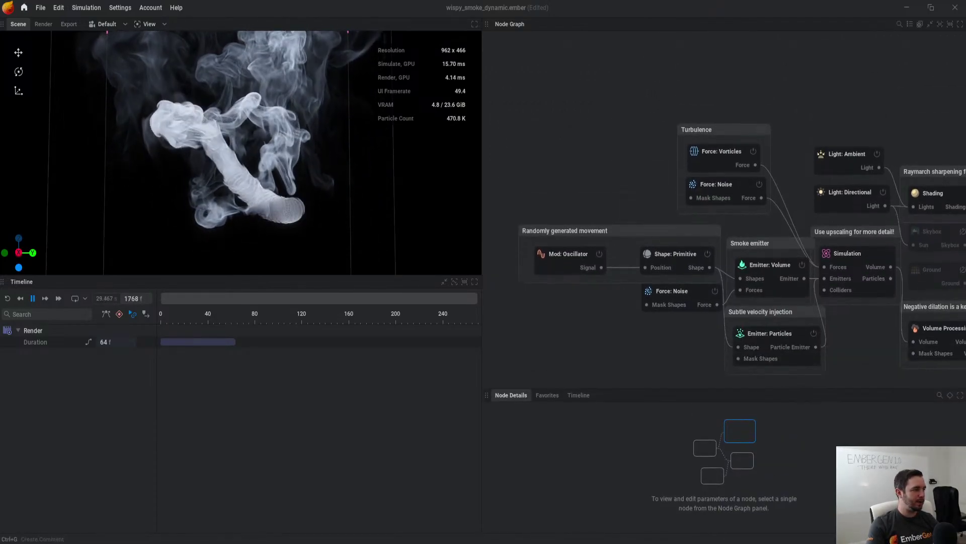
# Step: Browse the preset library up to its beginning, go to the home page and create a new project
pyautogui.click(24, 7)
pyautogui.scroll(7, 549, 282)
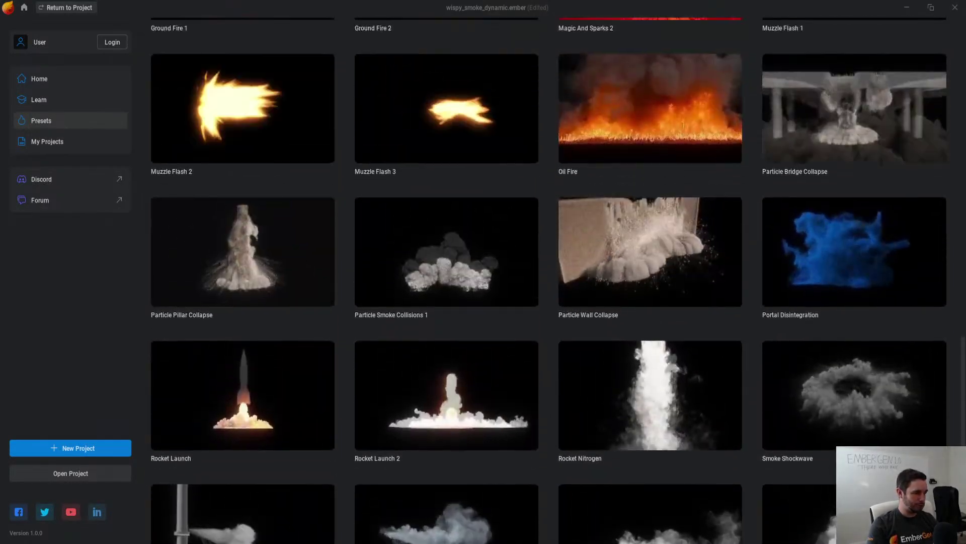
pyautogui.scroll(8, 549, 282)
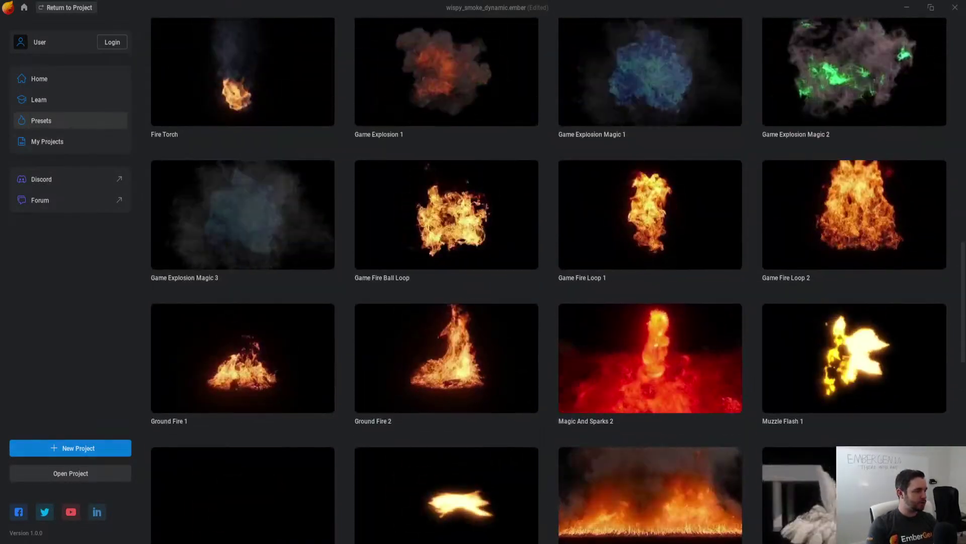
pyautogui.scroll(10, 548, 282)
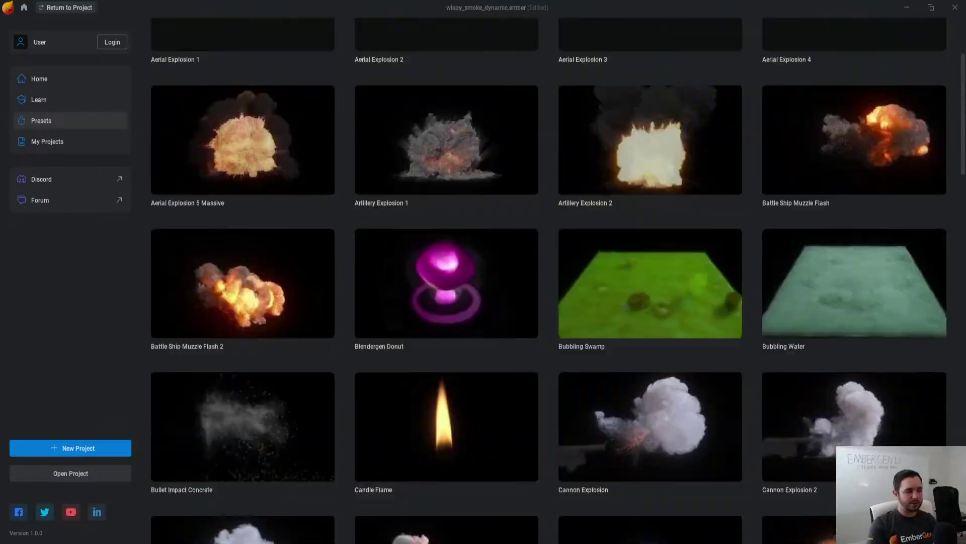
pyautogui.scroll(3, 549, 282)
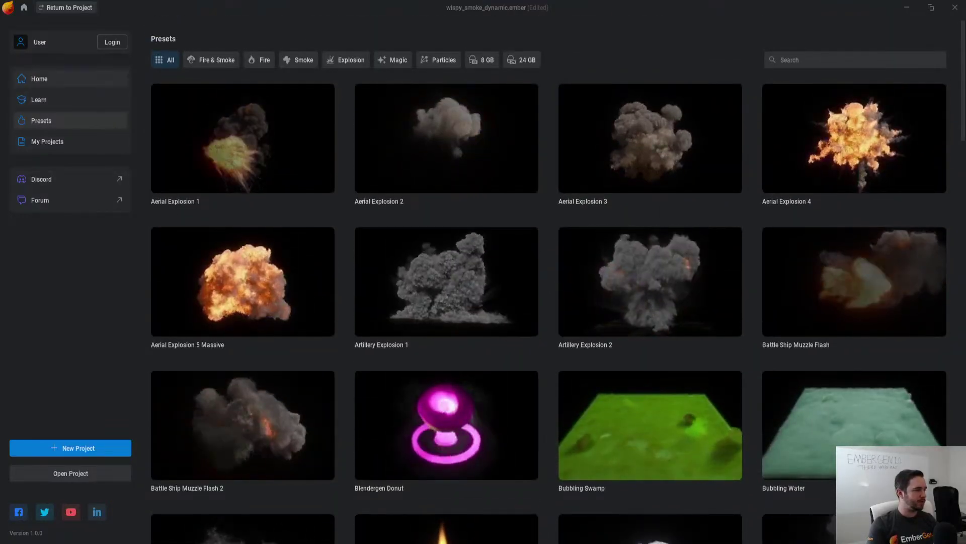
pyautogui.click(39, 78)
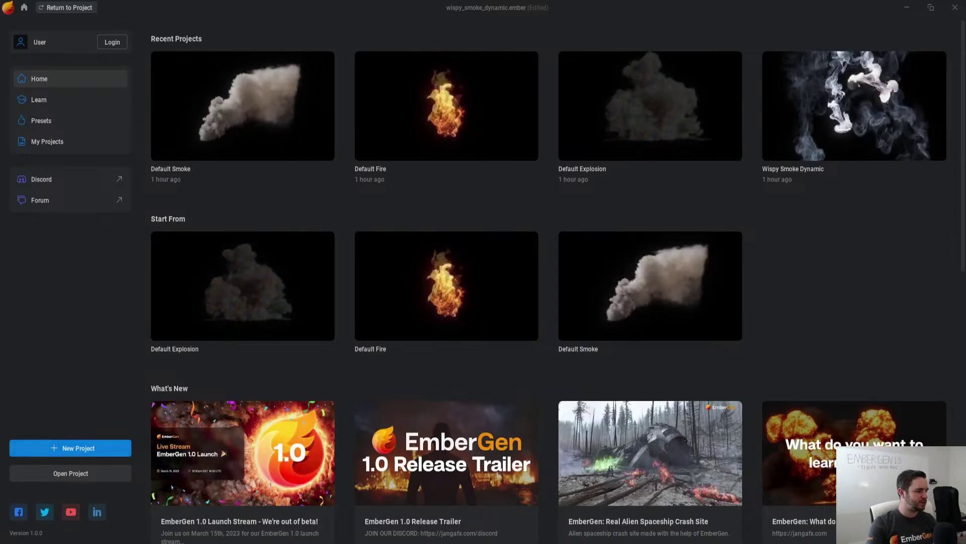
pyautogui.hotkey('ctrl', 'n')
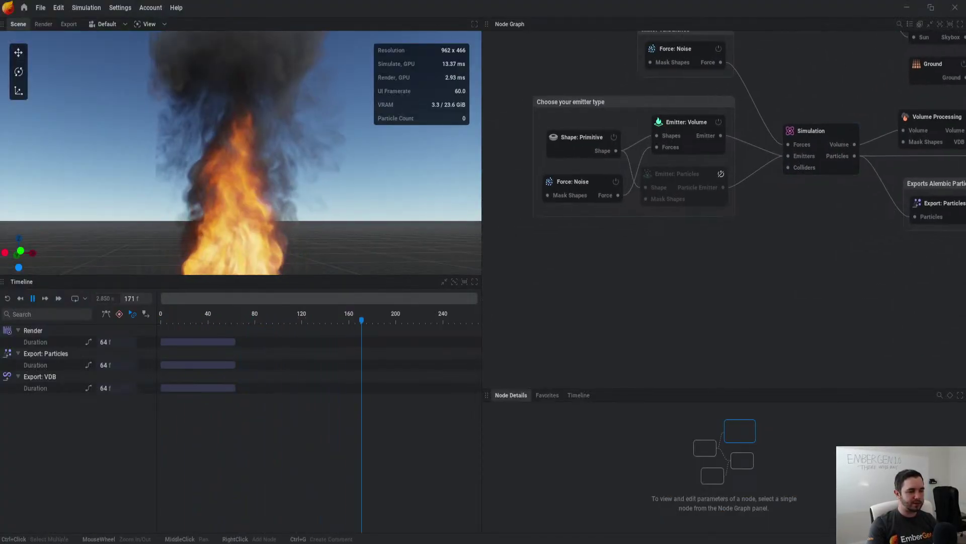
# Step: Disable the Emitter: Volume node, enable Emitter: Particles instead and restart the fire simulation
pyautogui.click(718, 122)
pyautogui.press('r')
pyautogui.moveTo(242, 237); pyautogui.dragTo(238, 171, button='middle')
pyautogui.moveTo(238, 171); pyautogui.dragTo(238, 201)
pyautogui.click(680, 177)
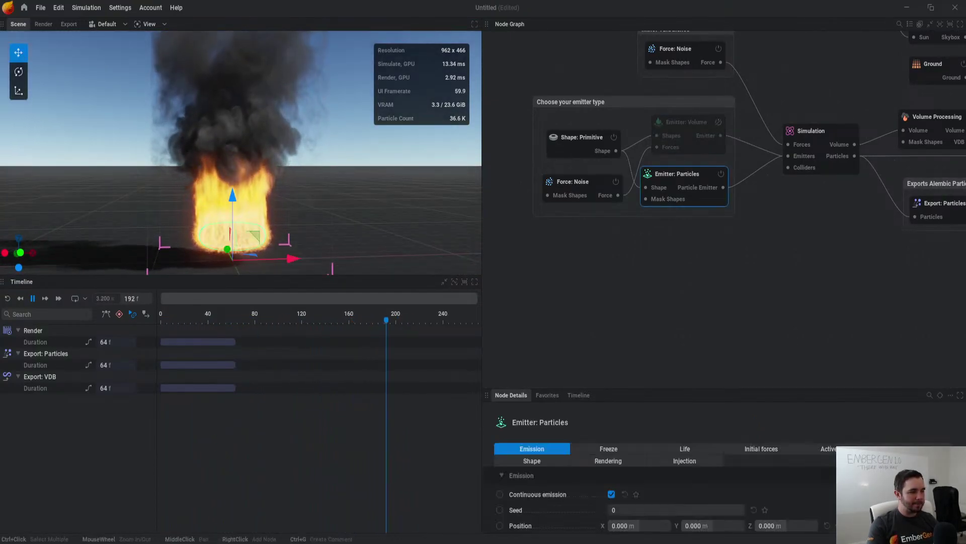
pyautogui.moveTo(725, 251); pyautogui.dragTo(703, 262, button='middle')
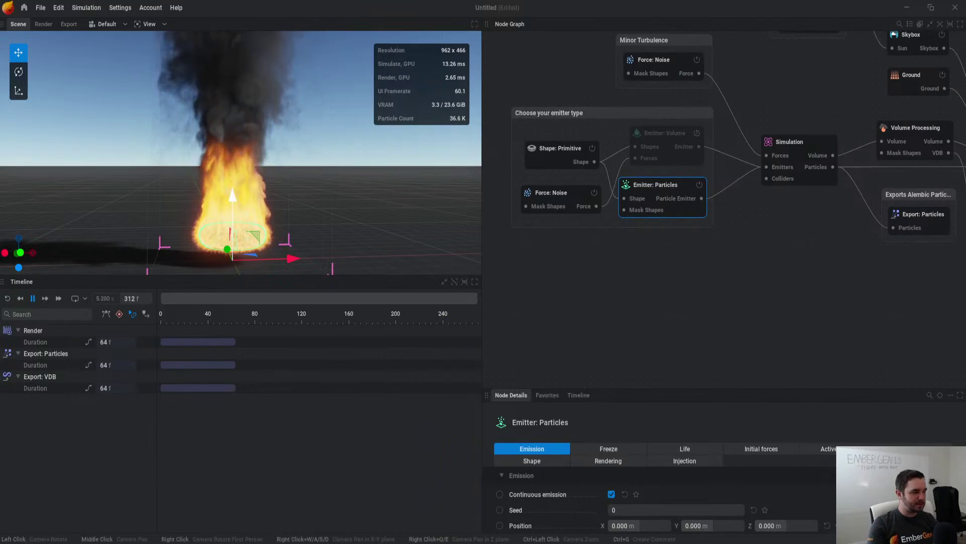
pyautogui.scroll(2, 240, 153)
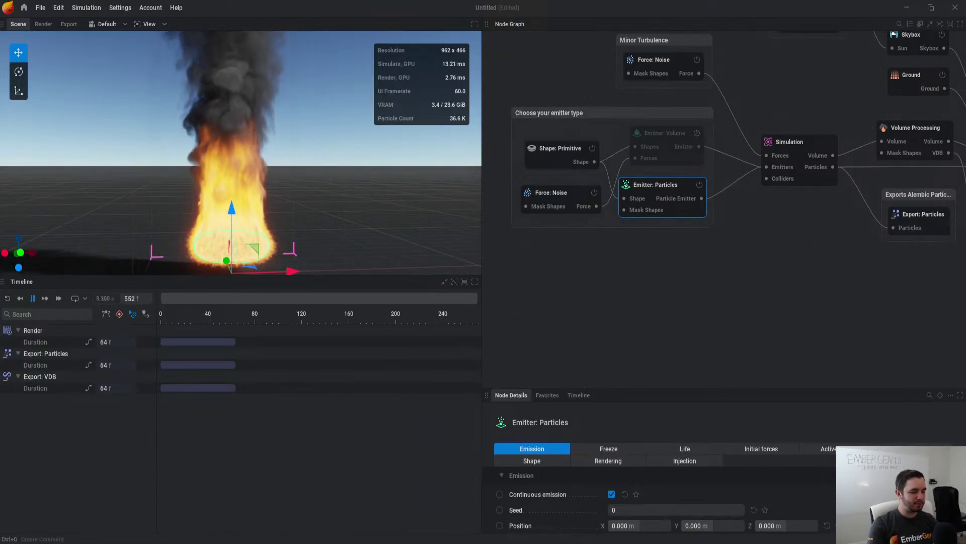
# Step: Set the particle emitter's emission style to Entangled, restart the simulation and pause it after a few frames to inspect the emission
pyautogui.moveTo(724, 388); pyautogui.dragTo(724, 216)
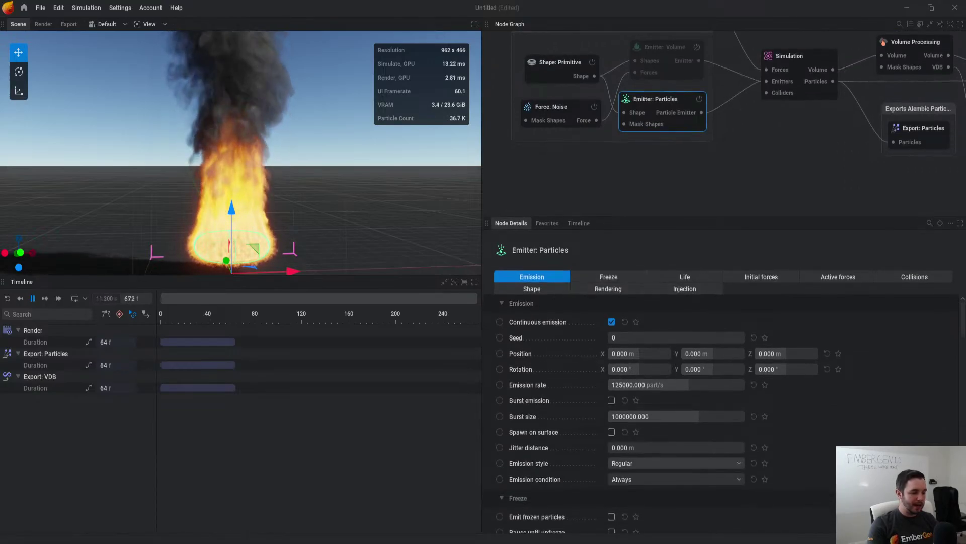
pyautogui.moveTo(287, 271); pyautogui.dragTo(303, 206, button='middle')
pyautogui.scroll(3, 303, 207)
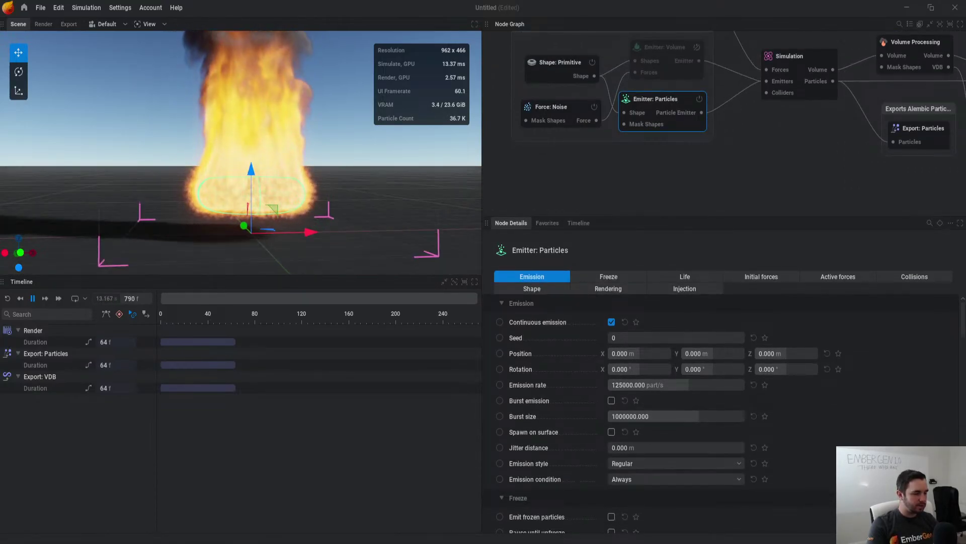
pyautogui.click(674, 463)
pyautogui.click(654, 490)
pyautogui.press('r')
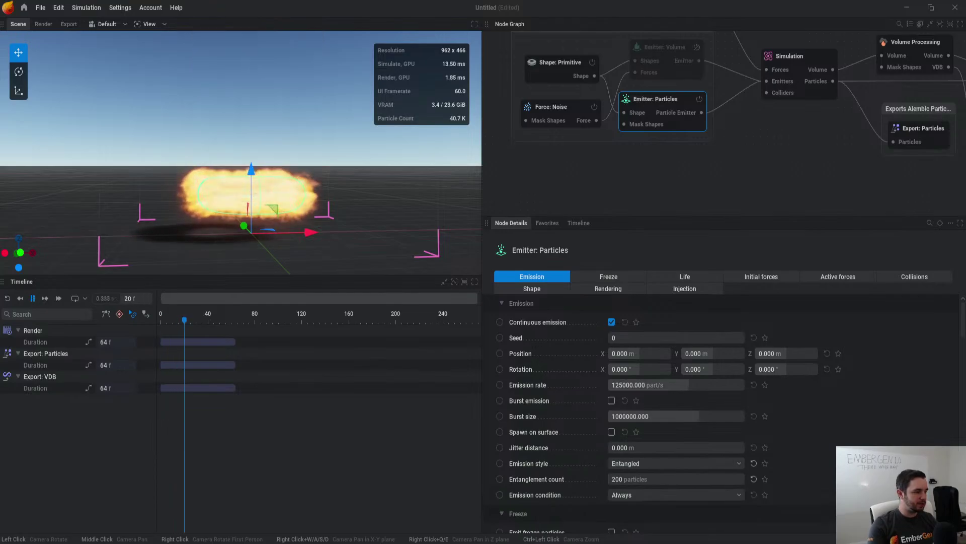
pyautogui.scroll(3, 272, 161)
pyautogui.press('r')
pyautogui.press('space')
pyautogui.moveTo(262, 131); pyautogui.dragTo(285, 217)
pyautogui.moveTo(282, 237); pyautogui.dragTo(265, 151, button='middle')
# Step: Change the Shape: Primitive type to Spiral, resume the simulation, and set its height to 3 m and pinching to 49.333%
pyautogui.click(560, 69)
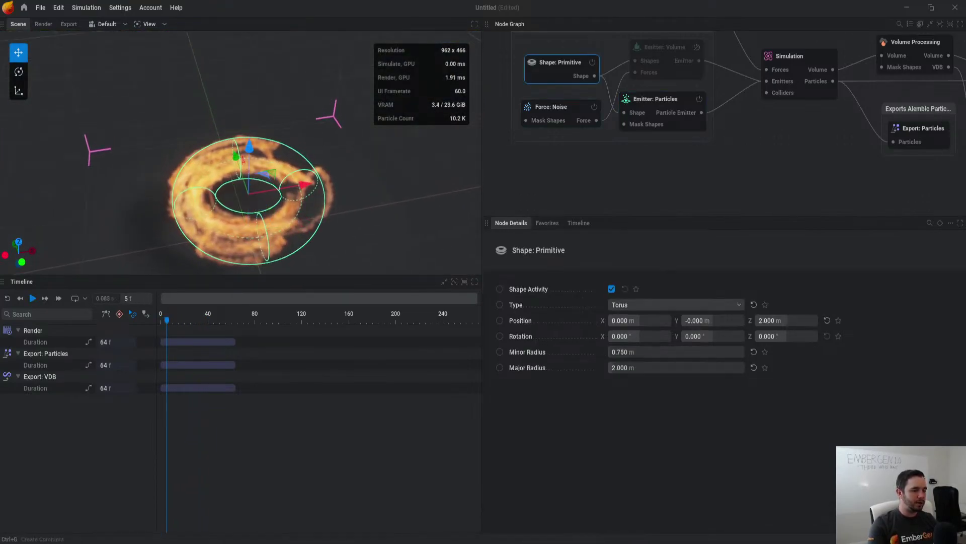
pyautogui.click(675, 304)
pyautogui.click(624, 481)
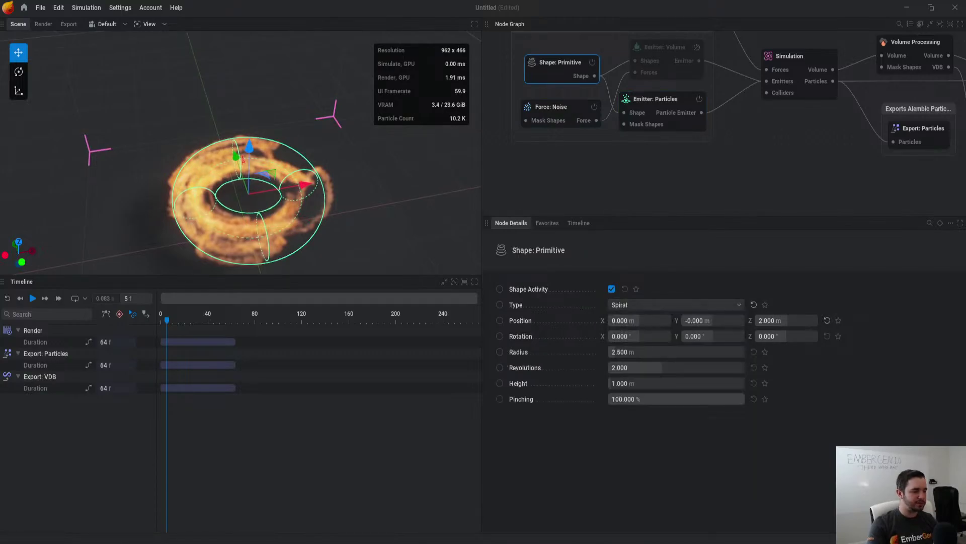
pyautogui.press('space')
pyautogui.moveTo(282, 202); pyautogui.dragTo(284, 156)
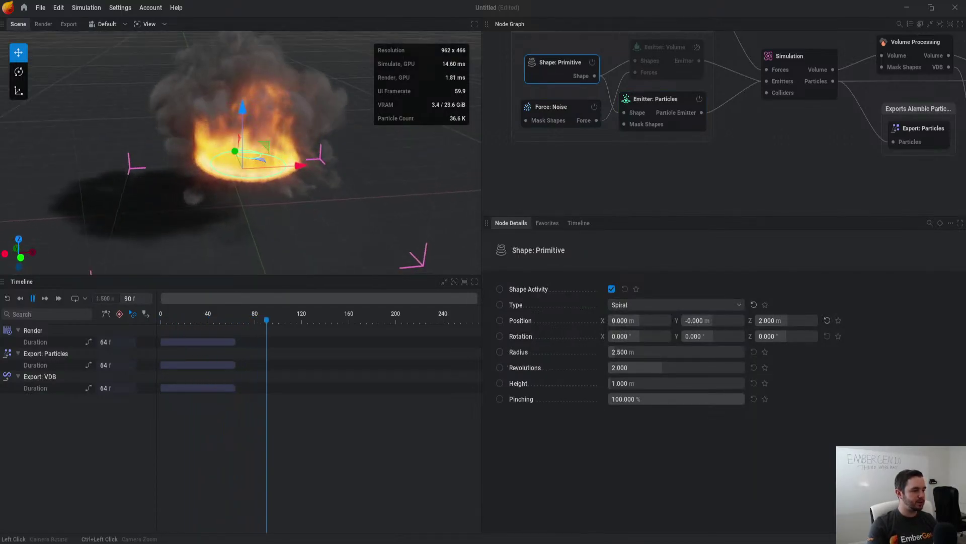
pyautogui.moveTo(624, 383); pyautogui.dragTo(676, 399)
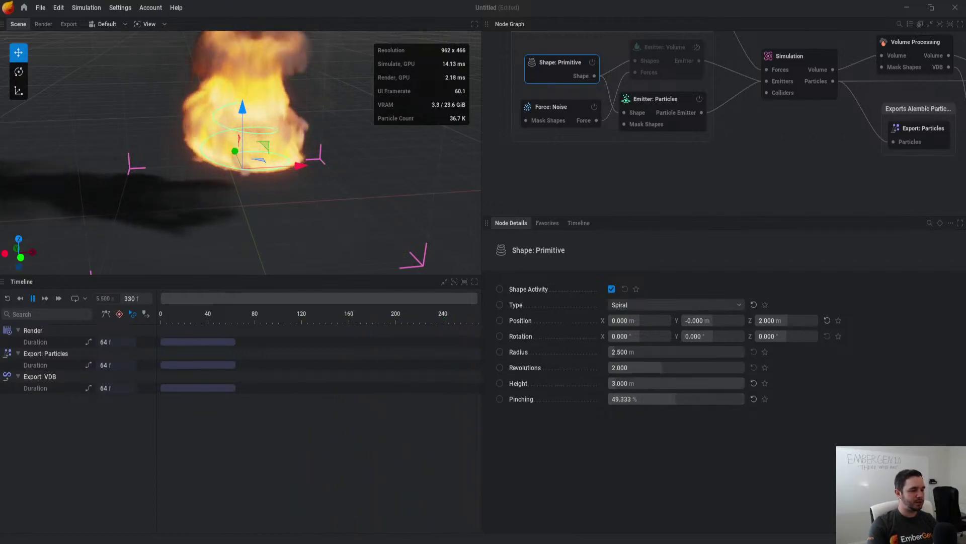
# Step: Set the spiral shape's revolutions to 2.517 and restart the simulation to inspect the fire from a lower angle
pyautogui.moveTo(617, 367); pyautogui.dragTo(677, 368)
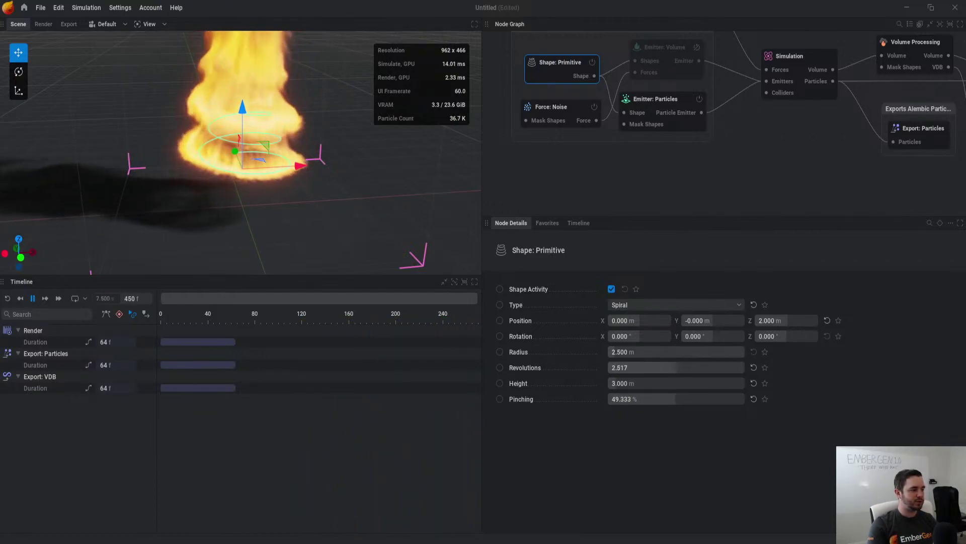
pyautogui.scroll(-3, 241, 151)
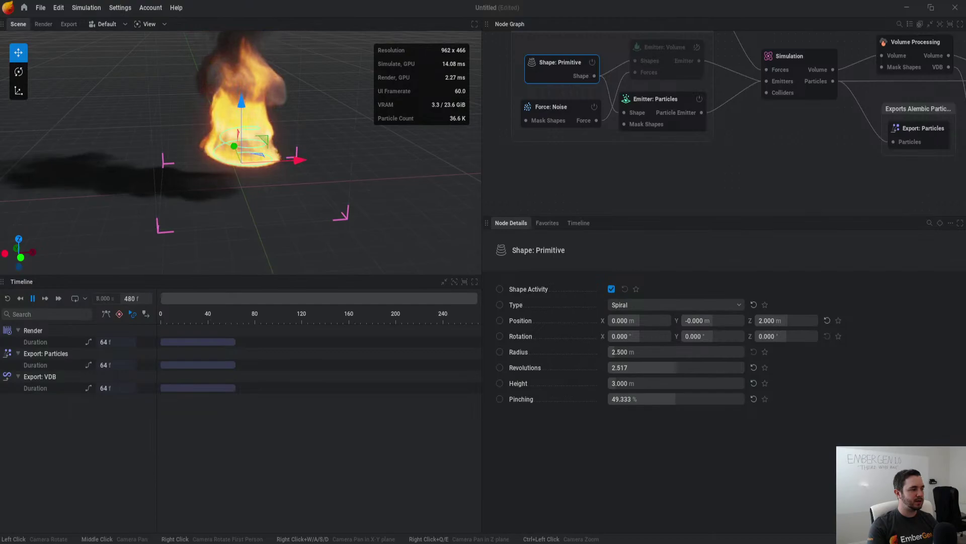
pyautogui.moveTo(241, 161); pyautogui.dragTo(241, 121)
pyautogui.press('r')
pyautogui.moveTo(242, 120); pyautogui.dragTo(242, 151, button='middle')
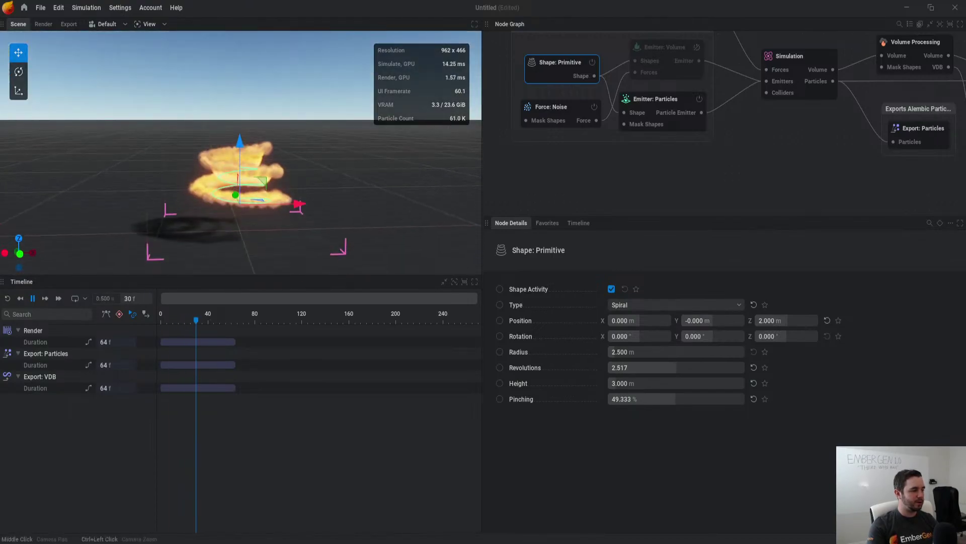
pyautogui.press('r')
pyautogui.scroll(3, 241, 152)
pyautogui.scroll(-3, 647, 180)
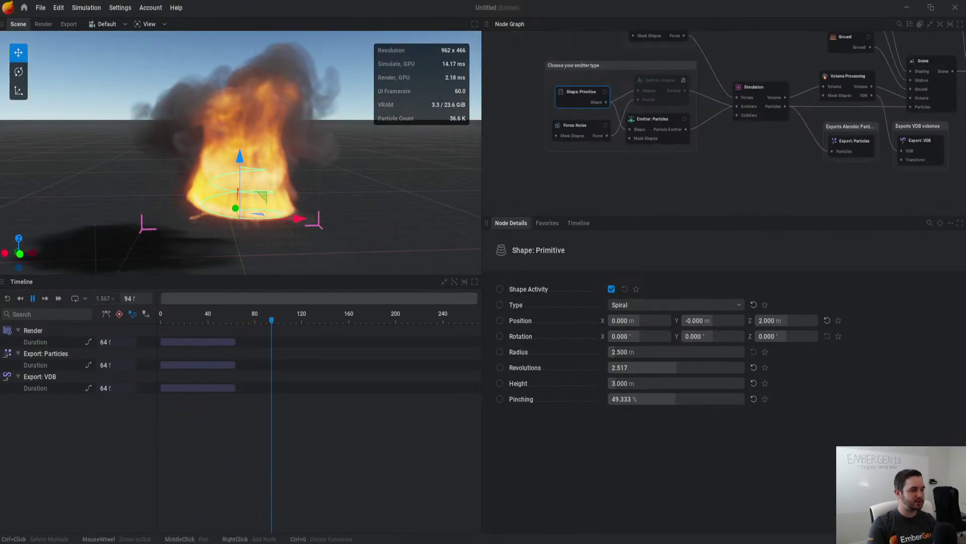
# Step: Enable the Emitter: Volume node, set its additional pressure rate to 246.667 %/s and restart the simulation
pyautogui.click(683, 80)
pyautogui.press('r')
pyautogui.click(660, 80)
pyautogui.click(761, 277)
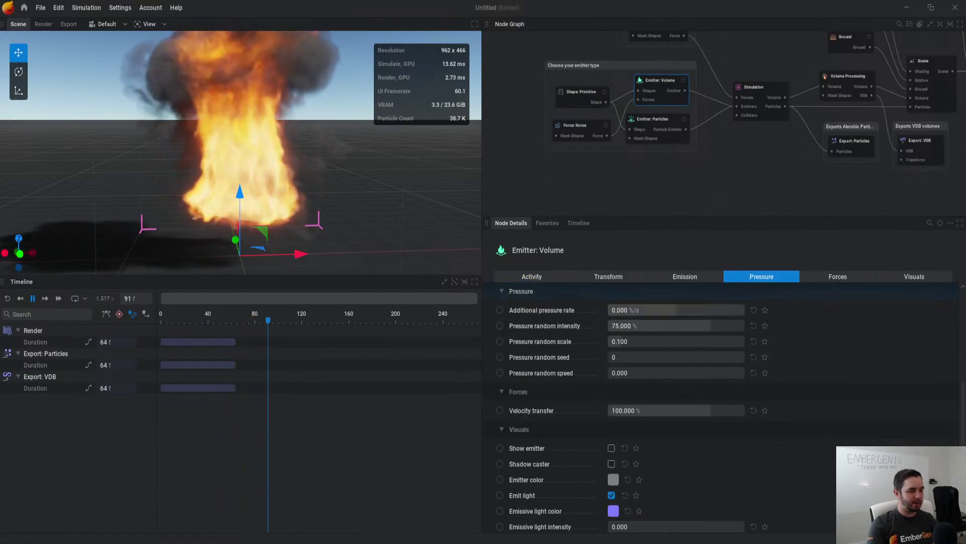
pyautogui.moveTo(676, 311); pyautogui.dragTo(694, 310)
pyautogui.press('r')
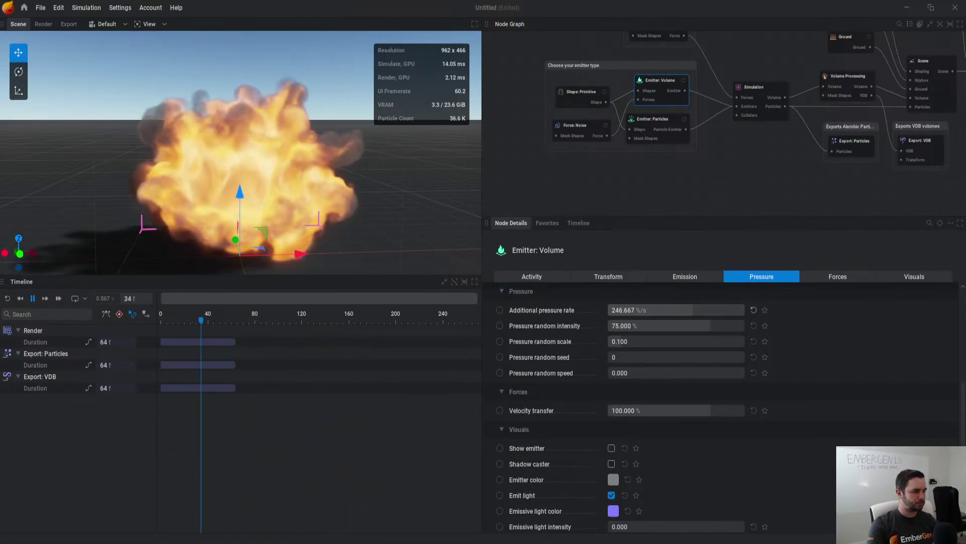
pyautogui.press('r')
pyautogui.press('r')
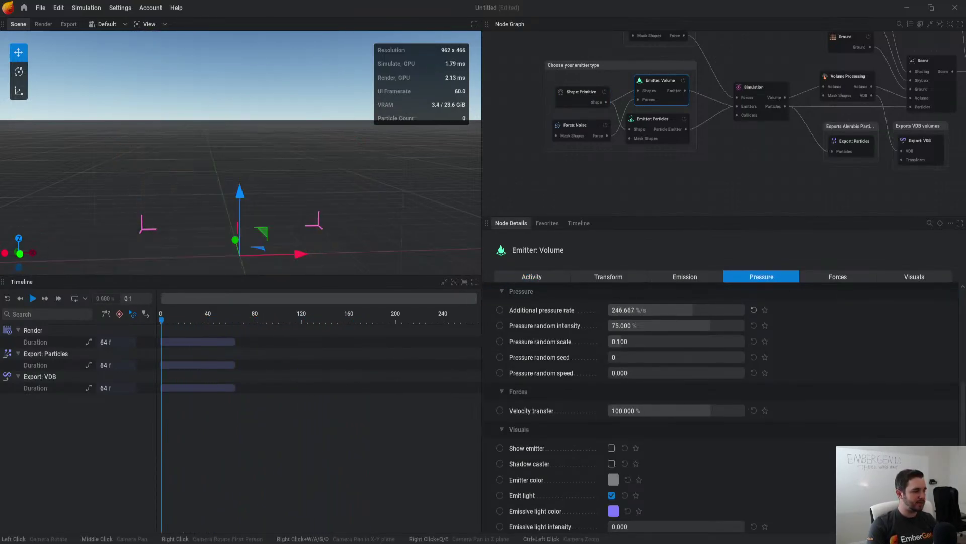
# Step: Set the minimum emission speed limit of the Emitter: Particles node to 75, run the simulation and pause it
pyautogui.press('space')
pyautogui.click(654, 120)
pyautogui.click(762, 276)
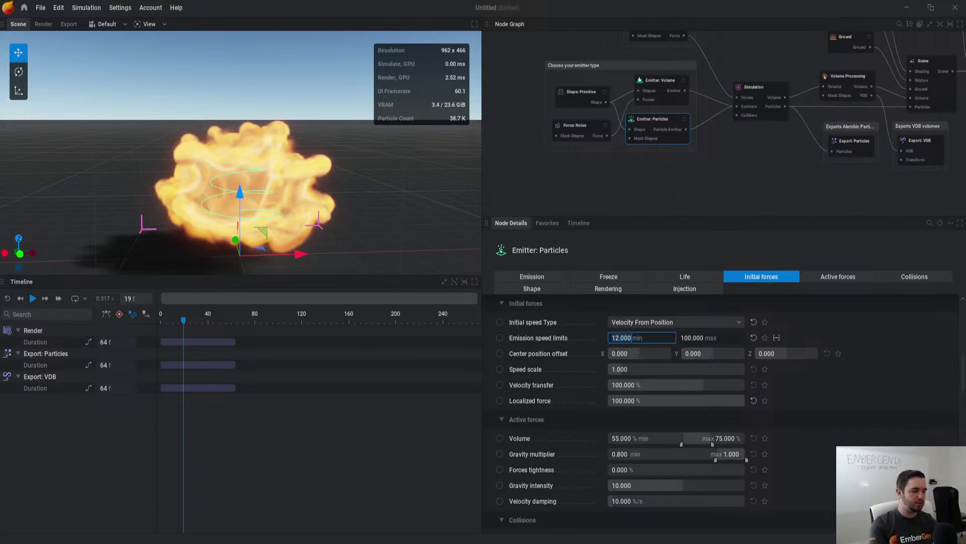
pyautogui.write('5')
pyautogui.press('Return')
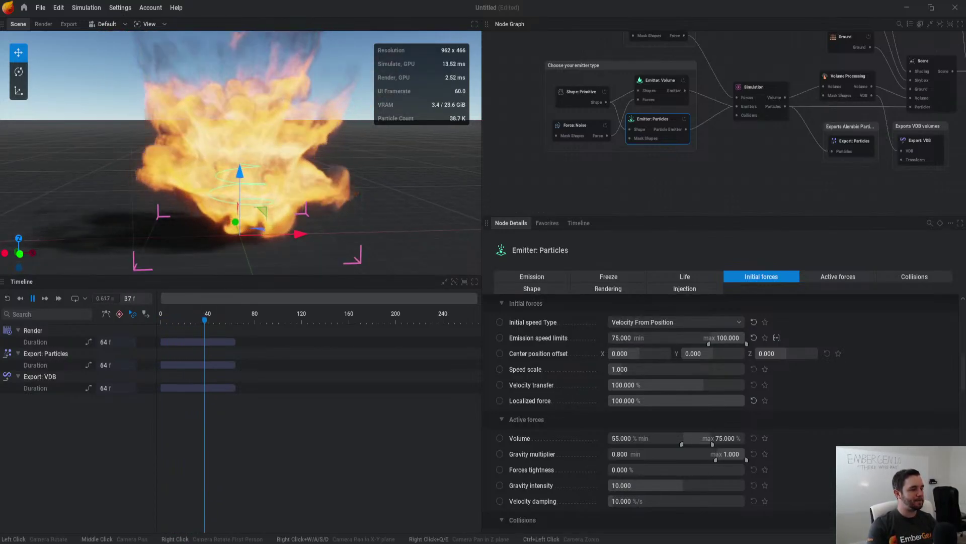
pyautogui.press('space')
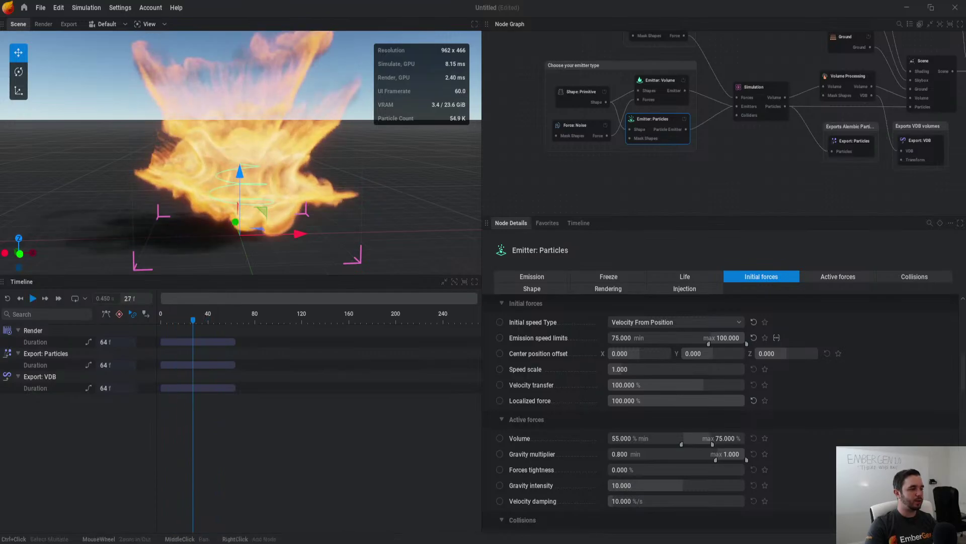
# Step: Set the Simulation node's voxel size to 0.5 m, apply the new resolution and play the simulation
pyautogui.moveTo(755, 151); pyautogui.dragTo(739, 182, button='middle')
pyautogui.click(744, 119)
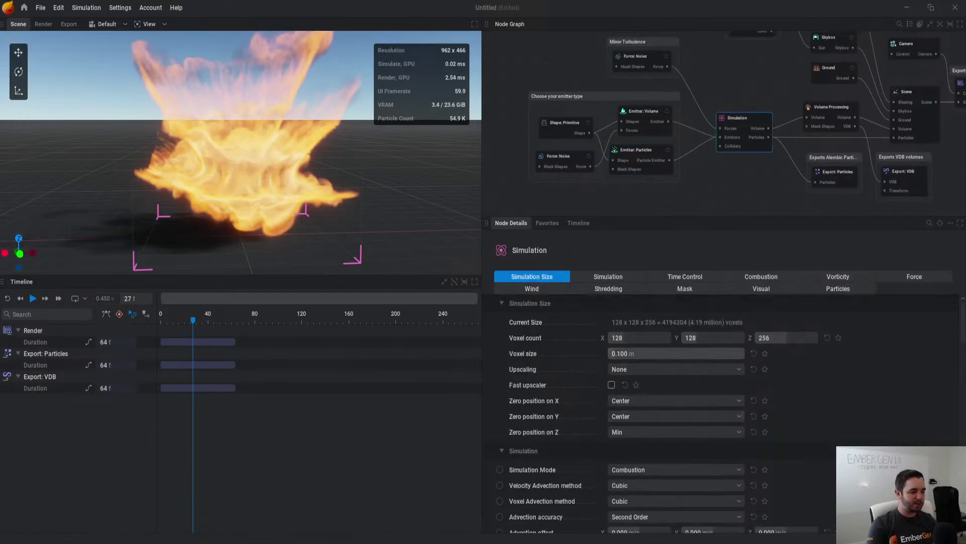
pyautogui.write('0.5')
pyautogui.press('Return')
pyautogui.click(642, 401)
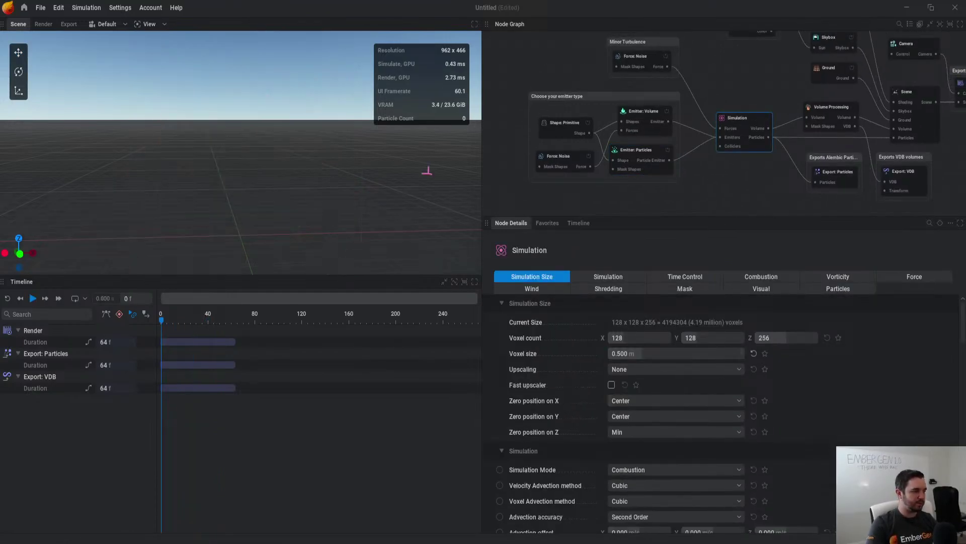
pyautogui.press('space')
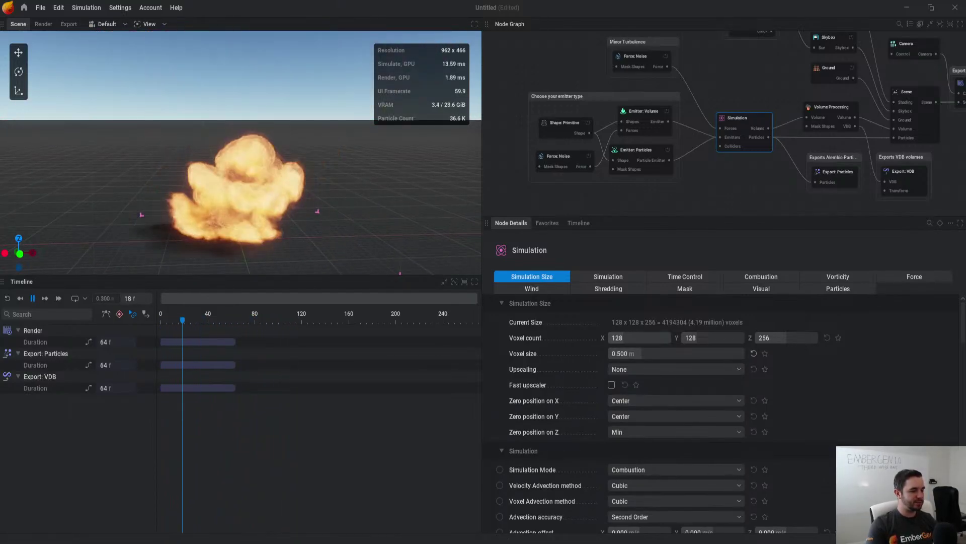
# Step: Set the simulation's X and Y voxel counts to 256
pyautogui.doubleClick(639, 337)
pyautogui.write('256')
pyautogui.press('Tab')
pyautogui.write('2')
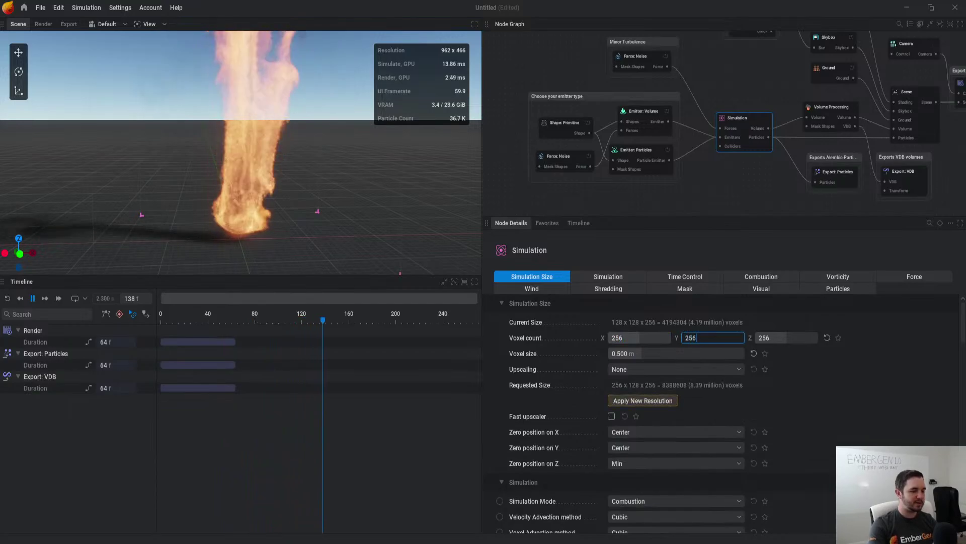
pyautogui.write('56')
pyautogui.press('Return')
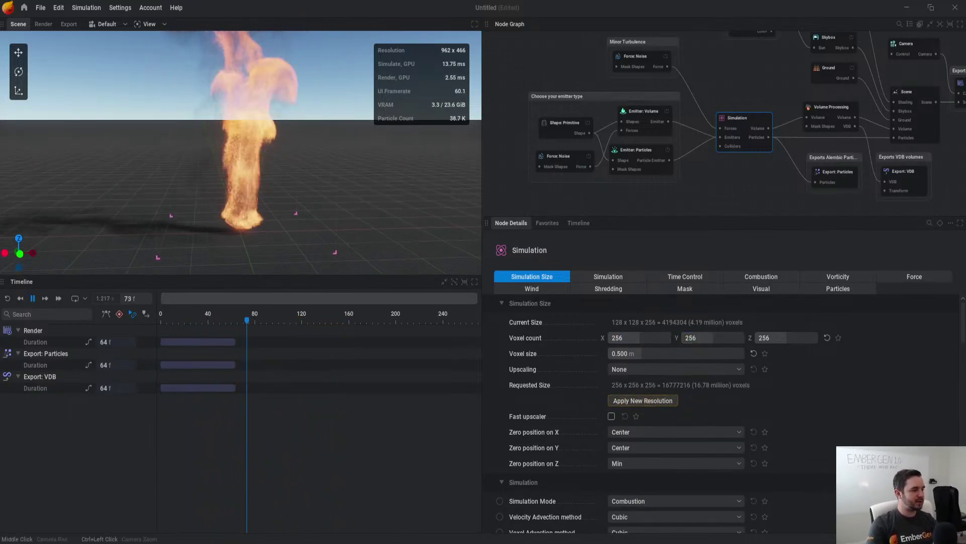
# Step: Review the Simulation node's force settings and the Emitter: Volume node's emission settings, then restart the simulation
pyautogui.click(915, 277)
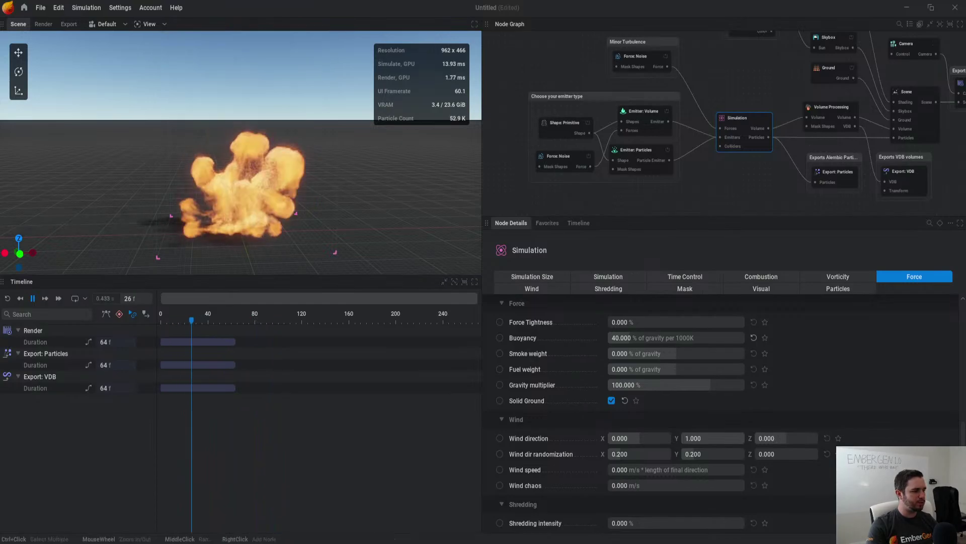
pyautogui.click(643, 111)
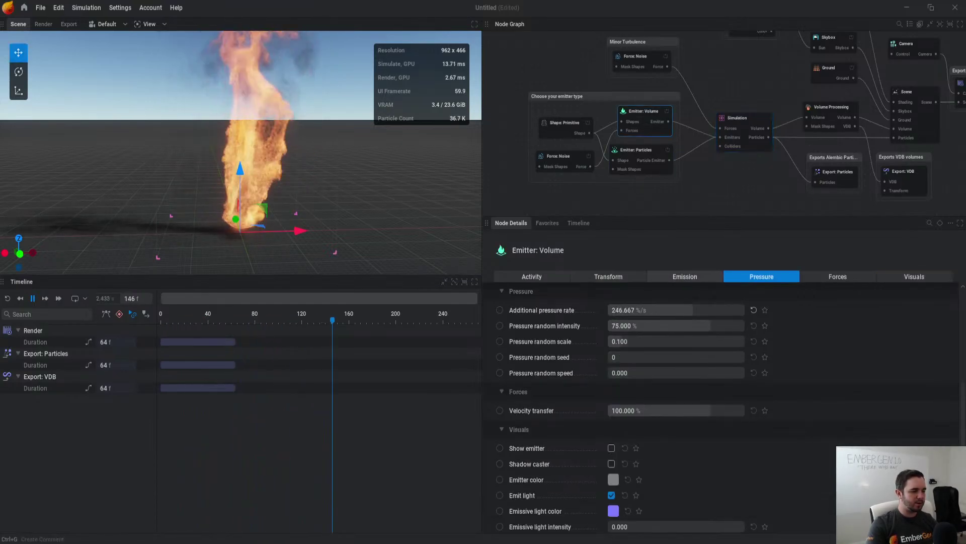
pyautogui.click(685, 276)
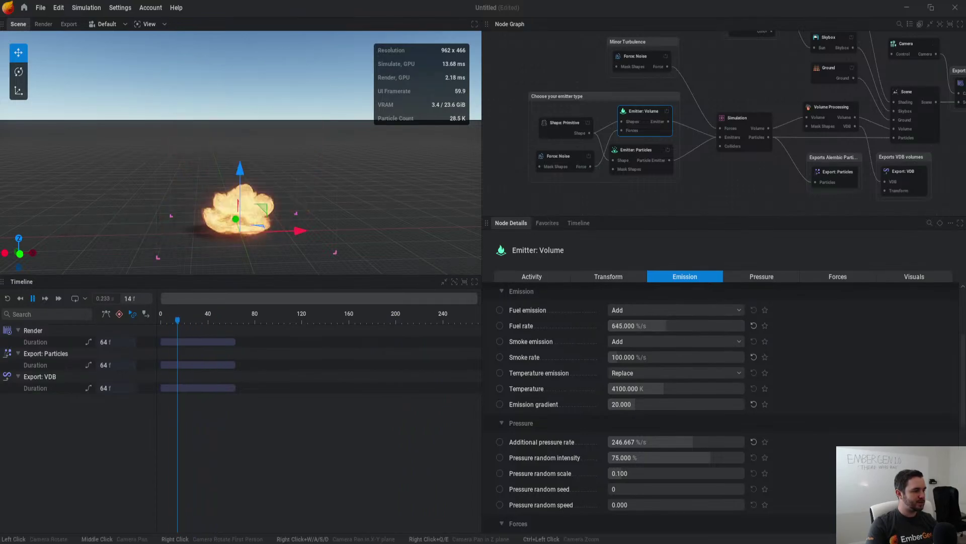
pyautogui.moveTo(241, 151); pyautogui.dragTo(239, 169, button='middle')
pyautogui.press('r')
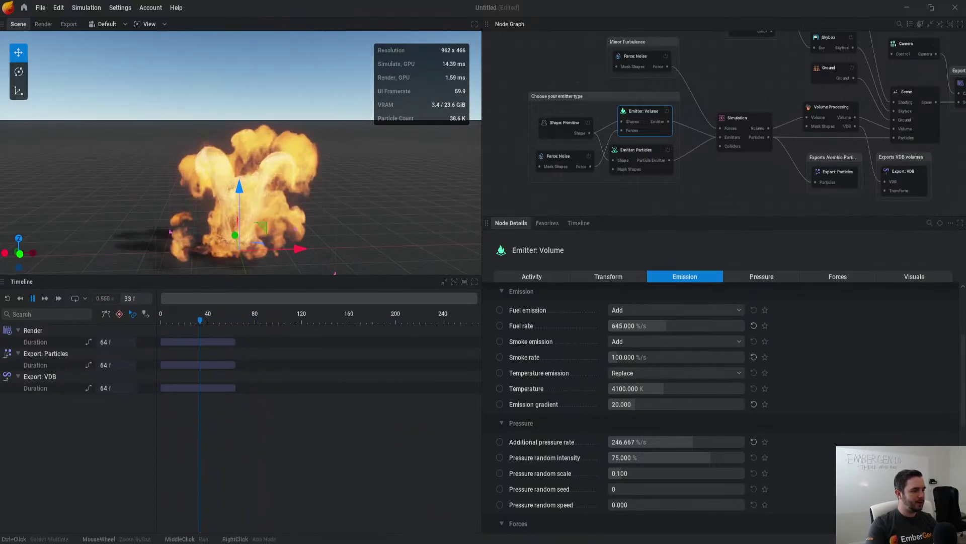
# Step: Switch the Emitter: Particles node from continuous to burst emission with a burst size of 5000000 and restart the simulation
pyautogui.click(636, 150)
pyautogui.click(532, 277)
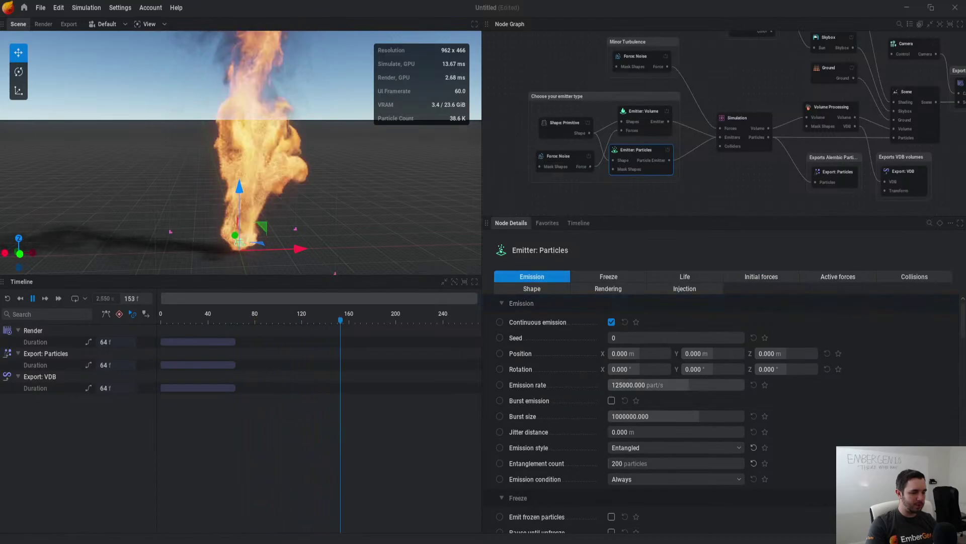
pyautogui.press('r')
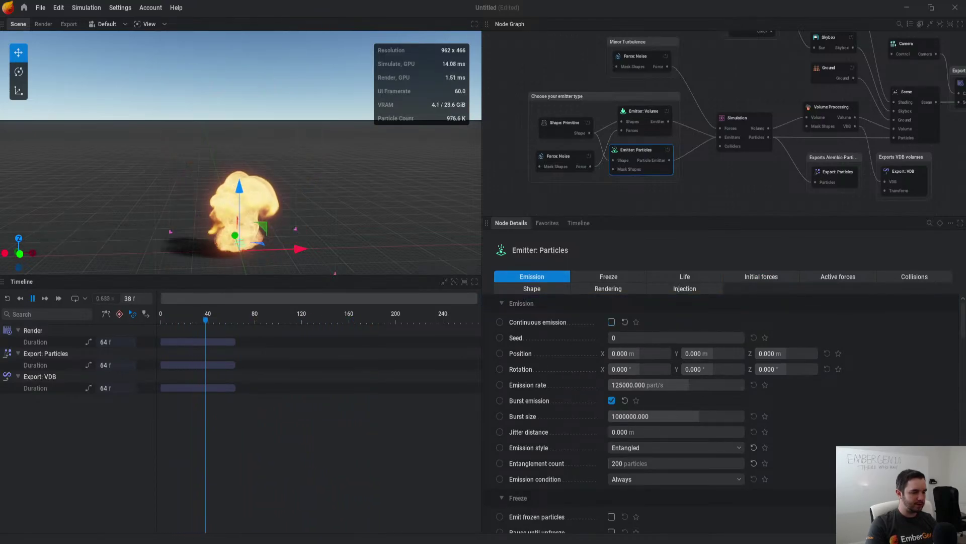
pyautogui.moveTo(700, 416); pyautogui.dragTo(744, 416)
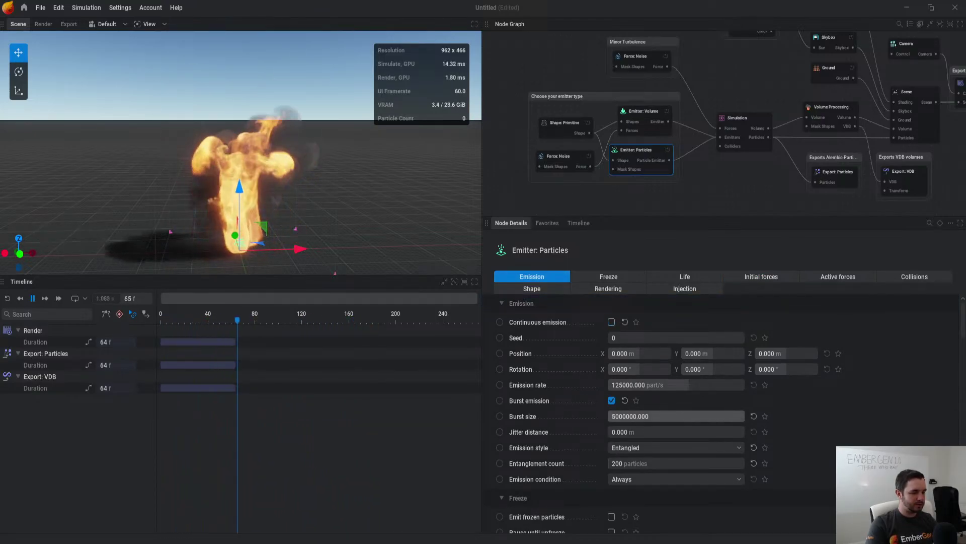
pyautogui.press('r')
pyautogui.press('r')
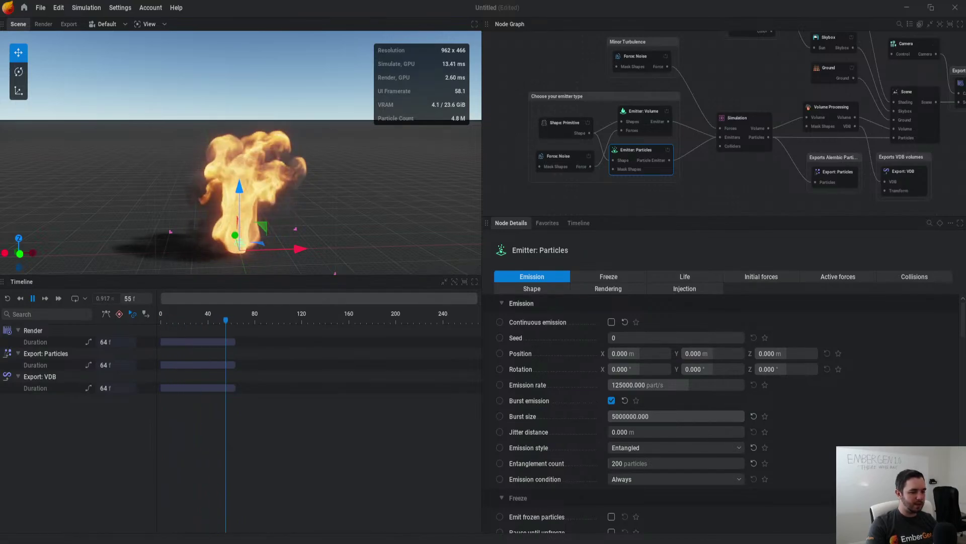
# Step: Set the particle emitter's initial speed scale to 3.867 and restart the simulation to check the burst
pyautogui.click(685, 276)
pyautogui.click(762, 276)
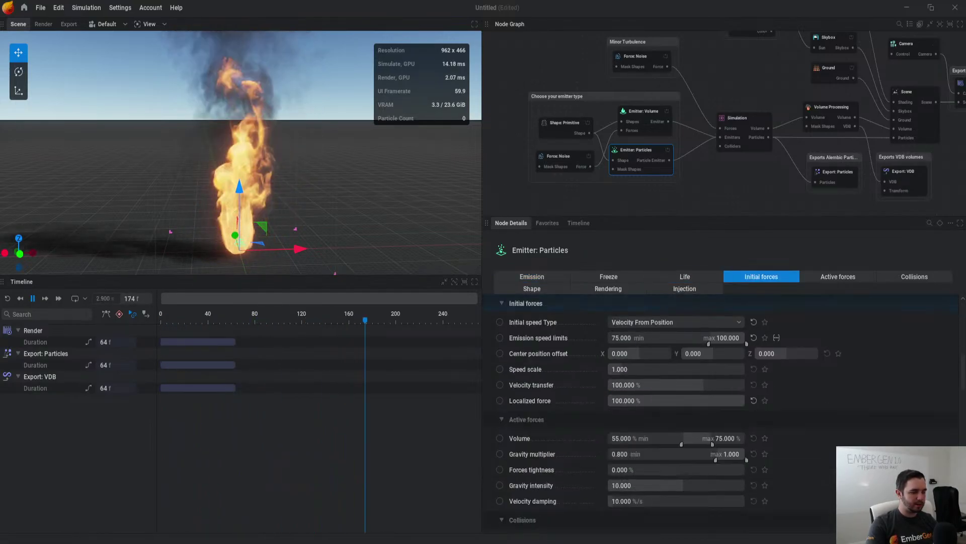
pyautogui.moveTo(622, 369); pyautogui.dragTo(661, 369)
pyautogui.press('r')
pyautogui.press('r')
pyautogui.press('r')
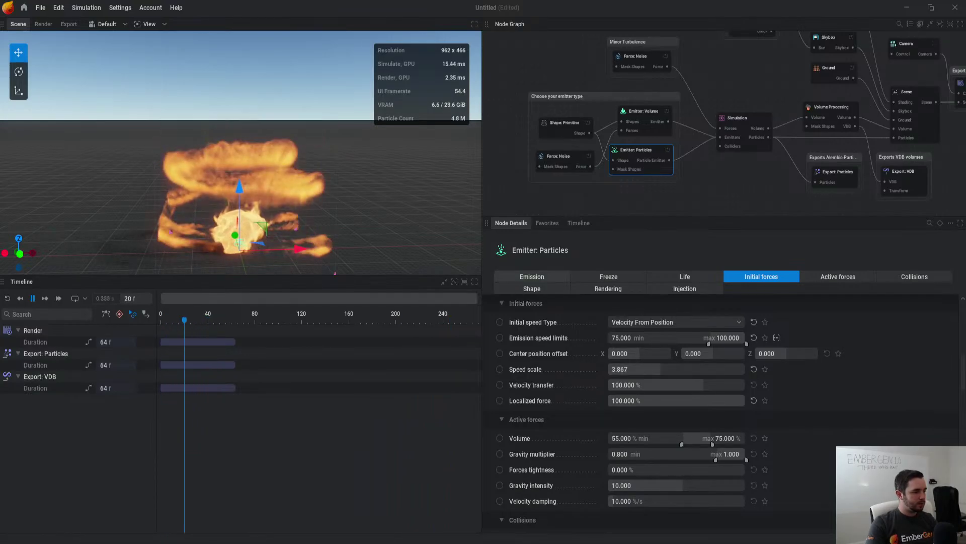
# Step: Lower the particle emitter's minimum emission speed limit to 8.456 and restart the simulation
pyautogui.moveTo(709, 343); pyautogui.dragTo(618, 344)
pyautogui.press('r')
pyautogui.press('r')
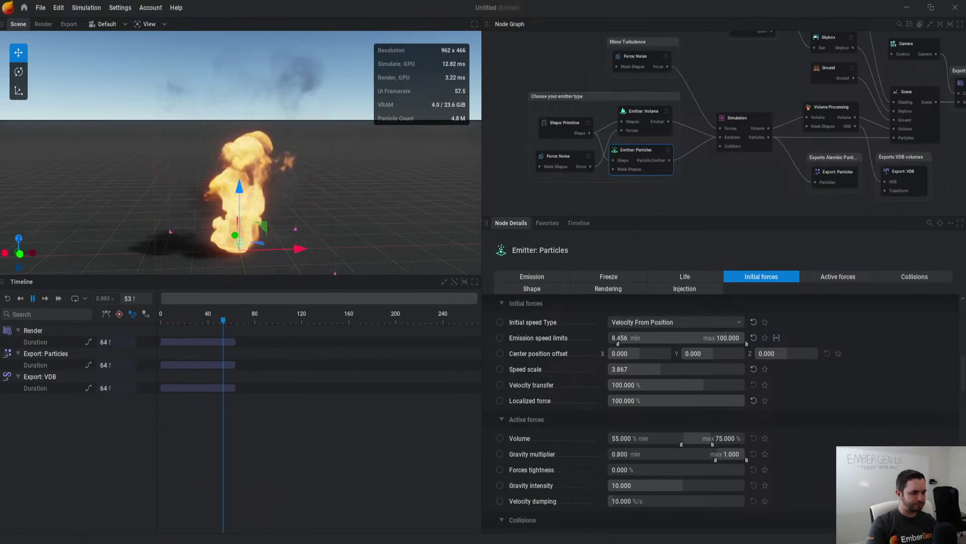
# Step: Flatten the velocity fade over life curve to a constant 100 in the particle injection settings and restart the simulation
pyautogui.click(685, 288)
pyautogui.scroll(-6, 659, 413)
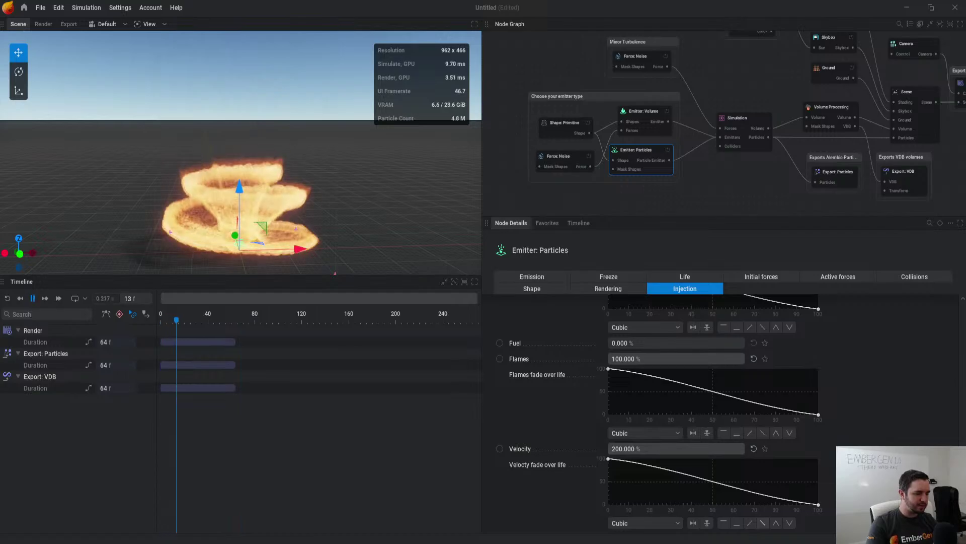
pyautogui.press('r')
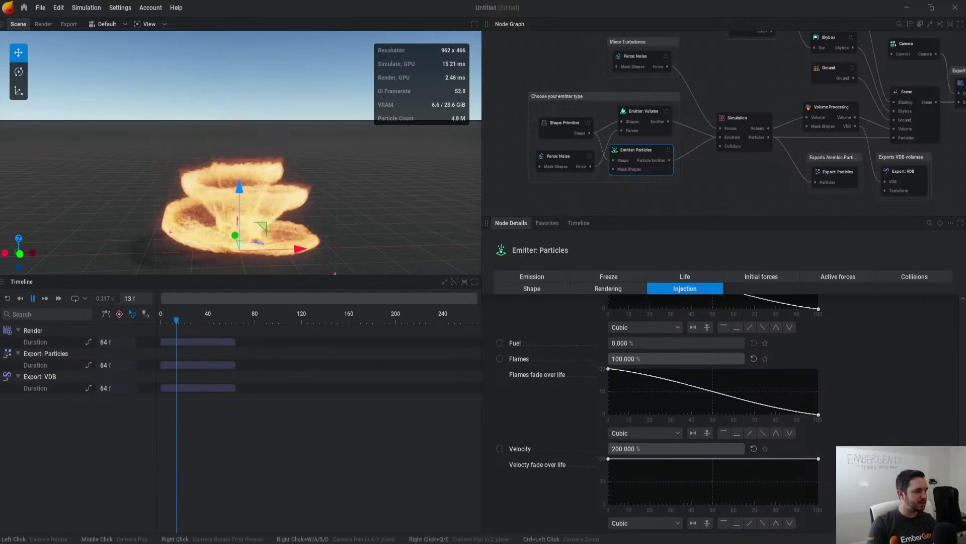
# Step: Add a second Shape: Primitive node of type Sphere feeding Emitter: Volume and set its radius to 8.833 m
pyautogui.moveTo(578, 151); pyautogui.dragTo(581, 180, button='middle')
pyautogui.click(568, 153)
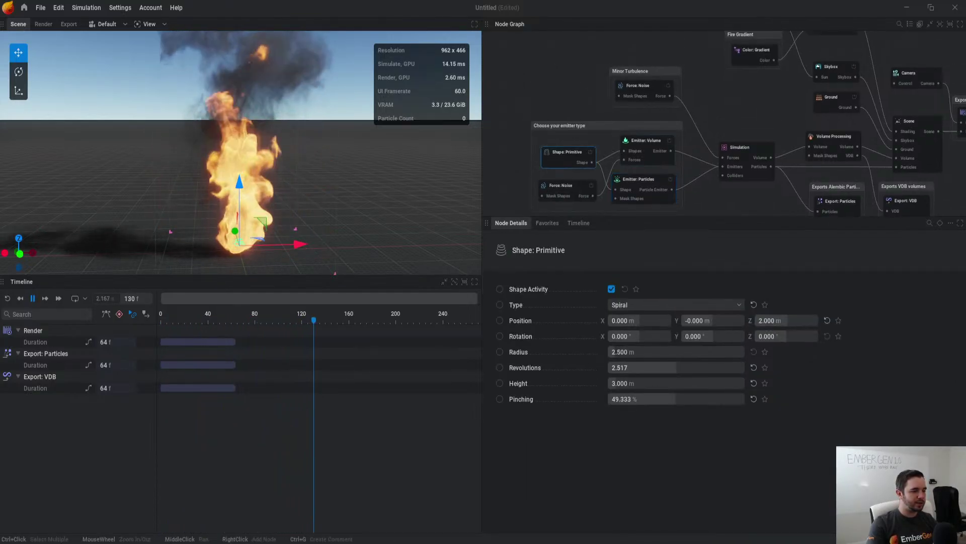
pyautogui.rightClick(518, 140)
pyautogui.click(550, 147)
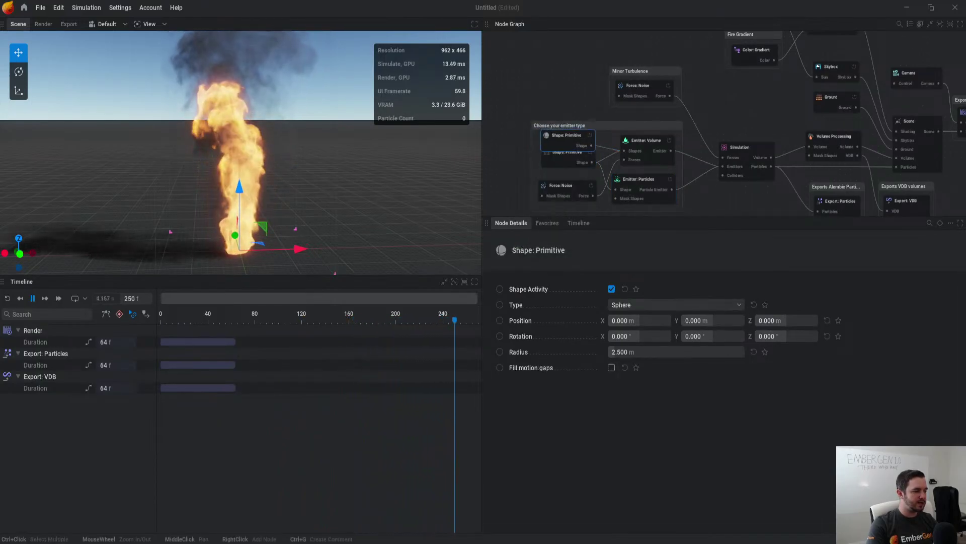
pyautogui.moveTo(649, 352); pyautogui.dragTo(651, 352)
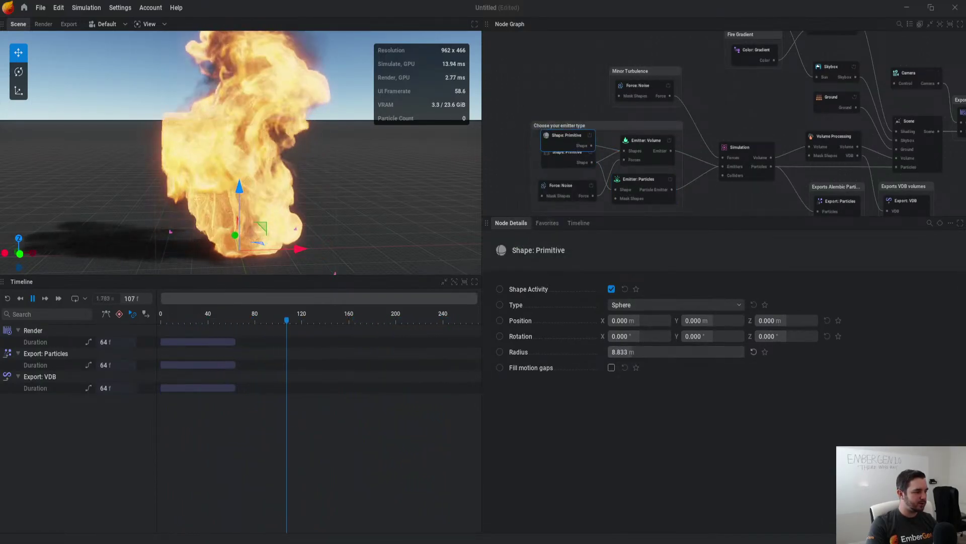
# Step: Restart the simulation and pause it at frame 32 to inspect the explosion from the front
pyautogui.press('r')
pyautogui.press('r')
pyautogui.moveTo(322, 186)
pyautogui.mouseDown()
pyautogui.moveTo(322, 156)
pyautogui.moveTo(322, 195)
pyautogui.mouseUp()
pyautogui.press('r')
pyautogui.scroll(3, 240, 153)
pyautogui.press('space')
pyautogui.scroll(-3, 240, 153)
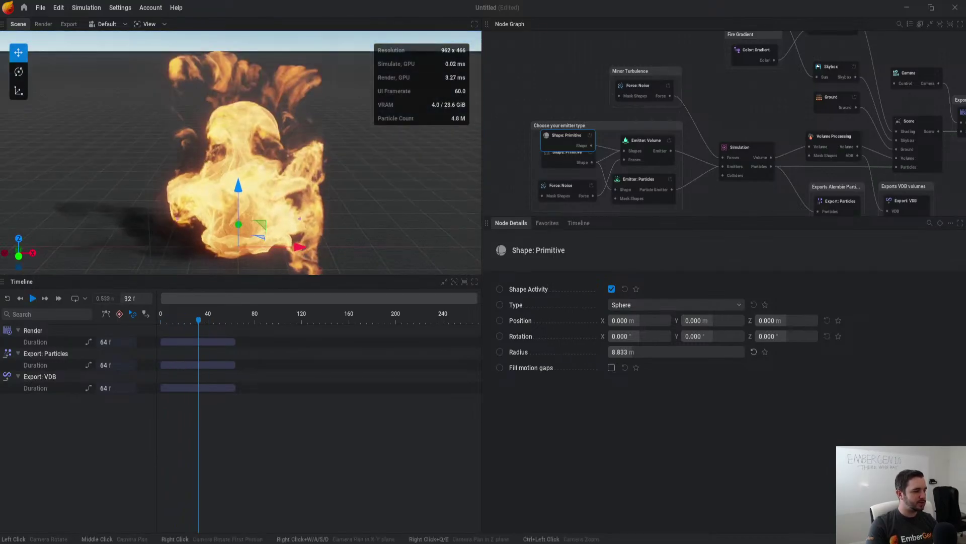
pyautogui.scroll(-3, 241, 153)
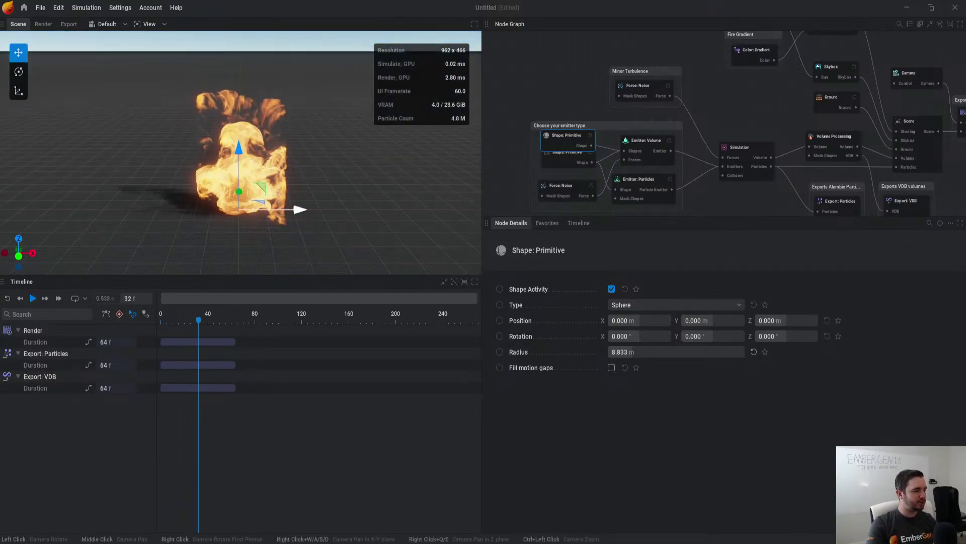
# Step: Apply the requested 256 x 256 x 256 voxel resolution in the Simulation node
pyautogui.click(740, 147)
pyautogui.scroll(10, 725, 412)
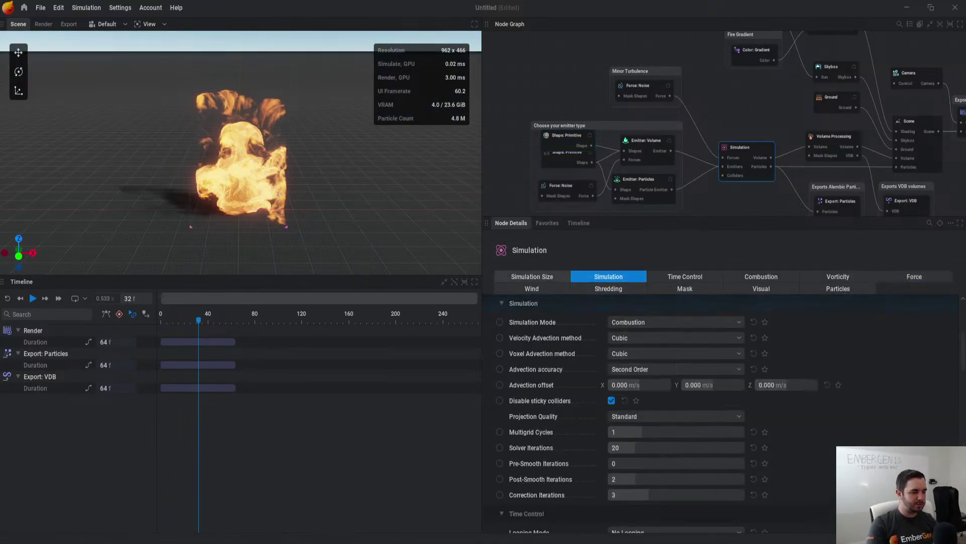
pyautogui.click(643, 400)
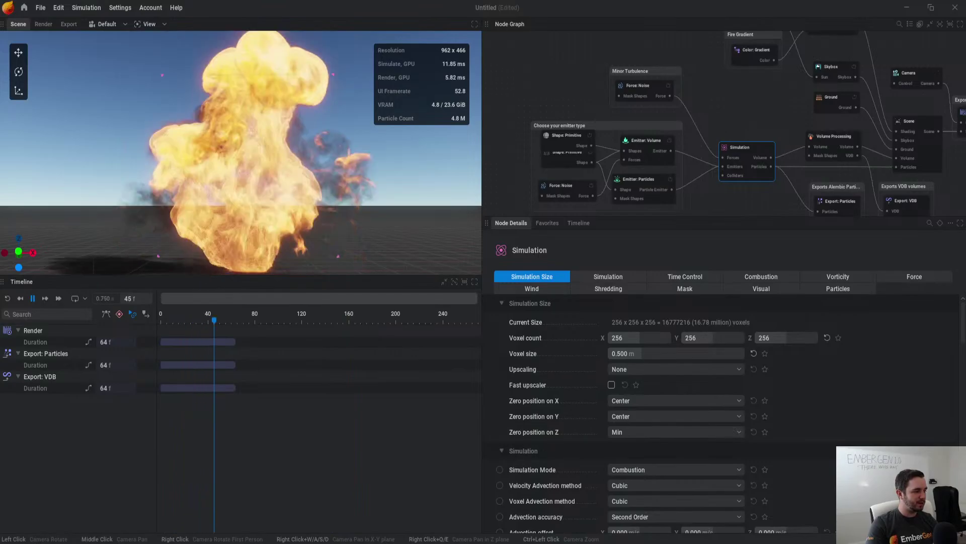
# Step: Set smoke dissipation to 68 % in the Simulation node's combustion settings
pyautogui.moveTo(755, 115); pyautogui.dragTo(718, 141, button='middle')
pyautogui.click(609, 167)
pyautogui.click(703, 171)
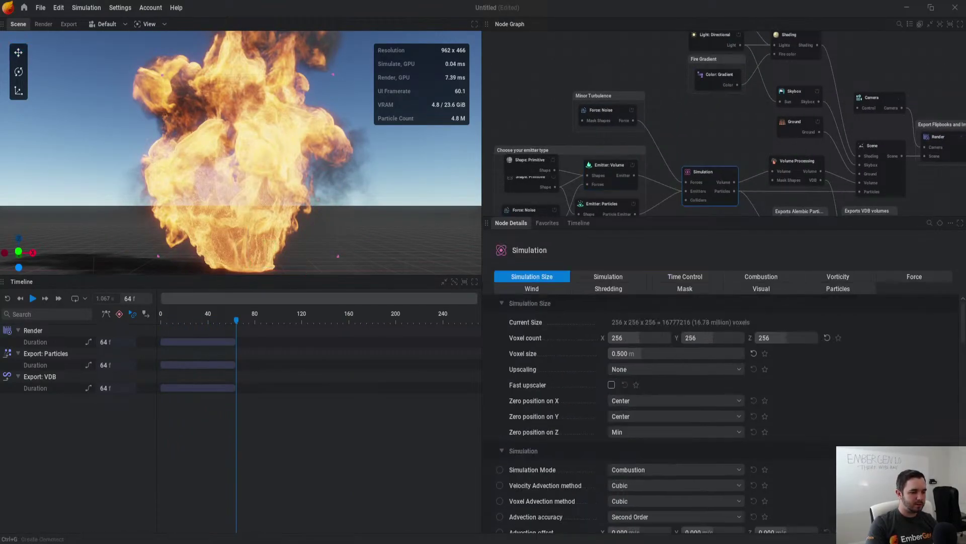
pyautogui.click(761, 276)
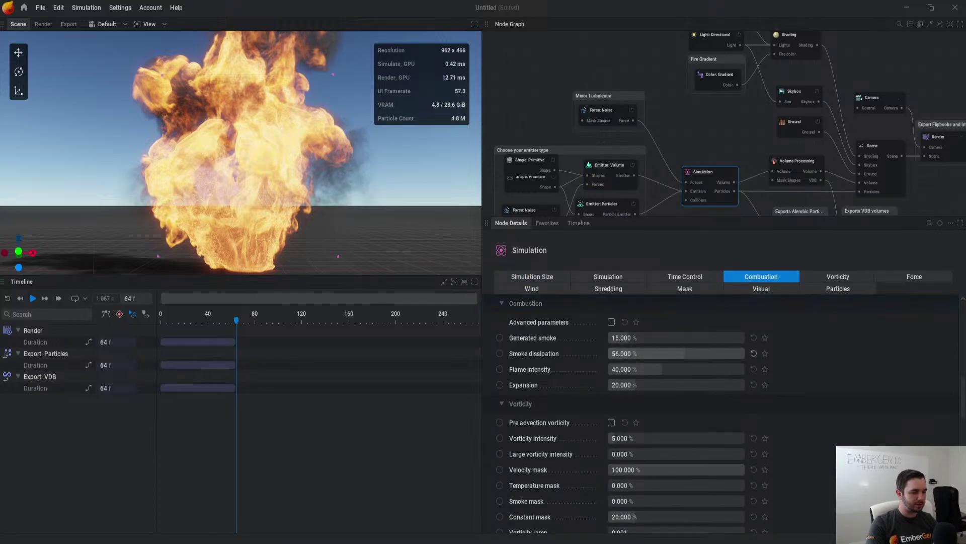
pyautogui.moveTo(697, 353); pyautogui.dragTo(701, 353)
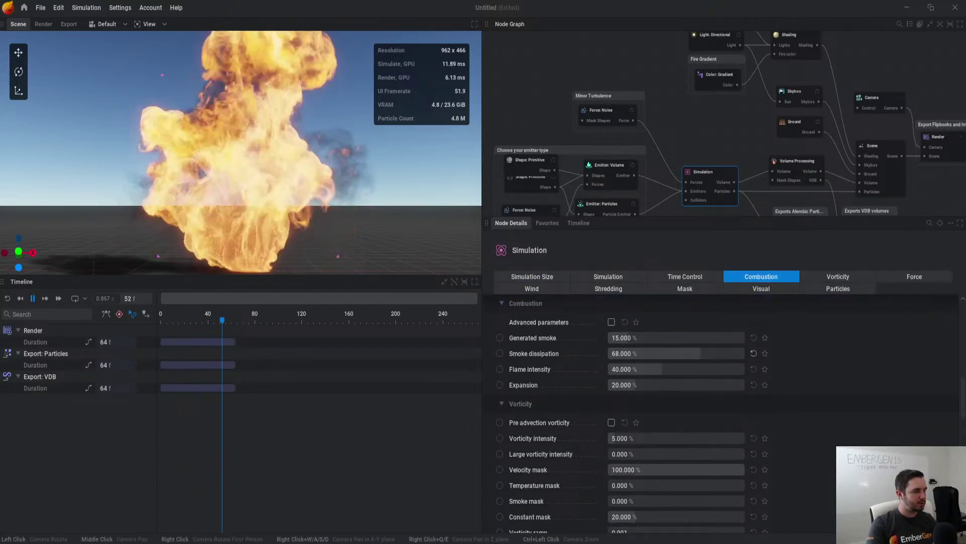
# Step: Check the Shading node's smoke settings and set the Emitter: Volume smoke rate to 810 %/s
pyautogui.press('space')
pyautogui.moveTo(705, 126); pyautogui.dragTo(631, 141, button='middle')
pyautogui.click(718, 50)
pyautogui.click(838, 276)
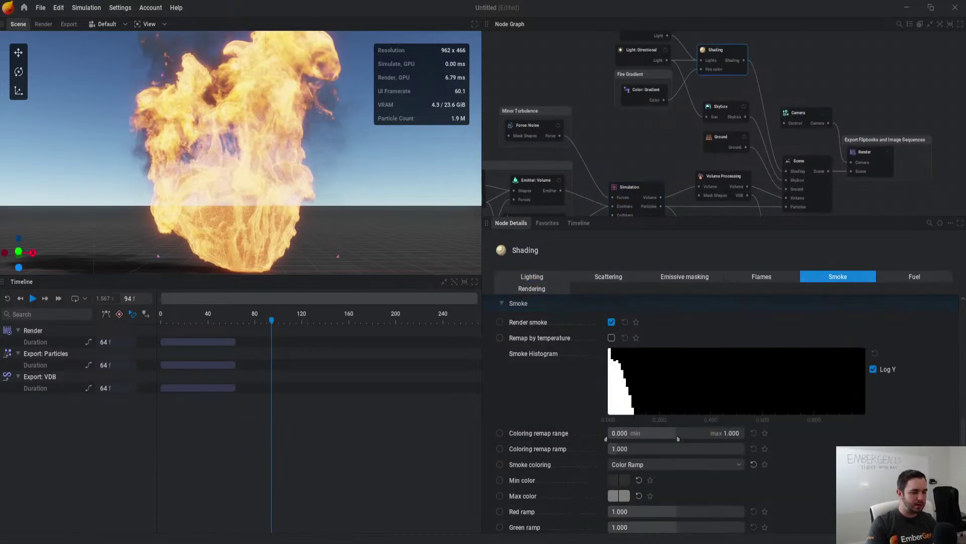
pyautogui.scroll(-3, 725, 403)
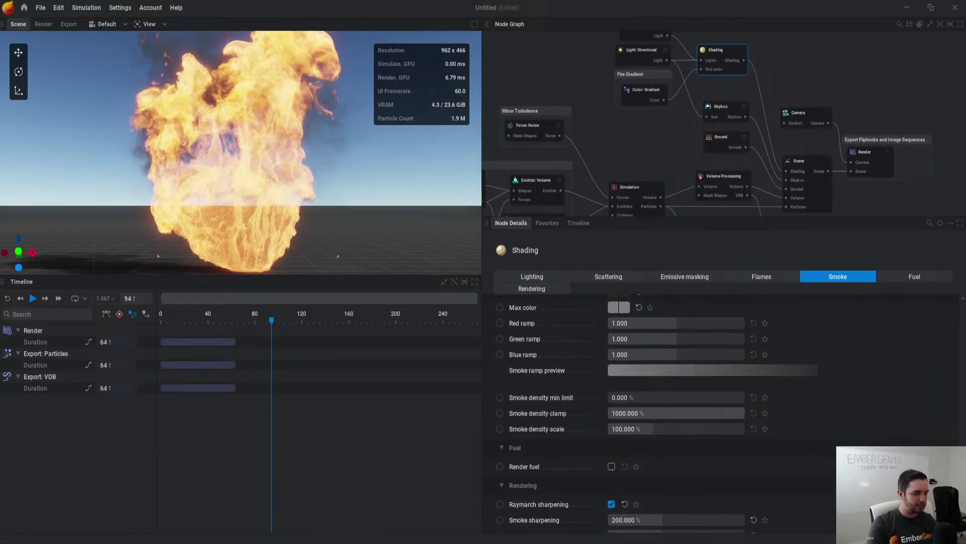
pyautogui.moveTo(554, 161); pyautogui.dragTo(656, 115, button='middle')
pyautogui.click(638, 133)
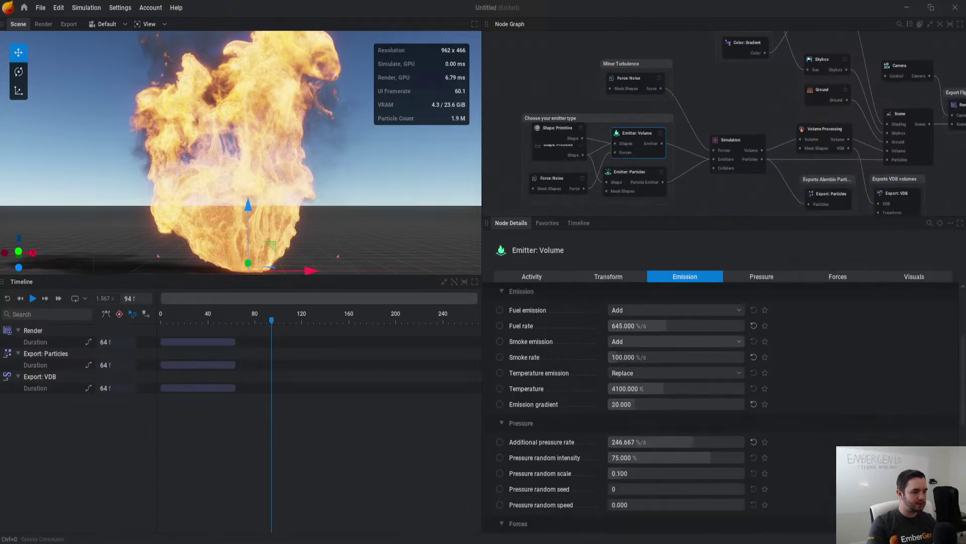
pyautogui.press('space')
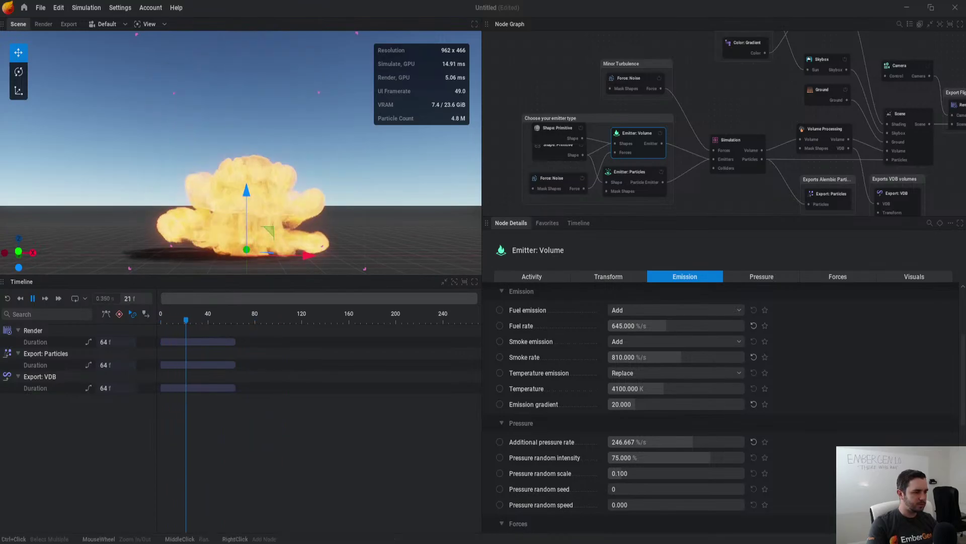
# Step: Keyframe the Emitter: Volume activity to be on at frame 0 and off at about frame 21, and play the simulation
pyautogui.scroll(3, 725, 402)
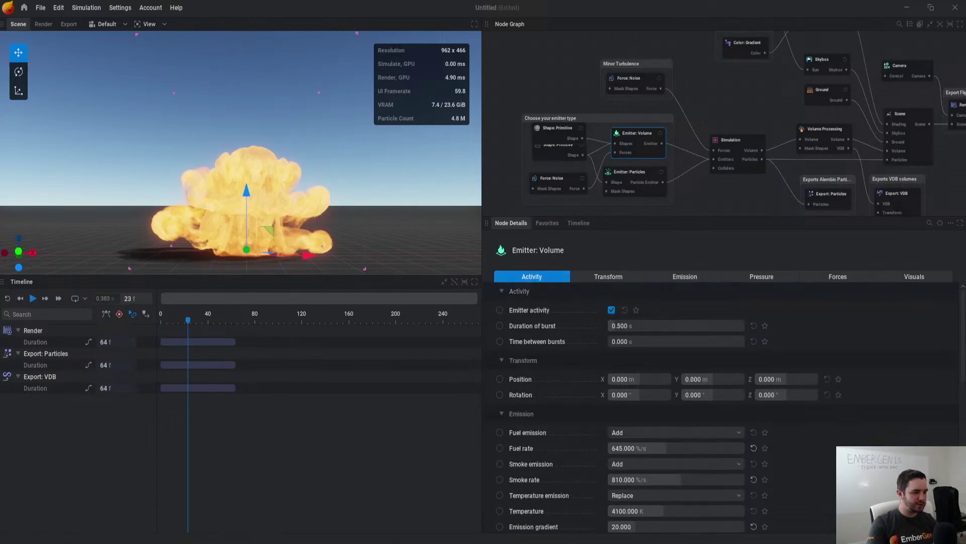
pyautogui.click(499, 309)
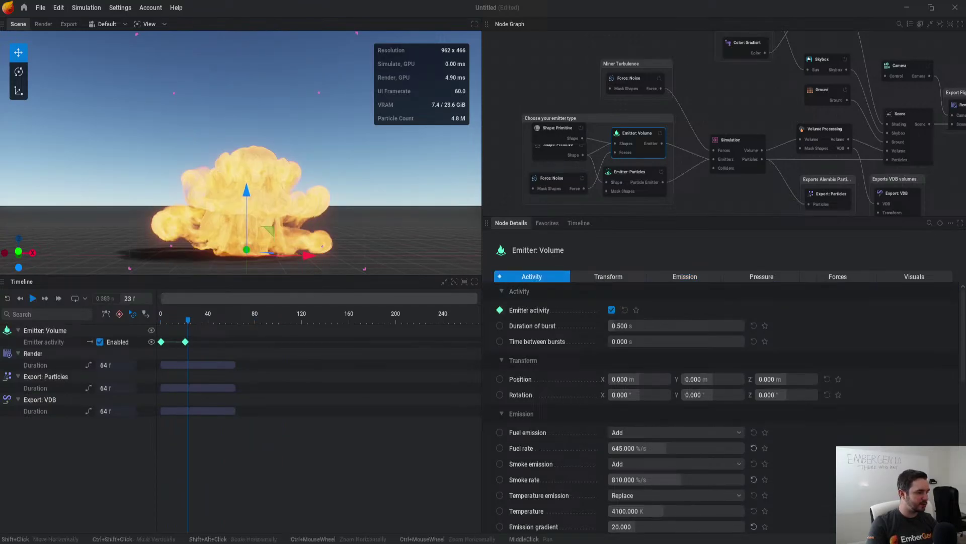
pyautogui.press('space')
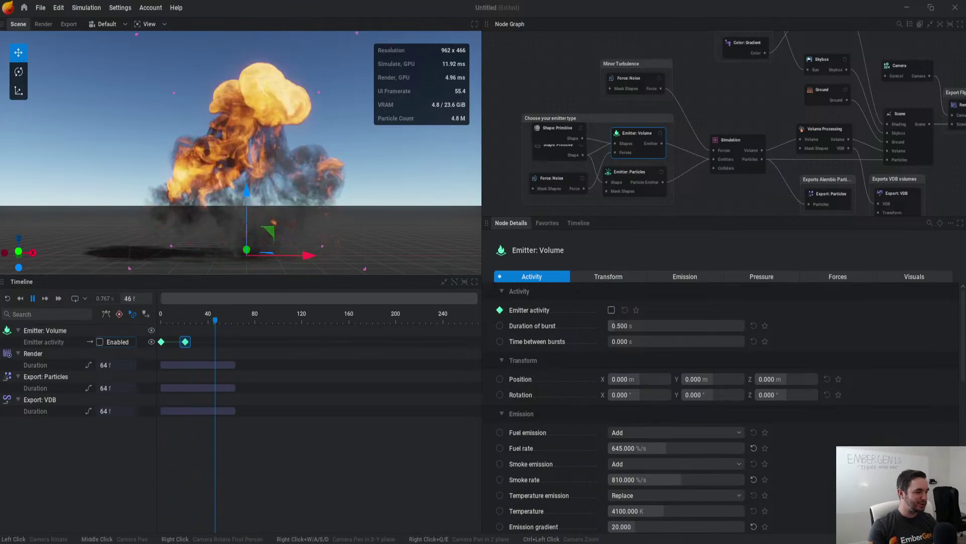
# Step: Set the Simulation node's vorticity intensity to 39 % and open the masking settings of the Minor Turbulence noise force
pyautogui.moveTo(716, 108); pyautogui.dragTo(703, 140, button='middle')
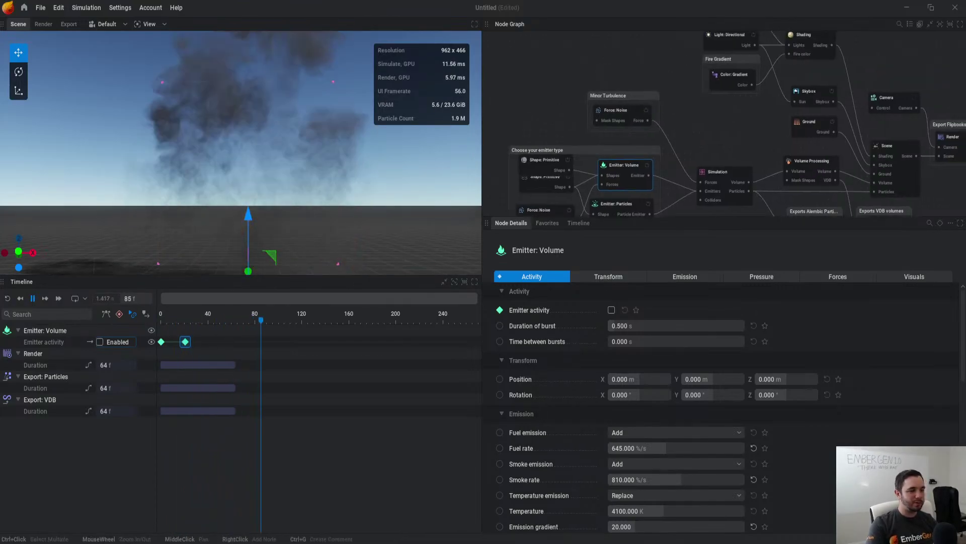
pyautogui.click(718, 173)
pyautogui.click(838, 277)
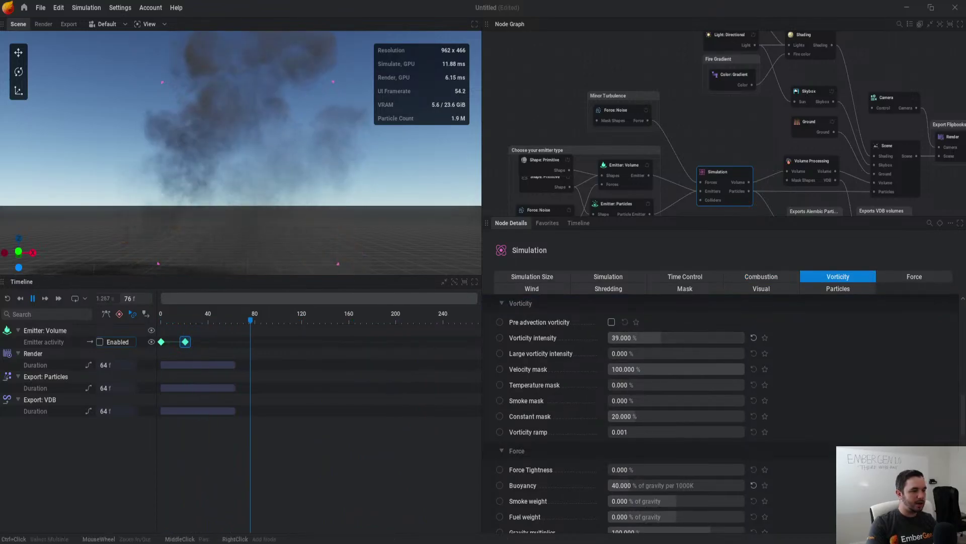
pyautogui.moveTo(677, 140); pyautogui.dragTo(723, 115, button='middle')
pyautogui.click(663, 86)
pyautogui.click(625, 277)
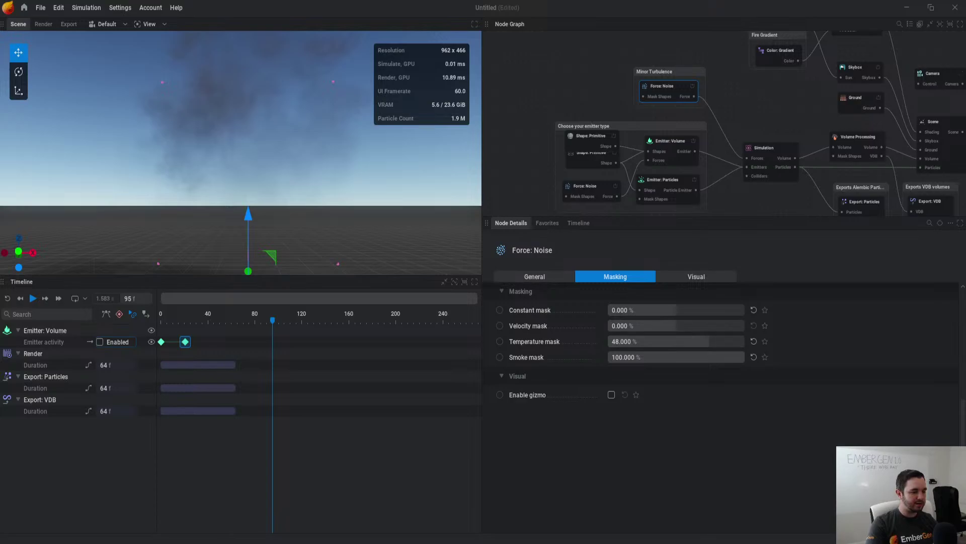
# Step: Set the Simulation node's buoyancy to 17.5 % of gravity per 1000K and restart the simulation
pyautogui.click(764, 151)
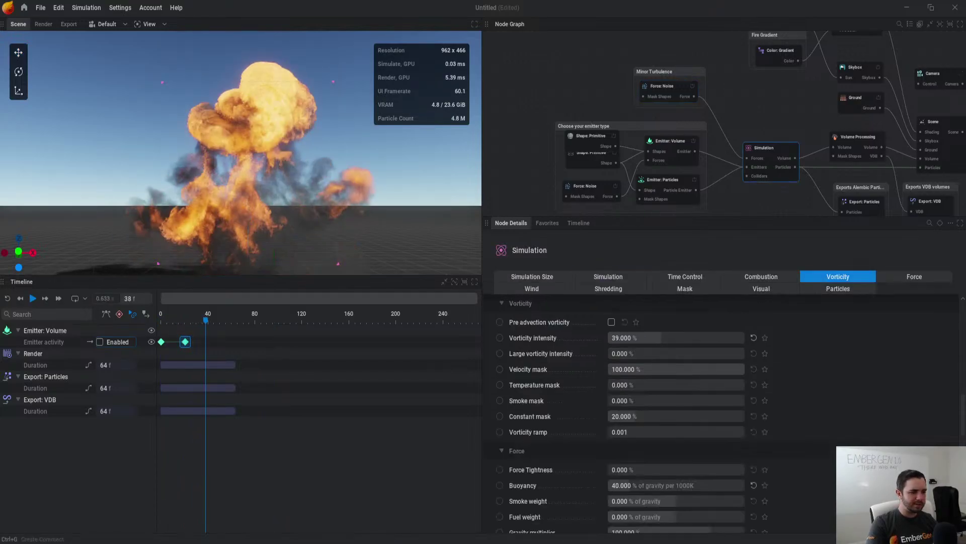
pyautogui.click(914, 276)
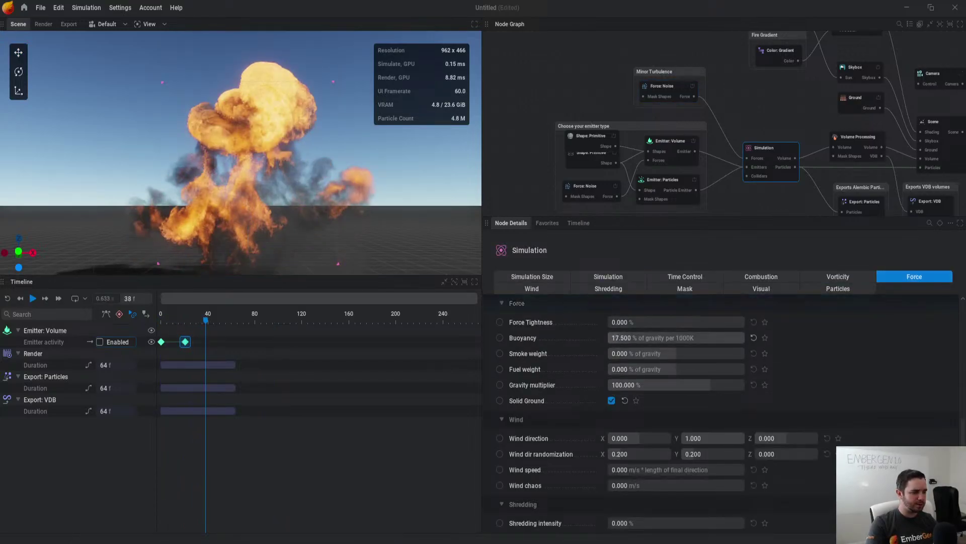
pyautogui.press('r')
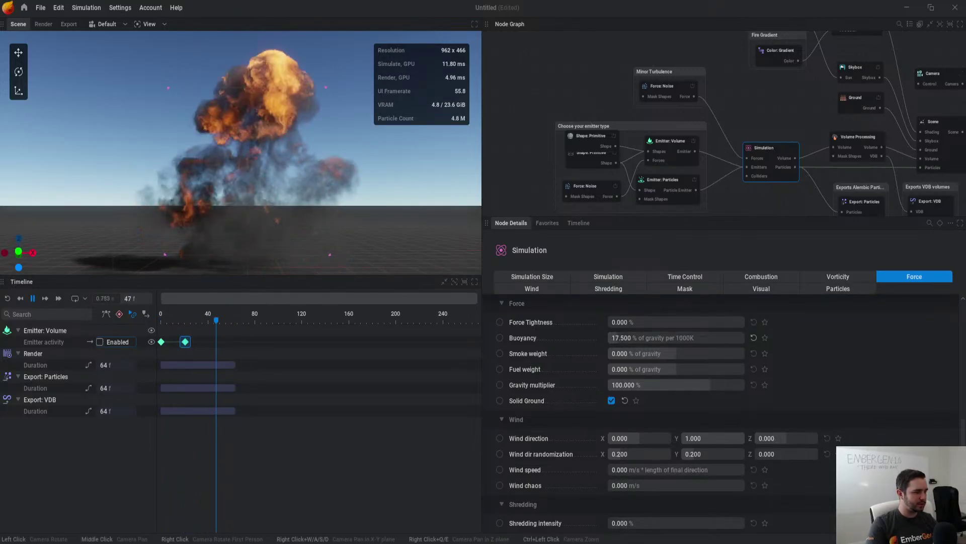
pyautogui.press('r')
# Step: Add a second Force: Noise node feeding the Simulation node's forces and place it above the Minor Turbulence group
pyautogui.click(665, 180)
pyautogui.moveTo(666, 189); pyautogui.dragTo(710, 143, button='middle')
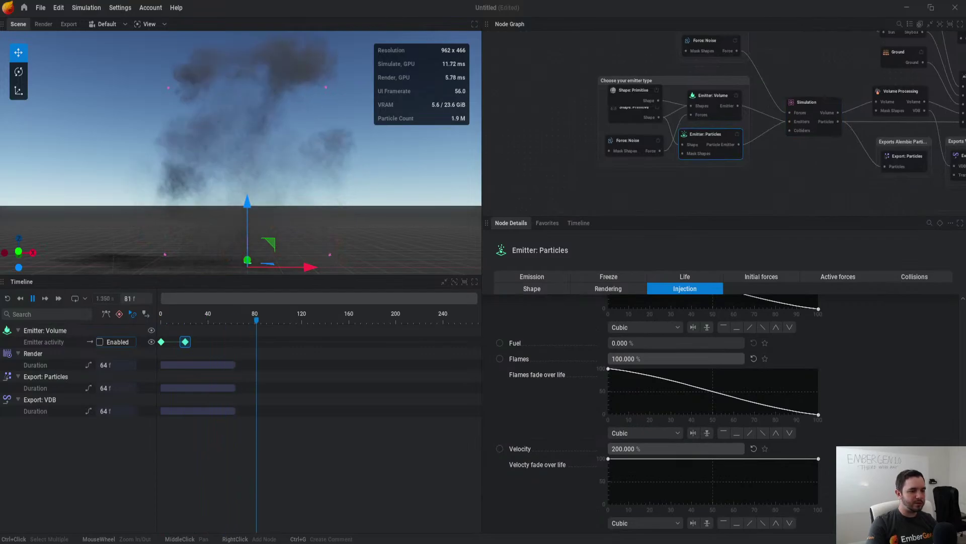
pyautogui.moveTo(793, 113); pyautogui.dragTo(799, 164, button='middle')
pyautogui.rightClick(649, 53)
pyautogui.click(674, 97)
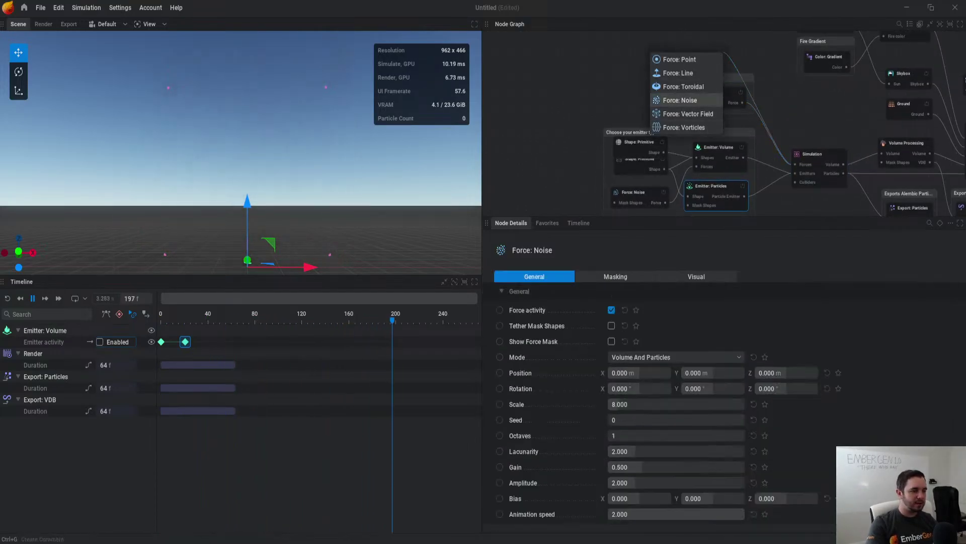
pyautogui.moveTo(674, 55); pyautogui.dragTo(667, 95, button='middle')
pyautogui.moveTo(679, 82); pyautogui.dragTo(705, 85)
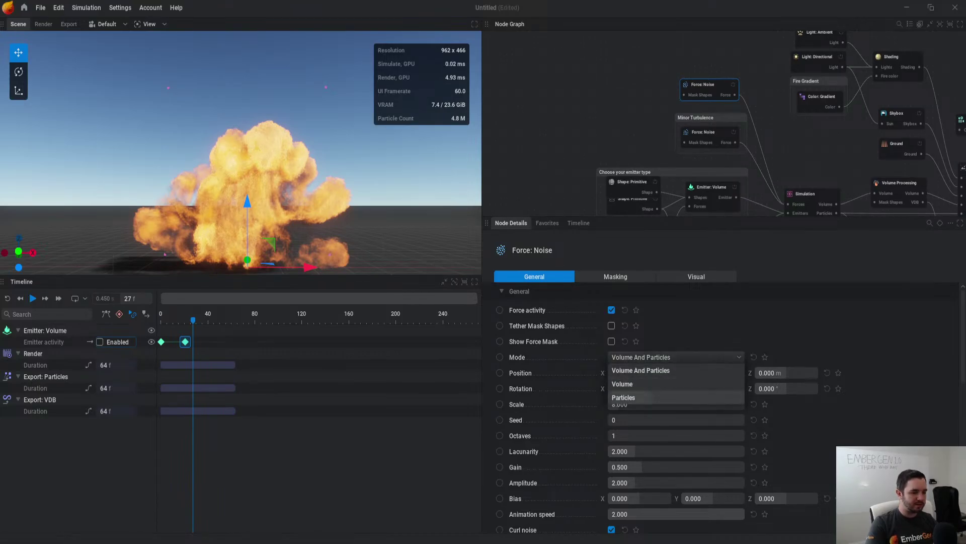
# Step: Set the new Force: Noise node's mode to Particles and its amplitude to 50, and restart the simulation
pyautogui.scroll(-1, 668, 408)
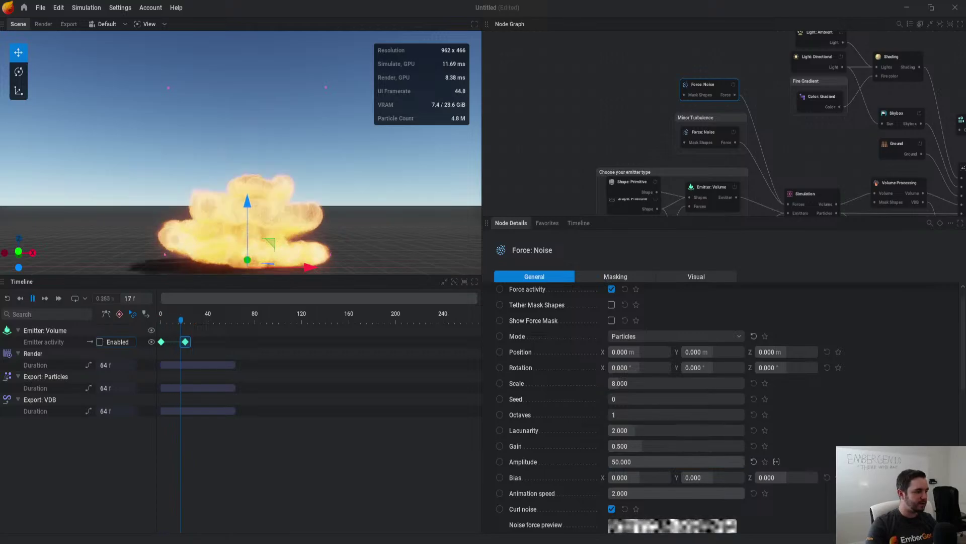
pyautogui.press('r')
pyautogui.press('space')
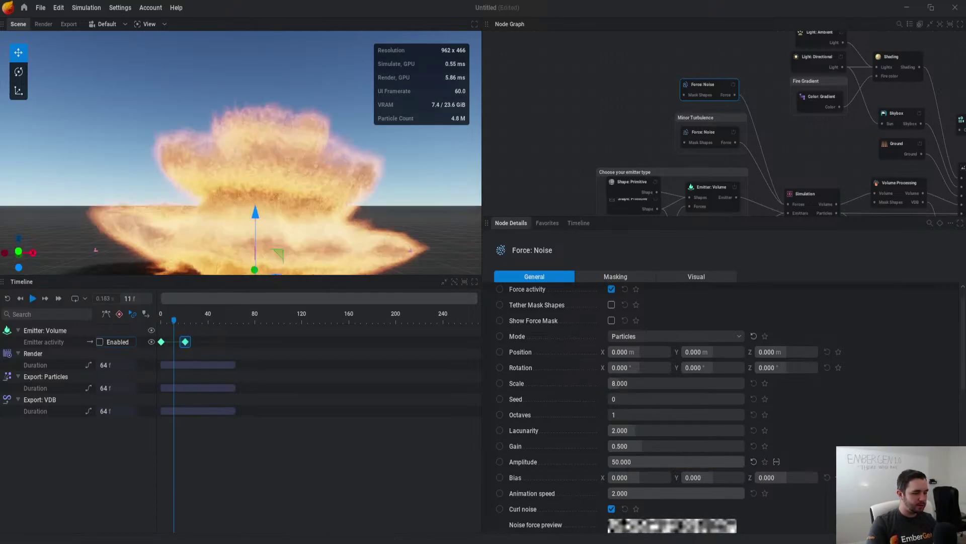
# Step: Set the particle noise force's amplitude to 150 and restart the simulation, viewing it from slightly higher
pyautogui.write('0')
pyautogui.press('Return')
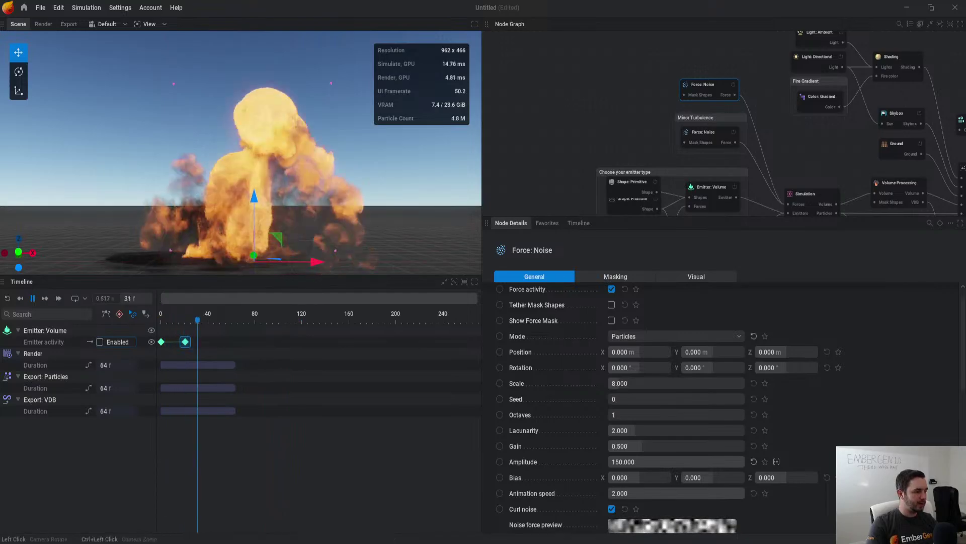
pyautogui.moveTo(242, 140); pyautogui.dragTo(245, 171)
pyautogui.press('r')
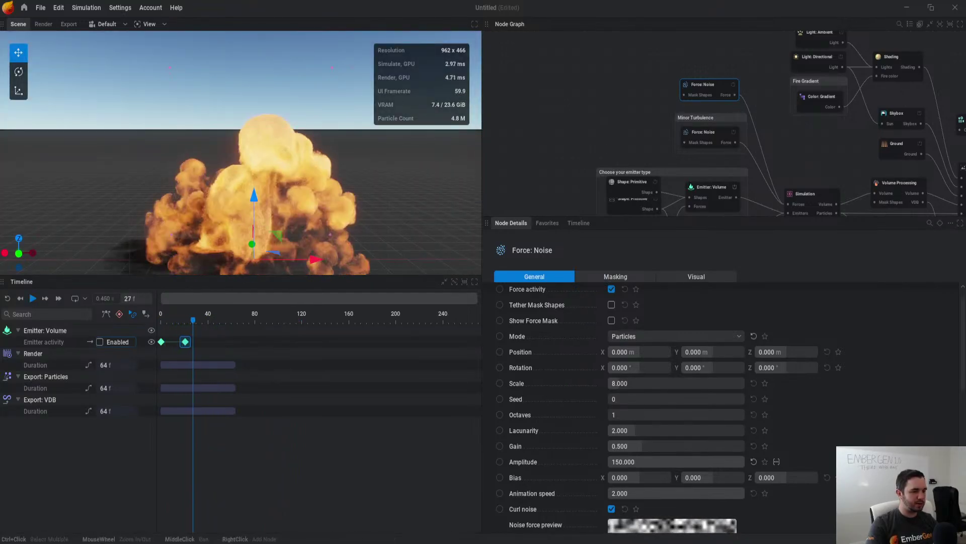
# Step: Set the injection velocity of Emitter: Particles to 22.117 % and play the simulation
pyautogui.moveTo(673, 195); pyautogui.dragTo(677, 152, button='middle')
pyautogui.click(710, 185)
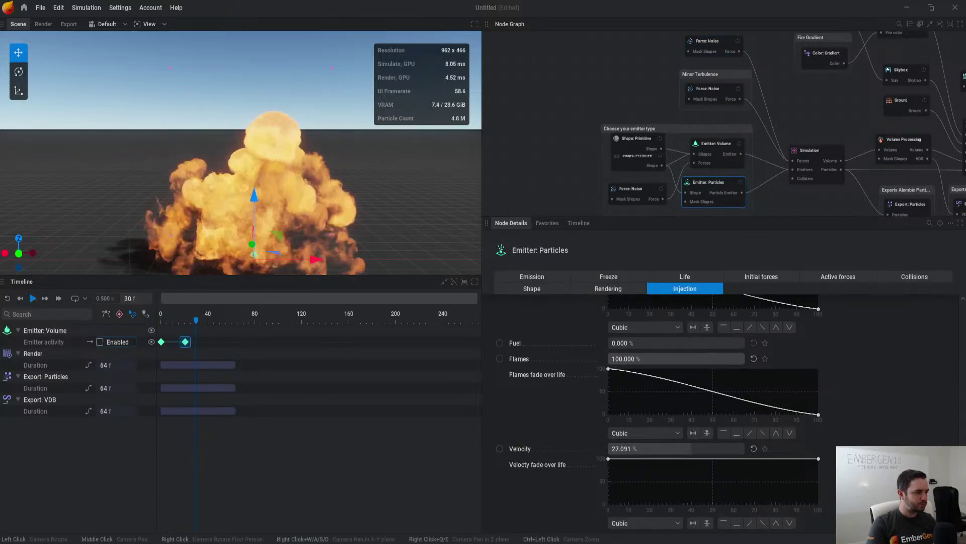
pyautogui.press('space')
pyautogui.moveTo(692, 448); pyautogui.dragTo(686, 448)
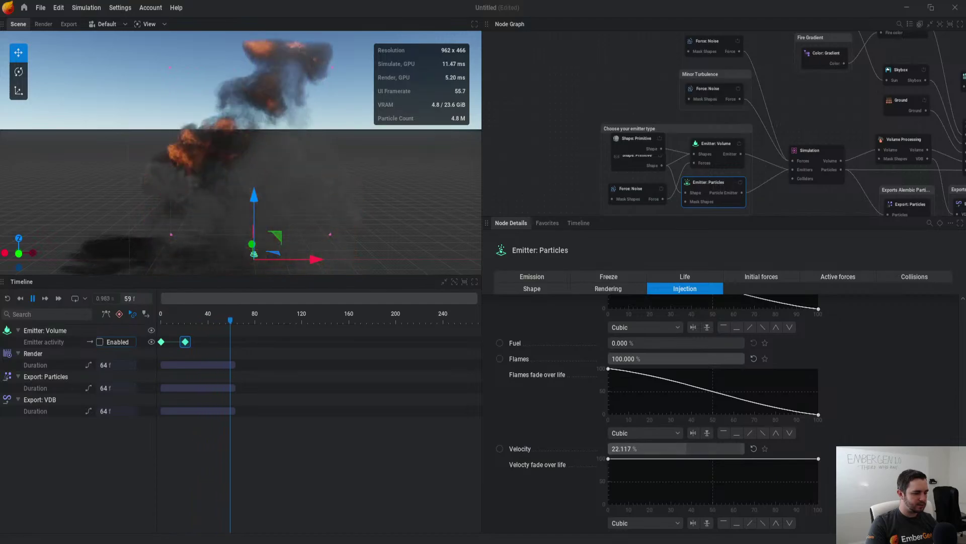
# Step: Deselect the emitter and replay the explosion while inspecting it from several angles
pyautogui.moveTo(312, 146); pyautogui.dragTo(308, 123)
pyautogui.click(309, 217)
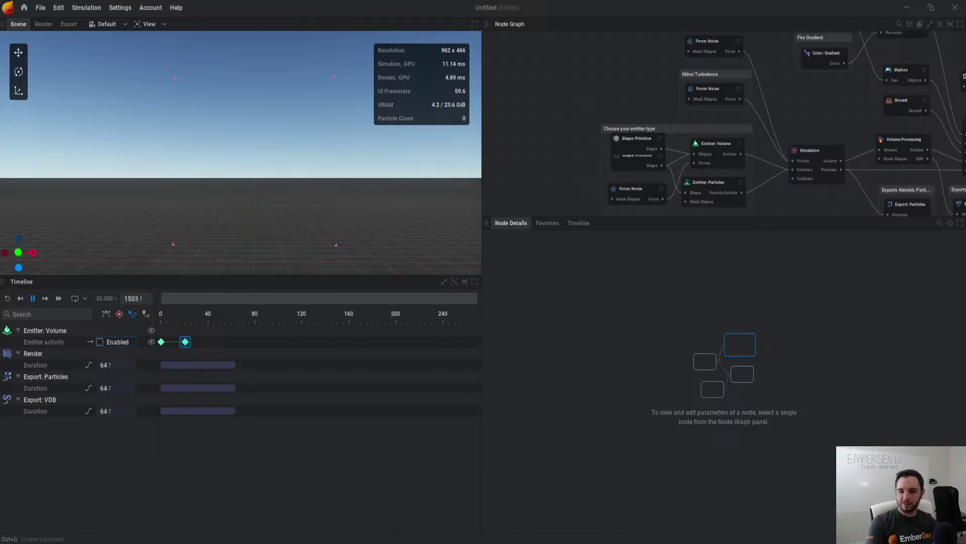
pyautogui.press('r')
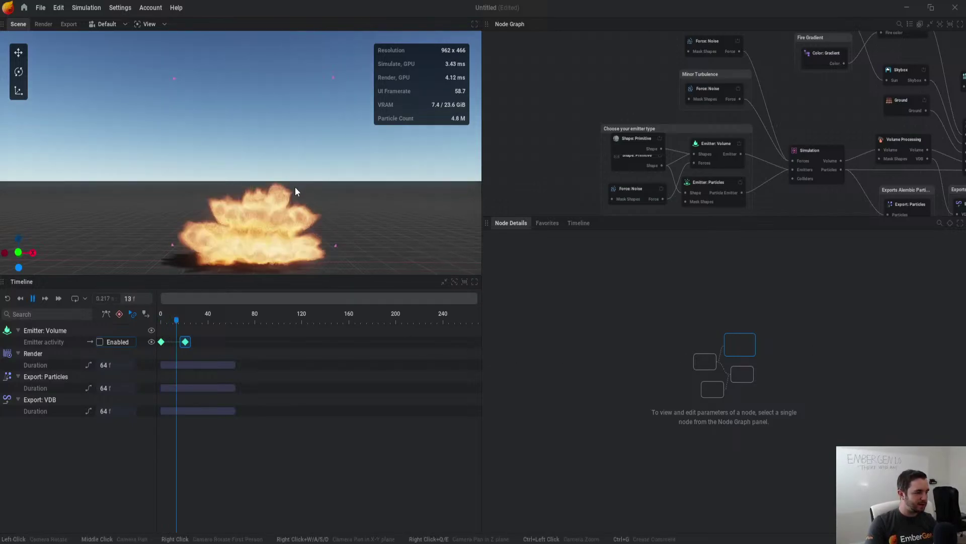
pyautogui.moveTo(295, 187); pyautogui.dragTo(267, 216)
pyautogui.press('r')
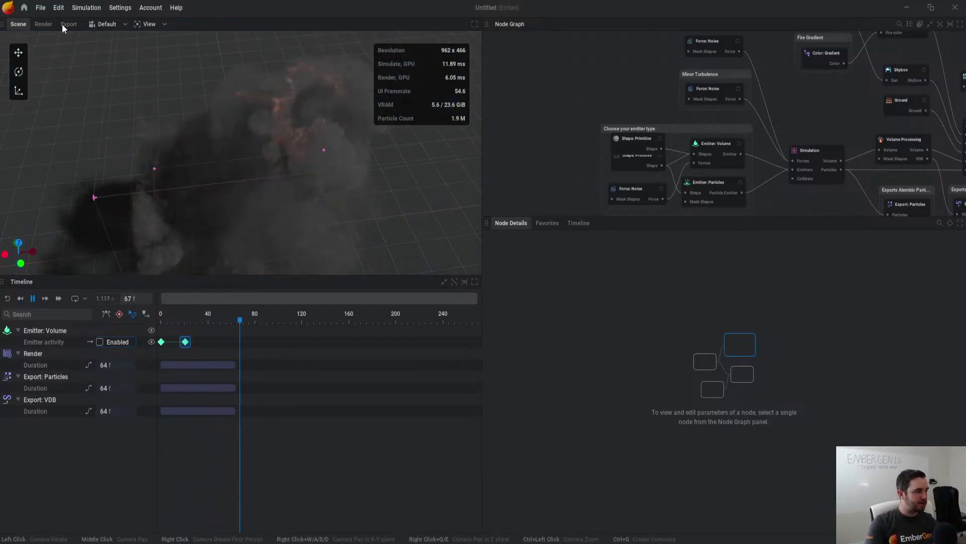
# Step: Load the Aerial Explosion 3 preset, discarding the current project's unsaved changes
pyautogui.click(25, 7)
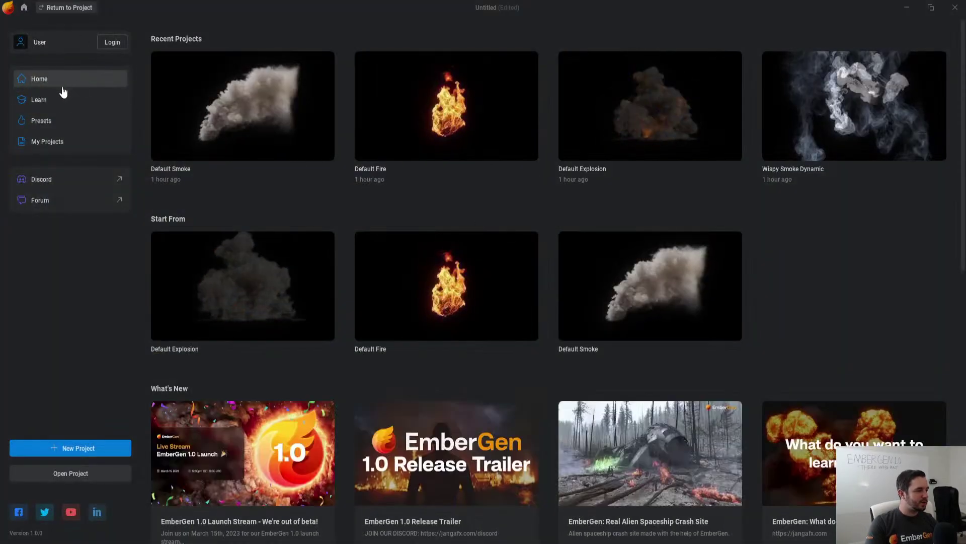
pyautogui.click(56, 126)
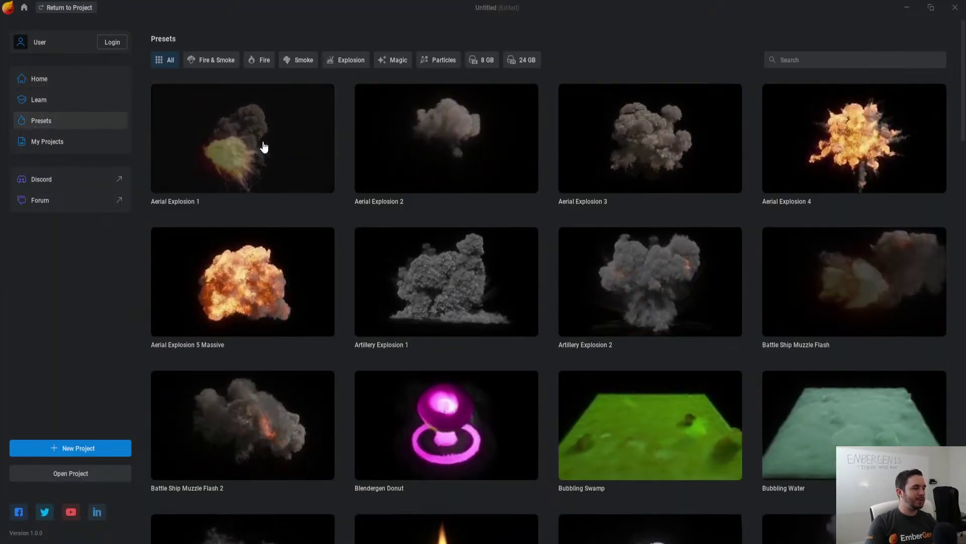
pyautogui.click(615, 146)
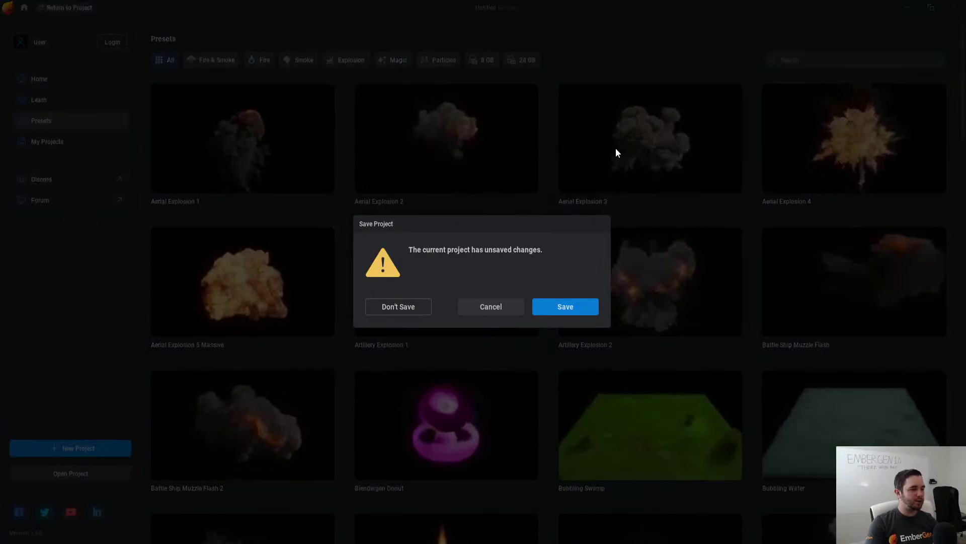
pyautogui.click(396, 307)
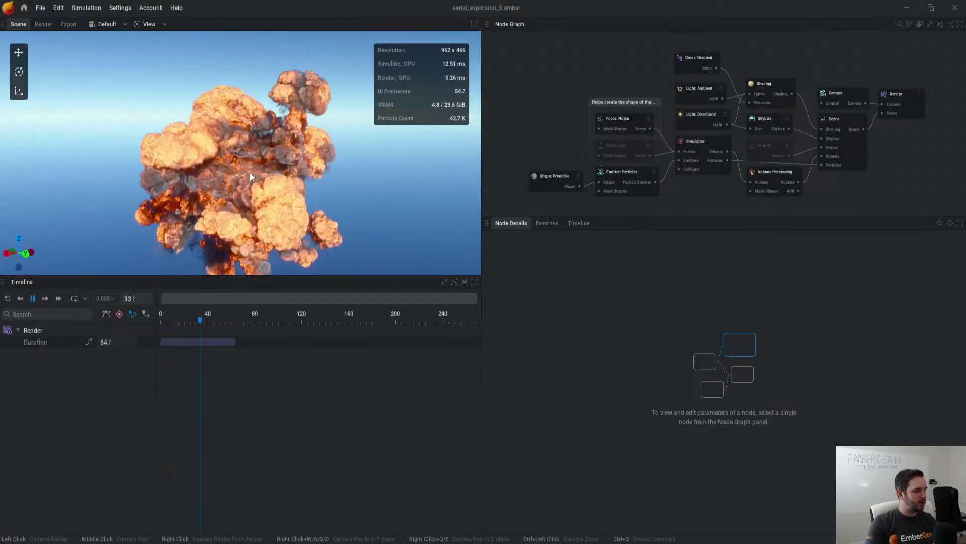
# Step: Set the Simulation node's X voxel count to 300 and apply the new resolution
pyautogui.press('space')
pyautogui.click(717, 151)
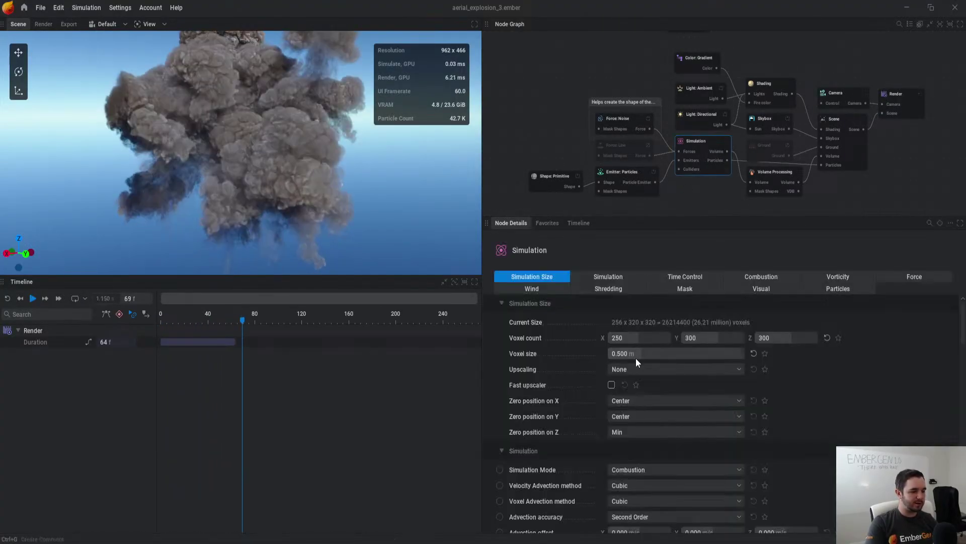
pyautogui.click(637, 335)
pyautogui.write('300')
pyautogui.press('Tab')
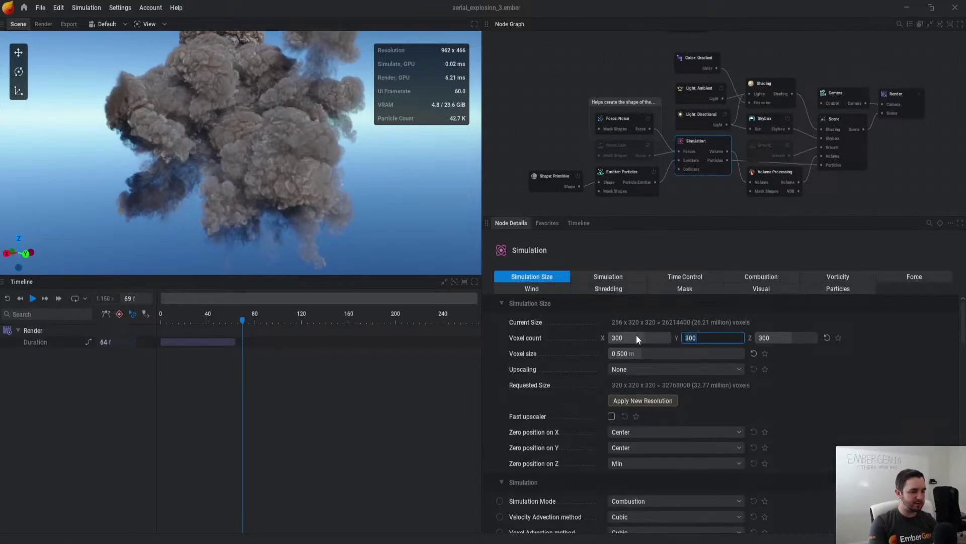
pyautogui.click(662, 400)
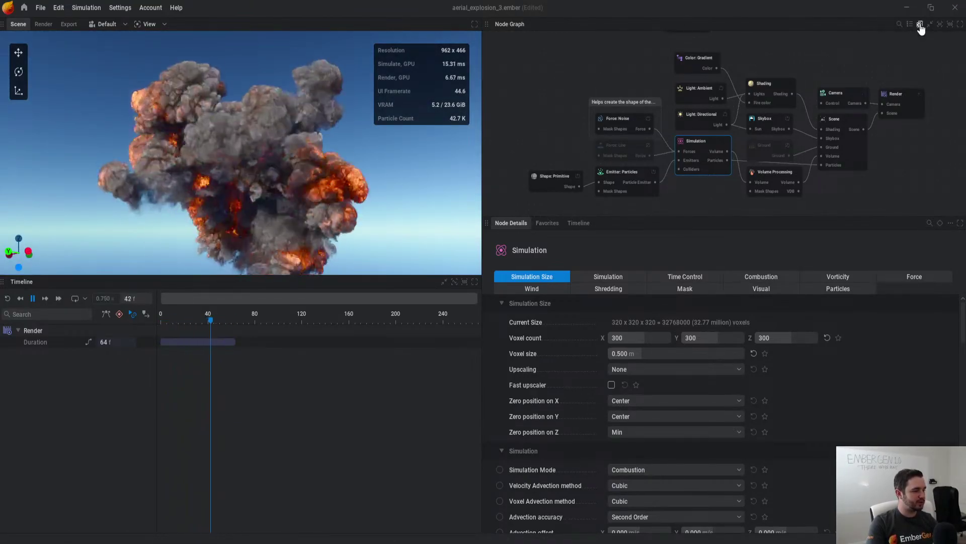
# Step: Vary the Scale of the Force: Noise node and set it to 62.333
pyautogui.click(920, 25)
pyautogui.click(918, 26)
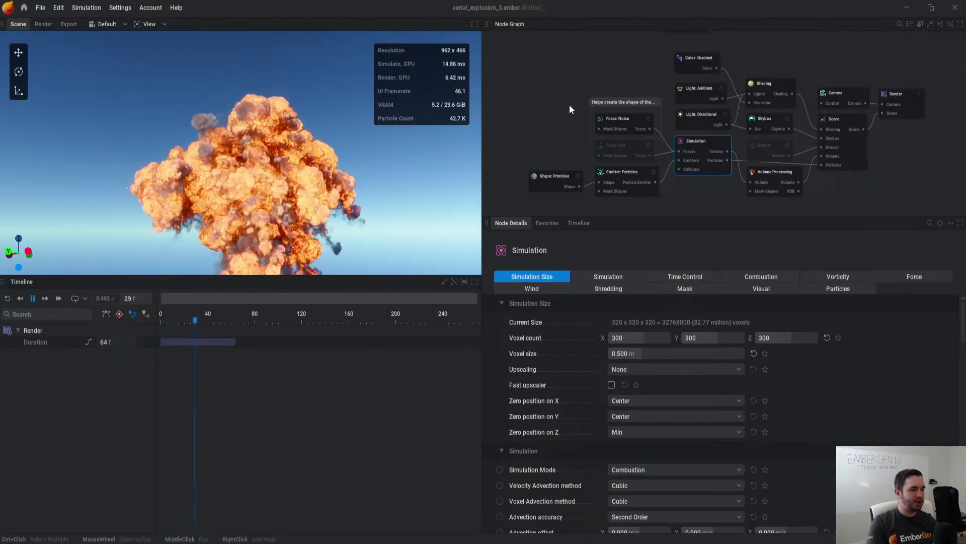
pyautogui.moveTo(569, 105); pyautogui.dragTo(589, 81, button='middle')
pyautogui.click(651, 95)
pyautogui.moveTo(675, 404); pyautogui.dragTo(642, 404)
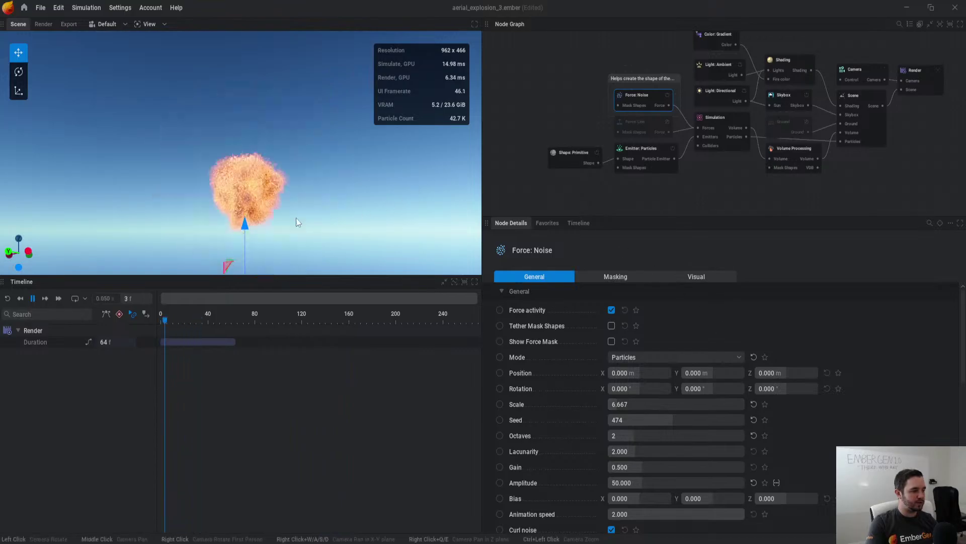
pyautogui.moveTo(649, 407); pyautogui.dragTo(692, 406)
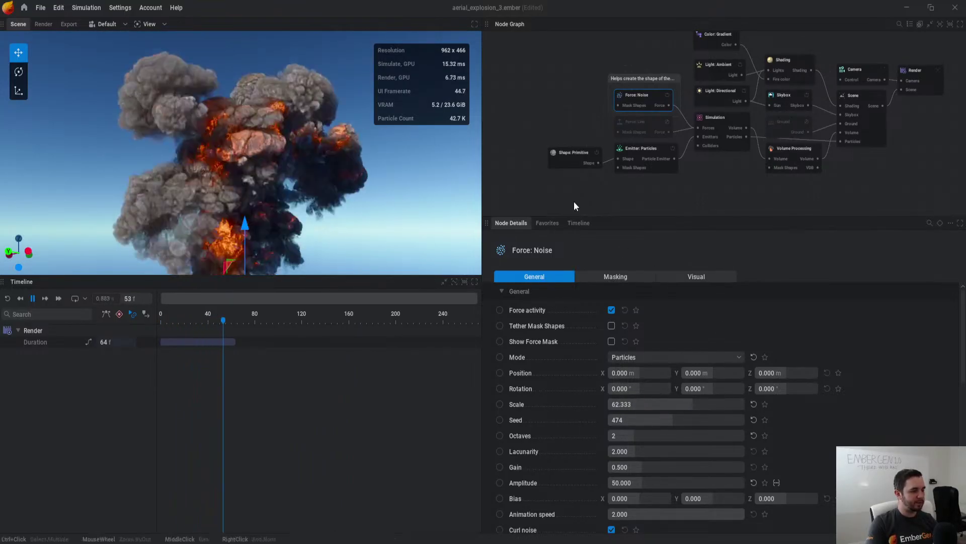
# Step: Try Center position offsets of 5 on Z and -20 on Y for Emitter: Particles, and reset all axes to 0
pyautogui.click(642, 149)
pyautogui.click(765, 277)
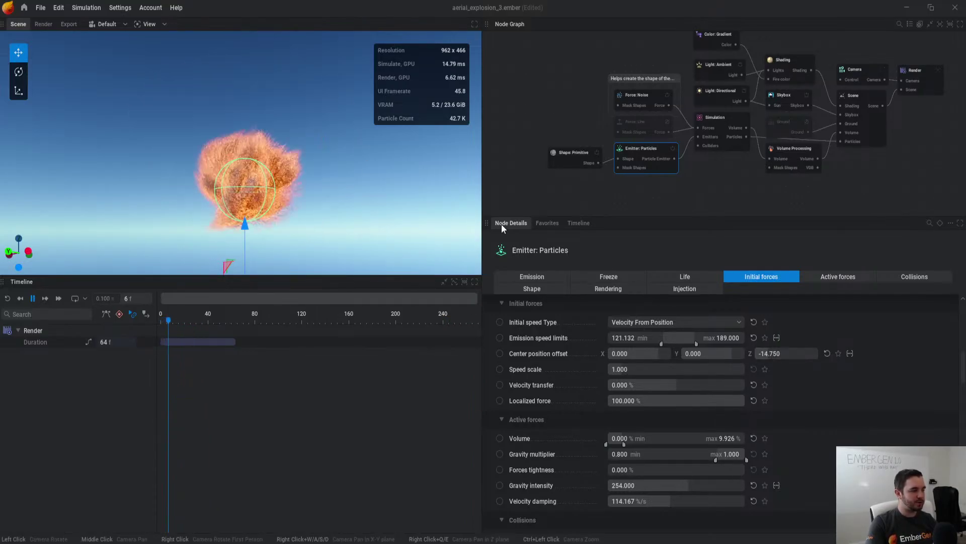
pyautogui.doubleClick(785, 354)
pyautogui.write('5')
pyautogui.press('Return')
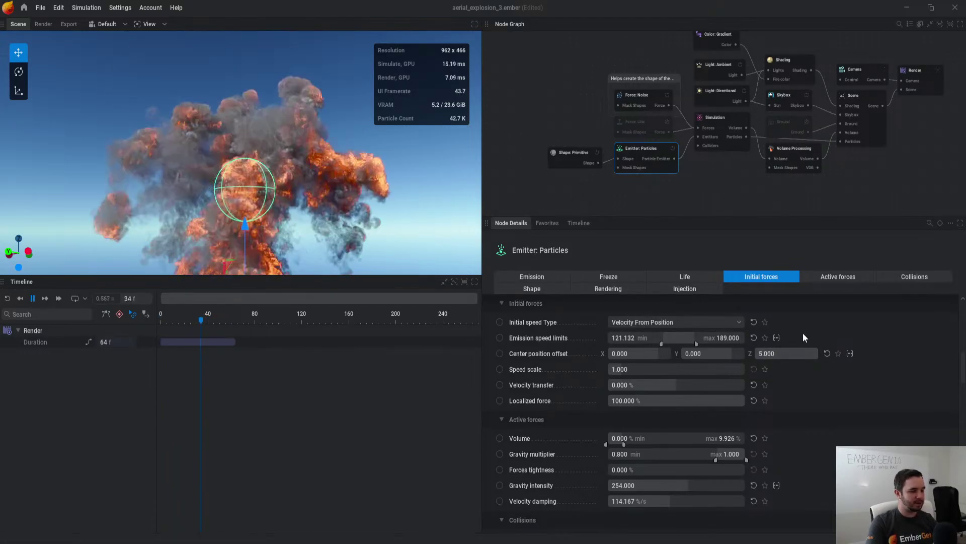
pyautogui.moveTo(740, 354); pyautogui.dragTo(675, 344)
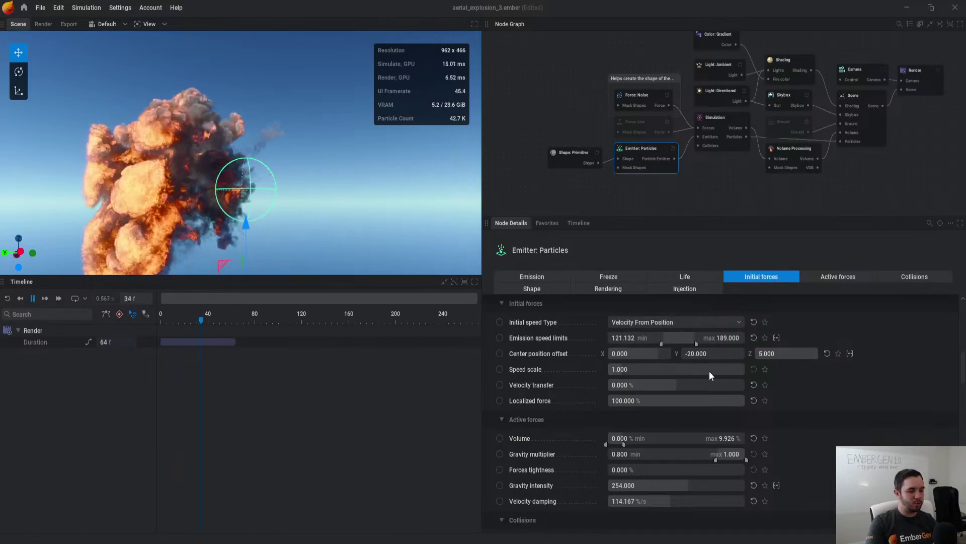
pyautogui.doubleClick(693, 355)
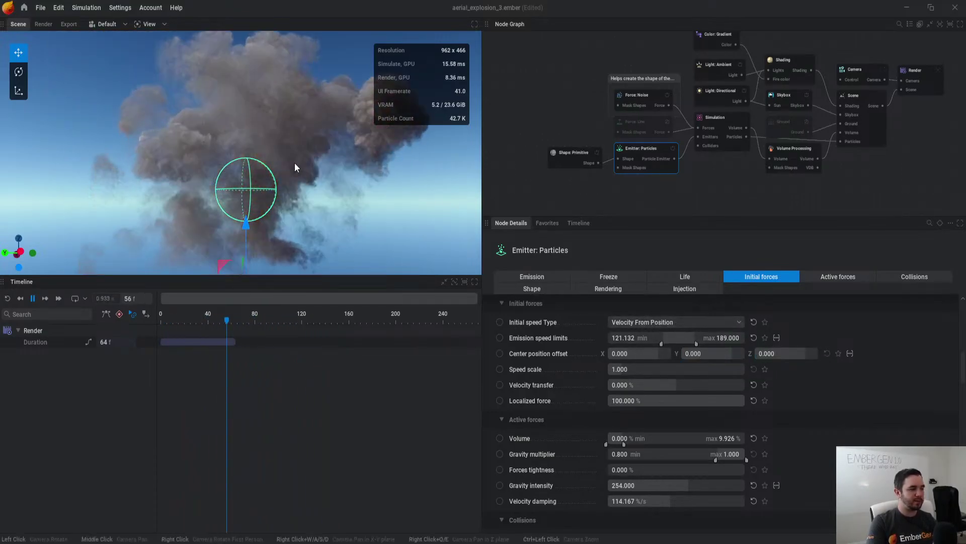
# Step: Enlarge the scene viewport and replay the explosion while viewing it closer and from another angle
pyautogui.moveTo(328, 275); pyautogui.dragTo(330, 368)
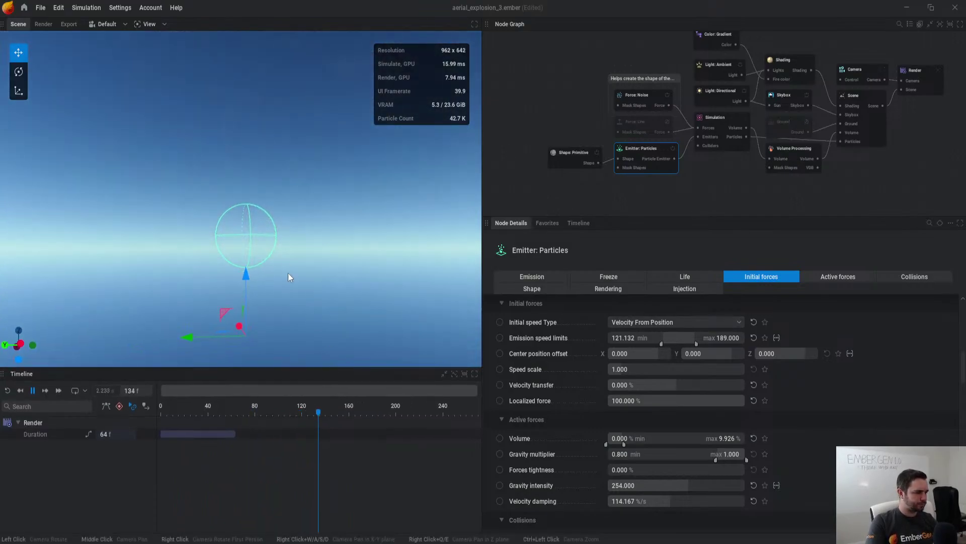
pyautogui.press('space')
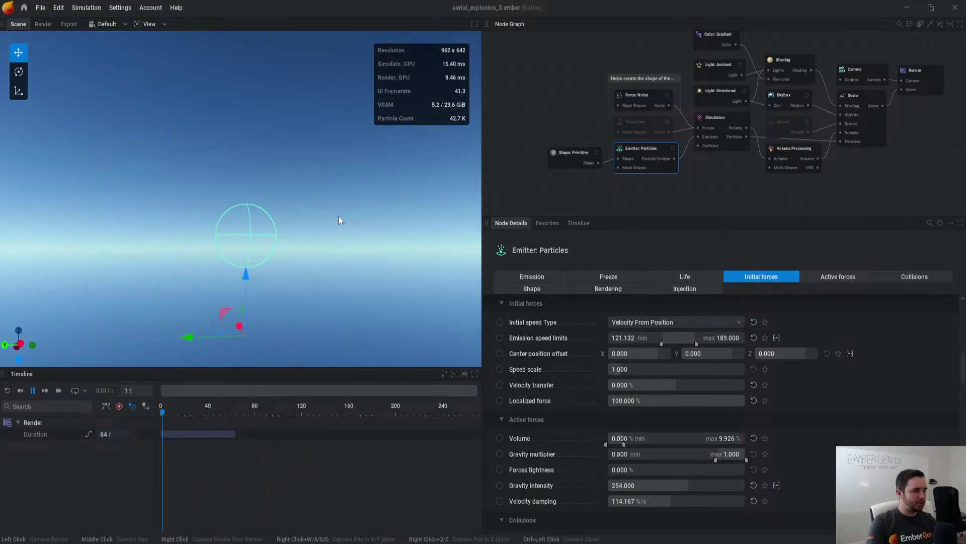
pyautogui.press('space')
pyautogui.scroll(2, 322, 232)
pyautogui.moveTo(322, 232); pyautogui.dragTo(443, 275)
# Step: Load the Aerial Explosion 5 Massive preset and view its explosion from another angle
pyautogui.click(24, 7)
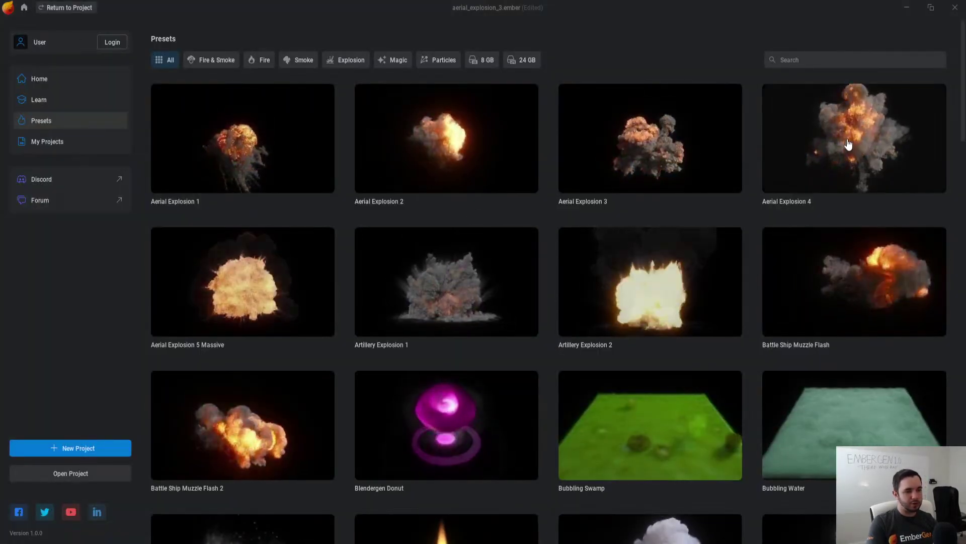
pyautogui.click(267, 280)
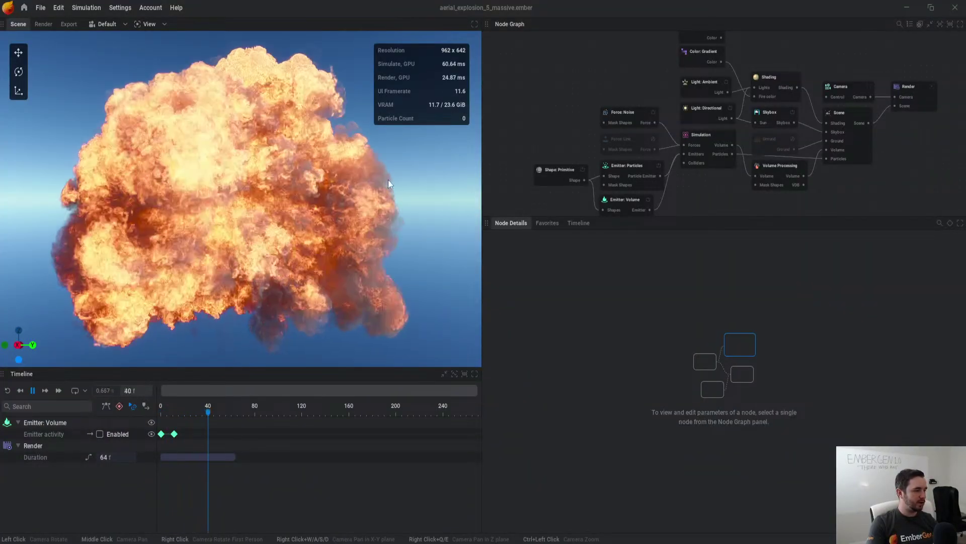
pyautogui.moveTo(309, 168); pyautogui.dragTo(256, 156)
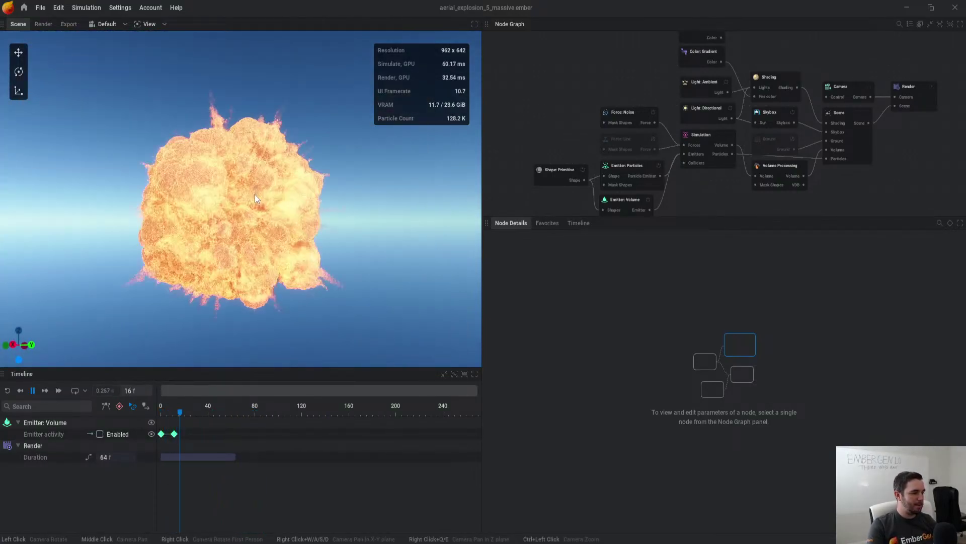
# Step: Pause the simulation to disable the Skybox node, and resume playback while inspecting the explosion from other angles
pyautogui.press('space')
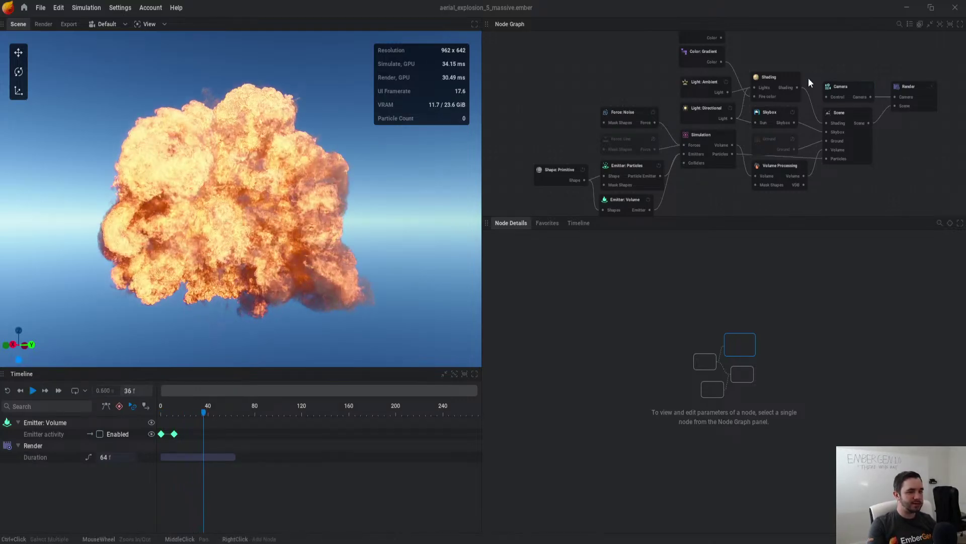
pyautogui.click(793, 114)
pyautogui.press('space')
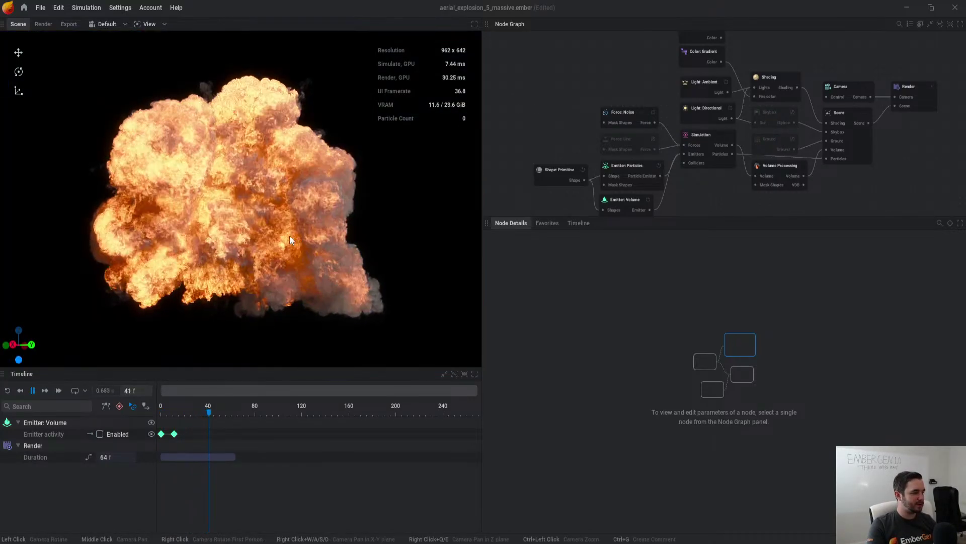
pyautogui.moveTo(211, 216); pyautogui.dragTo(315, 219)
pyautogui.moveTo(315, 220); pyautogui.dragTo(318, 211, button='middle')
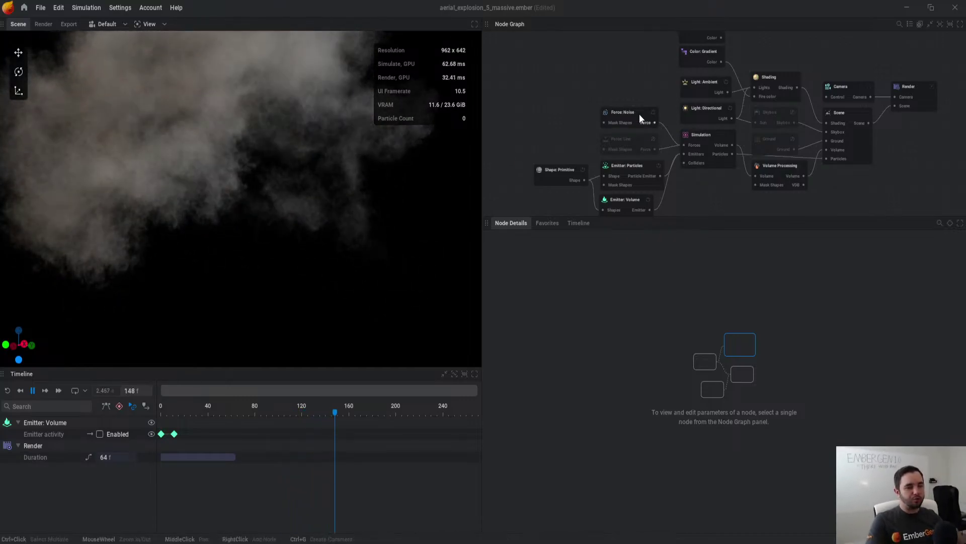
pyautogui.moveTo(639, 114); pyautogui.dragTo(609, 79, button='middle')
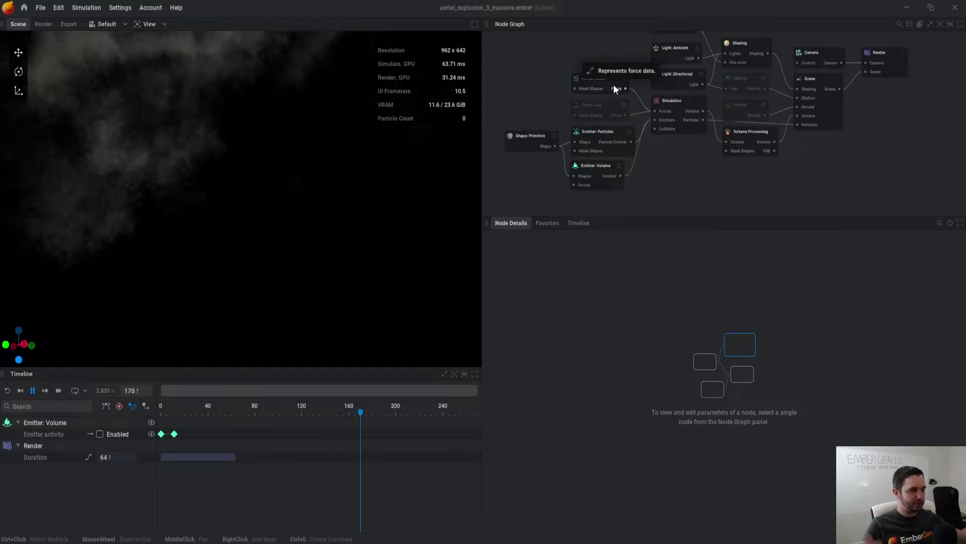
# Step: Open the Home page and look through its project templates and What's New entries
pyautogui.click(22, 8)
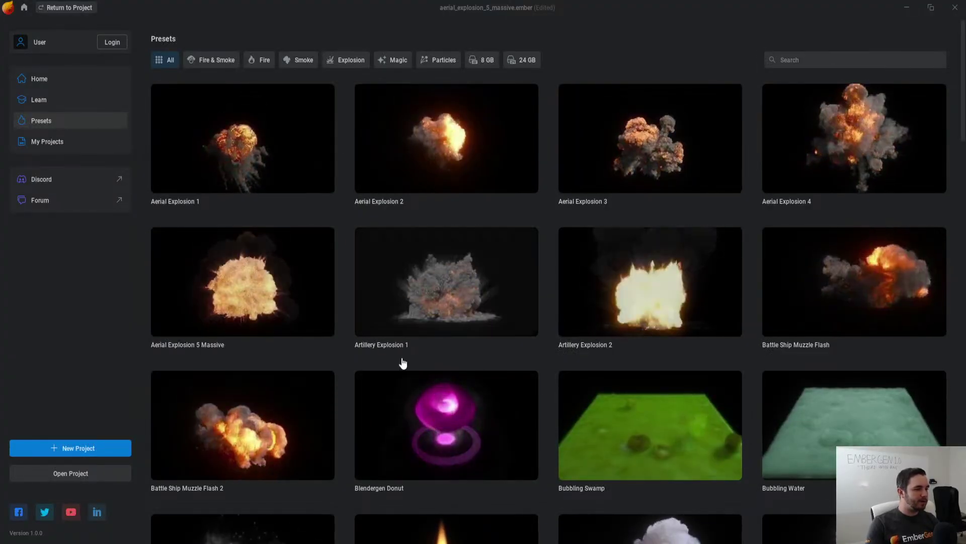
pyautogui.click(76, 80)
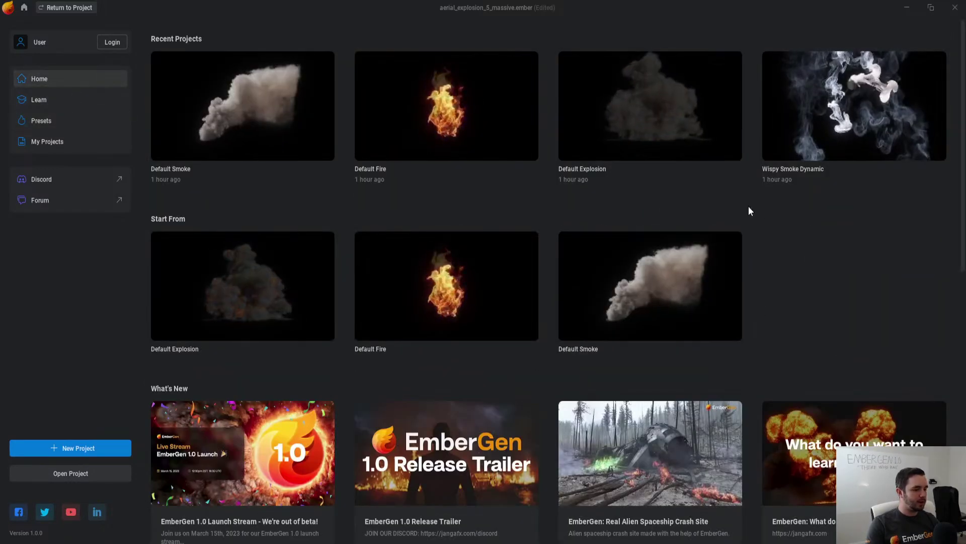
pyautogui.scroll(-5, 806, 267)
pyautogui.scroll(-2, 647, 438)
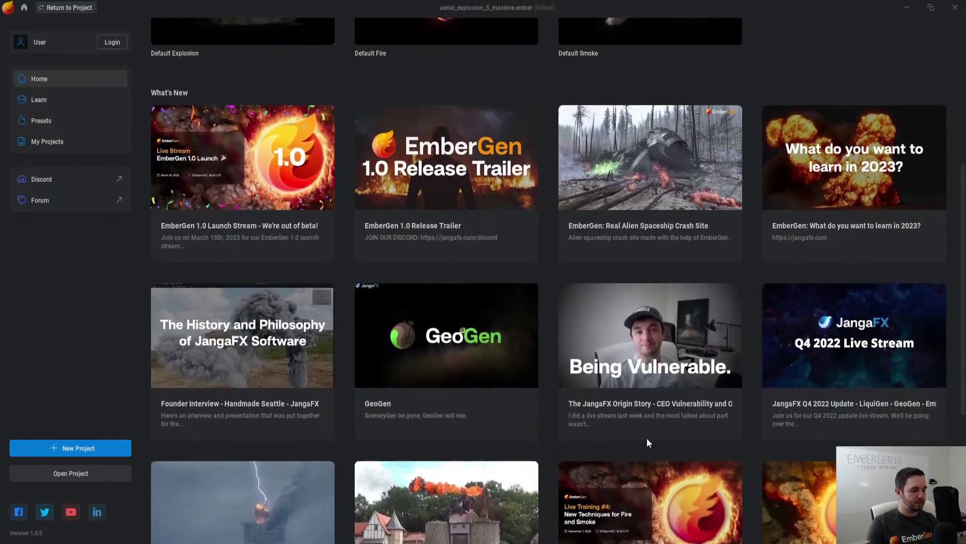
pyautogui.scroll(-1, 679, 312)
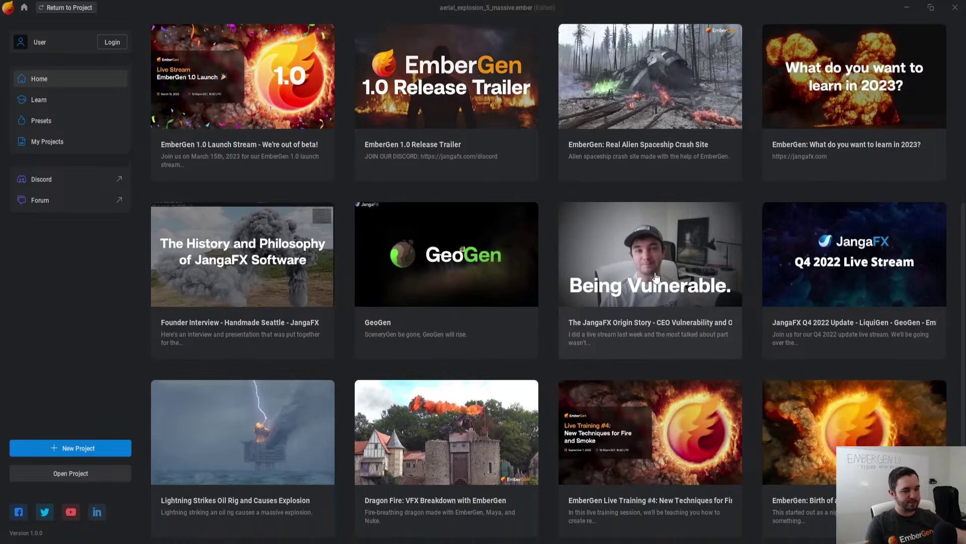
pyautogui.scroll(-3, 549, 301)
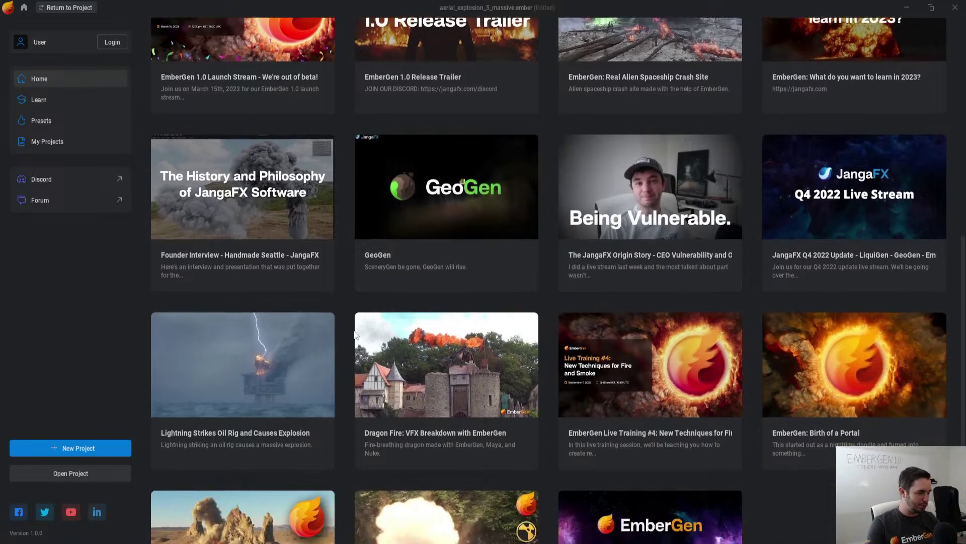
pyautogui.scroll(3, 450, 381)
pyautogui.scroll(5, 450, 381)
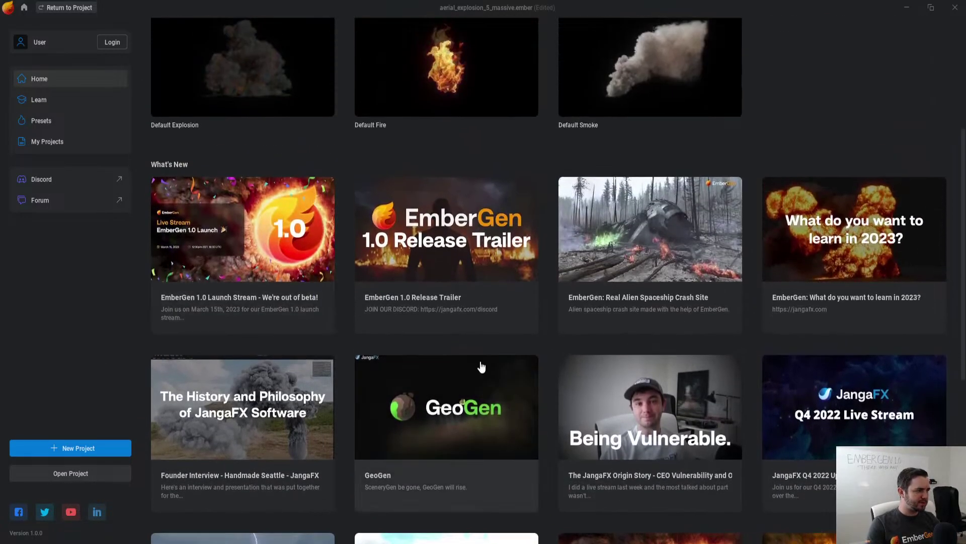
# Step: Browse the guided tours, tutorials and live streams in the Learn section
pyautogui.click(40, 104)
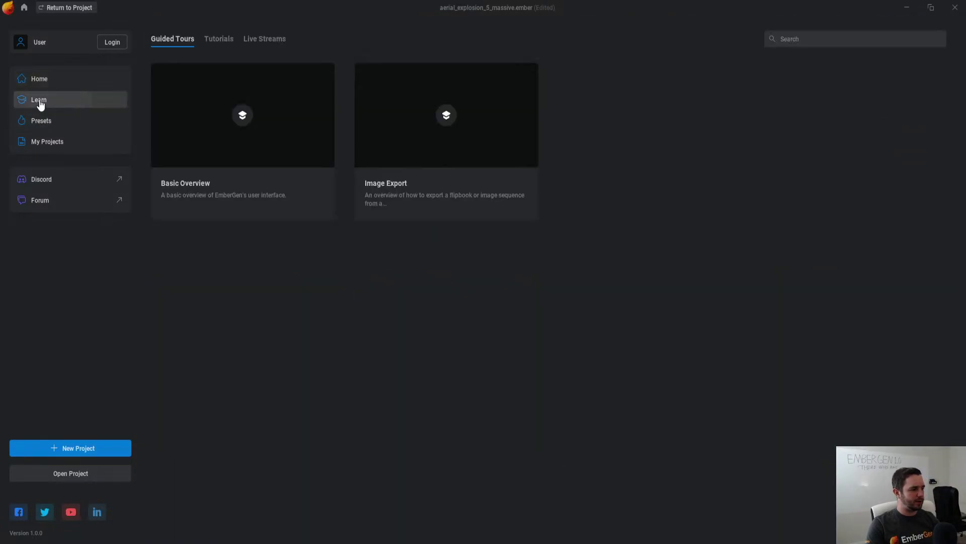
pyautogui.click(216, 39)
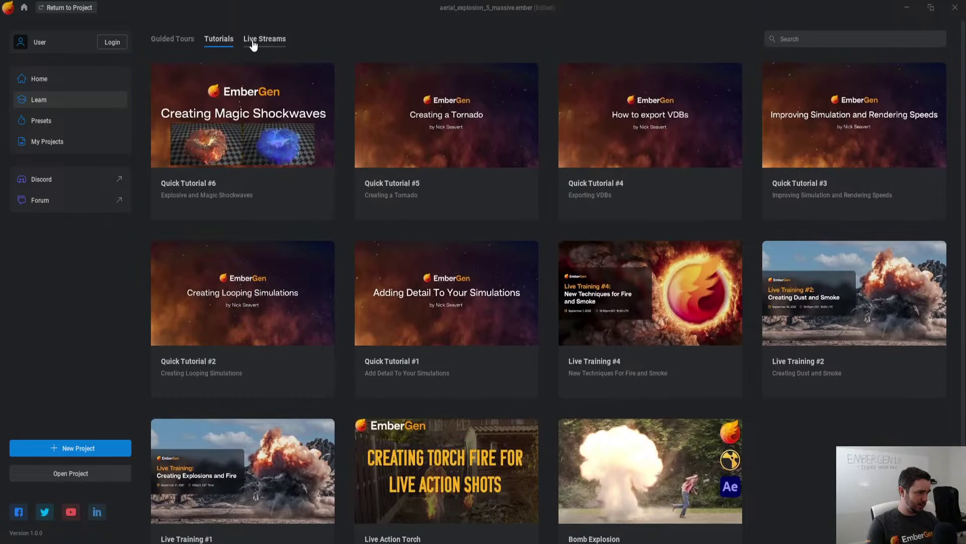
pyautogui.click(253, 44)
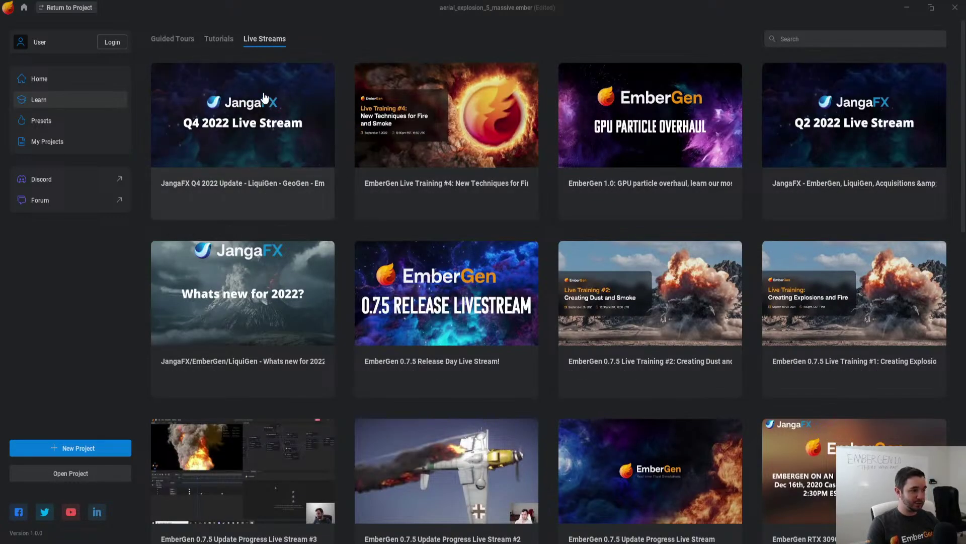
pyautogui.click(214, 42)
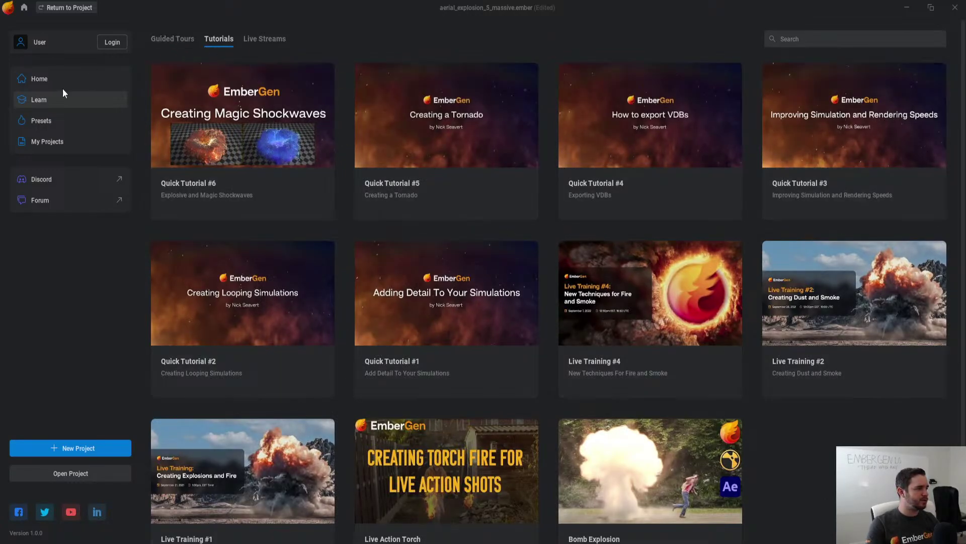
# Step: Review the Home page again and view the login form, closing it without signing in
pyautogui.click(39, 79)
pyautogui.scroll(-3, 695, 301)
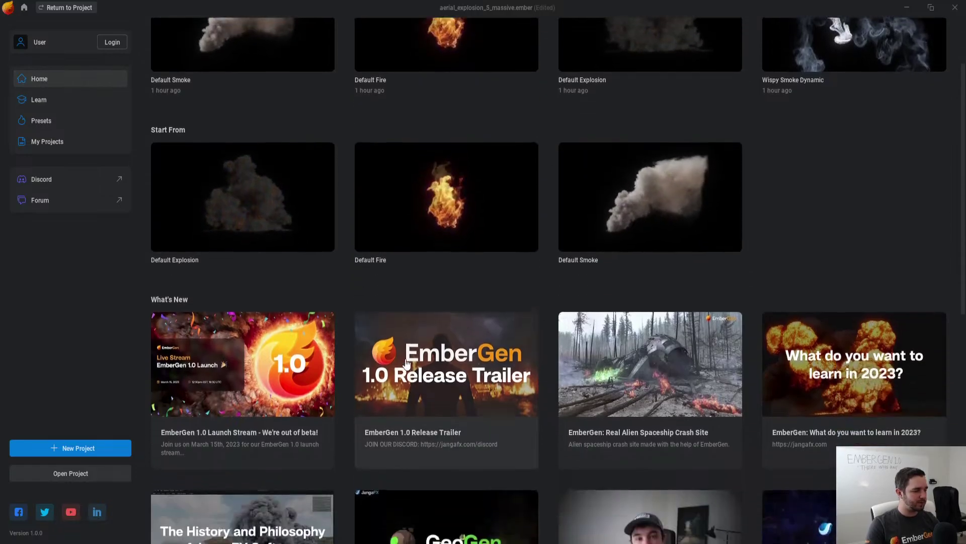
pyautogui.scroll(3, 510, 248)
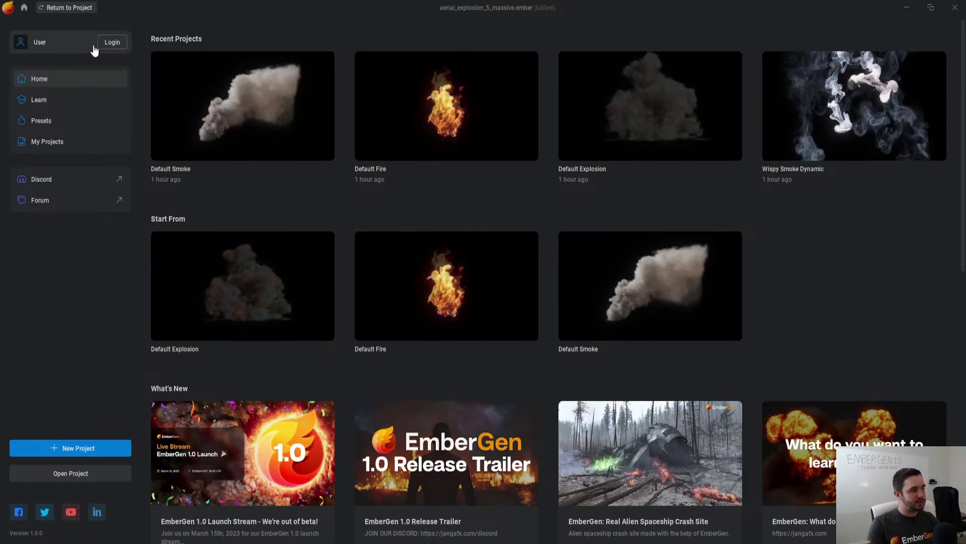
pyautogui.click(112, 44)
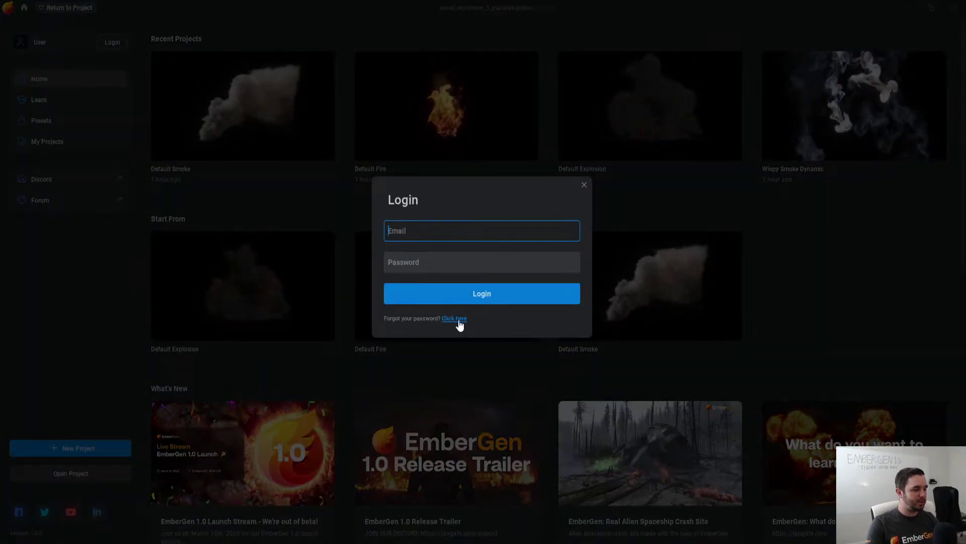
pyautogui.click(584, 185)
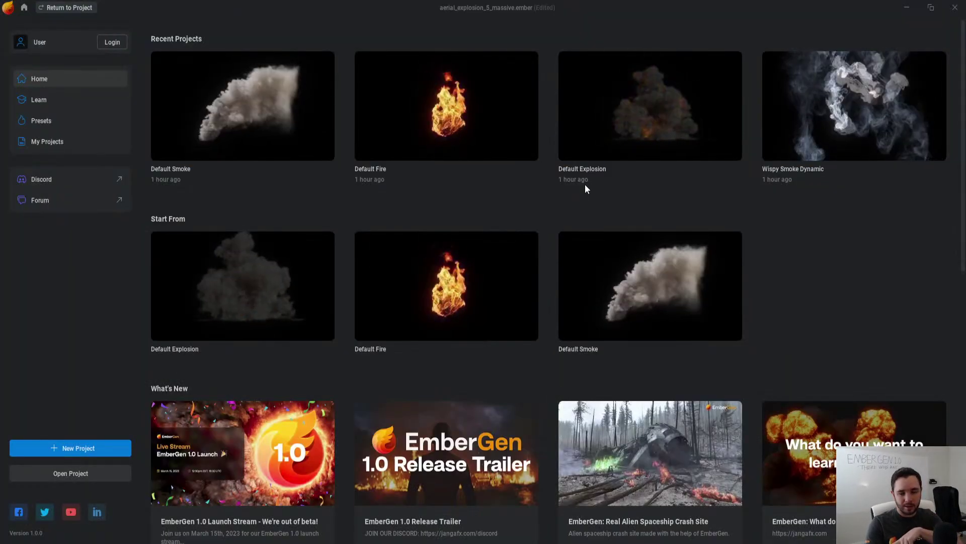
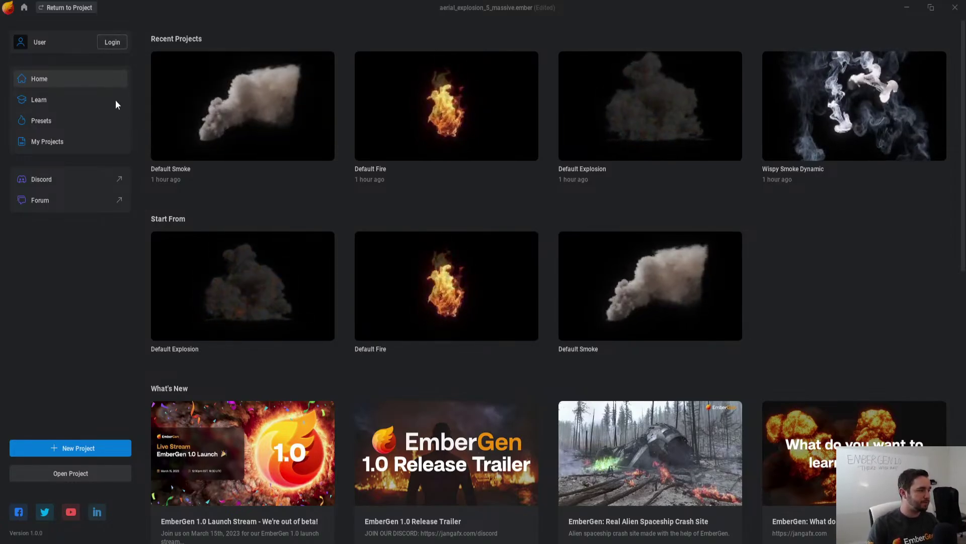
# Step: Return to the explosion project and examine the Active forces settings of Emitter: Particles
pyautogui.click(27, 14)
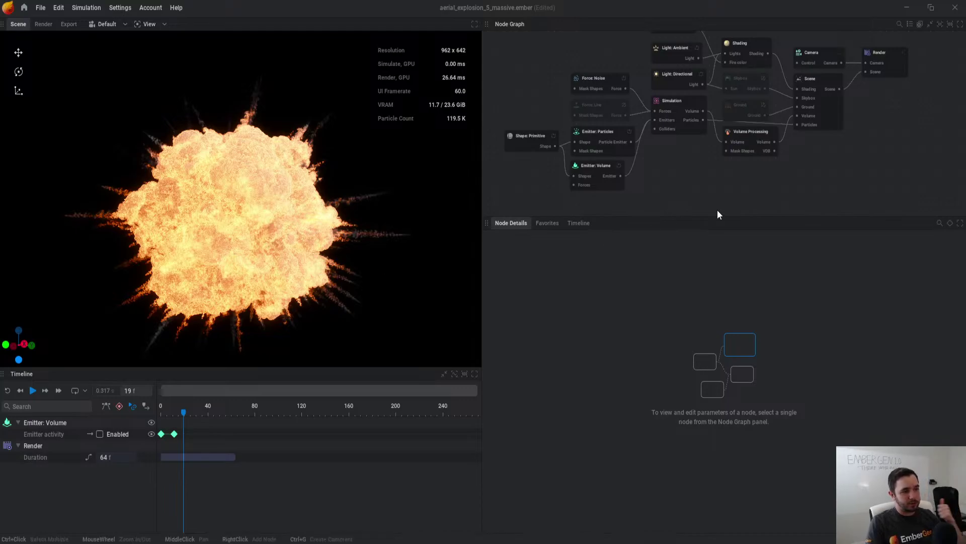
pyautogui.click(585, 132)
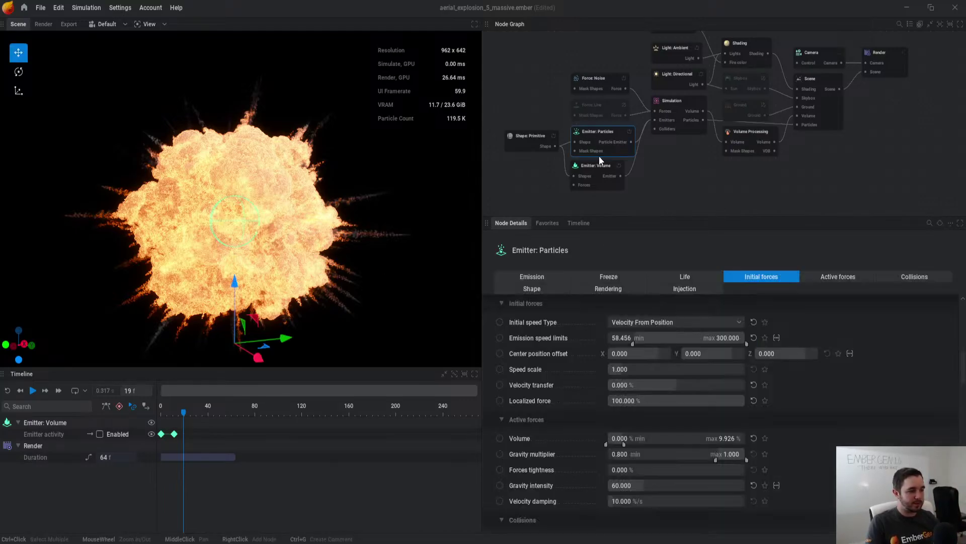
pyautogui.click(679, 272)
pyautogui.click(819, 276)
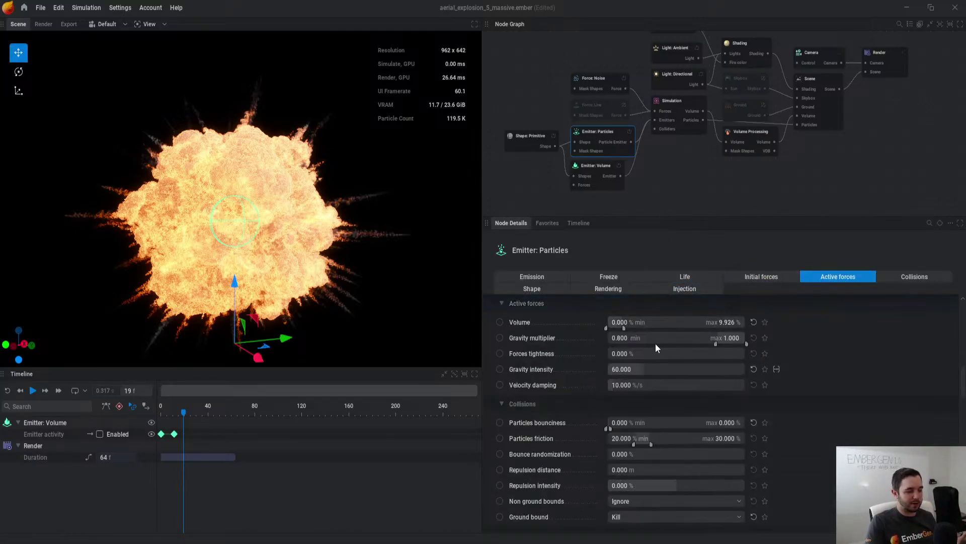
# Step: Load the Cannon Explosion preset, discarding the unsaved changes of the current project
pyautogui.click(24, 8)
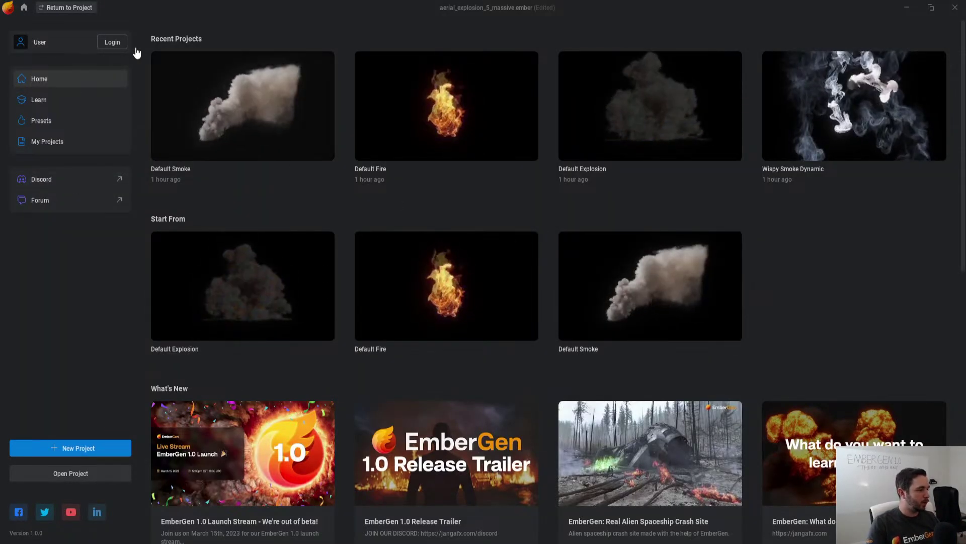
pyautogui.click(51, 123)
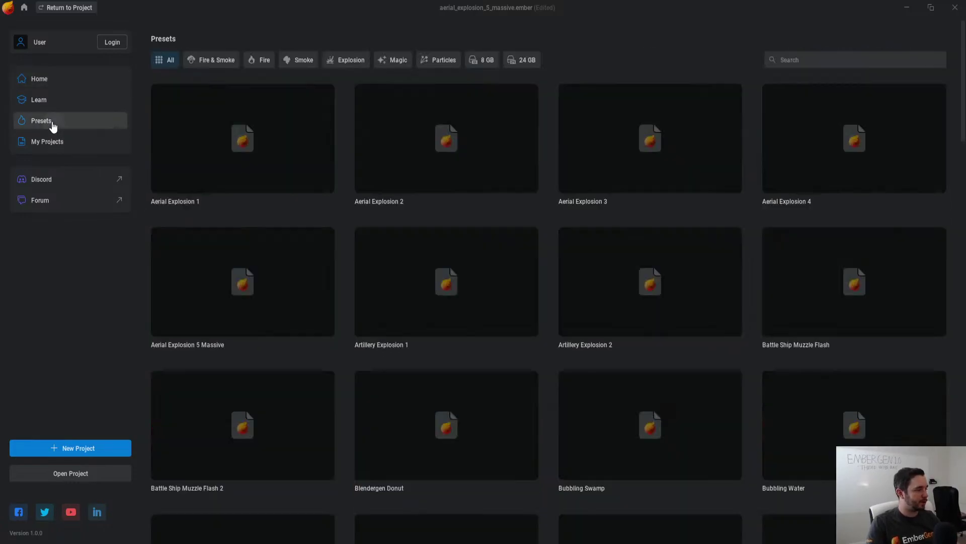
pyautogui.scroll(-1, 529, 304)
pyautogui.scroll(-9, 529, 304)
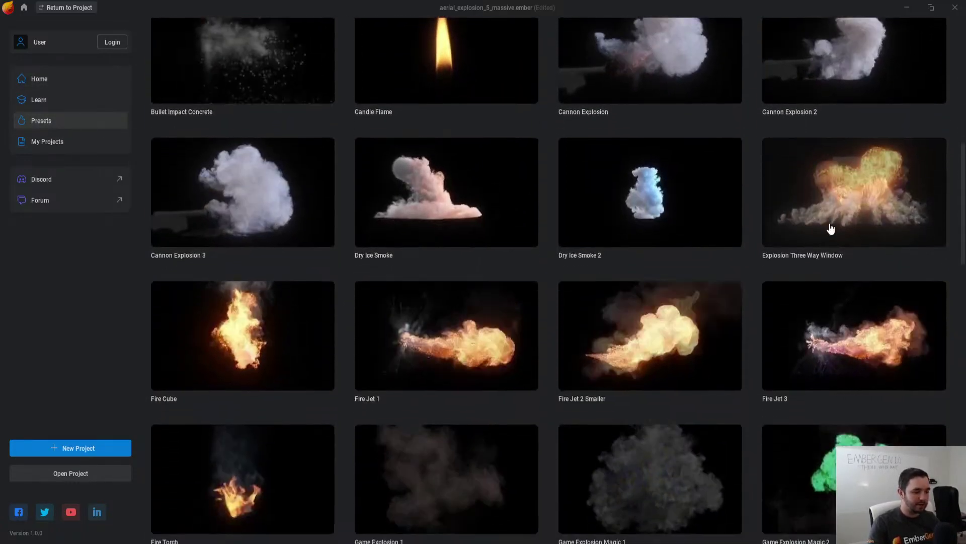
pyautogui.click(648, 57)
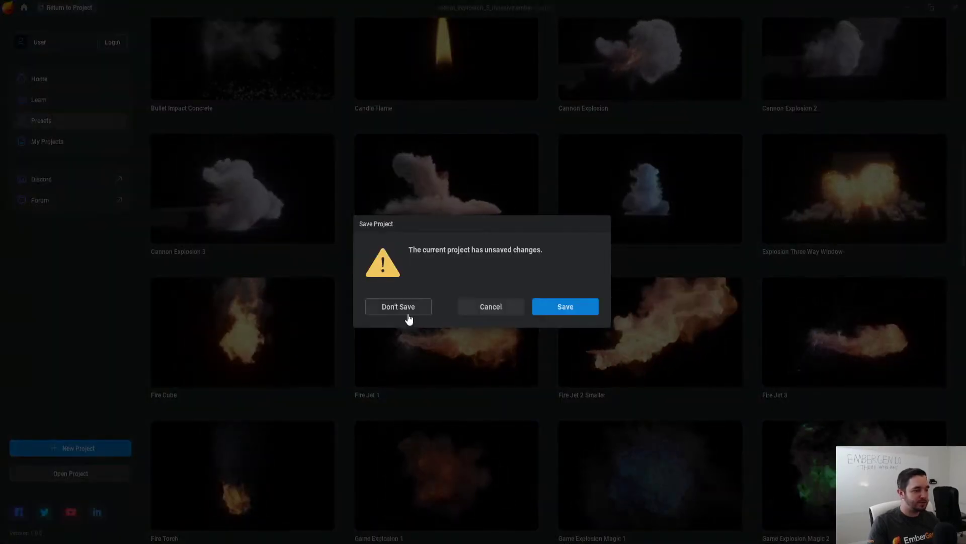
pyautogui.click(384, 308)
# Step: Replay the cannon explosion in close-up and pause it mid-blast to examine the smoke and embers
pyautogui.scroll(4, 280, 245)
pyautogui.moveTo(283, 251); pyautogui.dragTo(244, 246)
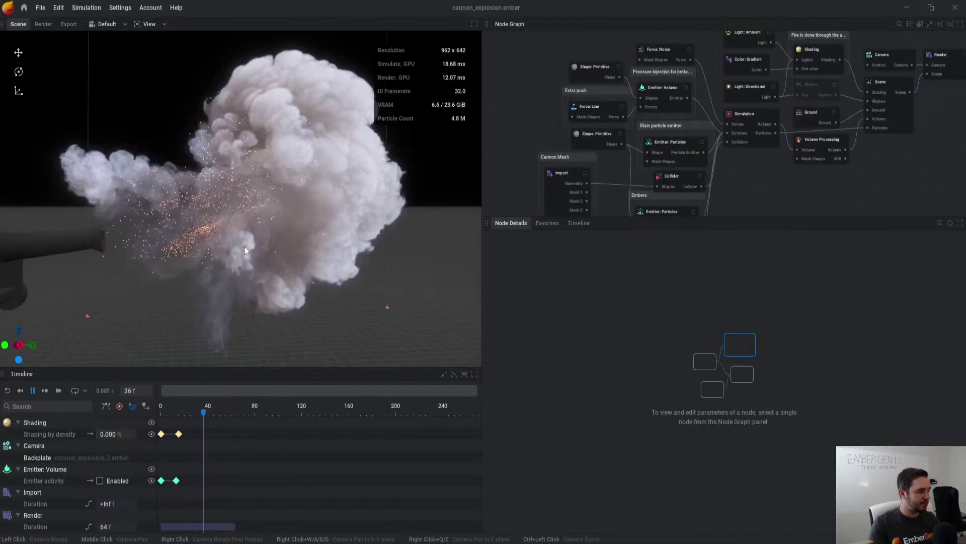
pyautogui.scroll(2, 243, 246)
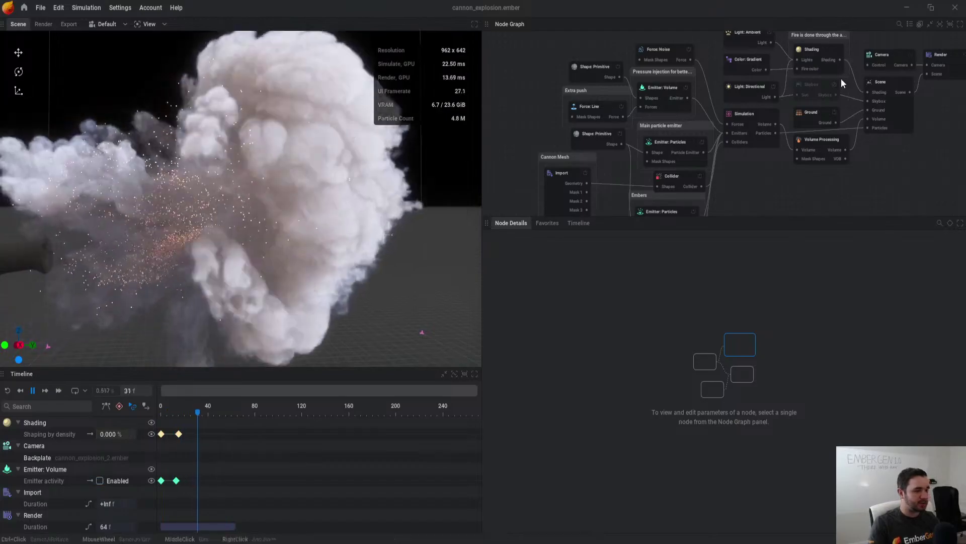
pyautogui.moveTo(726, 161); pyautogui.dragTo(741, 98, button='middle')
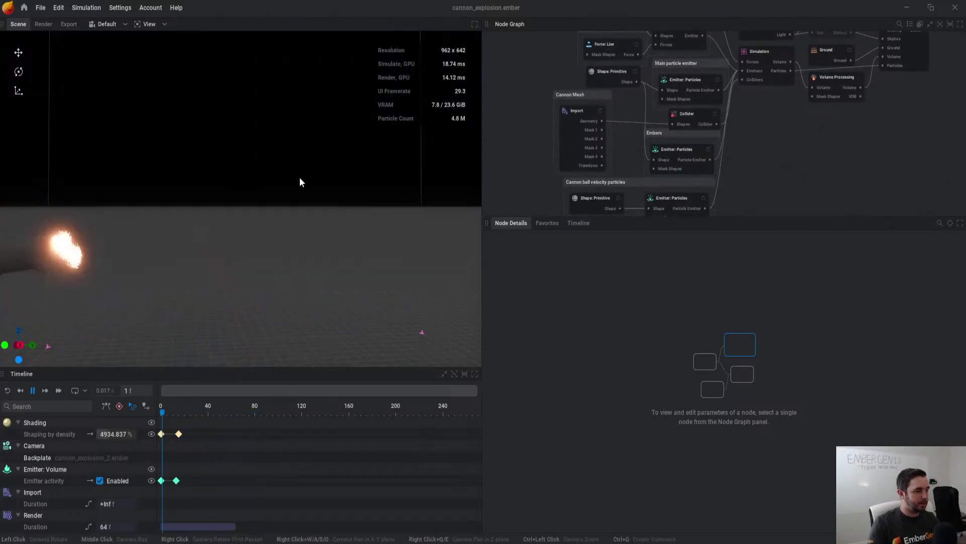
pyautogui.press('r')
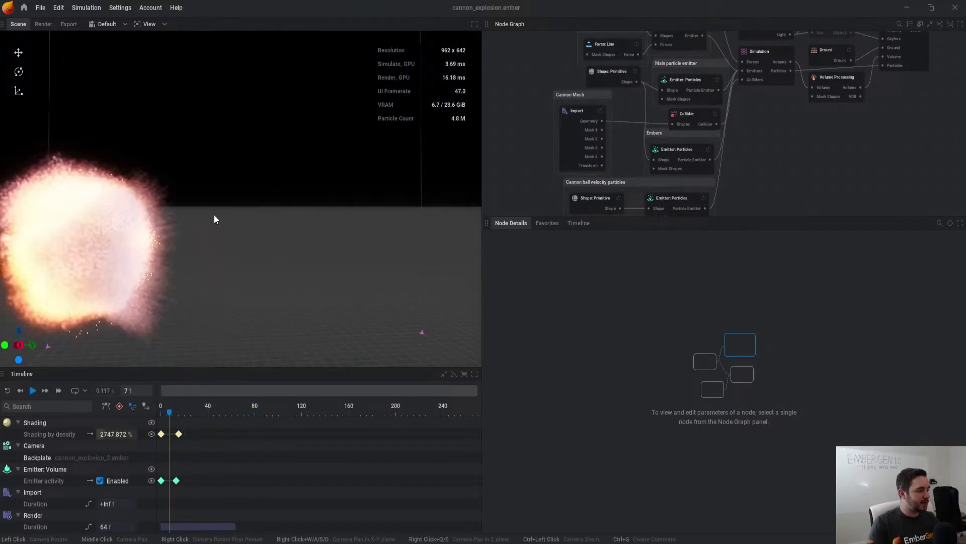
pyautogui.press('space')
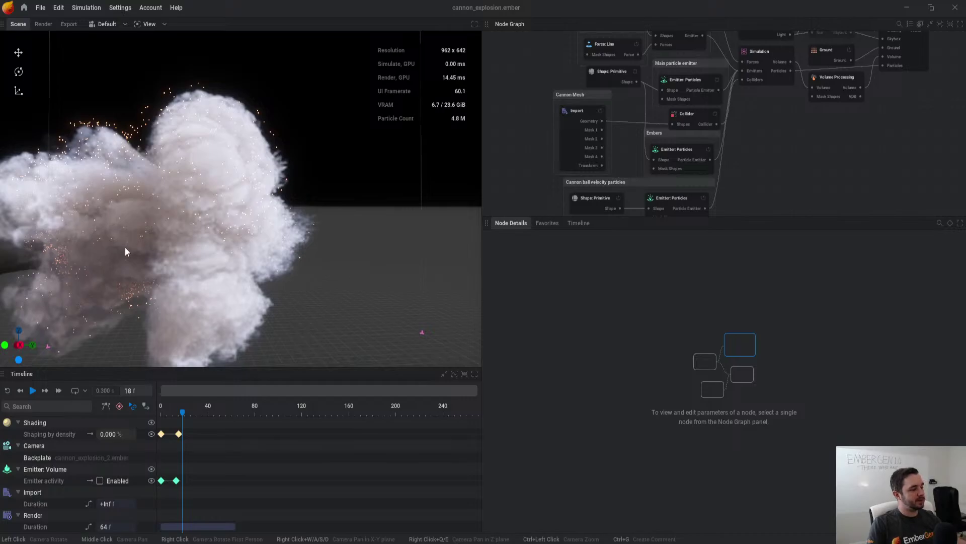
# Step: Examine the Initial forces settings of the Embers particle emitter while replaying the simulation
pyautogui.moveTo(730, 140); pyautogui.dragTo(723, 113, button='middle')
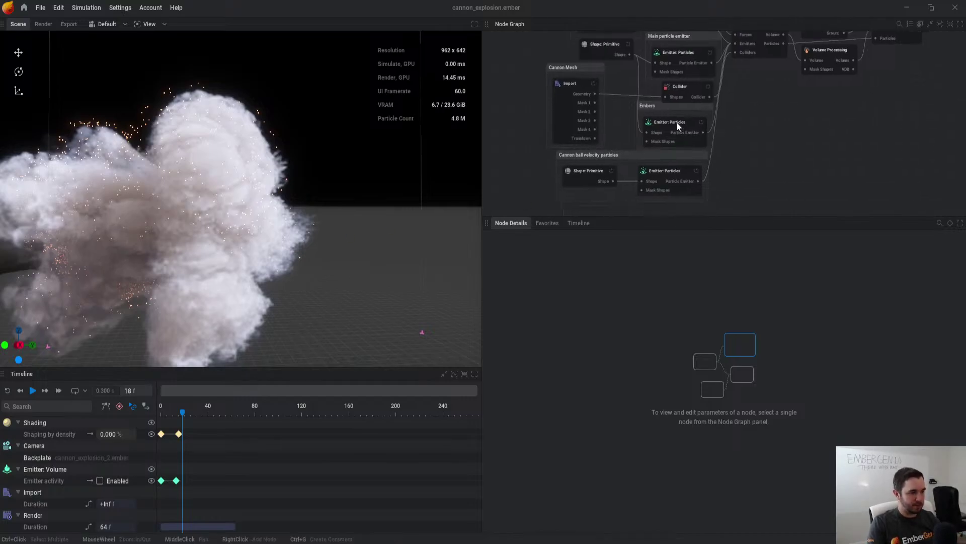
pyautogui.click(676, 122)
pyautogui.click(787, 277)
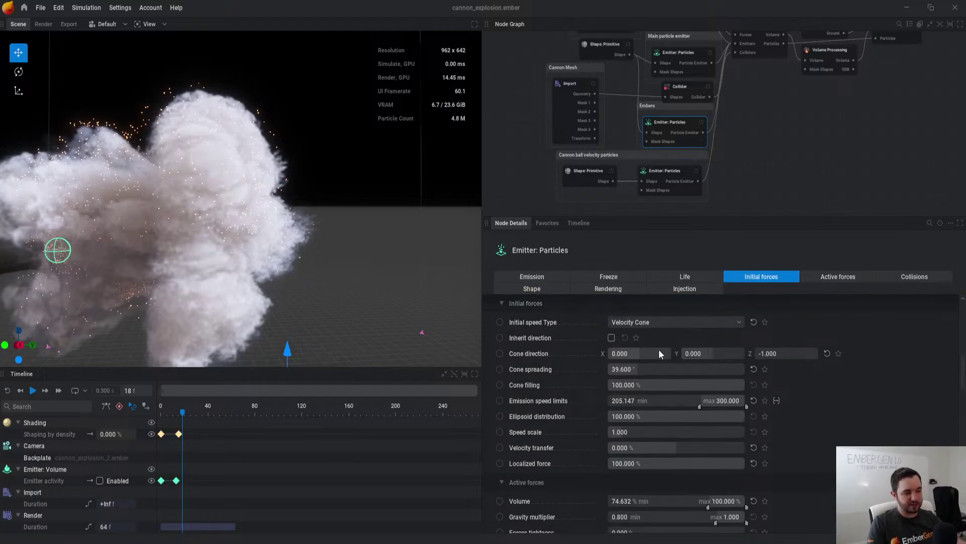
pyautogui.press('r')
pyautogui.press('space')
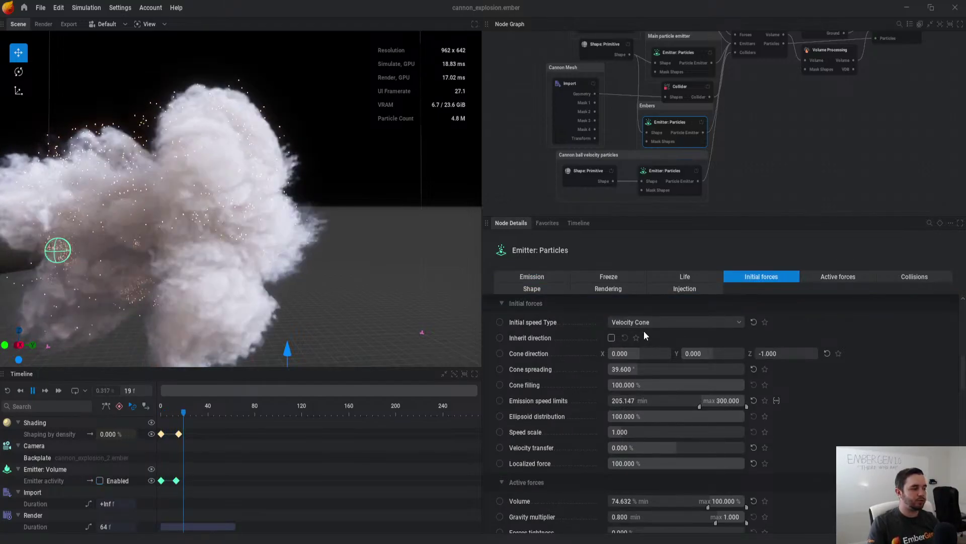
# Step: Set the Embers emitter's Volume active force to a range of 0 to 25.368 % and replay the explosion
pyautogui.click(833, 275)
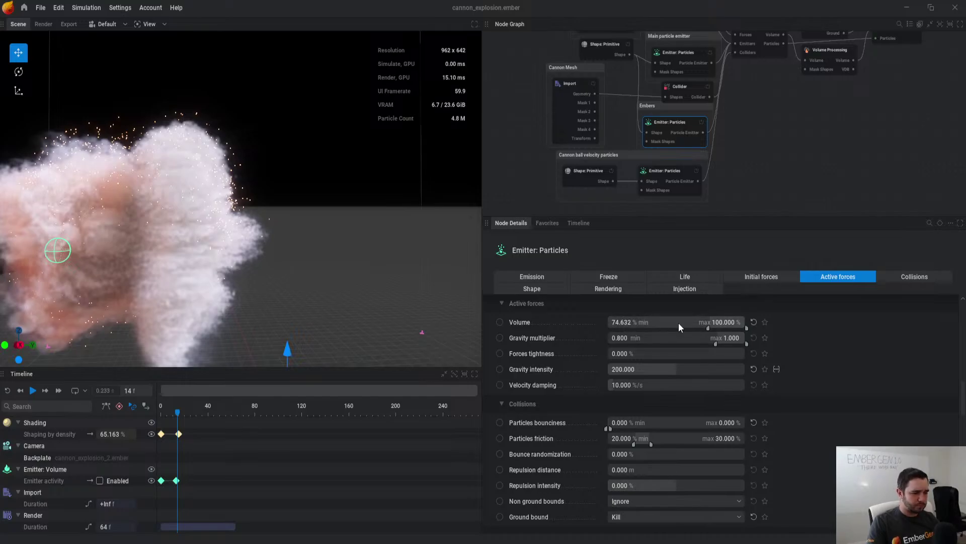
pyautogui.press('r')
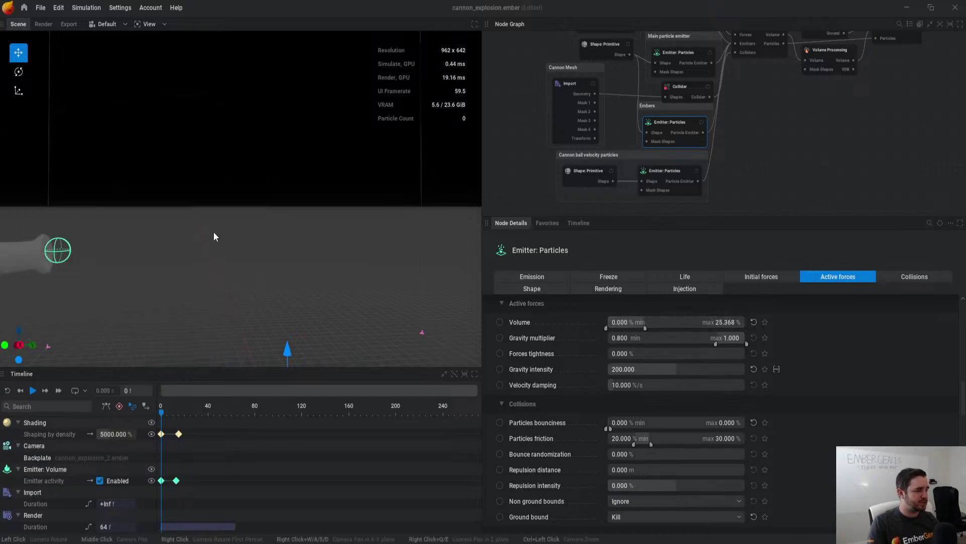
pyautogui.press('r')
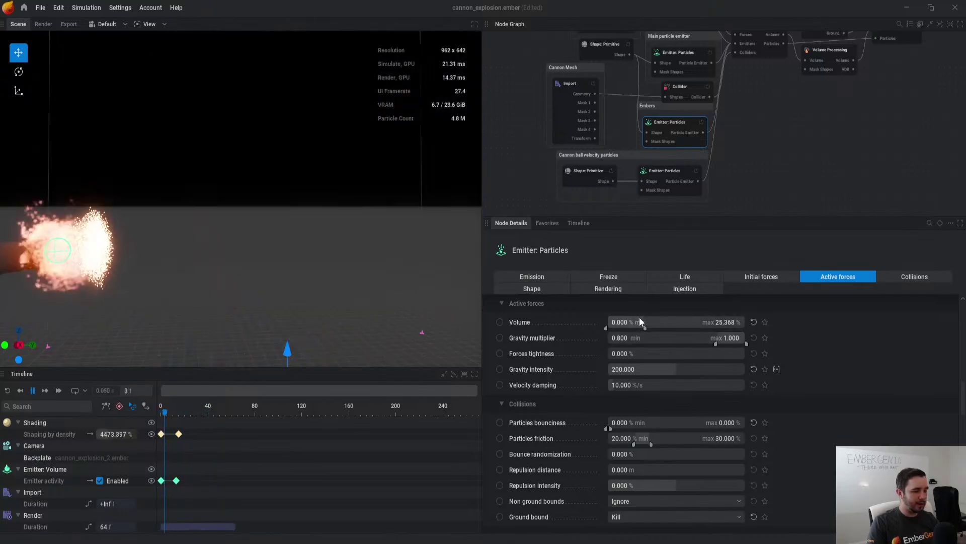
# Step: Shift the Embers emitter's Volume force range up to 73.667–89.667 % and replay the explosion
pyautogui.moveTo(625, 323); pyautogui.dragTo(665, 327)
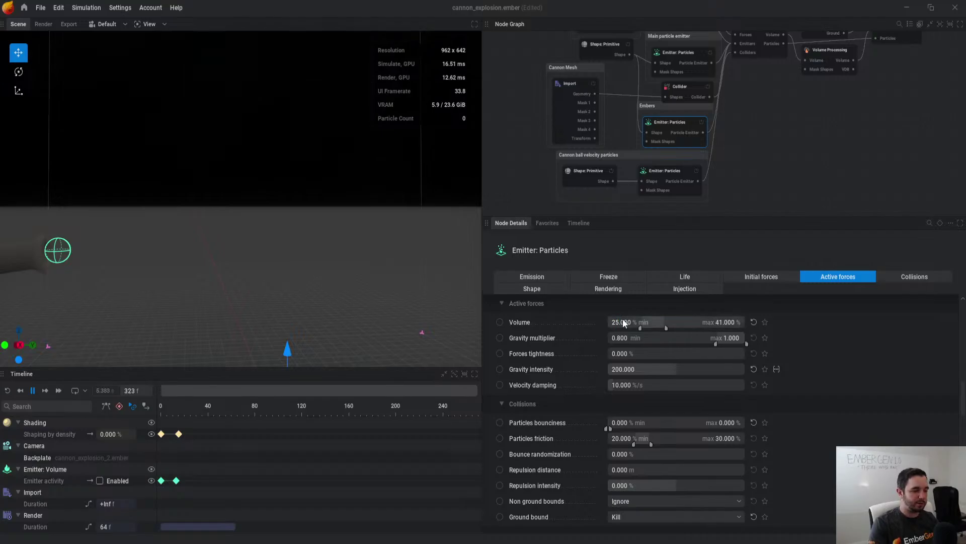
pyautogui.moveTo(660, 322); pyautogui.dragTo(728, 326)
pyautogui.press('r')
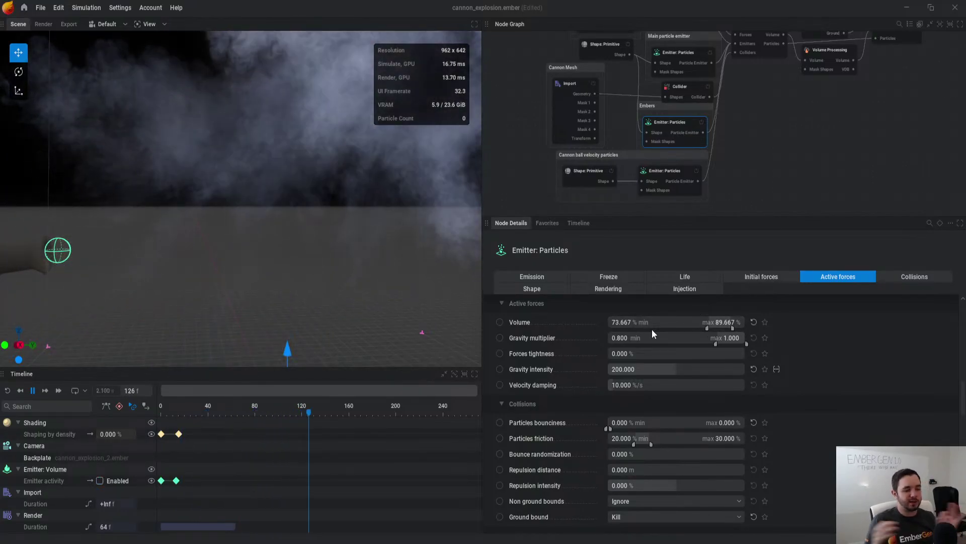
pyautogui.press('r')
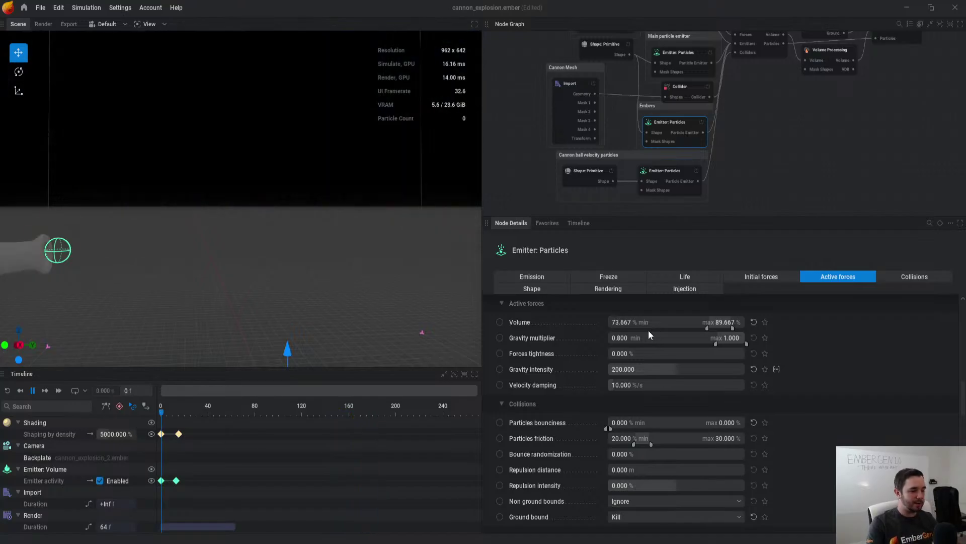
pyautogui.press('r')
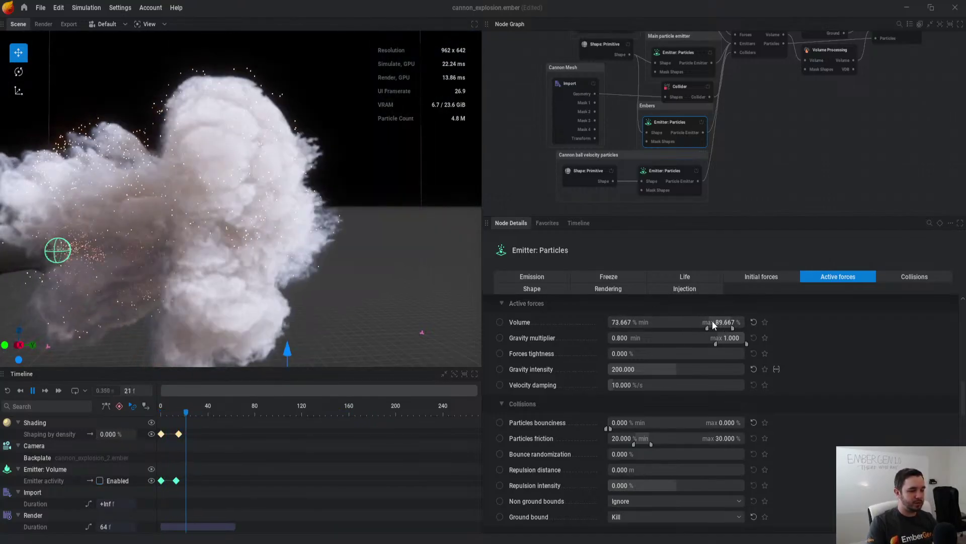
# Step: Collapse the Embers emitter's Volume force range at 100 %, and bring both limits down to 0 %
pyautogui.doubleClick(711, 322)
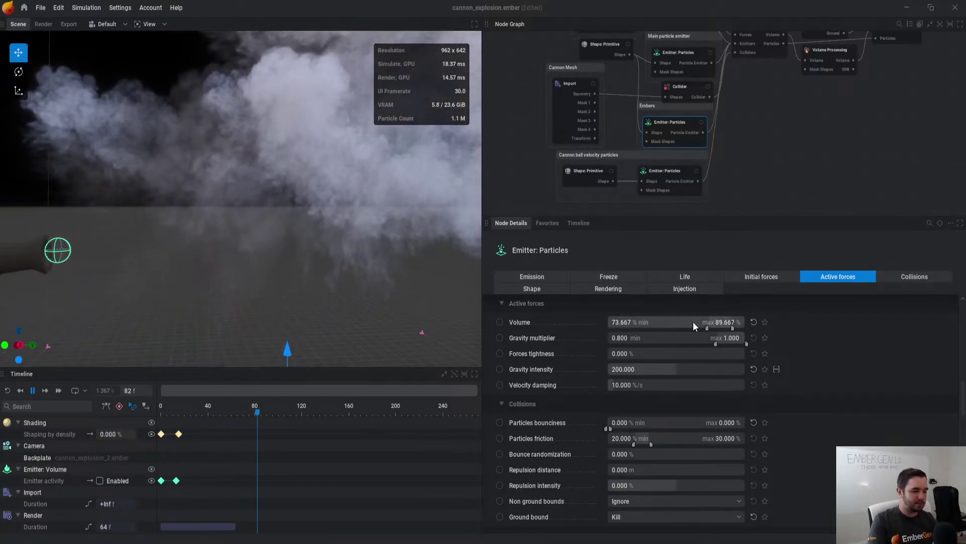
pyautogui.press('Return')
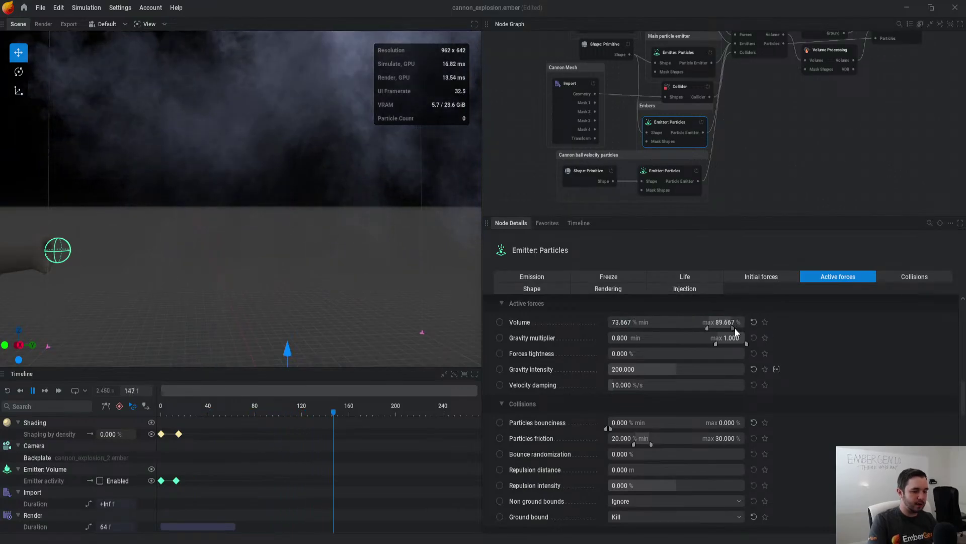
pyautogui.moveTo(709, 330); pyautogui.dragTo(778, 334)
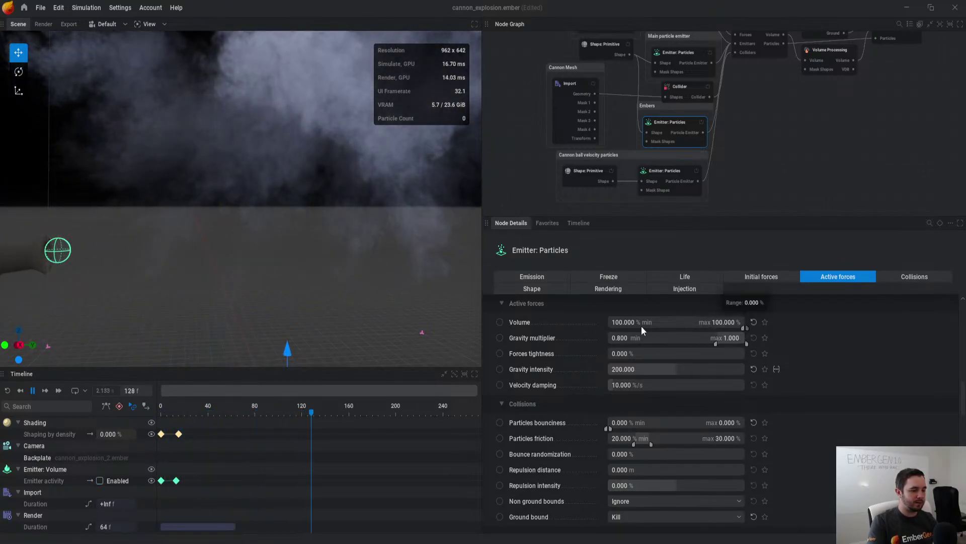
pyautogui.moveTo(744, 328); pyautogui.dragTo(600, 331)
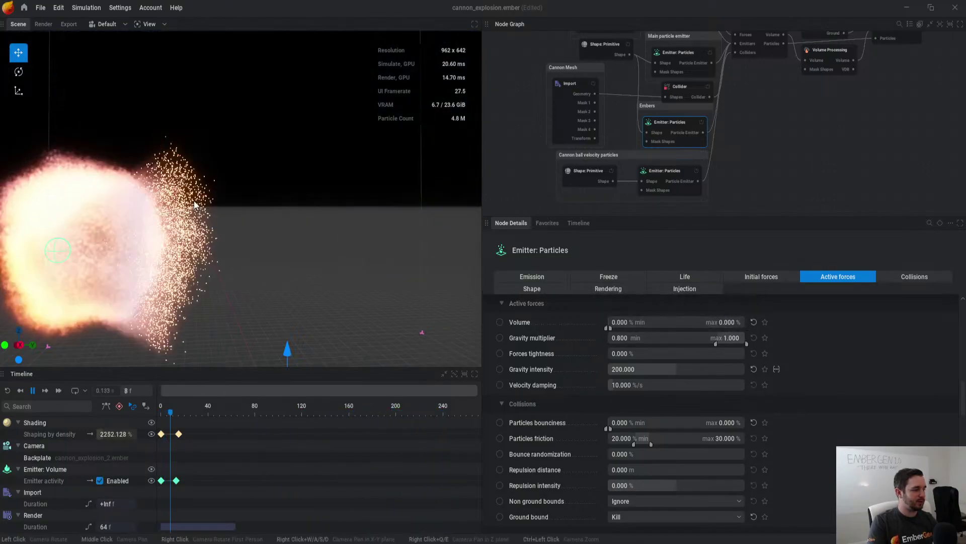
# Step: Inspect the settings of the Force: Noise and Volume Processing nodes
pyautogui.moveTo(749, 91); pyautogui.dragTo(750, 182, button='middle')
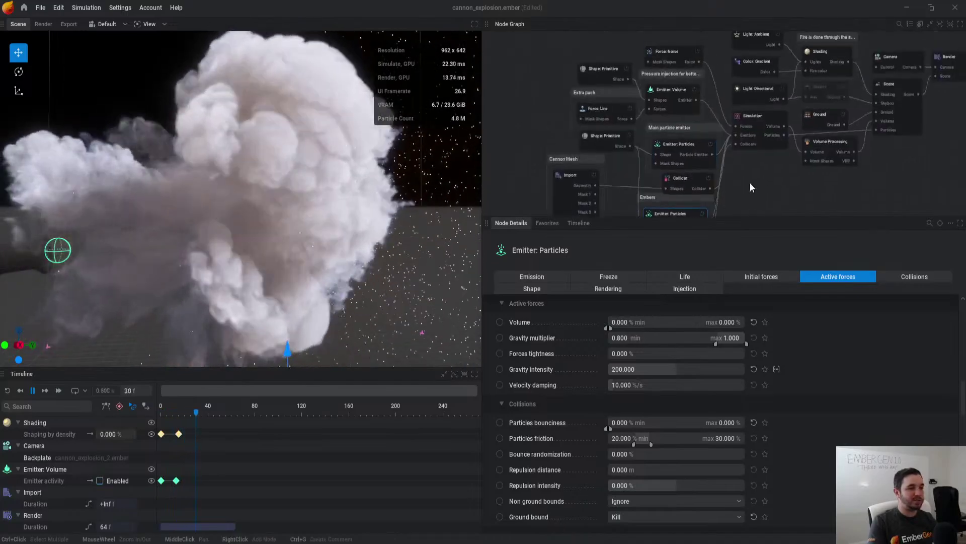
pyautogui.click(673, 51)
pyautogui.moveTo(672, 44); pyautogui.dragTo(659, 48)
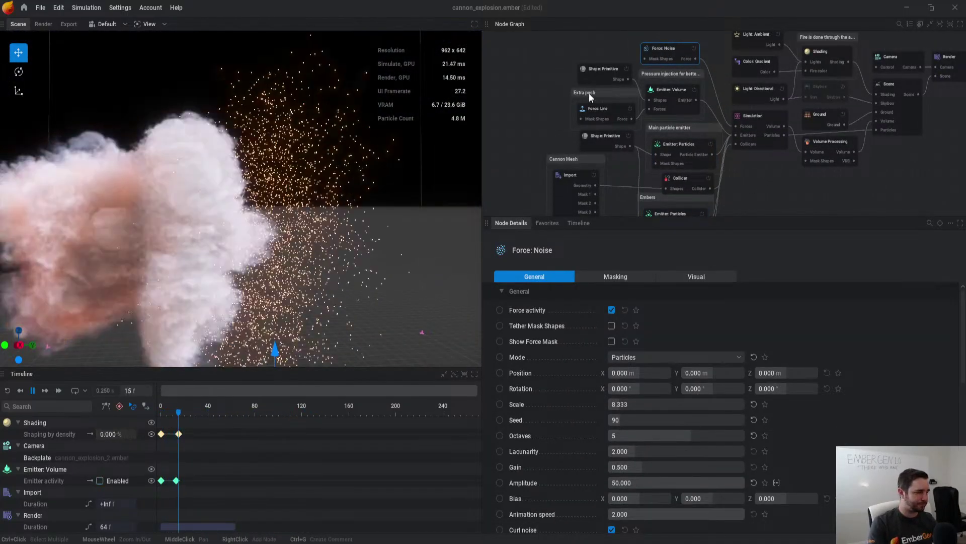
pyautogui.click(806, 148)
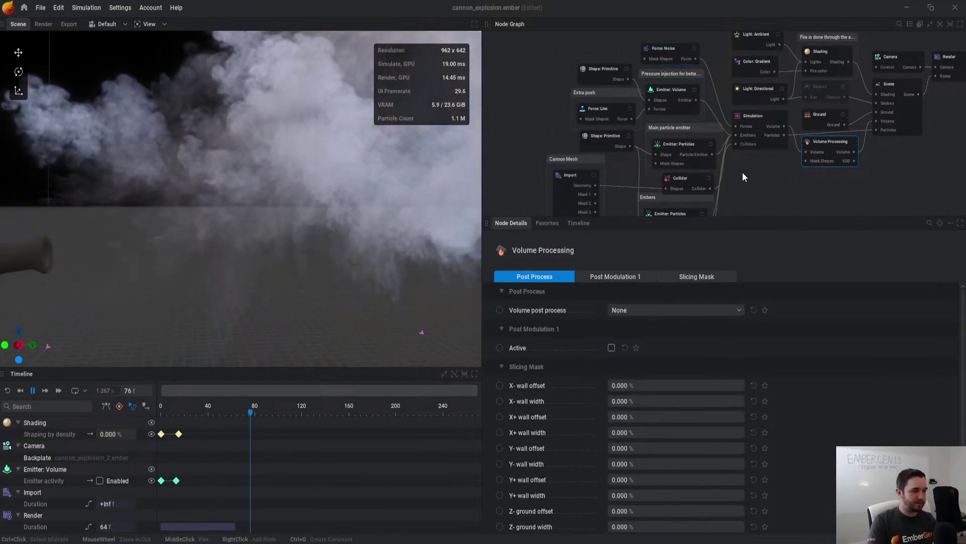
pyautogui.moveTo(756, 158); pyautogui.dragTo(752, 143, button='middle')
# Step: Set the Gravity intensity of the main particle emitter to 500 in its active forces
pyautogui.click(676, 129)
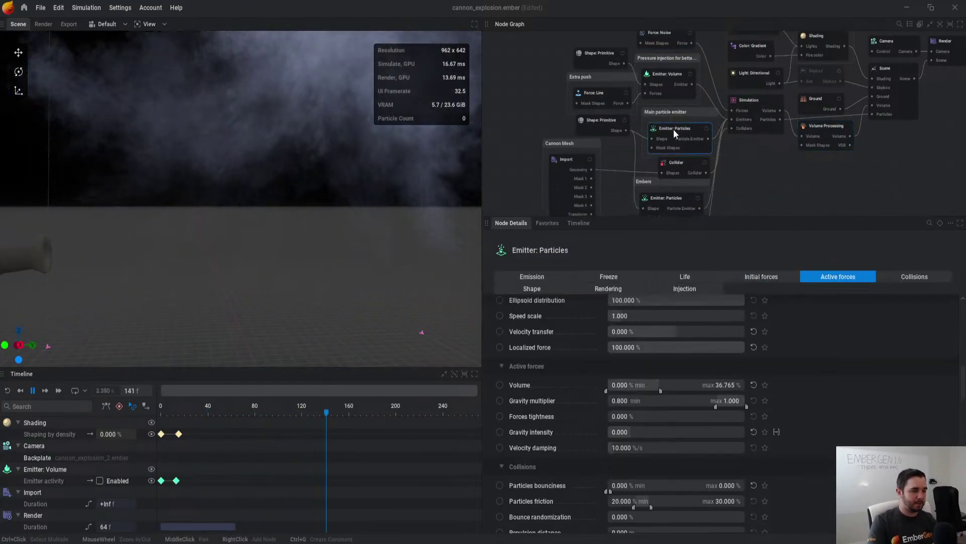
pyautogui.click(827, 274)
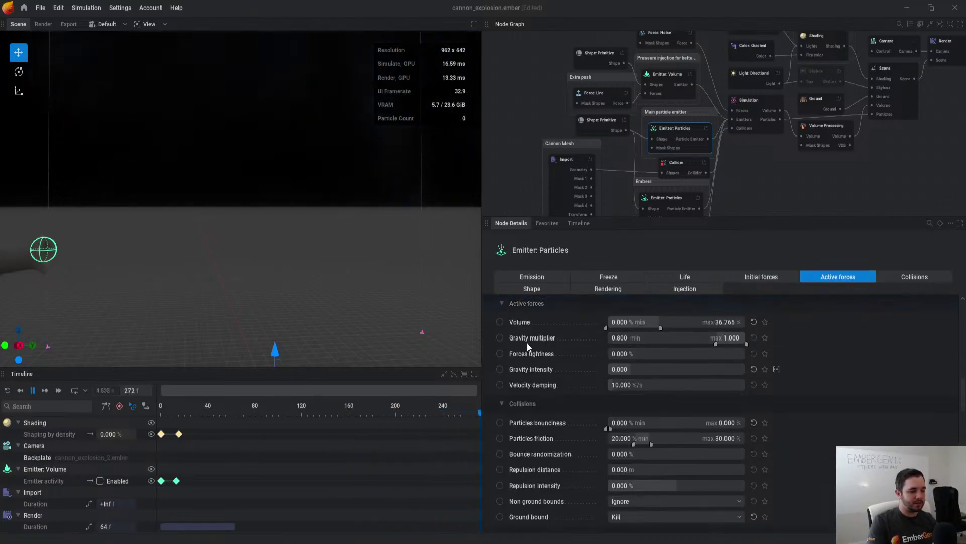
pyautogui.moveTo(644, 370); pyautogui.dragTo(630, 362)
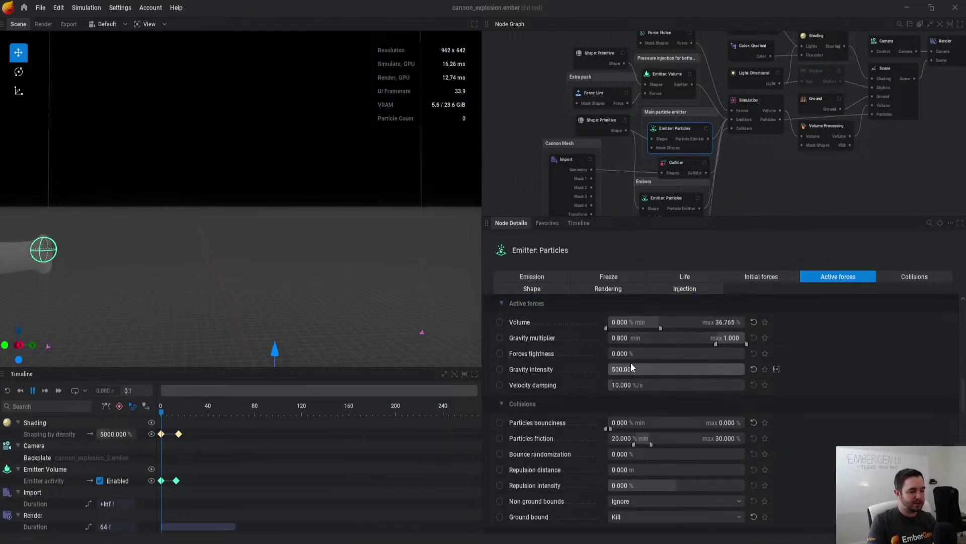
pyautogui.hotkey('ctrl', 'z')
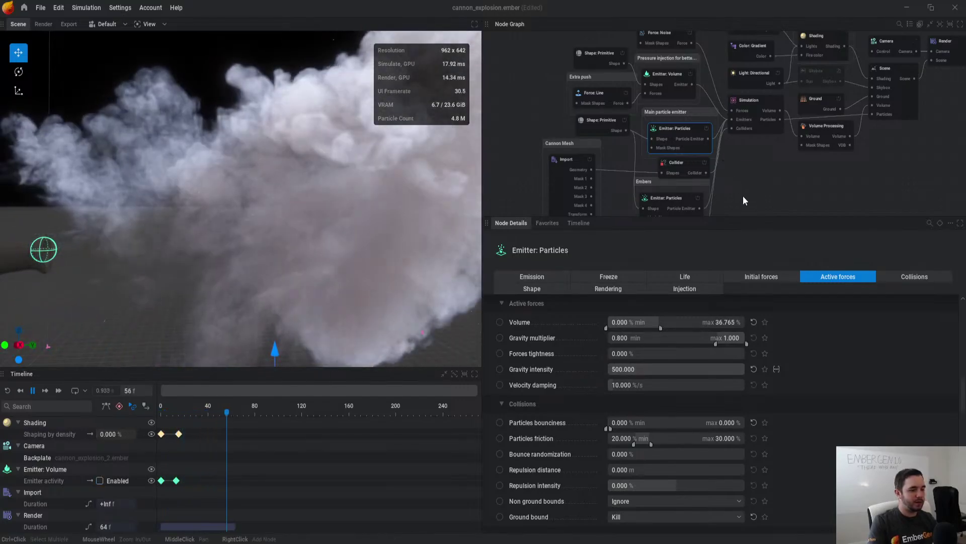
# Step: Set the Embers emitter's Gravity intensity to 500 and replay the explosion
pyautogui.click(669, 199)
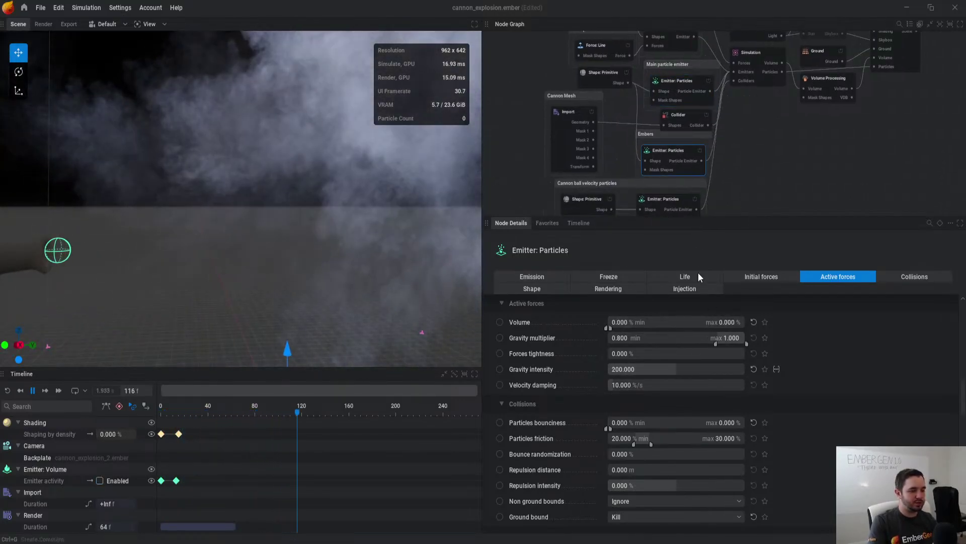
pyautogui.press('r')
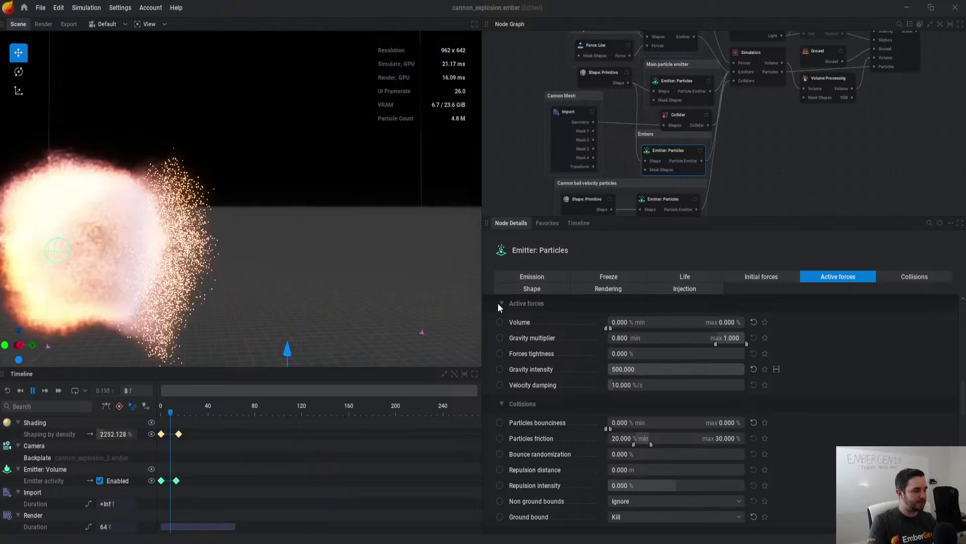
pyautogui.press('r')
# Step: Try a Gravity multiplier minimum of 1.000 on the Embers emitter, and lower it to 0.651, replaying the explosion with each value
pyautogui.moveTo(723, 337); pyautogui.dragTo(792, 343)
pyautogui.press('r')
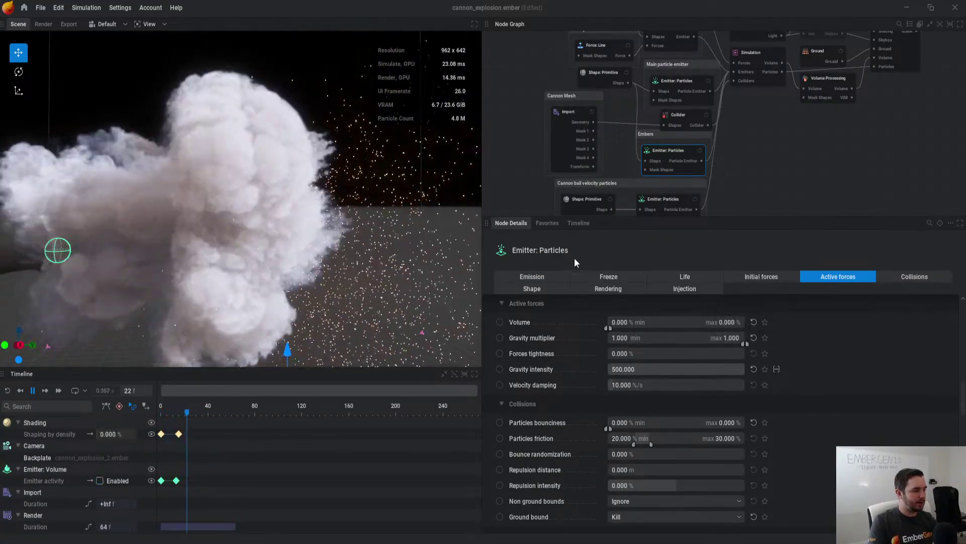
pyautogui.press('r')
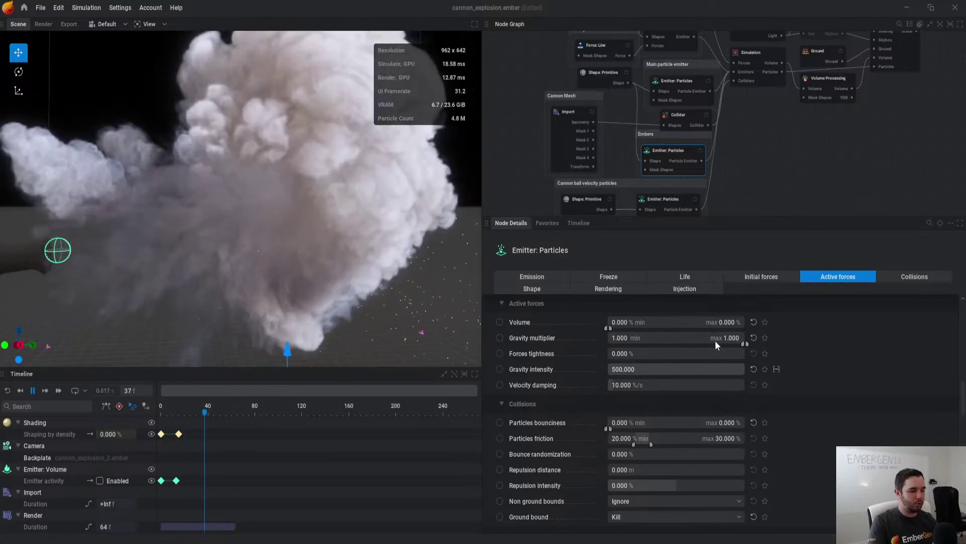
pyautogui.moveTo(741, 343); pyautogui.dragTo(694, 345)
pyautogui.press('r')
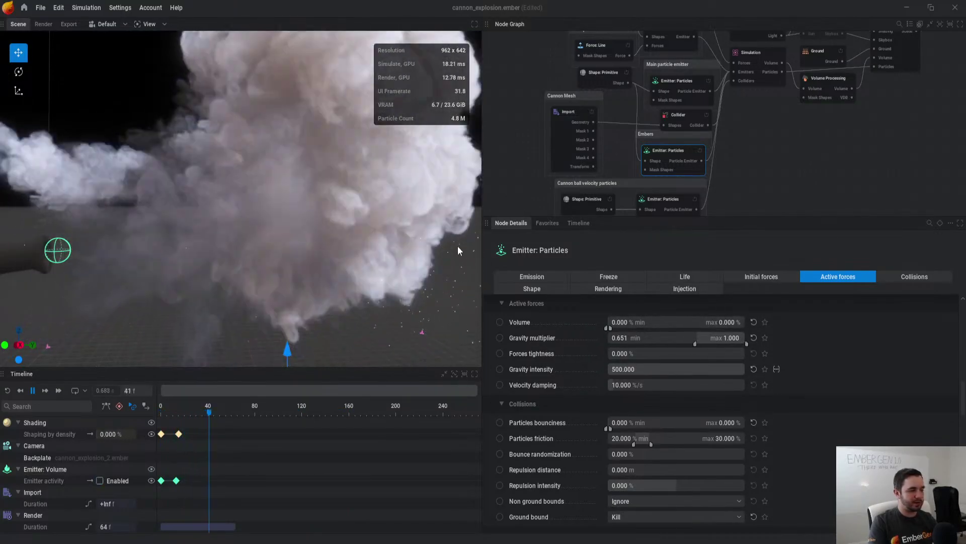
# Step: Replay the explosion, try the Clumped emission style on the Embers emitter, and set the style to Regular
pyautogui.scroll(-1, 735, 359)
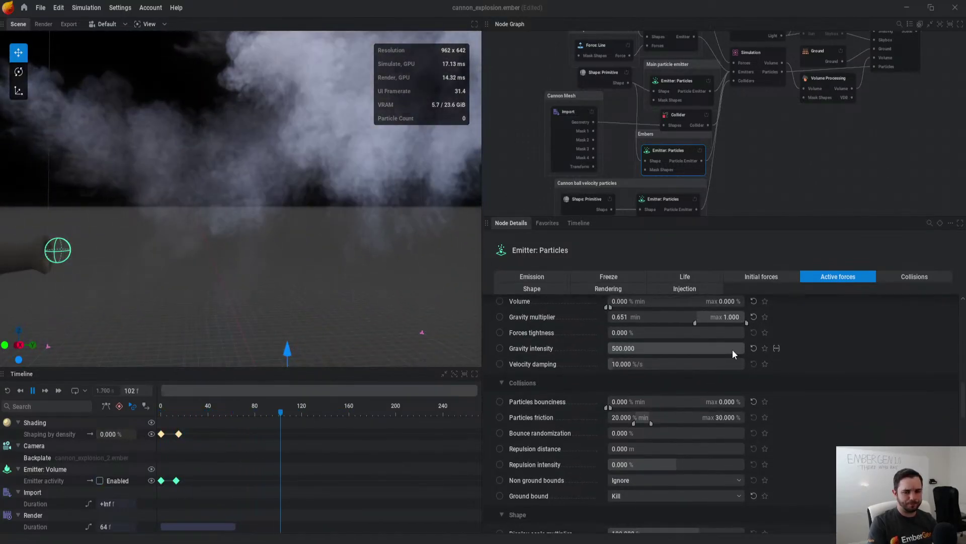
pyautogui.press('r')
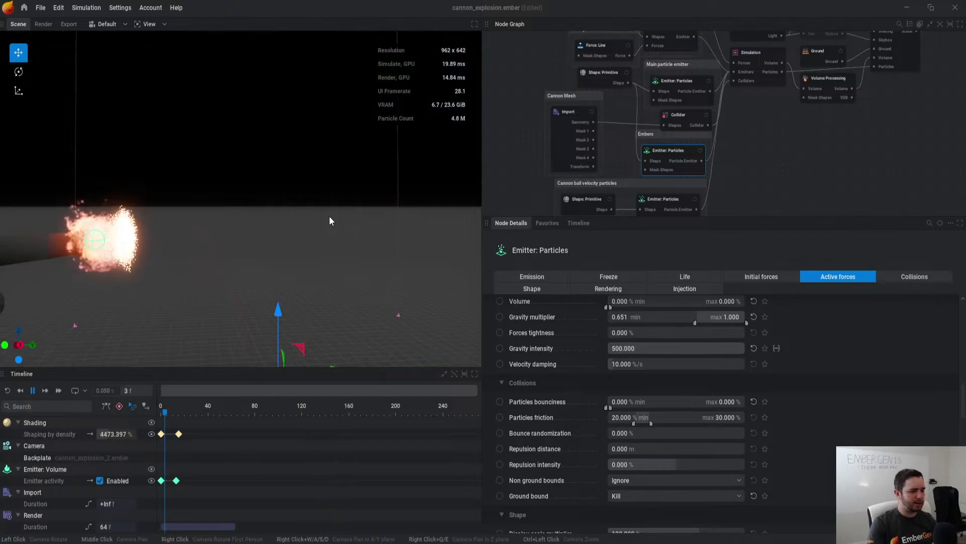
pyautogui.click(550, 277)
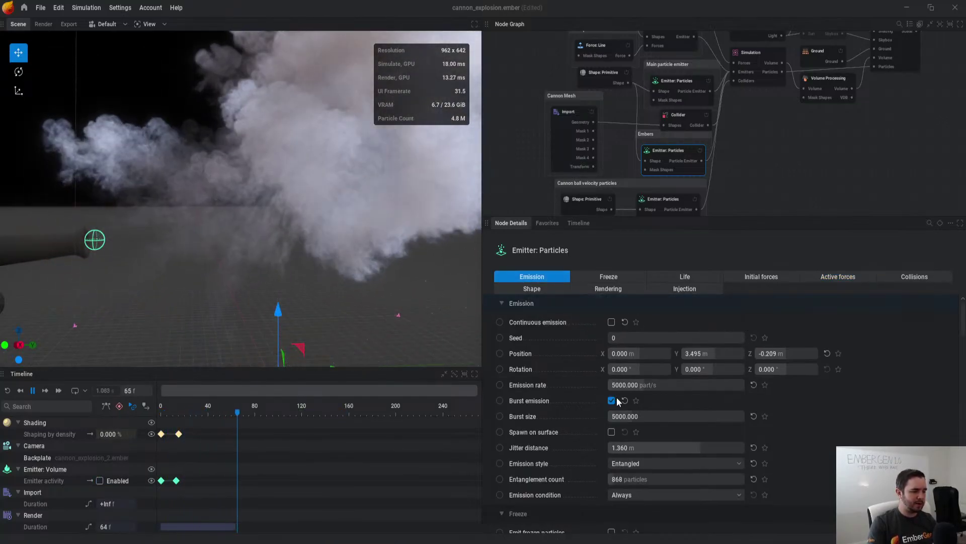
pyautogui.click(640, 468)
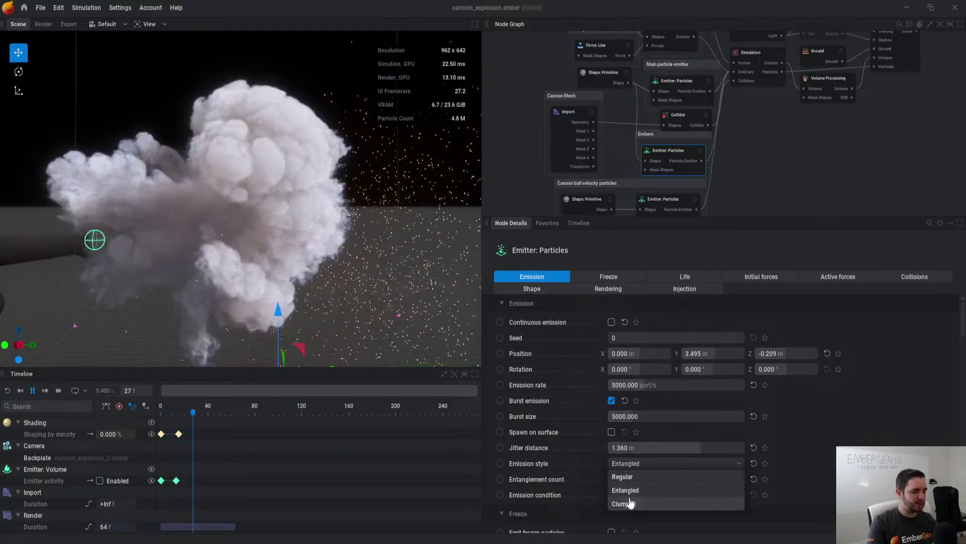
pyautogui.click(627, 501)
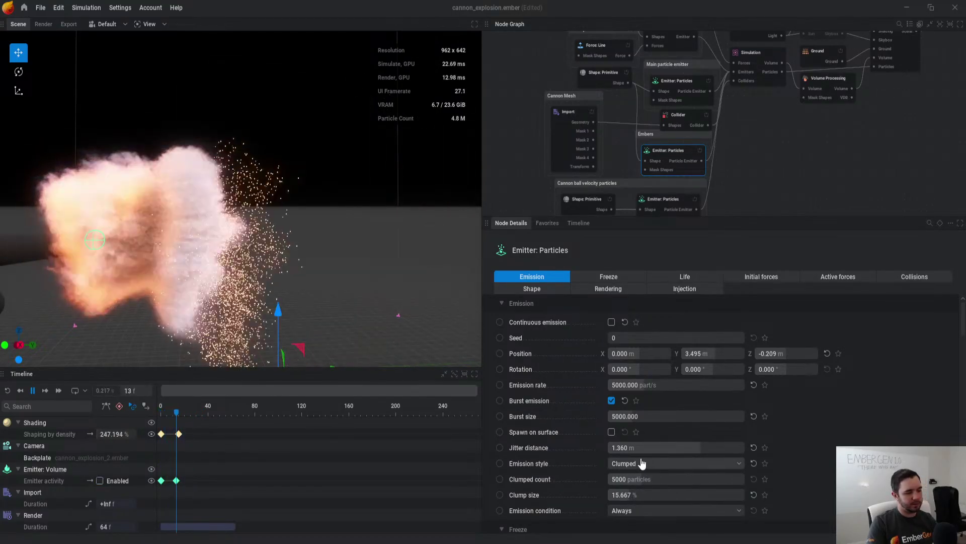
pyautogui.click(641, 462)
pyautogui.click(654, 475)
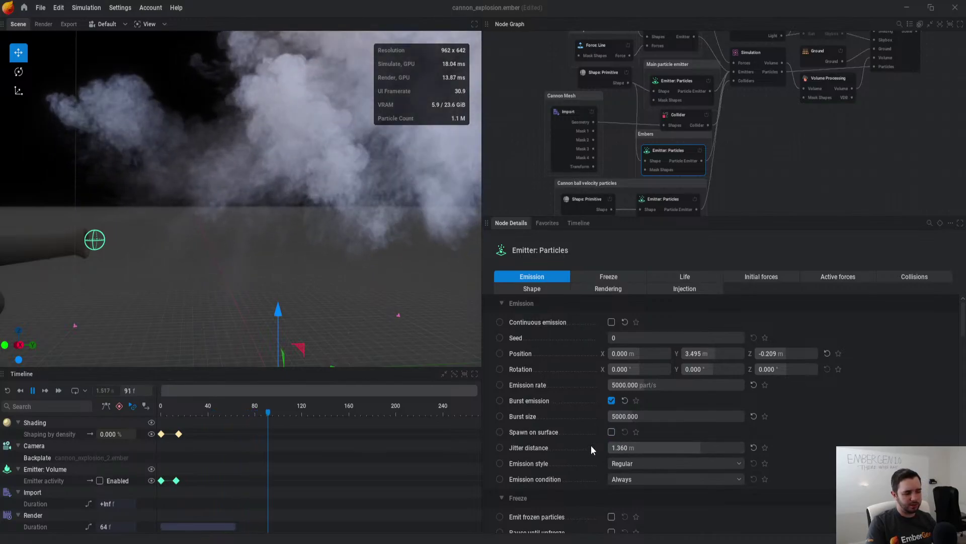
# Step: Add a sphere at the cannon's muzzle as the Embers emitter's mask shape, and set its Emission condition to Inside Masking Shape
pyautogui.moveTo(707, 174); pyautogui.dragTo(748, 102, button='middle')
pyautogui.scroll(2, 680, 137)
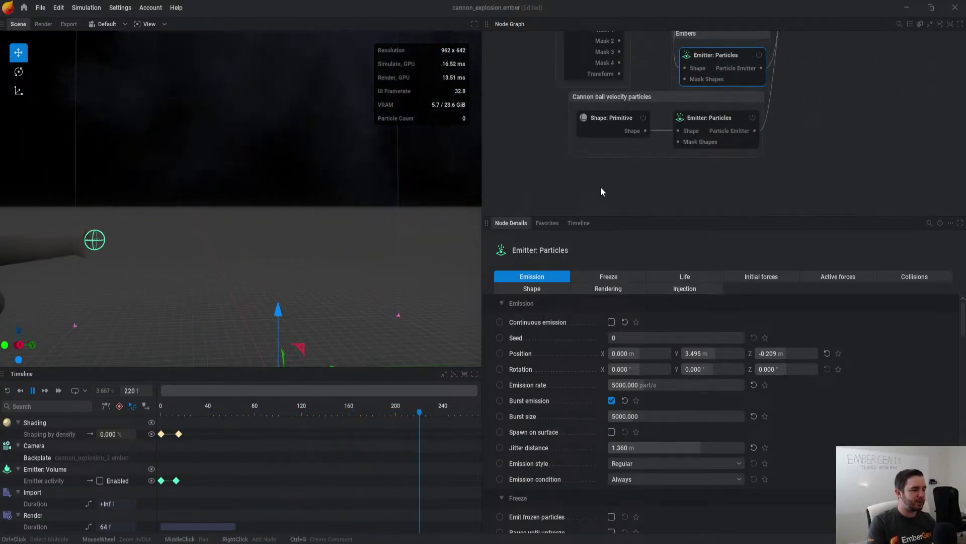
pyautogui.moveTo(678, 141); pyautogui.dragTo(635, 208)
pyautogui.click(746, 188)
pyautogui.moveTo(671, 82); pyautogui.dragTo(538, 105)
pyautogui.click(503, 104)
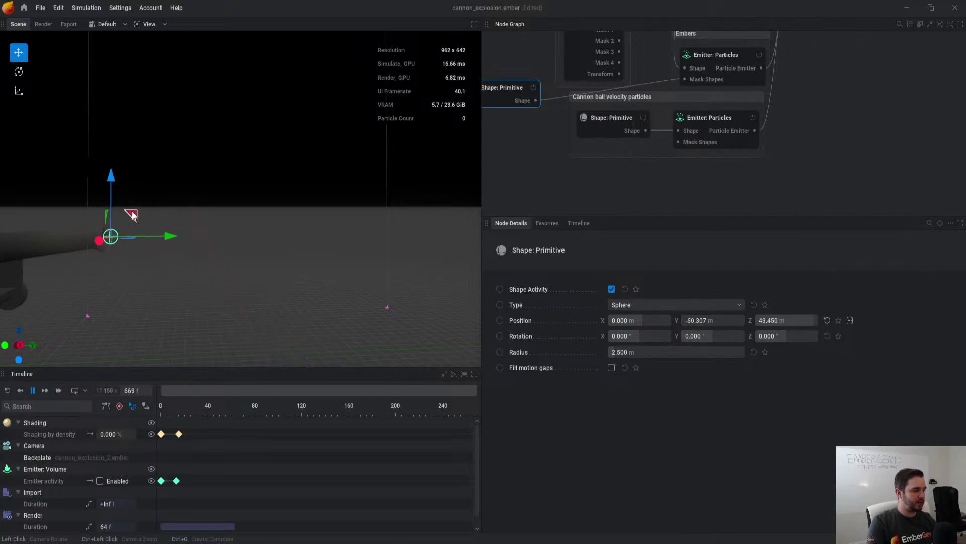
pyautogui.click(731, 56)
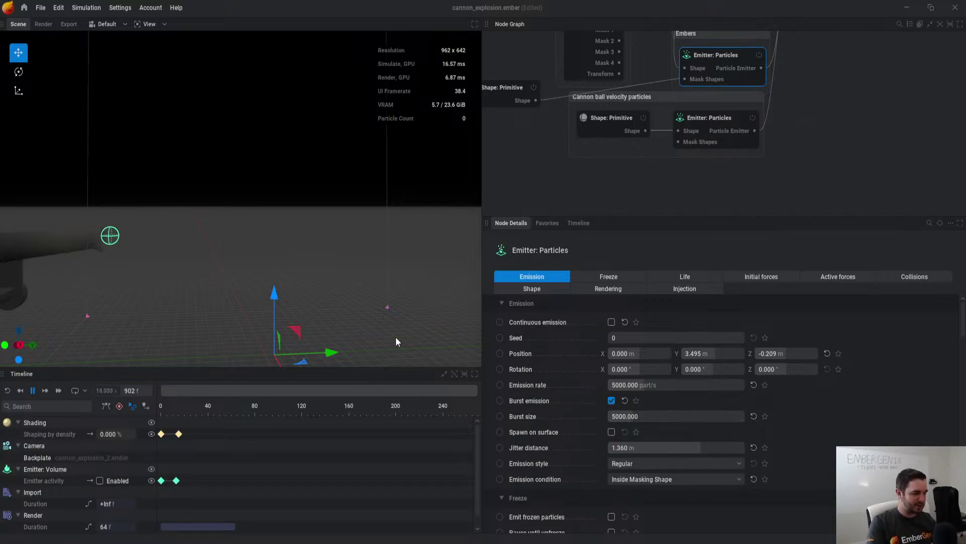
pyautogui.press('space')
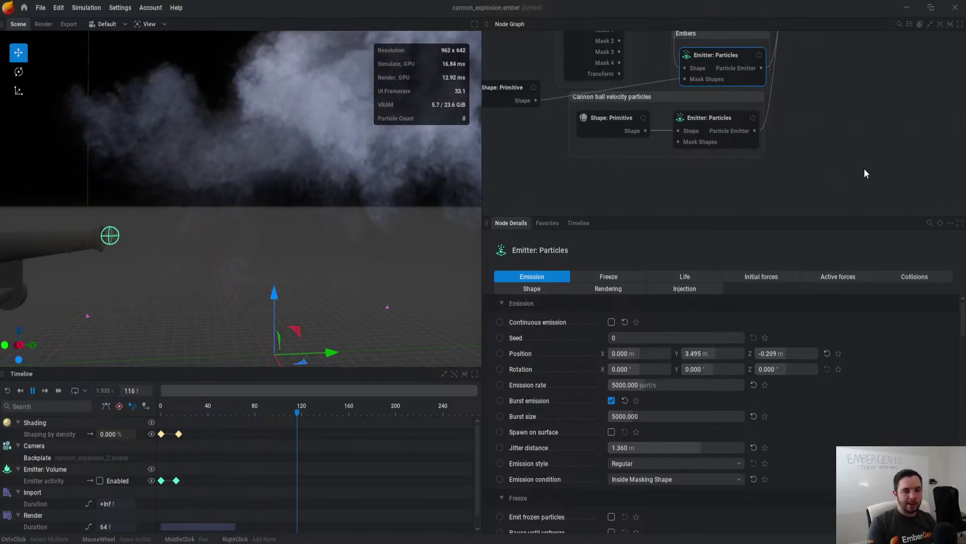
# Step: Compare the explosion with Inject velocities & components off and on for the Embers emitter, leaving it enabled
pyautogui.moveTo(833, 160); pyautogui.dragTo(828, 224, button='middle')
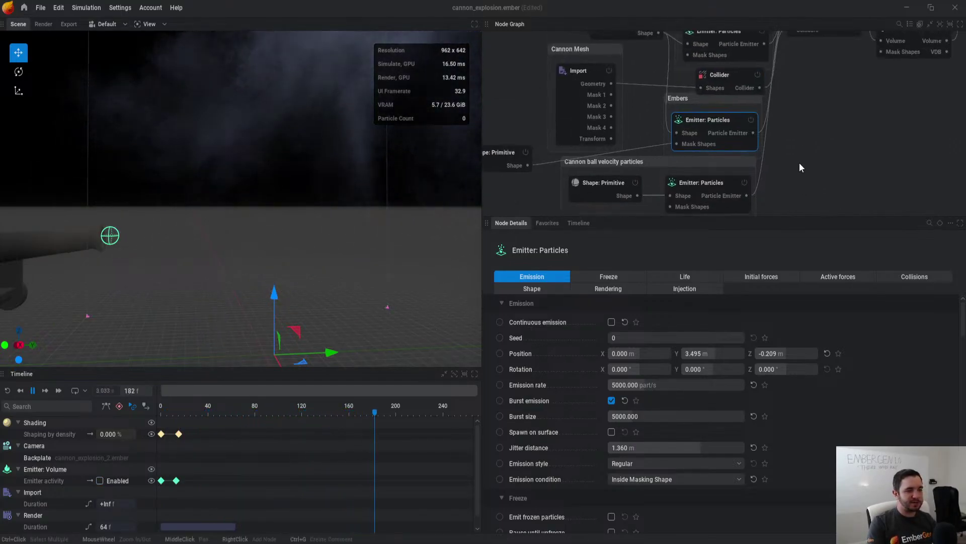
pyautogui.moveTo(799, 162); pyautogui.dragTo(782, 219, button='middle')
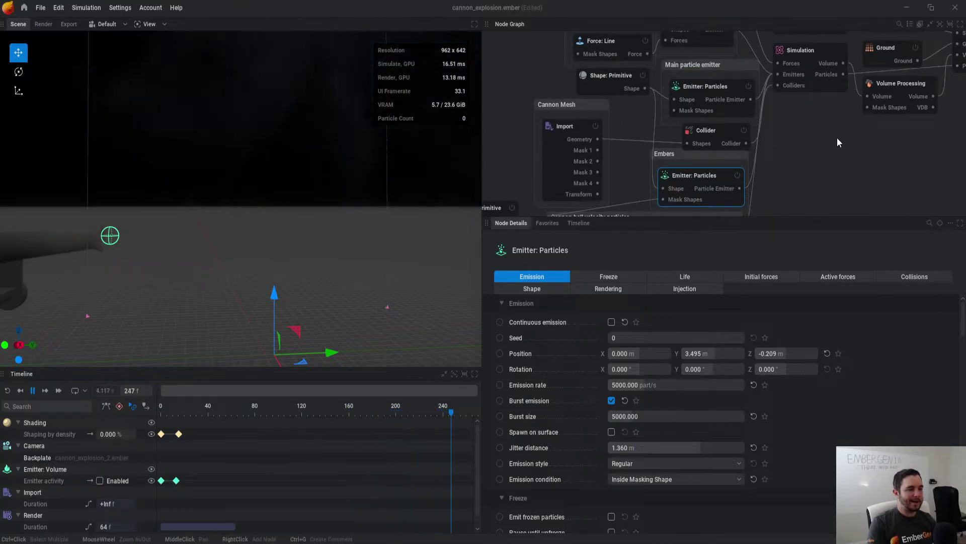
pyautogui.moveTo(838, 137); pyautogui.dragTo(743, 184, button='middle')
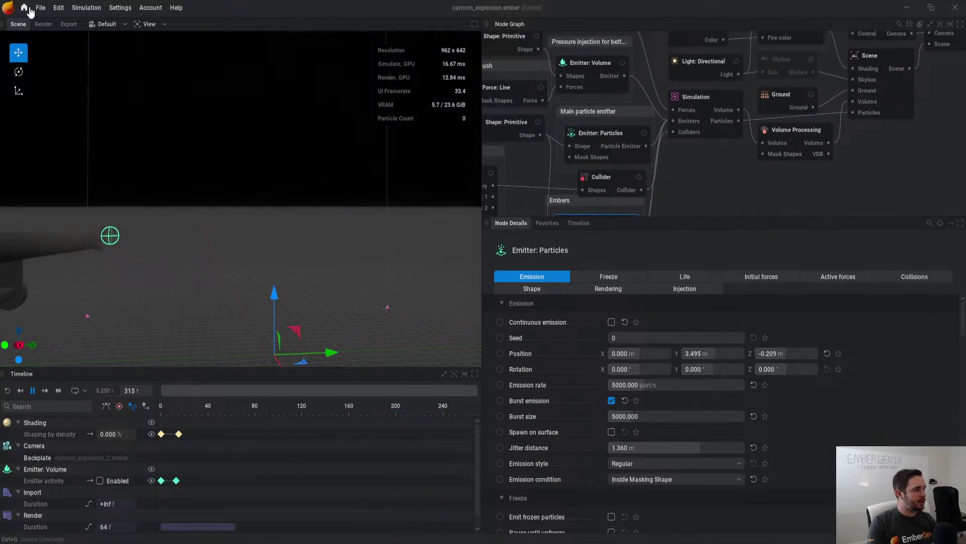
pyautogui.moveTo(574, 213); pyautogui.dragTo(569, 144, button='middle')
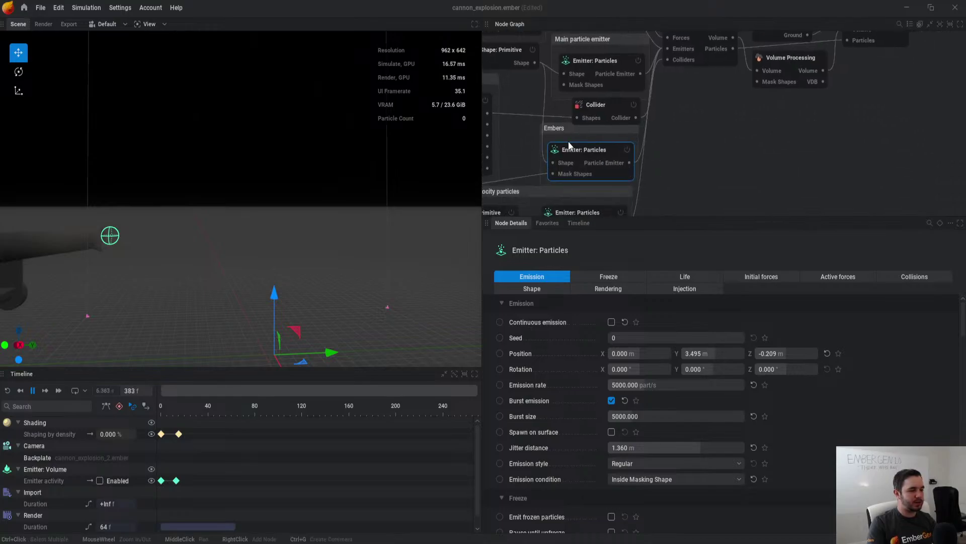
pyautogui.click(685, 290)
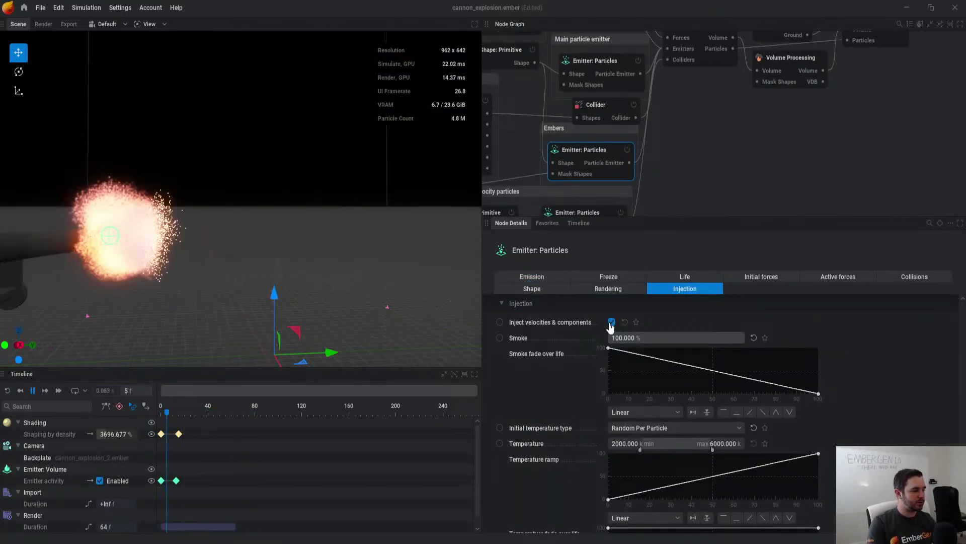
pyautogui.click(611, 322)
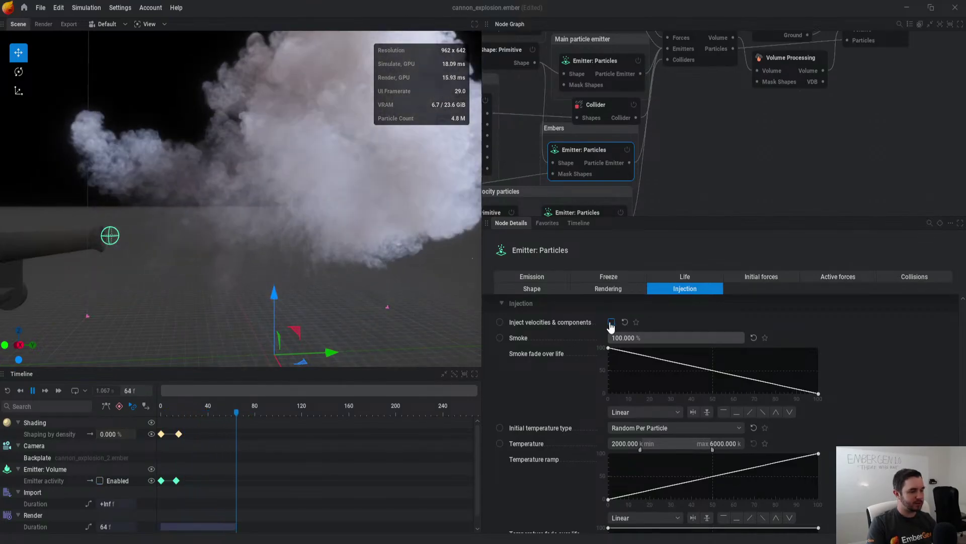
pyautogui.press('r')
pyautogui.scroll(4, 197, 198)
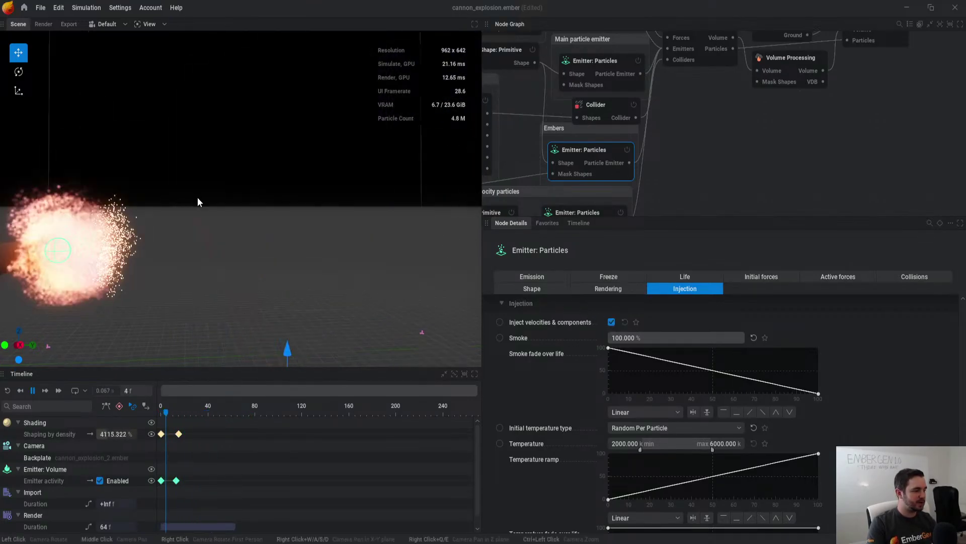
pyautogui.press('space')
pyautogui.moveTo(385, 193); pyautogui.dragTo(330, 201, button='middle')
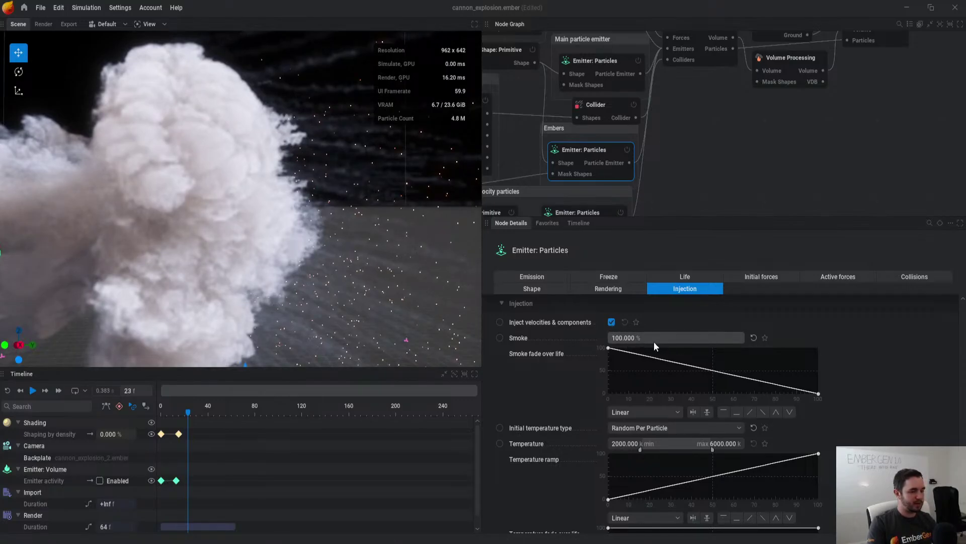
pyautogui.click(611, 322)
pyautogui.press('space')
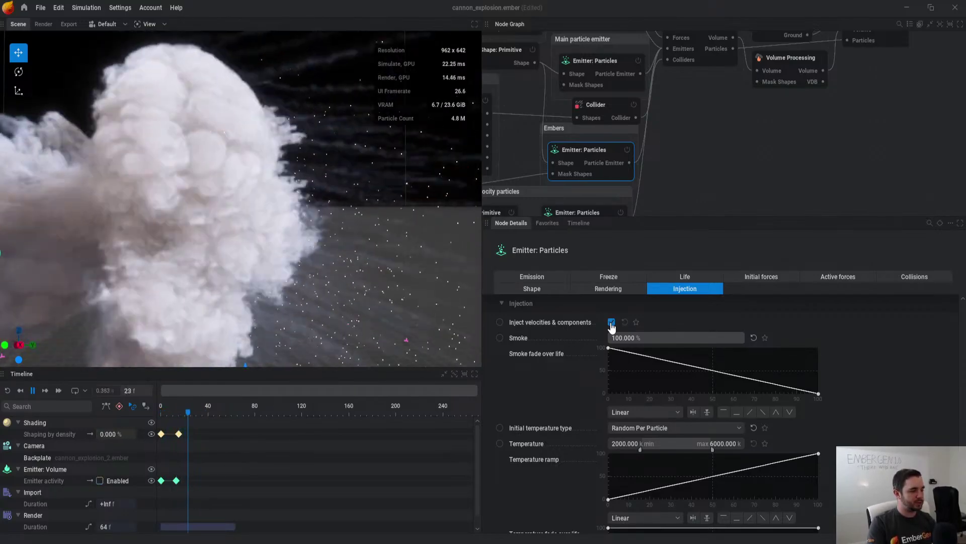
# Step: Review the Embers emitter's temperature, fuel and velocity injection settings and its particle rendering settings
pyautogui.scroll(-3, 712, 399)
pyautogui.scroll(-3, 705, 427)
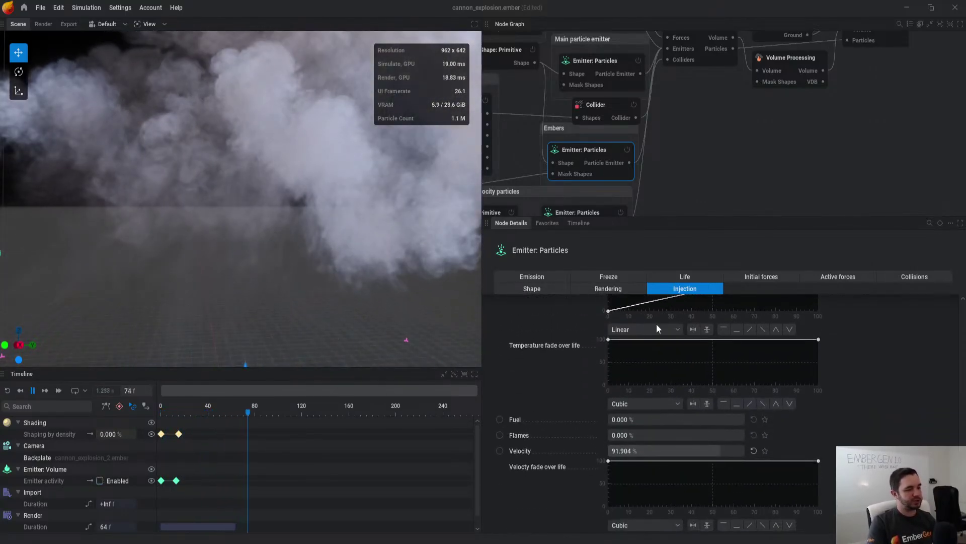
pyautogui.click(609, 289)
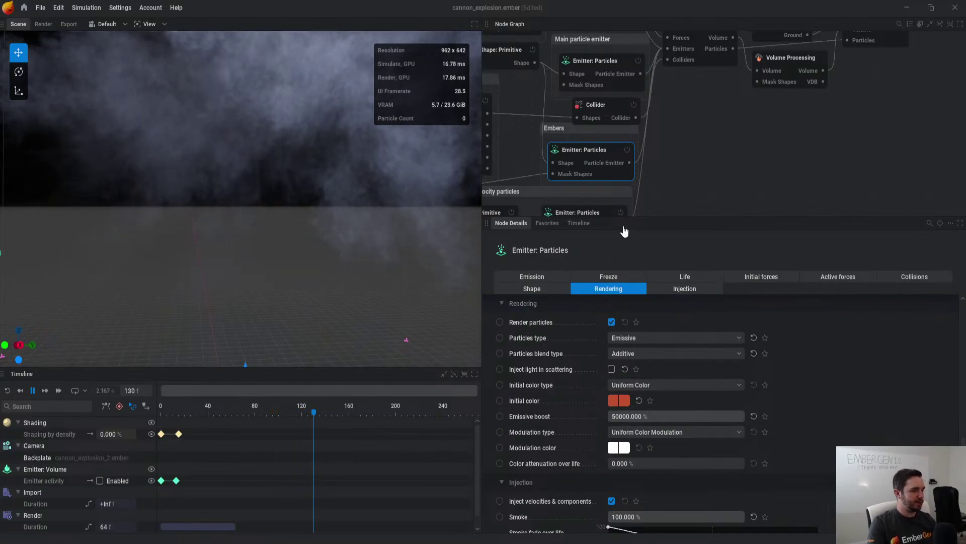
pyautogui.moveTo(700, 156); pyautogui.dragTo(734, 168, button='middle')
# Step: Open the Default Smoke starter project from the Home page
pyautogui.click(24, 8)
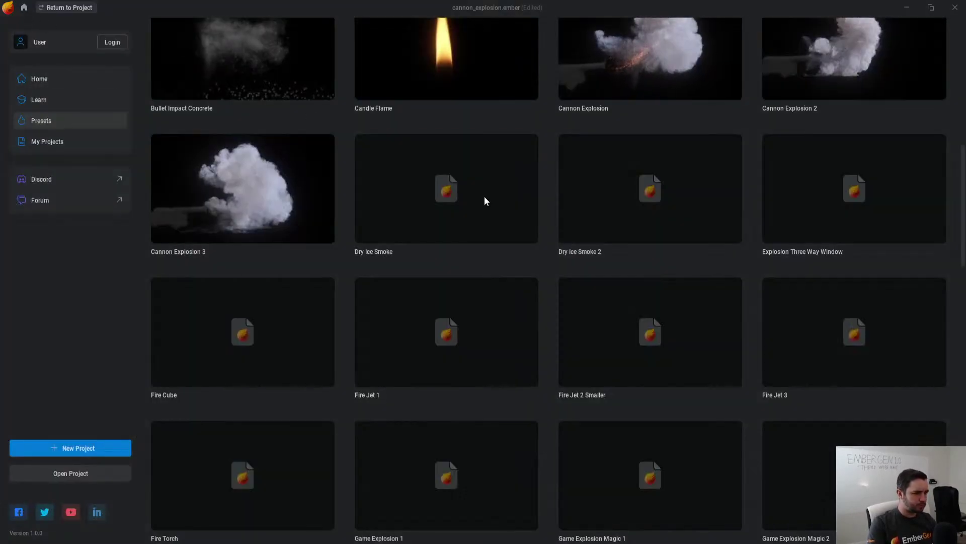
pyautogui.click(49, 85)
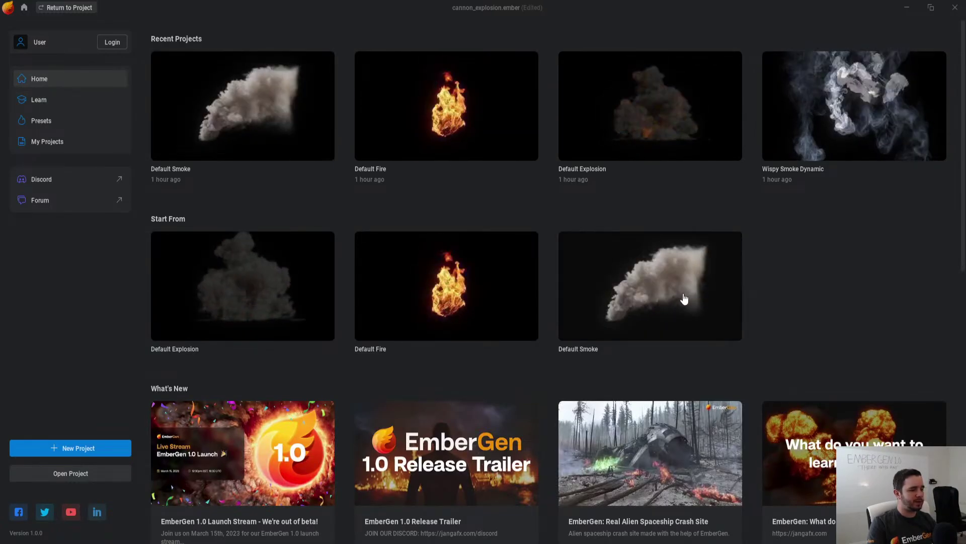
pyautogui.click(664, 289)
pyautogui.click(415, 312)
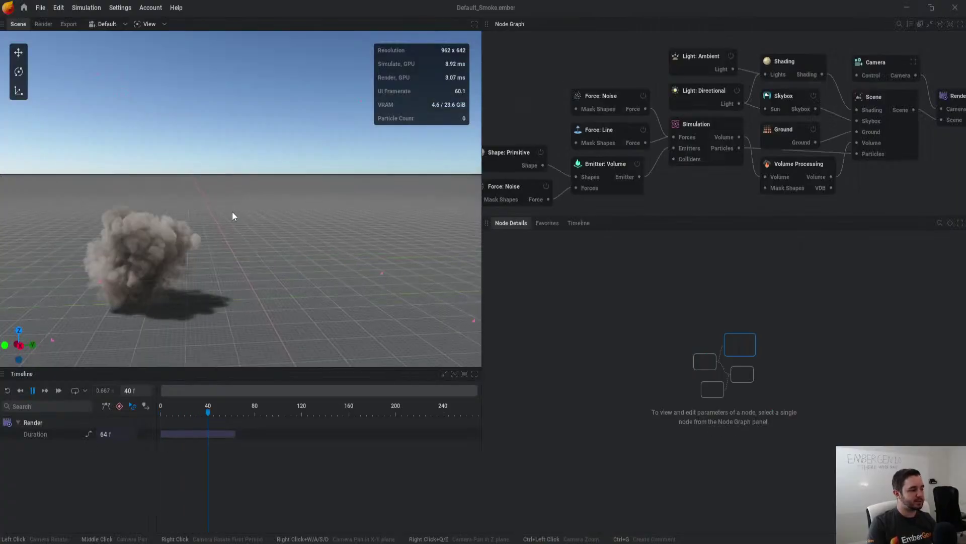
# Step: Examine the Shading node's Raymarch sharpening settings and their effect on the paused smoke
pyautogui.click(790, 68)
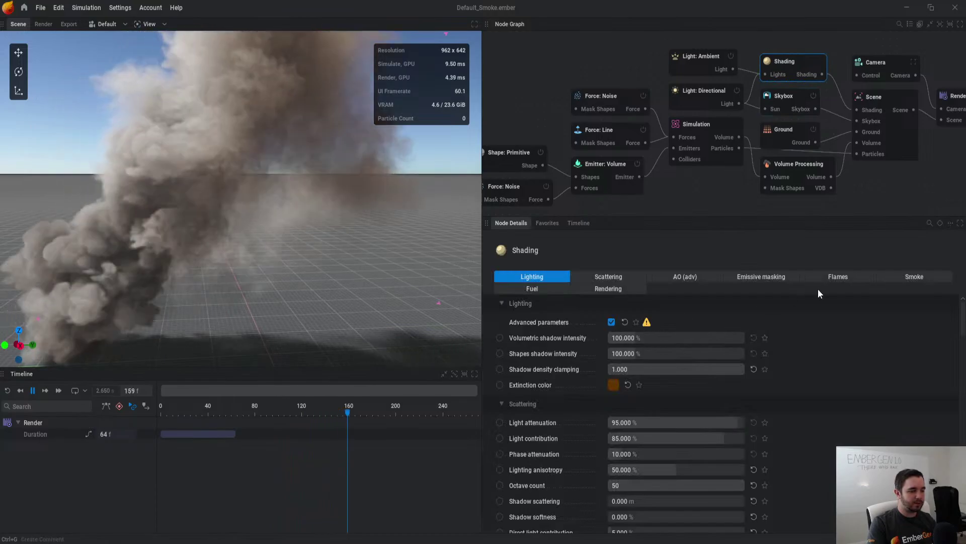
pyautogui.click(609, 289)
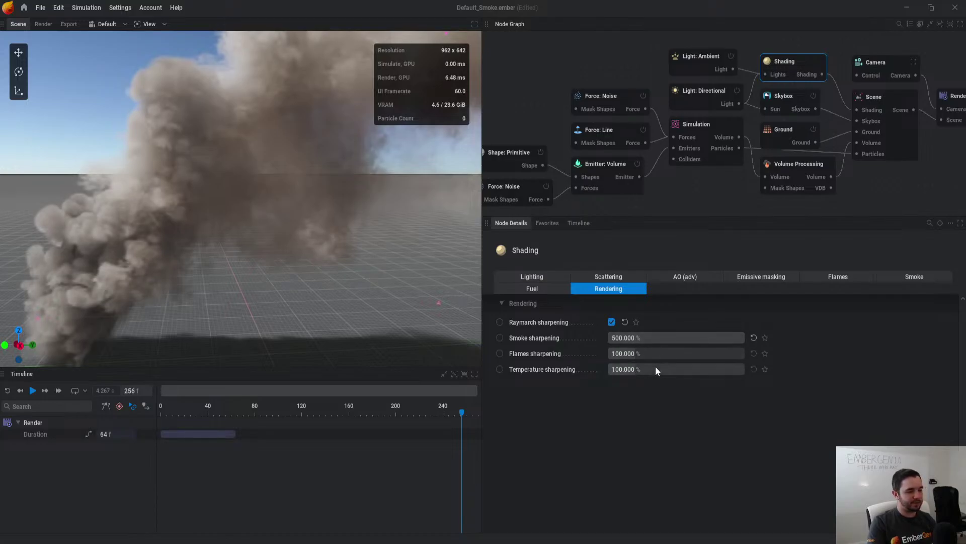
pyautogui.moveTo(266, 143); pyautogui.dragTo(186, 94)
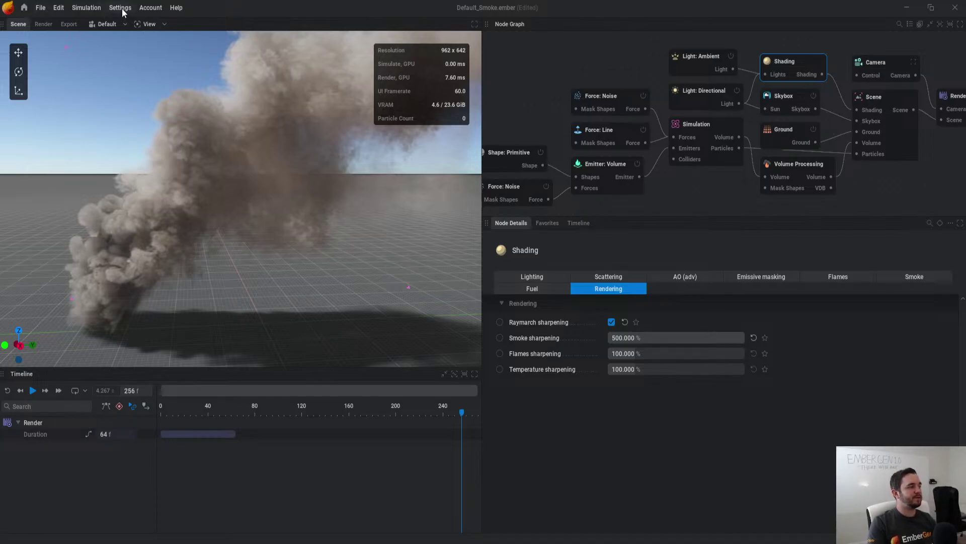
# Step: View the Thumbnail section of the project settings and close the dialog
pyautogui.click(129, 25)
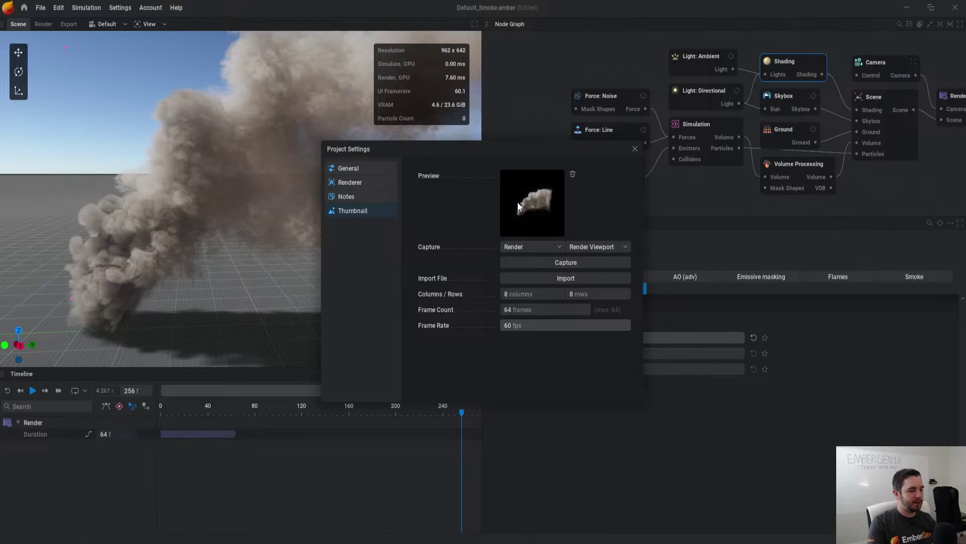
pyautogui.click(635, 151)
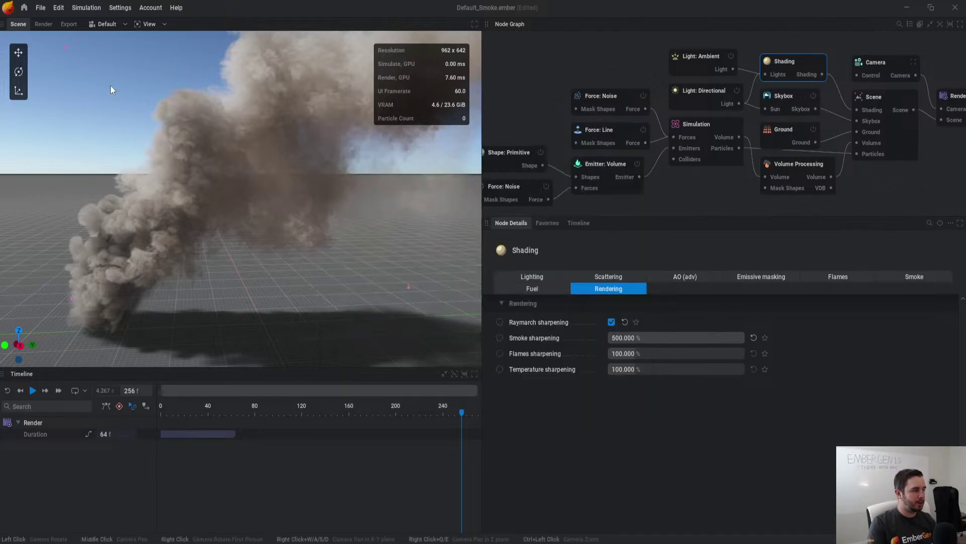
# Step: Browse the animated thumbnails on the My Projects page and check its sort options
pyautogui.click(22, 10)
pyautogui.click(40, 142)
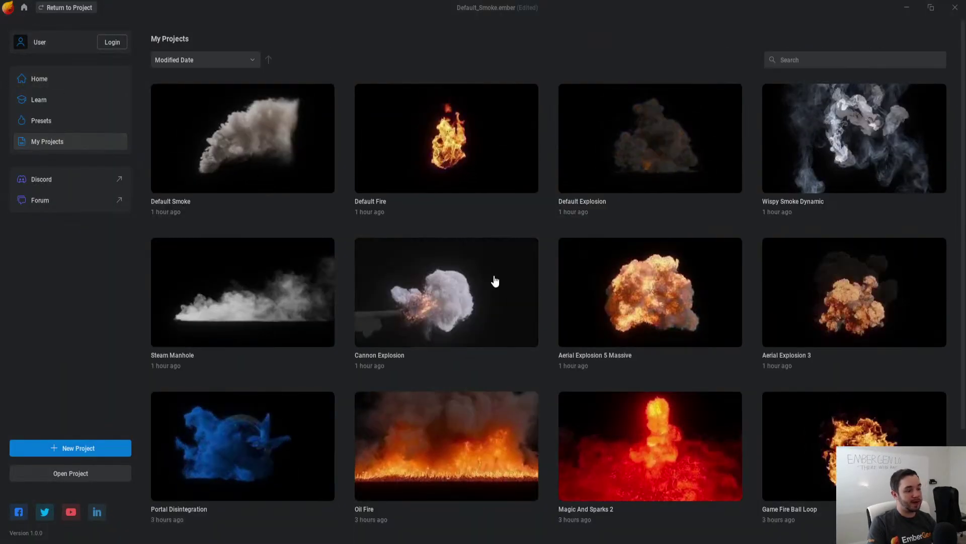
pyautogui.scroll(-2, 530, 310)
pyautogui.scroll(2, 547, 312)
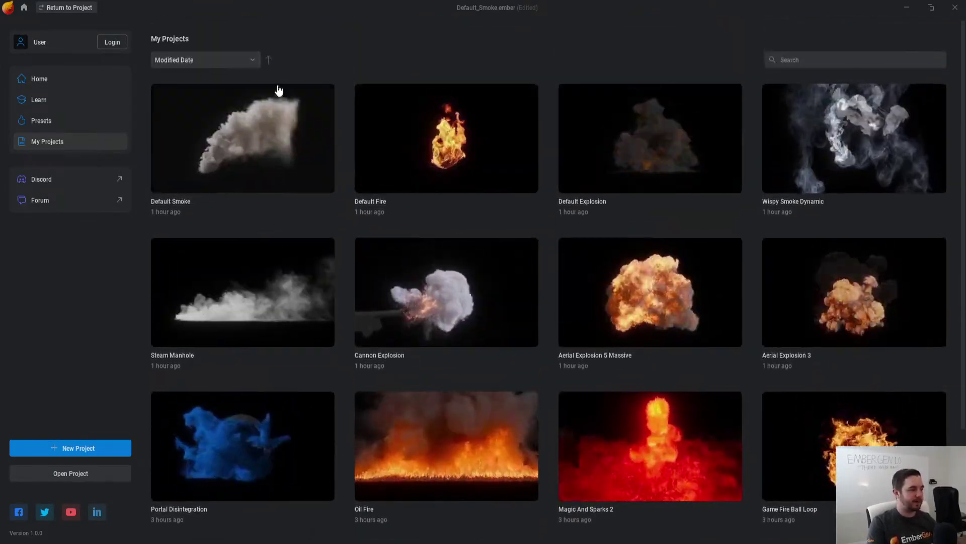
pyautogui.click(209, 60)
pyautogui.click(504, 68)
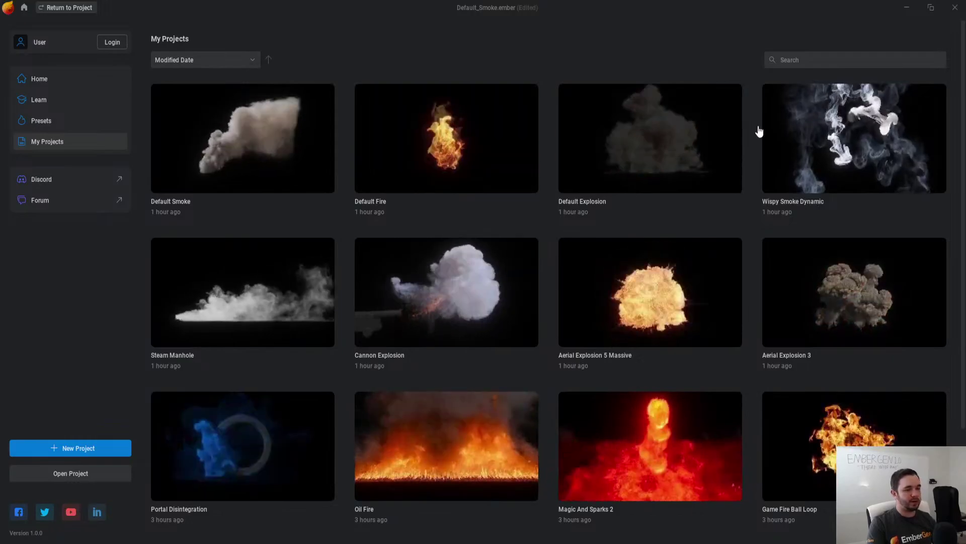
# Step: Search My Projects for "ex"
pyautogui.scroll(-1, 853, 300)
pyautogui.scroll(1, 377, 338)
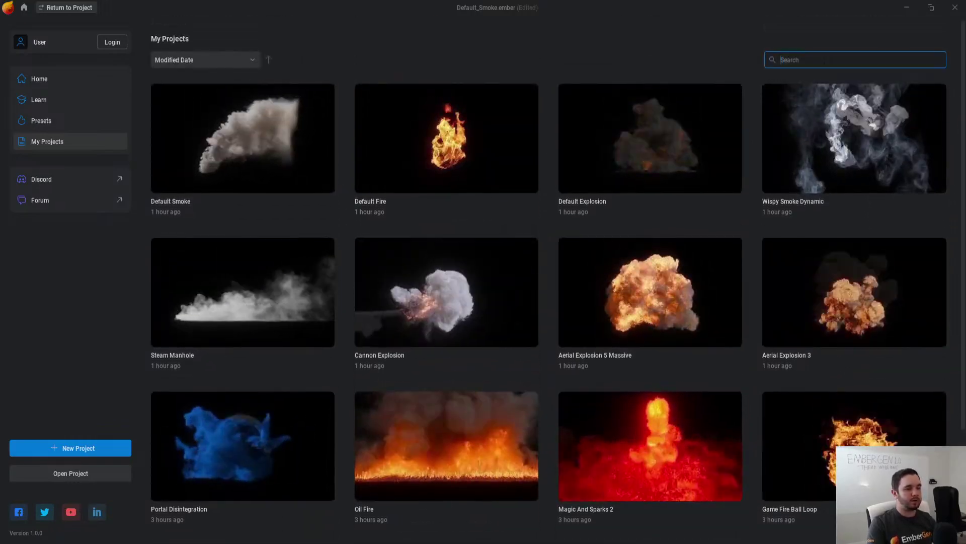
pyautogui.click(833, 59)
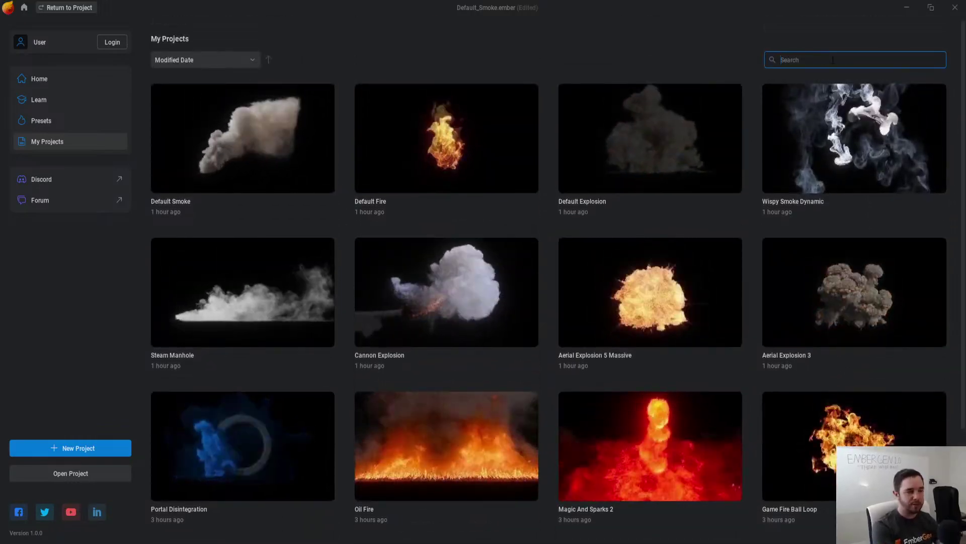
pyautogui.write('ex')
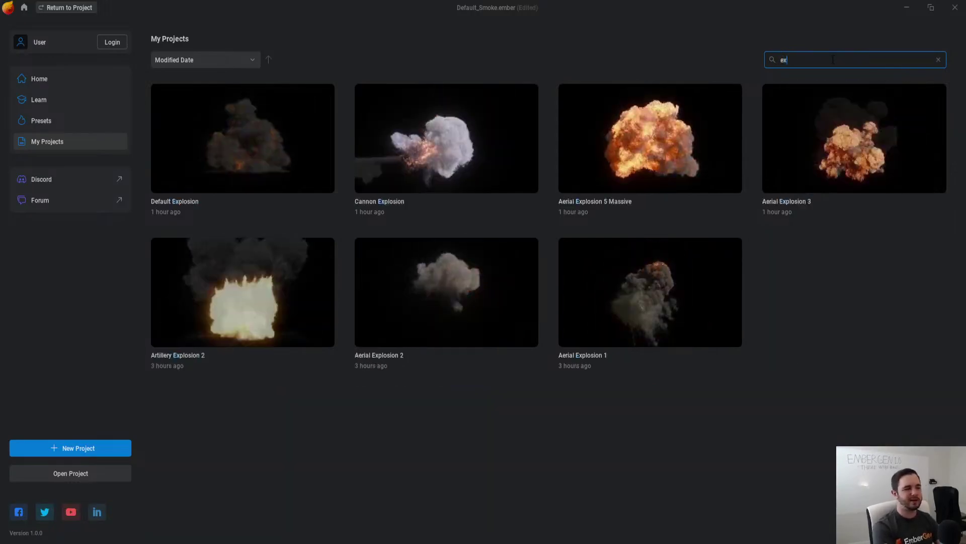
# Step: Replace the My Projects search term with "wisp"
pyautogui.write('pl')
pyautogui.press('BackSpace')
pyautogui.press('BackSpace')
pyautogui.press('BackSpace')
pyautogui.press('BackSpace')
pyautogui.write('wisp')
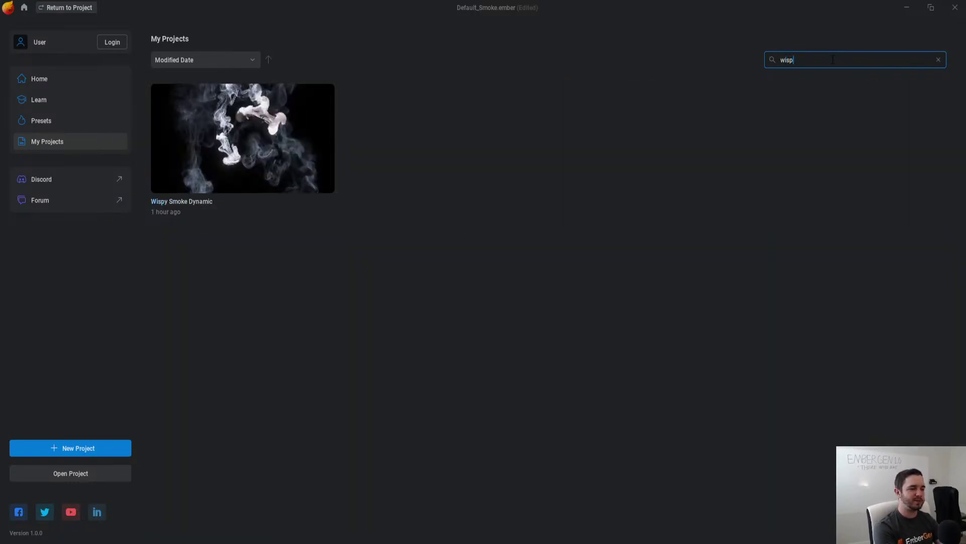
# Step: Clear the search term and browse the full list of projects
pyautogui.press('BackSpace')
pyautogui.press('BackSpace')
pyautogui.press('BackSpace')
pyautogui.press('BackSpace')
pyautogui.press('BackSpace')
pyautogui.scroll(-3, 794, 209)
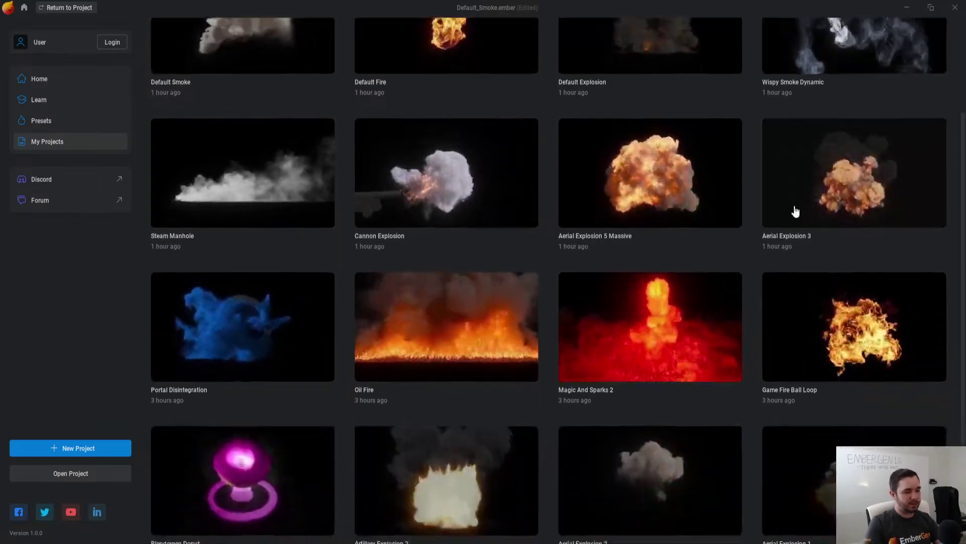
pyautogui.scroll(3, 401, 243)
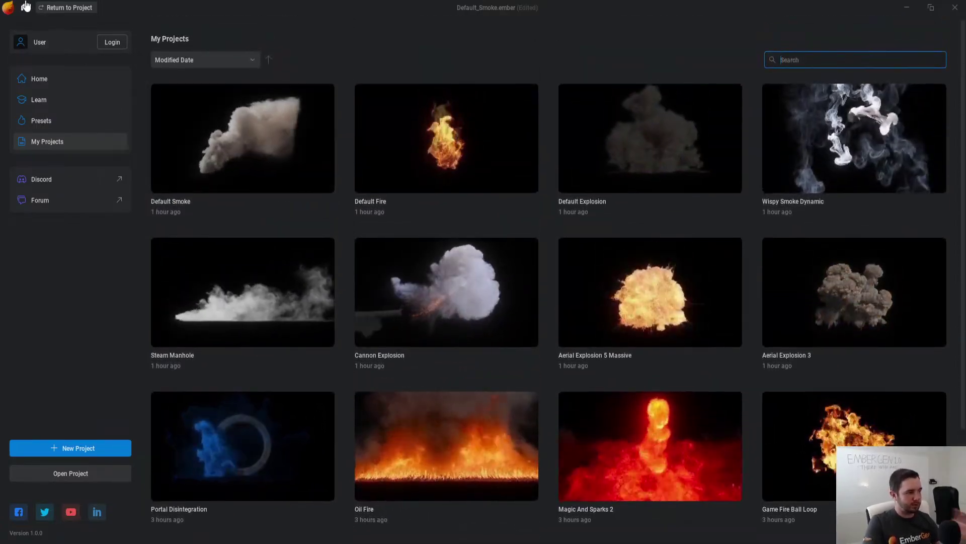
# Step: Switch back and forth between the home screen and the open Default Smoke project, ending in the project
pyautogui.click(25, 6)
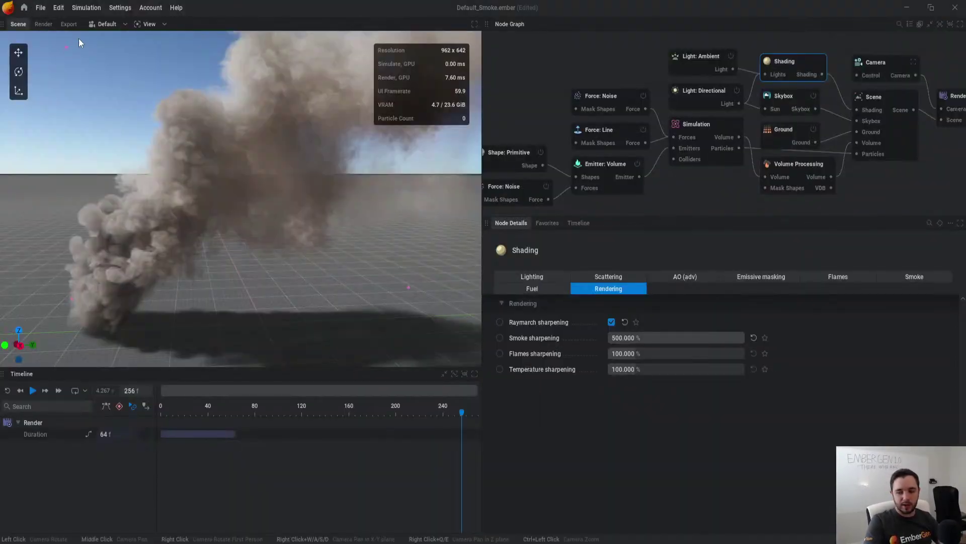
pyautogui.click(24, 7)
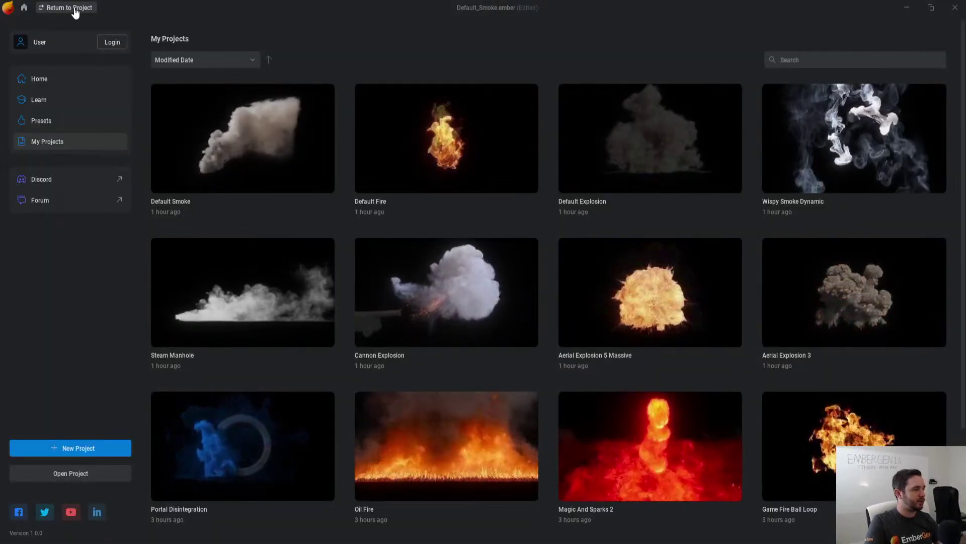
pyautogui.click(76, 11)
pyautogui.click(21, 8)
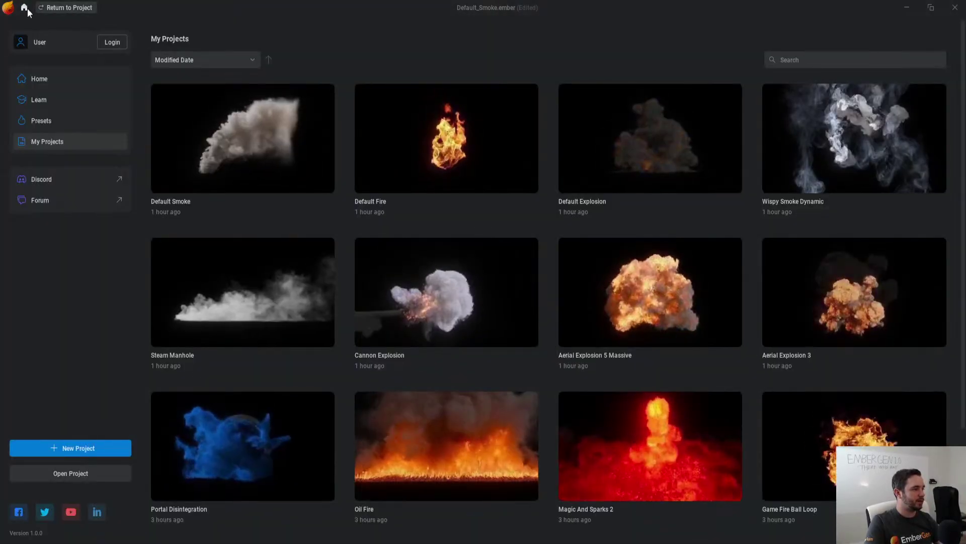
pyautogui.click(25, 8)
pyautogui.click(24, 8)
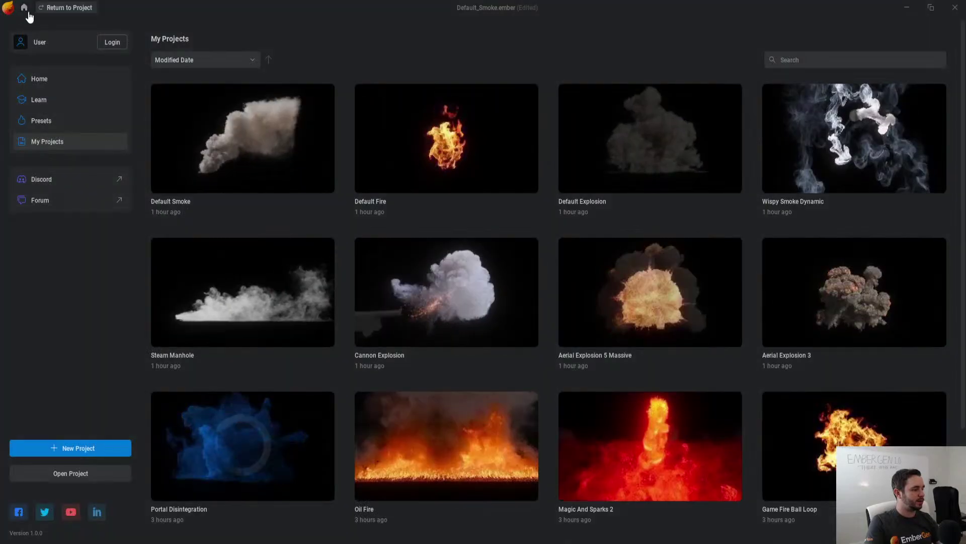
pyautogui.click(25, 9)
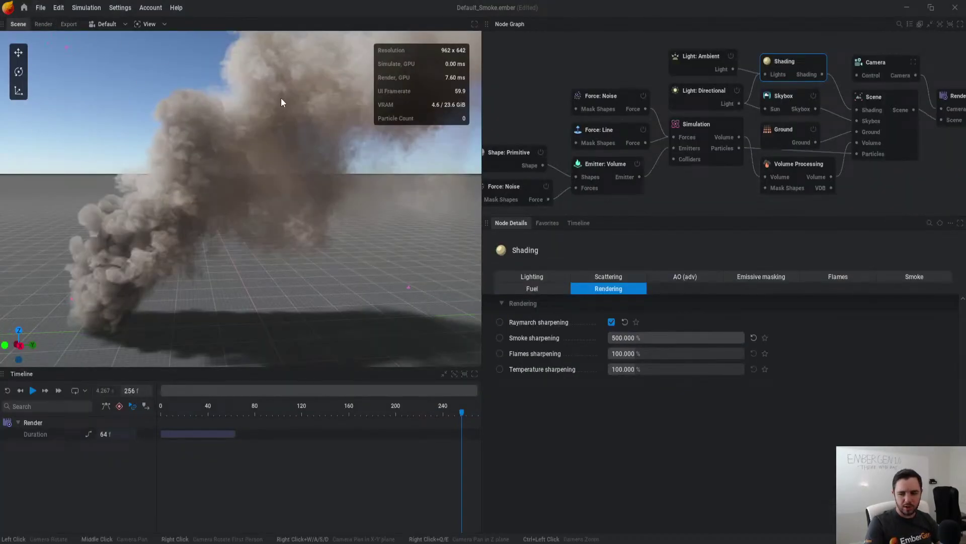
# Step: View the Render node's settings, look over the smoke node graph and clear the node selection
pyautogui.moveTo(716, 77); pyautogui.dragTo(599, 70, button='middle')
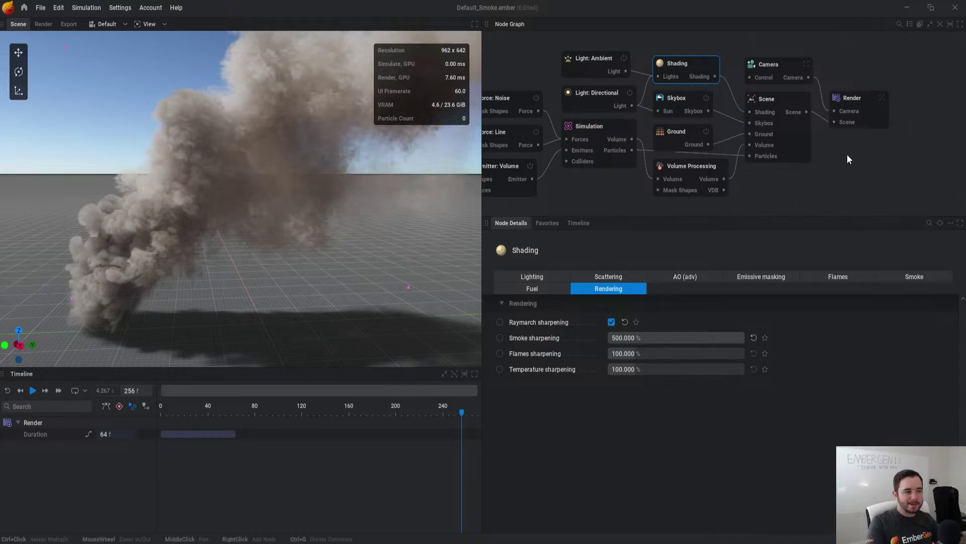
pyautogui.click(858, 107)
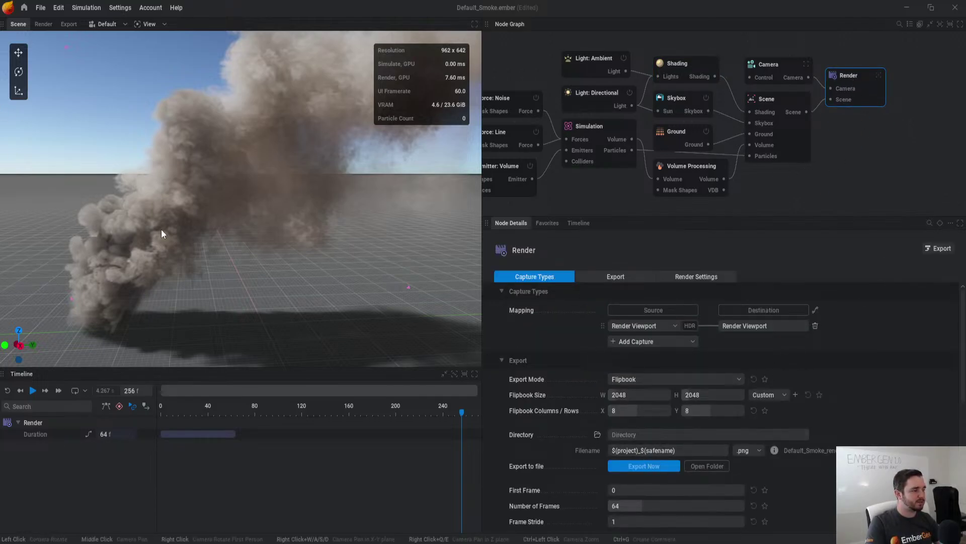
pyautogui.moveTo(551, 61); pyautogui.dragTo(824, 107, button='middle')
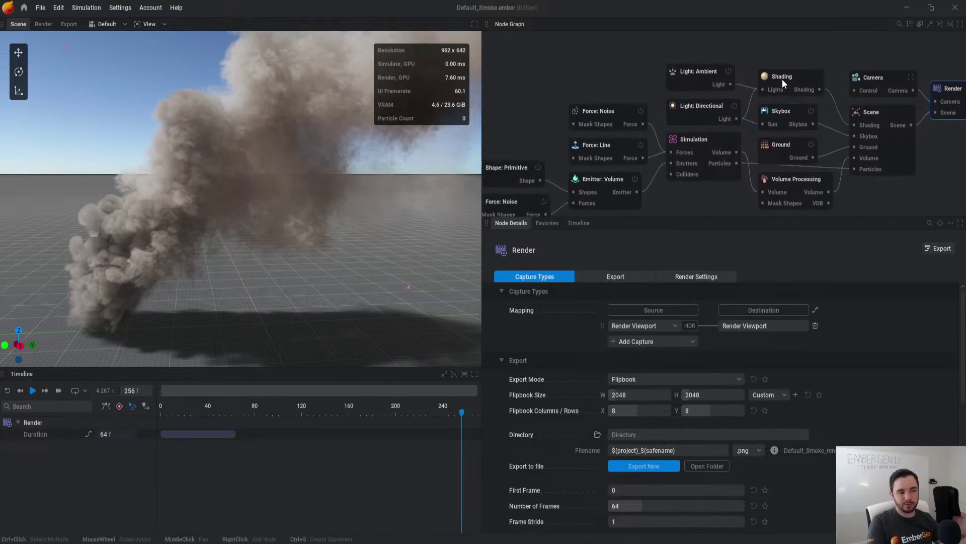
pyautogui.moveTo(782, 79); pyautogui.dragTo(684, 74, button='middle')
pyautogui.moveTo(597, 113); pyautogui.dragTo(654, 60, button='middle')
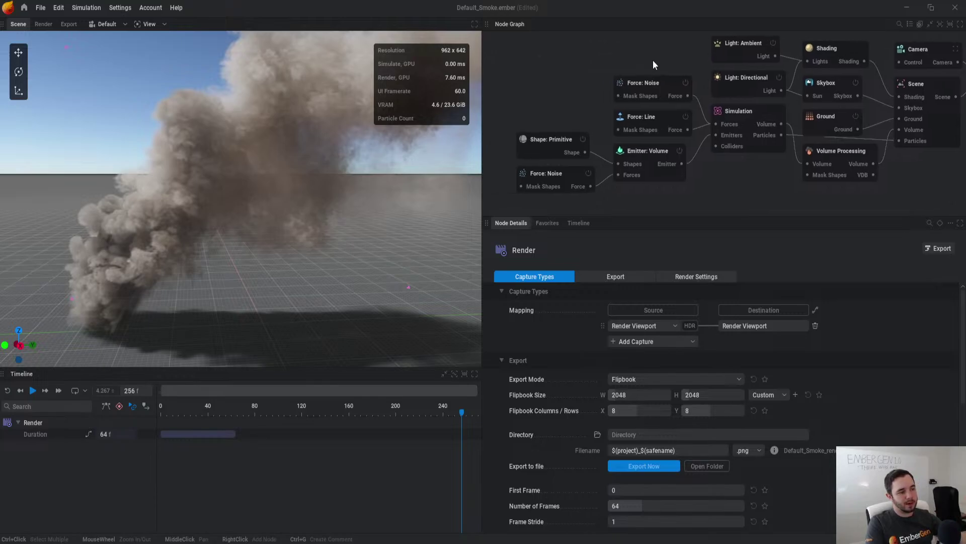
pyautogui.click(618, 63)
# Step: Resume playback of the paused smoke simulation
pyautogui.scroll(-1, 295, 213)
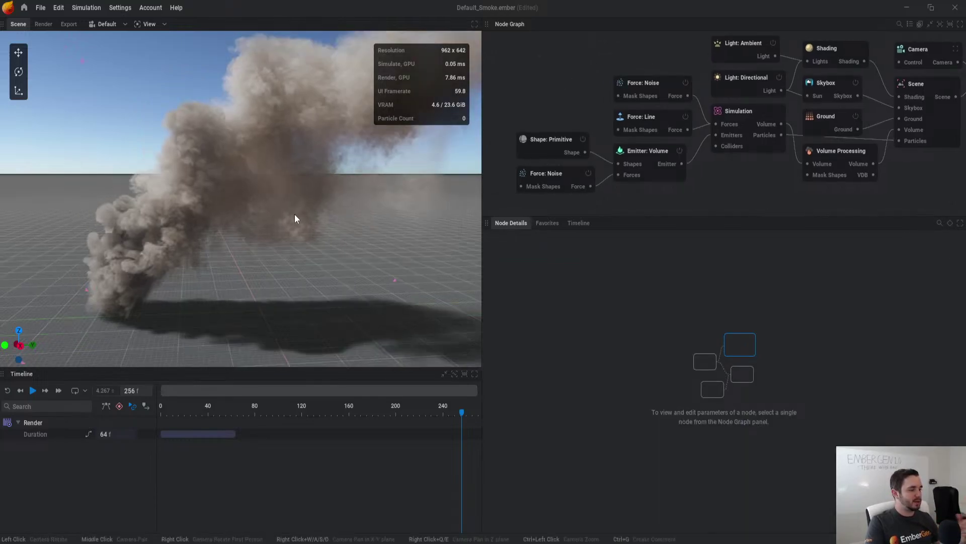
pyautogui.press('space')
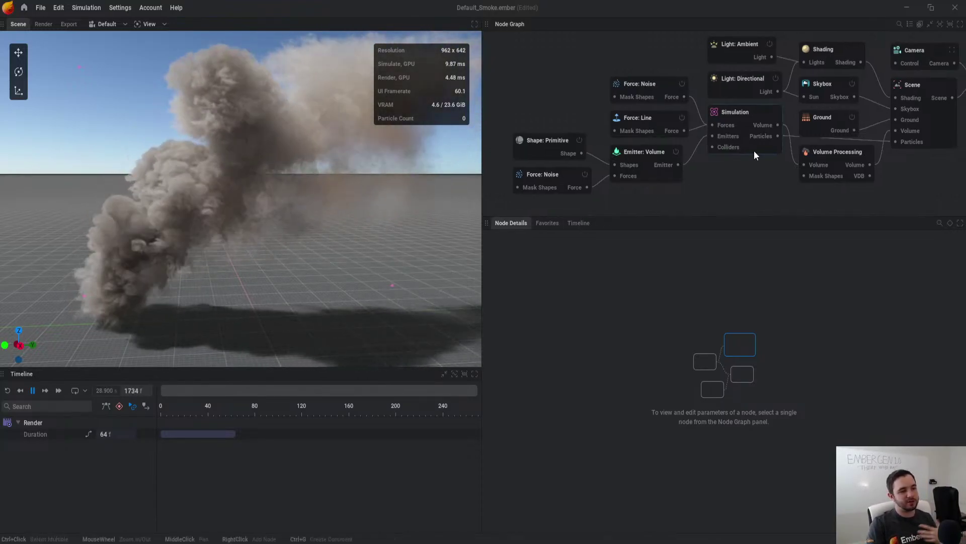
pyautogui.moveTo(754, 150); pyautogui.dragTo(678, 172, button='middle')
pyautogui.moveTo(513, 55); pyautogui.dragTo(609, 20, button='middle')
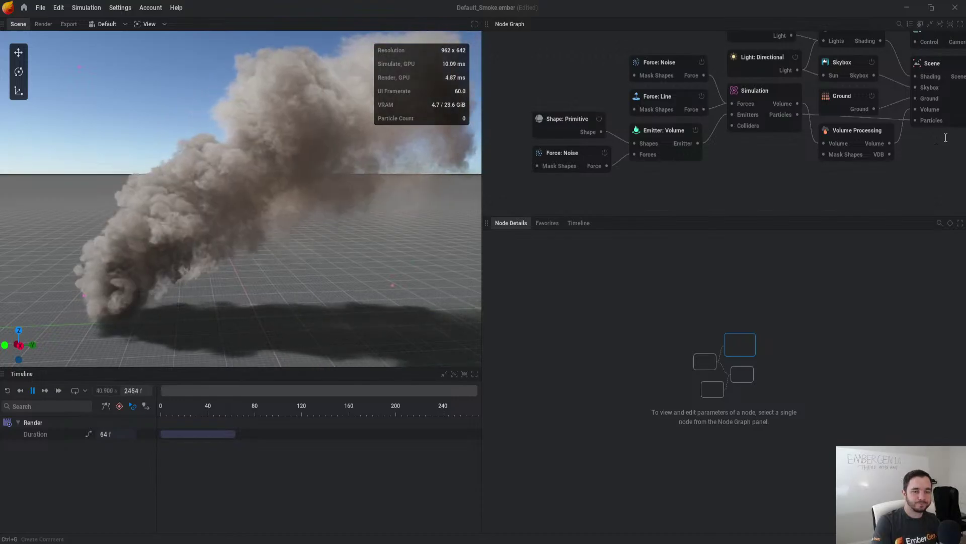
# Step: Switch to the browser and open the EmberGen 1.0 release notes topic on the JangaFX forum
pyautogui.hotkey('alt', 'Tab')
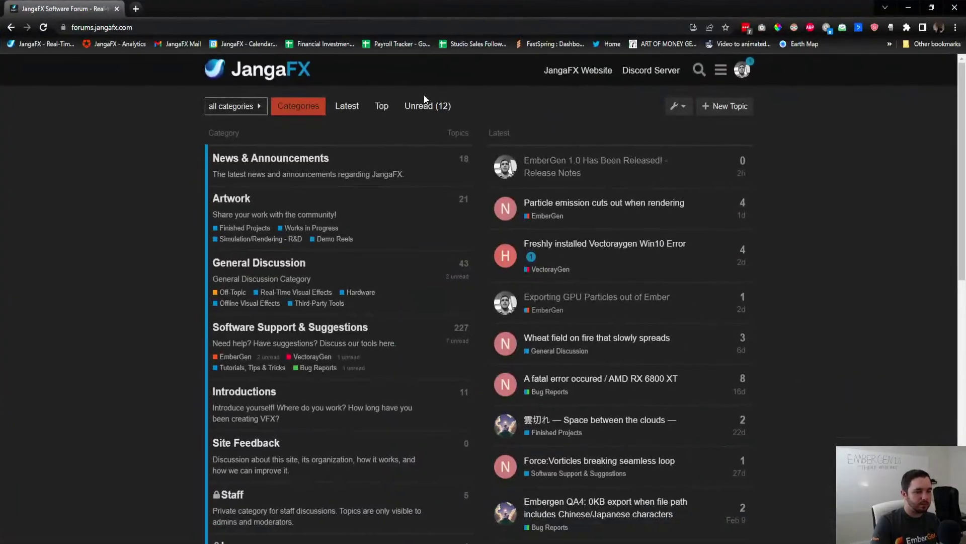
pyautogui.click(590, 166)
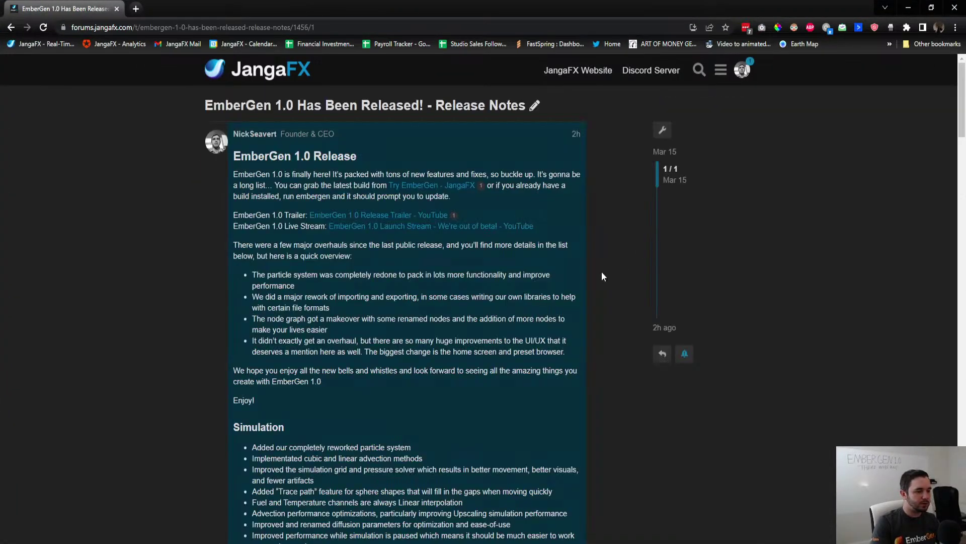
pyautogui.scroll(-2, 391, 146)
pyautogui.scroll(2, 360, 276)
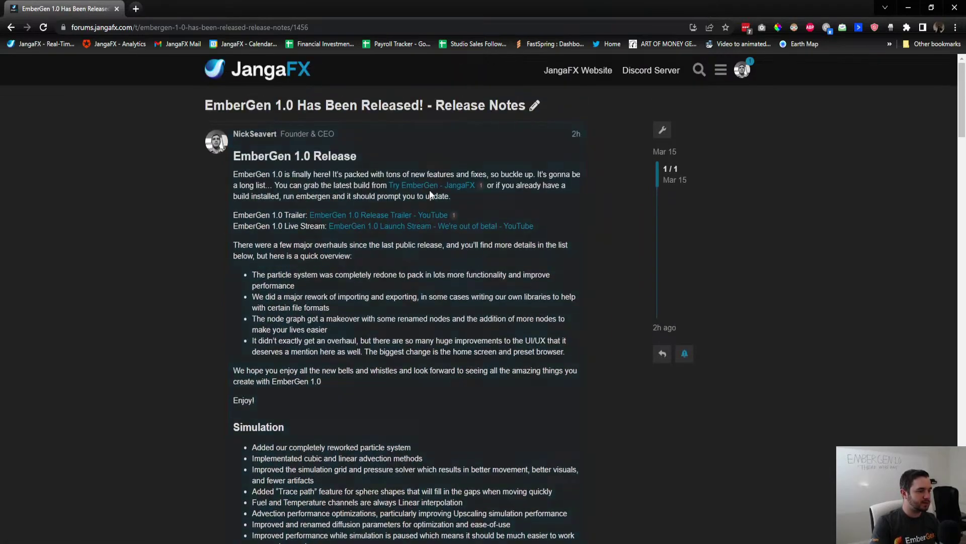
# Step: Skim the release notes' Exporting Overhaul, User Interface, Node Graph Rework and Misc sections and return to EmberGen
pyautogui.scroll(-20, 447, 190)
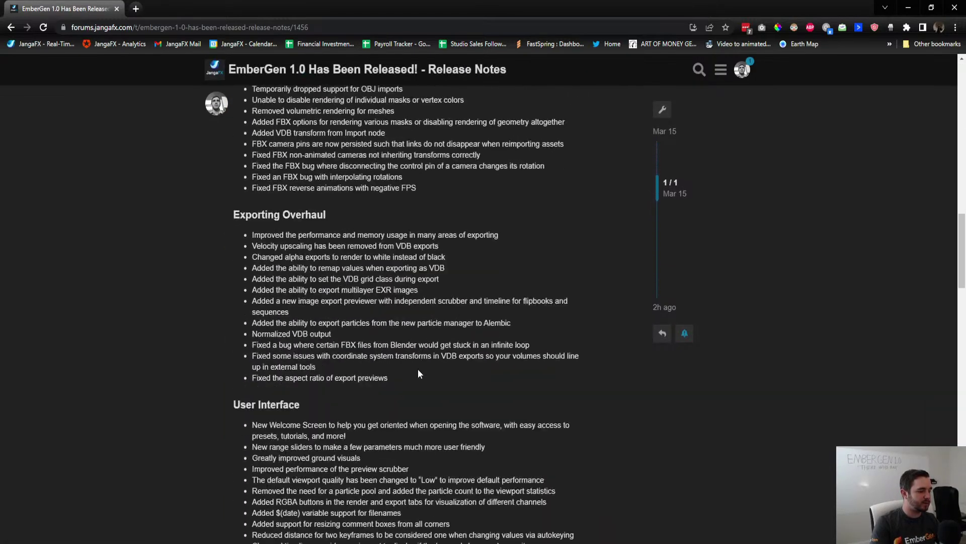
pyautogui.scroll(-15, 417, 379)
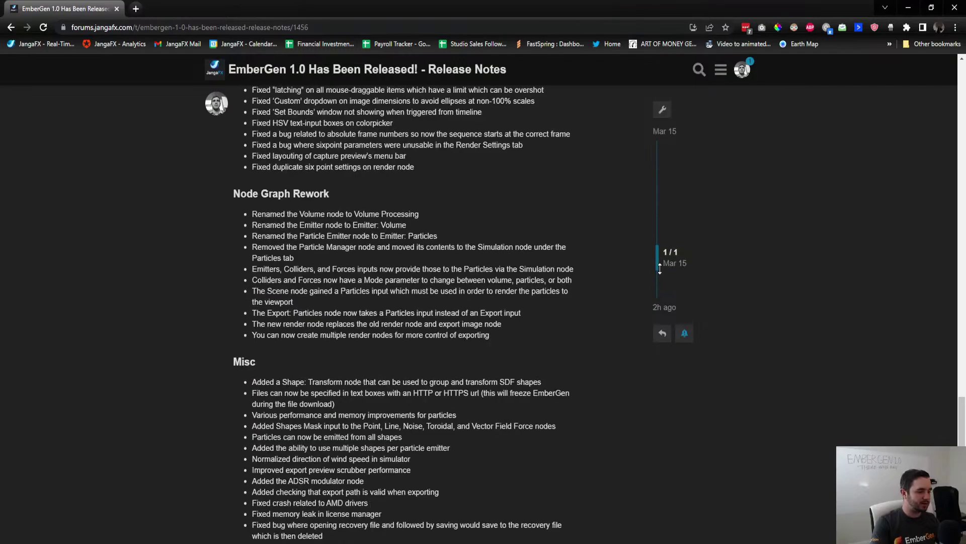
pyautogui.click(664, 308)
pyautogui.scroll(20, 490, 269)
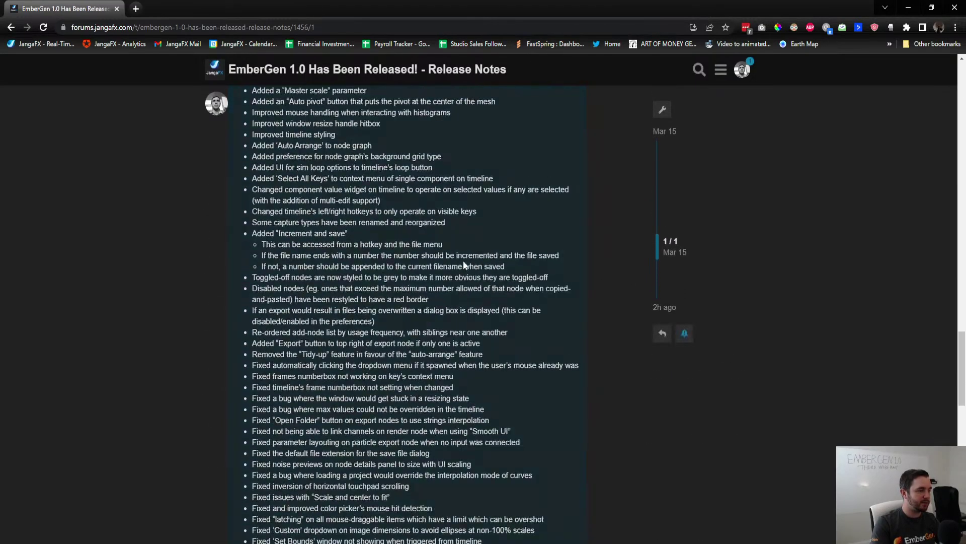
pyautogui.scroll(20, 472, 261)
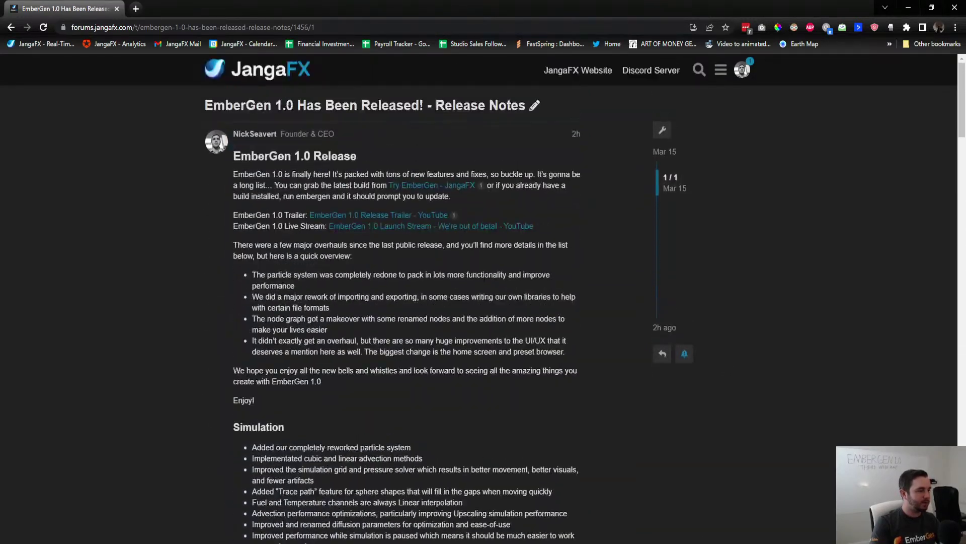
pyautogui.scroll(-20, 476, 276)
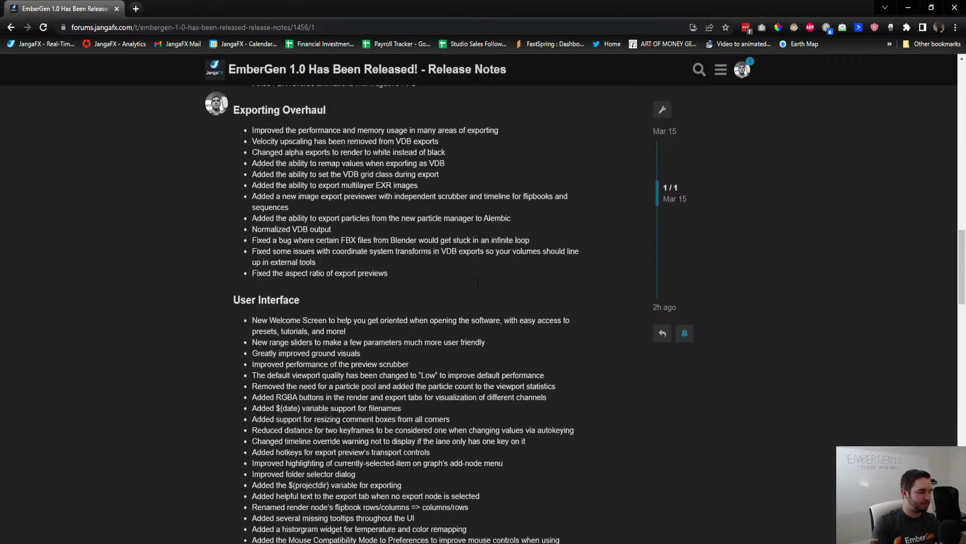
pyautogui.scroll(-15, 476, 284)
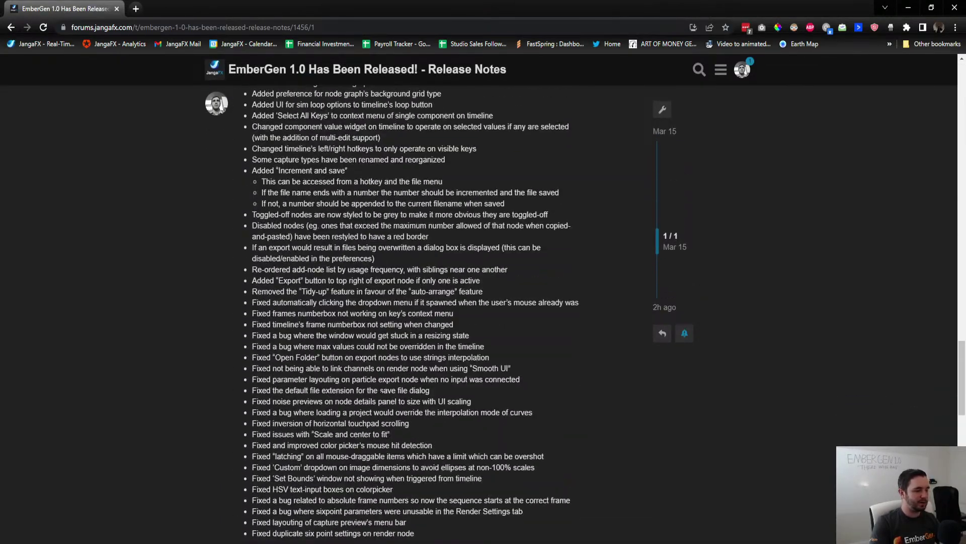
pyautogui.scroll(-1, 349, 358)
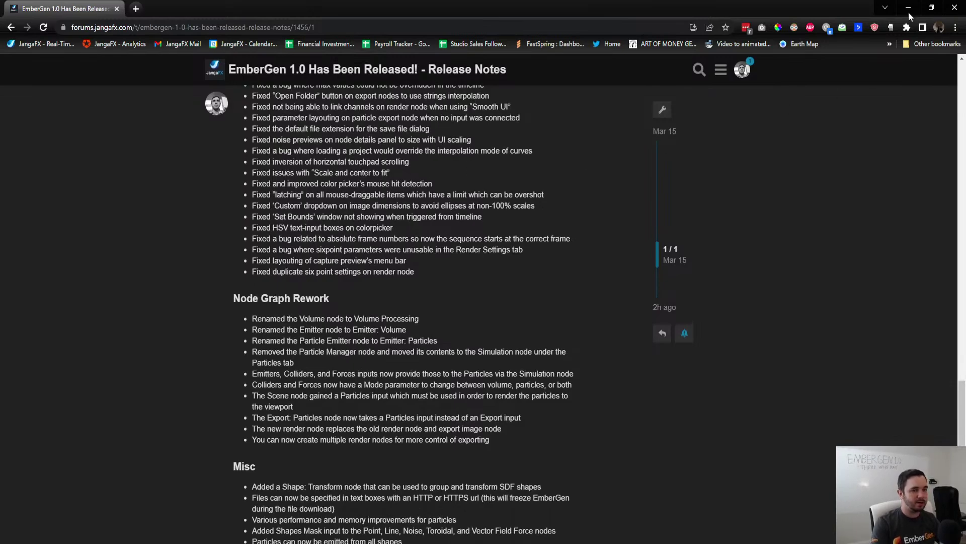
pyautogui.click(909, 14)
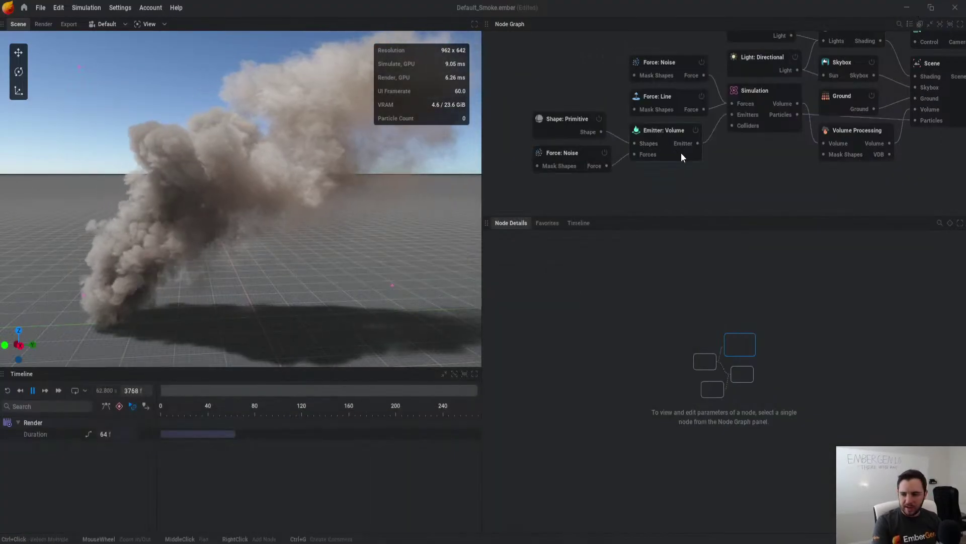
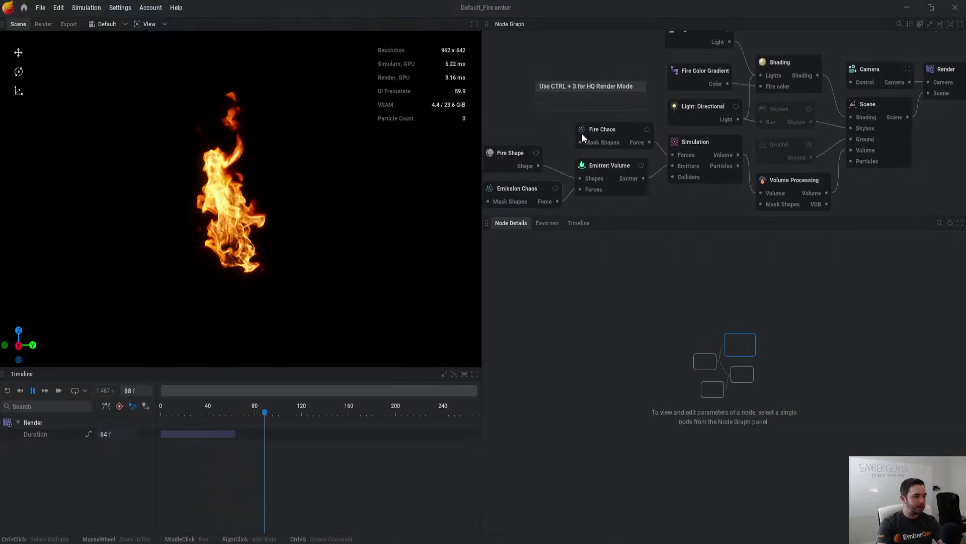
# Step: Move the Fire Shape emitter in the viewport to about Y 0.165 m, Z 10.002 m
pyautogui.click(551, 153)
pyautogui.moveTo(268, 214); pyautogui.dragTo(325, 152)
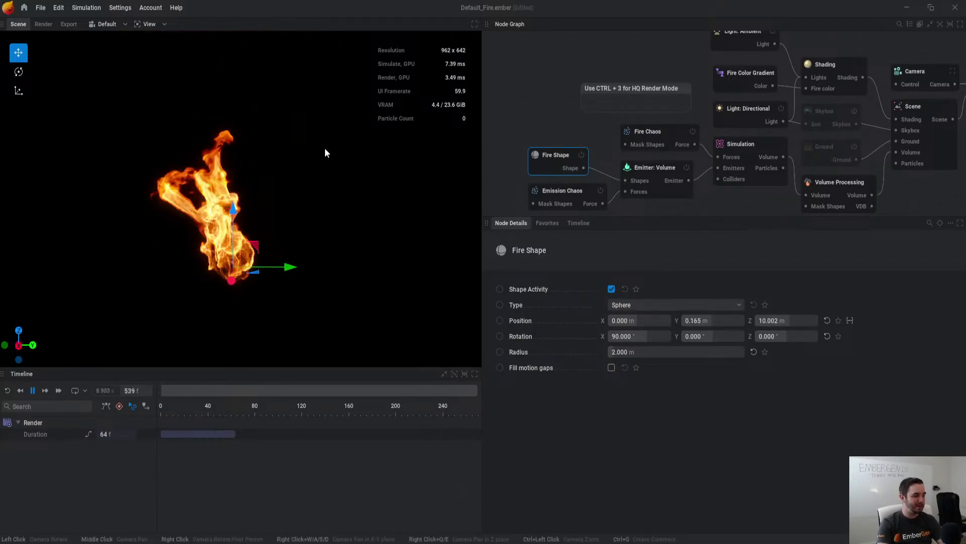
# Step: Return to the start screen and browse the My Projects and Home pages
pyautogui.click(24, 7)
pyautogui.scroll(-3, 453, 302)
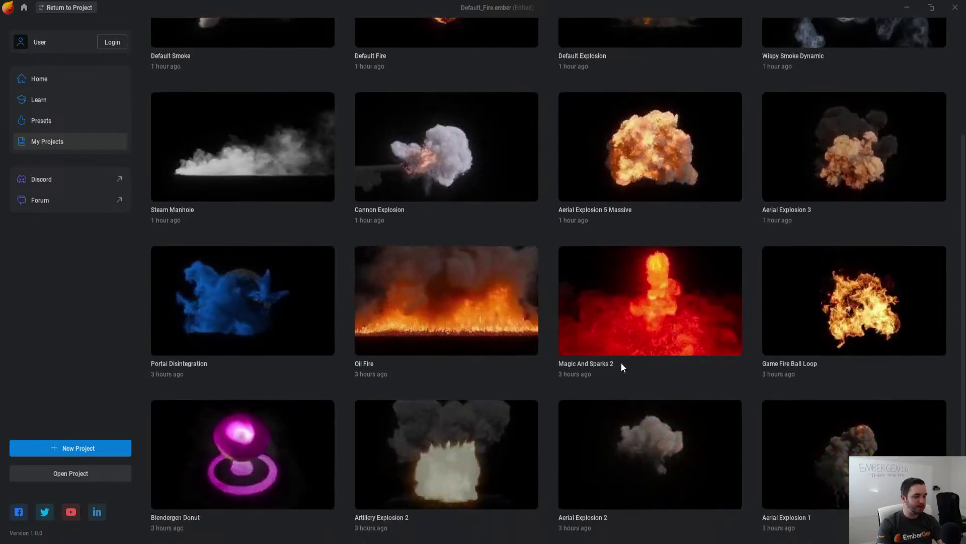
pyautogui.scroll(1, 403, 211)
pyautogui.click(37, 87)
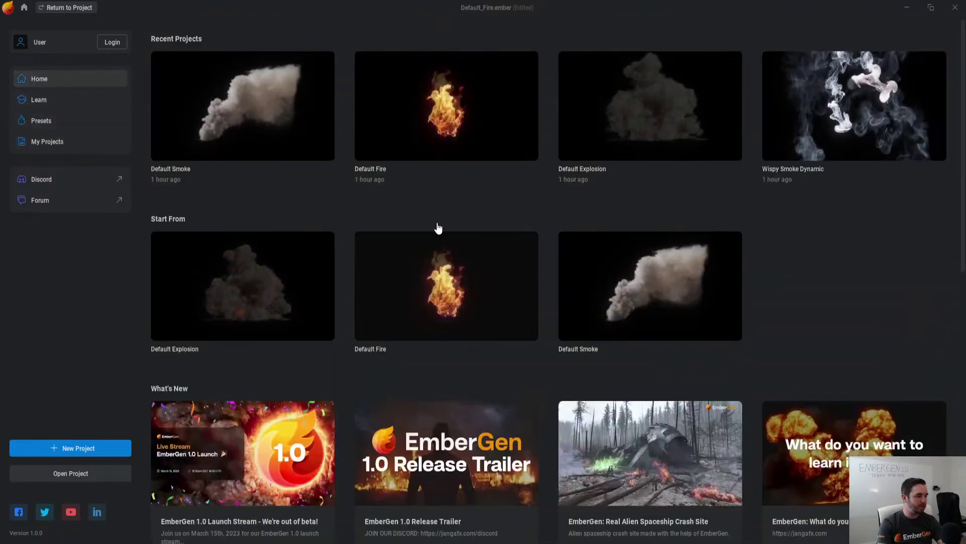
pyautogui.scroll(-5, 522, 302)
pyautogui.scroll(2, 522, 302)
# Step: Search the Presets page for "fire" and open the Ground Fire 1 preset
pyautogui.click(94, 119)
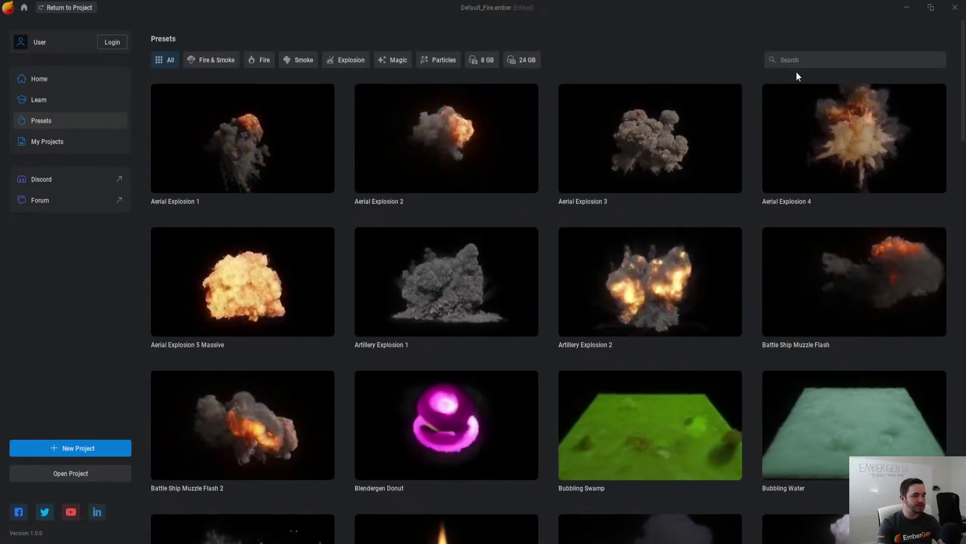
pyautogui.click(811, 60)
pyautogui.write('fire')
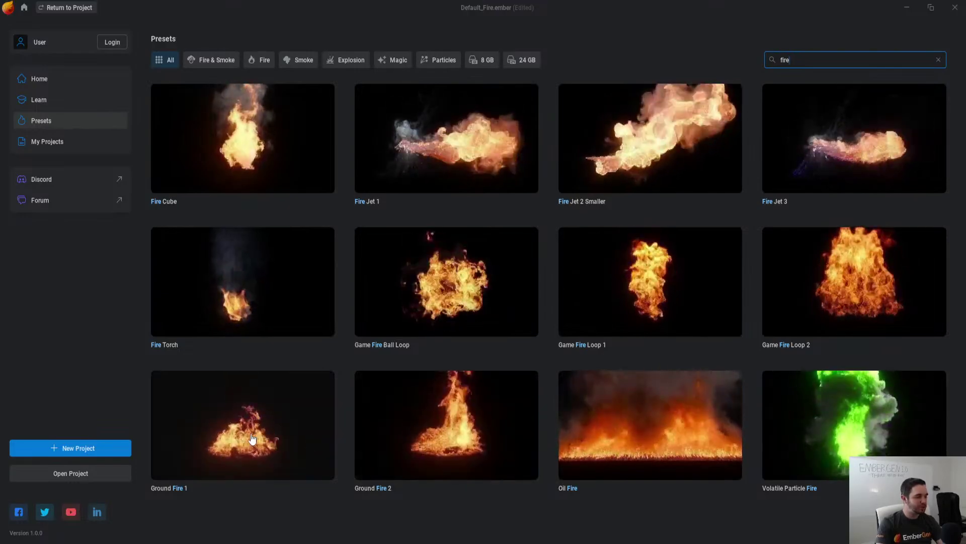
pyautogui.click(438, 422)
pyautogui.click(383, 306)
# Step: Change the Shape: Primitive to a sphere of about 5.167 m radius and move it in the viewport to about Y 9.0 m, Z 16.5 m
pyautogui.scroll(2, 329, 225)
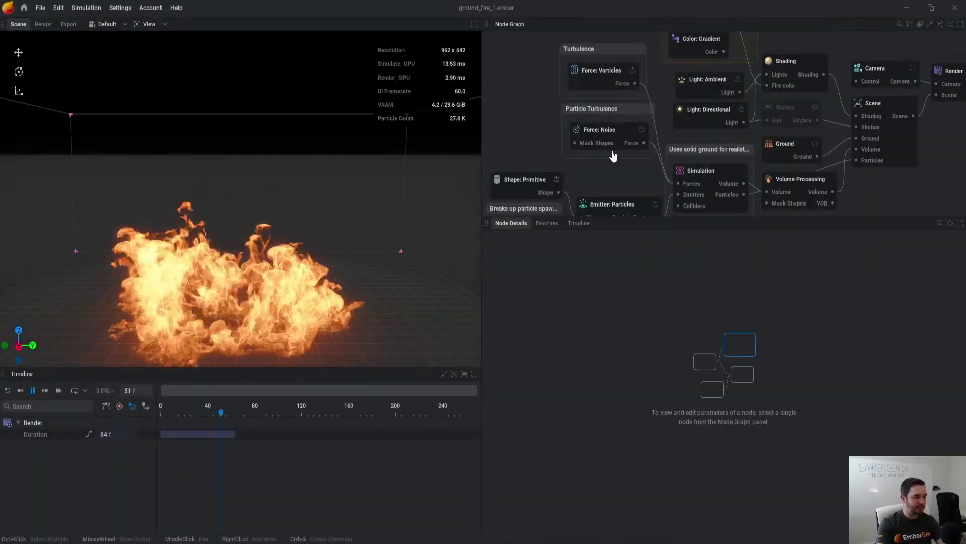
pyautogui.moveTo(582, 163); pyautogui.dragTo(671, 69, button='middle')
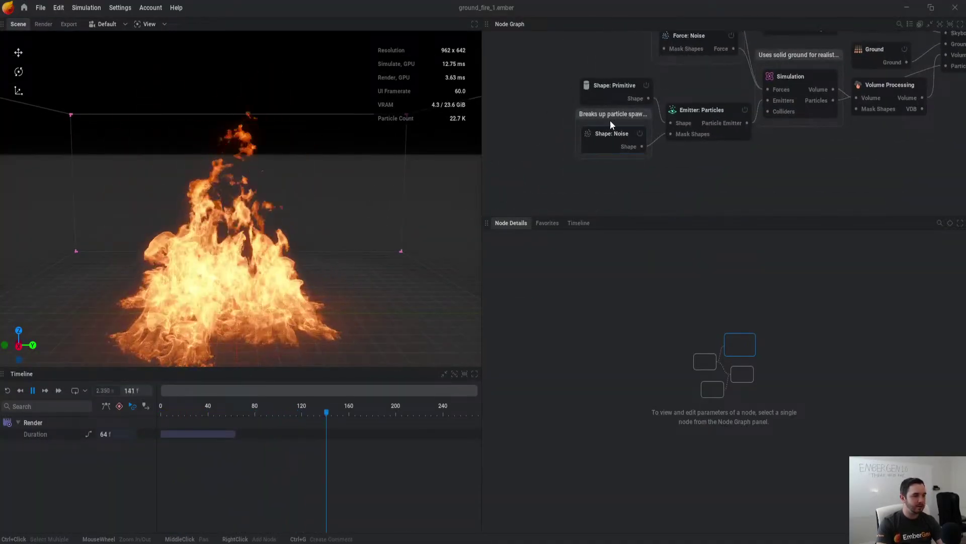
pyautogui.click(614, 85)
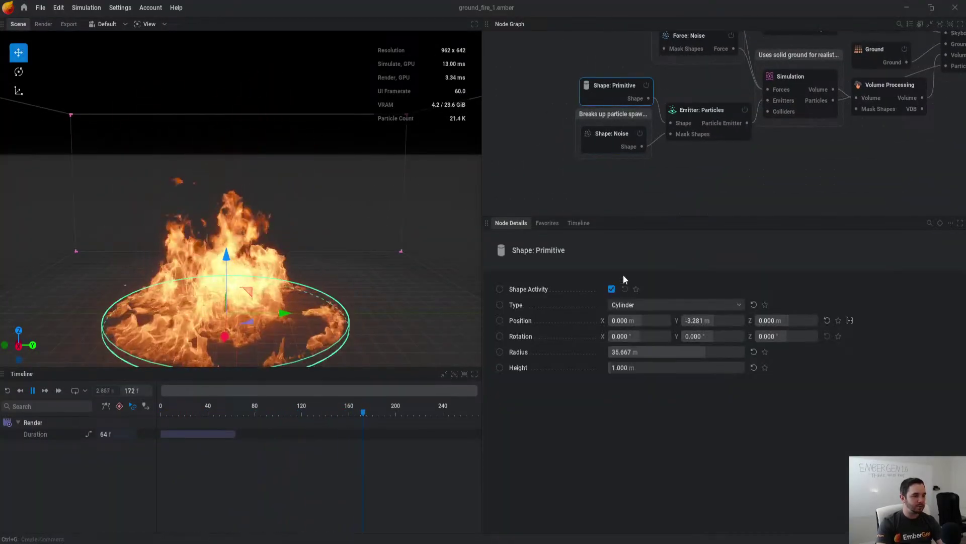
pyautogui.click(626, 305)
pyautogui.click(620, 320)
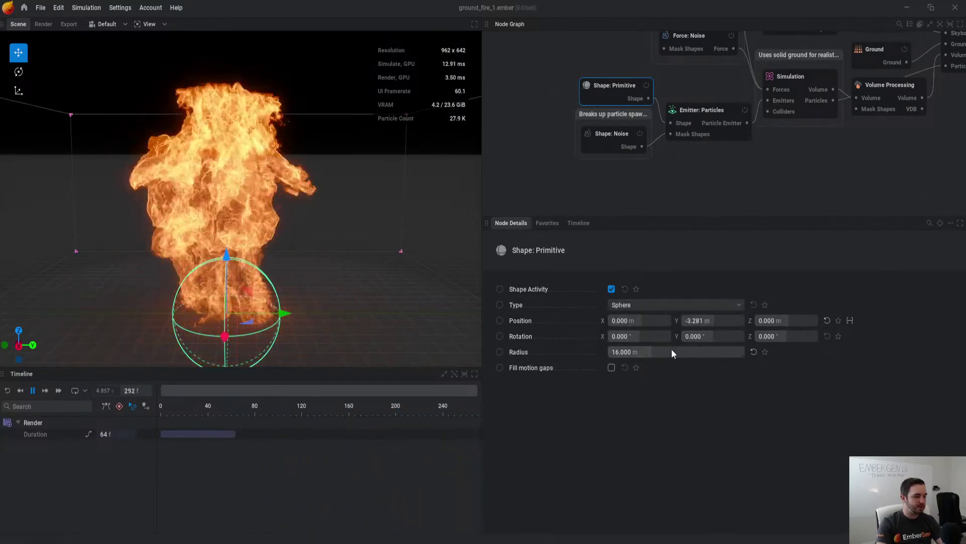
pyautogui.moveTo(672, 348); pyautogui.dragTo(351, 219)
# Step: Set the injection Velocity of the Emitter: Particles node to 1.1%
pyautogui.click(787, 77)
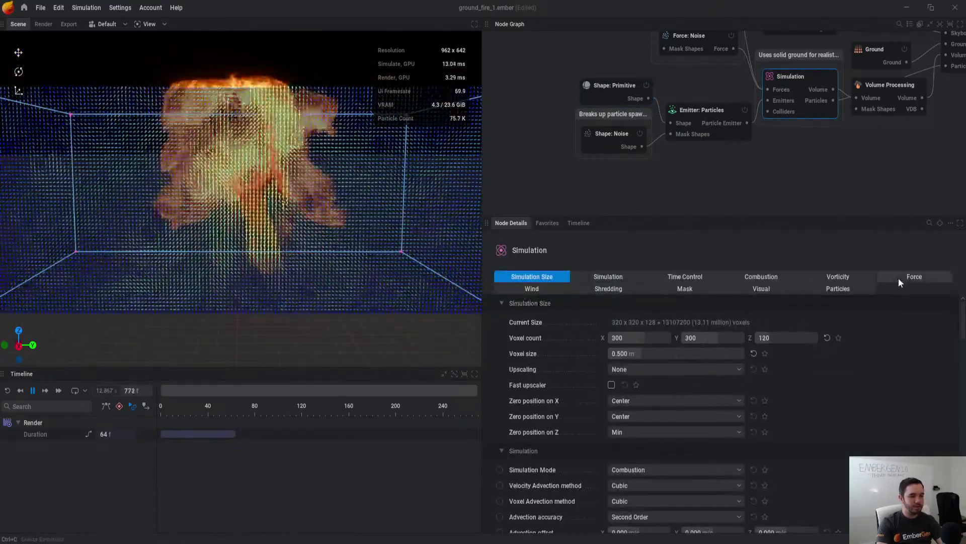
pyautogui.click(899, 277)
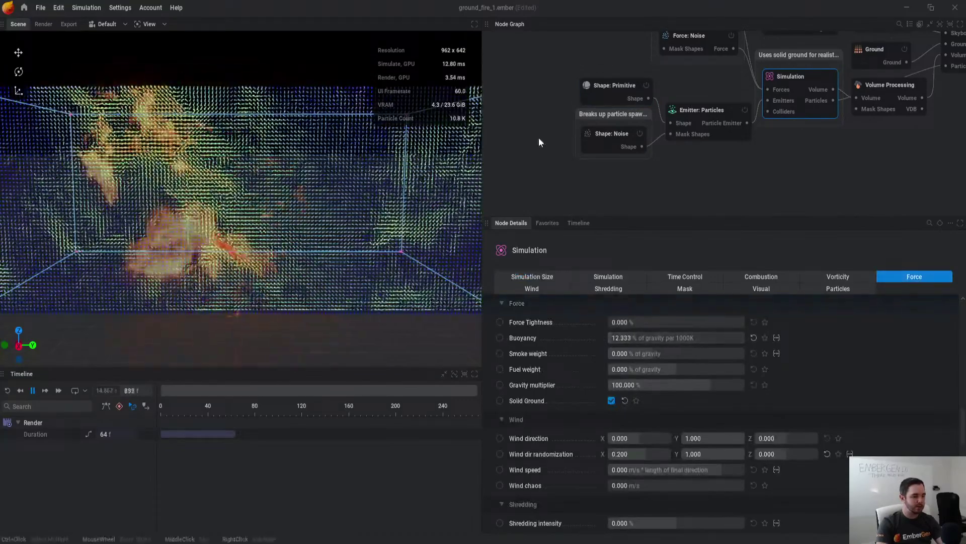
pyautogui.click(538, 143)
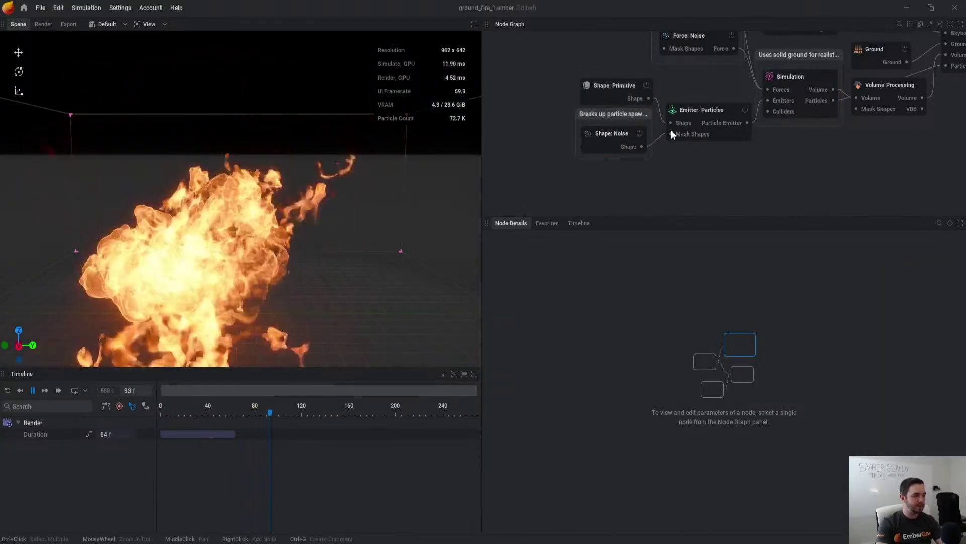
pyautogui.click(702, 109)
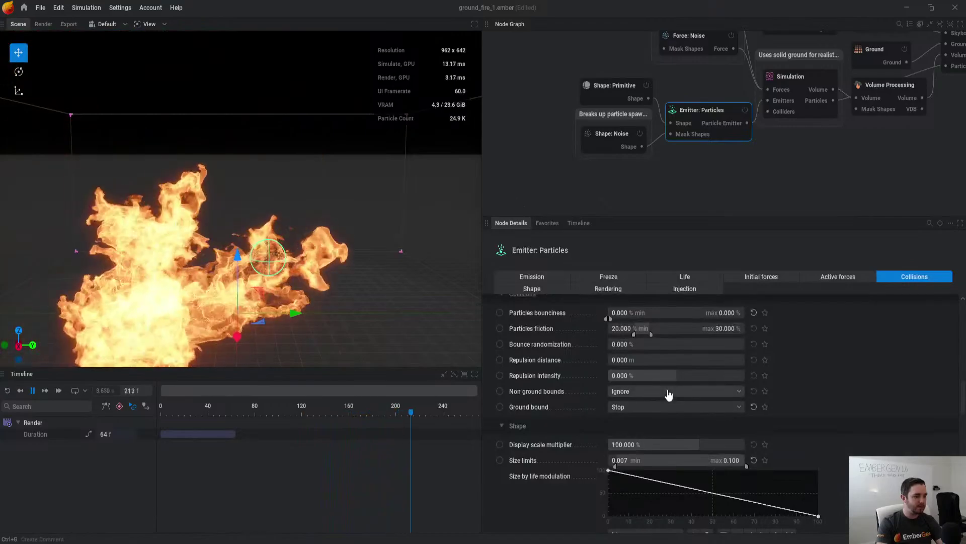
pyautogui.scroll(-1, 654, 433)
pyautogui.click(685, 288)
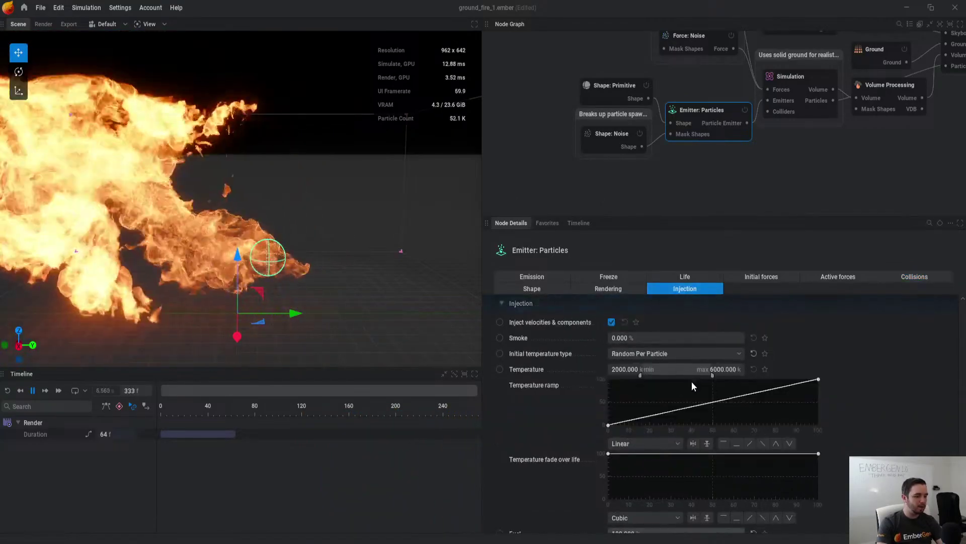
pyautogui.scroll(-10, 669, 430)
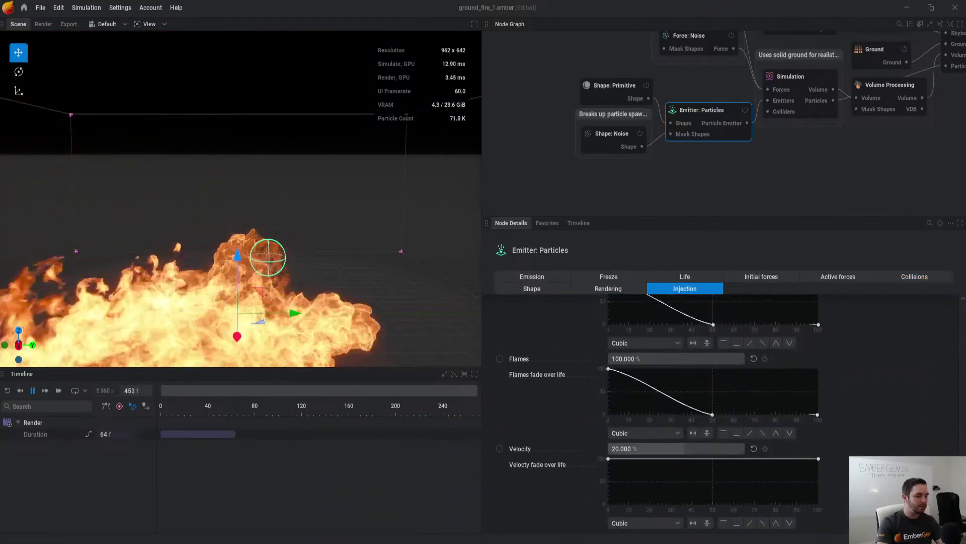
pyautogui.moveTo(682, 448); pyautogui.dragTo(645, 448)
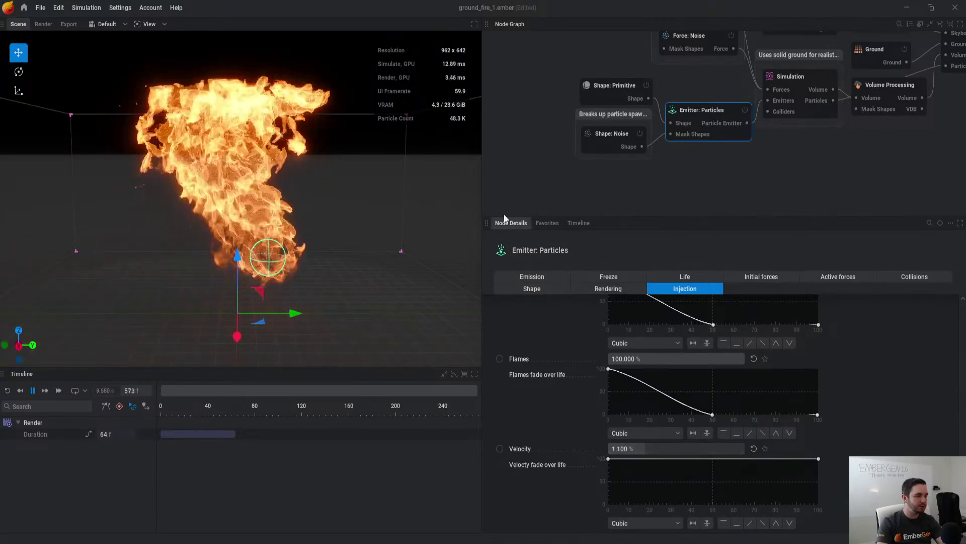
# Step: Move the sphere shape further along positive Y in the viewport and disable the Shape: Noise node
pyautogui.click(603, 94)
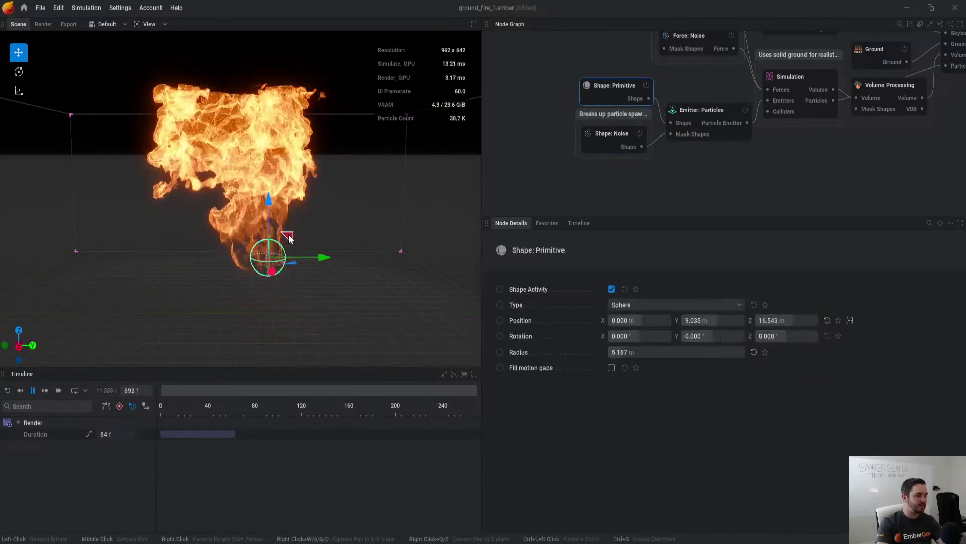
pyautogui.moveTo(288, 234); pyautogui.dragTo(378, 258)
pyautogui.click(640, 133)
# Step: Set the Emitter: Particles node's emission condition to Always
pyautogui.click(705, 108)
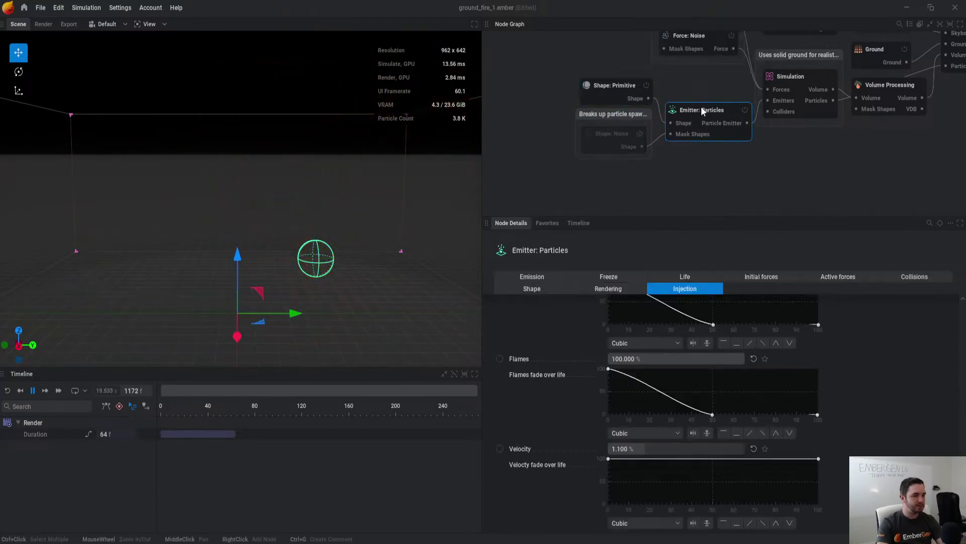
pyautogui.scroll(10, 556, 303)
pyautogui.click(642, 474)
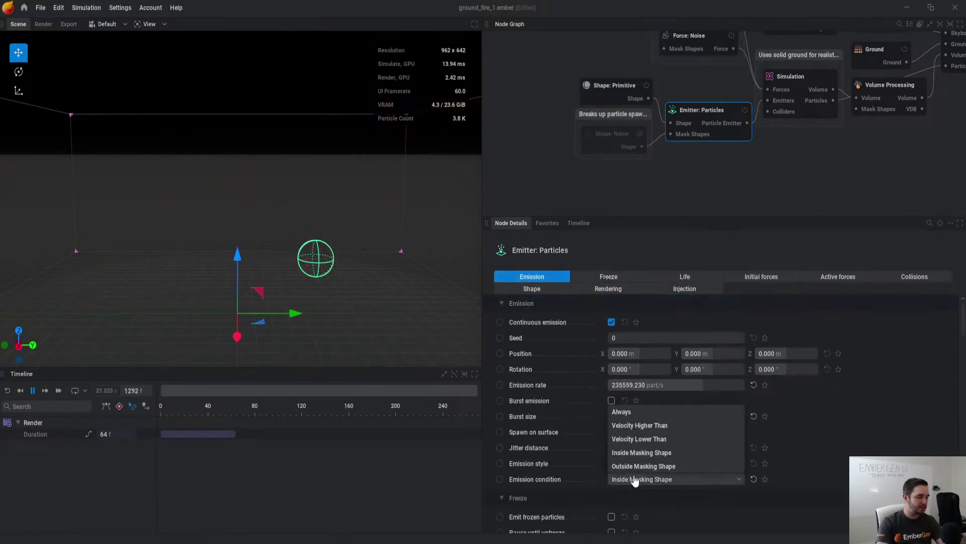
pyautogui.click(624, 406)
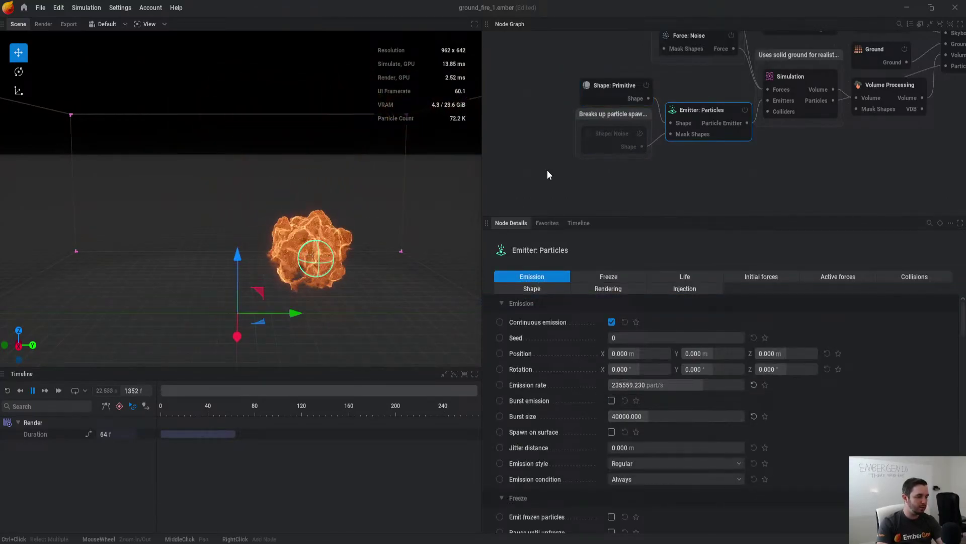
# Step: Move the sphere shape around in the viewport, leaving it at about Y 34.9 m, Z 16.2 m
pyautogui.click(613, 96)
pyautogui.moveTo(335, 254); pyautogui.dragTo(474, 251)
# Step: Set the injection Fuel of the Emitter: Particles node to 0%
pyautogui.moveTo(726, 107); pyautogui.dragTo(702, 207, button='middle')
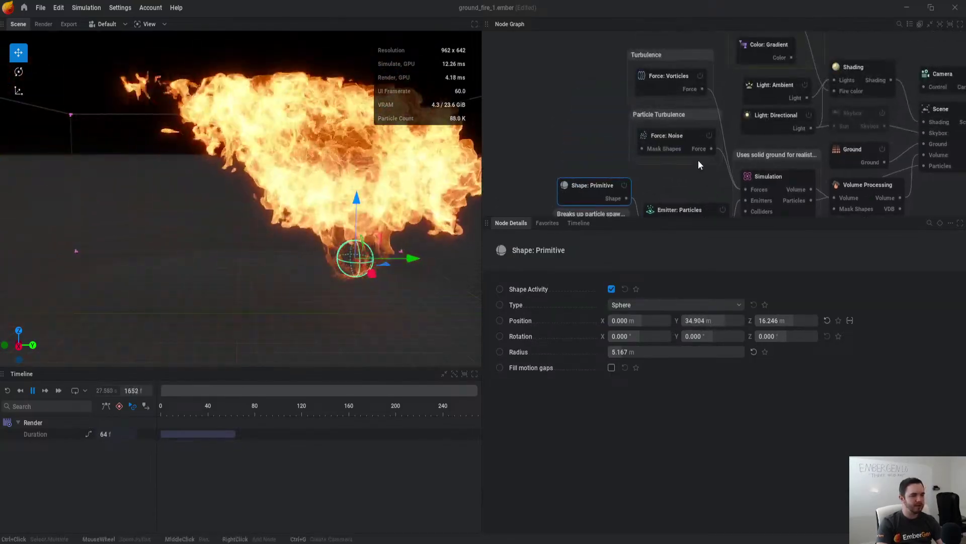
pyautogui.moveTo(699, 160); pyautogui.dragTo(707, 116, button='middle')
pyautogui.click(784, 132)
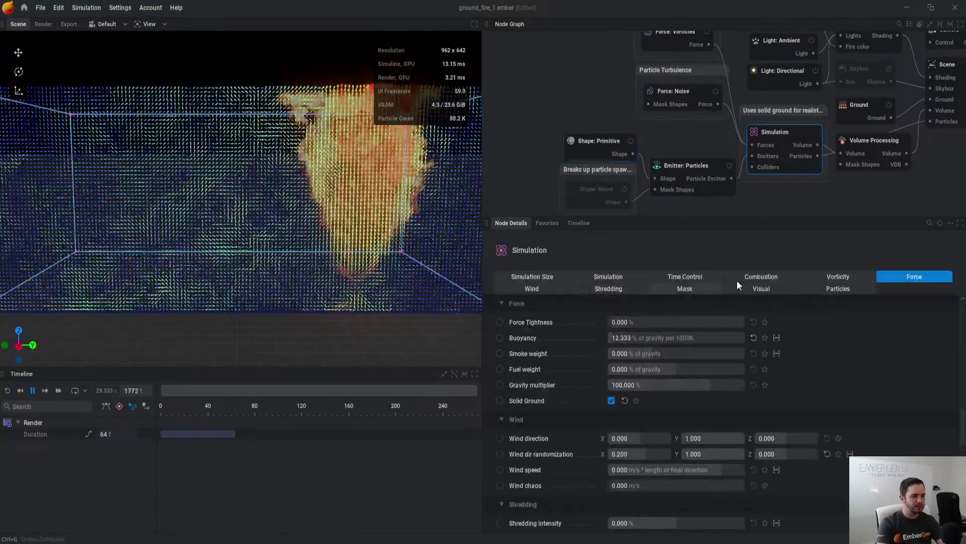
pyautogui.click(765, 276)
pyautogui.click(679, 165)
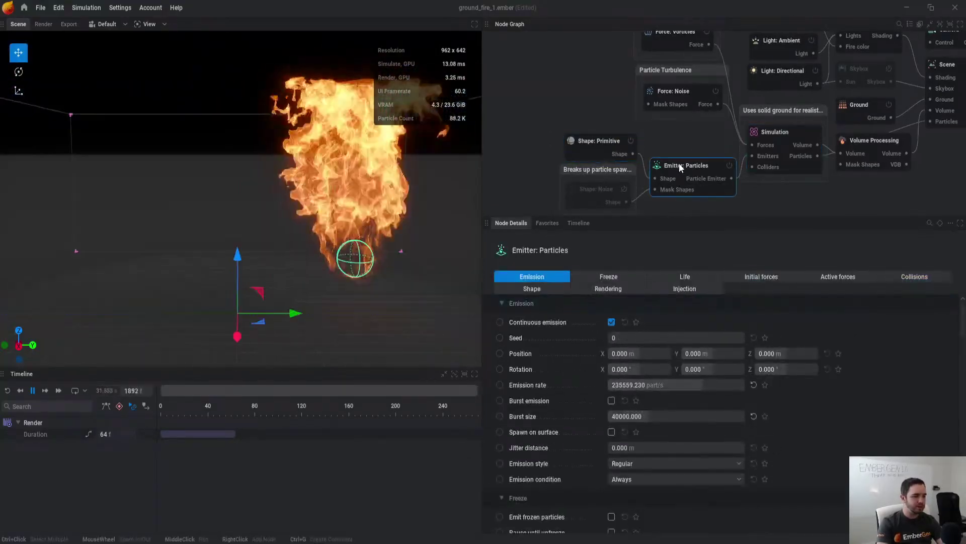
pyautogui.click(692, 289)
pyautogui.scroll(-2, 695, 383)
pyautogui.scroll(-2, 681, 409)
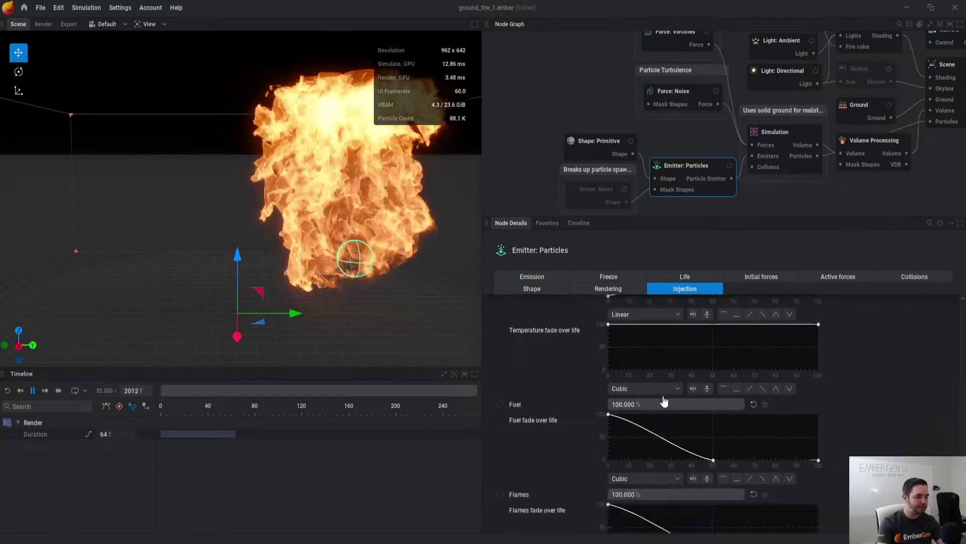
pyautogui.moveTo(670, 367); pyautogui.dragTo(588, 346)
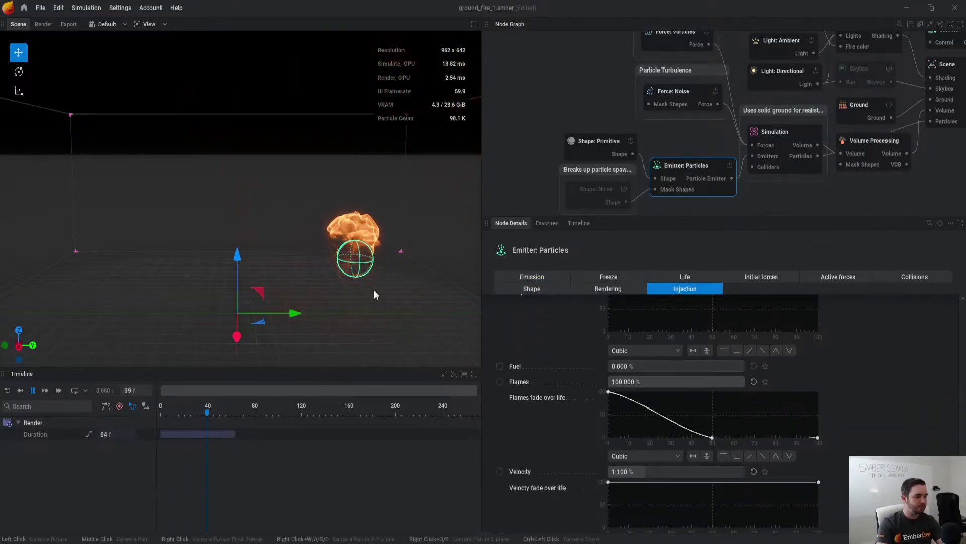
# Step: Move the sphere shape back along negative Y in the viewport to about Y -15.05 m
pyautogui.click(589, 153)
pyautogui.moveTo(391, 259); pyautogui.dragTo(307, 237)
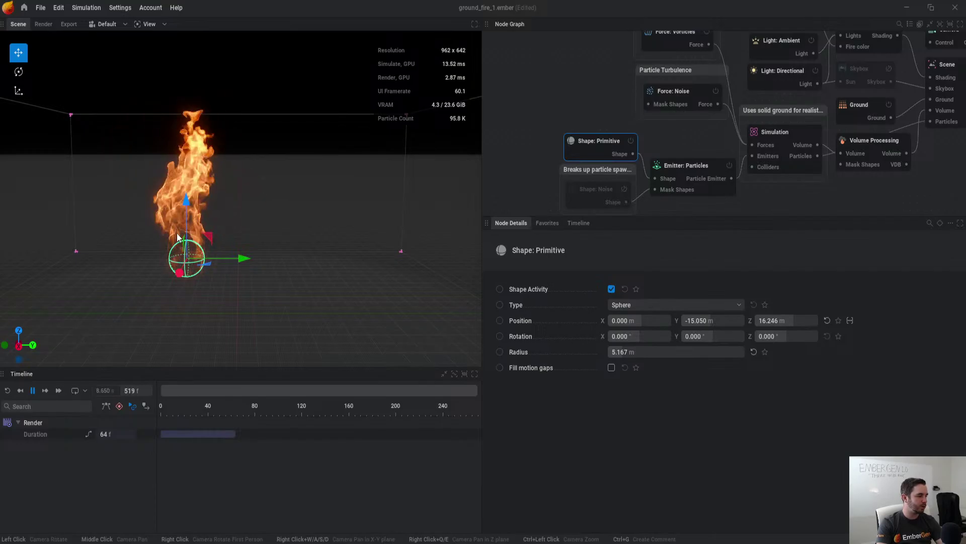
# Step: Make the particle emitter's Flames fade over life curve fall from 100 to 0 across the full particle life
pyautogui.click(673, 171)
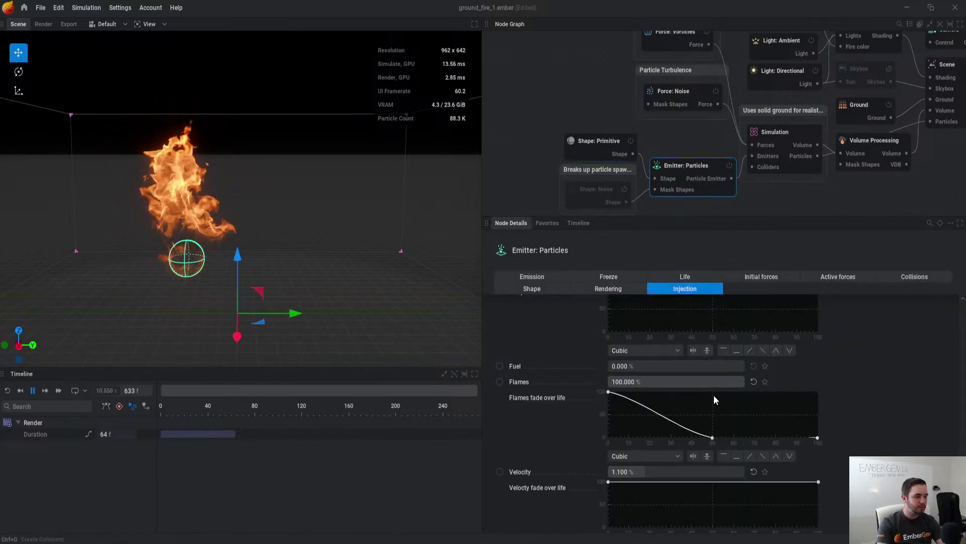
pyautogui.scroll(-1, 666, 473)
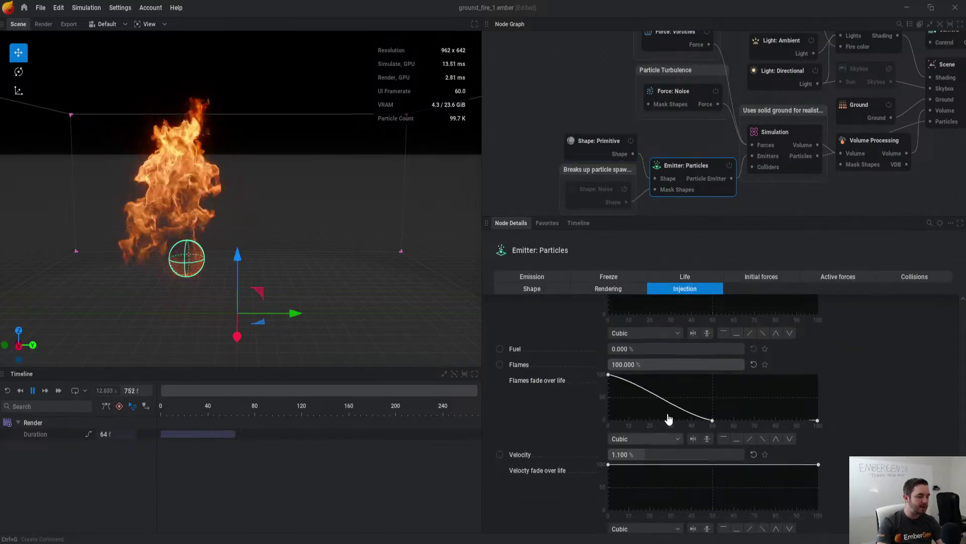
pyautogui.click(762, 434)
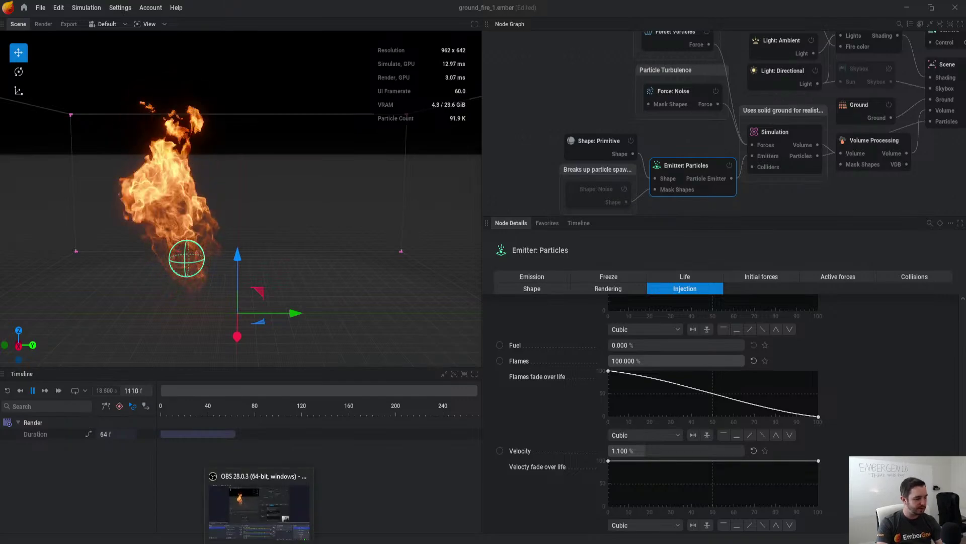
# Step: Reposition the Shape: Primitive node in the node graph, farther from the Shape: Noise and Emitter: Particles nodes
pyautogui.moveTo(607, 144); pyautogui.dragTo(587, 117)
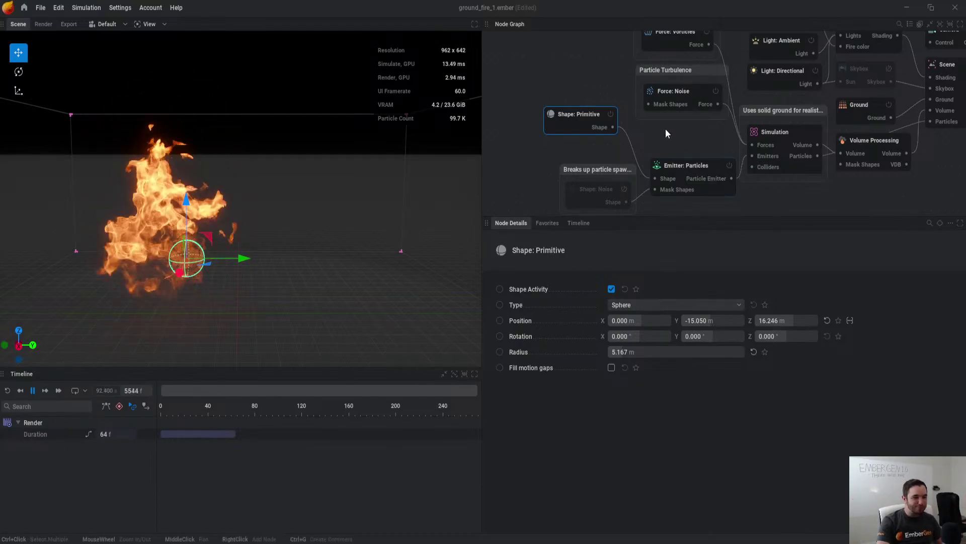
pyautogui.hscroll(3, 666, 128)
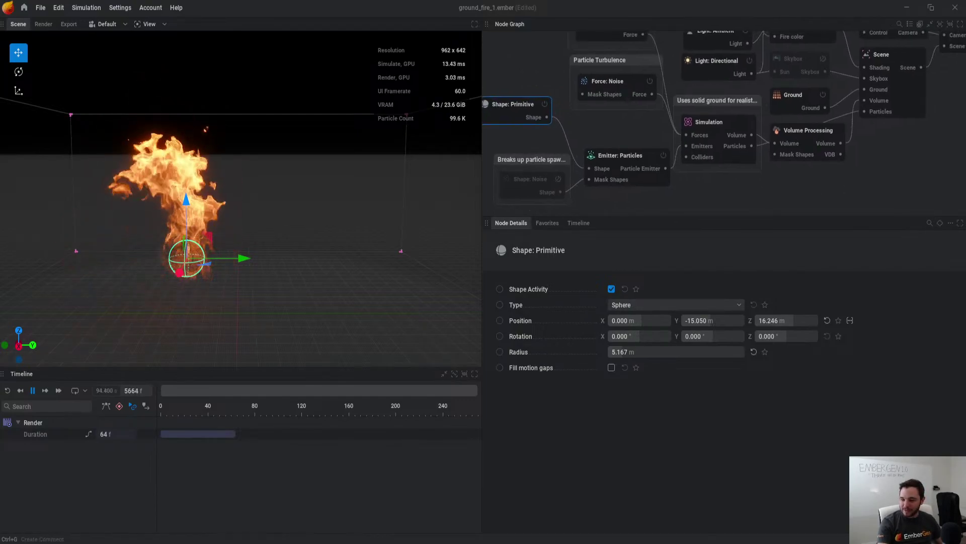